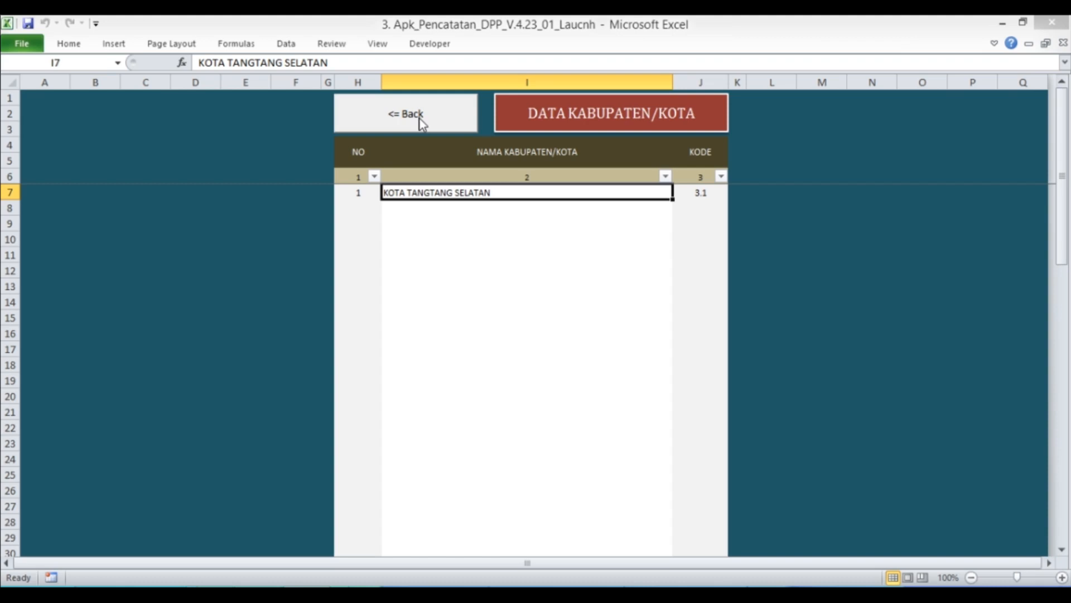
Open the Data Kecamatan list and review the registered kecamatan names
click(420, 117)
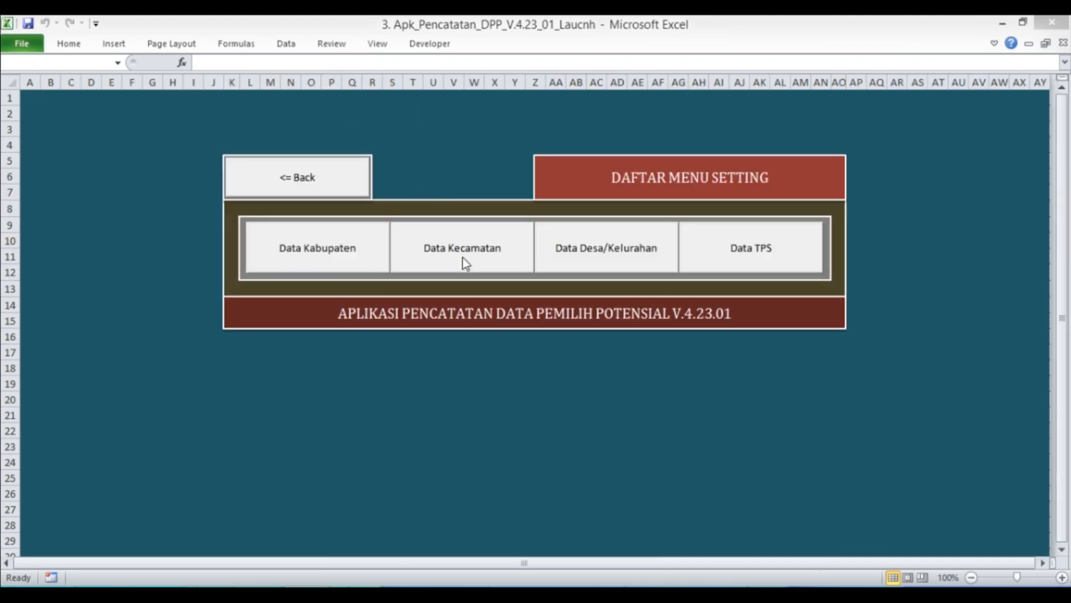
click(462, 257)
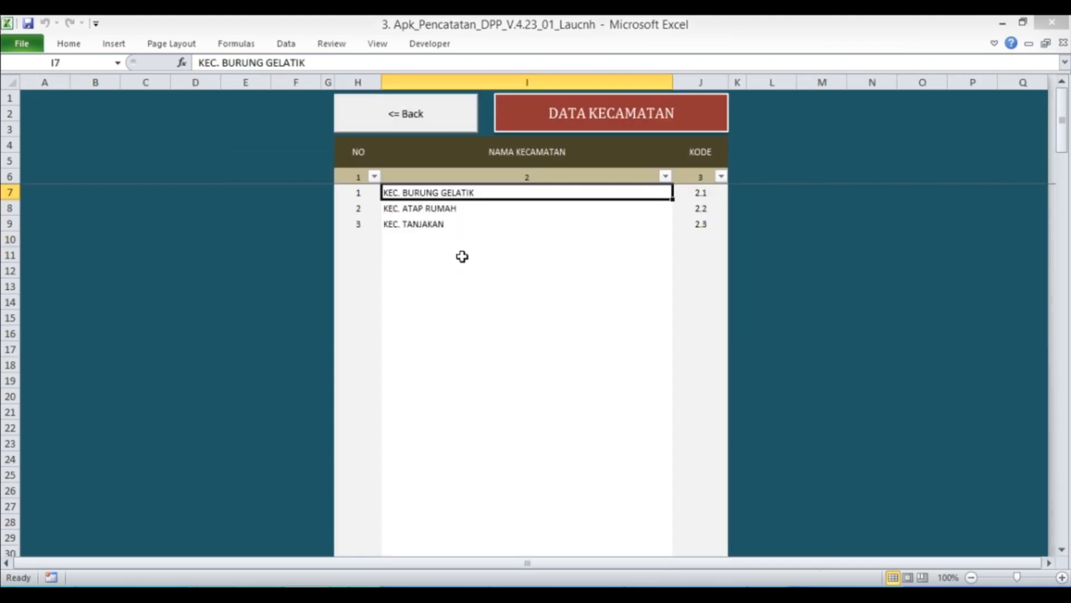
click(462, 210)
click(462, 226)
click(462, 193)
click(463, 209)
click(461, 225)
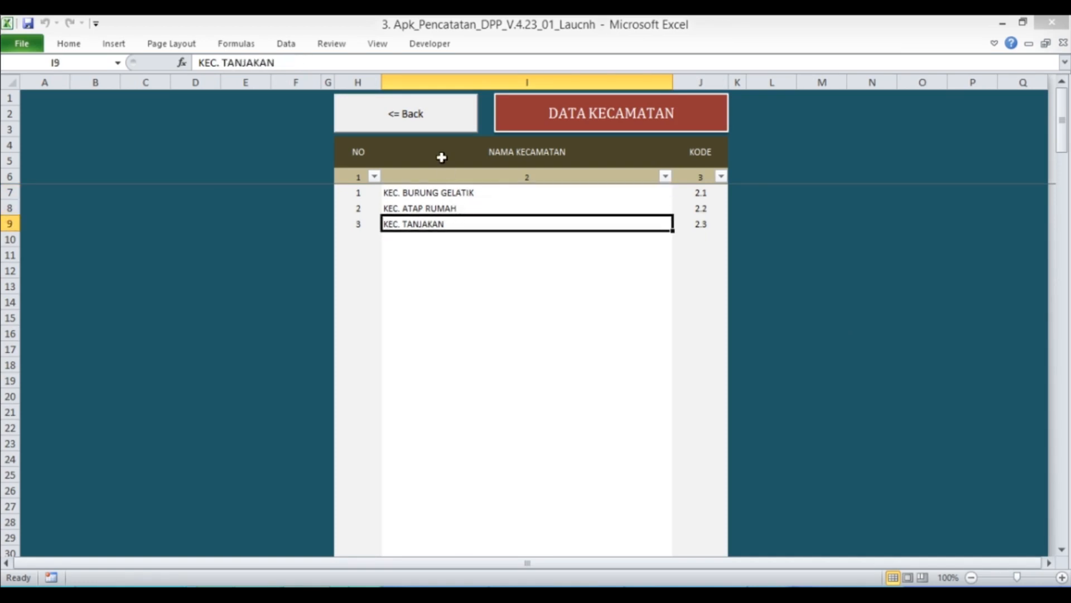
Add DESA. JURBAR as a new entry below KEL. JURTIM in the Data Desa/Kelurahan list
click(423, 127)
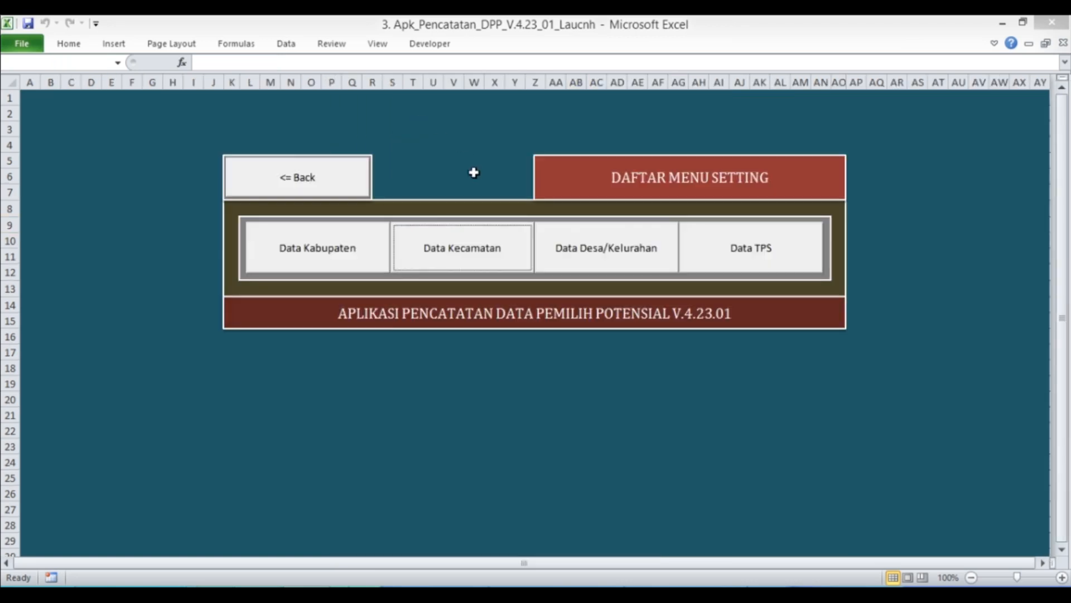
click(601, 263)
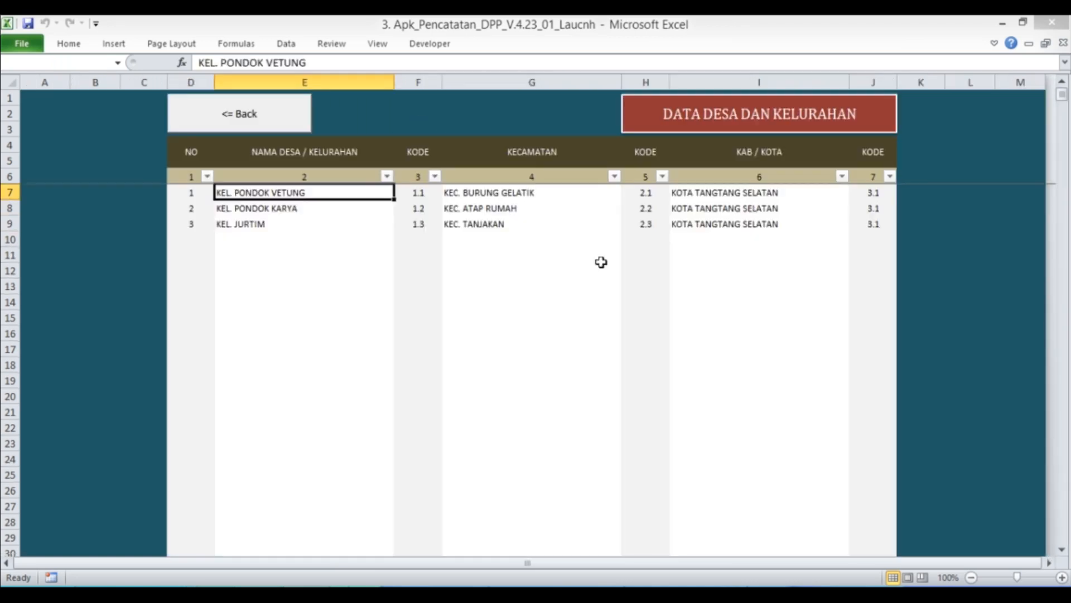
click(268, 208)
click(270, 226)
click(273, 240)
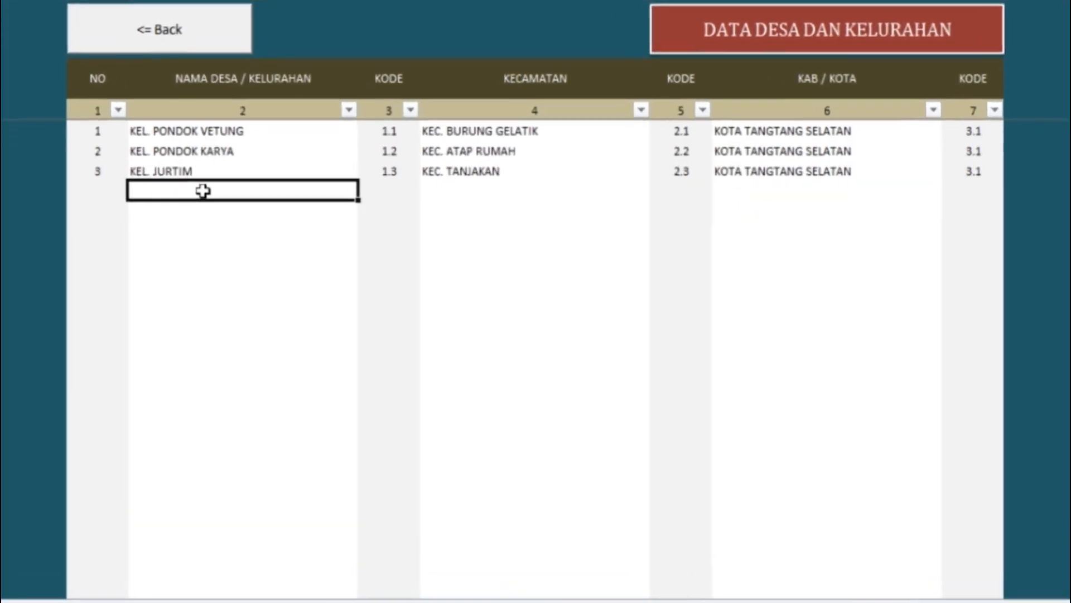
text(kel)
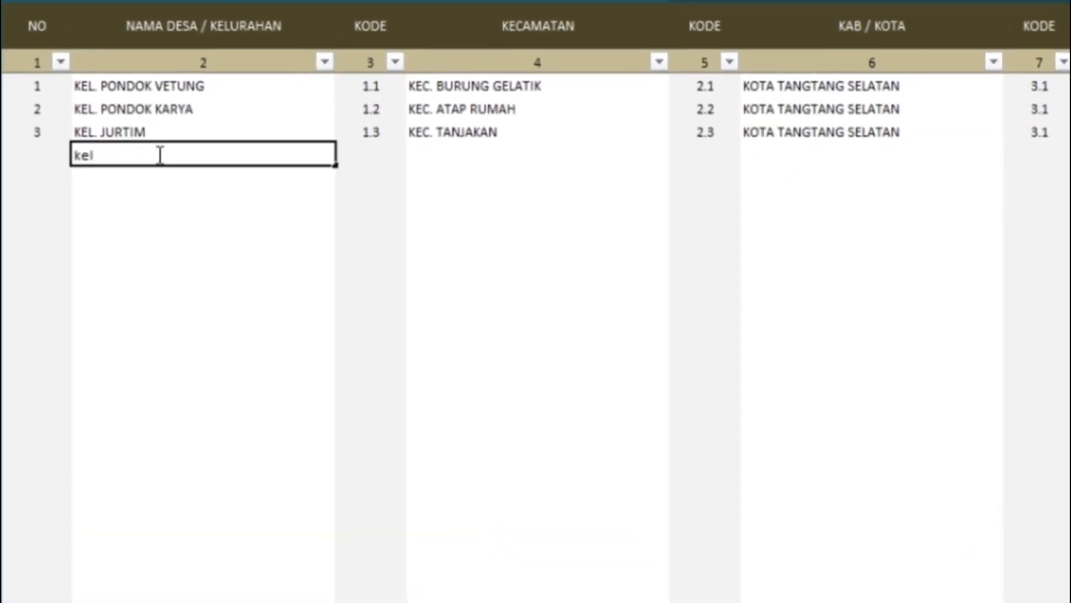
key(BackSpace)
key(BackSpace)
text(DESA. JURBAR)
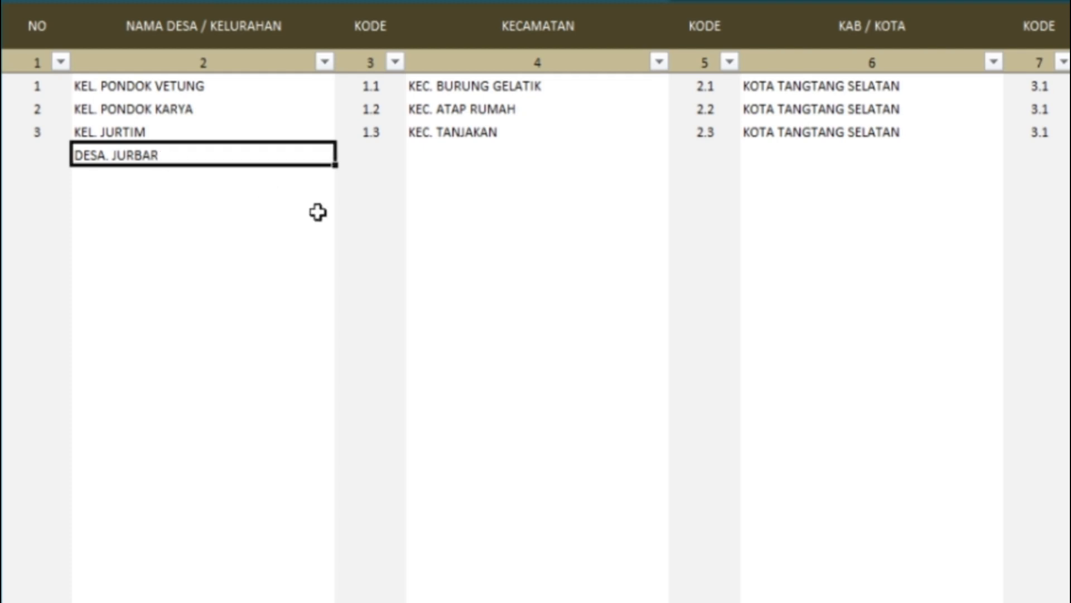
Assign KEC. BURUNG GELATIK as the kecamatan of DESA. JURBAR
key(Tab)
key(Tab)
key(shift+Tab)
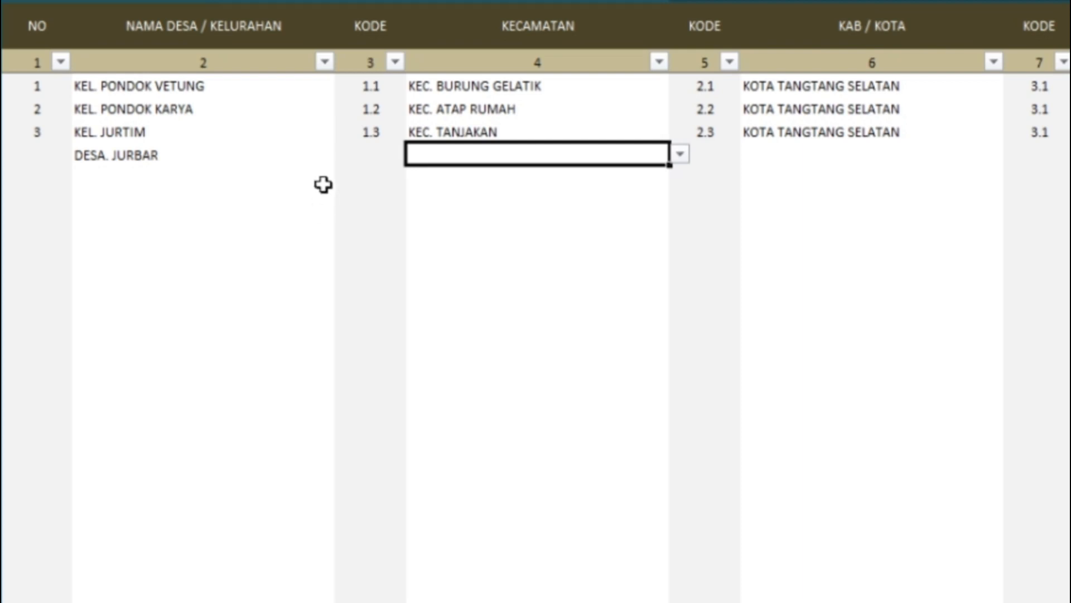
click(680, 156)
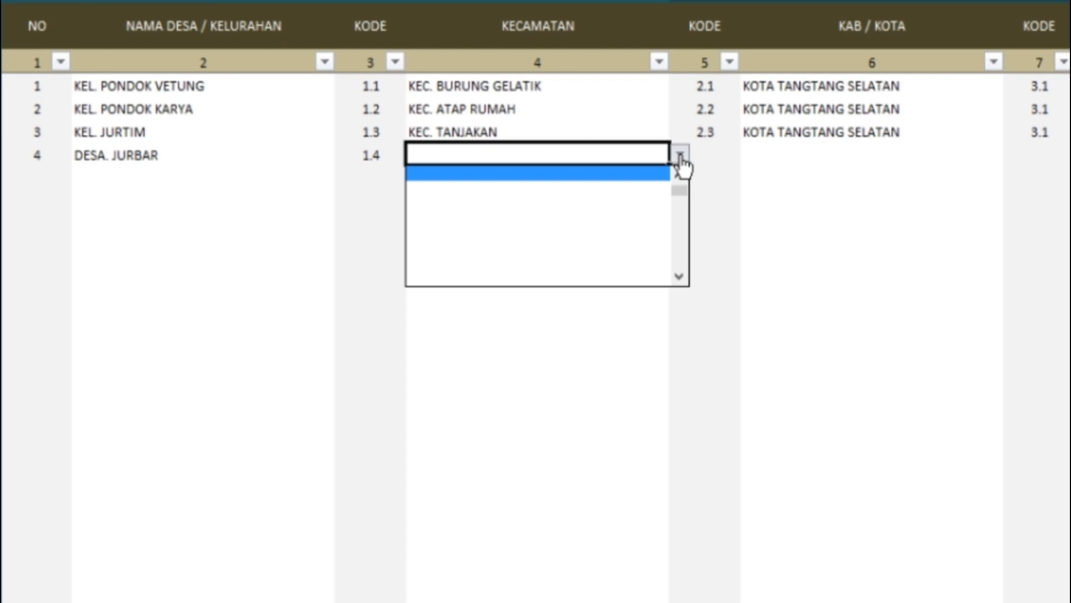
click(681, 159)
click(681, 158)
click(679, 177)
click(679, 177)
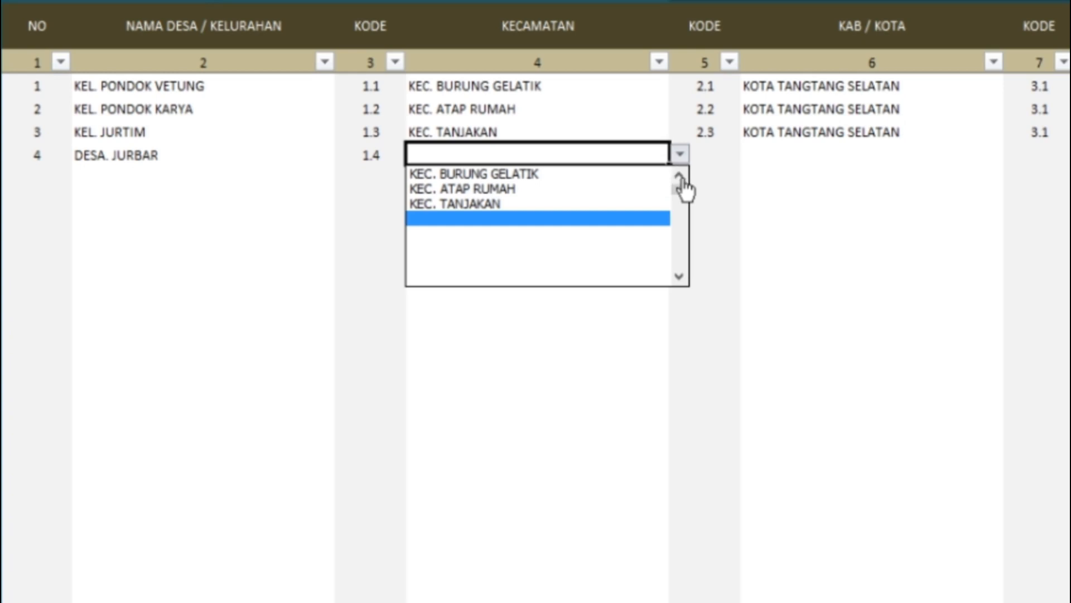
click(546, 176)
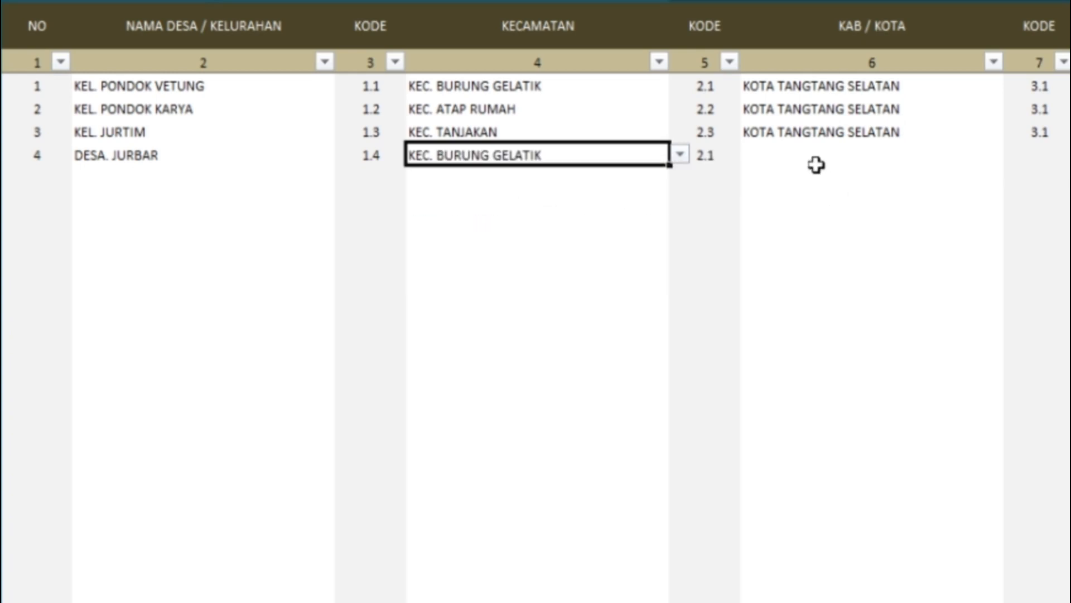
Assign KOTA TANGTANG SELATAN as the Kab/Kota of DESA. JURBAR
click(877, 159)
click(1014, 155)
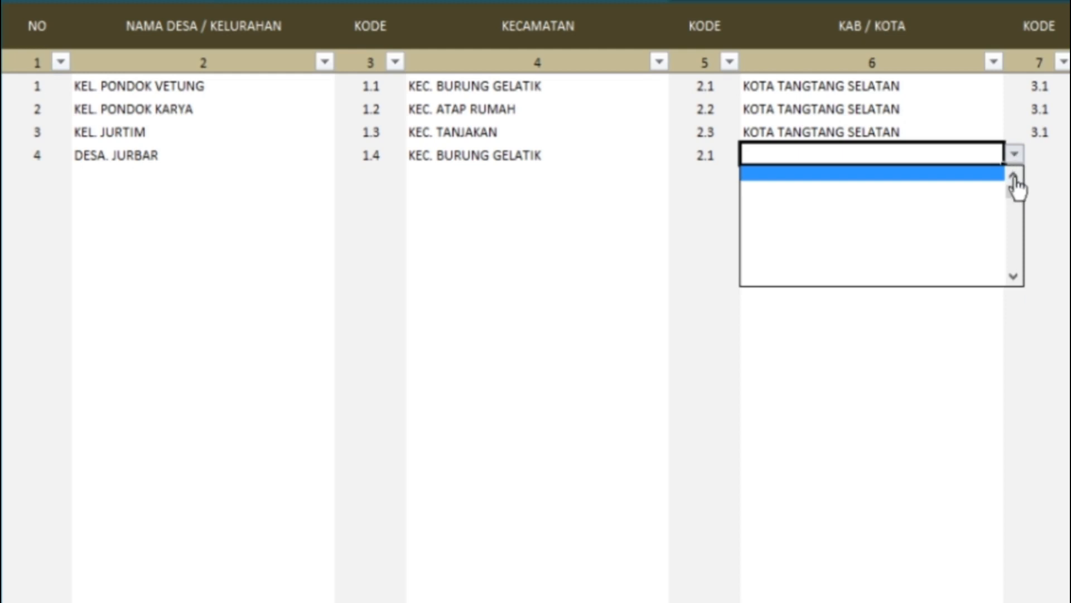
click(949, 176)
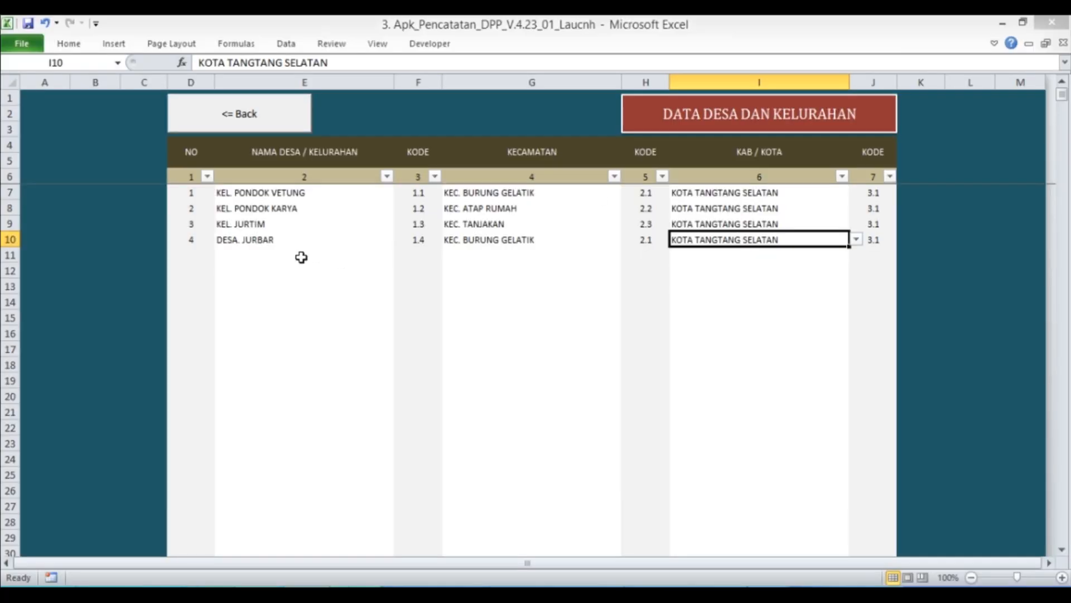
click(301, 257)
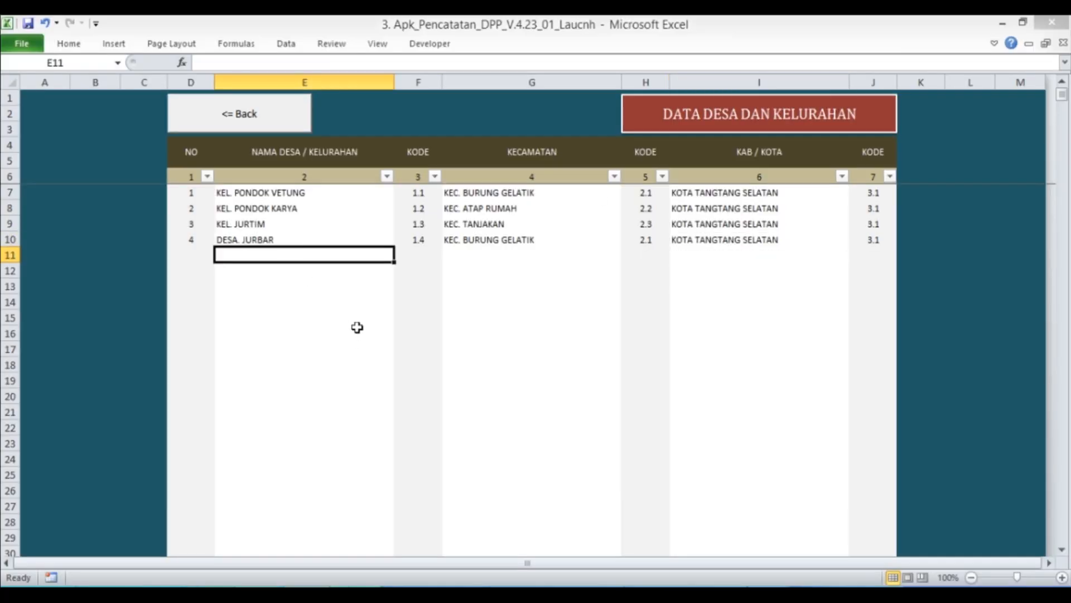
Open the Sumber DPT voter database and check the available Desa/Kelurahan choices in row 11 without changing the value
click(240, 116)
click(620, 258)
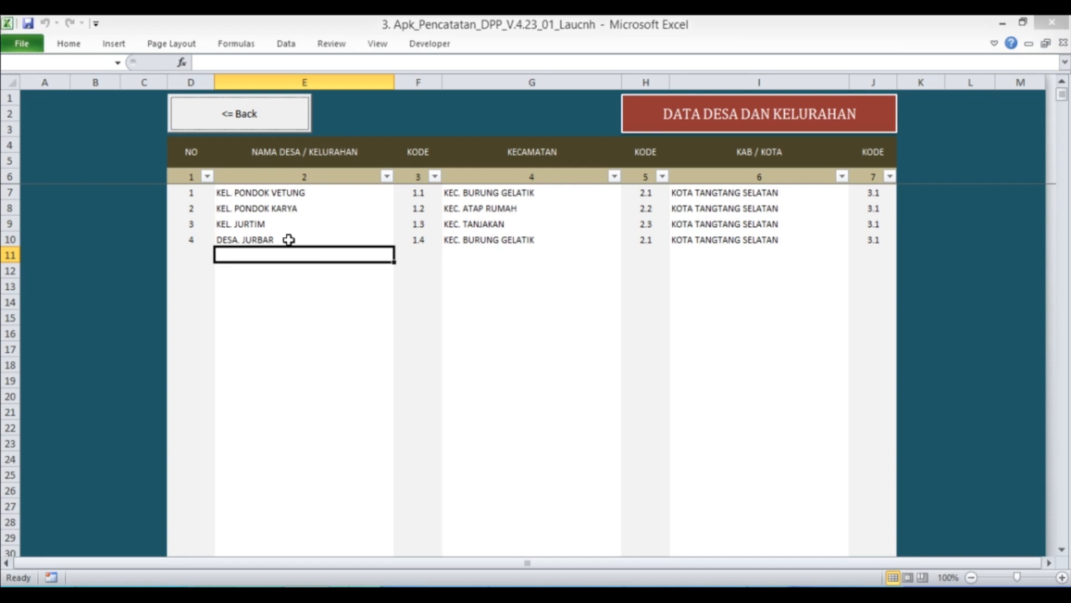
click(264, 119)
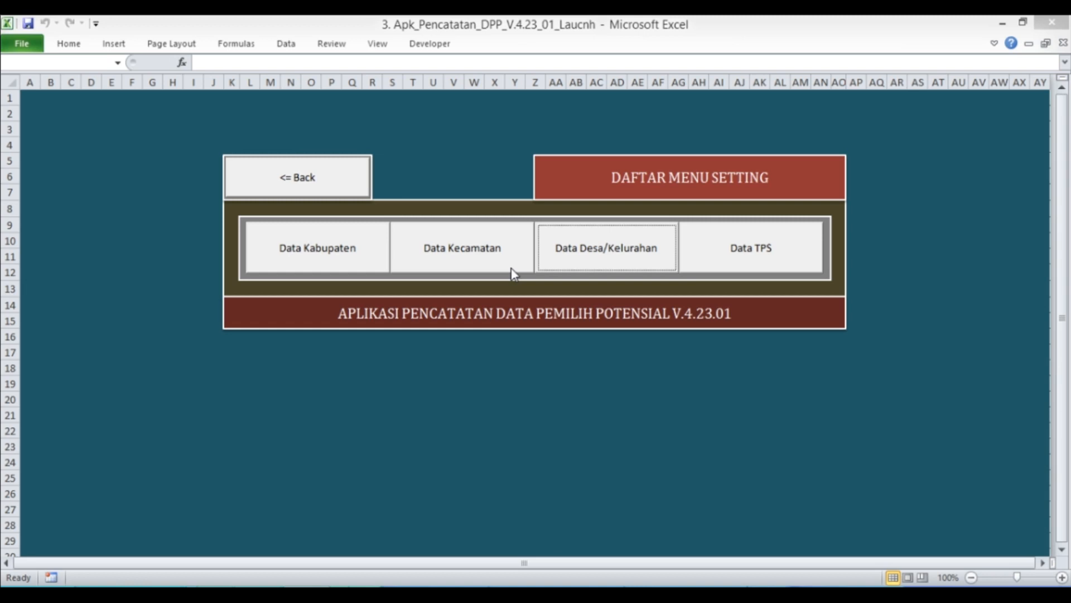
click(311, 176)
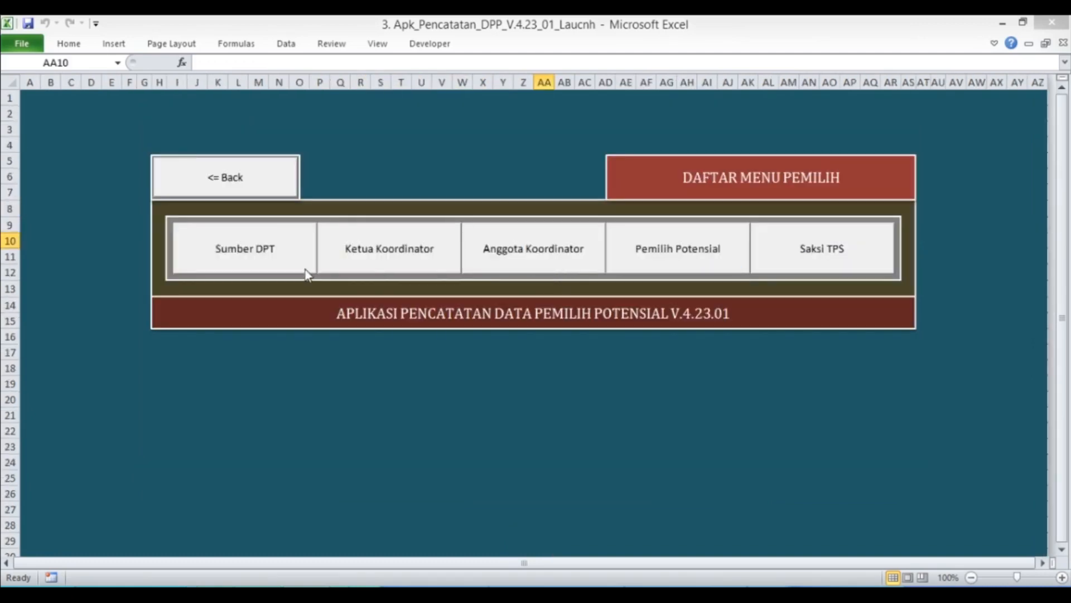
click(282, 268)
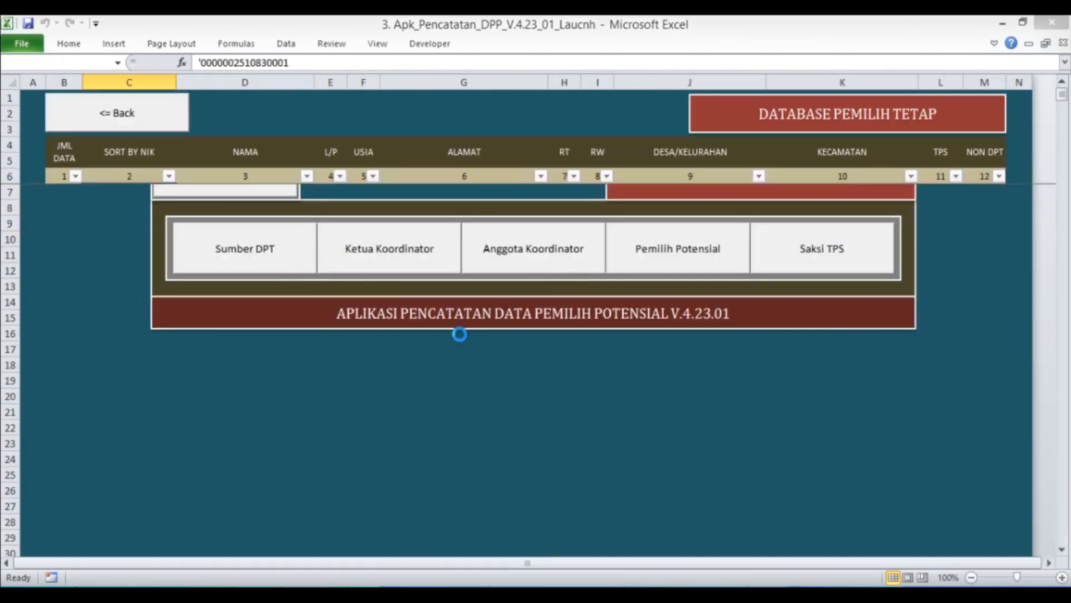
click(672, 256)
click(773, 255)
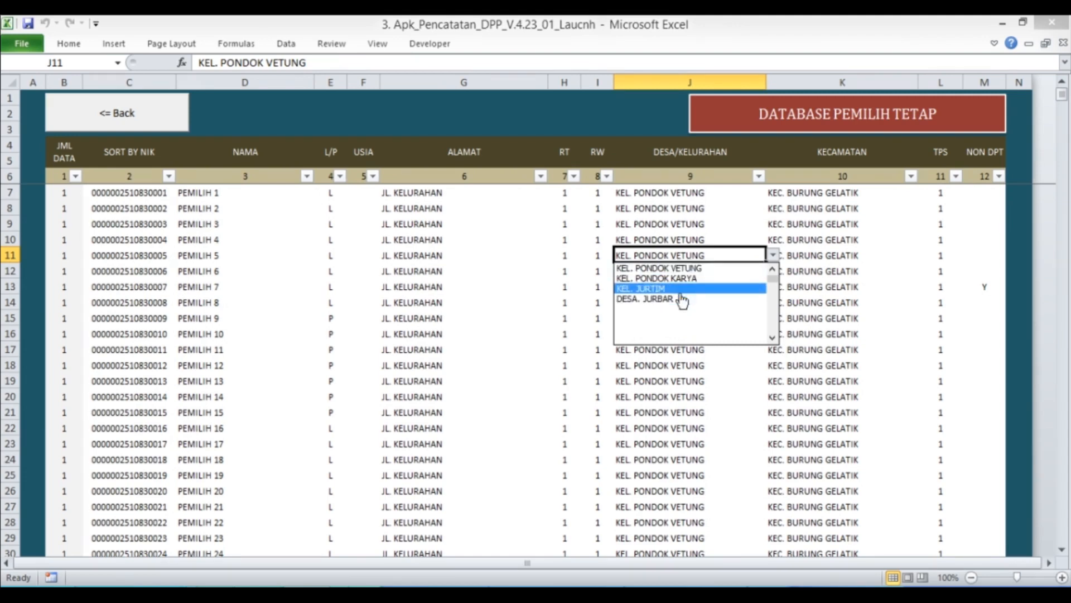
key(Escape)
Open the Data TPS list and check the Desa/Kelurahan choices of the first polling station without changing the value
click(124, 113)
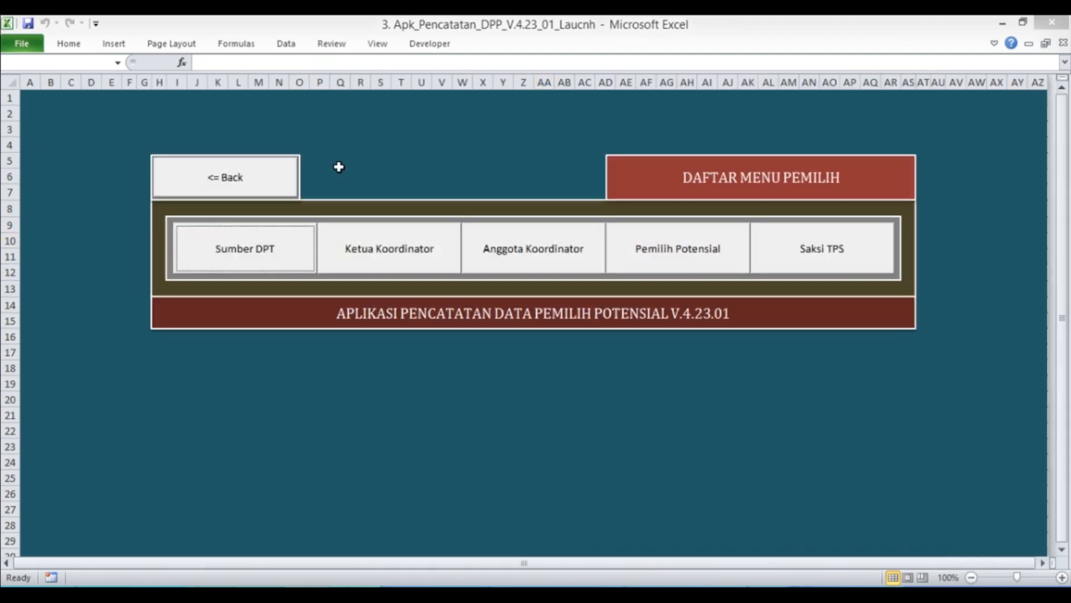
click(271, 176)
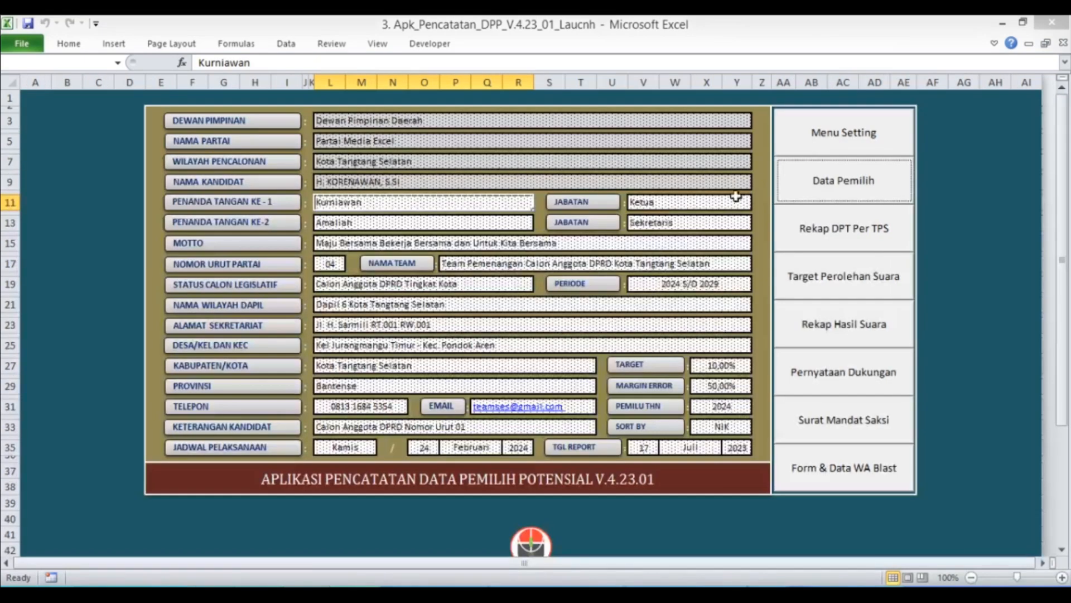
click(801, 144)
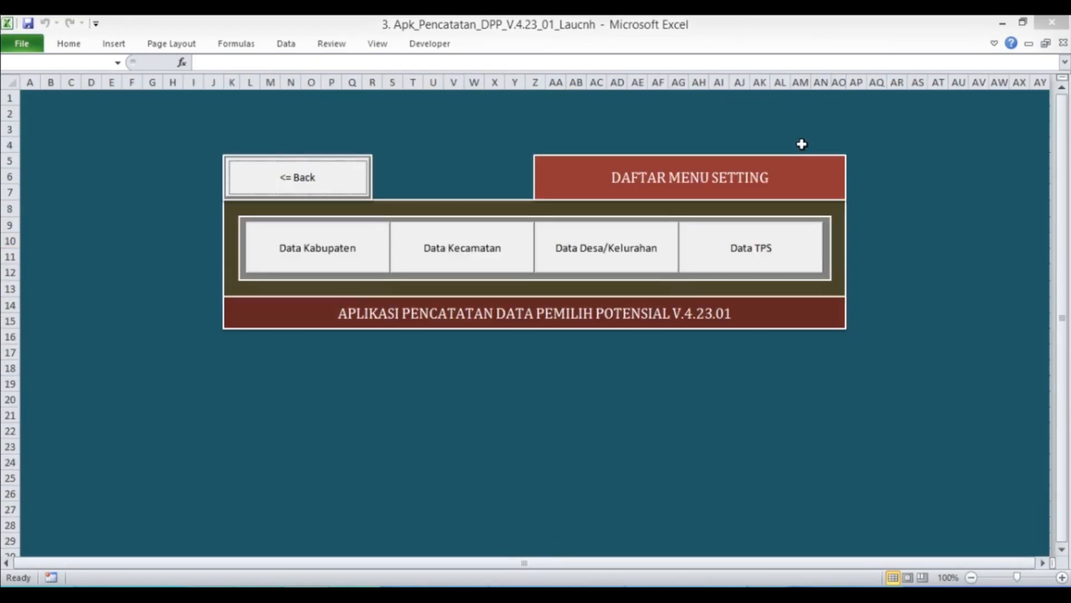
click(750, 260)
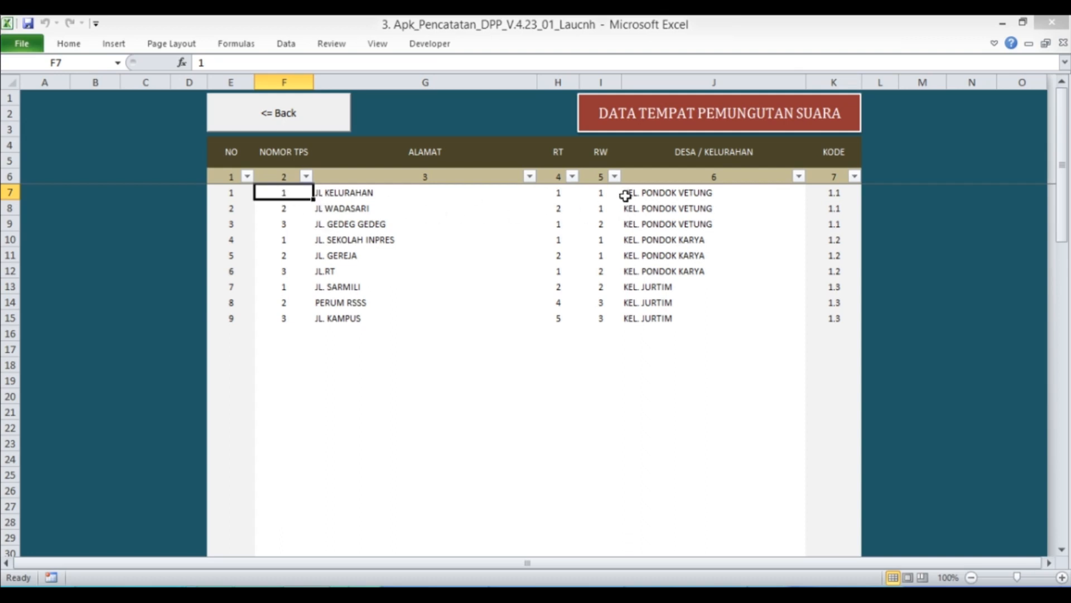
click(723, 197)
click(813, 192)
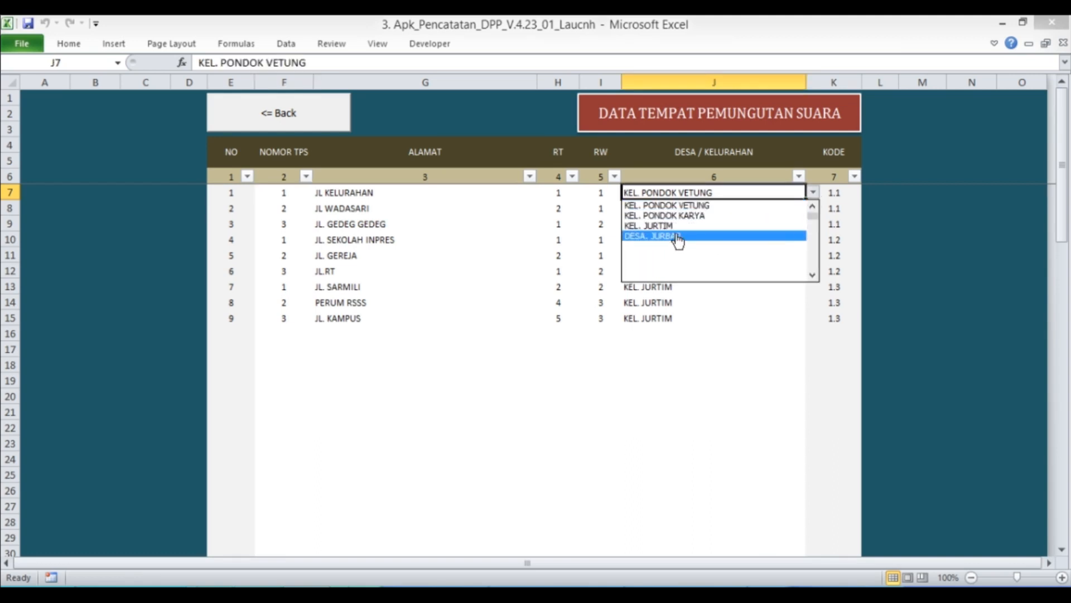
click(496, 226)
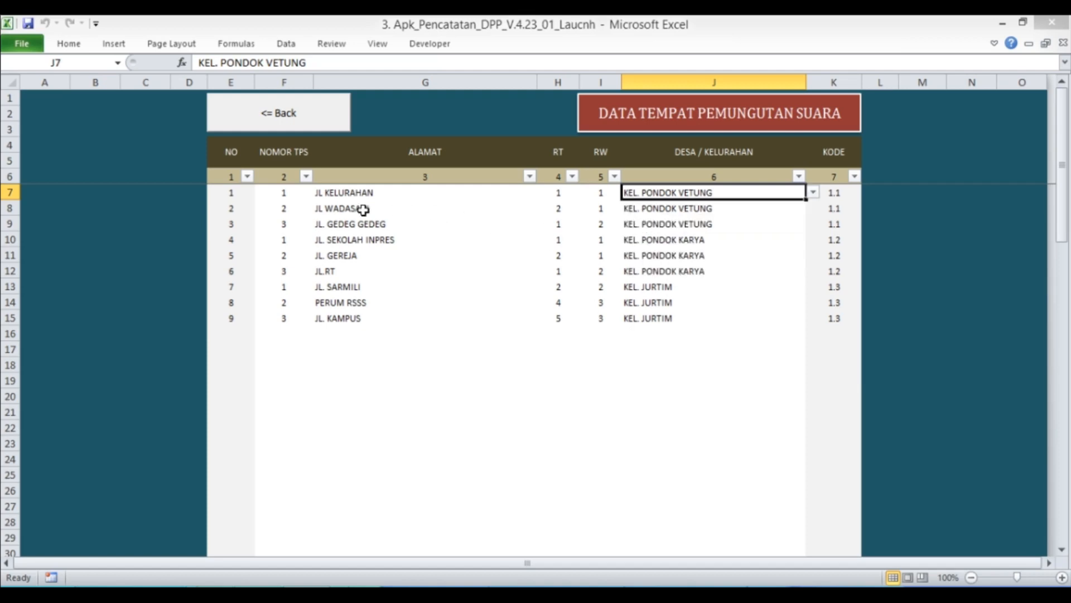
View the Rekap DPT Per TPS sheet and return to the main menu
click(279, 128)
click(303, 190)
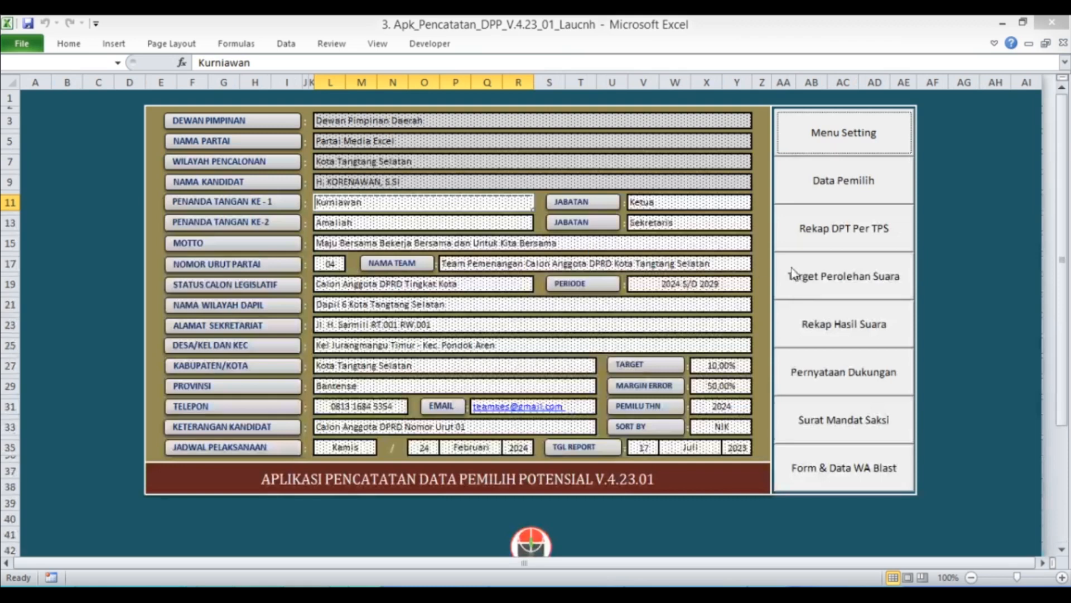
click(831, 243)
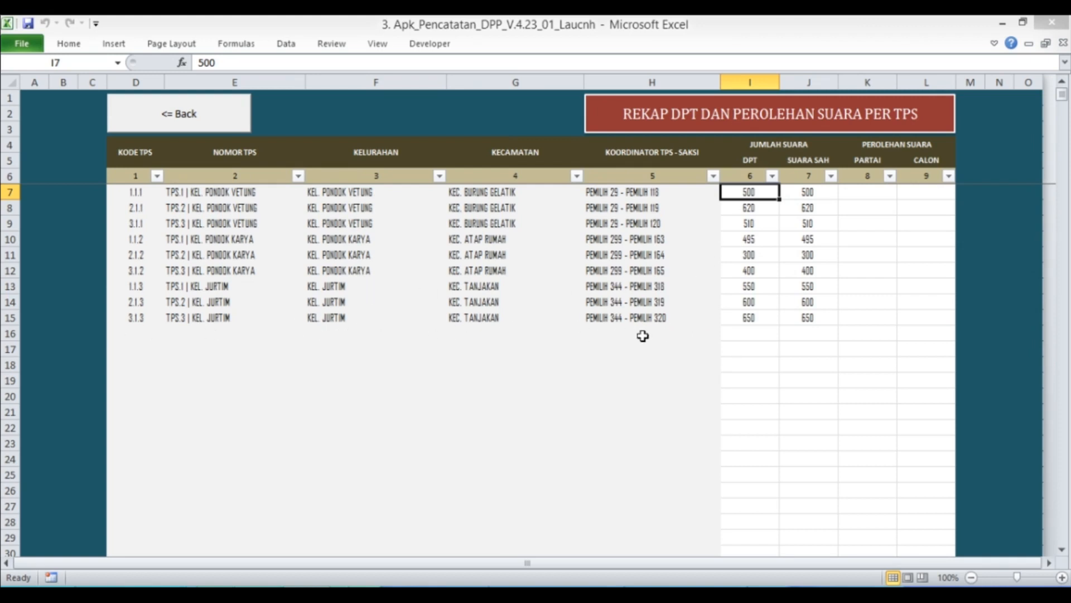
click(229, 106)
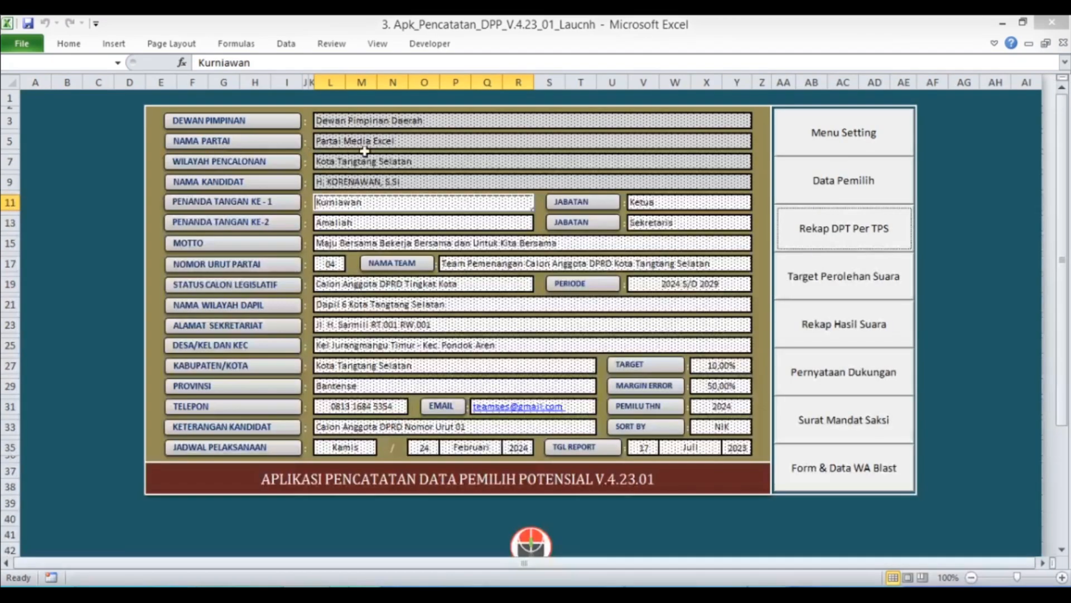
In the Data TPS list, copy the KEL. JURTIM TPS numbers 1 to 3 into the three empty rows below them
click(827, 148)
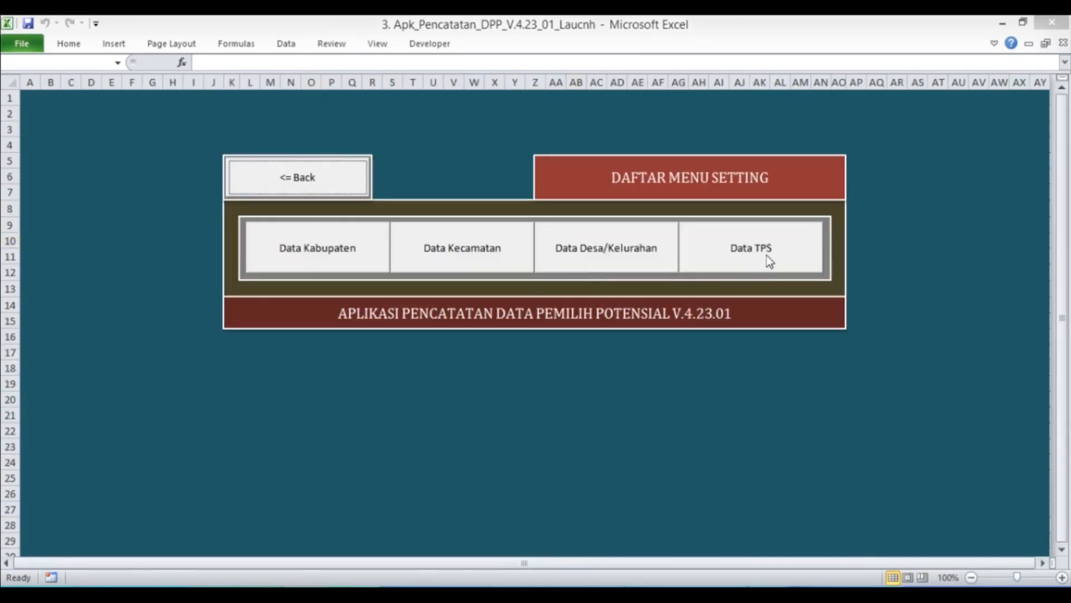
click(767, 257)
click(284, 287)
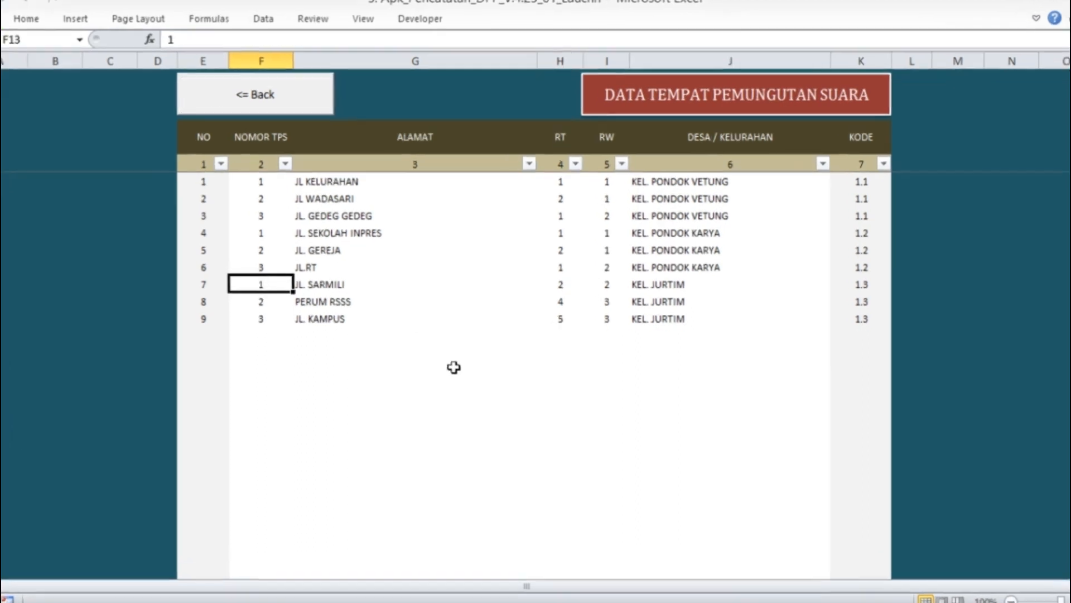
key(shift+Down)
key(shift+Down)
key(ctrl+c)
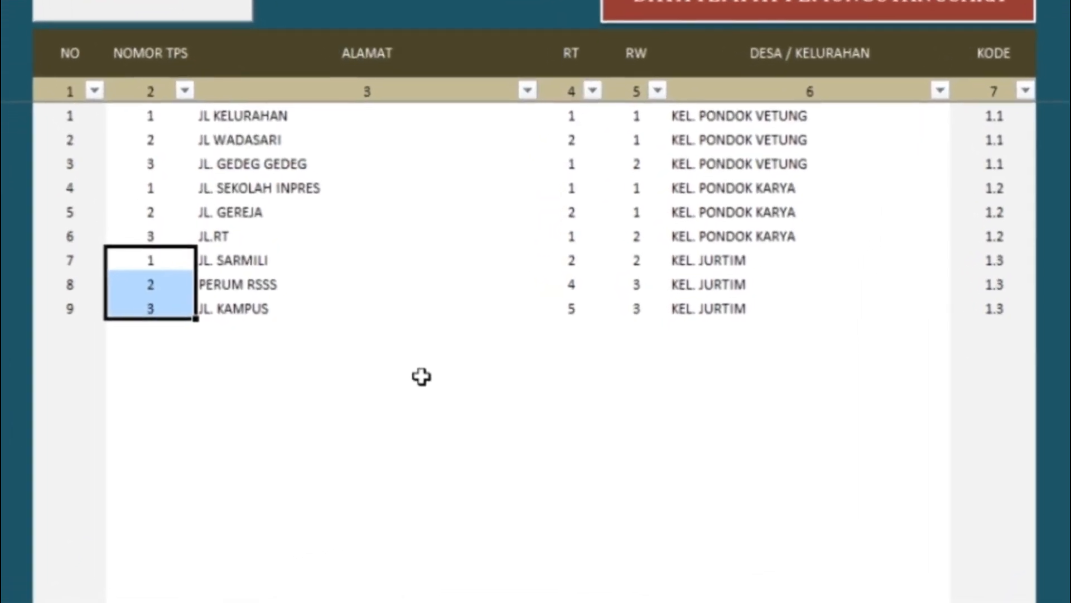
key(Down)
key(Down)
key(Down)
key(ctrl+v)
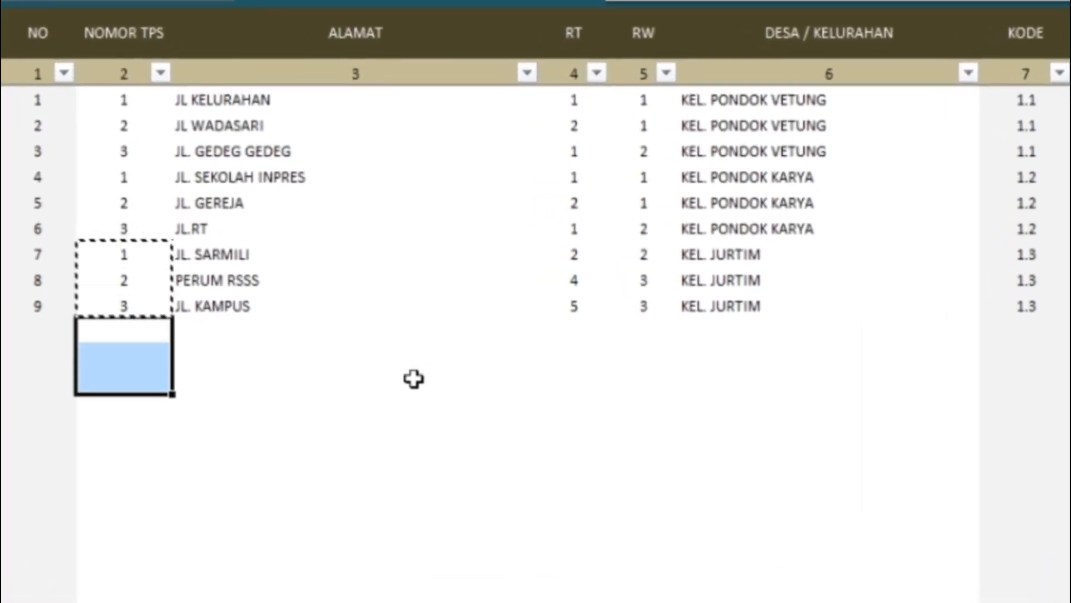
Enter the addresses JL. CINTA, JL. BANGET and JL. SEKALI for polling station rows 10 to 12
key(Up)
key(Up)
key(Up)
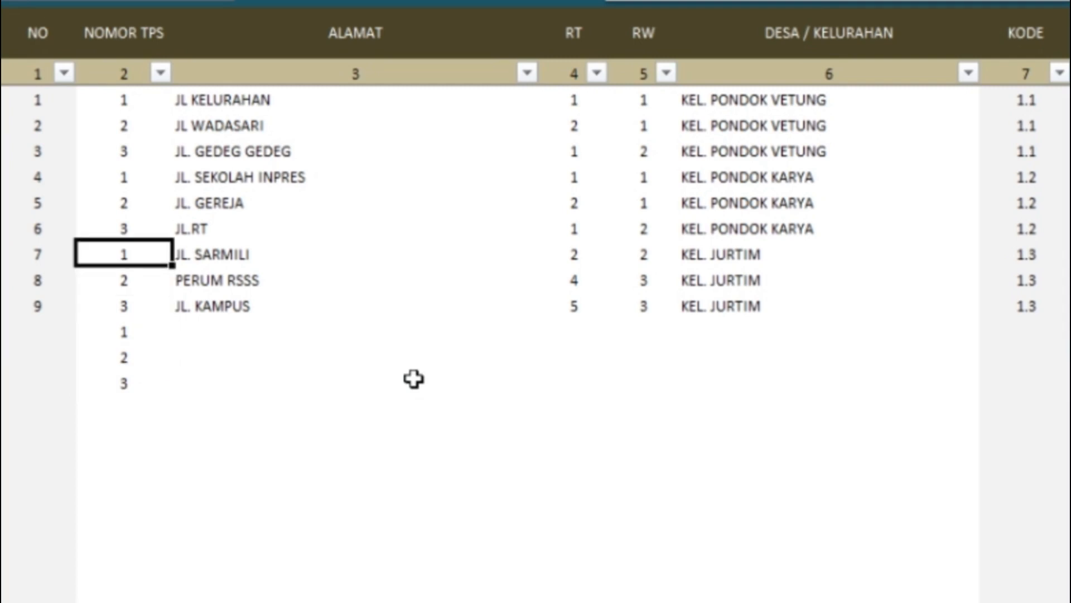
key(Right)
key(Down)
key(Down)
key(Down)
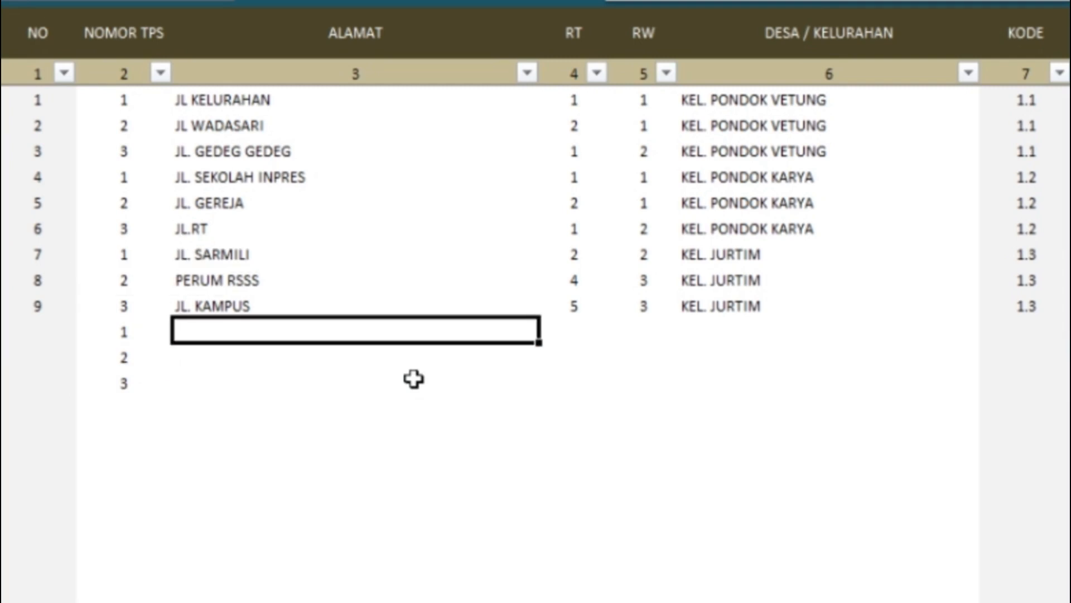
text(JL. CINTA)
key(Return)
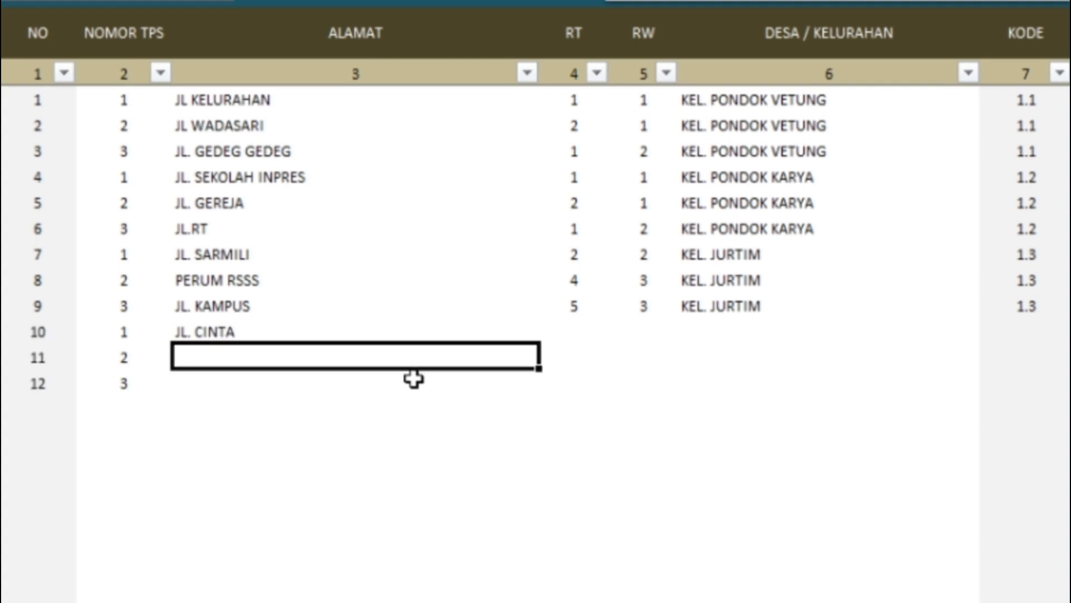
text(JL)
key(BackSpace)
key(BackSpace)
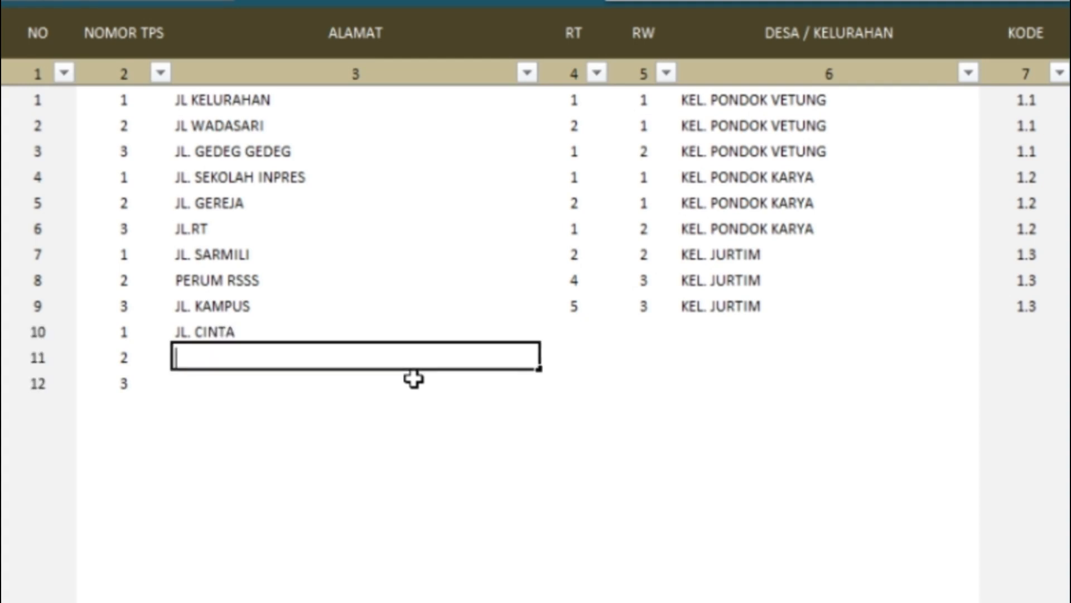
text(JL. BANGET)
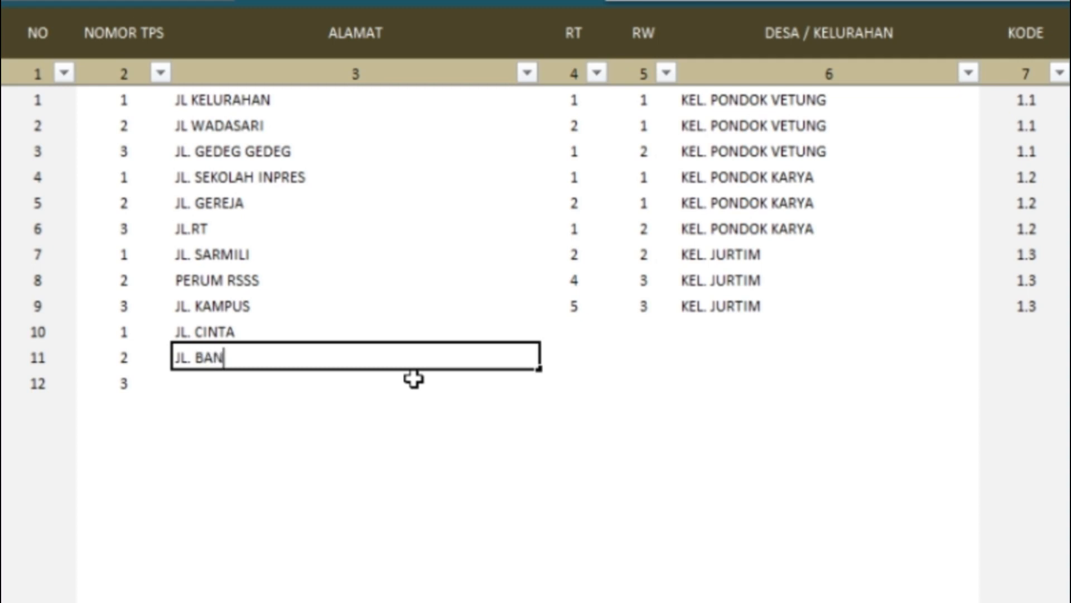
key(Return)
text(JL. SEKALI)
Set RT to 1 and RW to 2 for the JL. CINTA polling station
key(Up)
key(Up)
key(Up)
key(Right)
key(Up)
key(Up)
key(Down)
key(Down)
key(Down)
text(1)
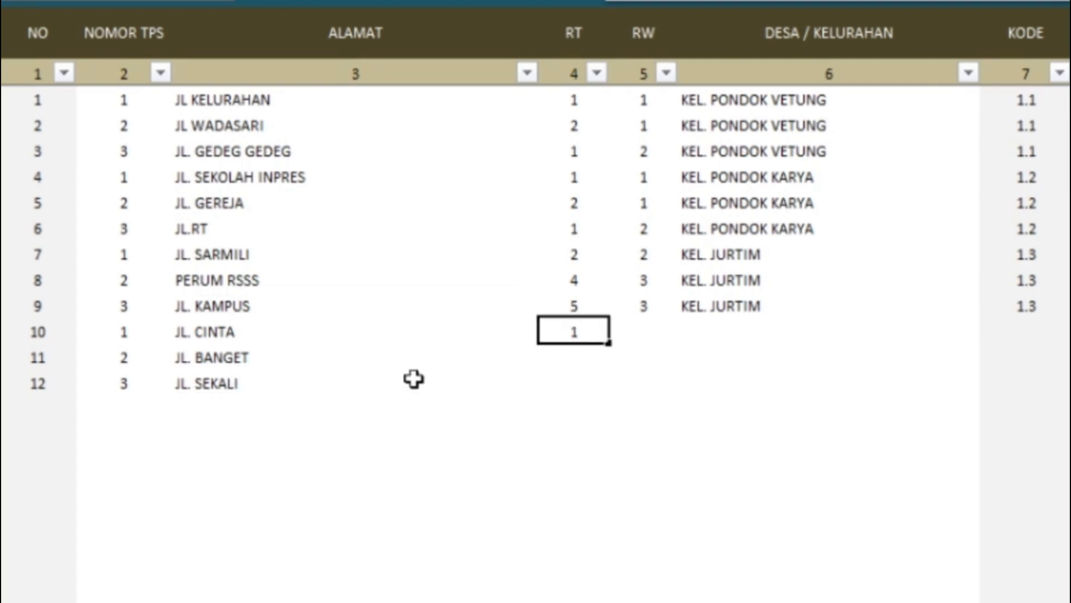
key(Right)
text(2)
key(Return)
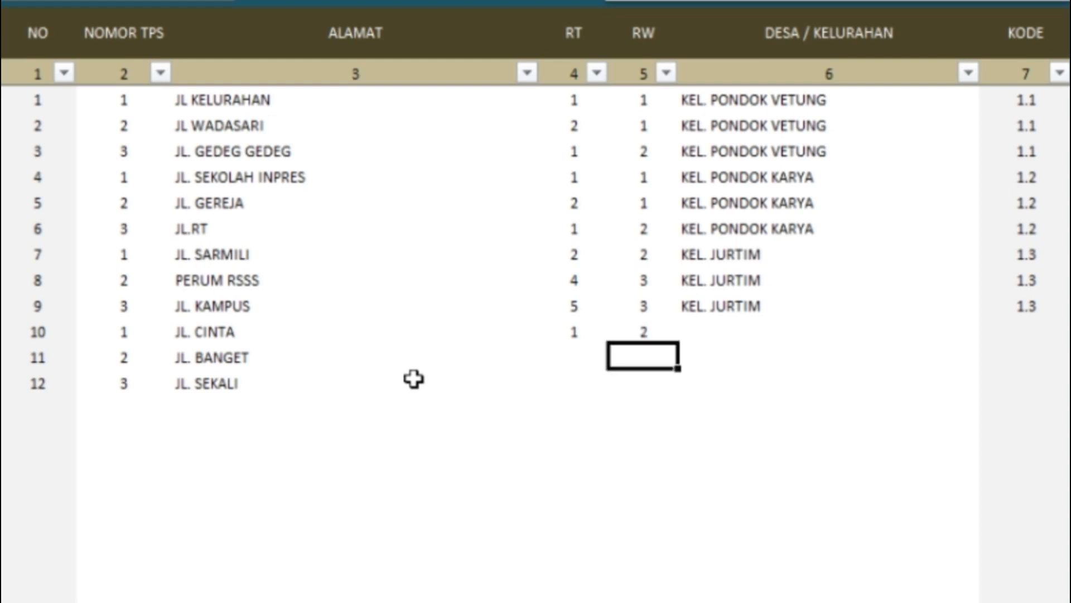
Copy the RT and RW values of JL. CINTA into the JL. BANGET and JL. SEKALI rows
key(Left)
key(Up)
key(shift+Right)
key(ctrl+c)
key(Down)
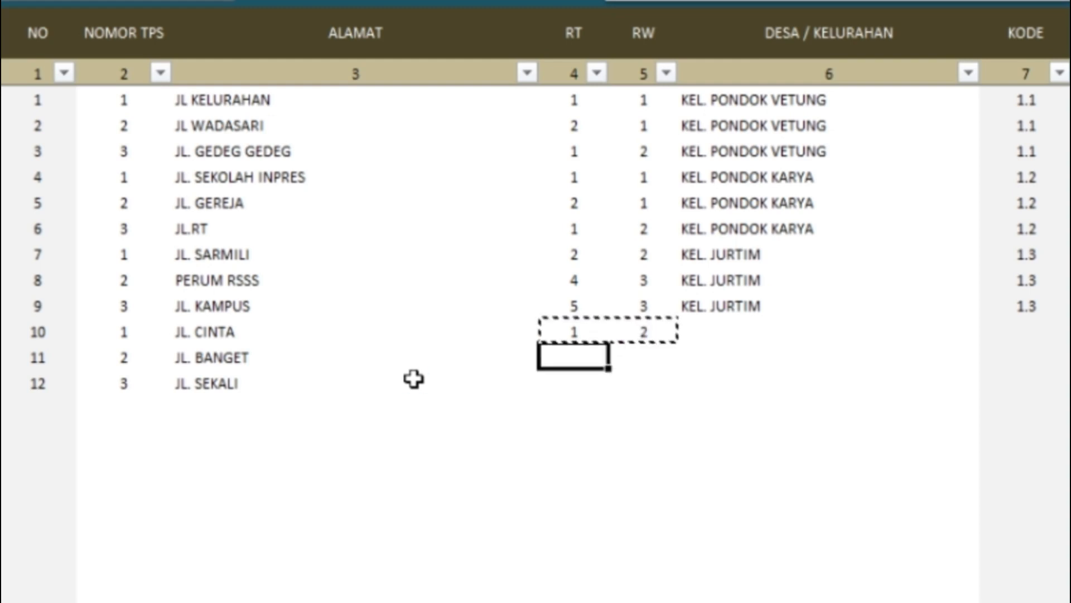
key(shift+Right)
key(shift+Down)
key(ctrl+v)
key(Up)
key(Down)
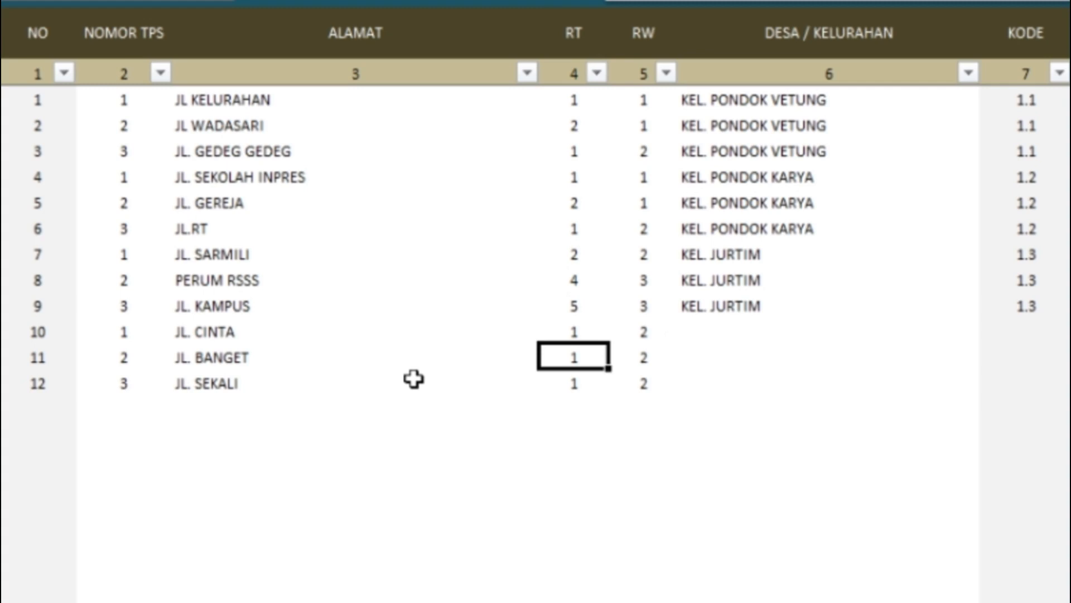
Set the RT of JL. BANGET to 2 and the RT of JL. SEKALI to 3
text(2)
key(Return)
text(3)
key(Tab)
Choose DESA. JURBAR as the Desa/Kelurahan for JL. CINTA and copy it into the two rows below
key(Up)
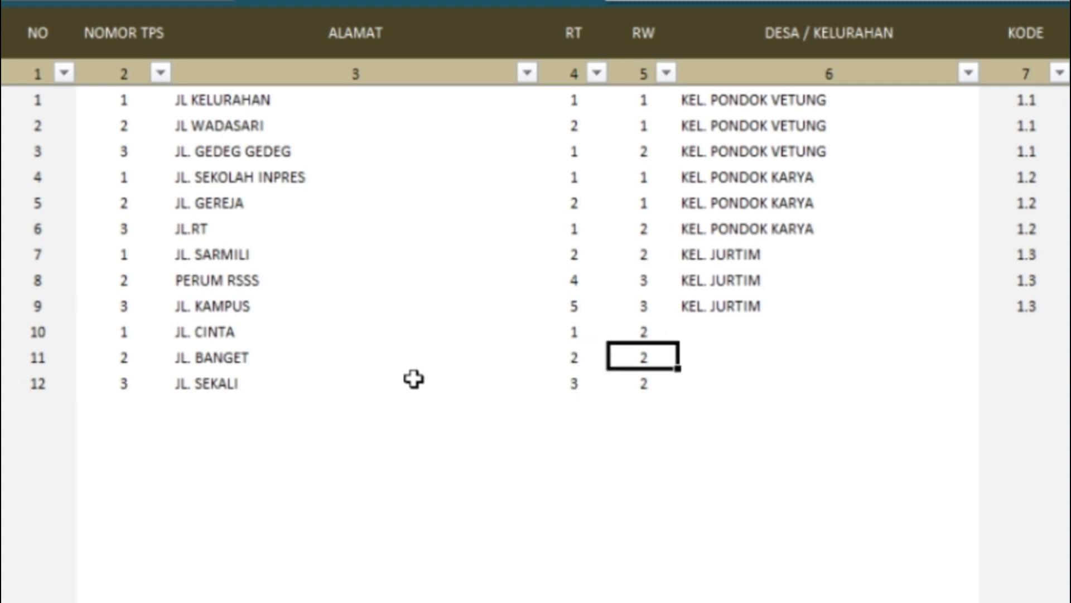
key(Tab)
key(Up)
click(991, 333)
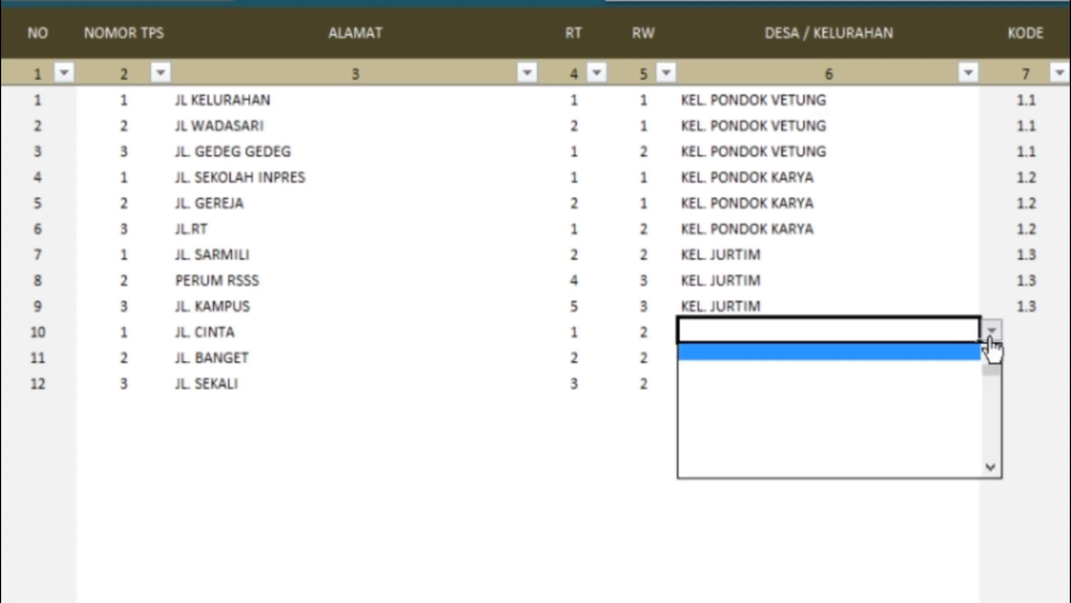
scroll(992, 360, up, 1)
click(849, 395)
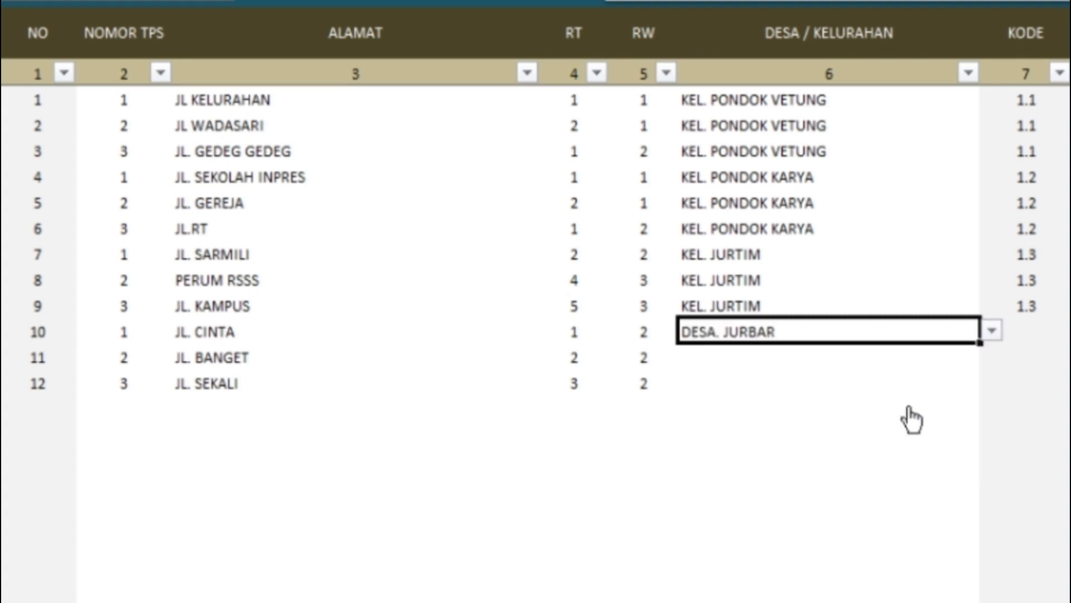
key(ctrl+c)
key(Down)
key(shift+Down)
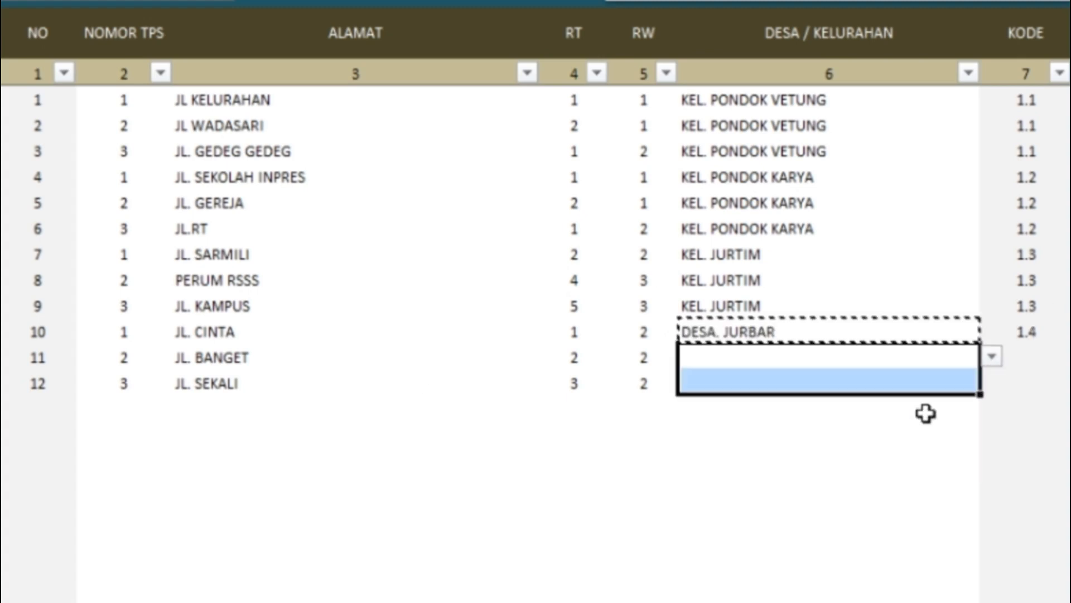
key(Return)
click(878, 435)
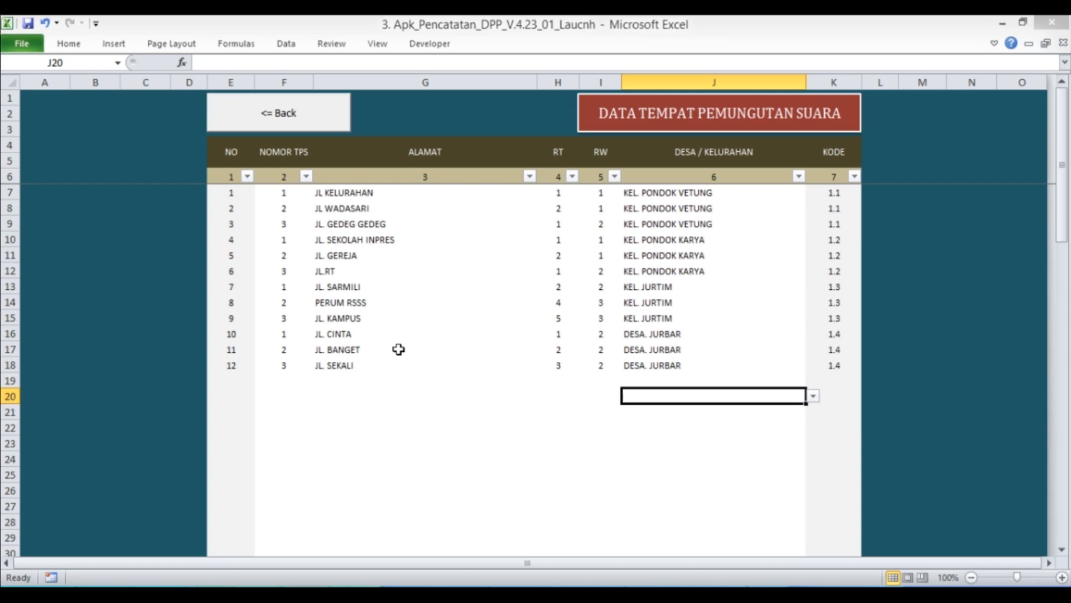
Check the DESA. JURBAR polling stations in the Rekap DPT Per TPS sheet and return to the main menu
click(294, 113)
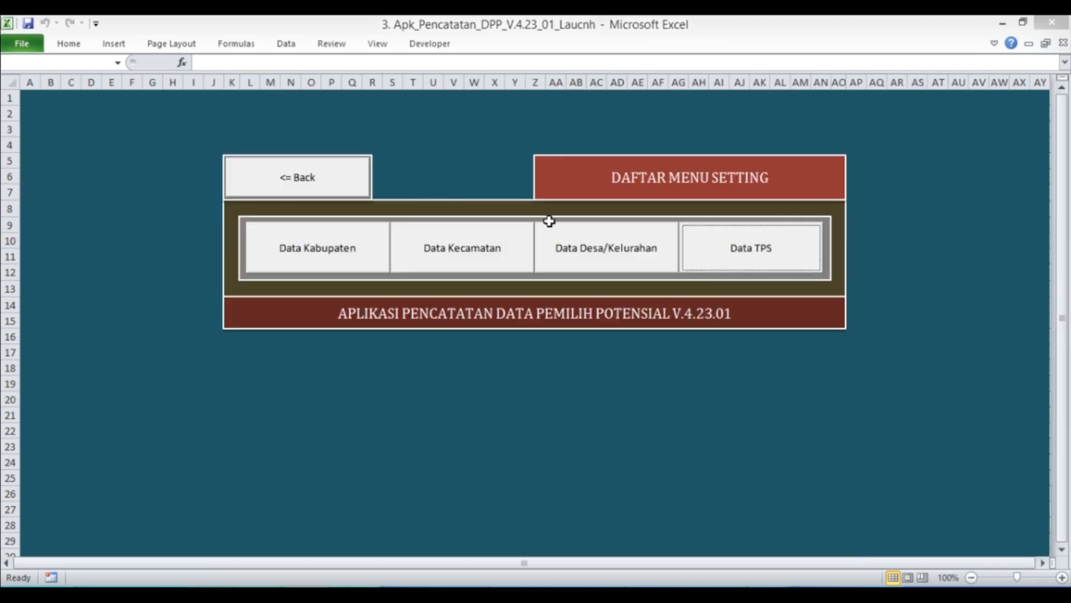
click(327, 180)
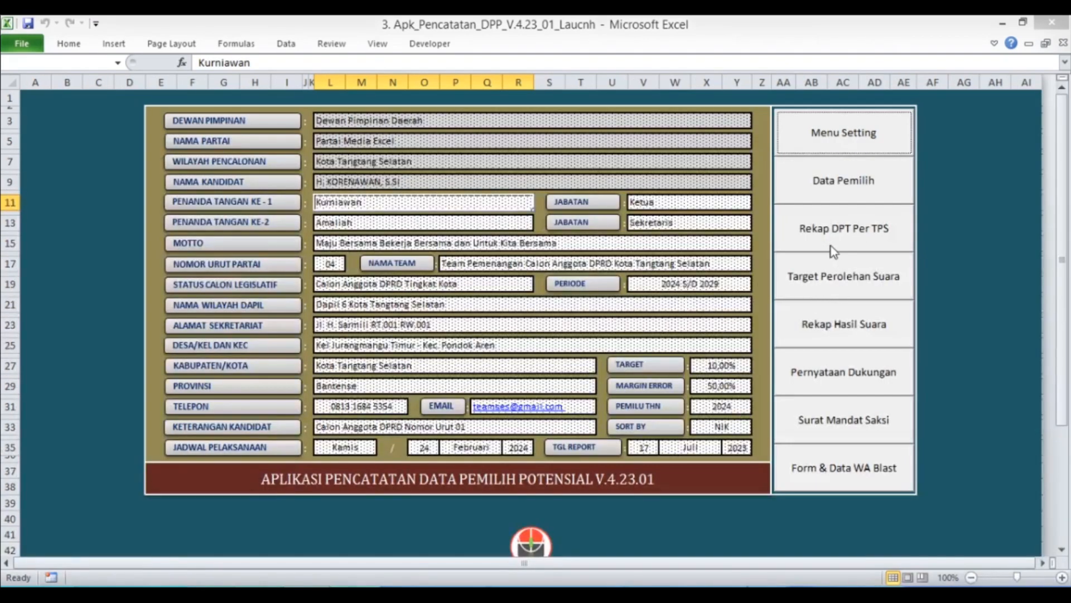
click(830, 240)
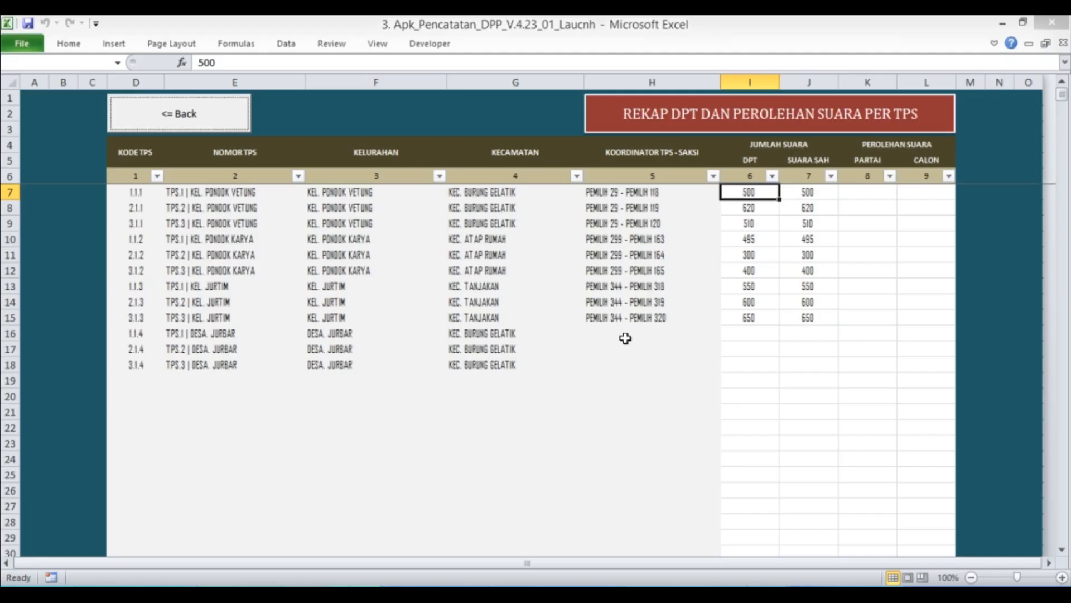
click(140, 124)
click(801, 197)
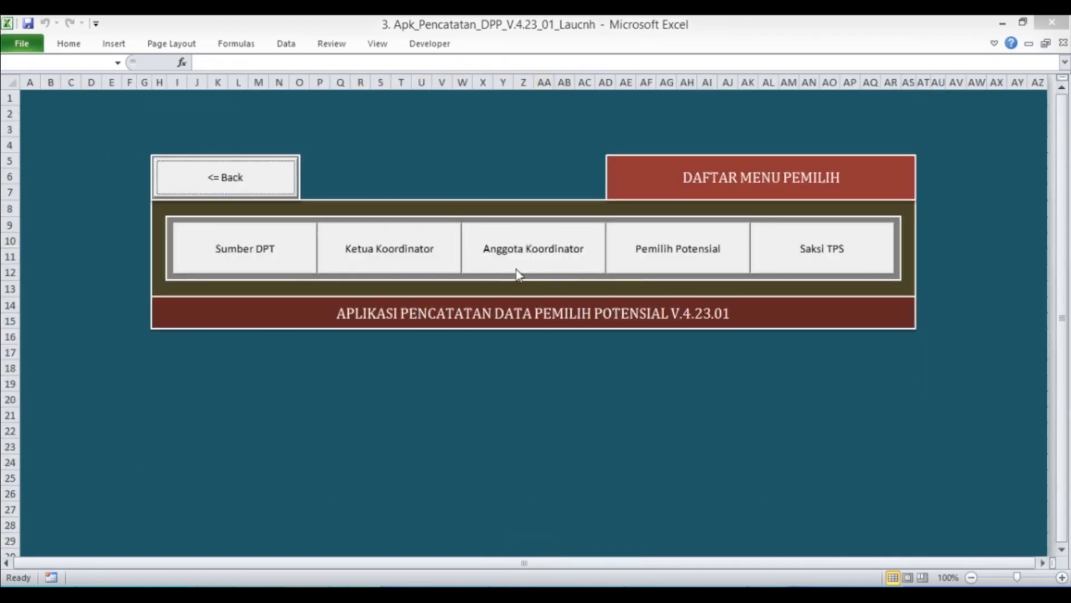
click(255, 190)
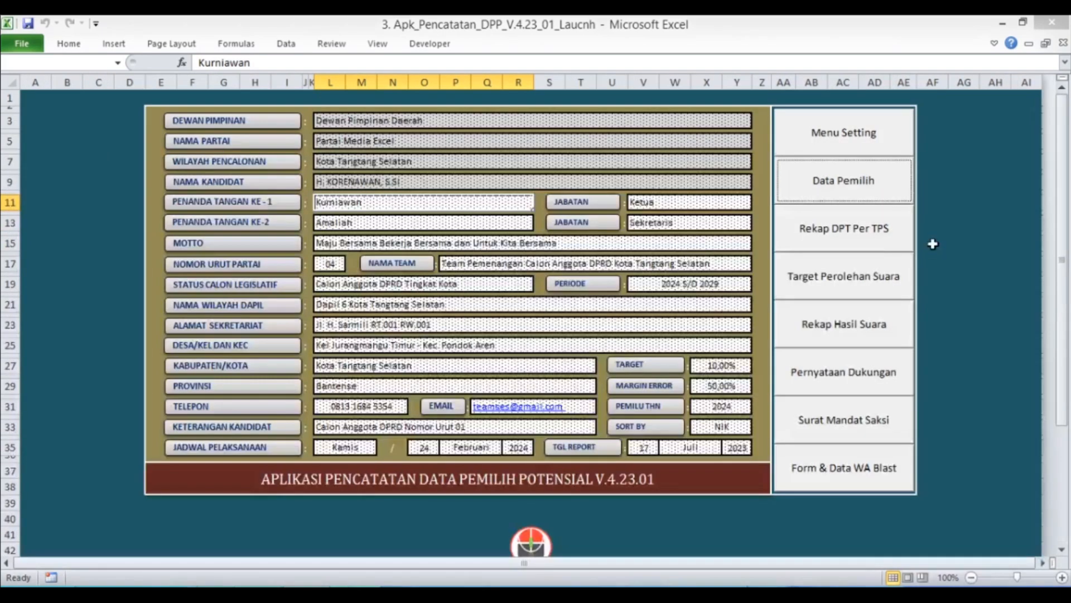
click(821, 146)
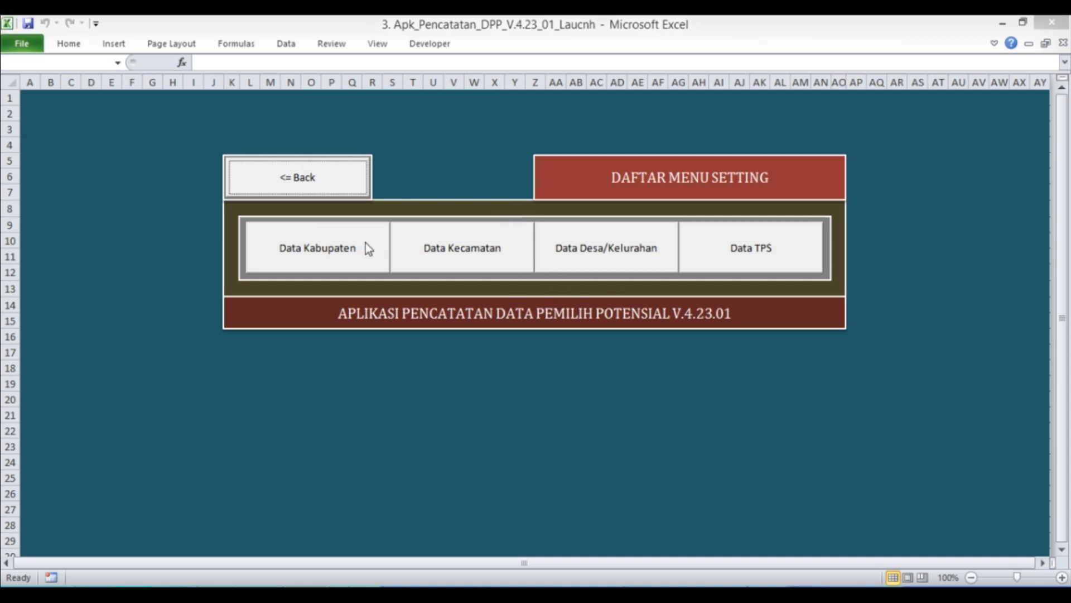
click(278, 172)
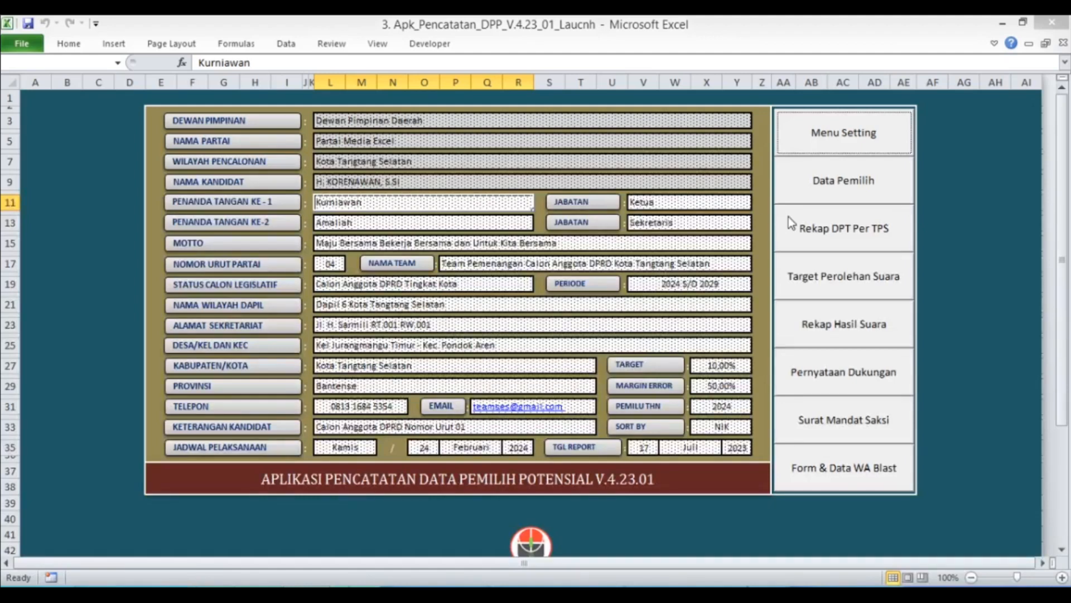
Open the Sumber DPT voter database, examine its Sort By NIK column, and return to the main menu
click(815, 195)
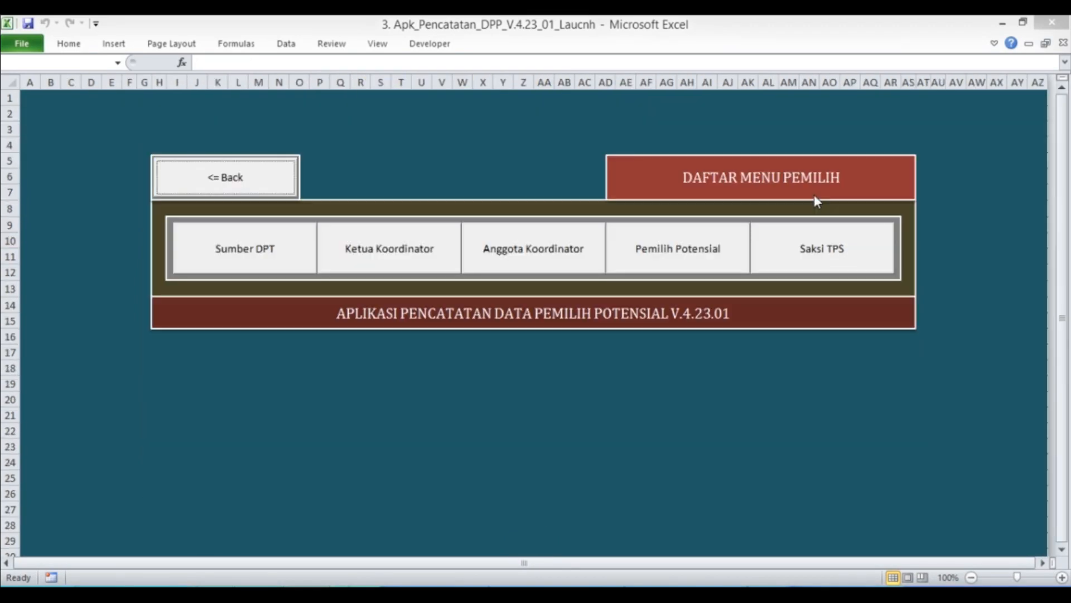
click(229, 260)
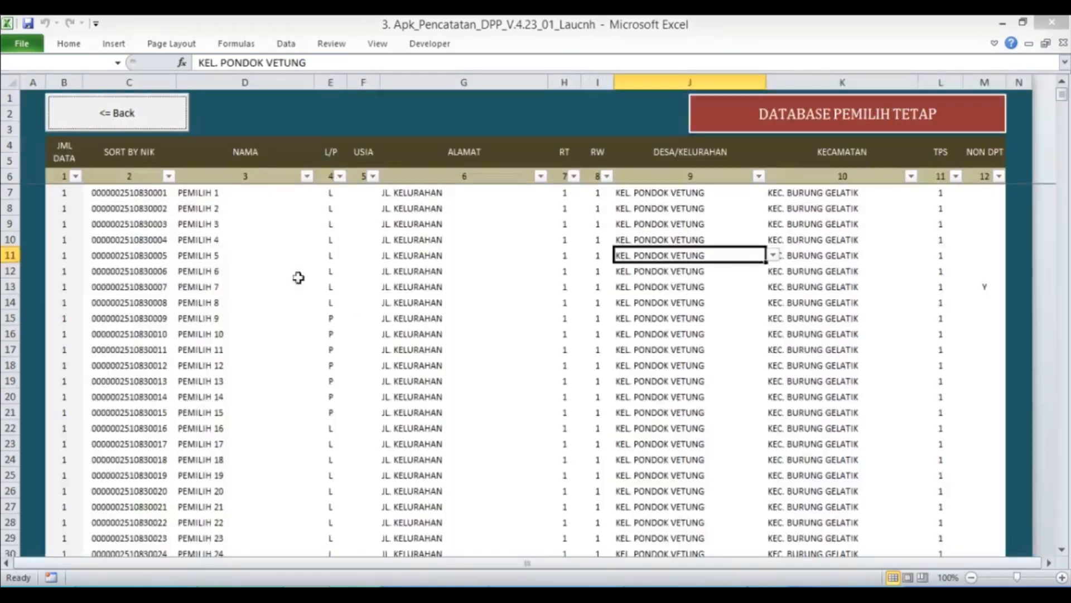
click(152, 193)
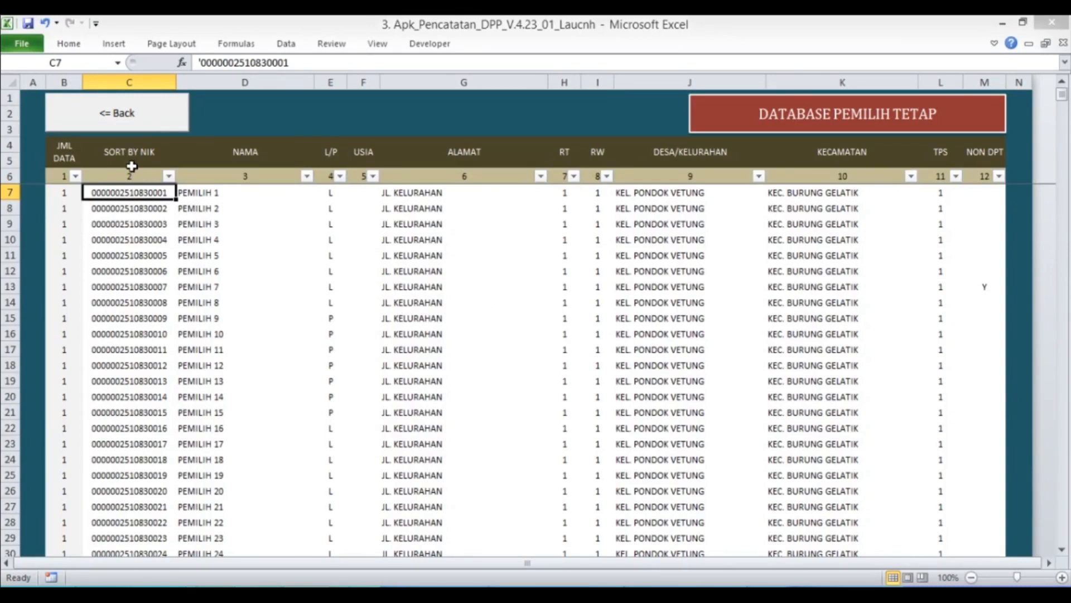
click(117, 116)
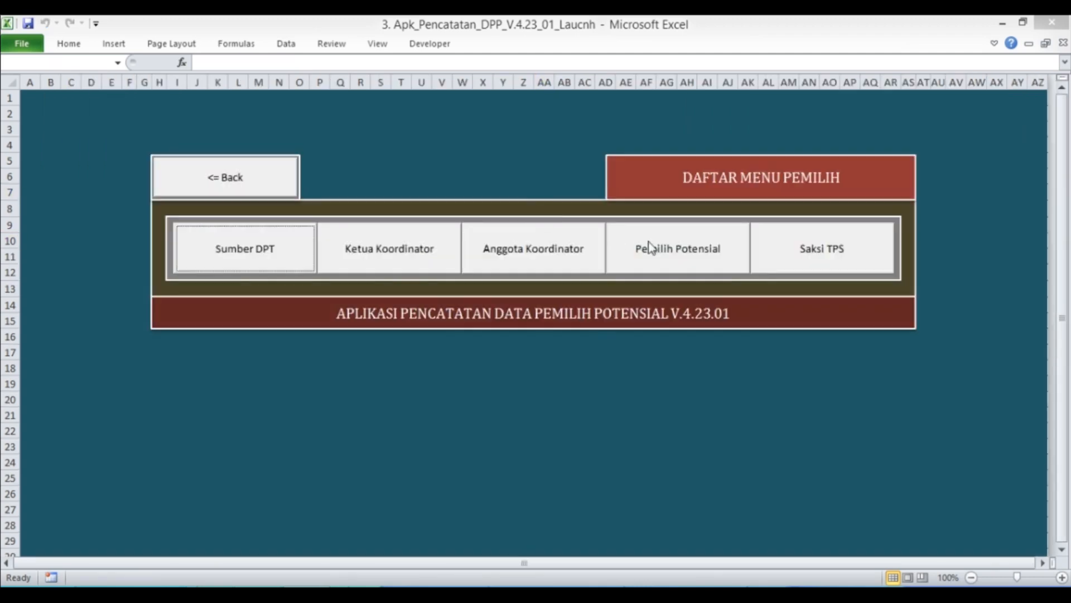
click(209, 185)
Set the Sort By option on the main form to NAMA
click(742, 427)
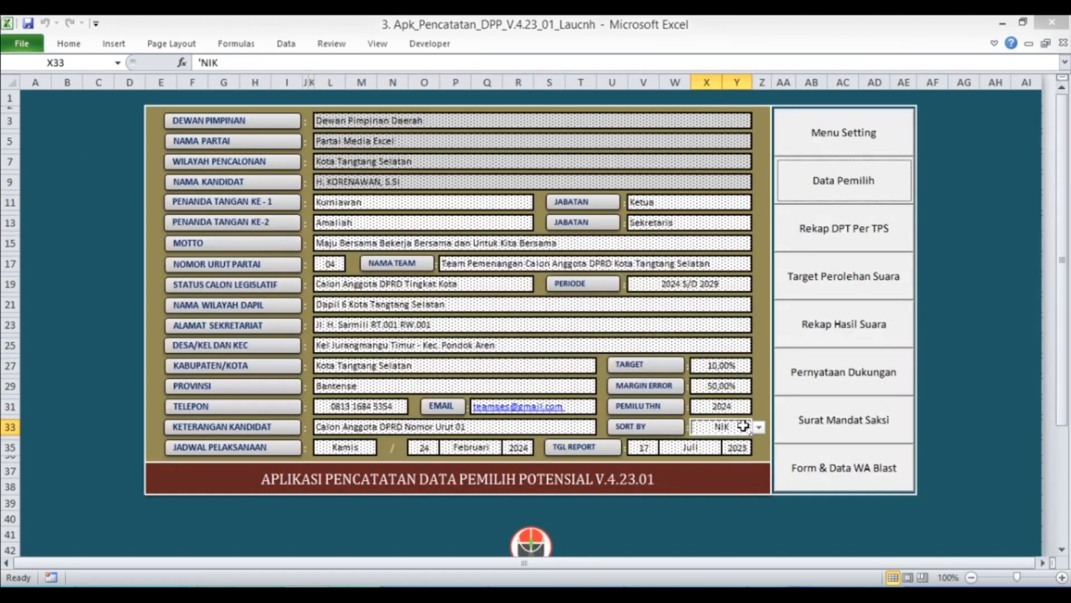
click(759, 428)
click(738, 451)
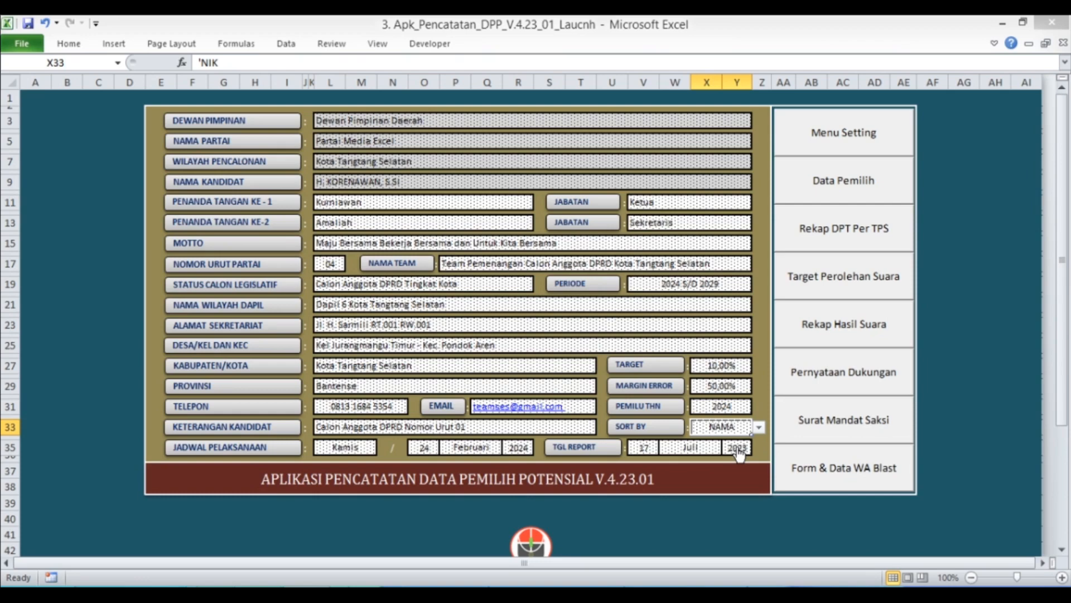
Check the sort column heading in the Sumber DPT voter database and return to the main menu
click(823, 180)
click(309, 240)
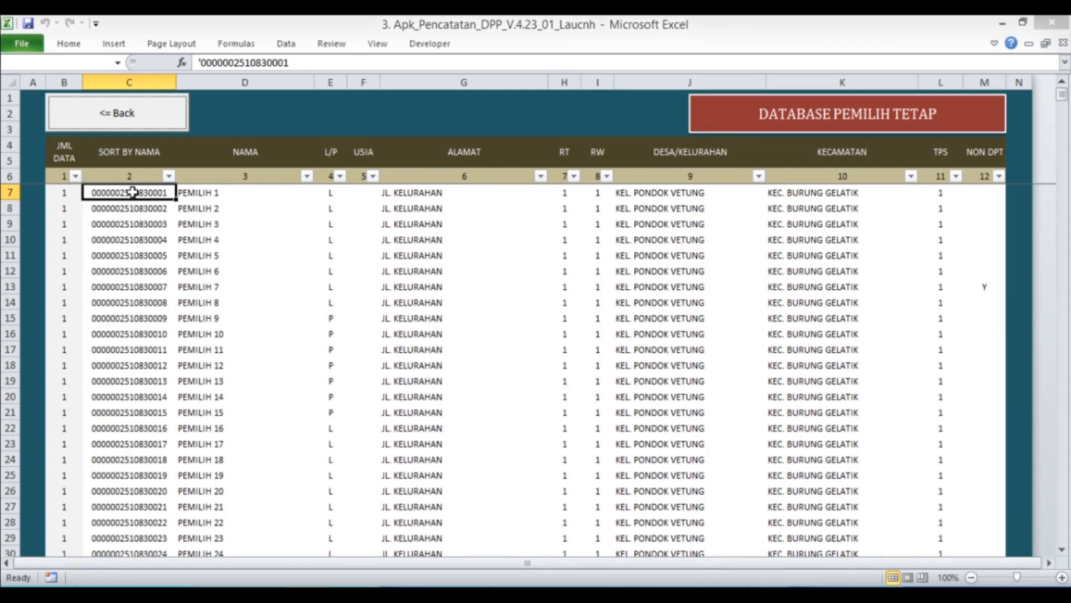
click(139, 127)
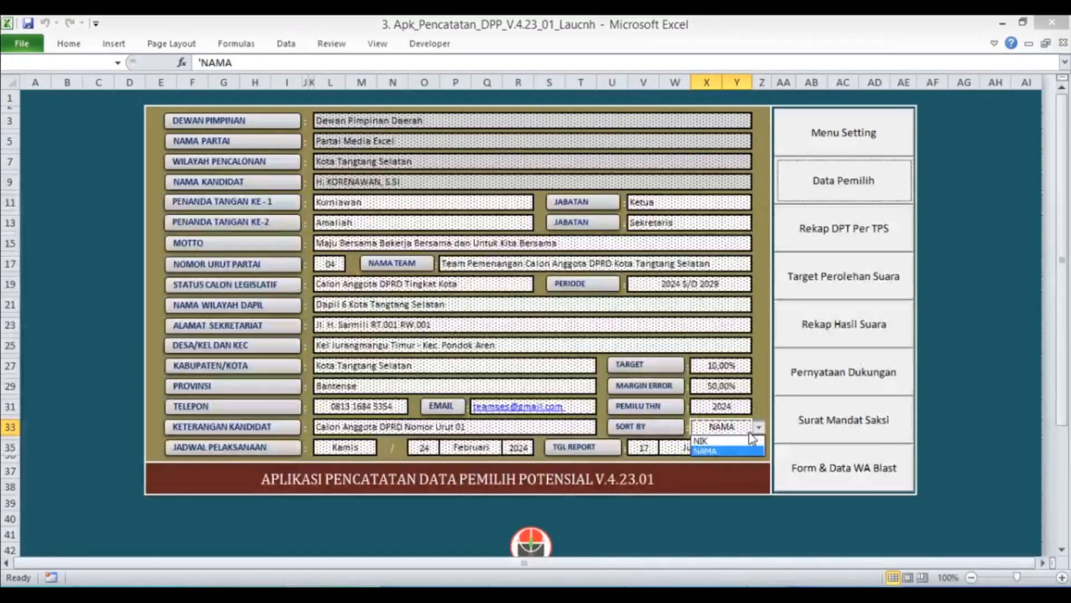
Set the Sort By option to NIK, check the Sumber DPT database, and return to the voter menu
click(748, 440)
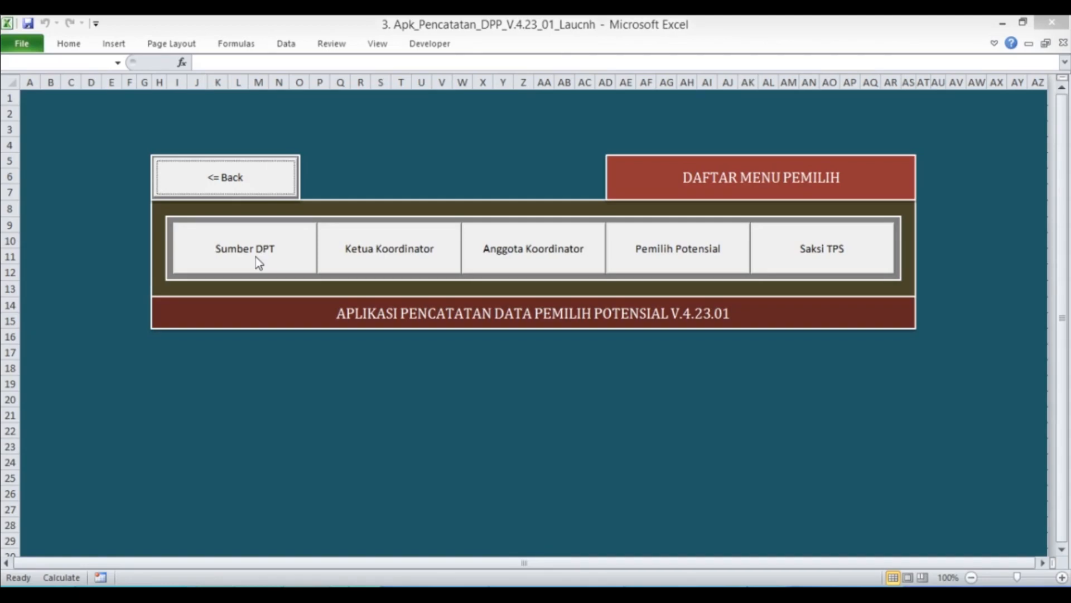
click(255, 257)
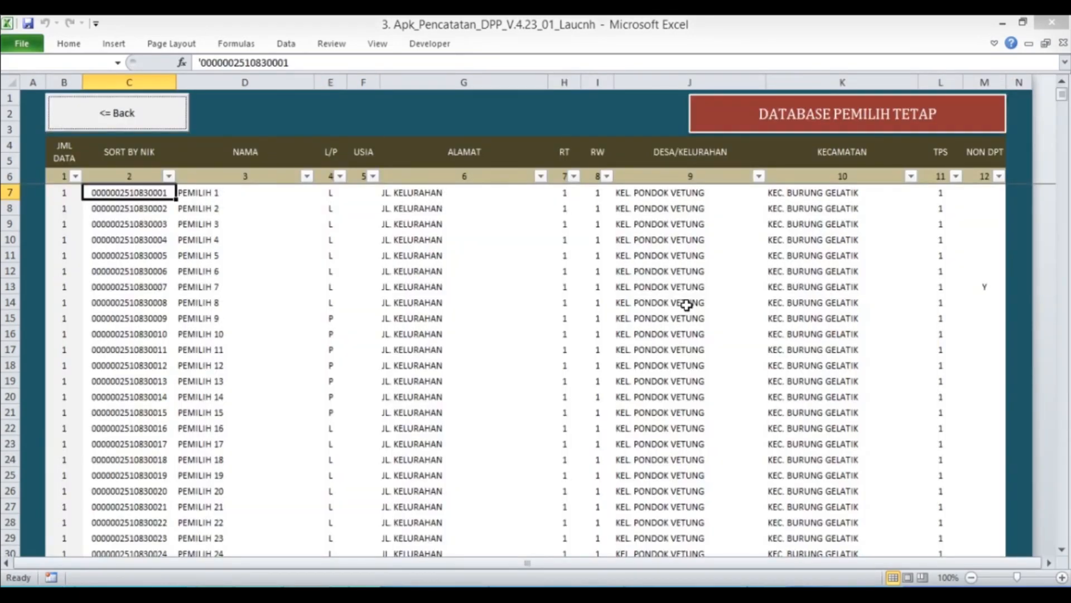
click(89, 117)
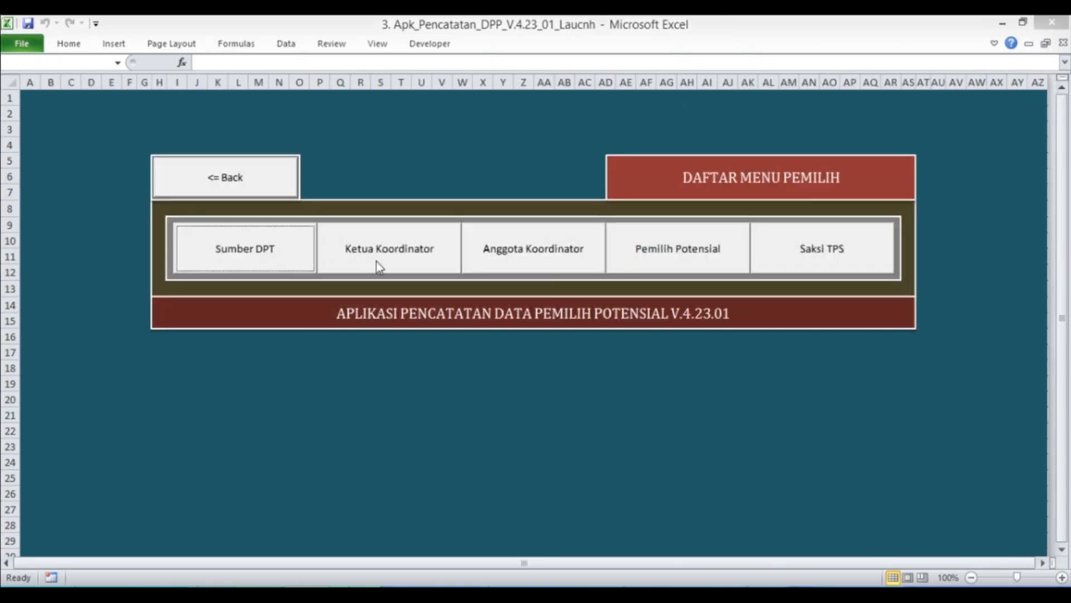
View the Ketua Koordinator list, then open the Anggota Koordinator list
click(396, 249)
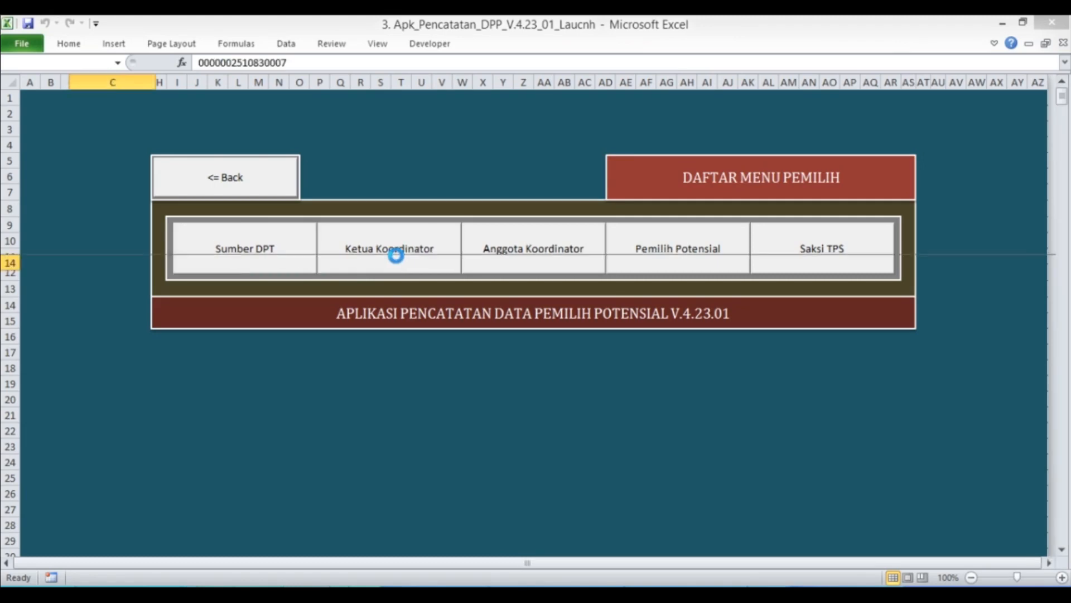
click(106, 123)
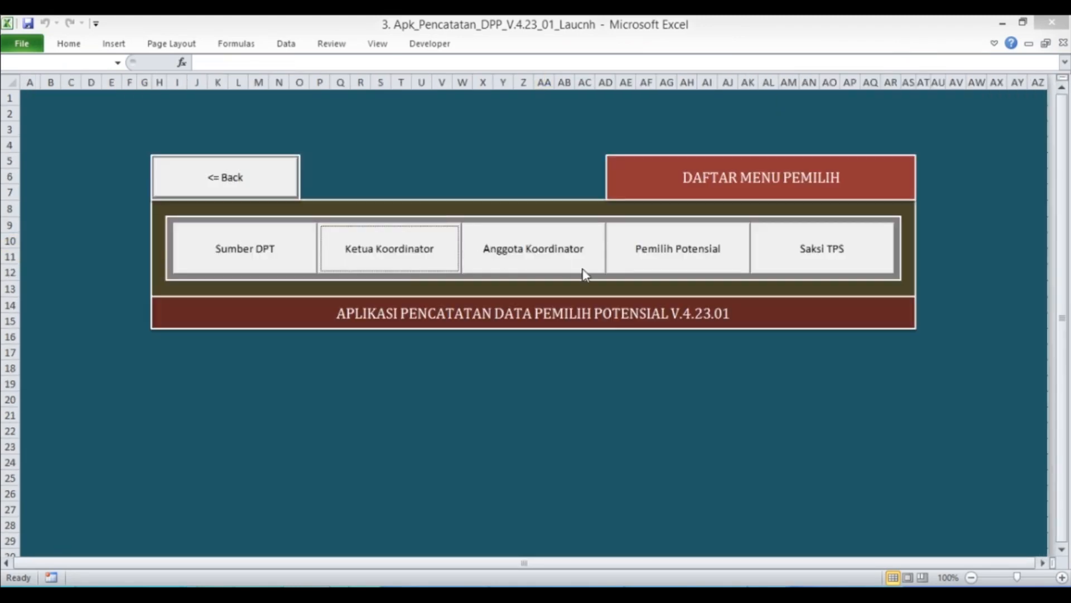
click(568, 269)
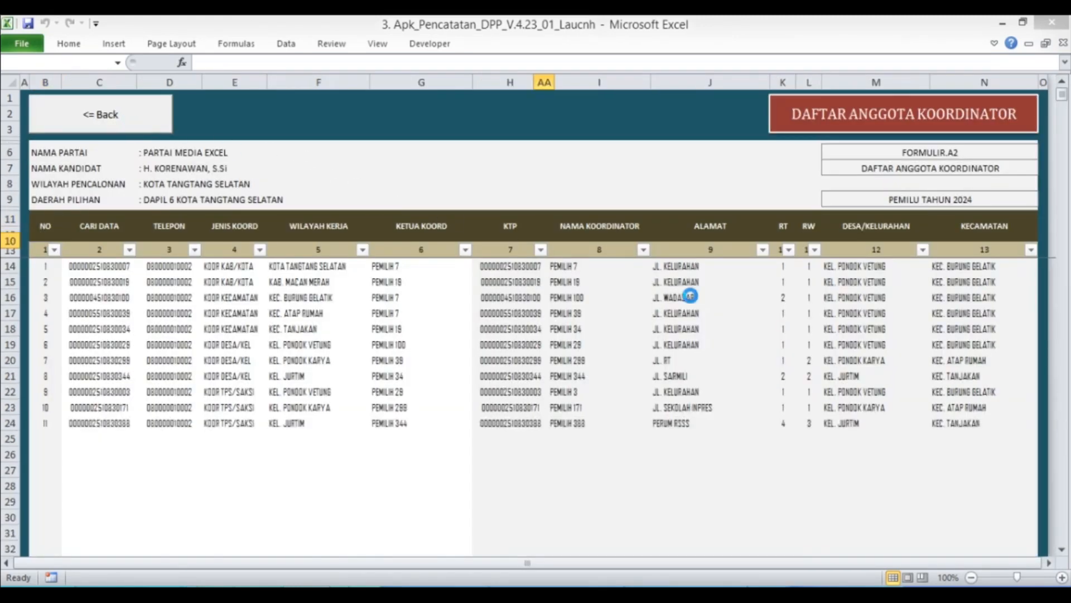
View the Pemilih Potensial and Saksi TPS lists, and return to the voter menu
click(106, 117)
click(706, 273)
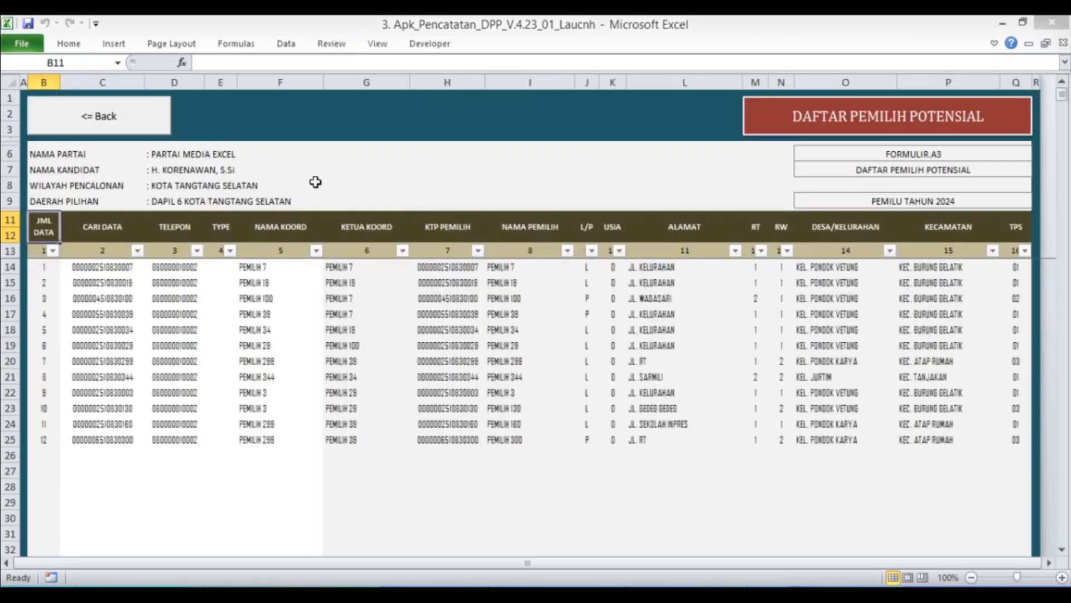
click(166, 123)
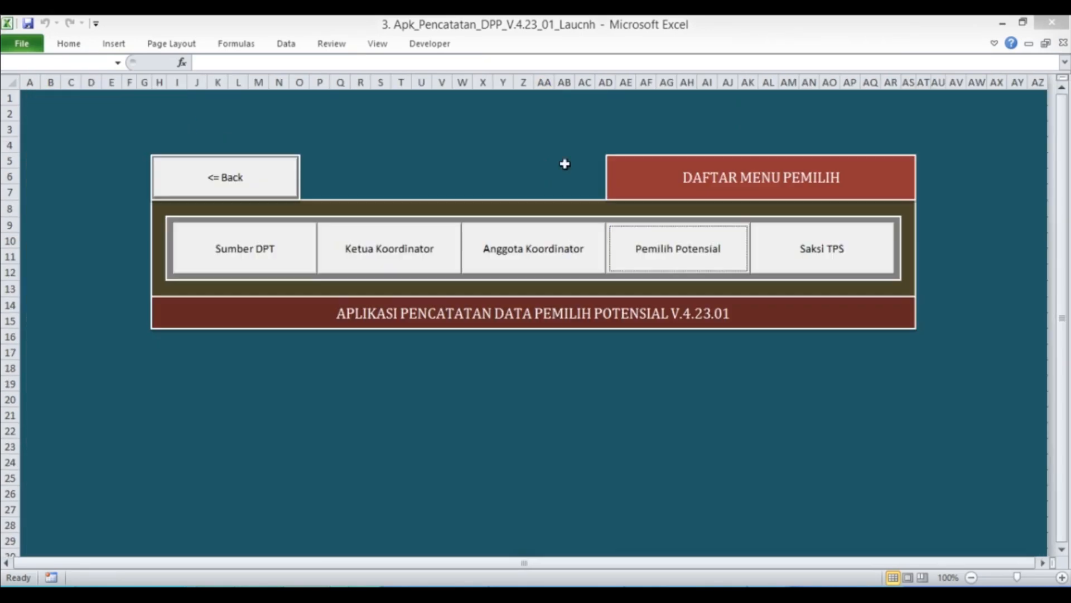
click(788, 260)
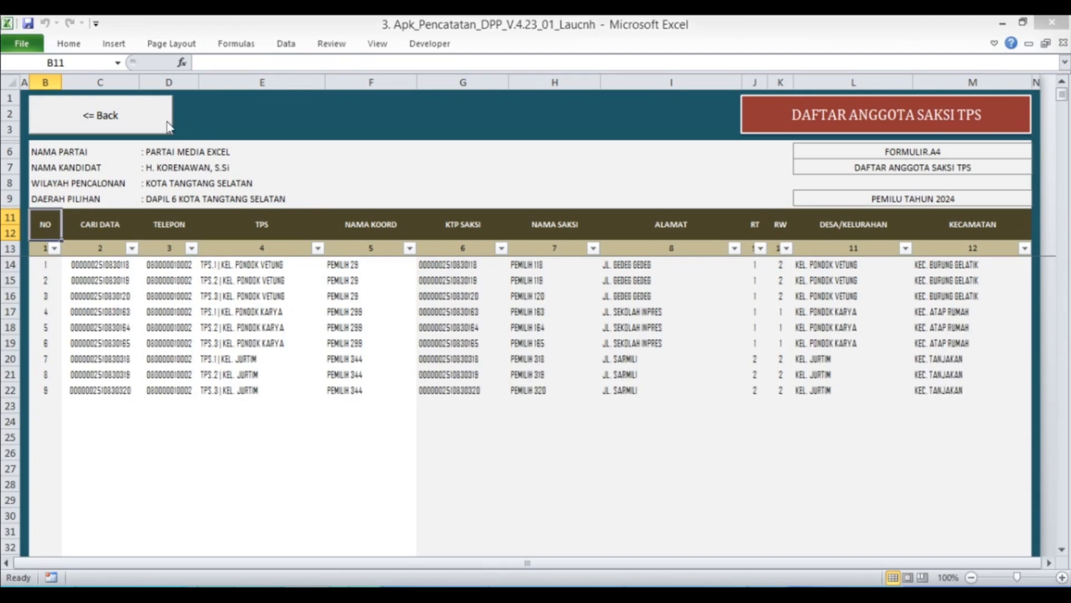
click(145, 125)
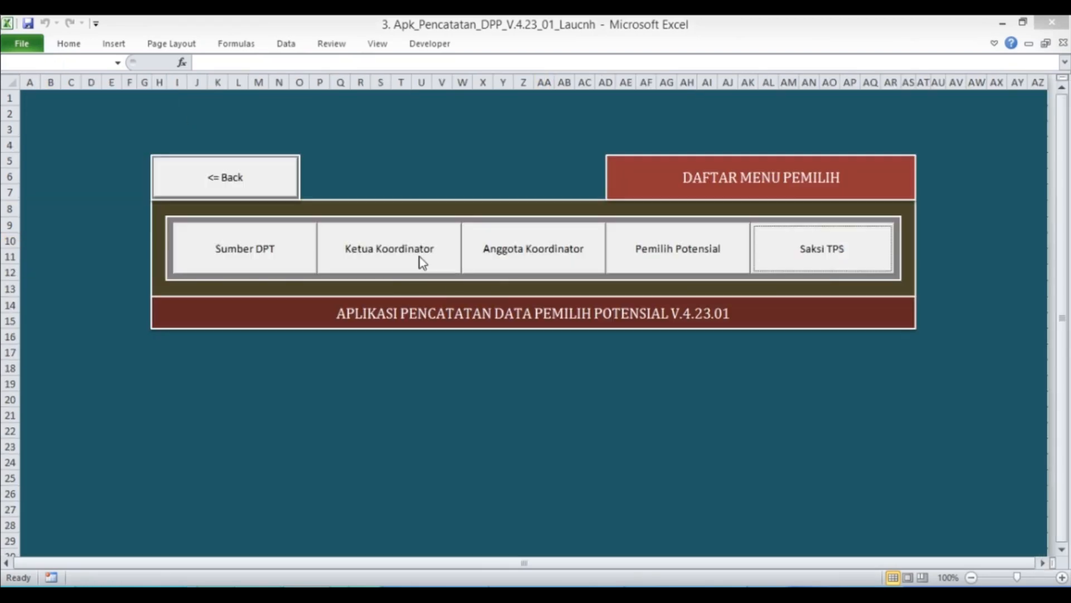
View the Ketua Koordinator list again, return to the voter menu, and open the Sumber DPT database
click(421, 258)
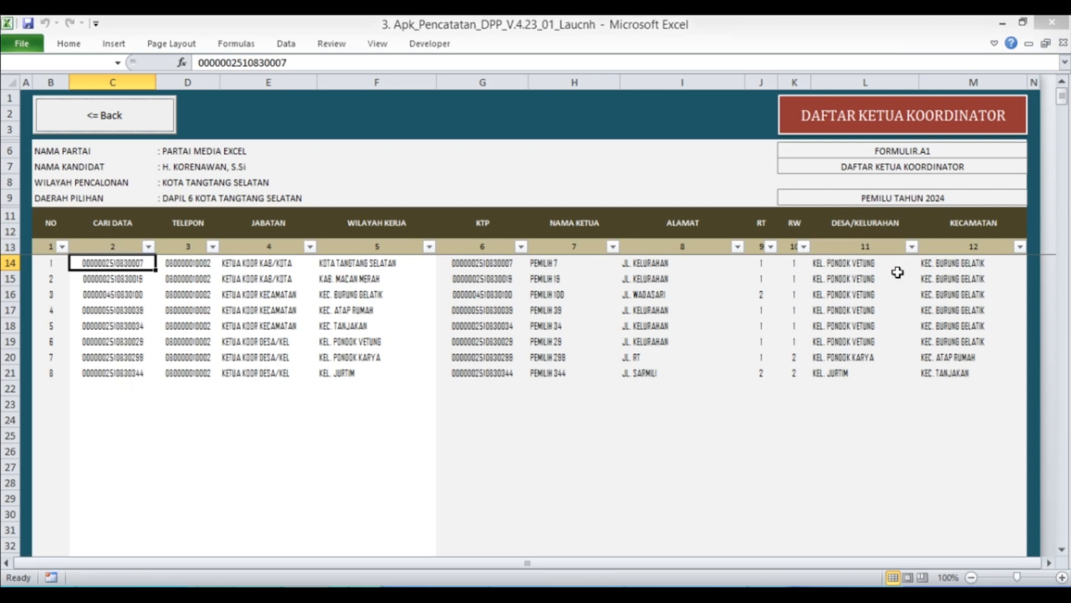
click(102, 115)
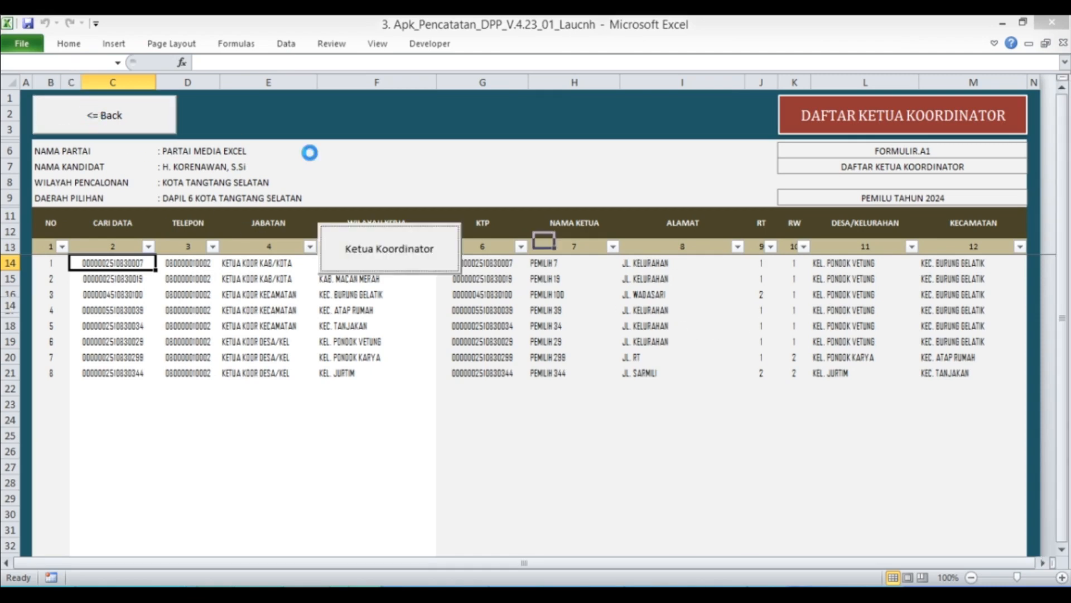
click(266, 269)
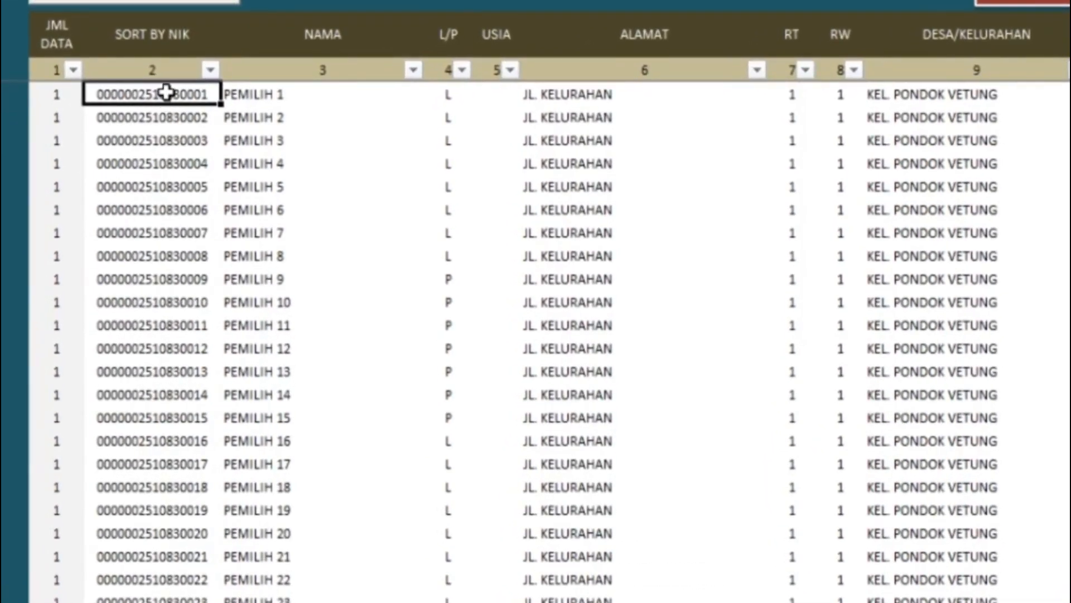
Copy the NIK of PEMILIH 450 into the first empty row below the last voter record
key(ctrl+shift+Down)
scroll(184, 296, down, 3)
scroll(179, 291, down, 5)
scroll(179, 281, up, 4)
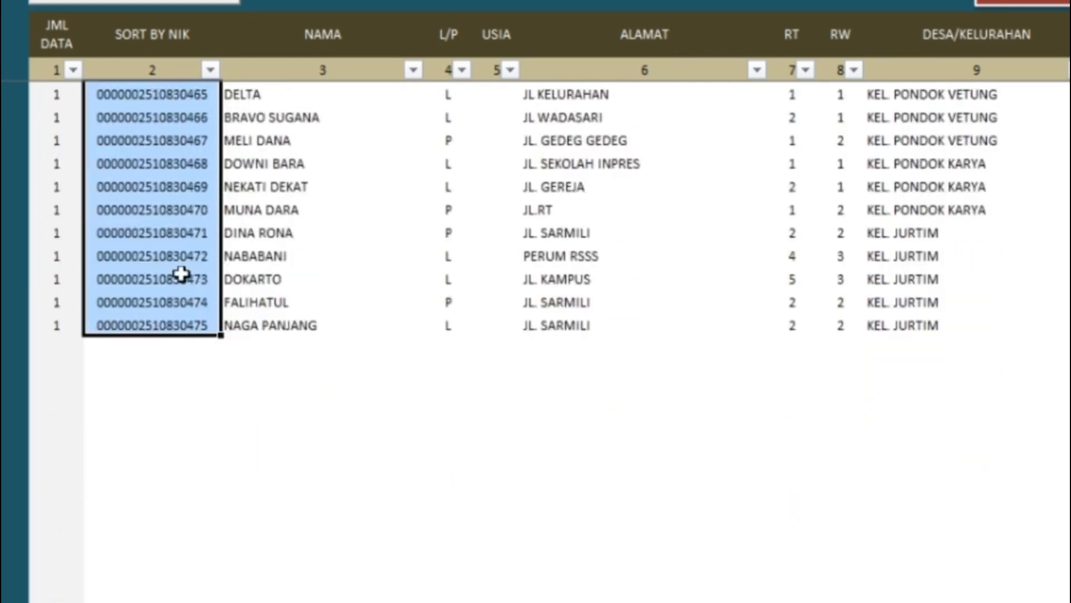
click(162, 344)
click(170, 325)
key(ctrl+c)
scroll(309, 402, up, 6)
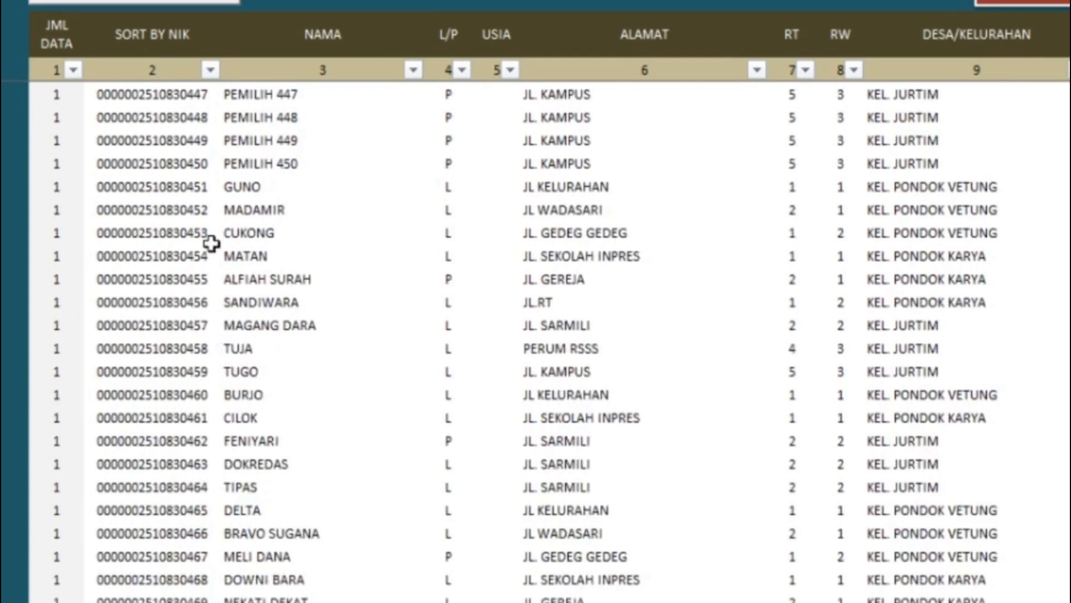
click(175, 164)
key(ctrl+c)
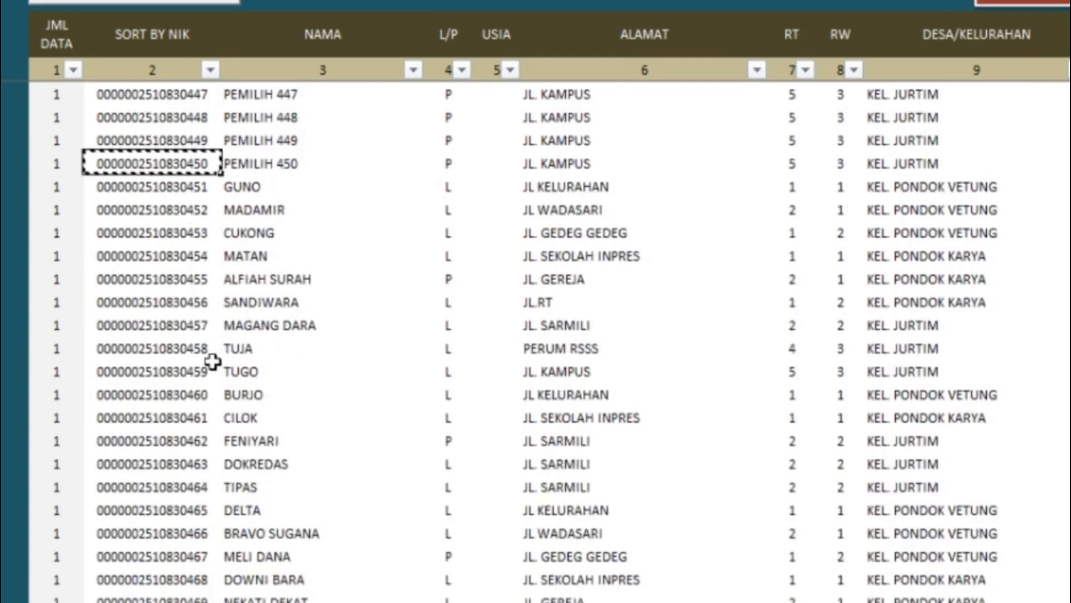
scroll(211, 361, down, 6)
click(172, 342)
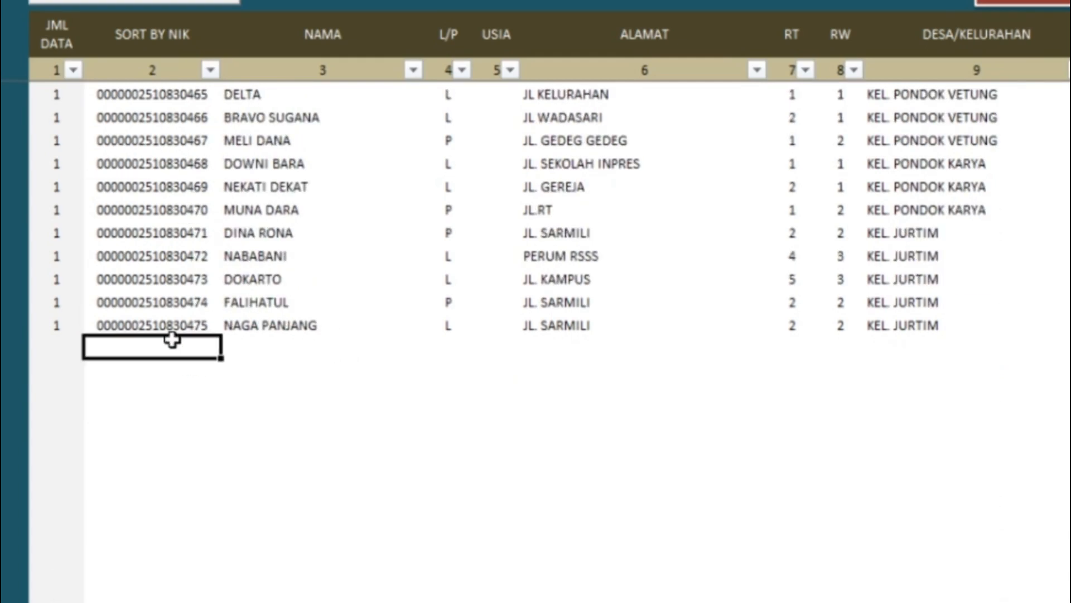
key(ctrl+v)
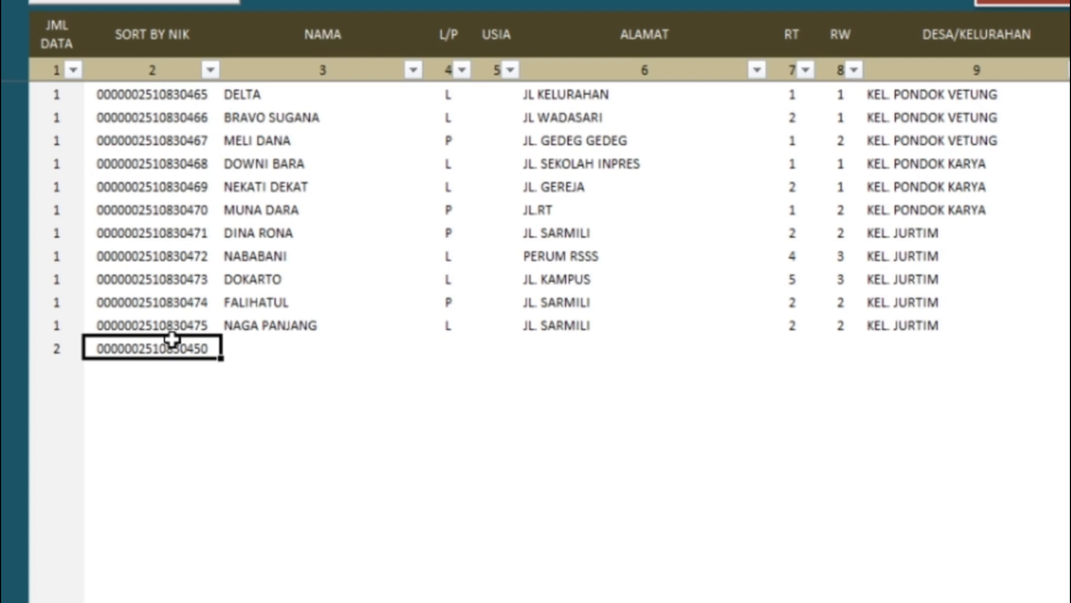
Compare the JML DATA counts of both rows sharing the NIK, and filter JML DATA to show only the value 2
click(69, 355)
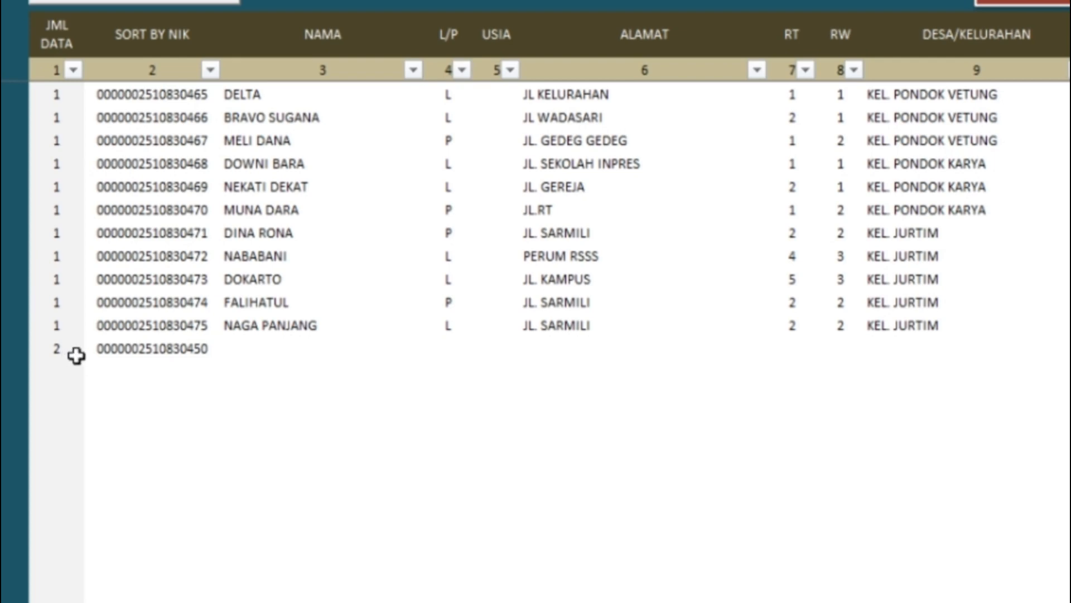
scroll(76, 355, up, 7)
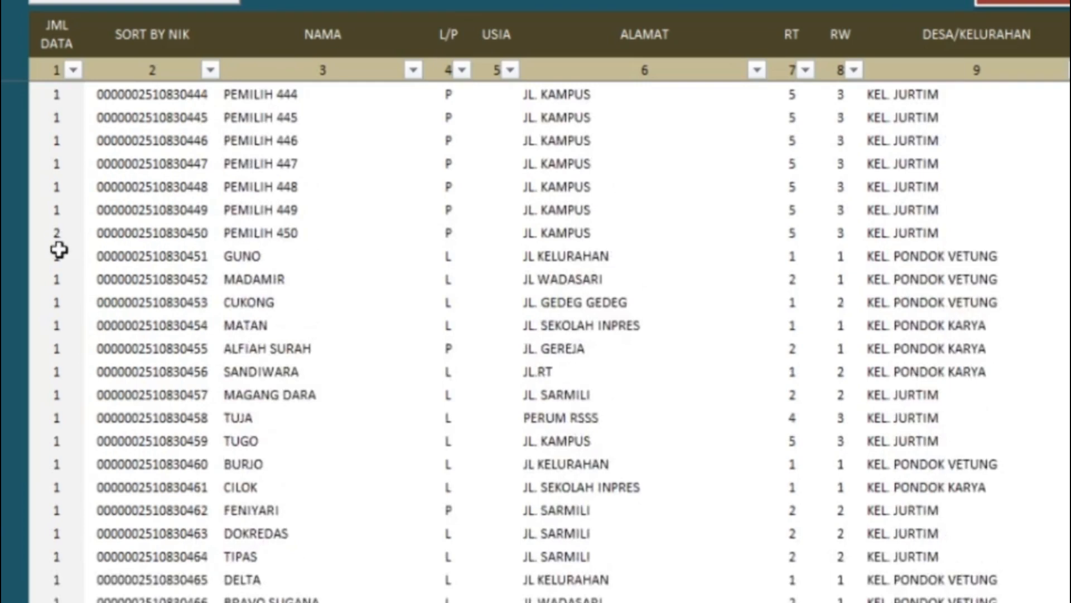
scroll(127, 193, down, 1)
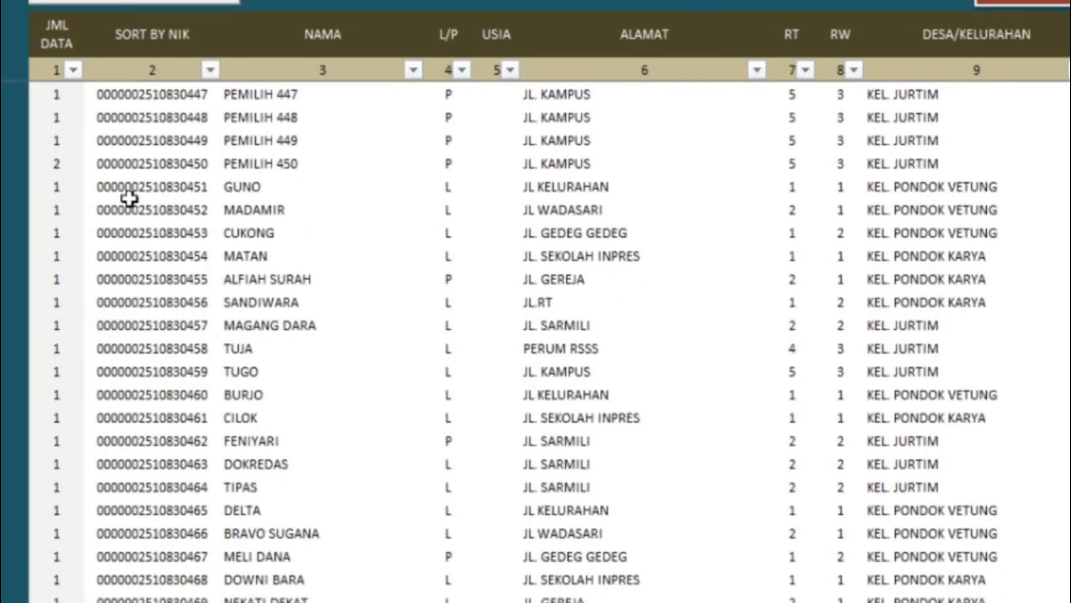
scroll(157, 219, down, 6)
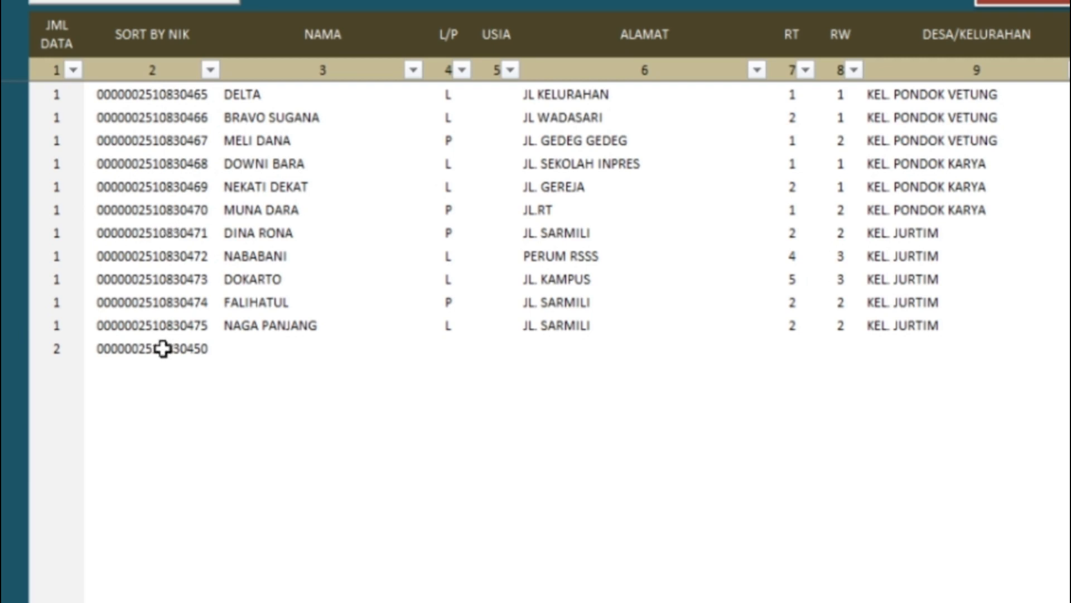
click(75, 71)
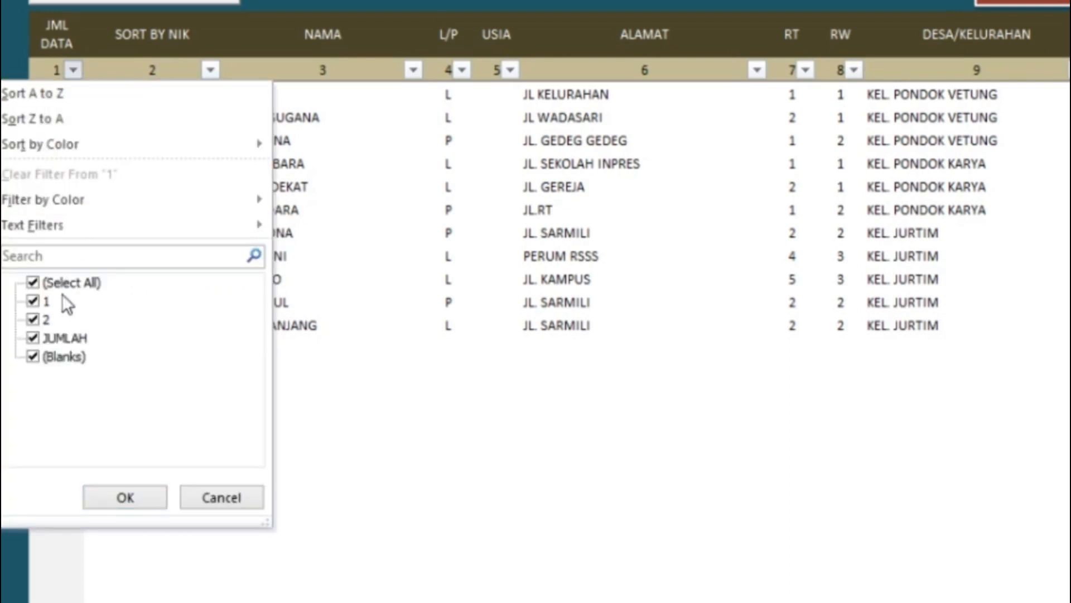
click(33, 282)
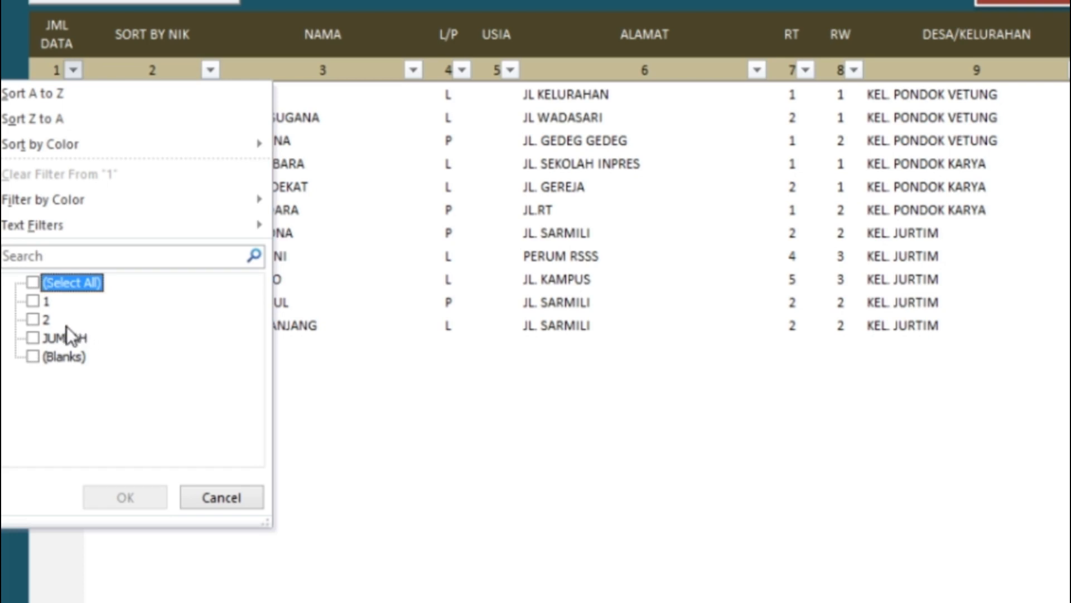
click(32, 319)
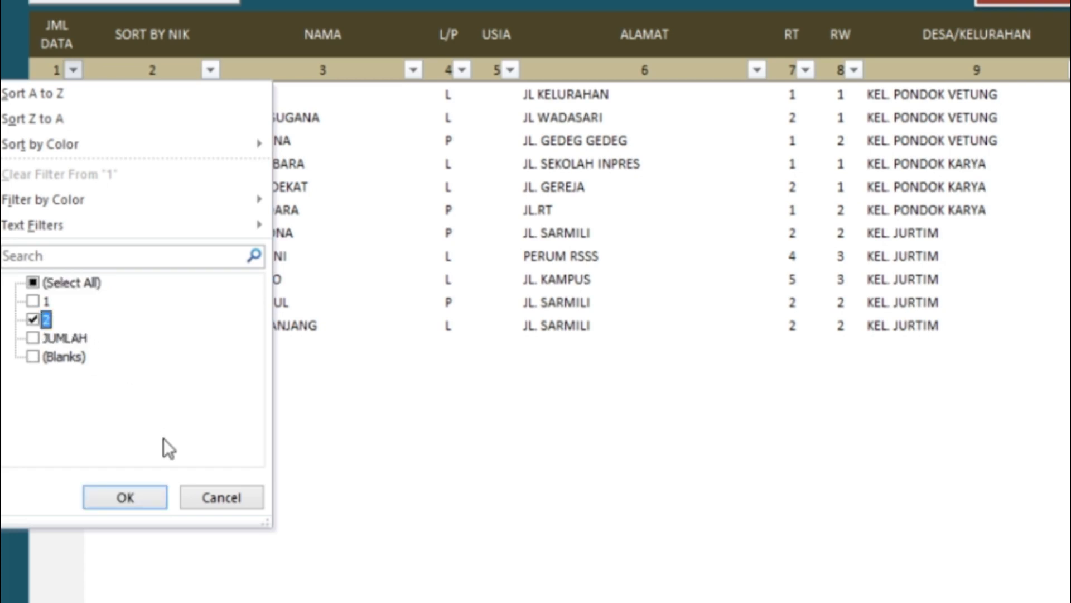
click(126, 497)
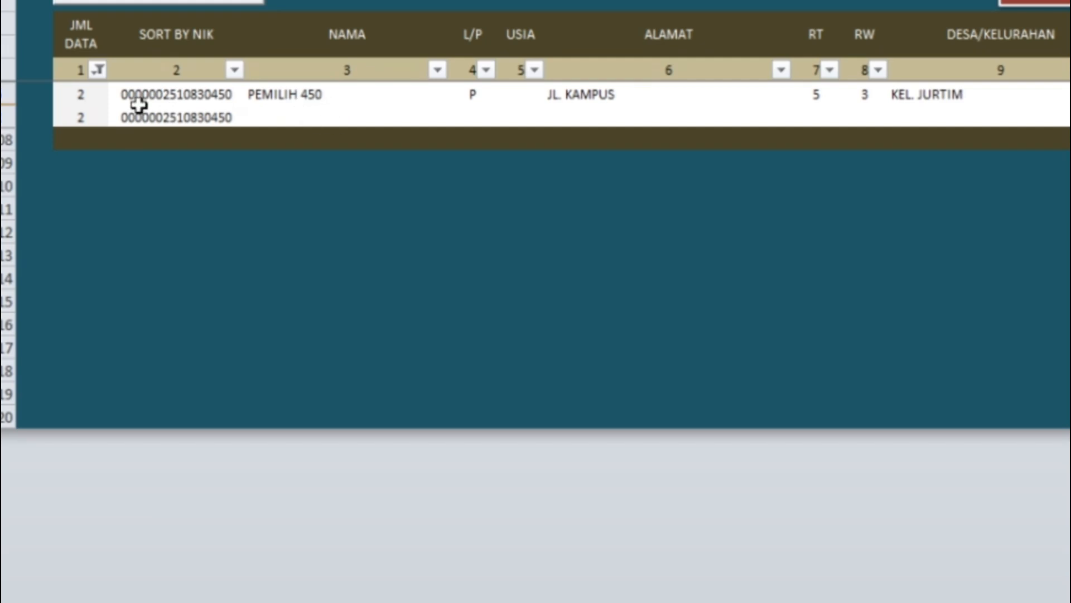
Reset the JML DATA filter to select all values and show the full voter list
click(98, 70)
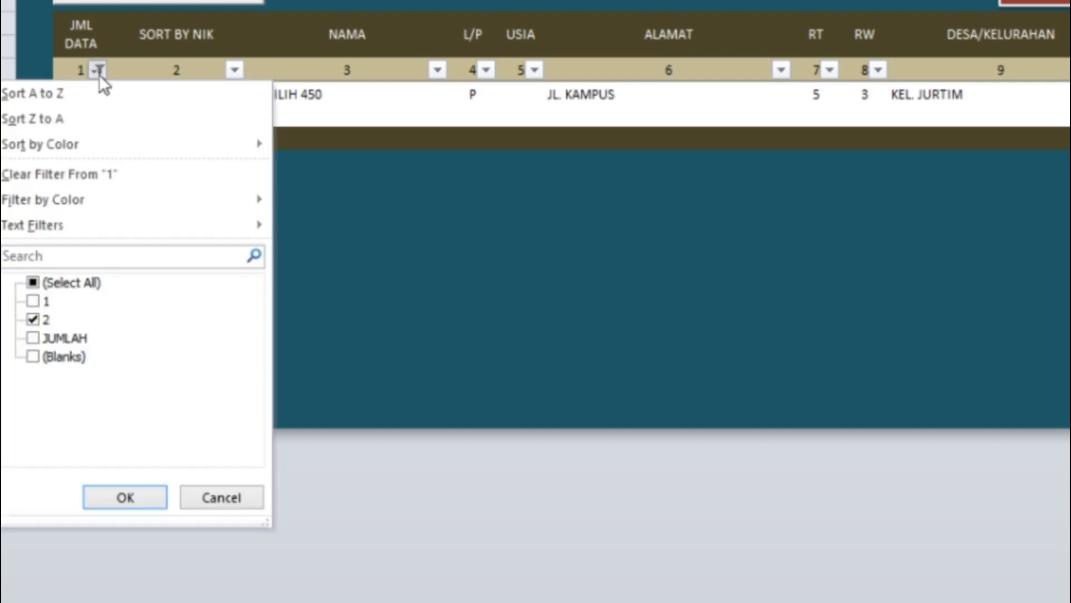
click(48, 282)
click(129, 493)
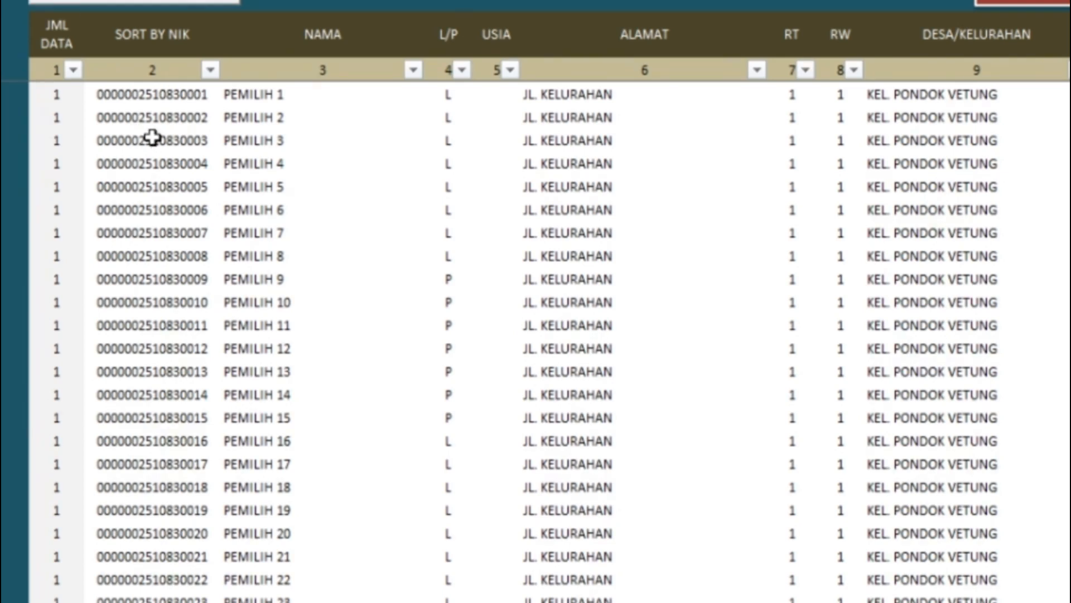
Enter 451 in the NAMA cell of the last row, which holds the copied NIK
scroll(151, 130, down, 1)
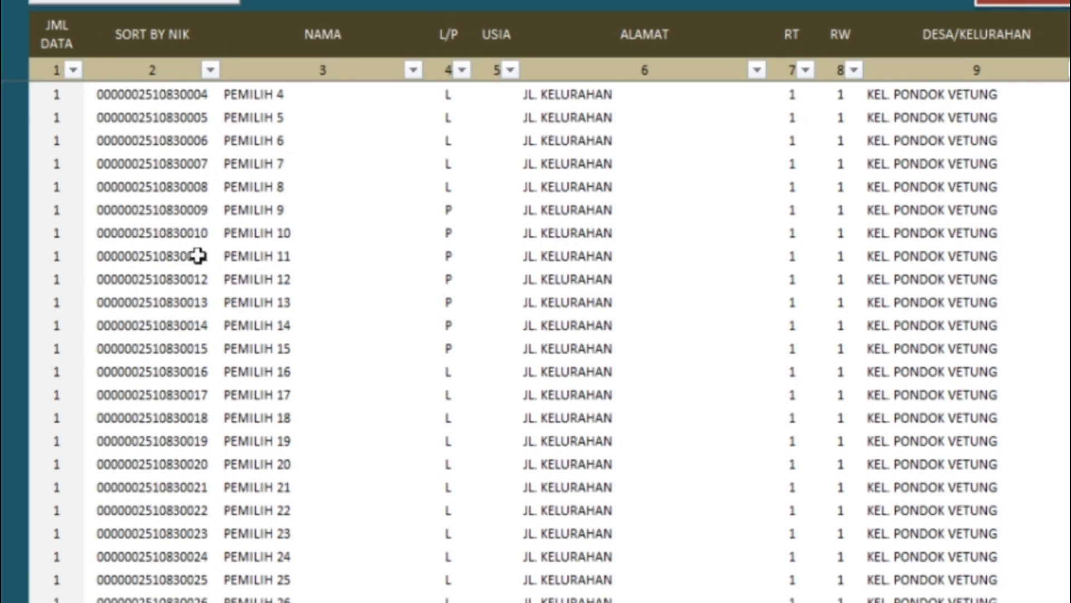
scroll(170, 199, down, 20)
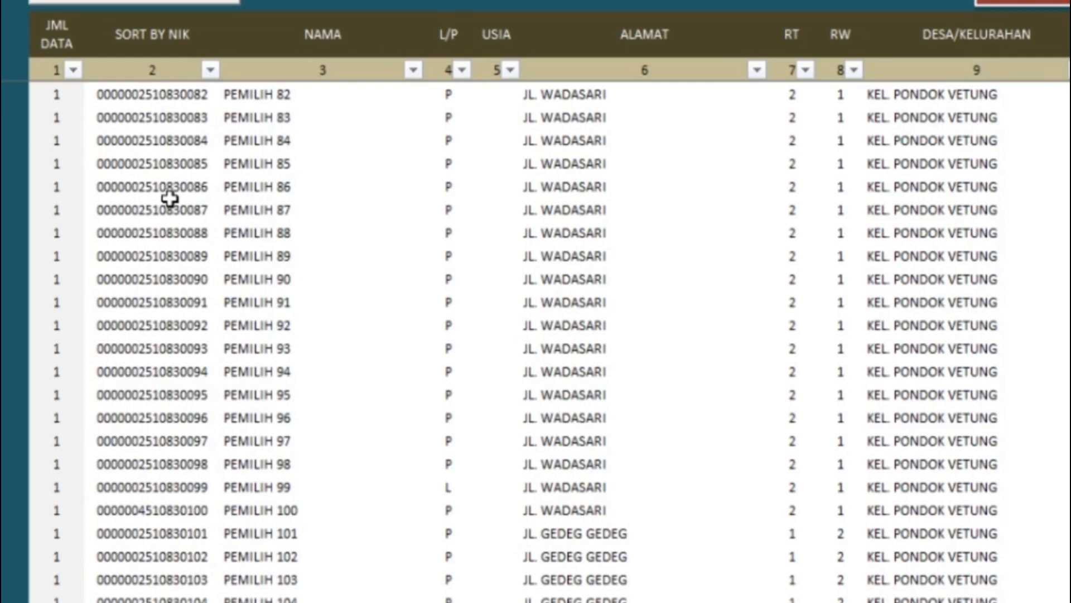
click(162, 118)
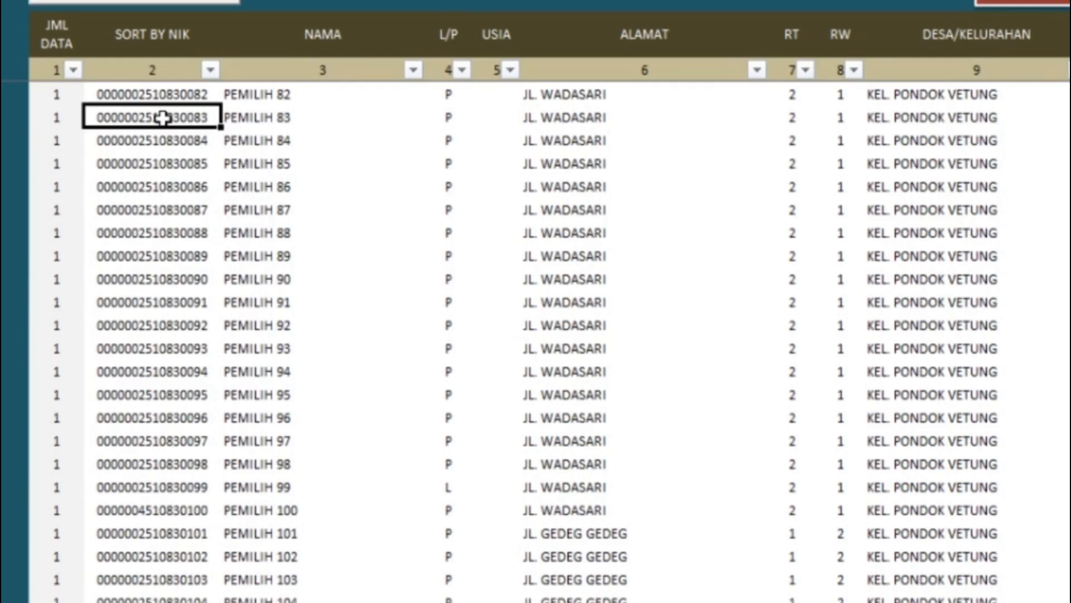
key(ctrl+shift+Down)
scroll(161, 212, down, 3)
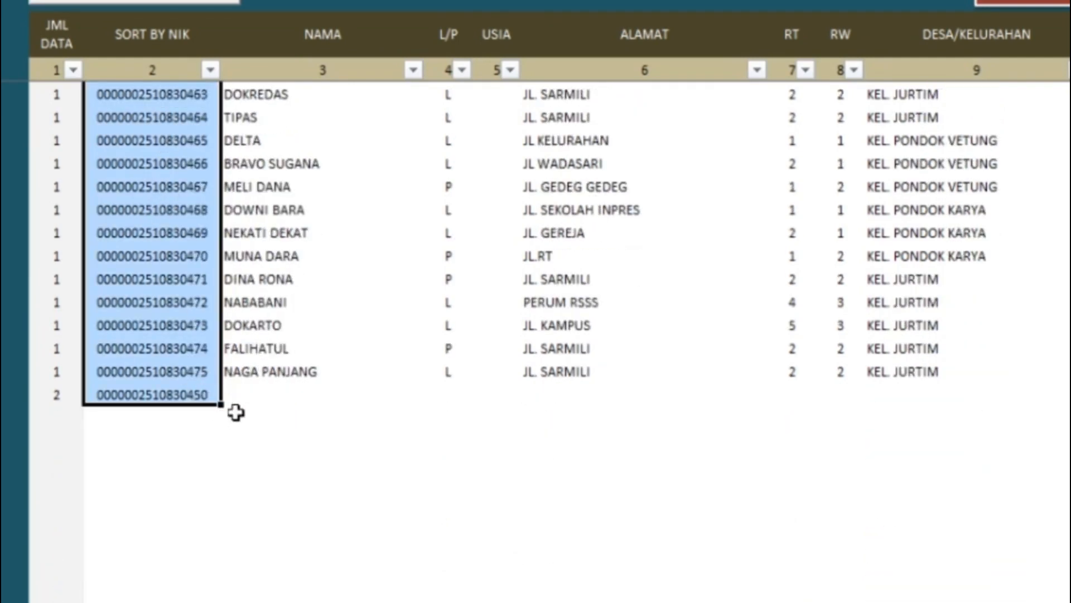
click(261, 399)
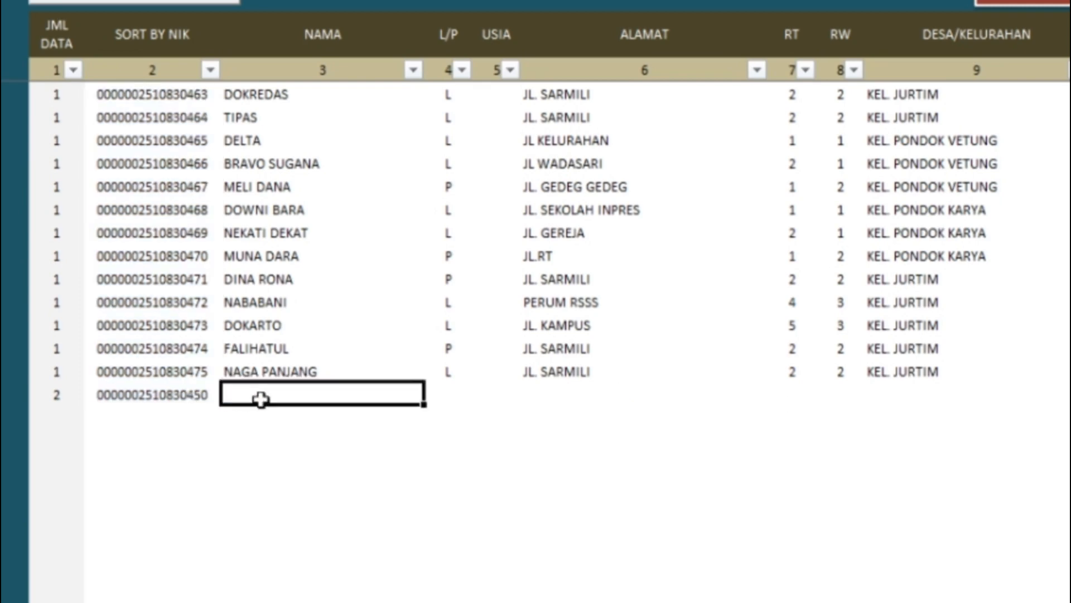
scroll(326, 373, up, 7)
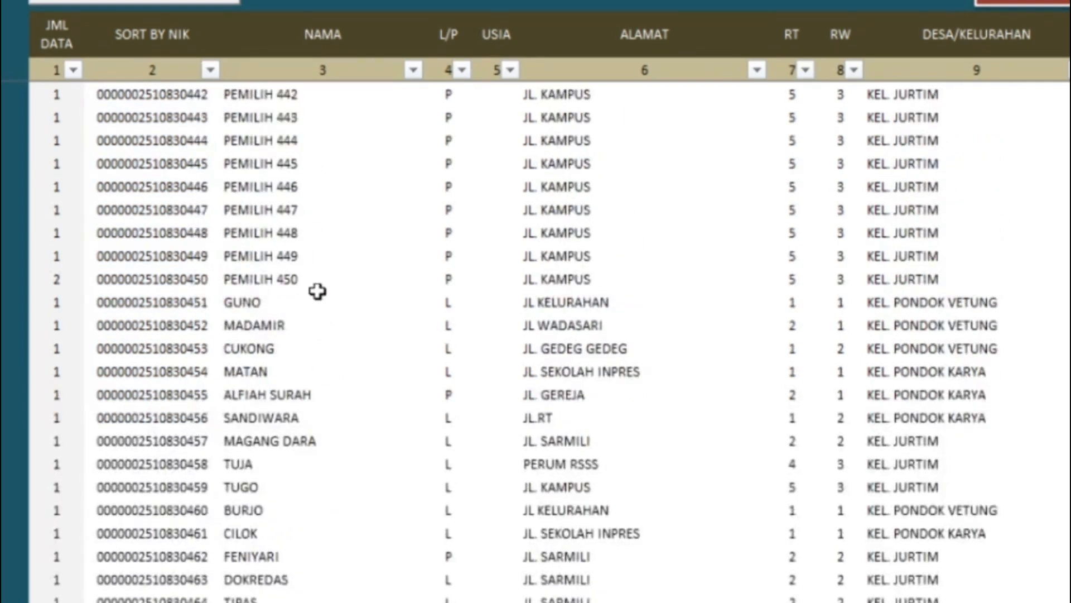
scroll(314, 284, down, 7)
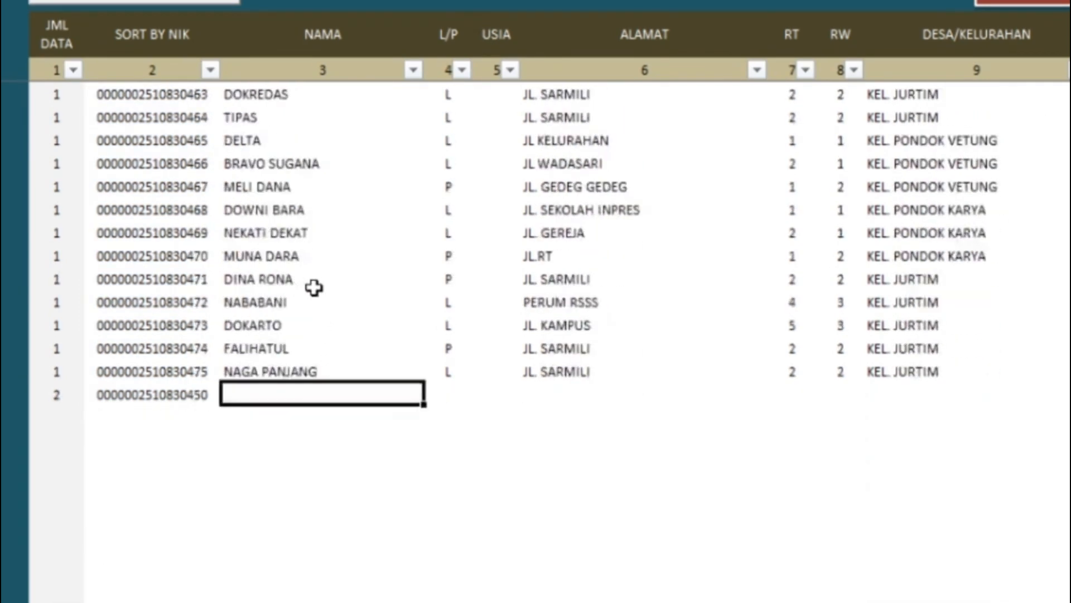
text(451)
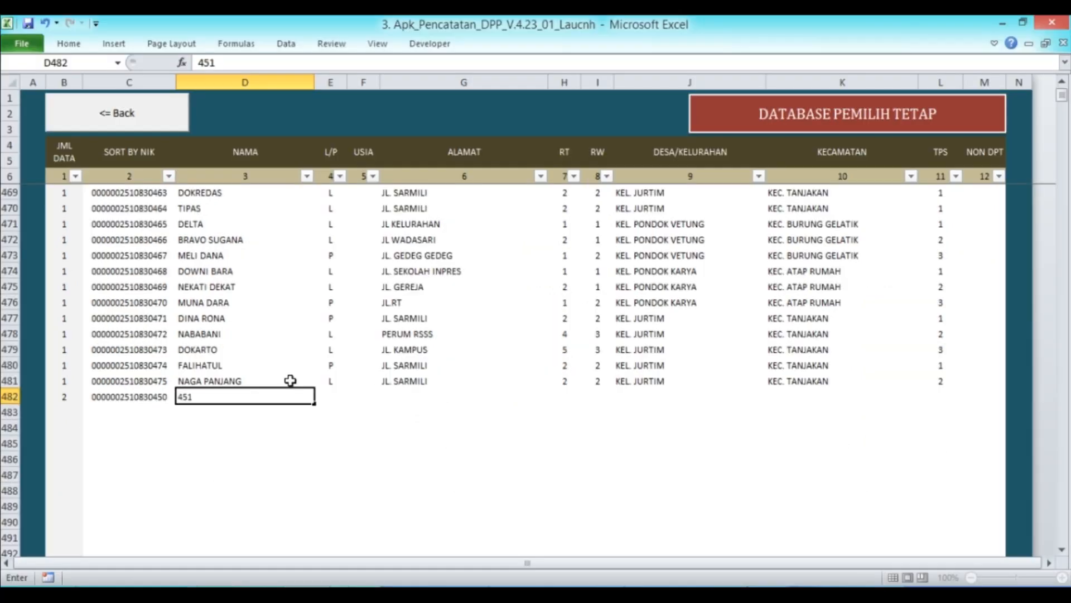
key(Up)
key(Up)
key(Up)
key(Down)
key(Down)
key(Down)
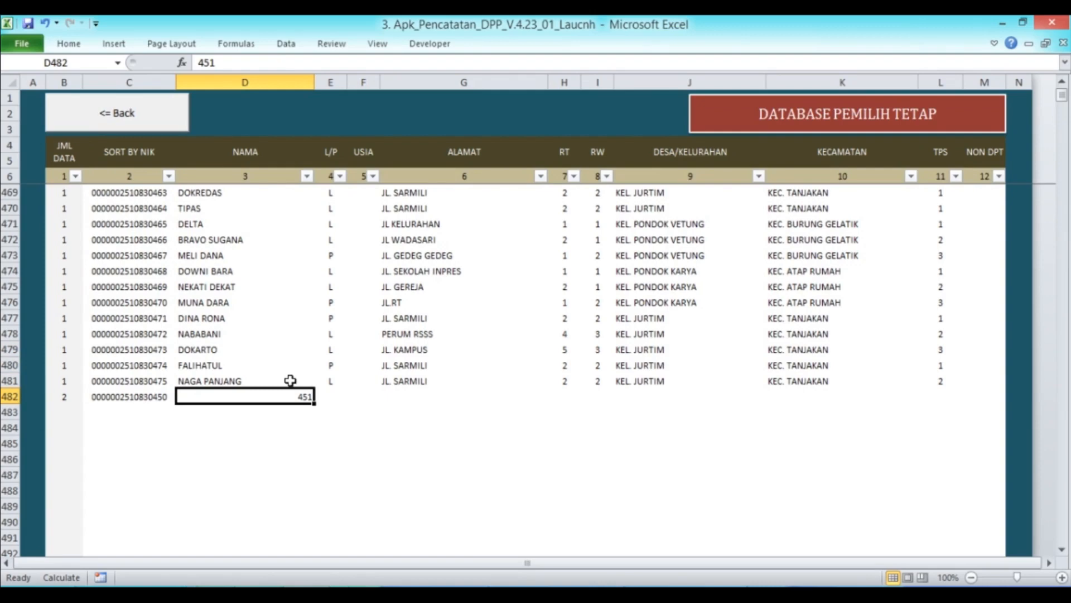
Change the last two digits of the new row's NIK to make it the next number after the preceding voter's
key(Left)
click(202, 62)
text(')
key(BackSpace)
key(BackSpace)
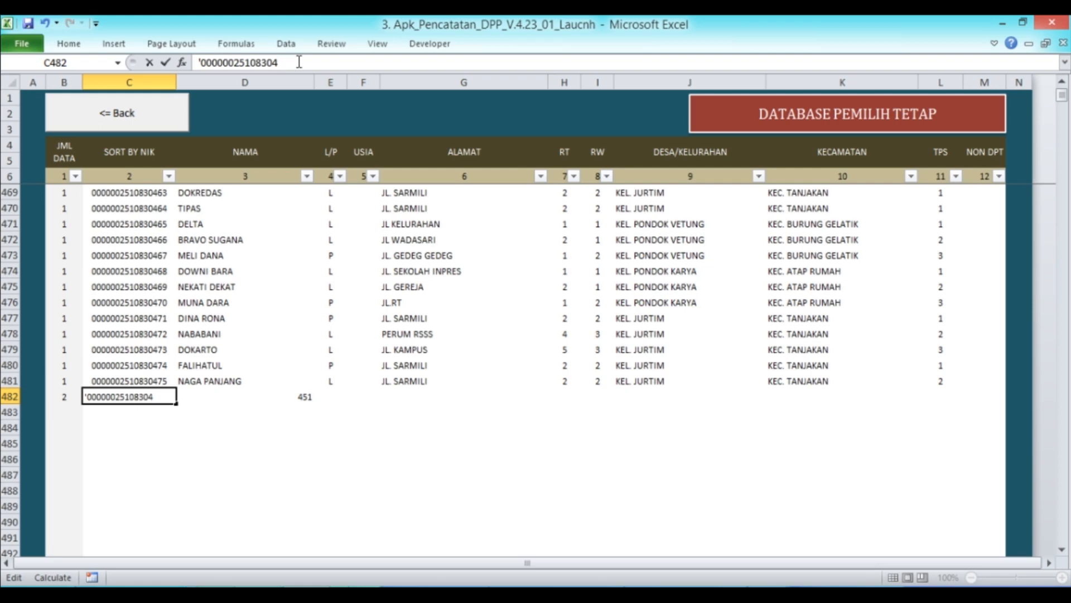
text(76)
key(Return)
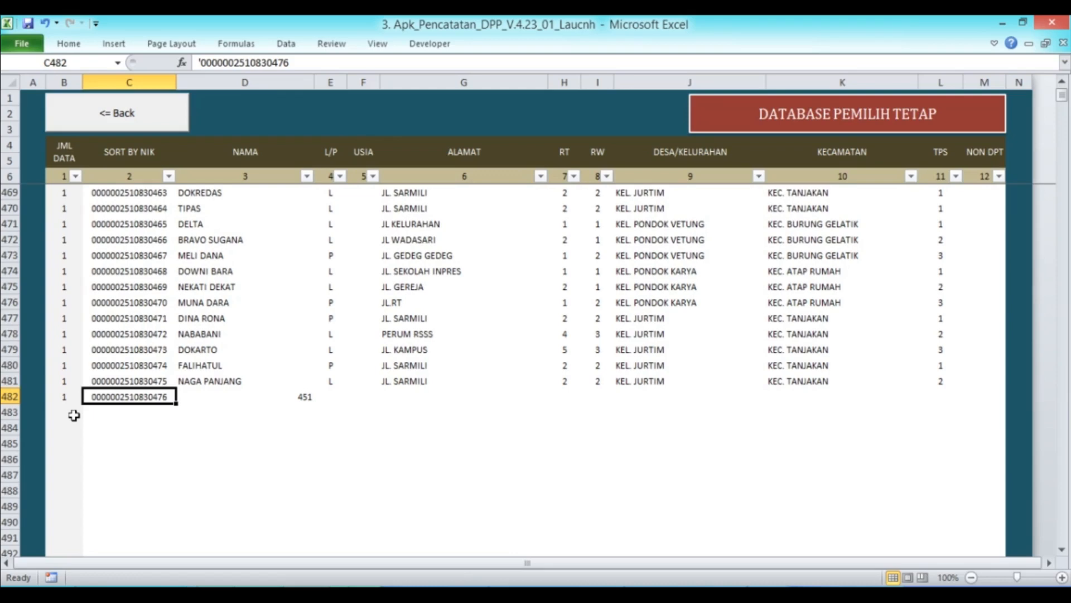
Review the NAMA entries and JML DATA counts from the PEMILIH 450 row down to the new last row
click(216, 395)
scroll(216, 394, up, 5)
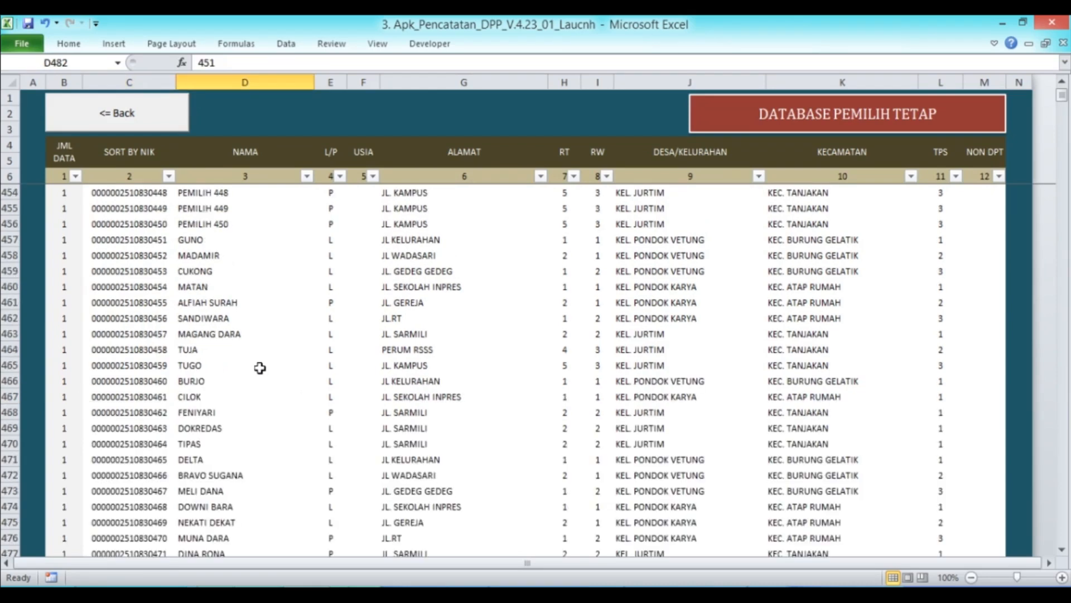
scroll(253, 309, down, 6)
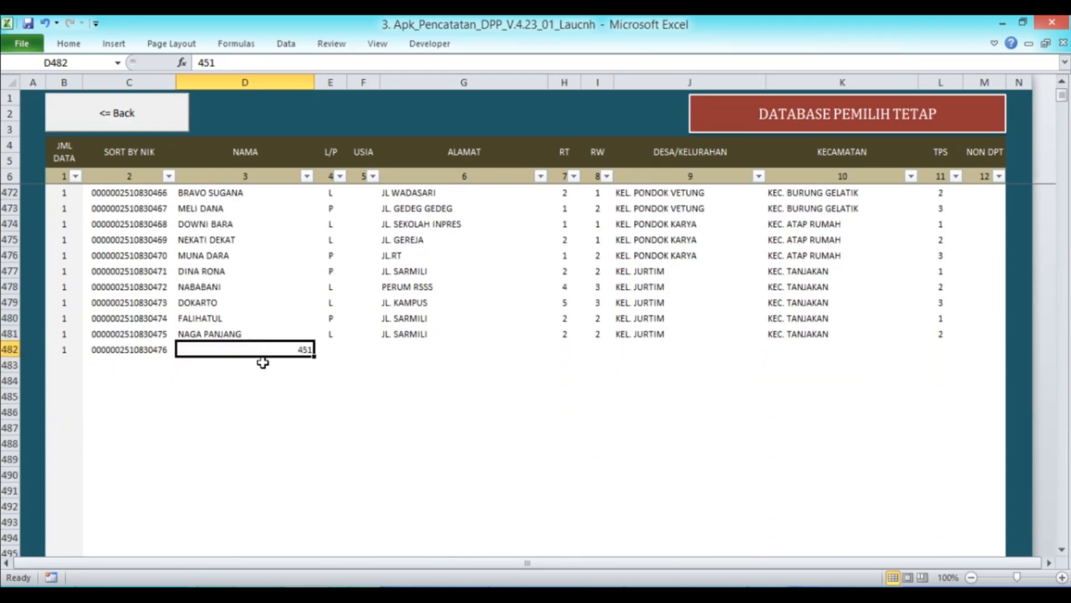
Change the last row's NAMA entry to PEMILIH 451
click(198, 62)
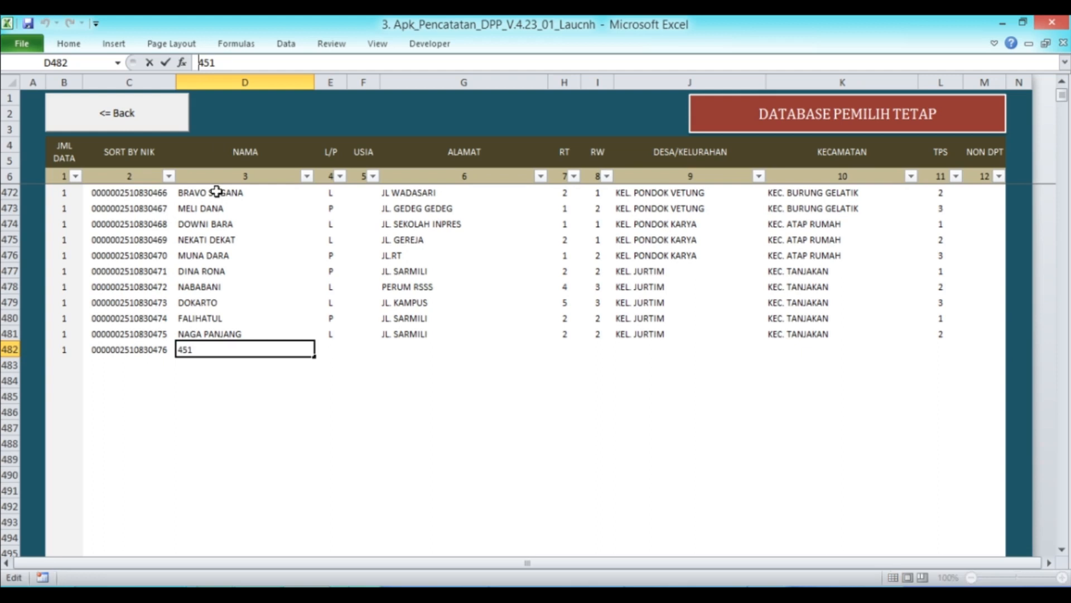
text(PEMILIH)
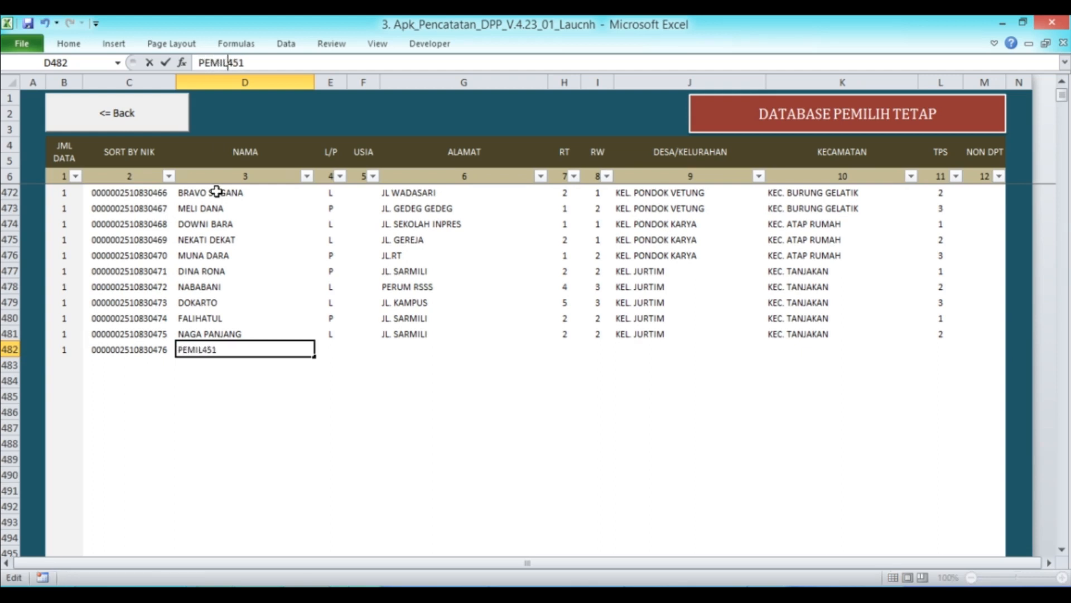
key(Return)
key(Tab)
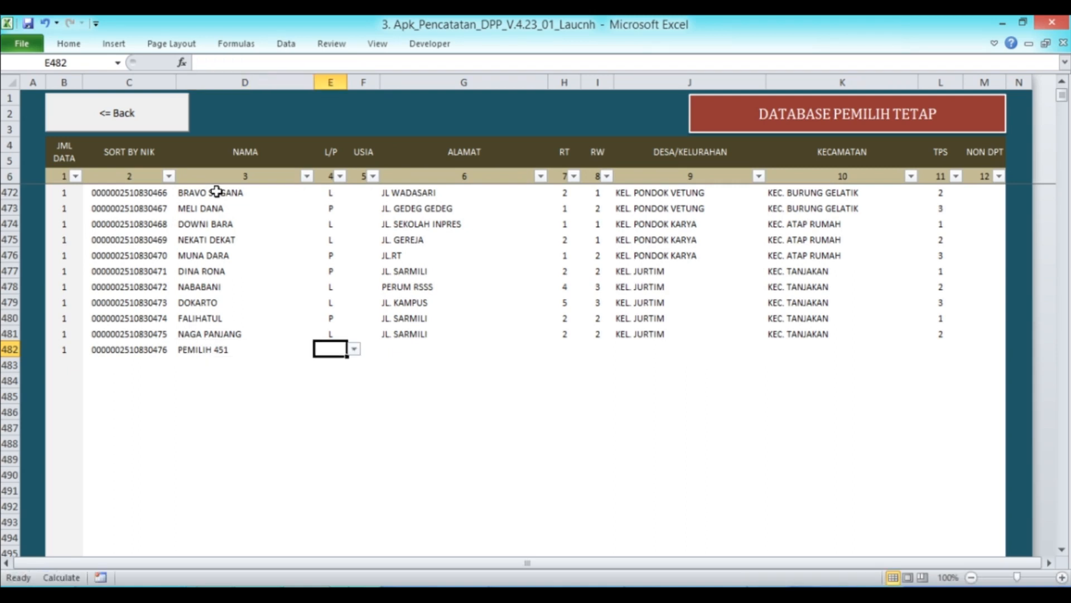
Set L/P to L for PEMILIH 451 and enter JL. CINTA as the ALAMAT
scroll(394, 310, down, 3)
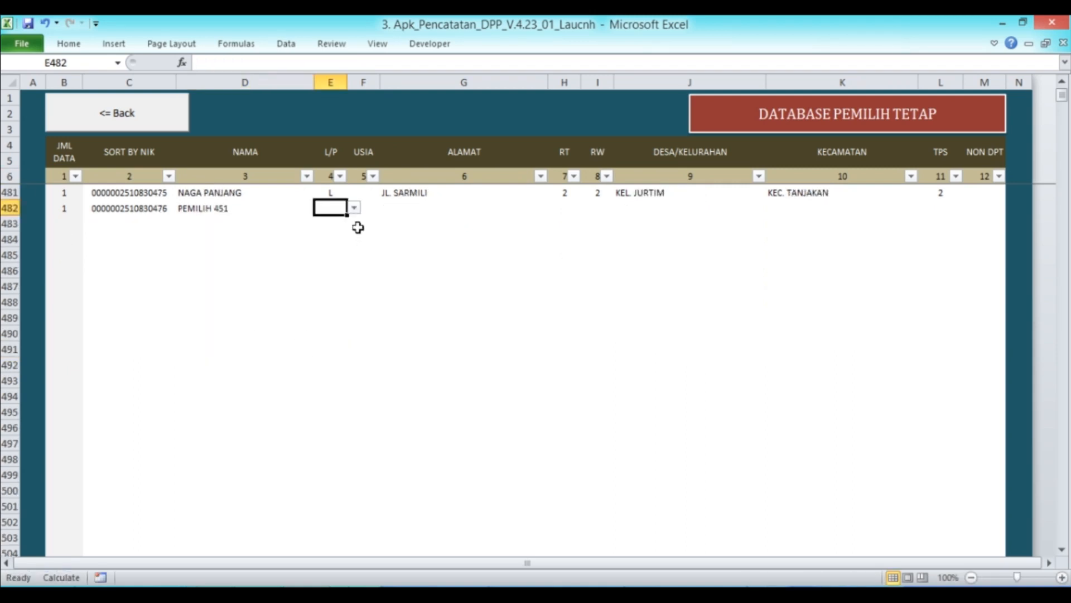
scroll(363, 226, up, 1)
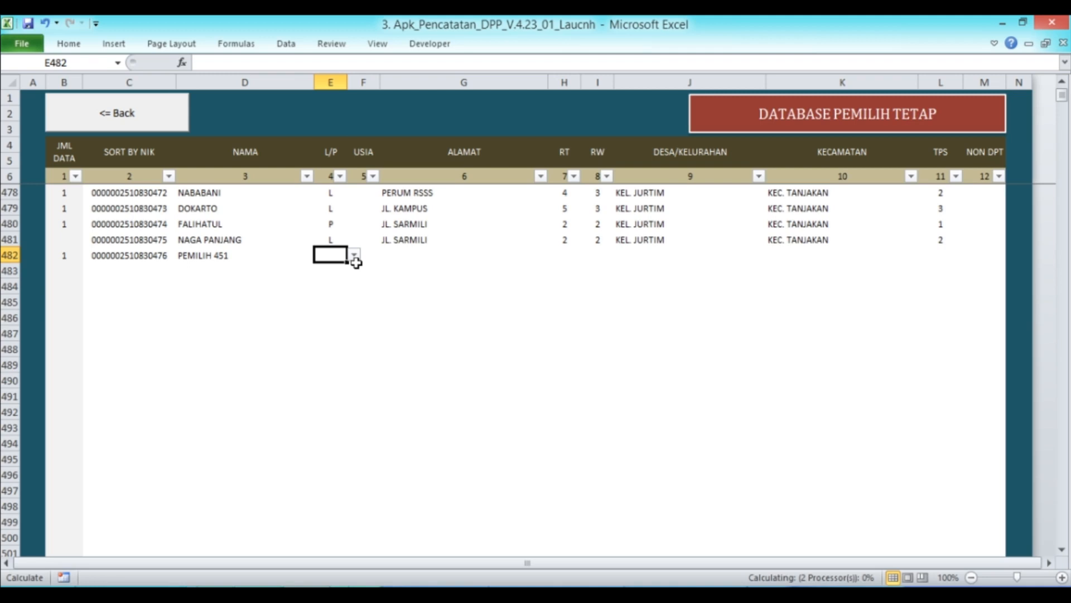
click(354, 256)
click(348, 269)
click(417, 258)
text(JL. CINTA)
Enter RT 1 and RW 2 in the PEMILIH 451 row
key(Tab)
key(Up)
key(Down)
text(1)
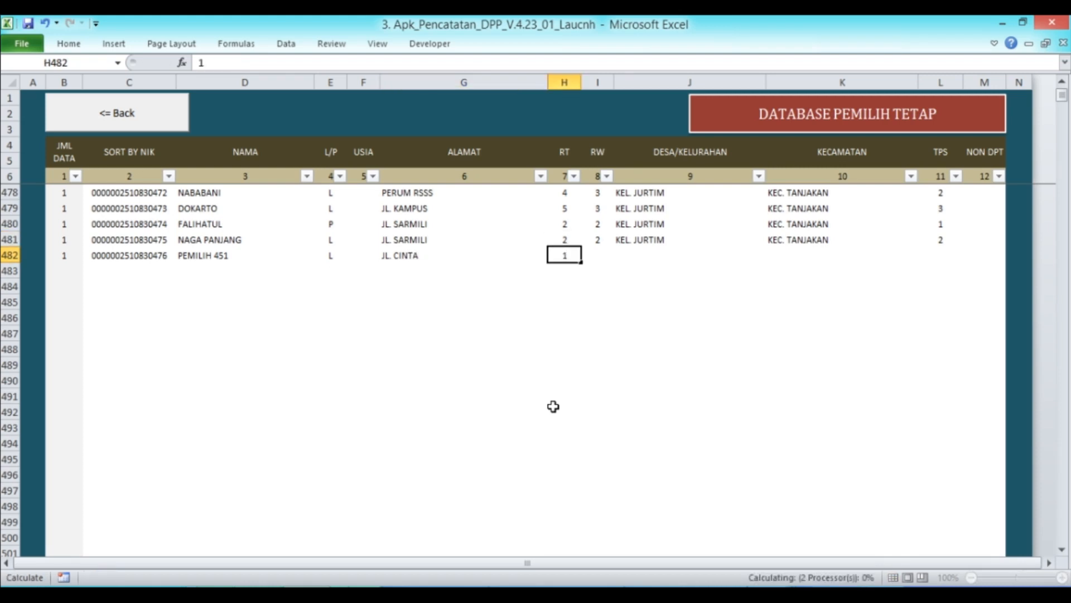
key(Tab)
key(Up)
key(Down)
text(2)
key(Tab)
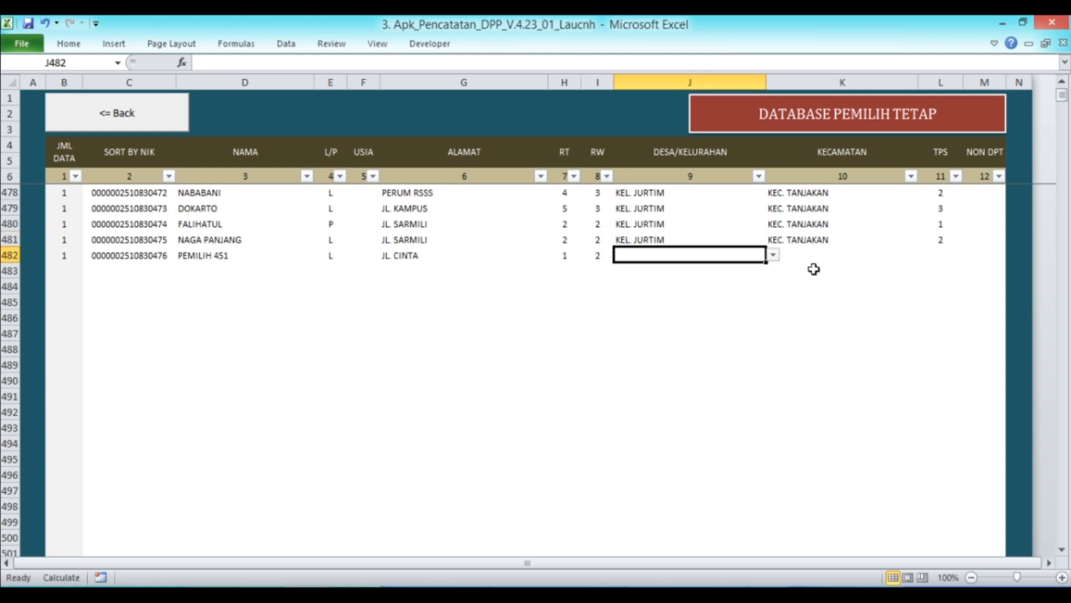
Complete the PEMILIH 451 row with village DESA. JURBAR, district KEC. BURUNG GELATIK and TPS 1
click(773, 255)
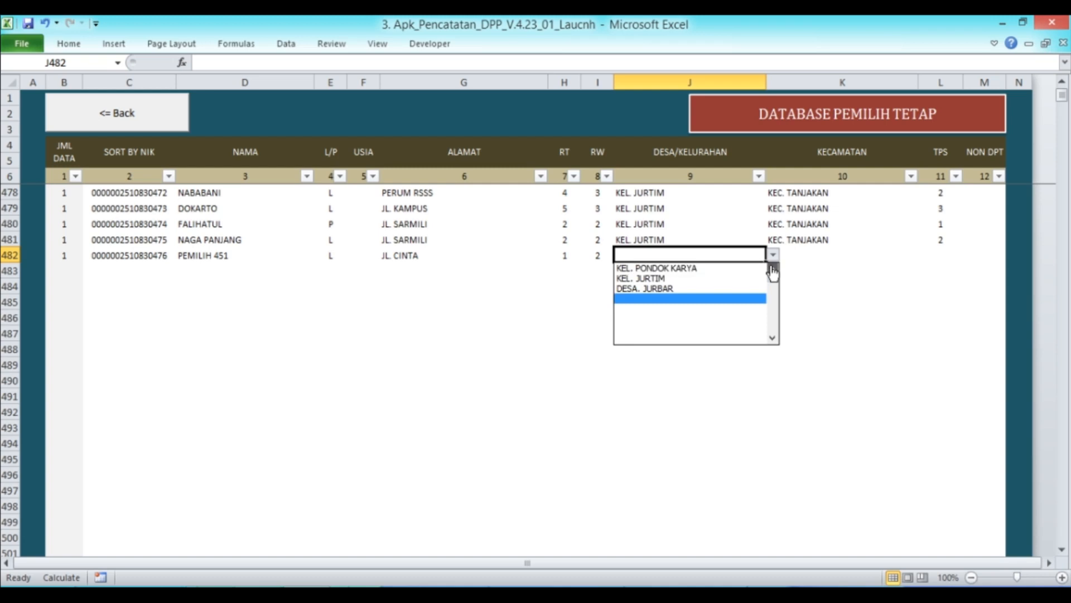
click(690, 288)
click(809, 244)
click(812, 262)
click(925, 255)
click(926, 271)
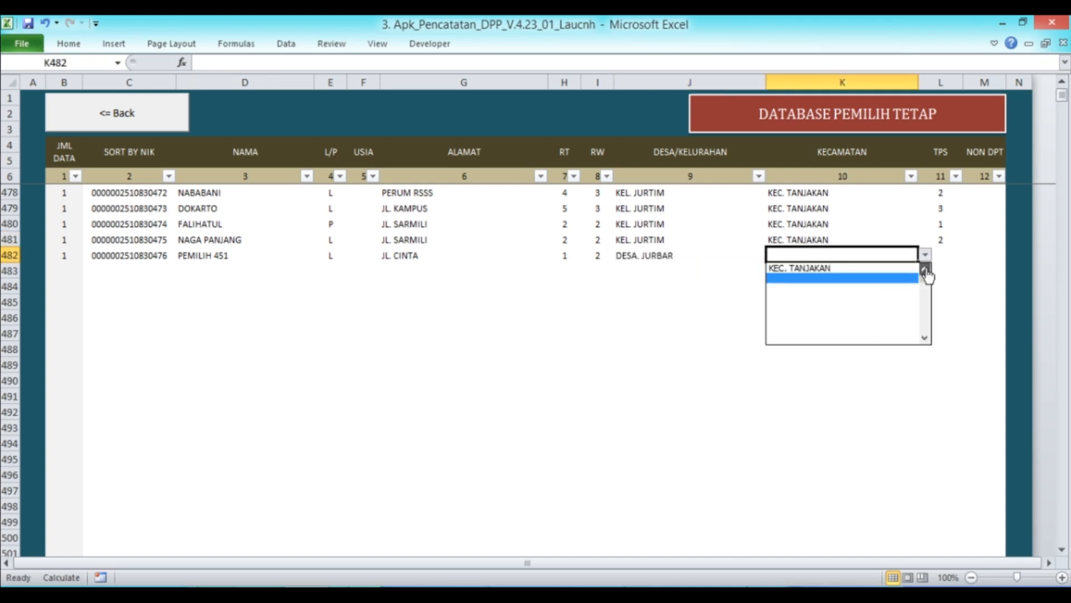
click(926, 270)
click(871, 269)
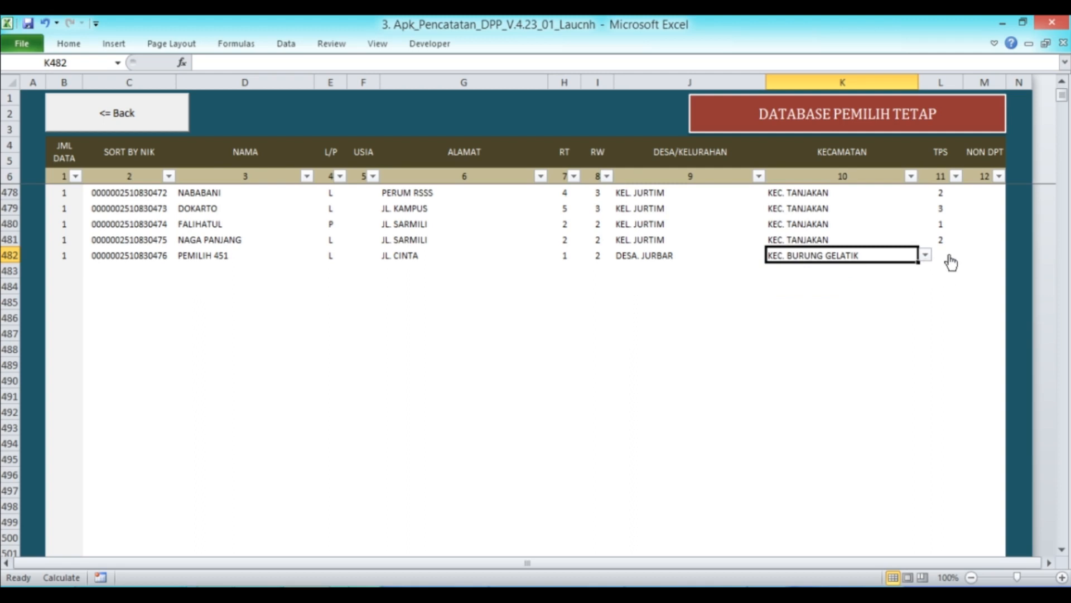
click(951, 258)
text(1)
Fill the NIK and NAMA cells of the PEMILIH 451 row down to row 495, continuing the names through PEMILIH 464
key(Left)
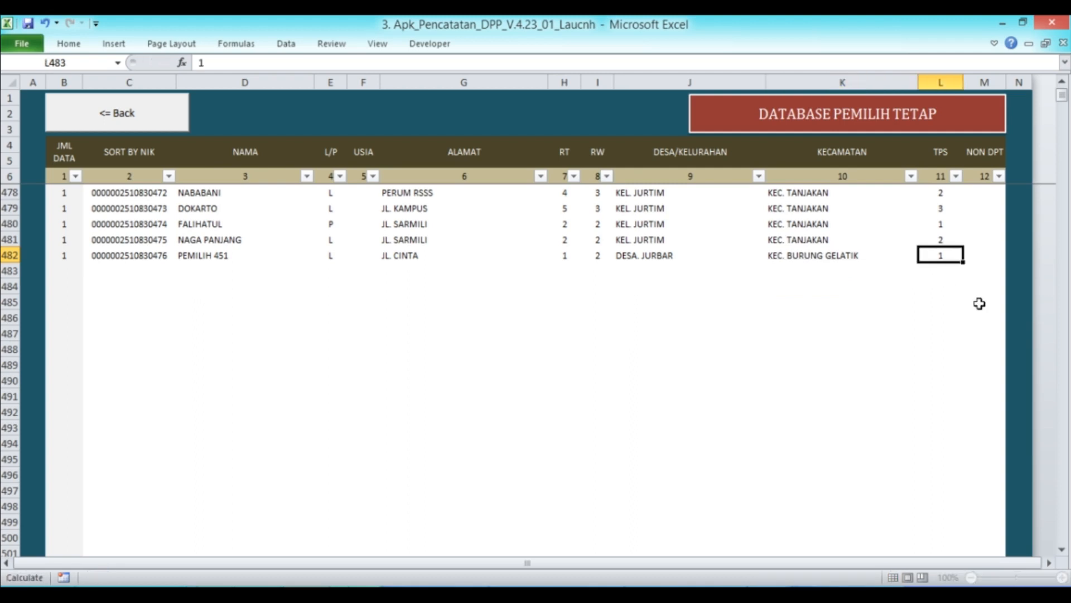
key(Left)
key(Left)
key(Left)
key(Left)
key(Left)
key(Left)
key(Left)
key(Left)
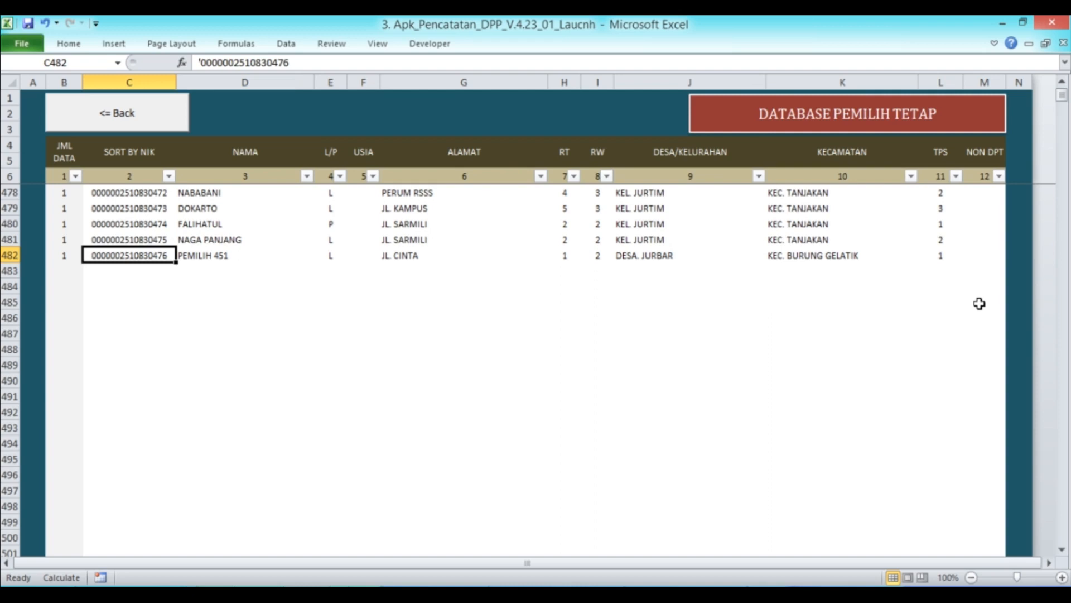
key(shift+Right)
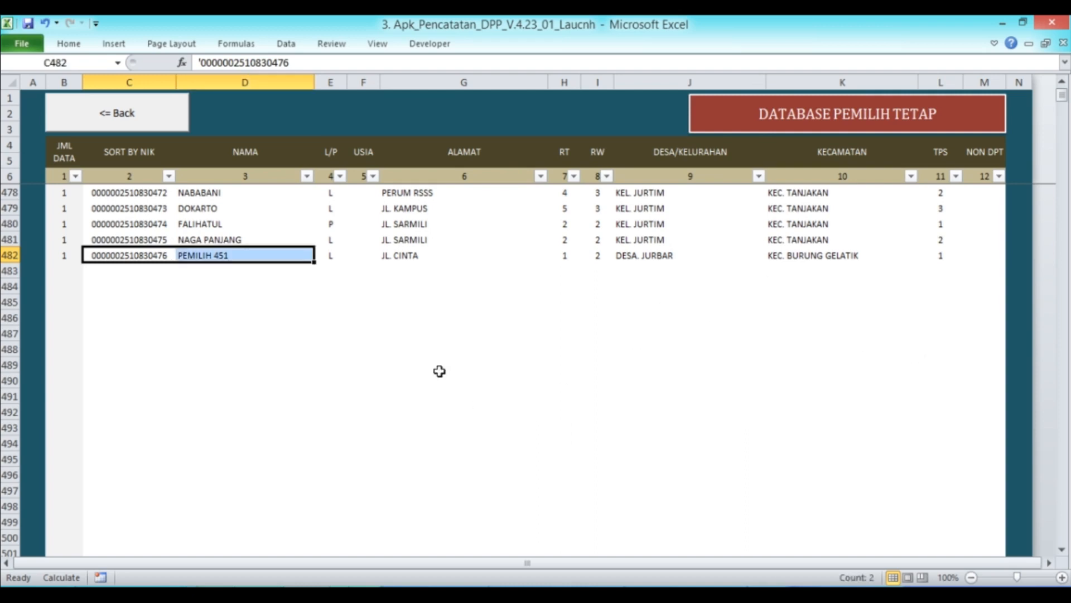
drag(315, 261, 310, 465)
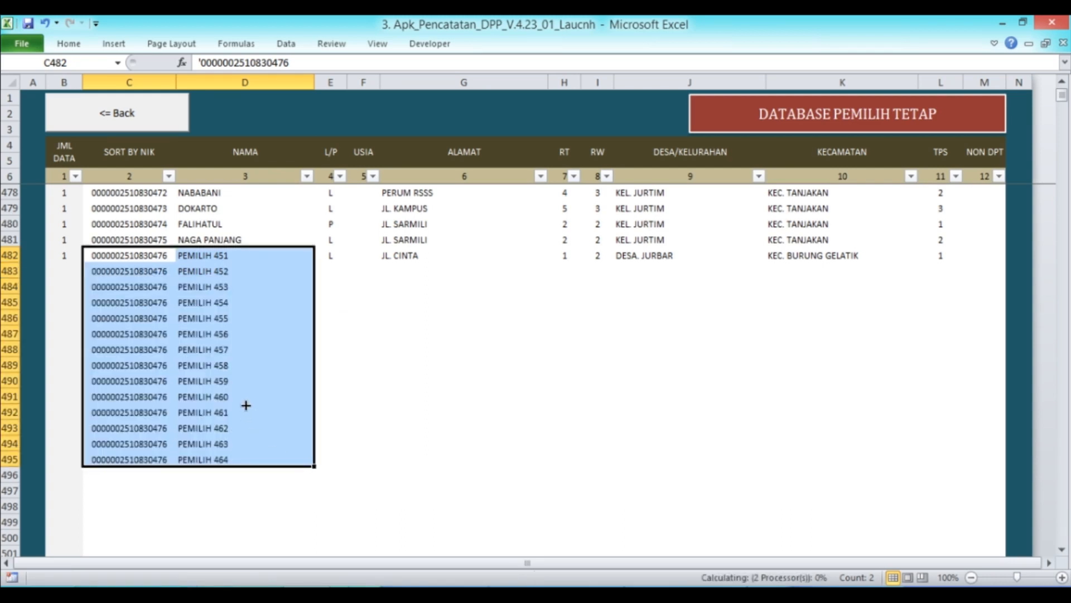
Edit the NIKs of PEMILIH 452 to PEMILIH 455 so each is one higher than the row above
click(152, 257)
key(Down)
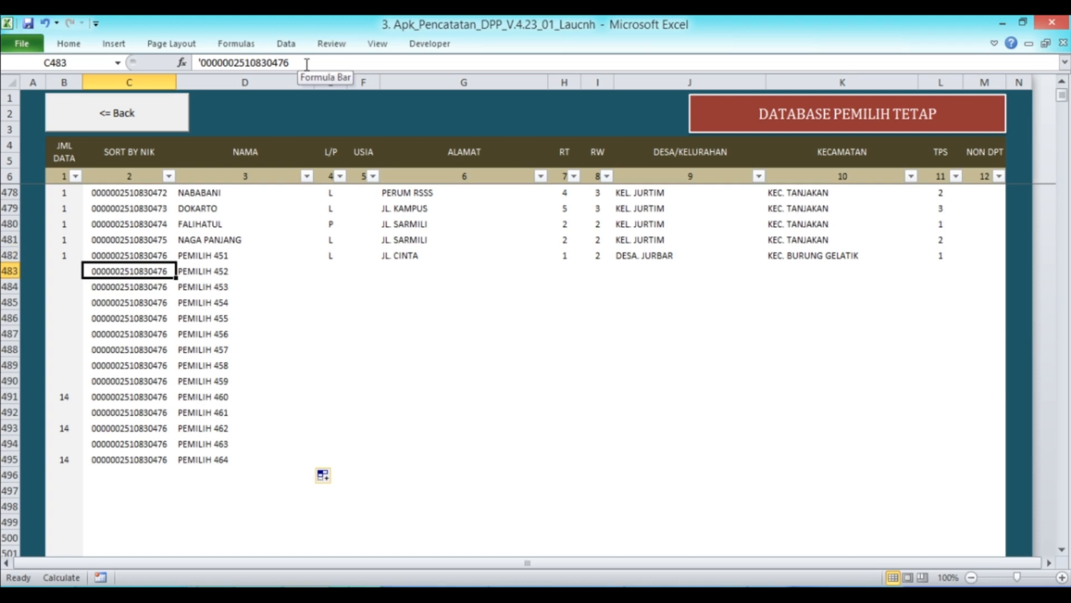
click(307, 64)
key(BackSpace)
text(7)
key(Return)
click(307, 64)
key(BackSpace)
text(8)
key(Return)
click(307, 63)
key(BackSpace)
text(9)
key(Return)
click(307, 64)
key(BackSpace)
key(BackSpace)
key(Return)
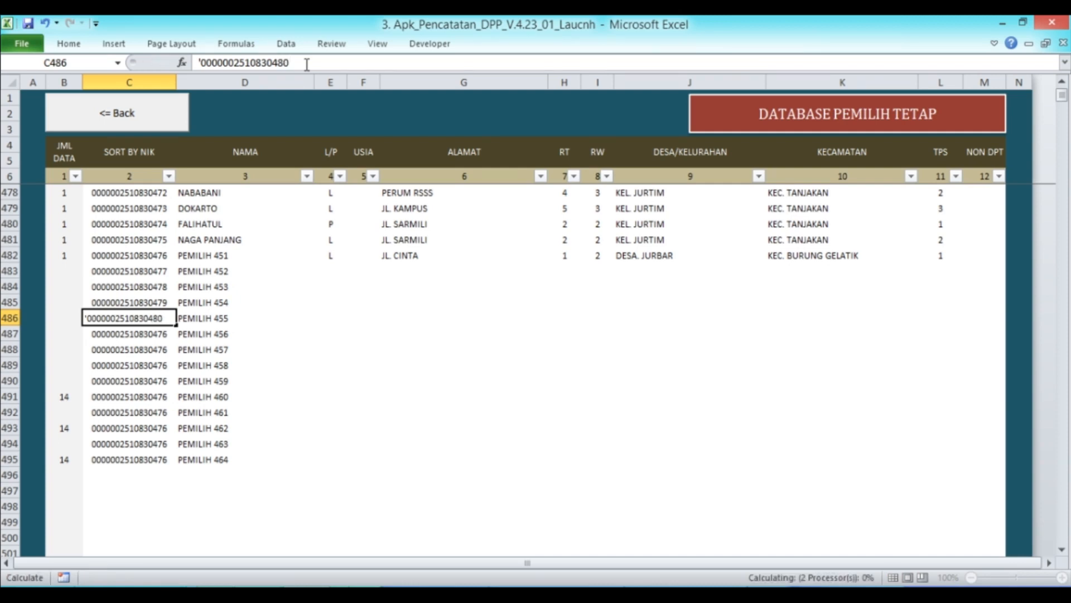
Continue the consecutive NIK numbering for PEMILIH 456 to PEMILIH 460 by changing the last two digits of each
click(307, 64)
key(BackSpace)
key(BackSpace)
text(81)
key(Return)
click(307, 64)
key(BackSpace)
key(BackSpace)
text(82)
key(Return)
click(307, 63)
key(BackSpace)
key(BackSpace)
text(83)
key(Return)
click(307, 64)
key(BackSpace)
key(BackSpace)
text(84)
key(Return)
click(307, 64)
key(BackSpace)
key(BackSpace)
text(85)
key(Return)
Finish the consecutive NIK numbering for PEMILIH 461 to PEMILIH 464 by changing the last two digits of each
click(307, 64)
key(BackSpace)
key(BackSpace)
text(8)
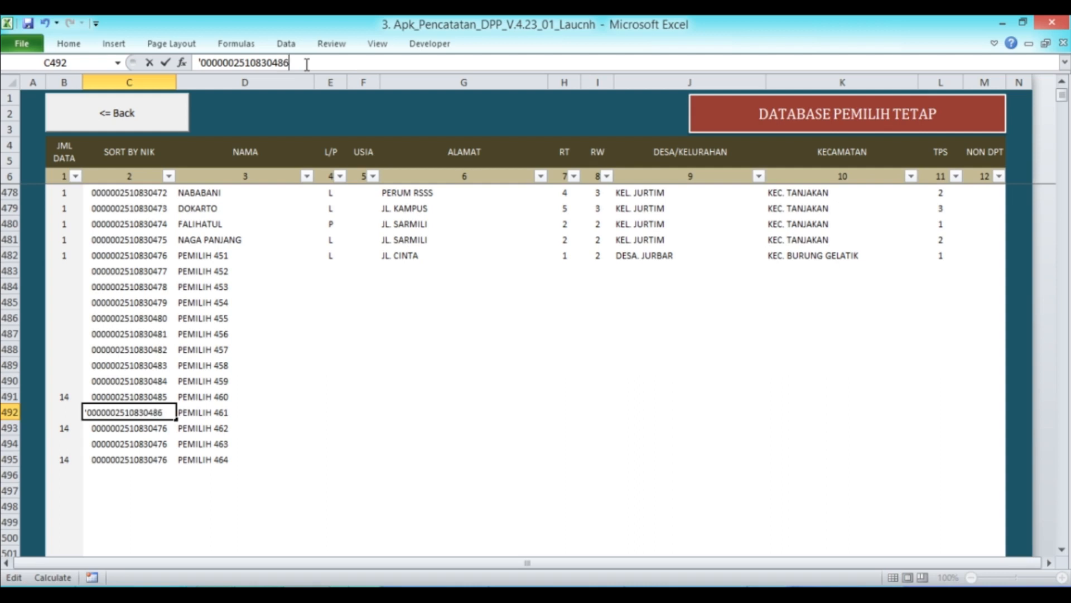
text(6)
key(Return)
click(307, 64)
key(BackSpace)
key(BackSpace)
text(87)
key(Return)
click(307, 64)
key(BackSpace)
key(BackSpace)
text(88)
key(Return)
click(306, 64)
key(BackSpace)
key(BackSpace)
text(89)
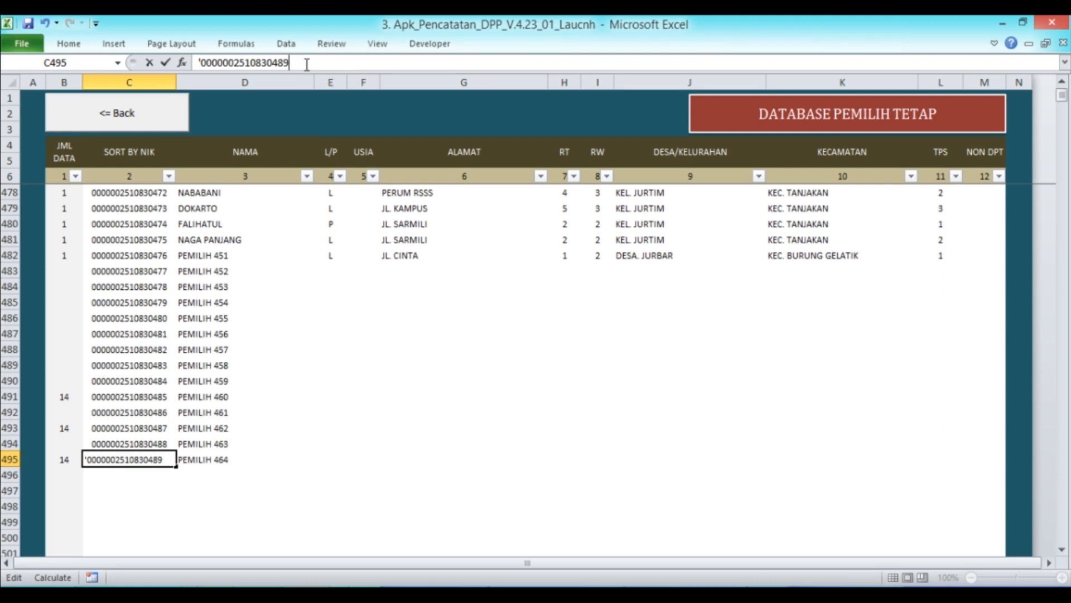
key(ctrl+Return)
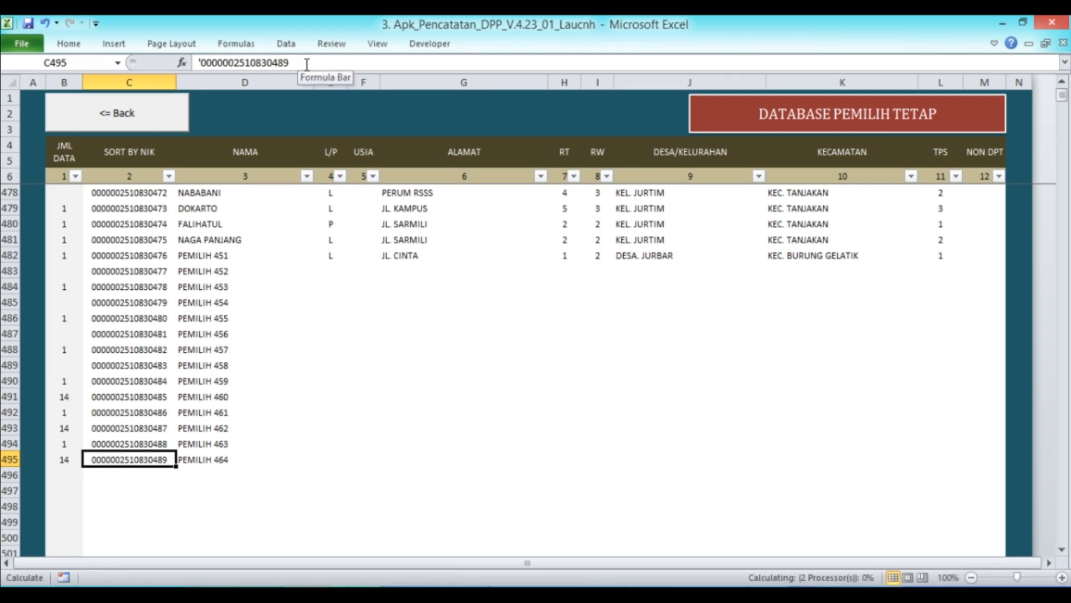
Copy the L/P value L from the PEMILIH 451 row to the rows of PEMILIH 452 through PEMILIH 464
click(356, 284)
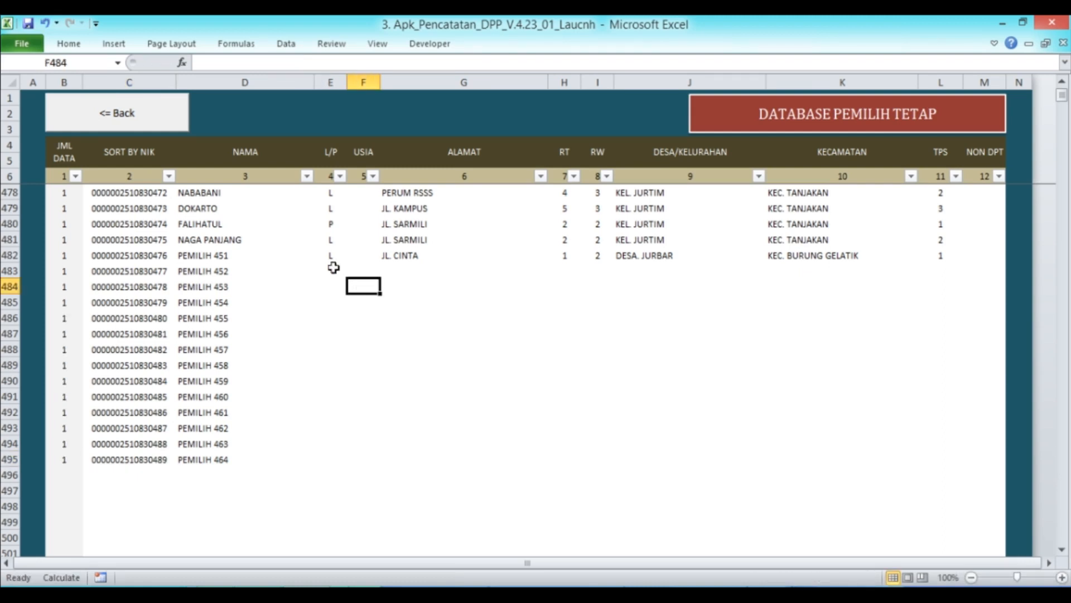
click(333, 257)
key(ctrl+c)
key(Down)
key(shift+Down)
key(shift+Down)
key(shift+Down)
key(shift+Down)
key(shift+Down)
key(shift+Down)
key(shift+Down)
key(shift+Down)
key(shift+Down)
key(shift+Down)
key(shift+Down)
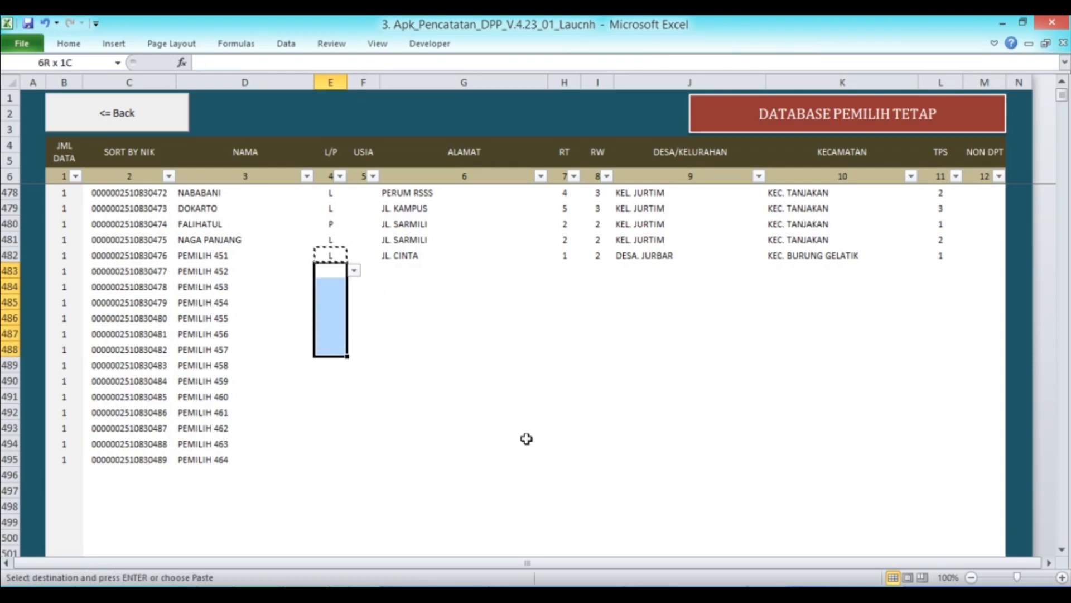
key(shift+Down)
key(Return)
Copy the ALAMAT through TPS cells of the PEMILIH 451 row to the rows of PEMILIH 452 through PEMILIH 464
key(Right)
key(Up)
key(Right)
key(Up)
key(Down)
key(ctrl+c)
key(Down)
key(shift+Down)
key(shift+Down)
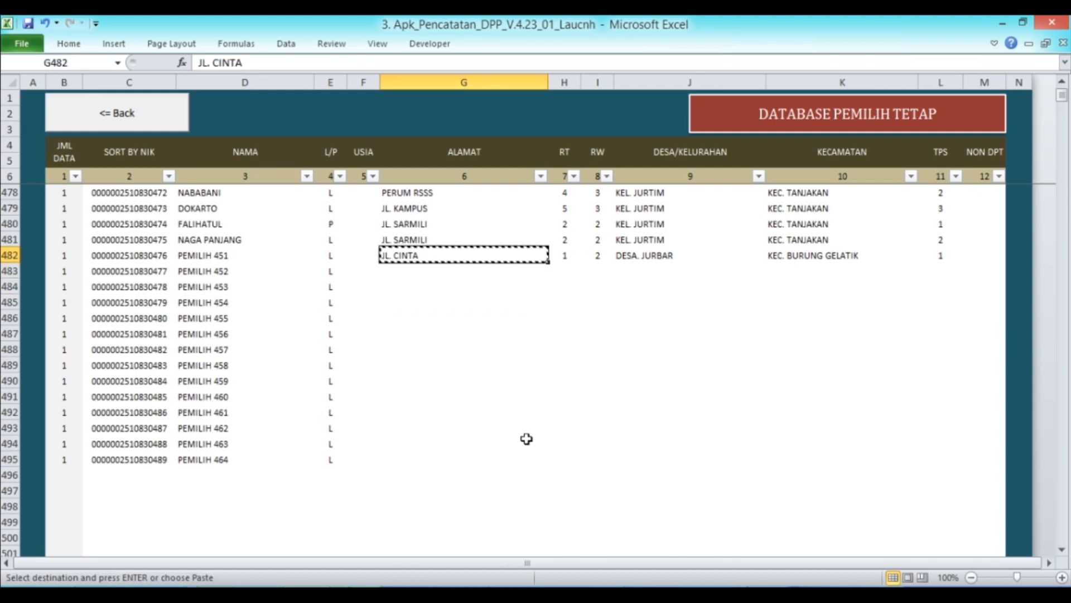
key(Up)
key(shift+Right)
key(shift+Right)
key(shift+Right)
key(shift+Right)
key(shift+Right)
key(ctrl+c)
key(Down)
key(shift+Right)
key(shift+Right)
key(shift+Right)
key(shift+Right)
key(shift+Right)
key(shift+Down)
key(shift+Down)
key(shift+Down)
key(shift+Down)
key(shift+Down)
key(shift+Down)
key(shift+Down)
key(shift+Down)
key(shift+Down)
key(shift+Down)
key(shift+Down)
key(shift+Down)
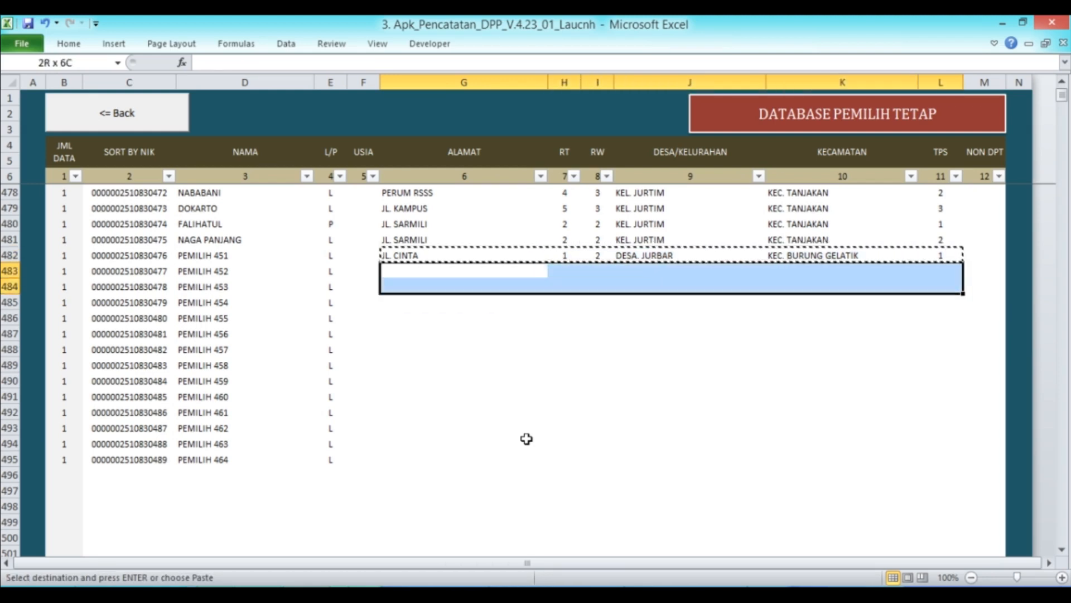
key(Return)
key(Left)
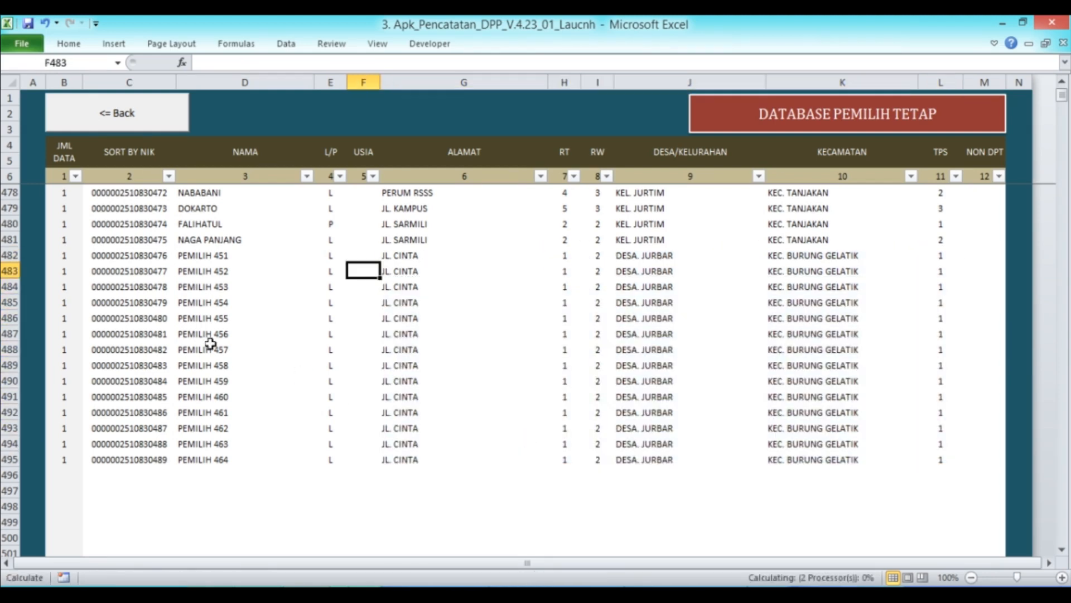
scroll(347, 332, down, 2)
scroll(493, 316, up, 4)
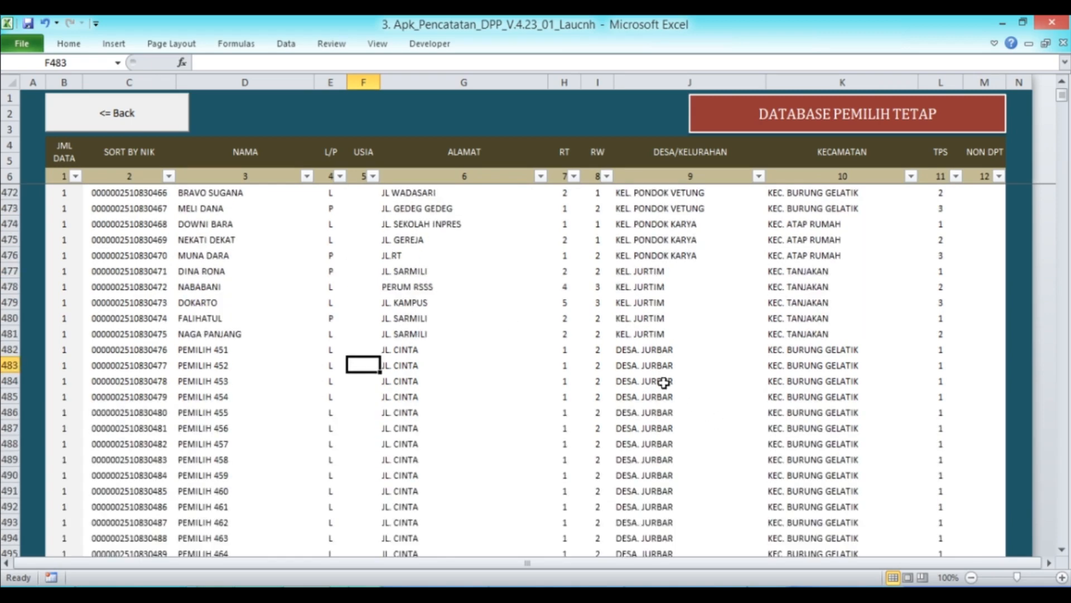
Review the rows of the voter database and check the DESA/KELURAHAN choices available for PEMILIH 444
scroll(556, 310, down, 5)
scroll(557, 311, up, 3)
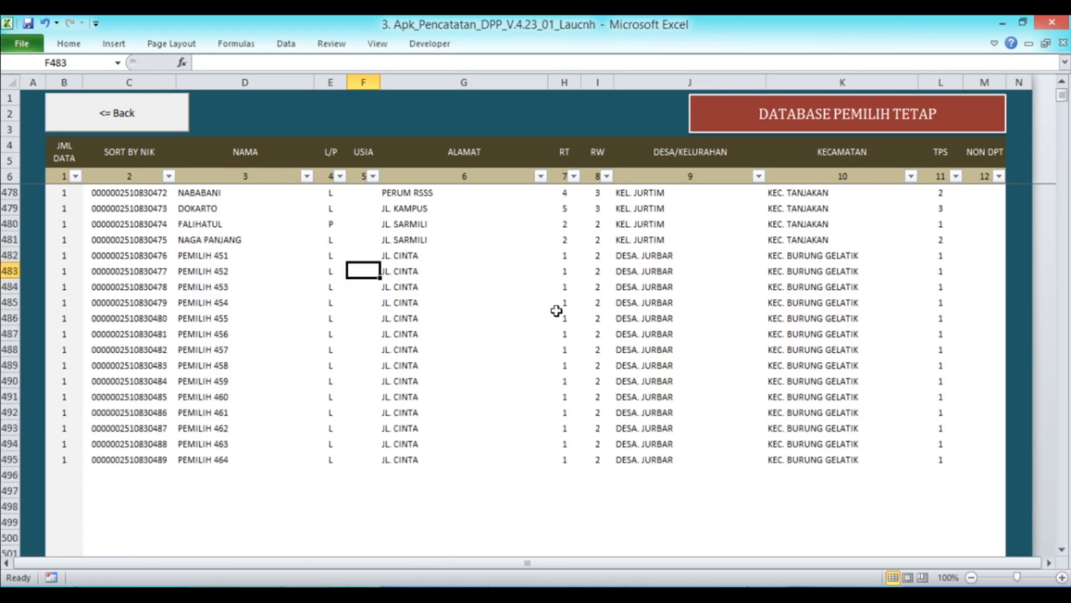
scroll(242, 314, down, 2)
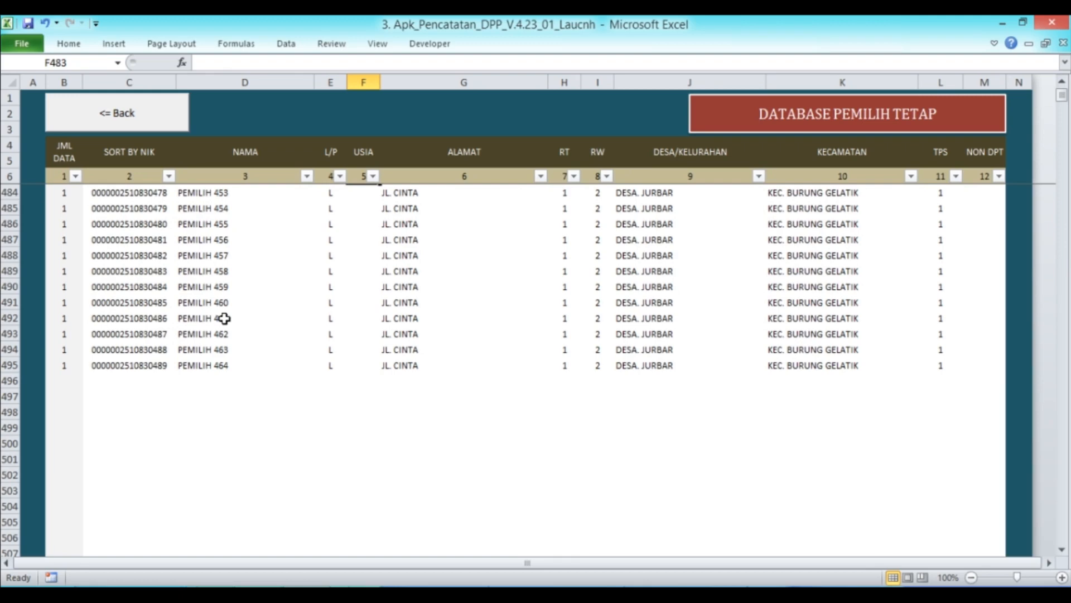
scroll(224, 318, up, 5)
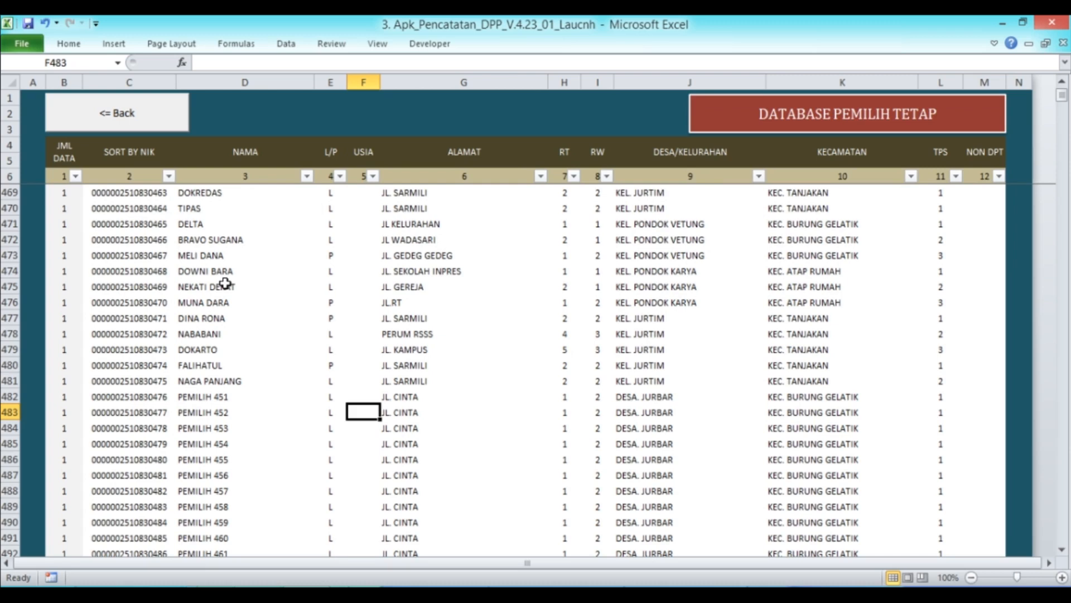
scroll(226, 283, up, 7)
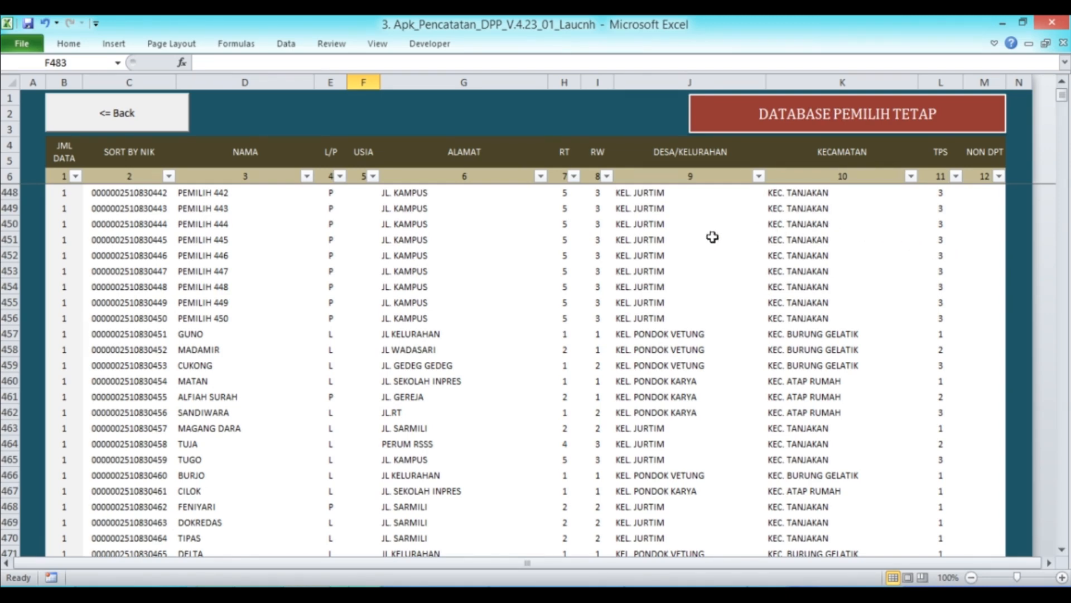
click(639, 227)
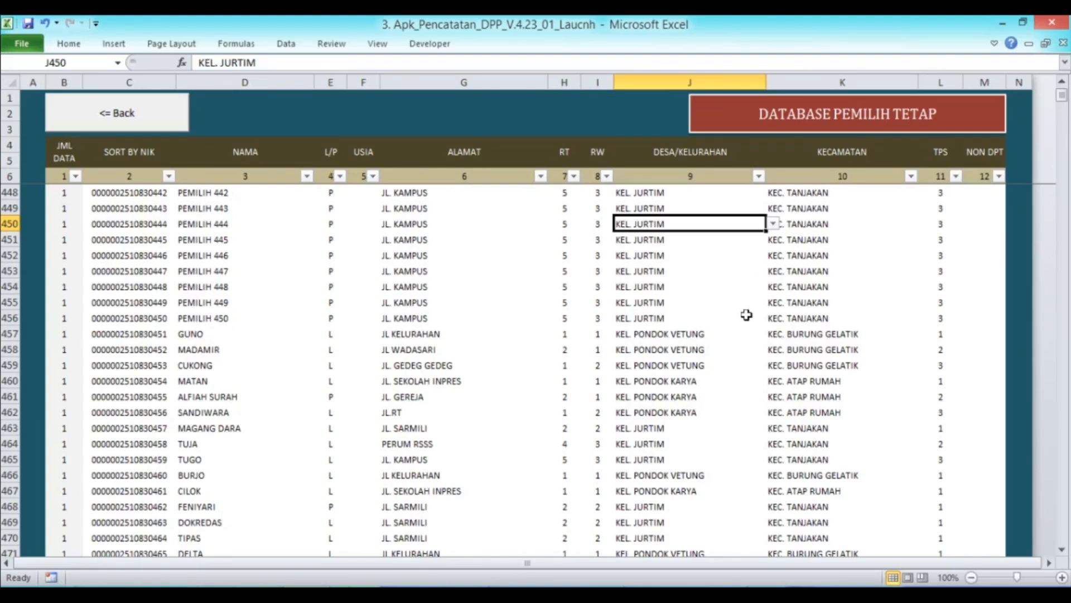
click(773, 224)
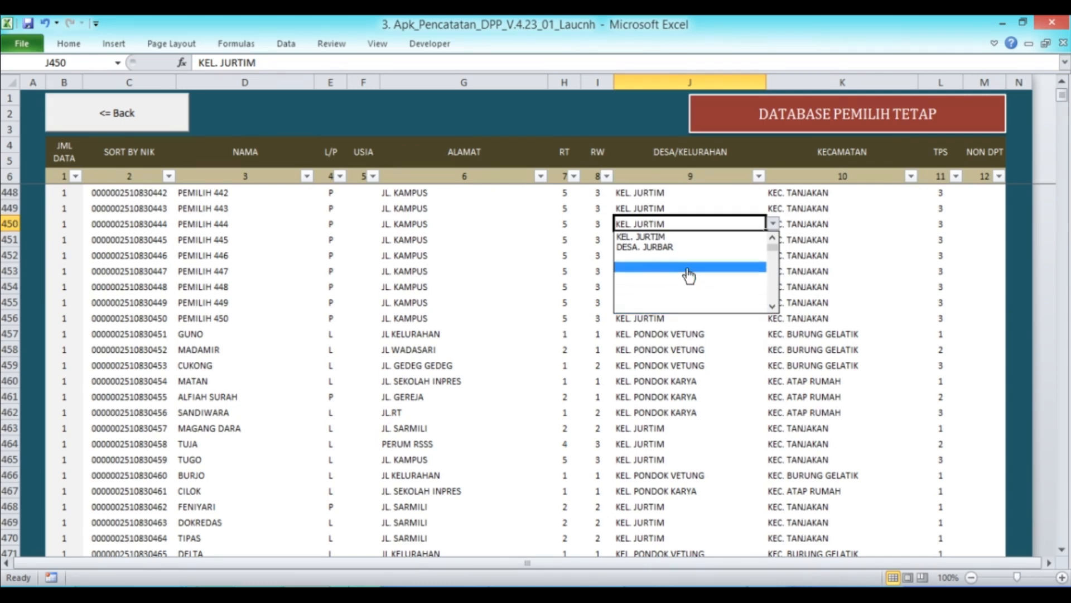
click(690, 360)
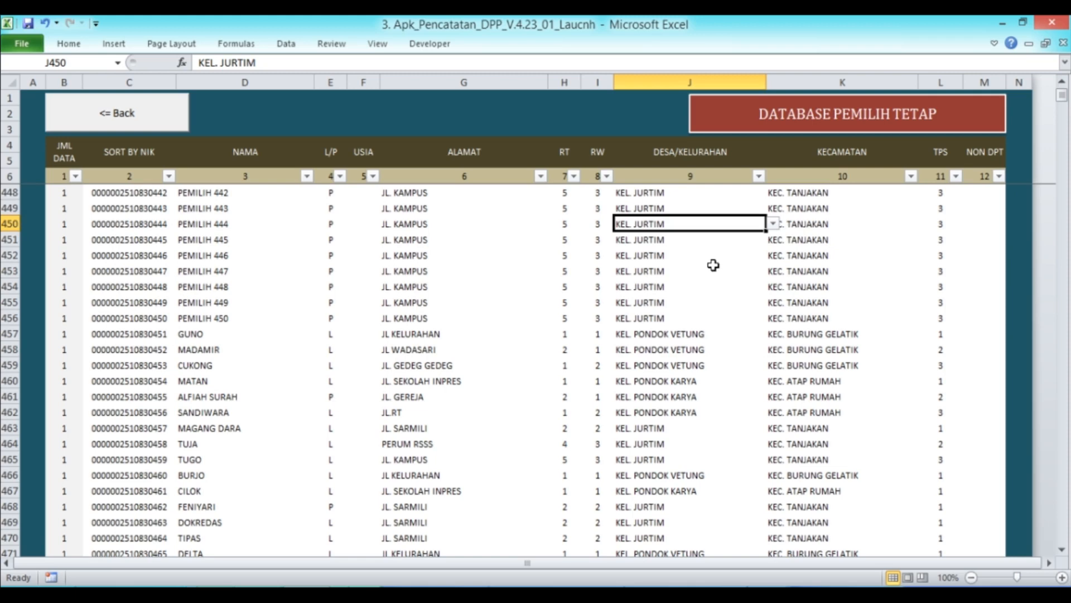
Copy the SORT BY NIK through TPS cells of PEMILIH 451 to PEMILIH 464 and paste them as values from row 496
scroll(335, 369, down, 13)
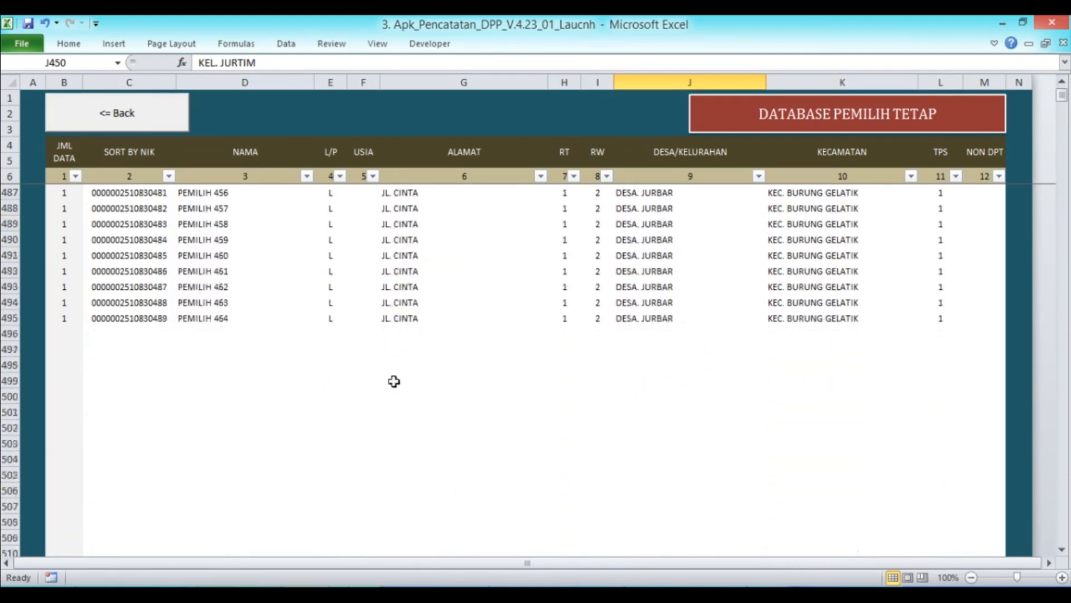
scroll(410, 371, up, 1)
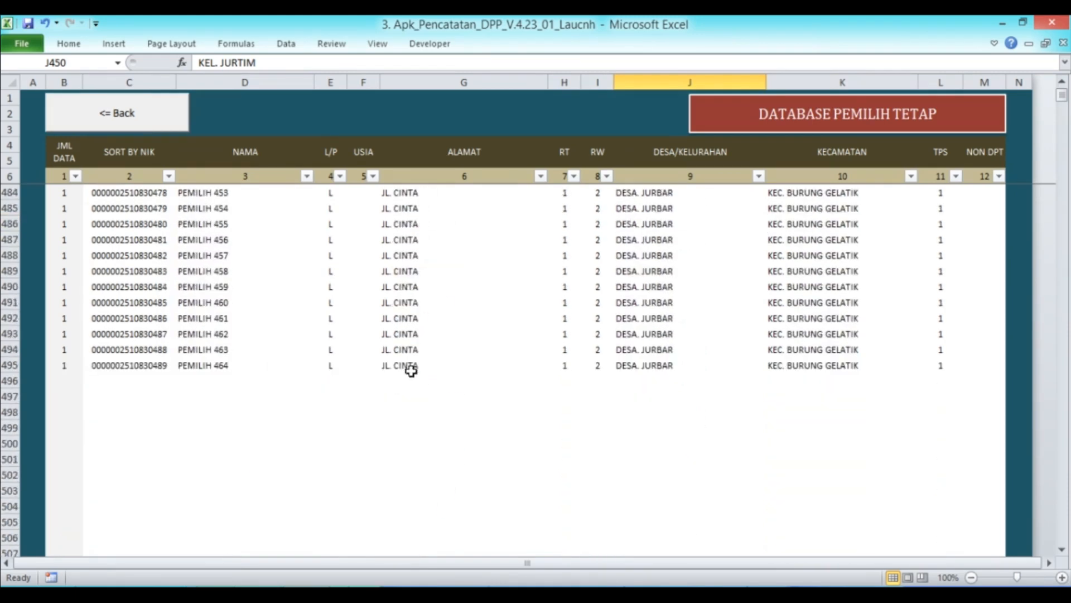
scroll(411, 371, up, 2)
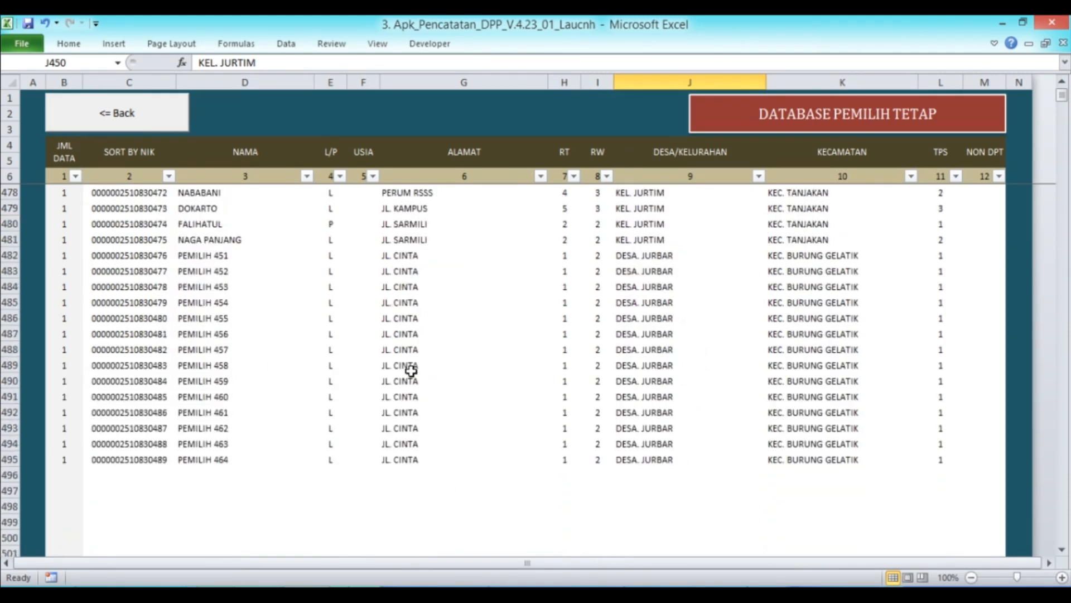
click(152, 266)
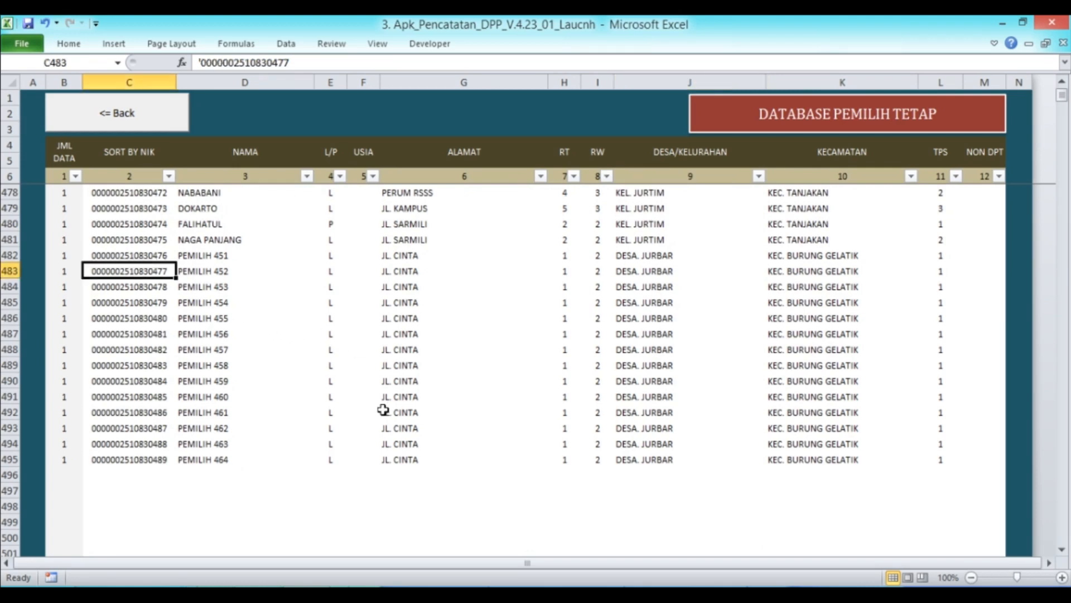
key(Up)
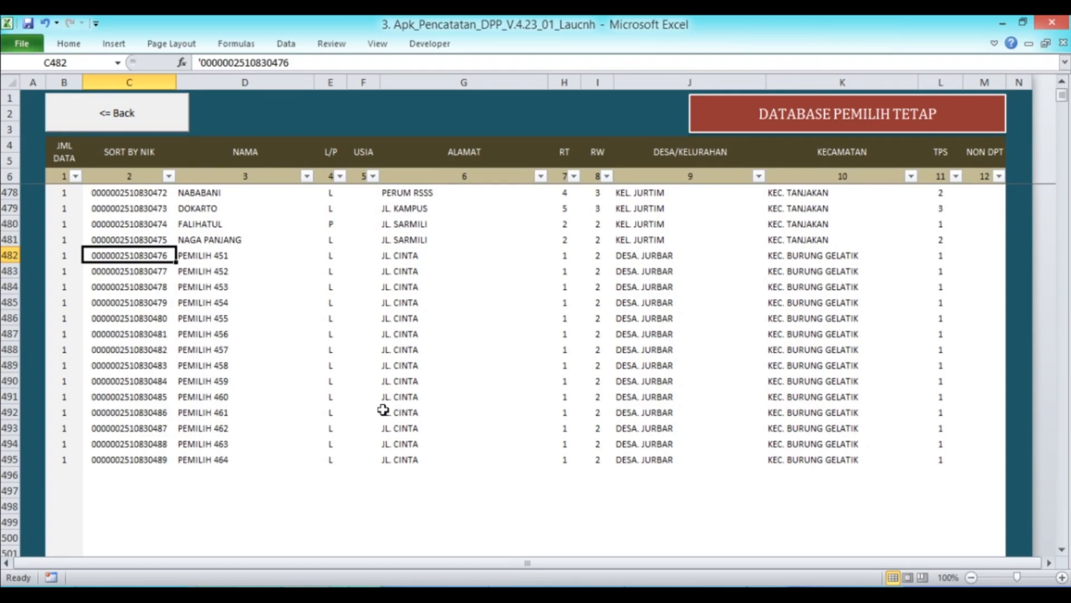
key(shift+Right)
key(shift+Right)
key(shift+Right)
key(shift+Right)
key(shift+Right)
key(shift+Right)
key(shift+Right)
key(shift+Right)
key(shift+Right)
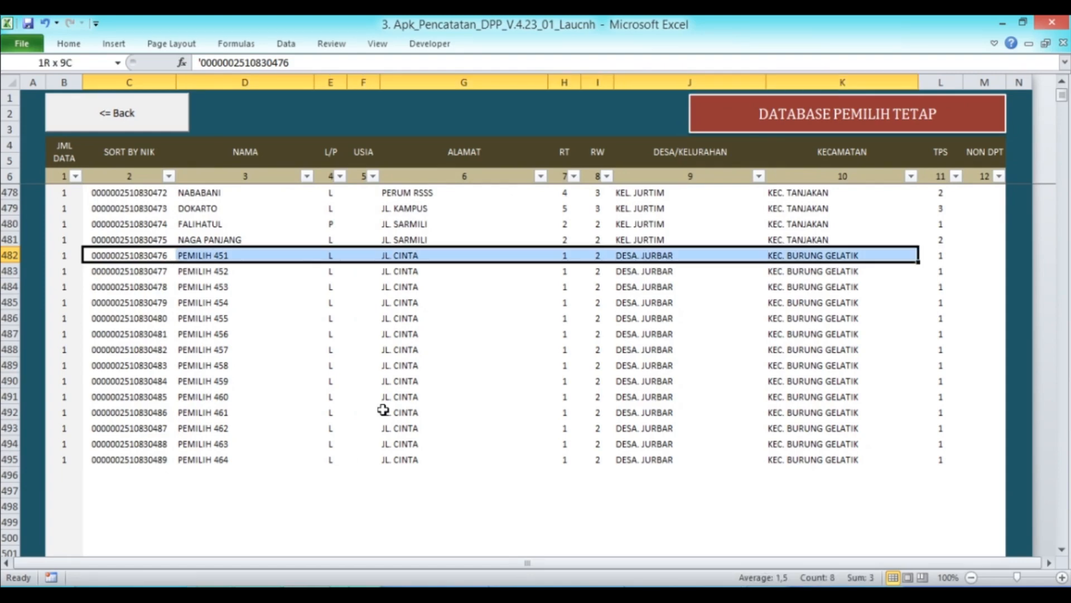
key(shift+Down)
key(shift+Down)
key(shift+Down)
key(shift+Down)
key(shift+Down)
key(shift+Down)
key(shift+Down)
key(shift+Down)
key(shift+Down)
key(shift+Down)
key(shift+Down)
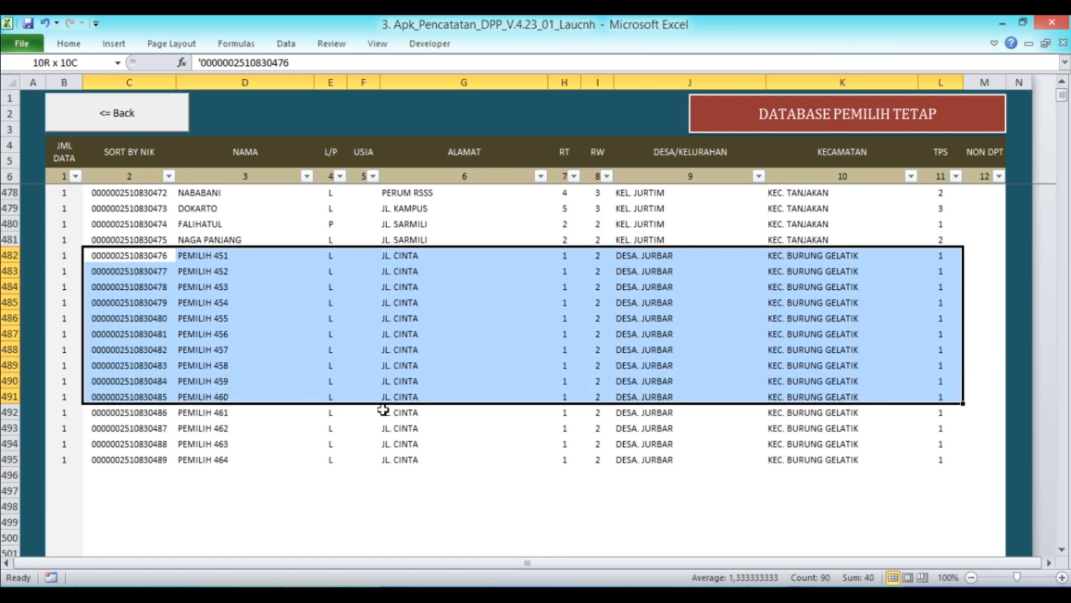
key(shift+Down)
key(shift+Down)
key(ctrl+c)
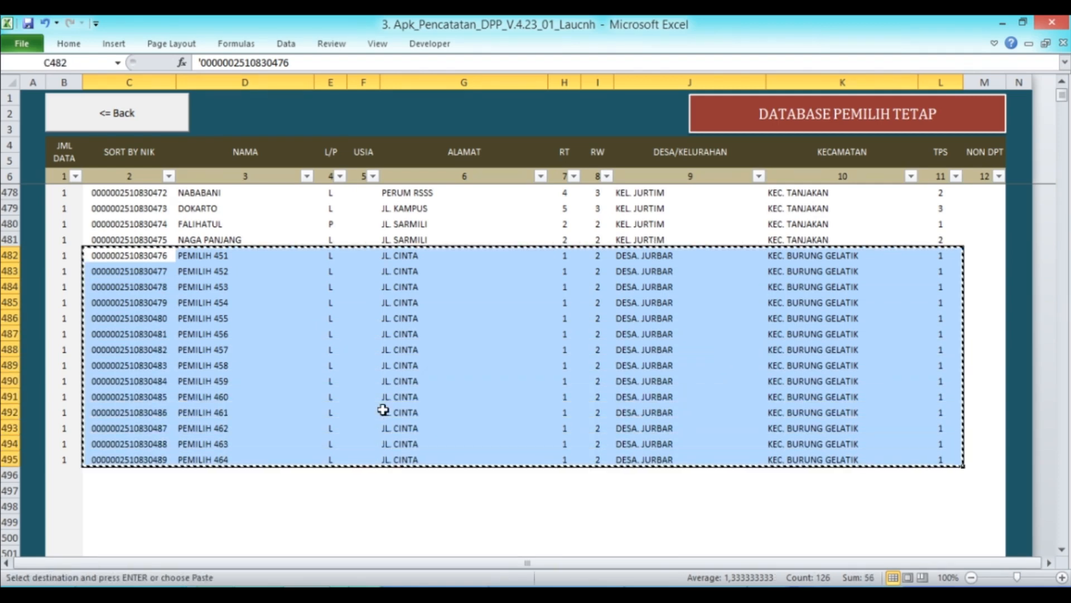
scroll(308, 375, down, 4)
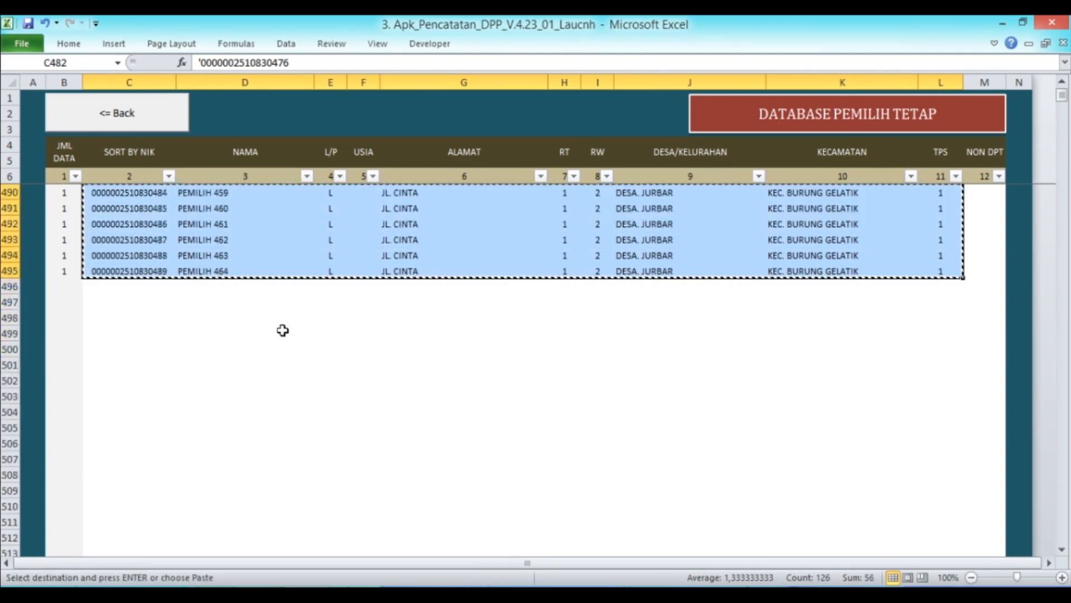
right_click(117, 290)
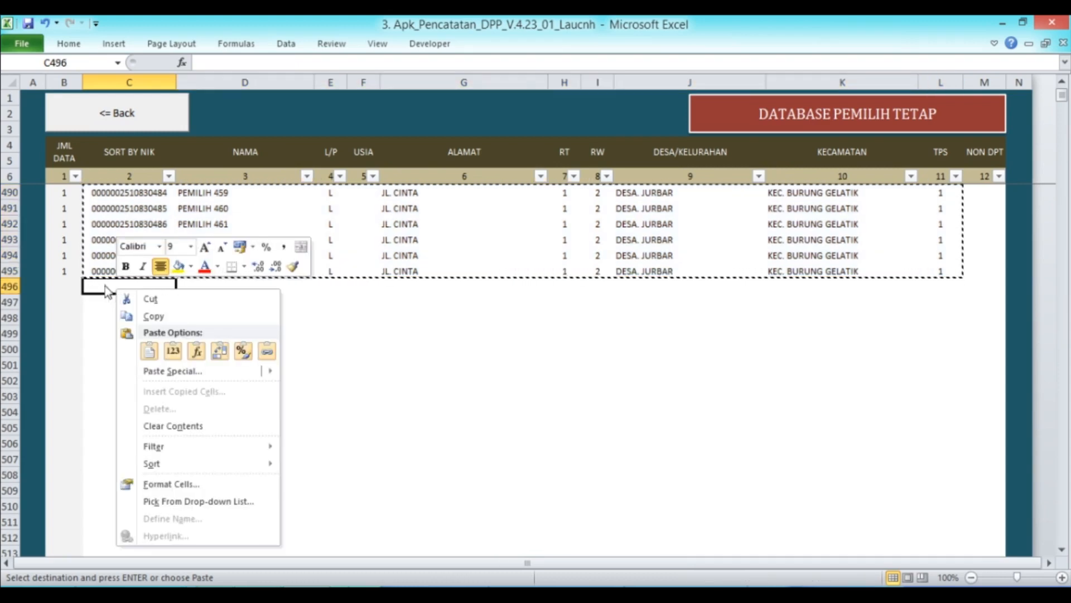
click(173, 352)
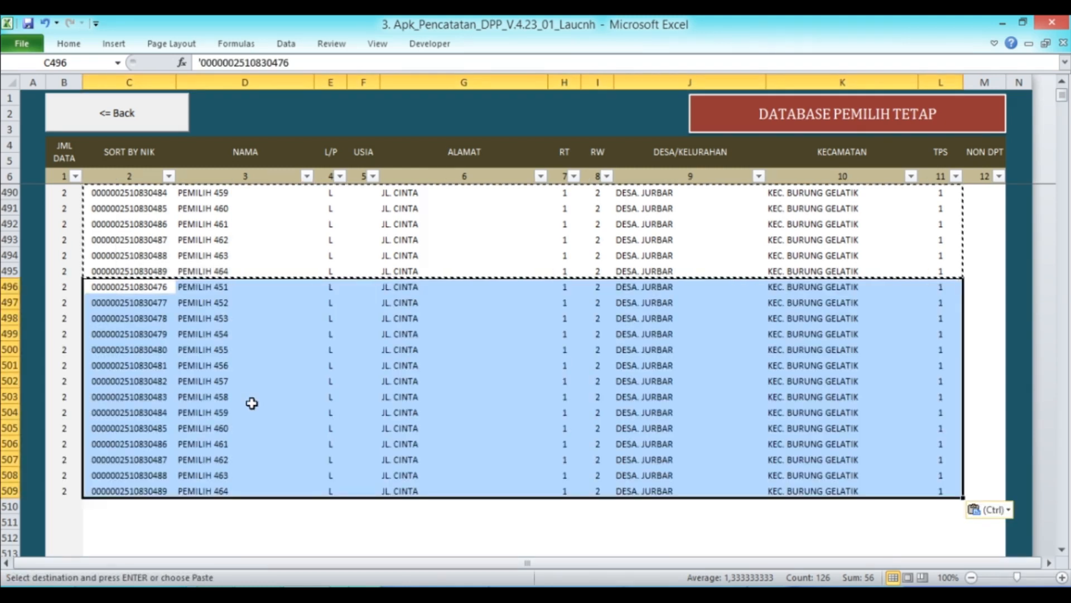
Change the last two digits of the NIK in row 496 so it follows on from the NIK of PEMILIH 464 above
scroll(242, 331, down, 2)
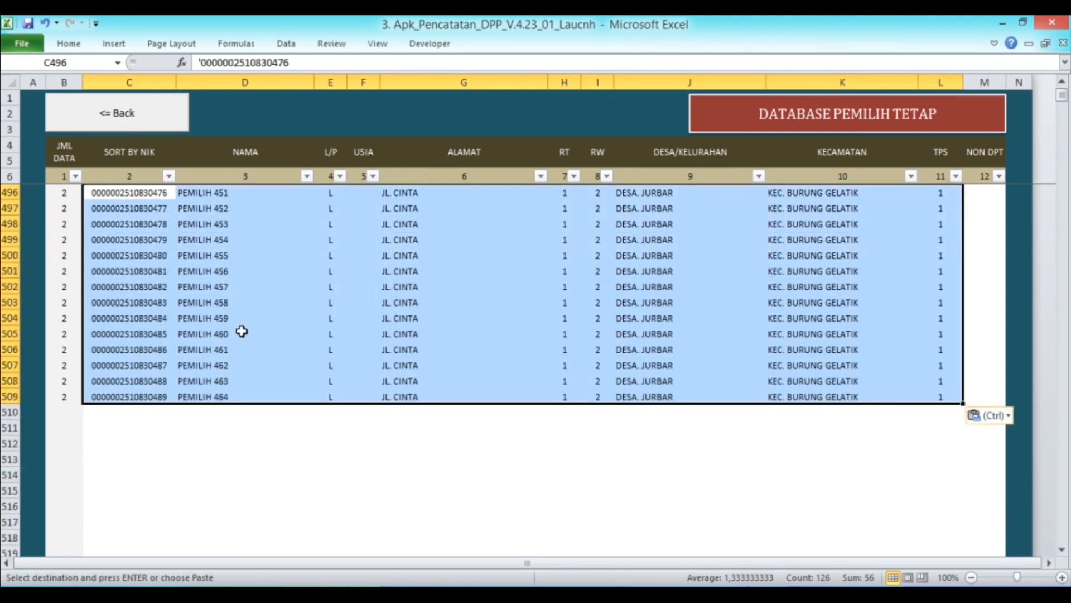
scroll(221, 311, up, 1)
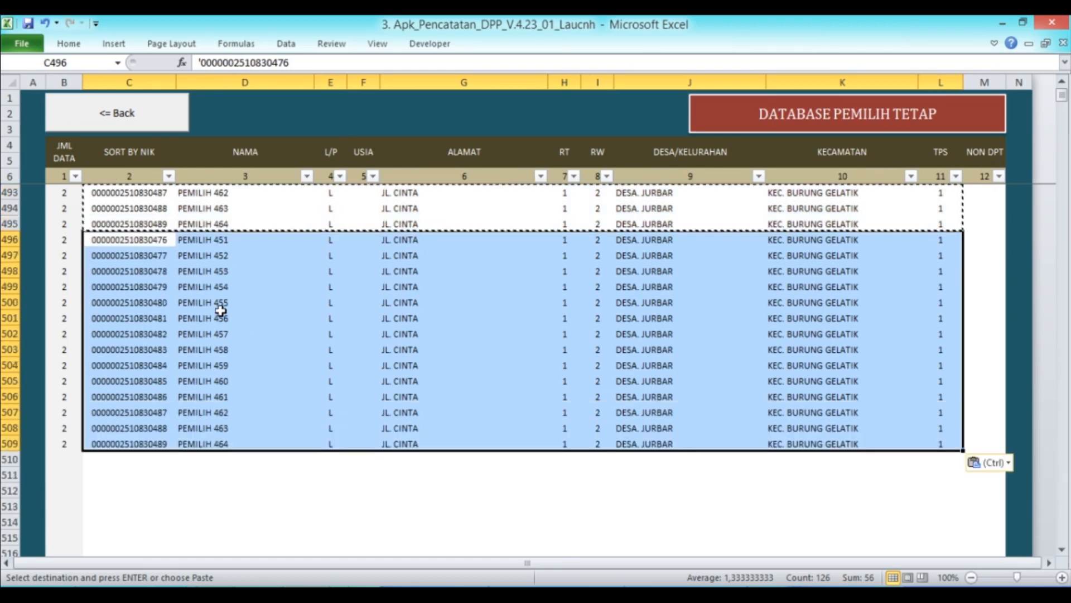
scroll(221, 311, up, 1)
scroll(132, 302, up, 2)
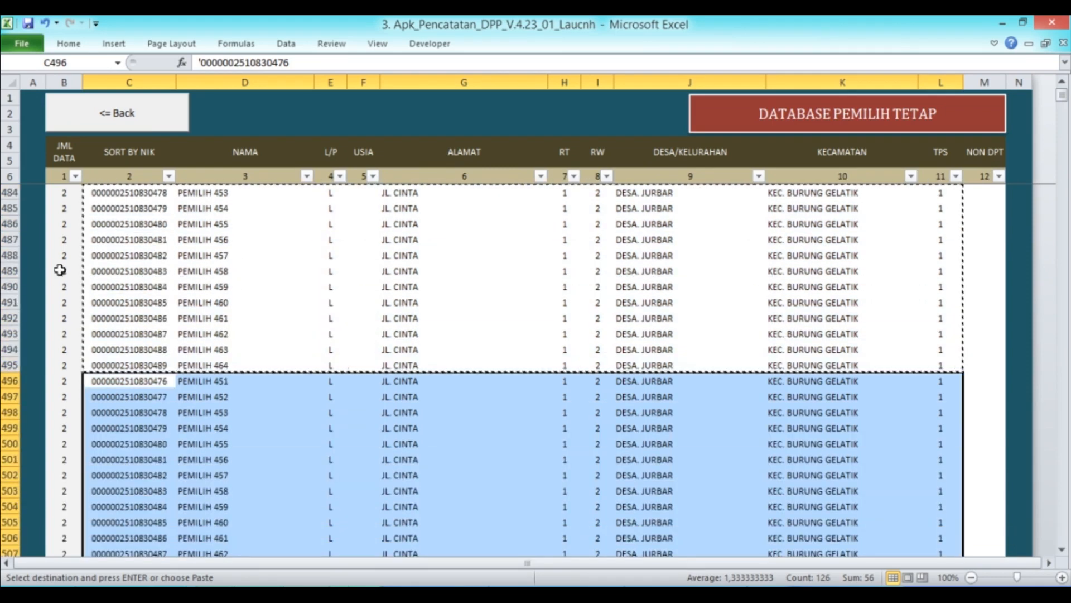
scroll(64, 307, down, 2)
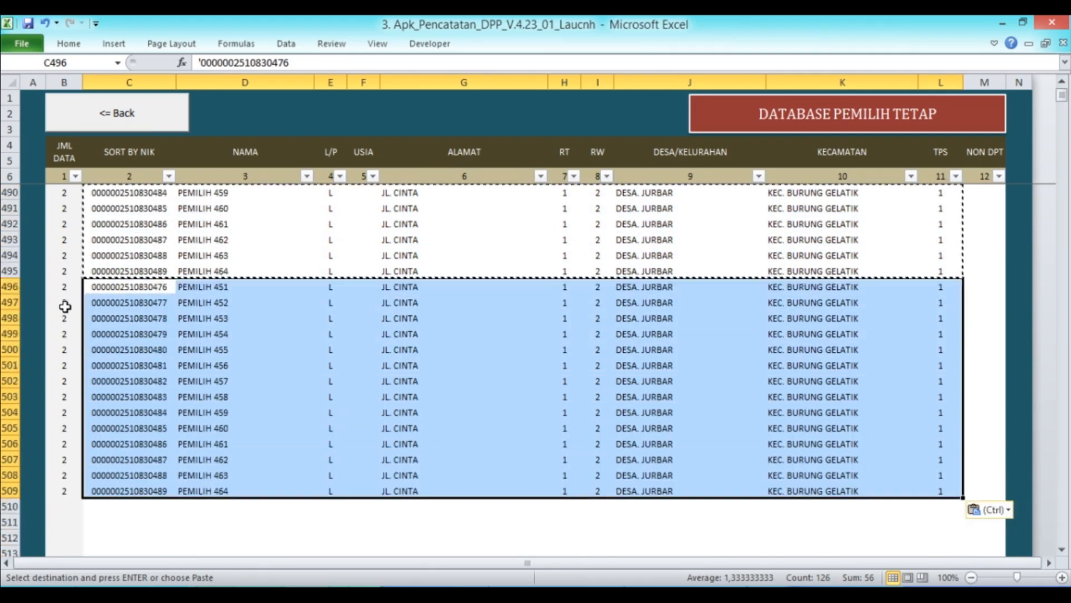
click(140, 284)
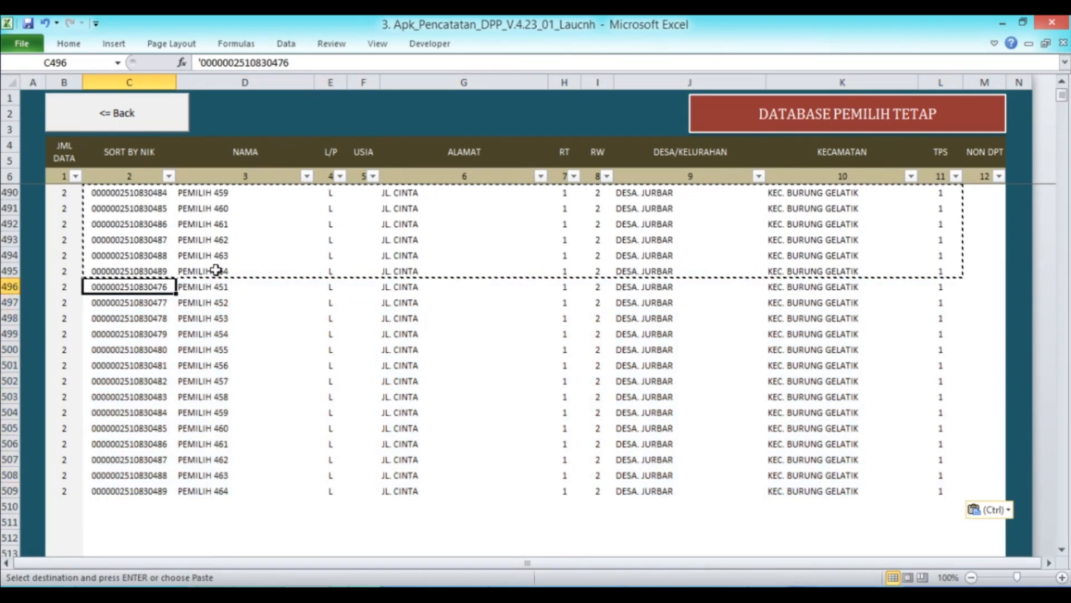
click(308, 58)
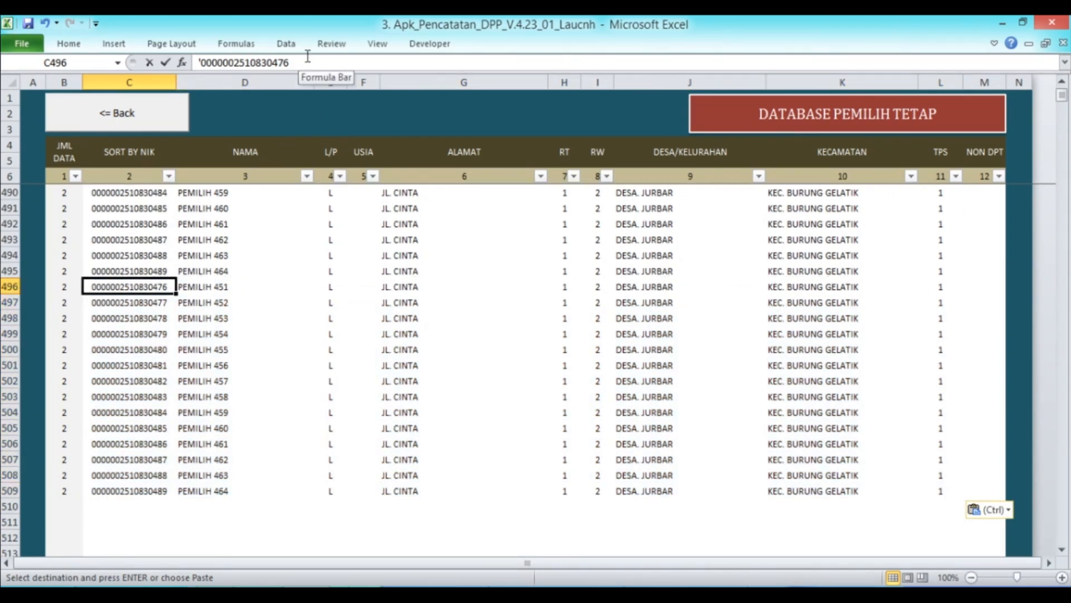
click(307, 58)
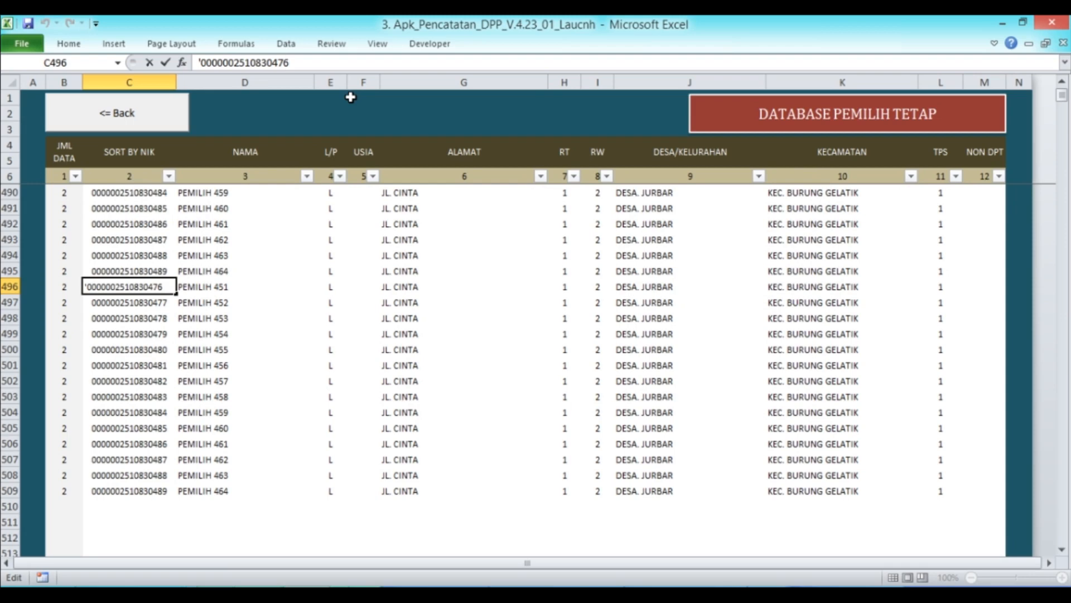
key(BackSpace)
key(BackSpace)
text(90)
key(Return)
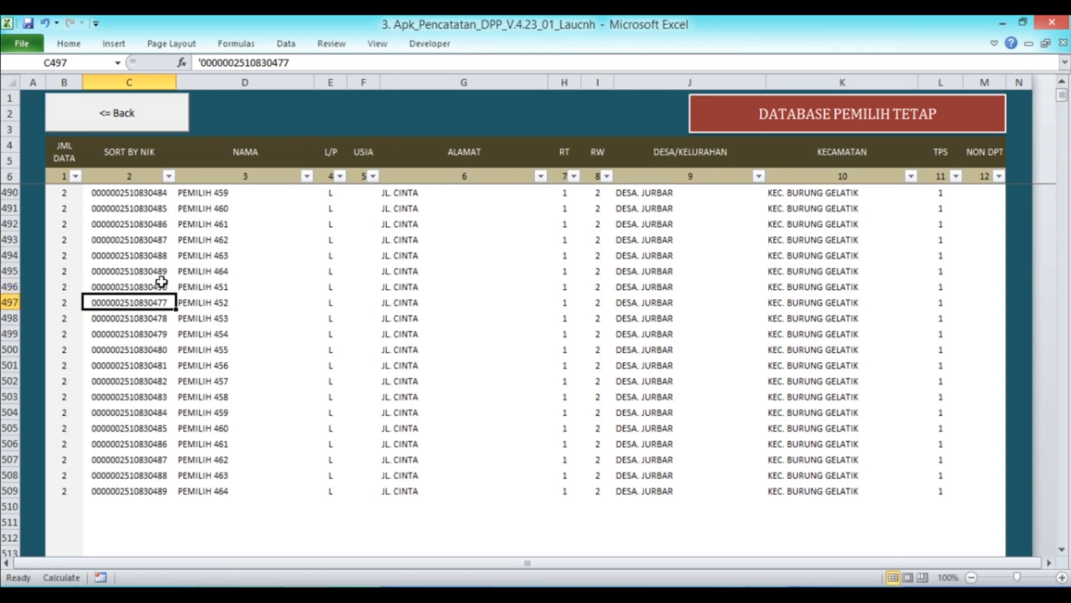
Continue the consecutive NIK numbering in rows 497 to 499, for the copied PEMILIH 452 to PEMILIH 454
click(305, 64)
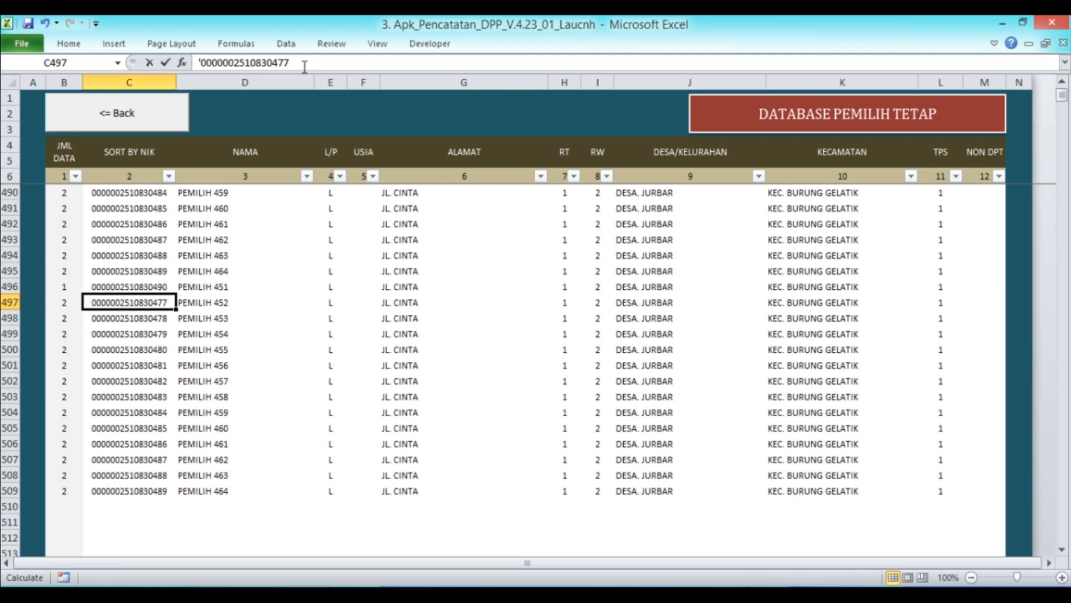
key(BackSpace)
key(BackSpace)
text(91)
key(Return)
click(305, 65)
key(BackSpace)
text(92)
key(Return)
click(304, 66)
key(BackSpace)
key(BackSpace)
text(93)
key(Return)
Continue the consecutive NIK numbering in rows 500 to 502, for the copied PEMILIH 455 to PEMILIH 457
click(305, 66)
key(BackSpace)
key(BackSpace)
text(94)
key(Return)
click(305, 66)
key(BackSpace)
key(BackSpace)
text(95)
key(Return)
click(305, 66)
key(BackSpace)
key(BackSpace)
text(96)
key(Return)
Continue the consecutive NIK numbering in rows 503 to 506, for the copied PEMILIH 458 to PEMILIH 461
click(305, 66)
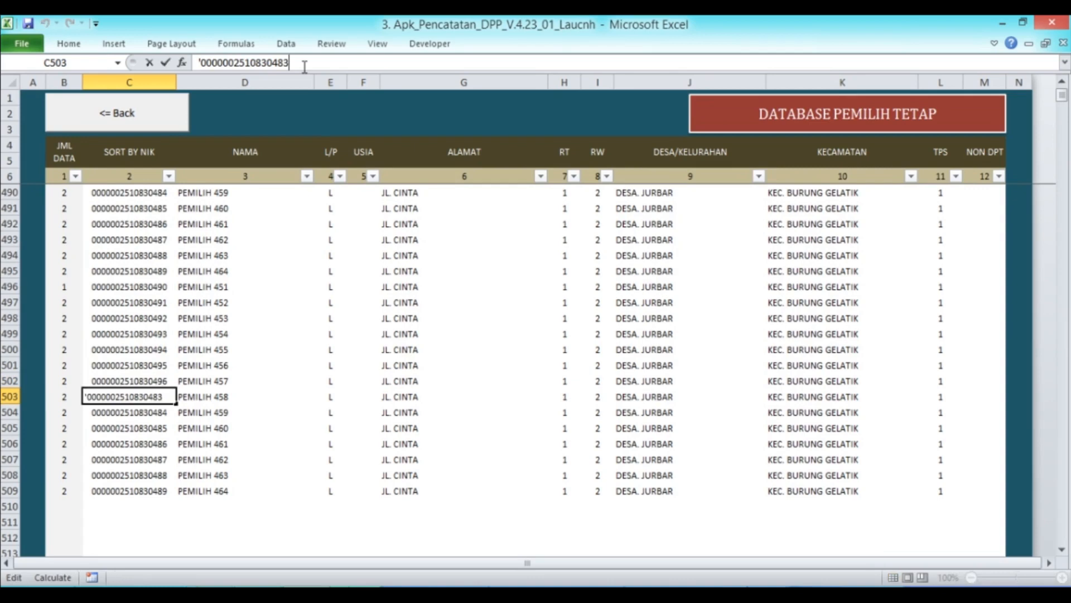
key(Return)
click(305, 66)
key(BackSpace)
text(98)
key(Return)
click(305, 66)
key(BackSpace)
text(99)
key(Return)
click(305, 66)
key(BackSpace)
key(BackSpace)
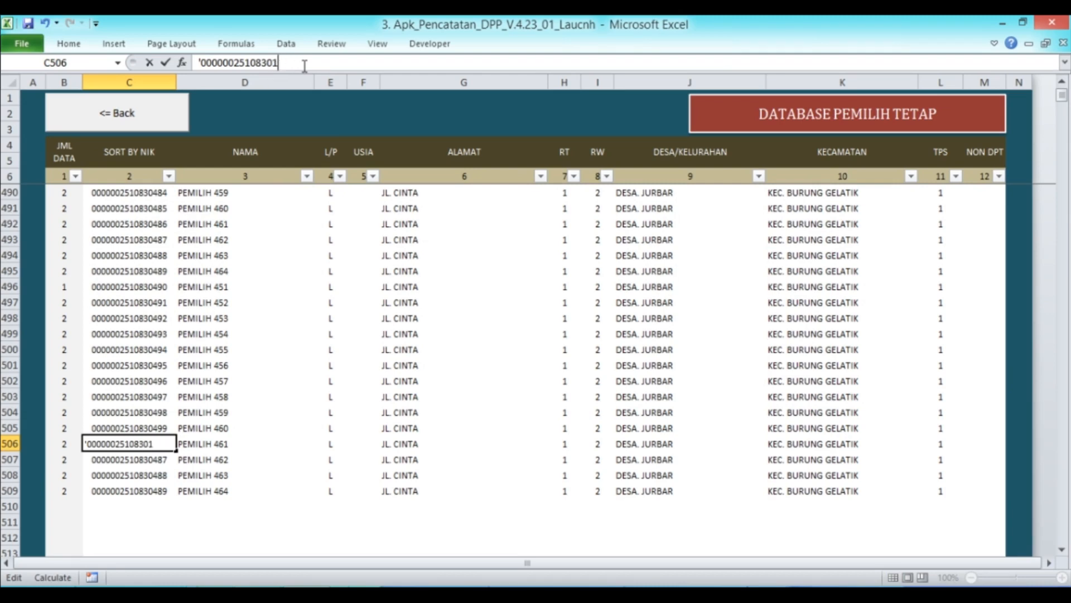
text(00)
key(Return)
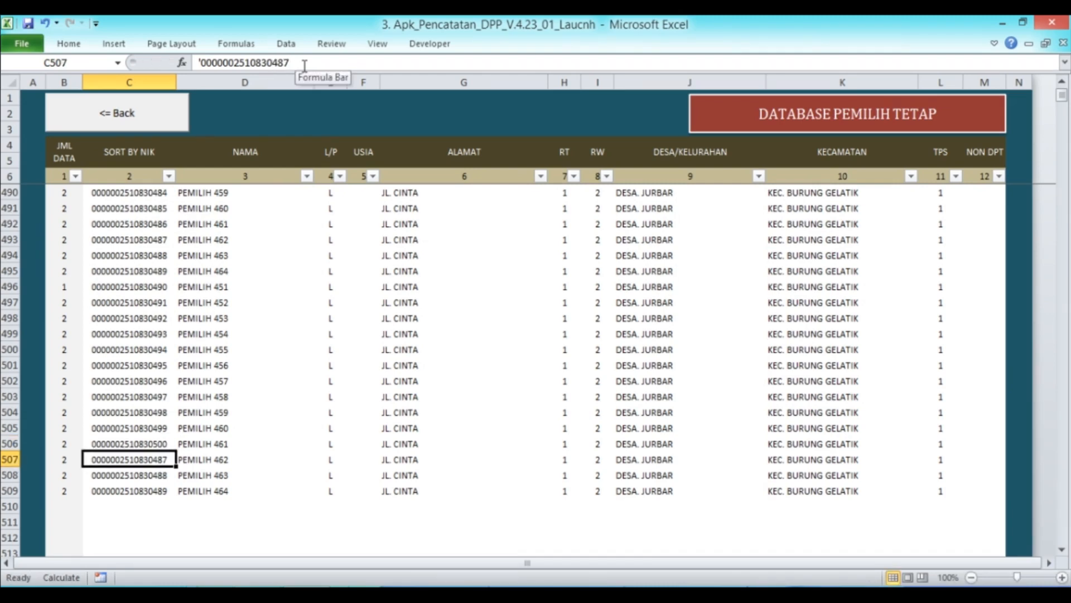
Finish the consecutive NIK numbering in rows 507 to 509, giving the copied PEMILIH 462 to PEMILIH 464 unique numbers
click(305, 66)
key(BackSpace)
key(BackSpace)
text(01)
key(Return)
click(305, 66)
key(BackSpace)
key(BackSpace)
text(02)
key(Return)
click(304, 66)
key(BackSpace)
key(BackSpace)
text(502)
key(ctrl+Return)
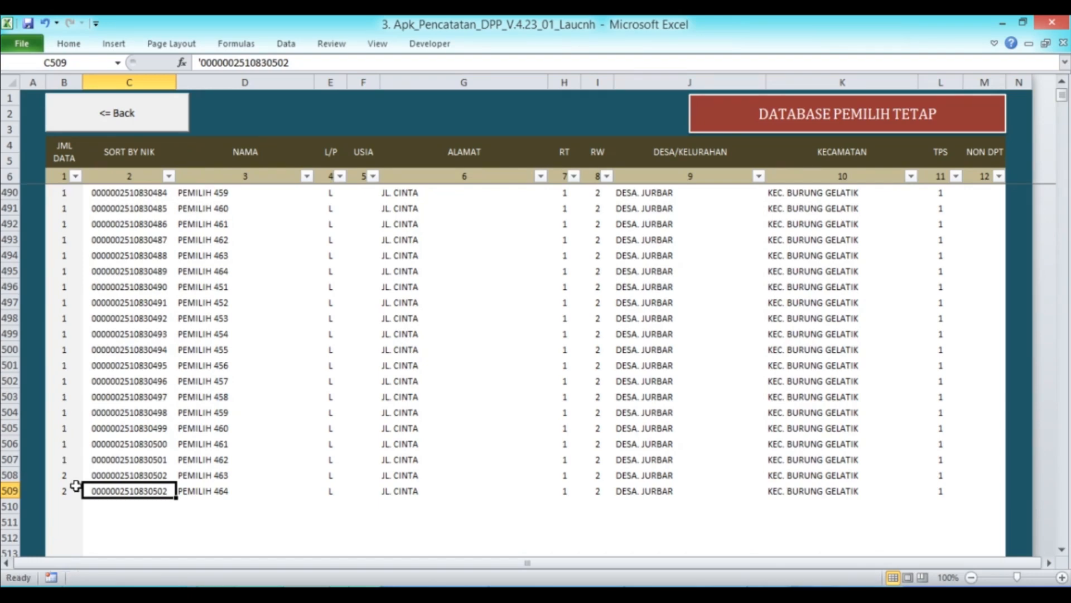
click(313, 68)
key(BackSpace)
text(3)
key(Return)
click(652, 303)
click(773, 302)
click(773, 301)
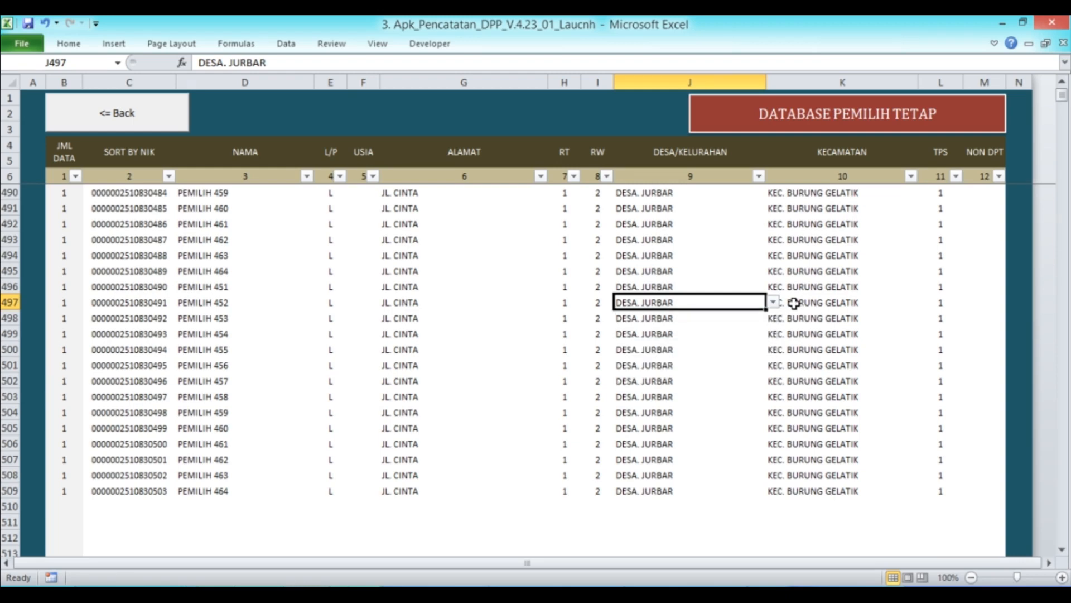
Set the TPS of the copied PEMILIH 452 in row 497 to 2 and copy it to rows 498 through 501
click(793, 303)
scroll(915, 268, down, 2)
scroll(916, 268, up, 2)
scroll(945, 290, down, 1)
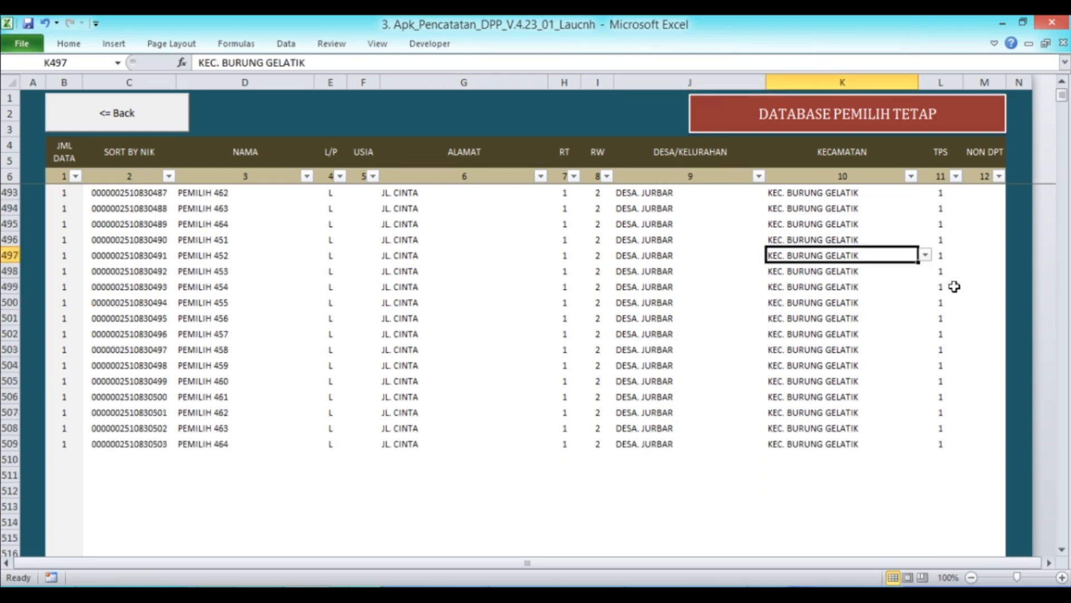
key(Right)
text(2)
key(ctrl+Return)
key(ctrl+c)
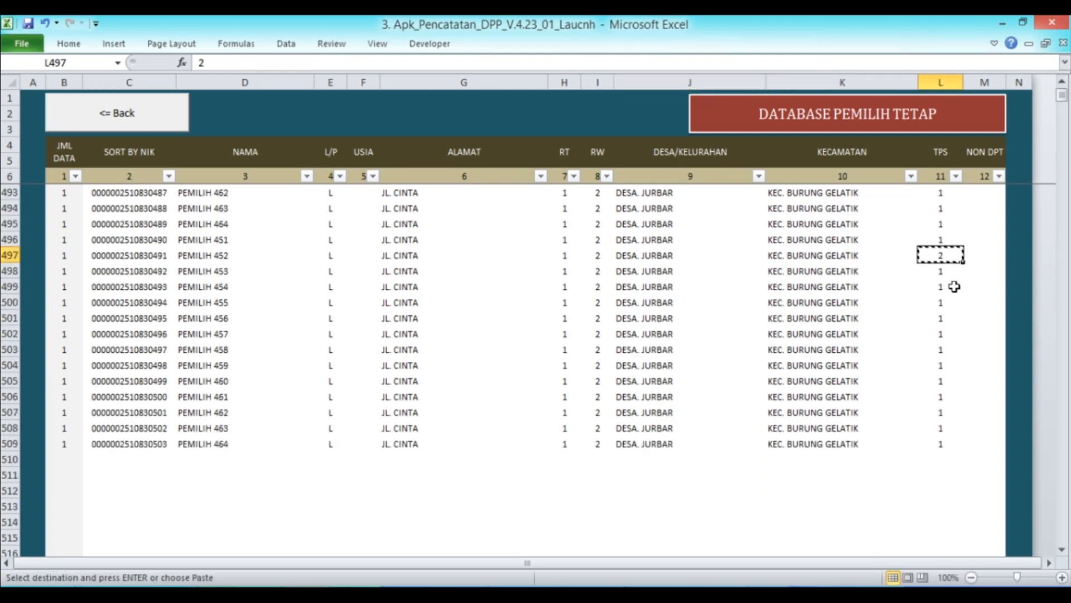
drag(943, 272, 944, 318)
key(Return)
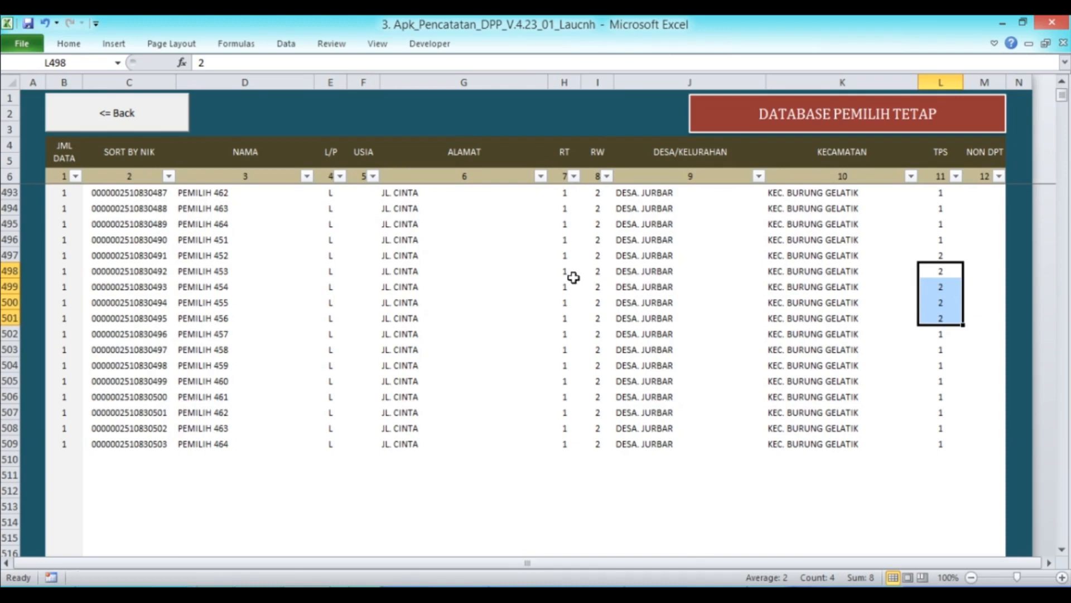
Set the RT of the copied PEMILIH 452 in row 497 to 2 and copy it to rows 498 through 501
click(565, 255)
text(2)
key(ctrl+Return)
key(ctrl+c)
key(Down)
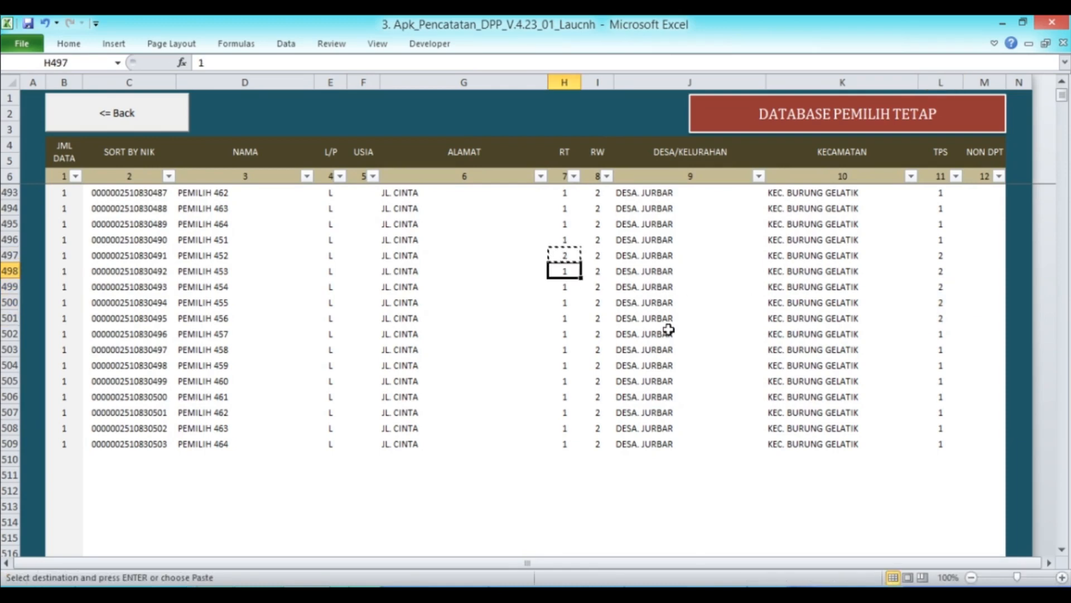
scroll(669, 330, down, 1)
key(shift+Down)
key(shift+Down)
key(shift+Down)
key(Return)
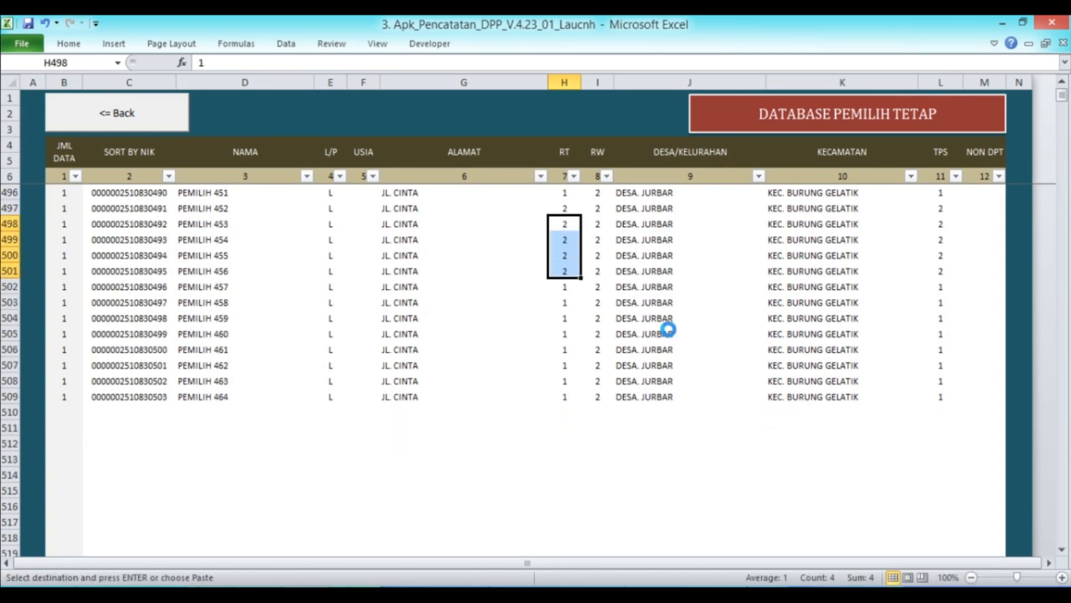
Set the RT of the copied PEMILIH 457 in row 502 to 3 and copy it to rows 503 through 509
text(3)
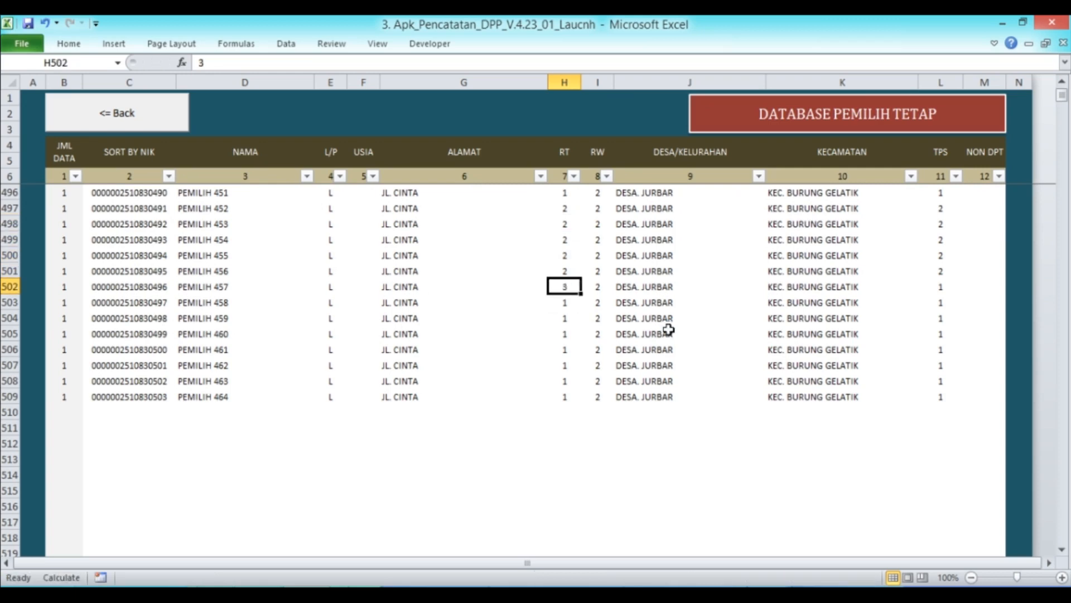
key(ctrl+Return)
key(ctrl+c)
key(Down)
key(shift+Down)
key(shift+Down)
key(shift+Down)
key(shift+Down)
key(shift+Down)
key(shift+Down)
key(Return)
Change the Alamat of the copied PEMILIH 452 in row 497 to JL. BANGET
key(Up)
key(Up)
key(Up)
key(Up)
key(Up)
key(Up)
key(Up)
key(Up)
key(Up)
key(Up)
key(Up)
key(Up)
key(Up)
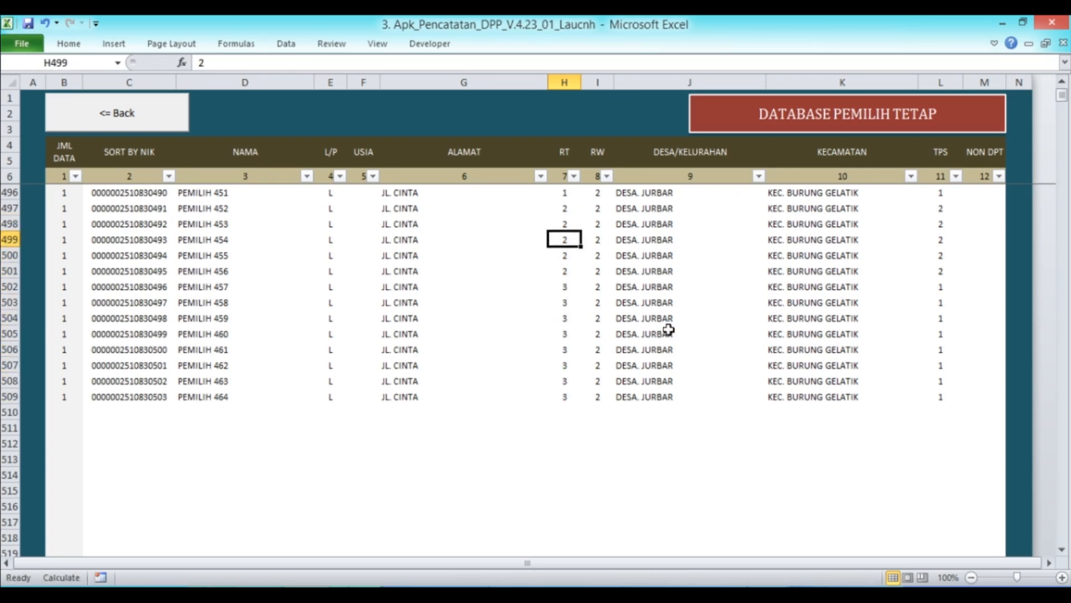
key(Left)
click(286, 63)
key(BackSpace)
key(BackSpace)
key(BackSpace)
key(BackSpace)
key(BackSpace)
text(BANGET)
key(ctrl+Return)
Copy the JL. BANGET address from row 497 to rows 498 through 501
key(ctrl+c)
key(Down)
key(shift+Down)
key(shift+Down)
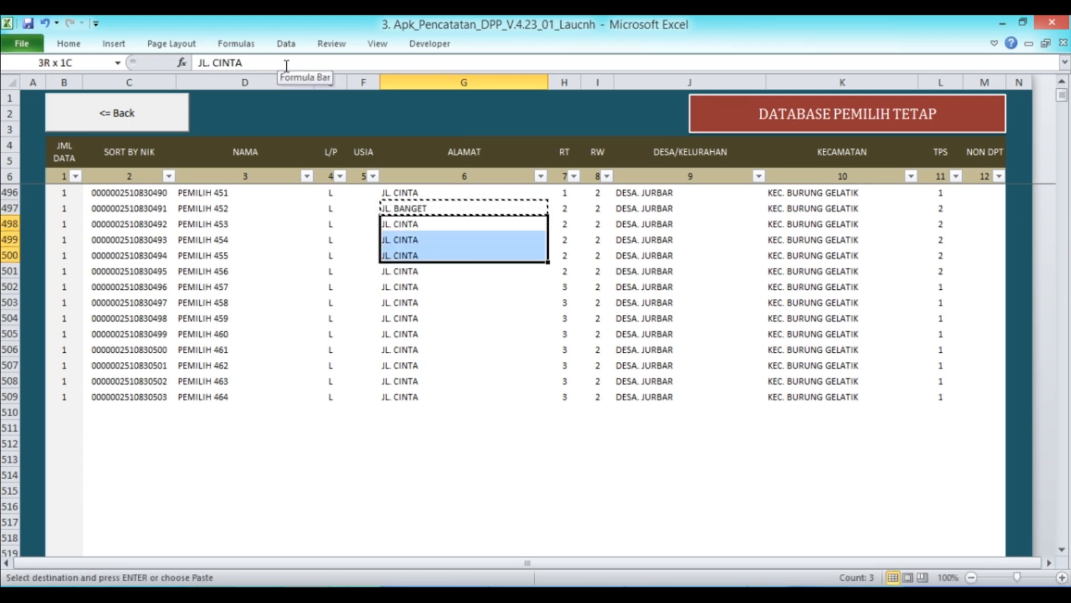
key(shift+Down)
key(Return)
Change the Alamat of the copied PEMILIH 457 in row 502 to JL. SEKALI
key(Down)
click(286, 62)
key(BackSpace)
key(BackSpace)
key(BackSpace)
key(BackSpace)
text(SEKALI)
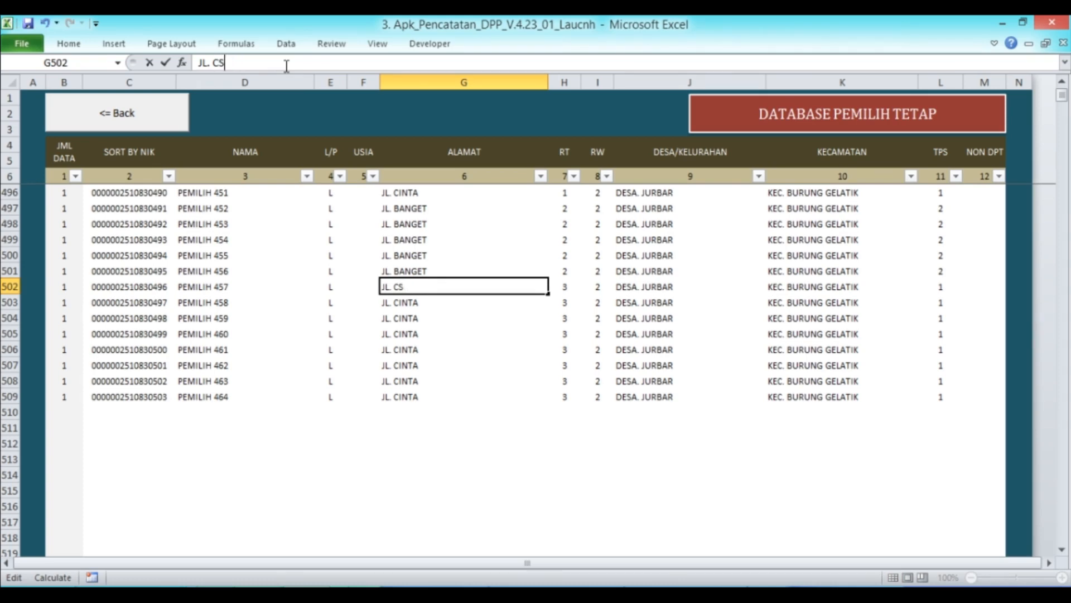
key(BackSpace)
key(BackSpace)
key(BackSpace)
key(BackSpace)
key(BackSpace)
key(BackSpace)
key(BackSpace)
text(SEKA)
key(ctrl+Return)
Copy the JL. SEKALI address from row 502 to rows 503 through 509
key(ctrl+c)
key(Down)
key(shift+Down)
key(shift+Down)
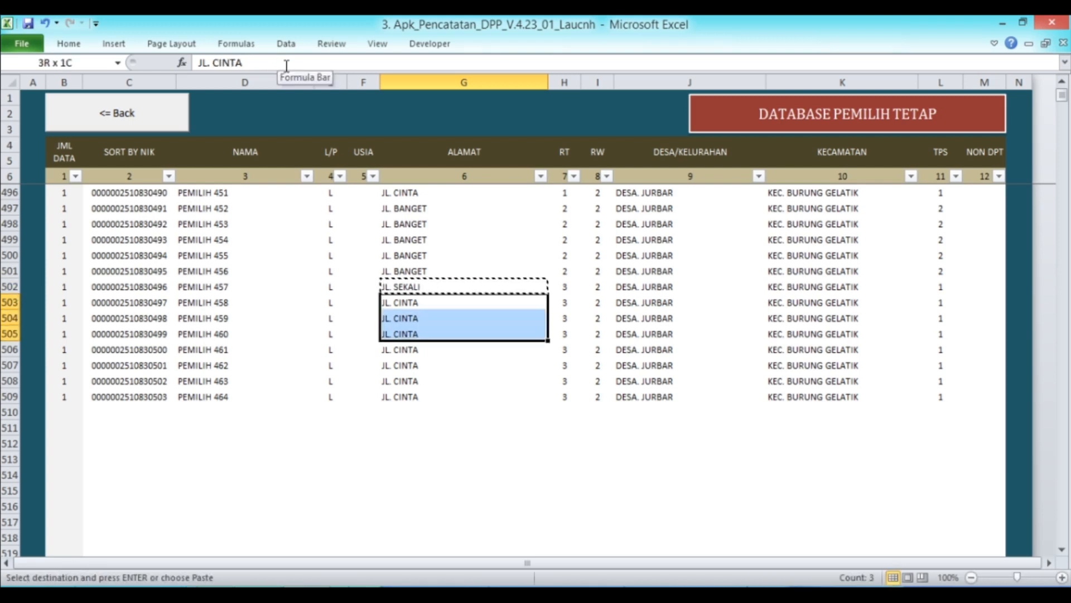
key(shift+Down)
key(shift+Down)
key(shift+Down)
key(shift+Down)
key(Return)
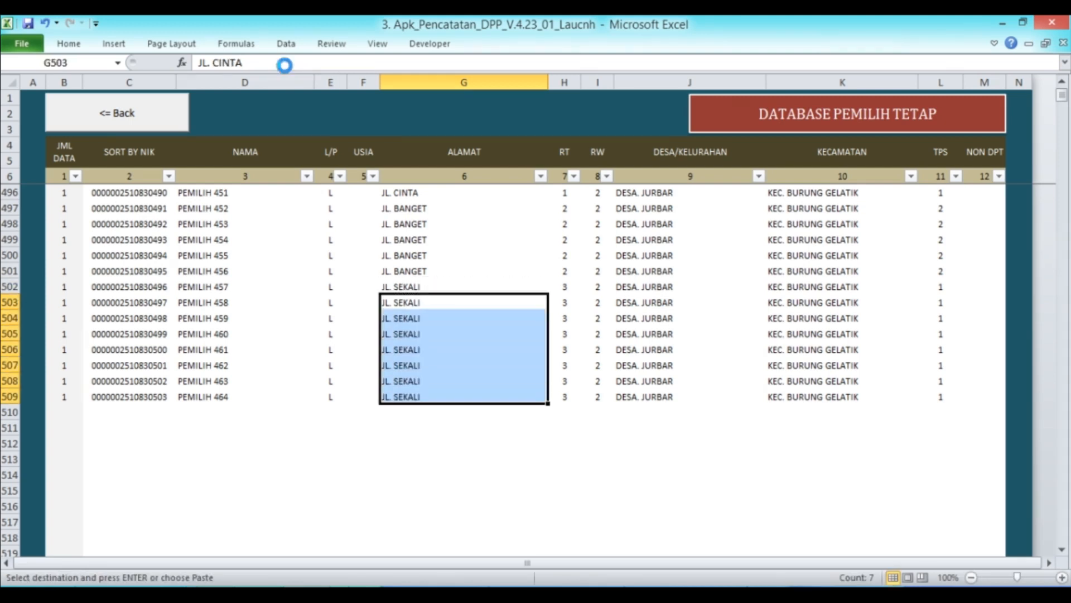
Set the TPS of the copied PEMILIH 457 in row 502 to 3
key(Up)
key(Right)
key(Right)
key(Right)
key(Right)
key(Right)
text(3)
key(ctrl+Return)
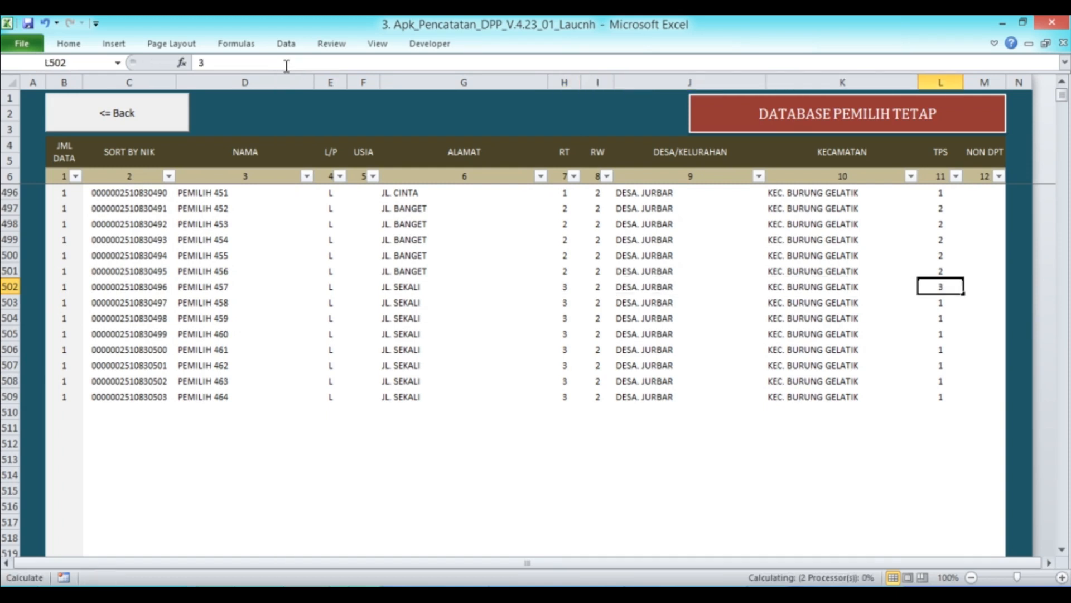
Copy TPS 3 from row 502 to rows 503 through 509
key(ctrl+c)
scroll(290, 72, down, 1)
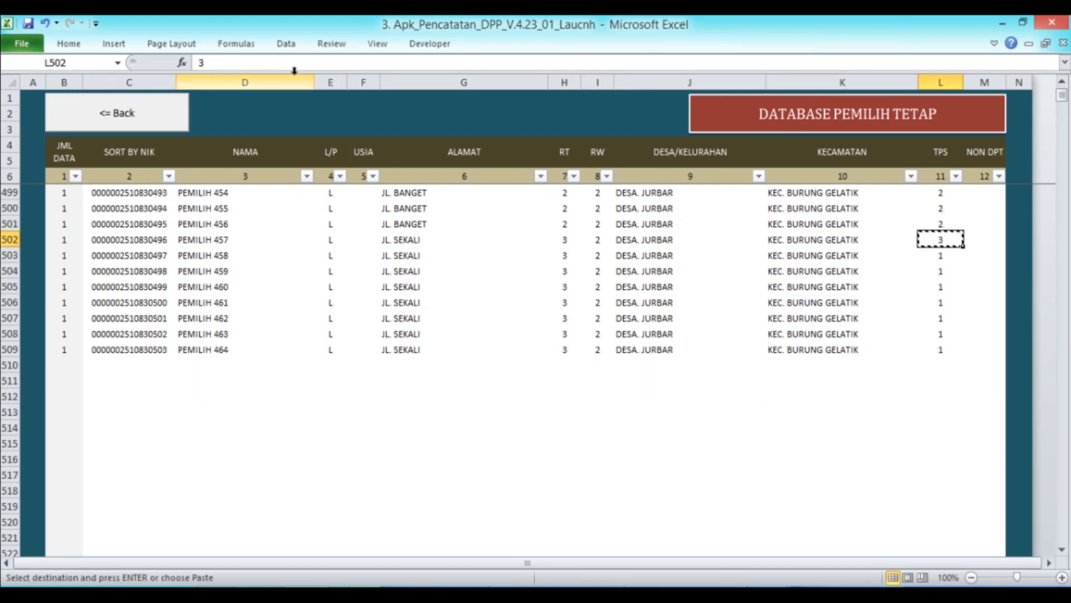
key(Down)
key(shift+Down)
key(shift+Down)
key(shift+Down)
key(shift+Down)
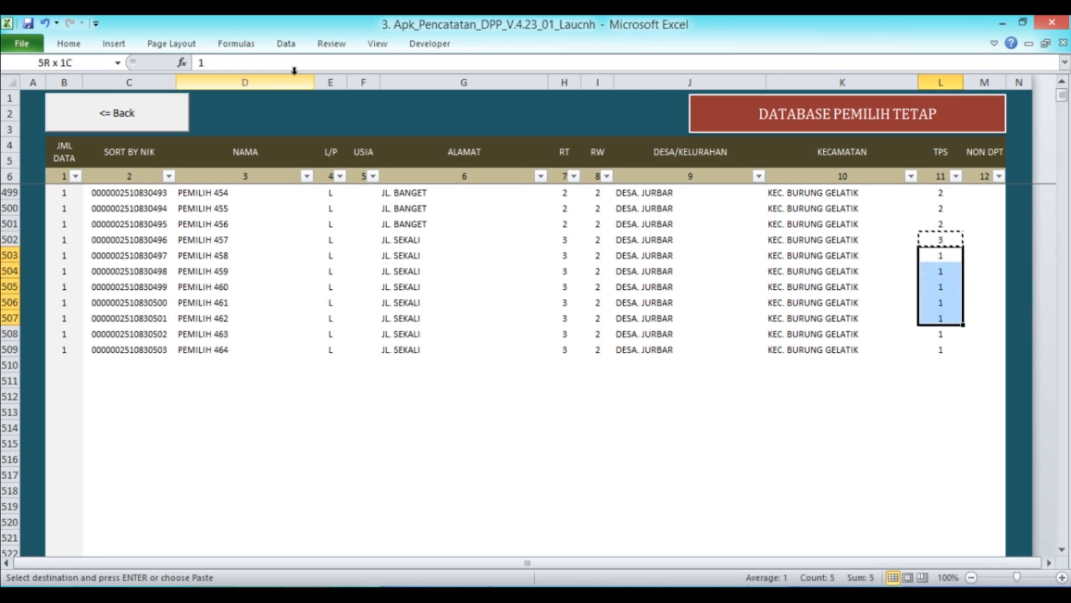
scroll(293, 78, up, 3)
key(shift+Down)
key(shift+Down)
key(Return)
click(501, 363)
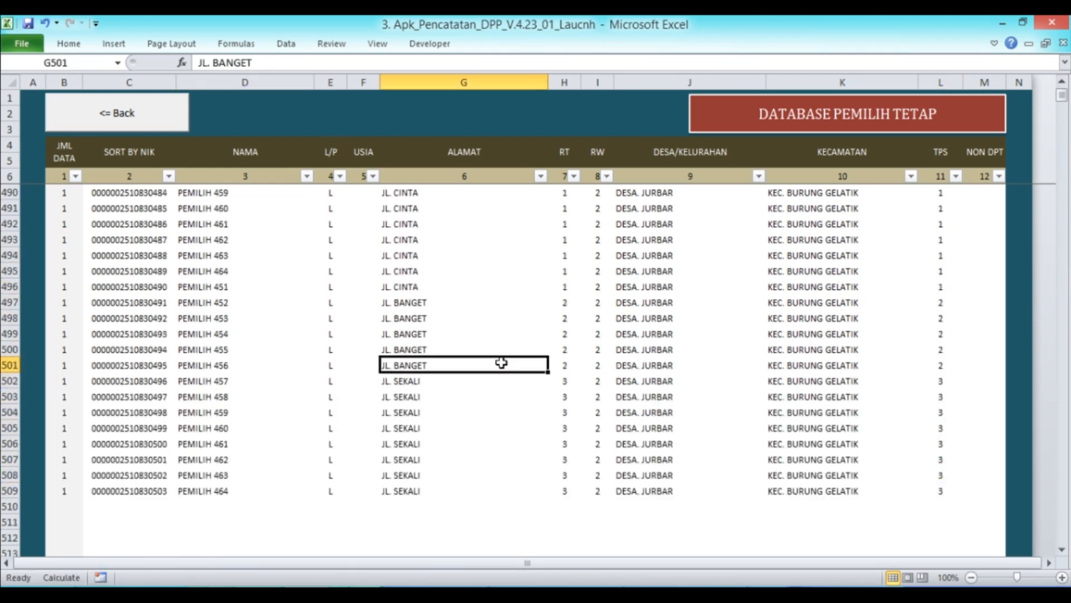
Review the added voters in the permanent database and open the Ketua Koordinator list
scroll(280, 331, up, 7)
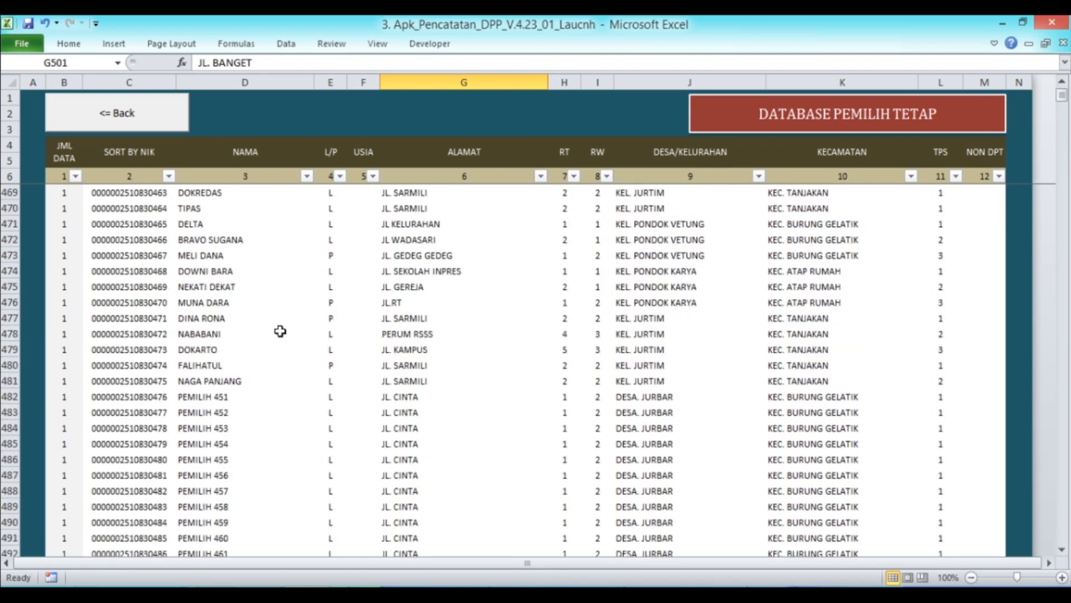
scroll(280, 332, up, 6)
scroll(281, 335, down, 9)
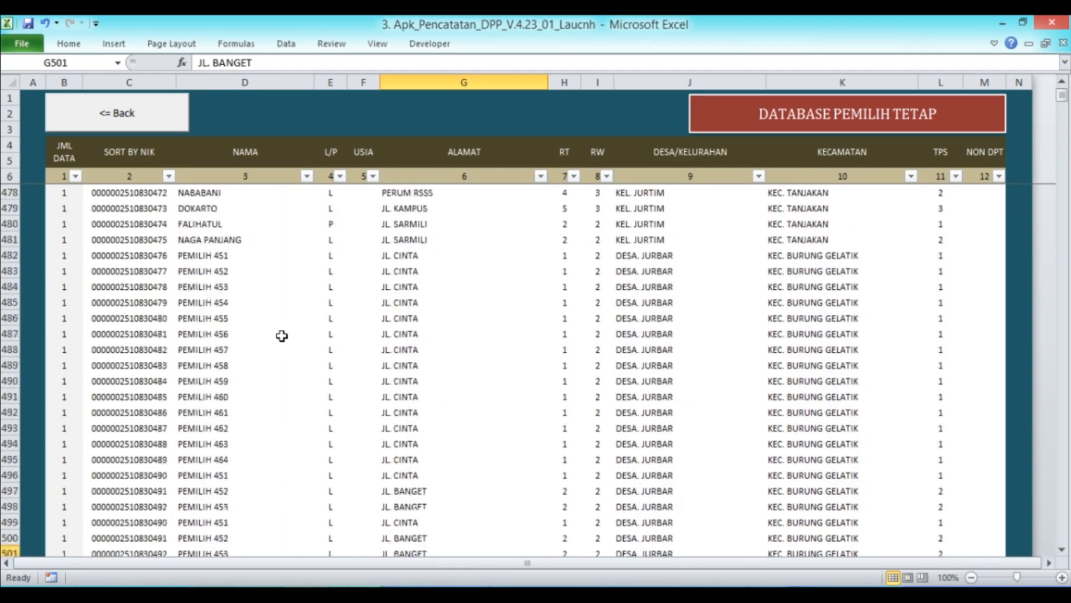
scroll(282, 335, down, 4)
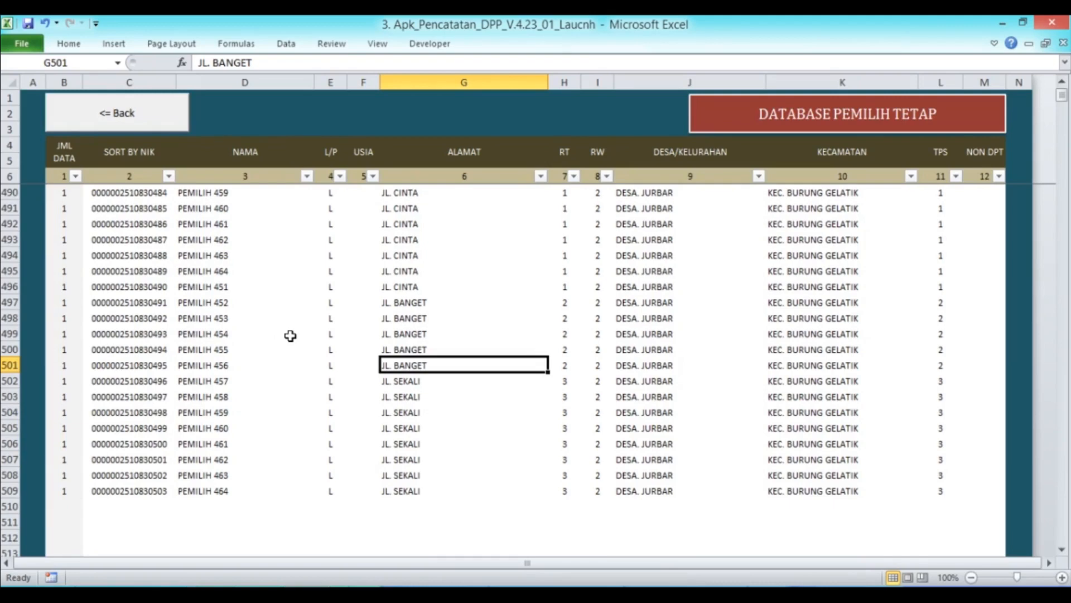
scroll(283, 335, up, 1)
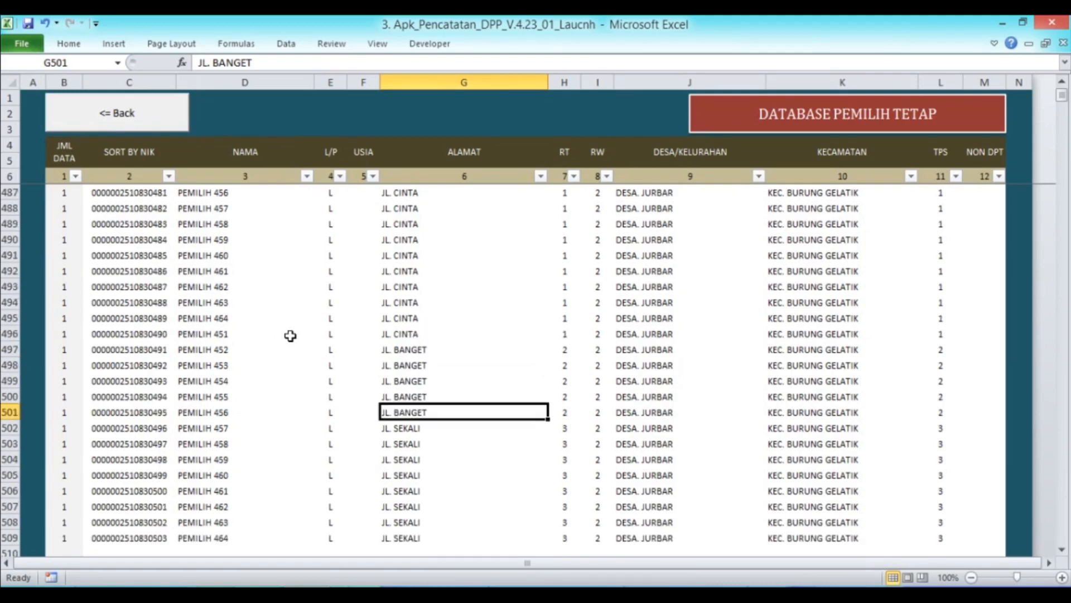
click(124, 124)
click(396, 255)
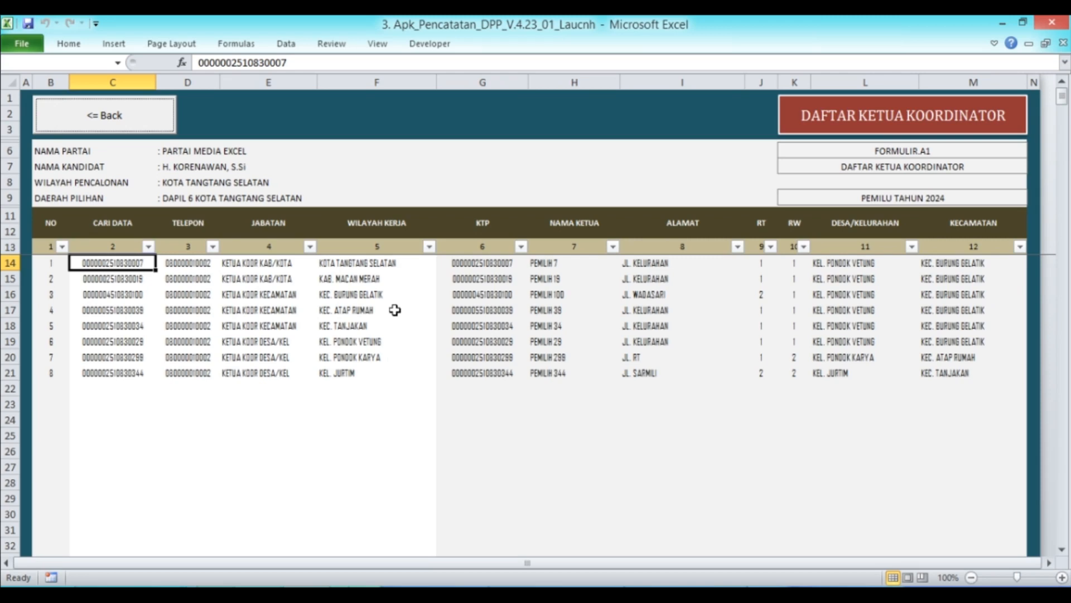
Return to the permanent voter database and copy the NIK of PEMILIH 451 in row 482
click(67, 124)
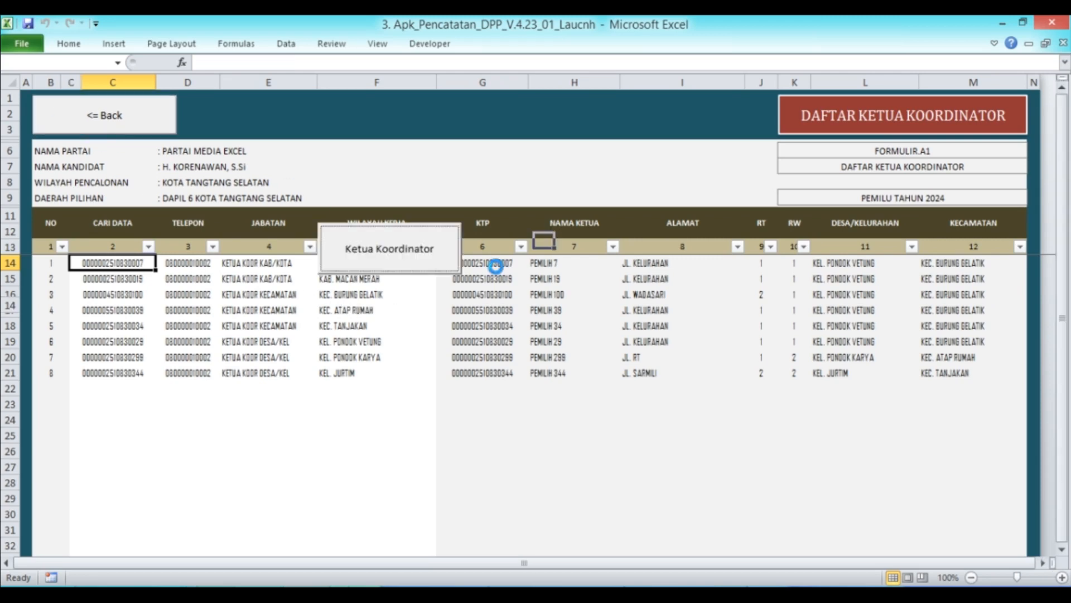
click(272, 270)
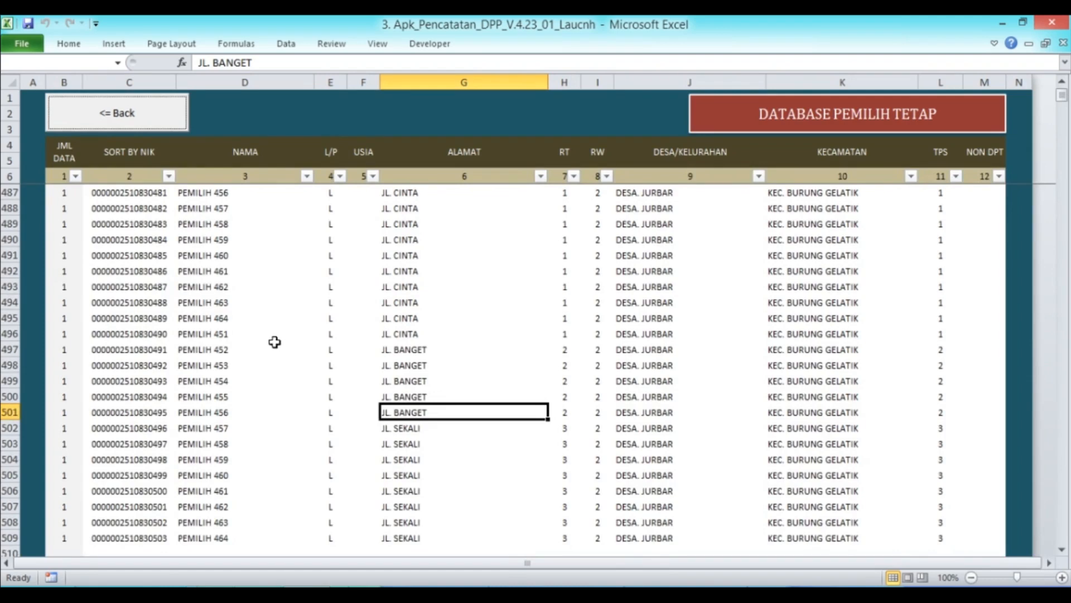
scroll(294, 333, down, 1)
scroll(295, 333, up, 3)
scroll(295, 333, up, 1)
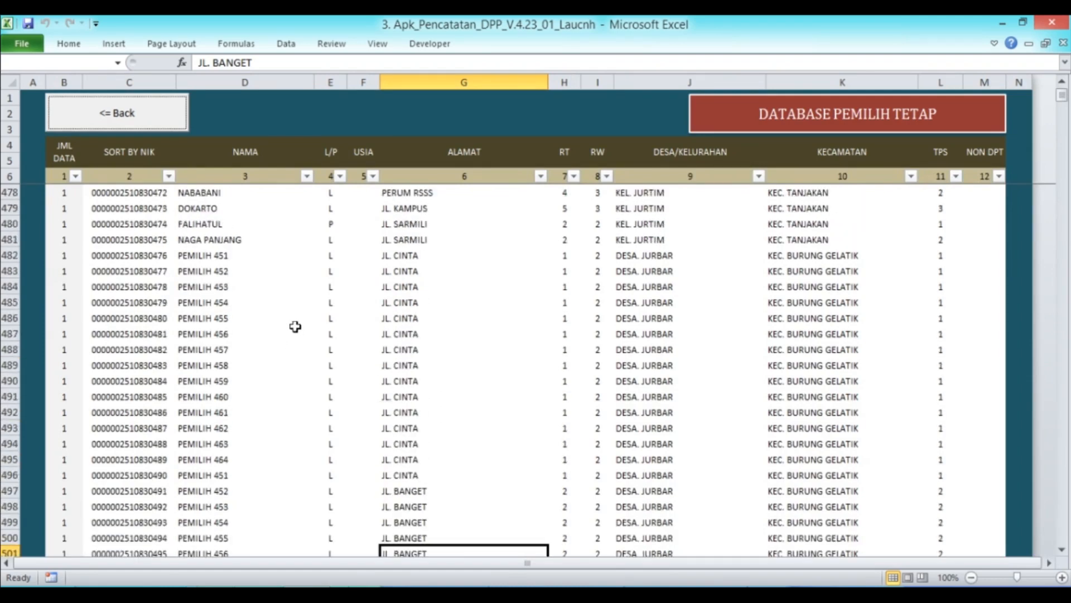
click(140, 260)
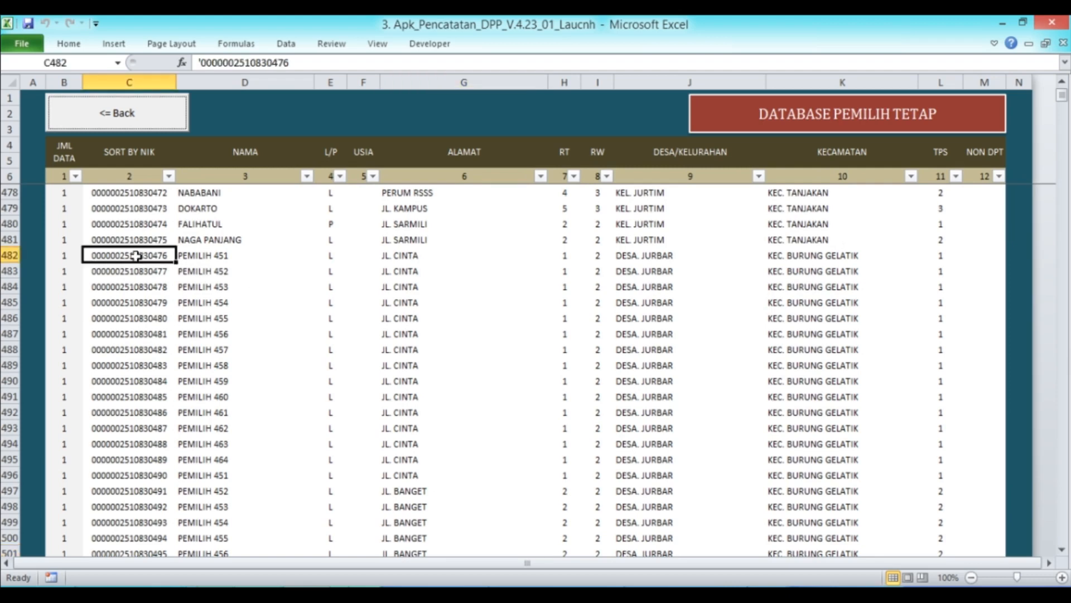
right_click(141, 260)
click(167, 282)
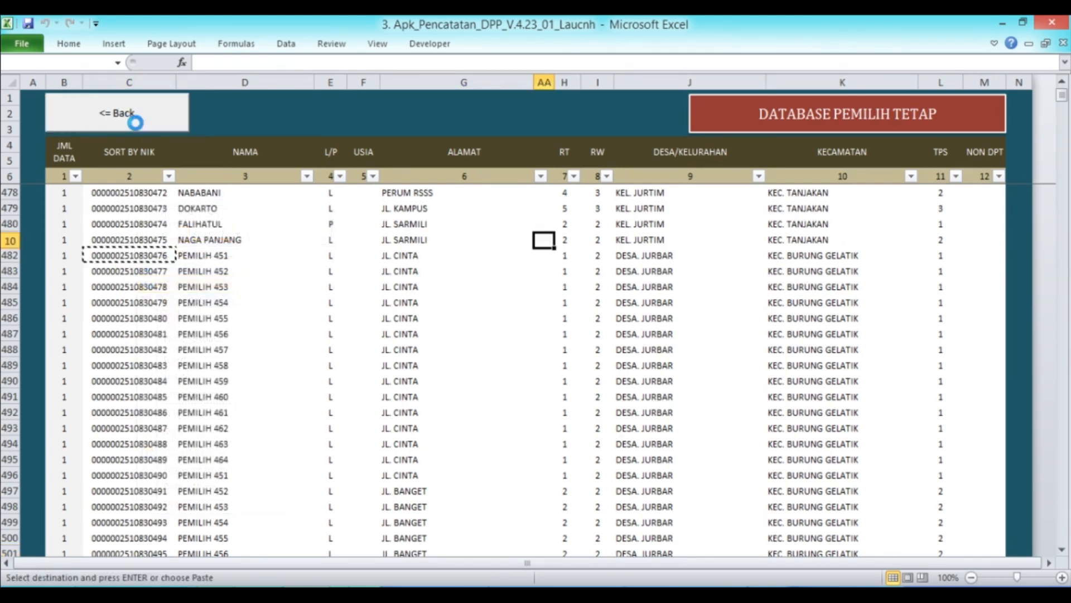
Open the Ketua Koordinator list and paste the copied NIK as a value into Cari Data of the first empty row, below entry 8
click(125, 112)
click(424, 266)
click(90, 394)
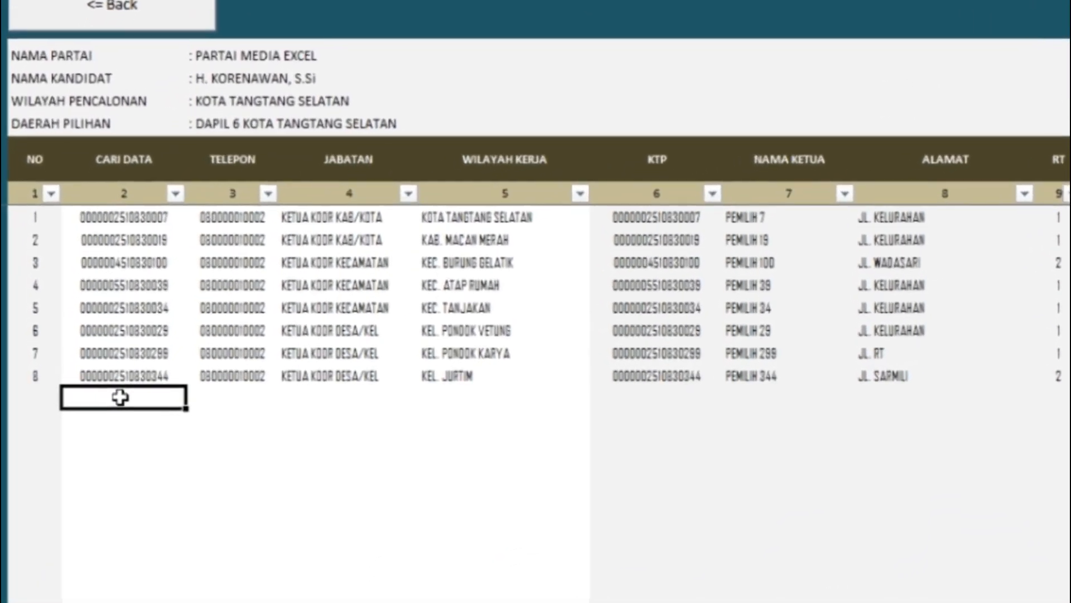
right_click(110, 396)
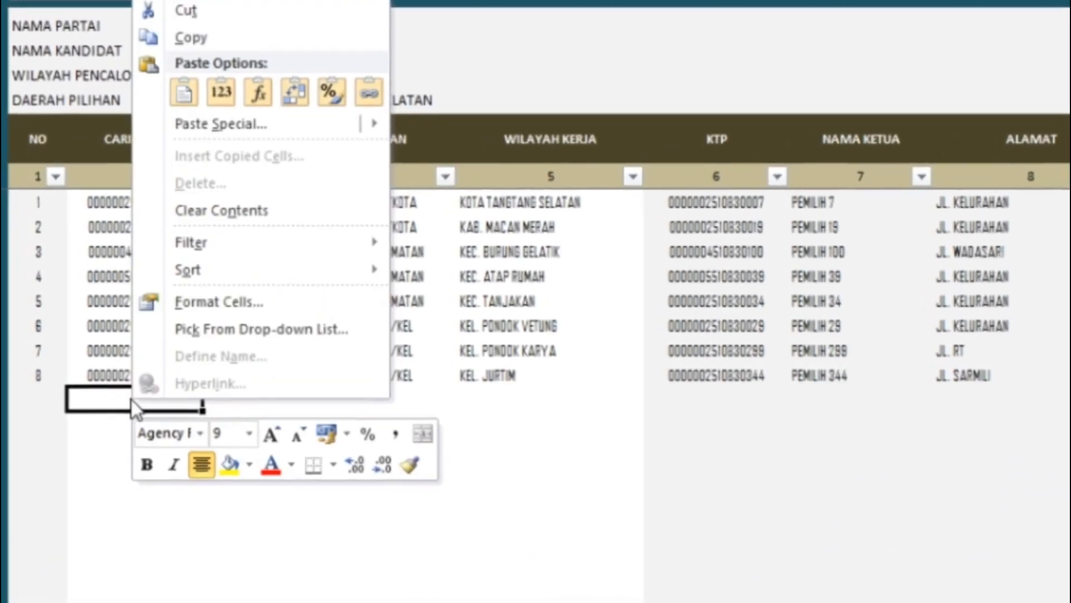
click(215, 103)
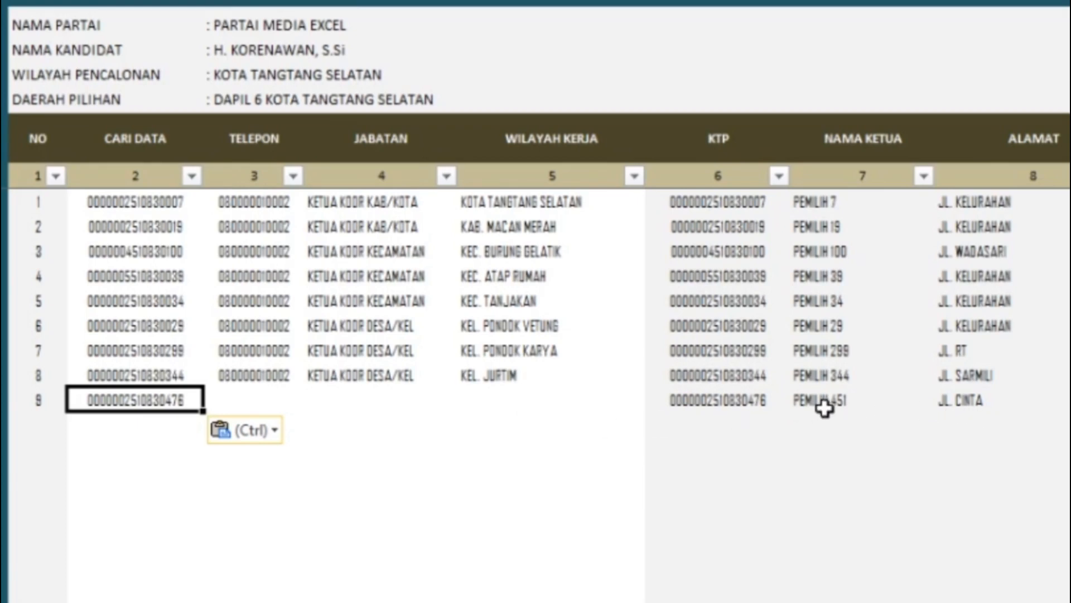
Copy the phone number, Jabatan and Wilayah Kerja of coordinator entry 8 to entry 9
scroll(880, 404, down, 2)
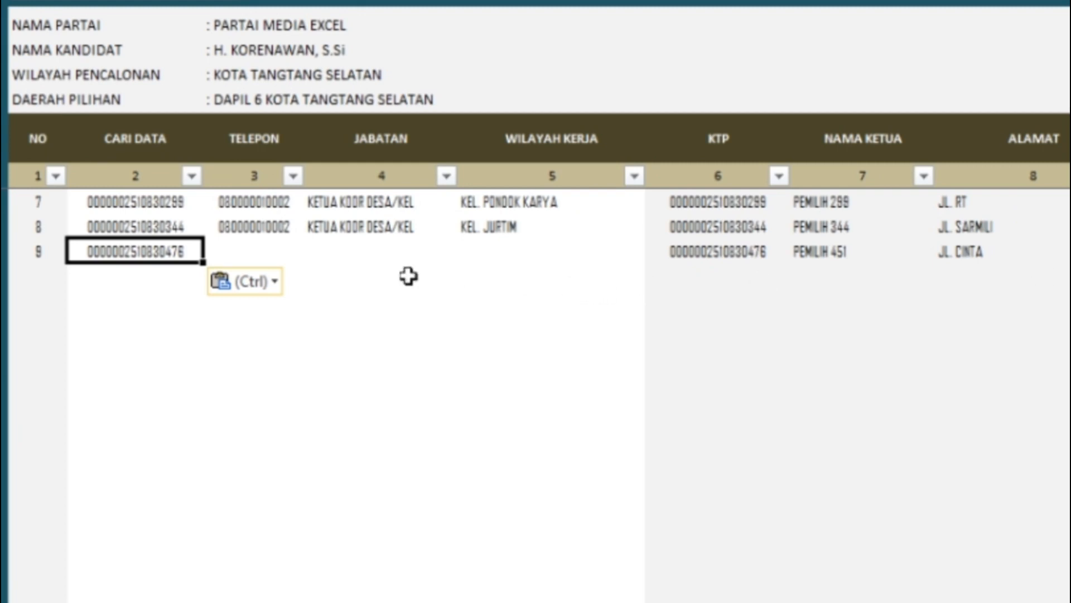
click(263, 227)
key(shift+Right)
key(shift+Right)
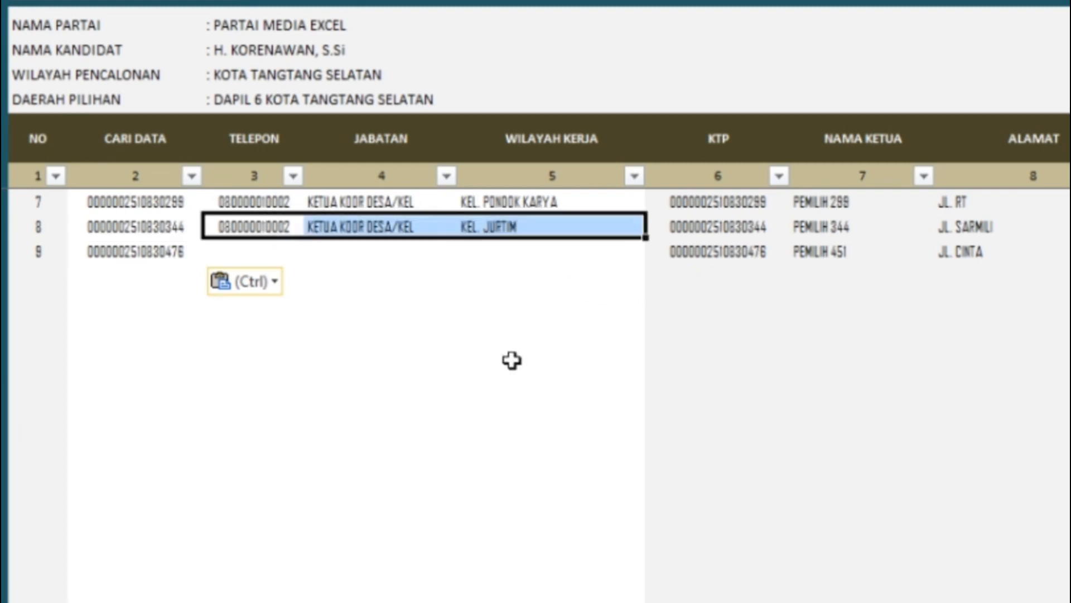
key(ctrl+c)
key(Down)
key(shift+Right)
key(shift+Right)
key(Return)
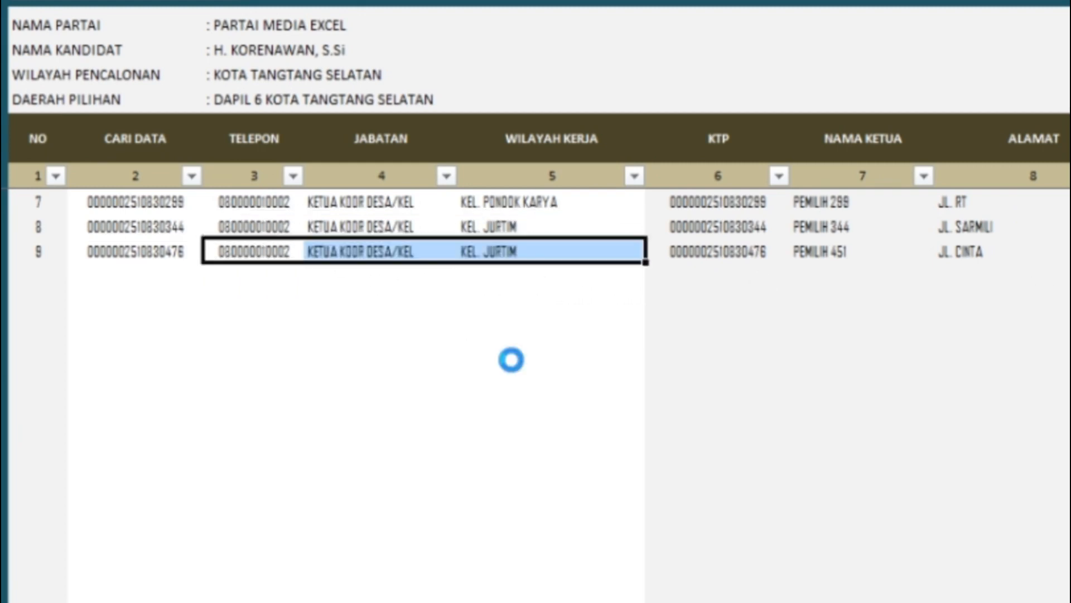
Set the Wilayah Kerja of coordinator entry 9, PEMILIH 451, to DESA. JURBAR
key(Left)
key(Right)
key(Right)
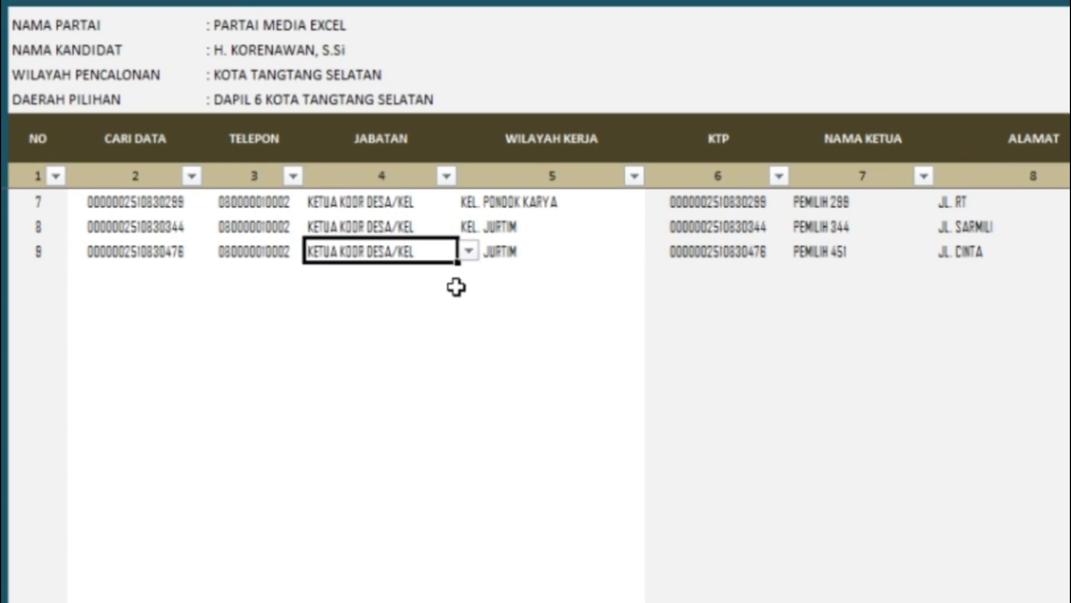
click(548, 256)
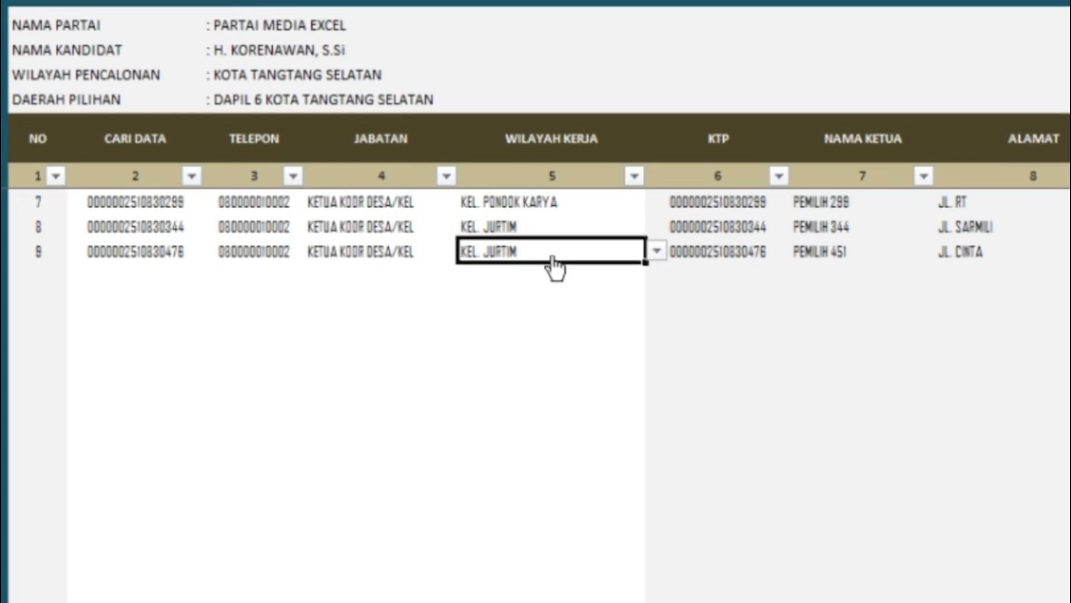
click(657, 252)
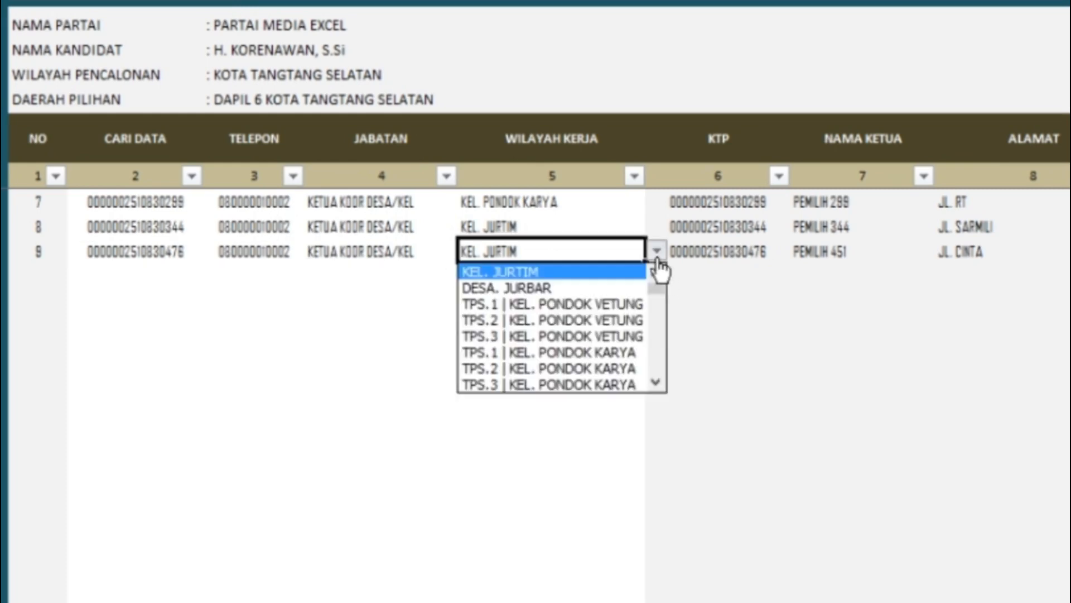
click(576, 289)
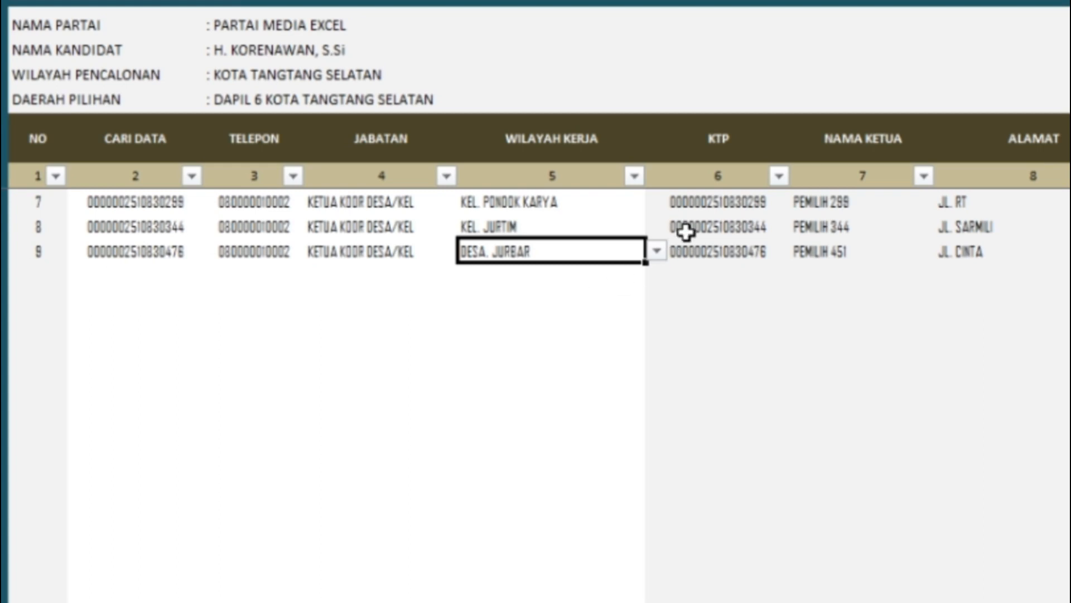
Look through the available Wilayah Kerja options for coordinator entry 9, from the city level to the TPS areas, keeping its current choice
click(656, 252)
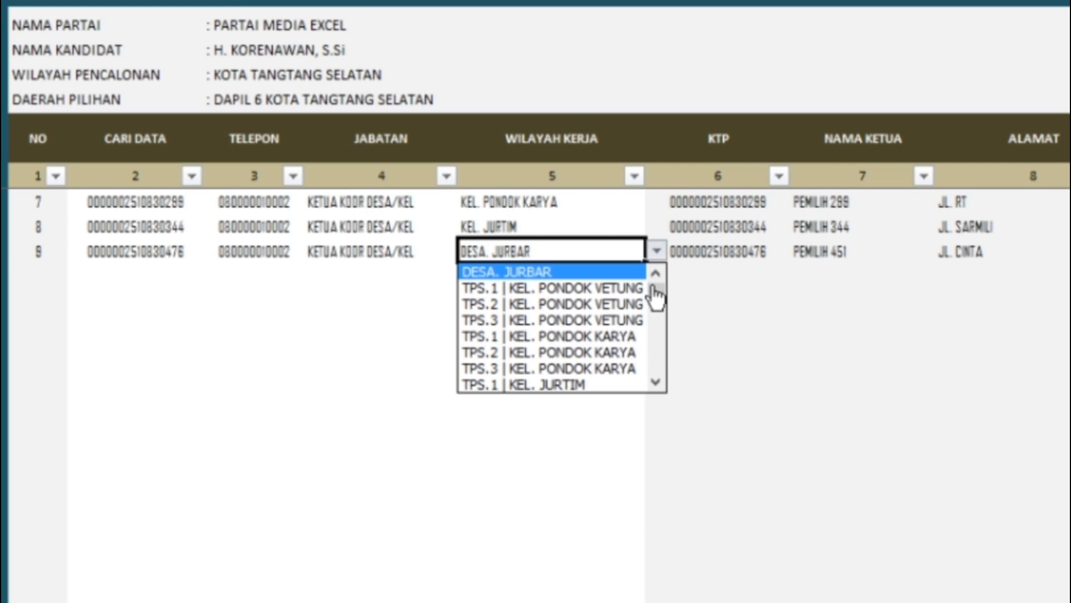
click(655, 273)
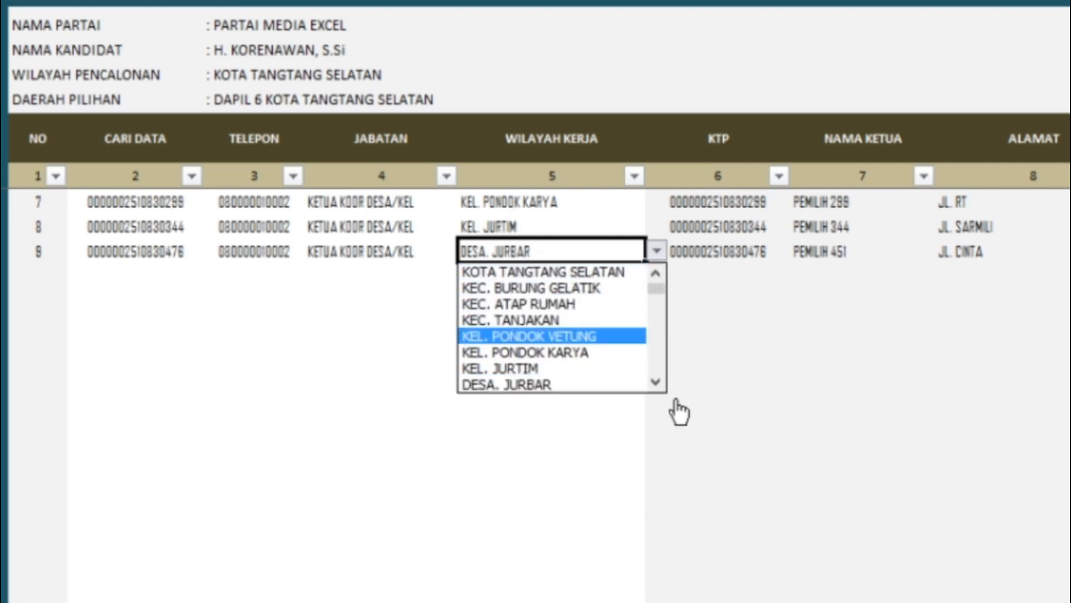
click(657, 384)
click(657, 384)
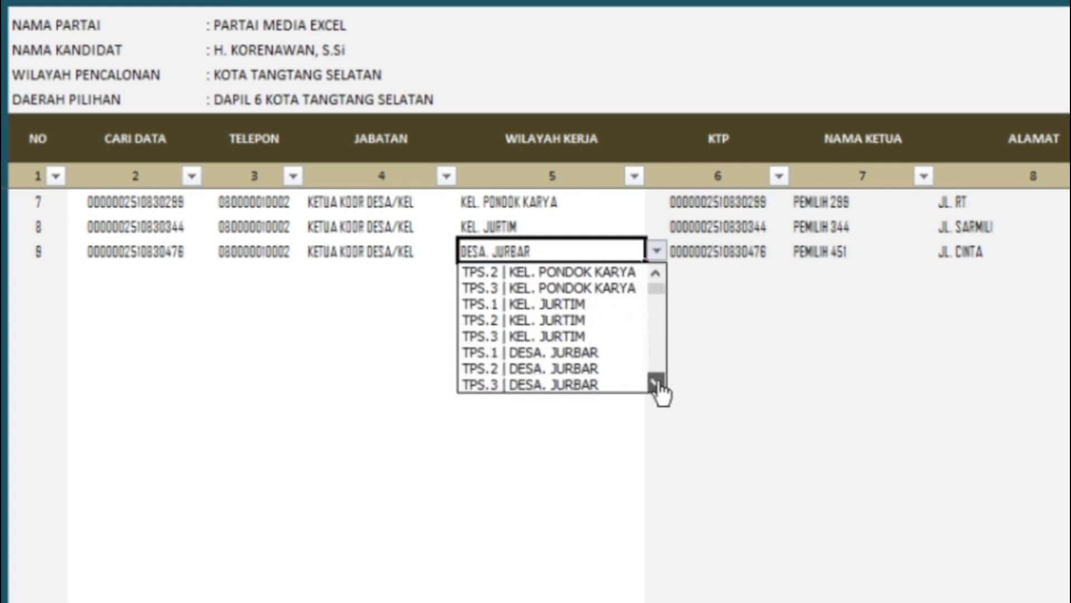
click(657, 384)
click(657, 272)
key(Escape)
click(490, 347)
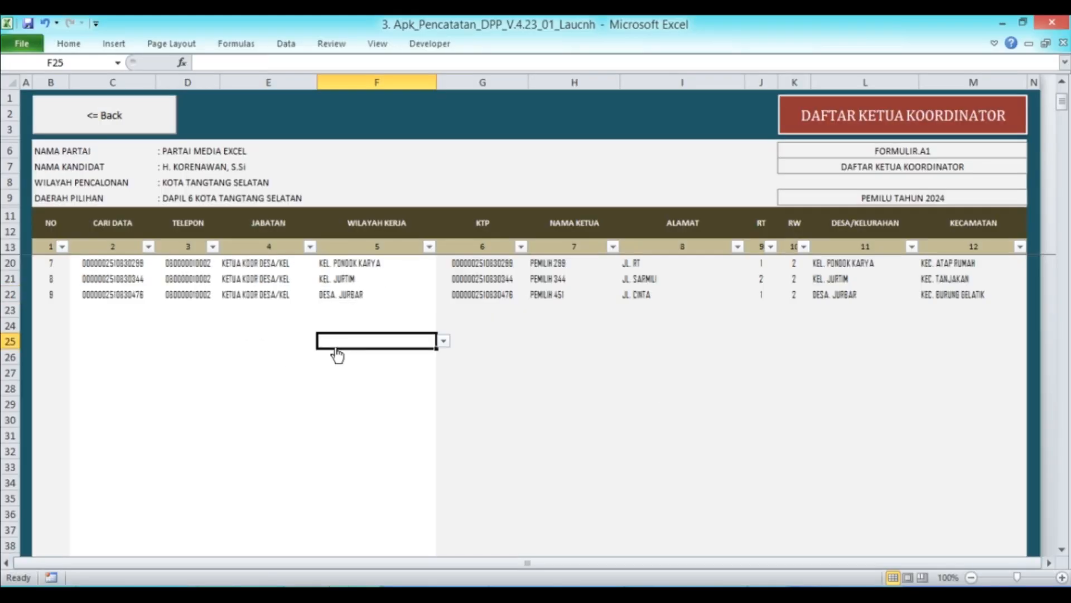
Copy the Cari Data NIK of coordinator entry 9, PEMILIH 451, in row 22
scroll(337, 355, up, 2)
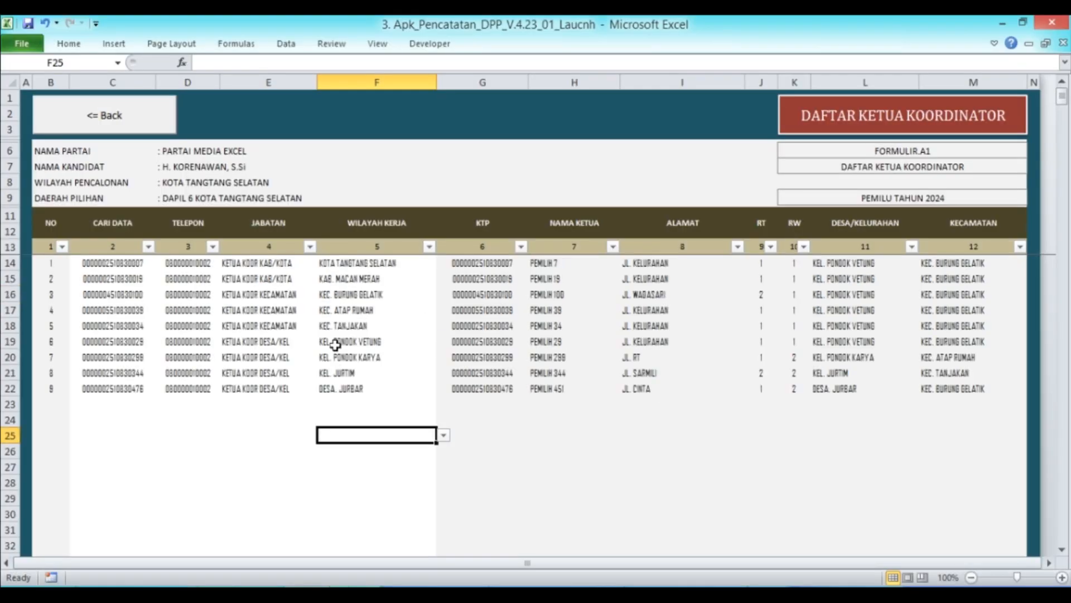
click(140, 387)
right_click(141, 387)
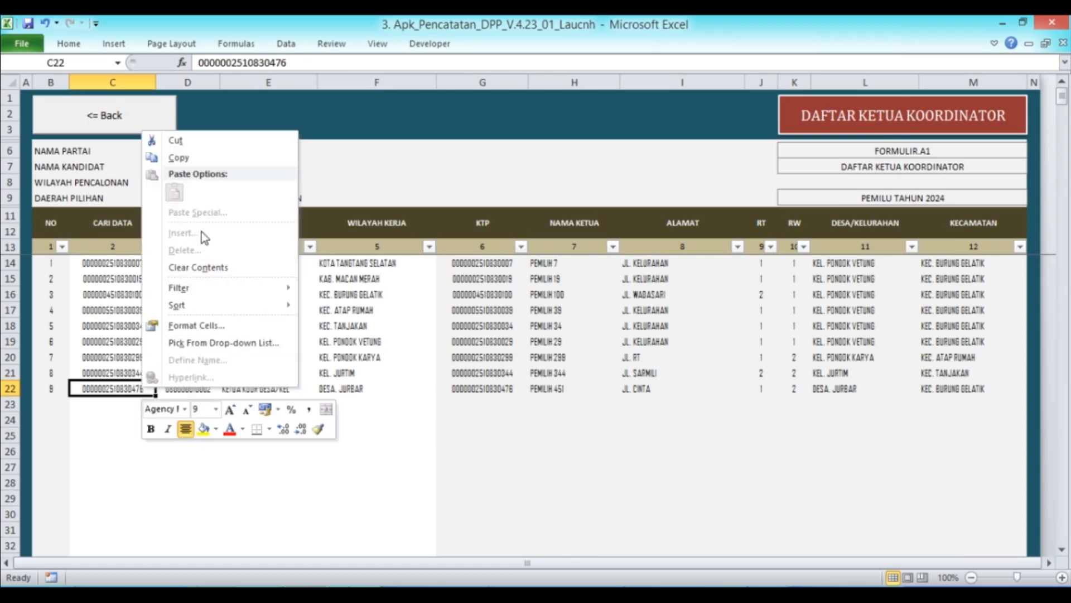
click(207, 162)
Open the Anggota Koordinator list and paste the copied NIK as a value into Cari Data of the first empty row, below entry 11
click(118, 129)
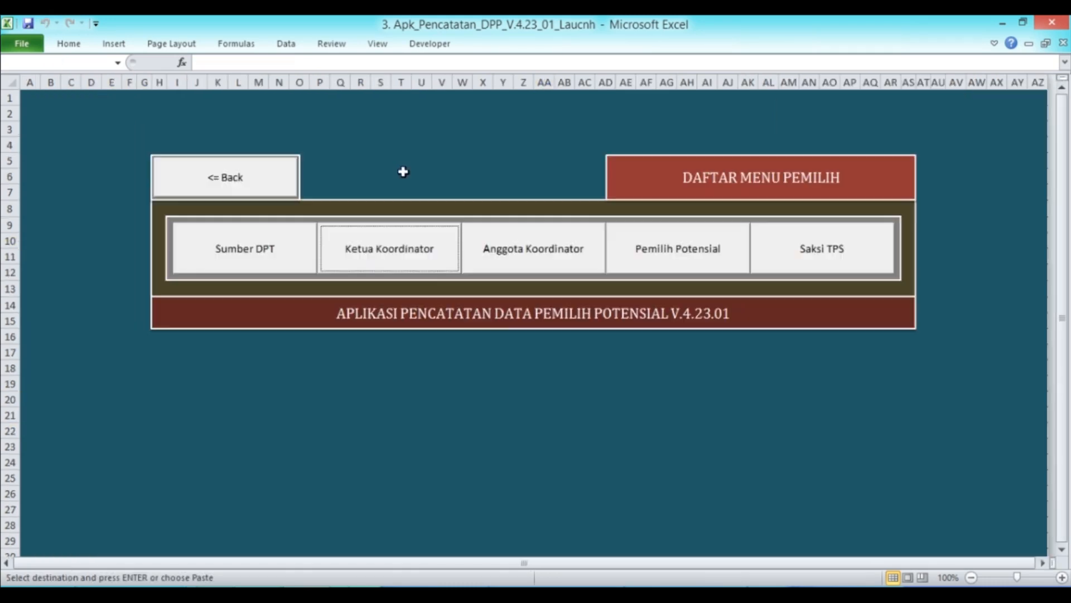
click(521, 256)
scroll(100, 356, down, 2)
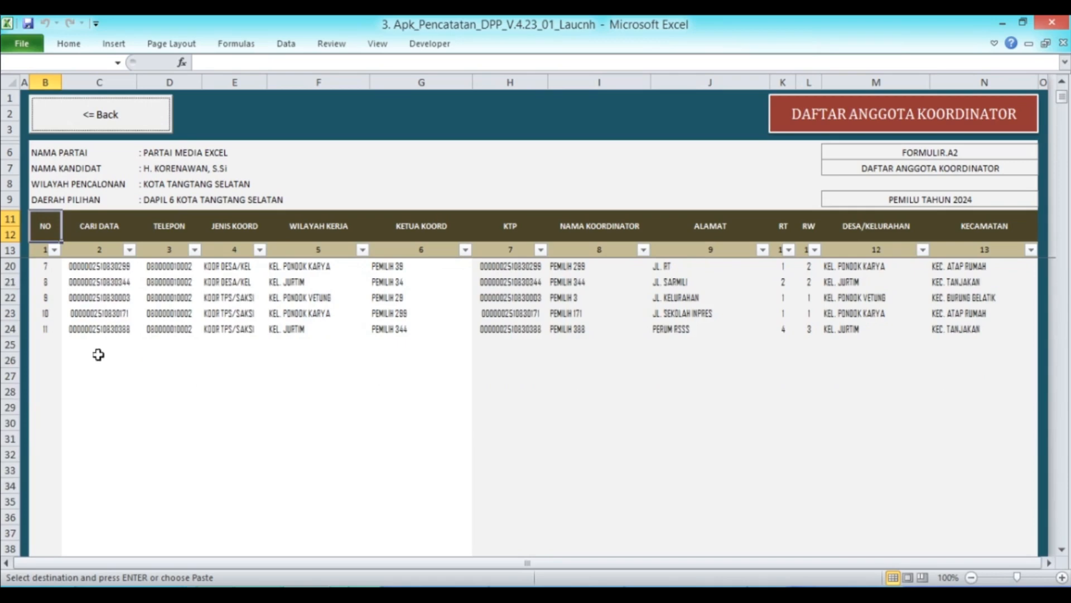
right_click(98, 342)
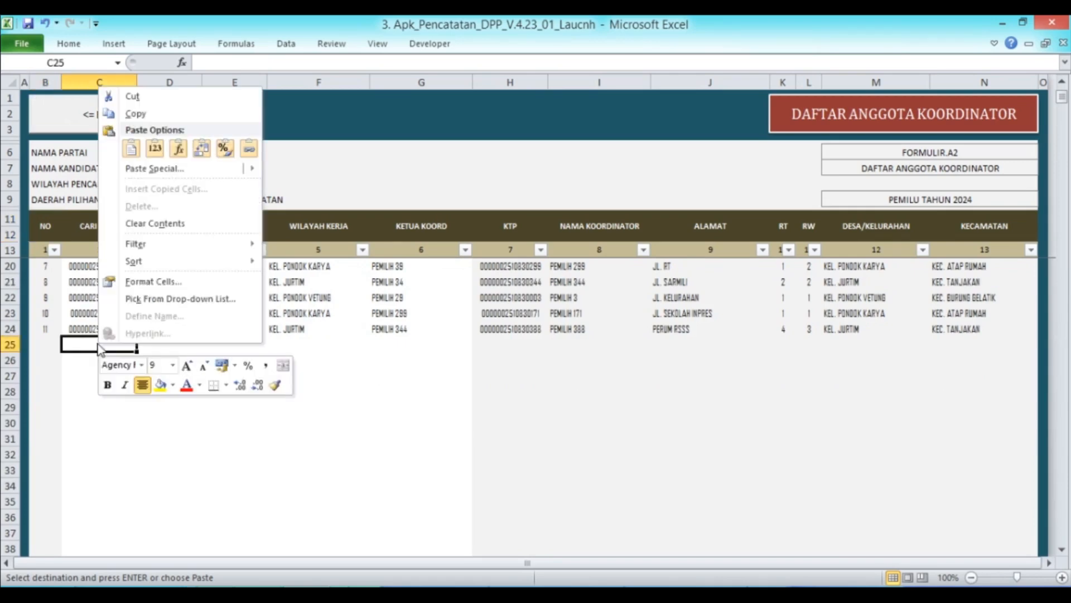
click(159, 149)
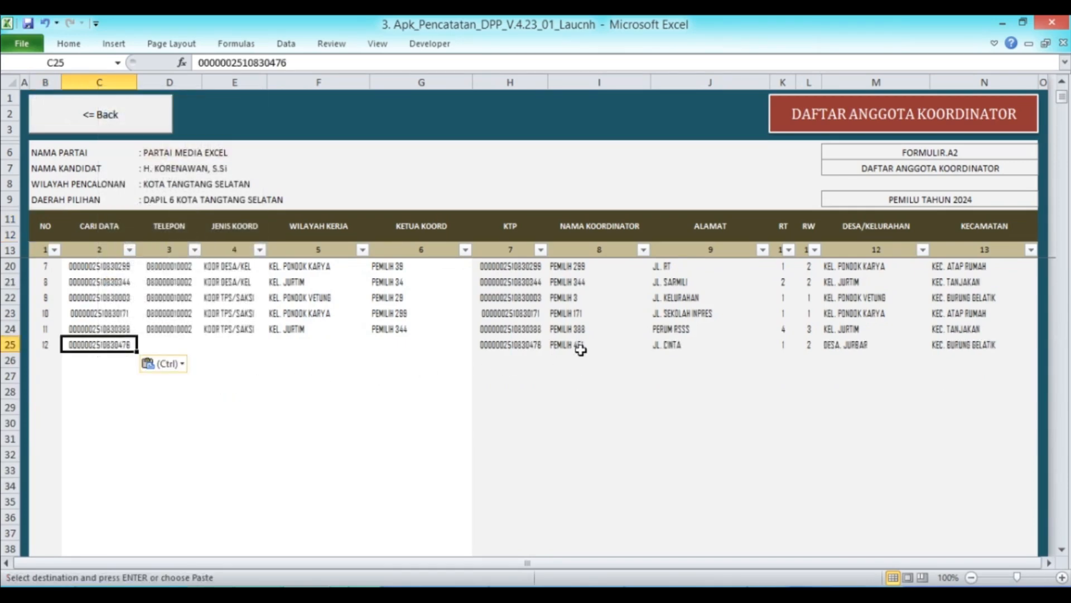
Copy the phone number, Jenis Koord, Wilayah Kerja and Ketua Koord of member entry 11 to entry 12
click(173, 341)
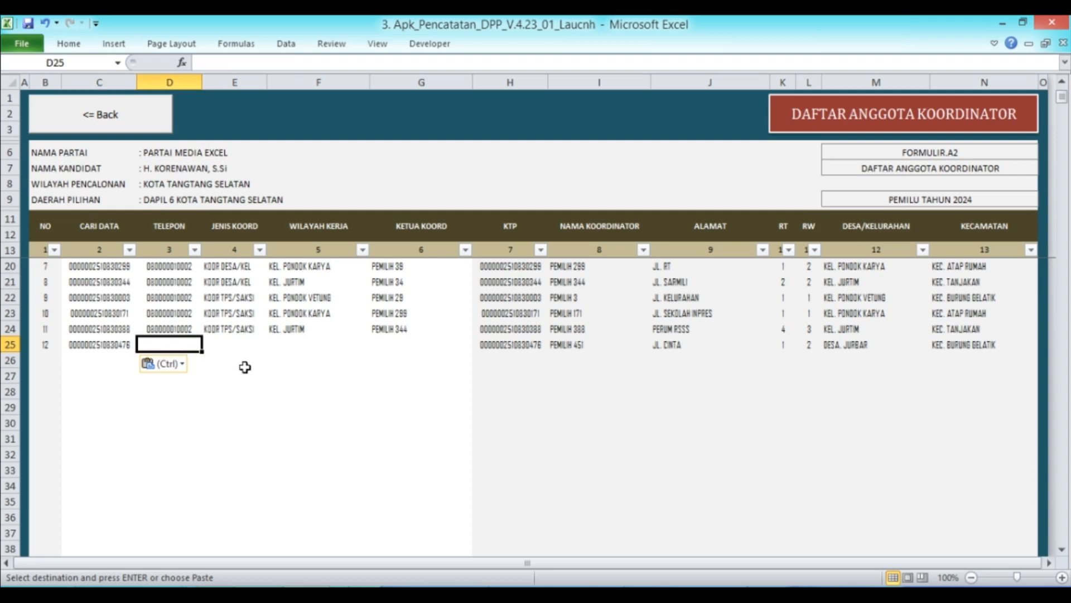
key(Up)
key(shift+Right)
key(shift+Right)
key(shift+Right)
key(ctrl+c)
key(Down)
key(shift+Right)
key(shift+Right)
key(shift+Right)
key(Return)
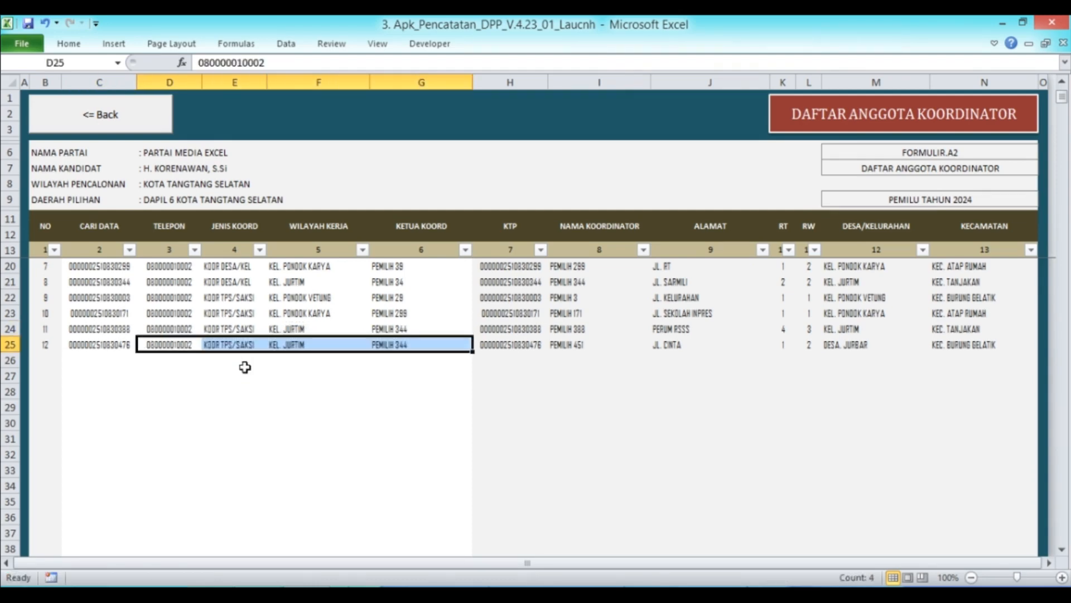
Set member entry 12's Jenis Koord to KOOR DESA/KEL and its Wilayah Kerja to DESA. JURBAR
key(Left)
key(Right)
key(Right)
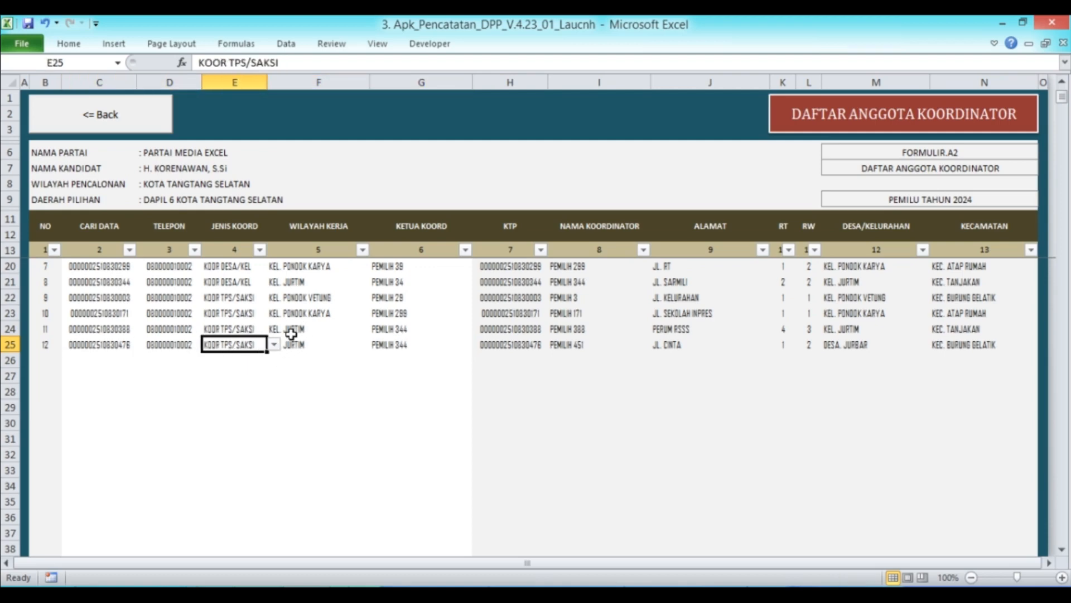
click(274, 346)
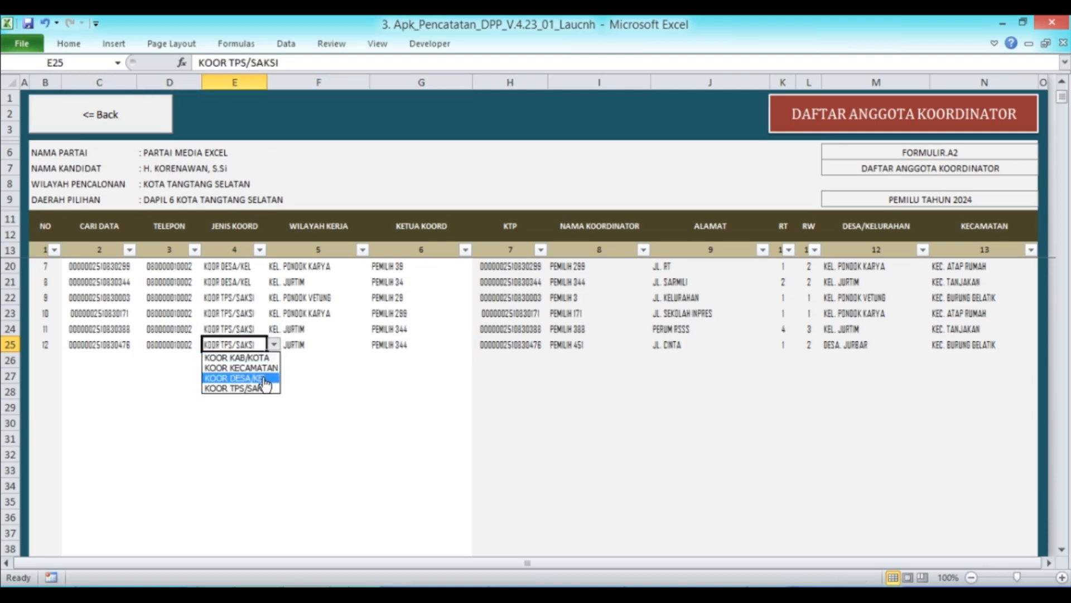
click(262, 378)
click(304, 348)
click(375, 346)
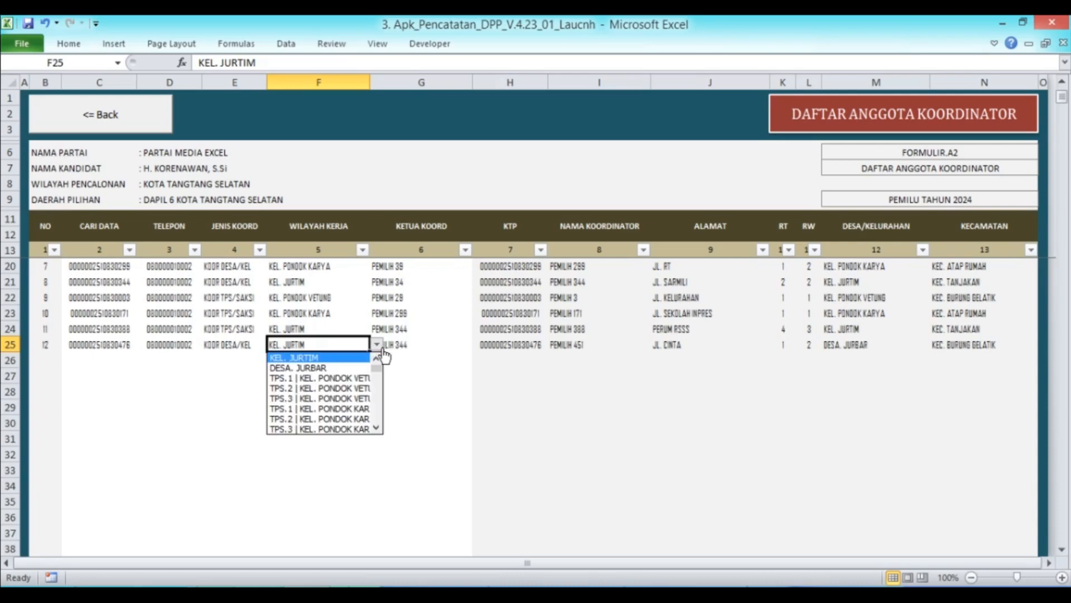
click(348, 367)
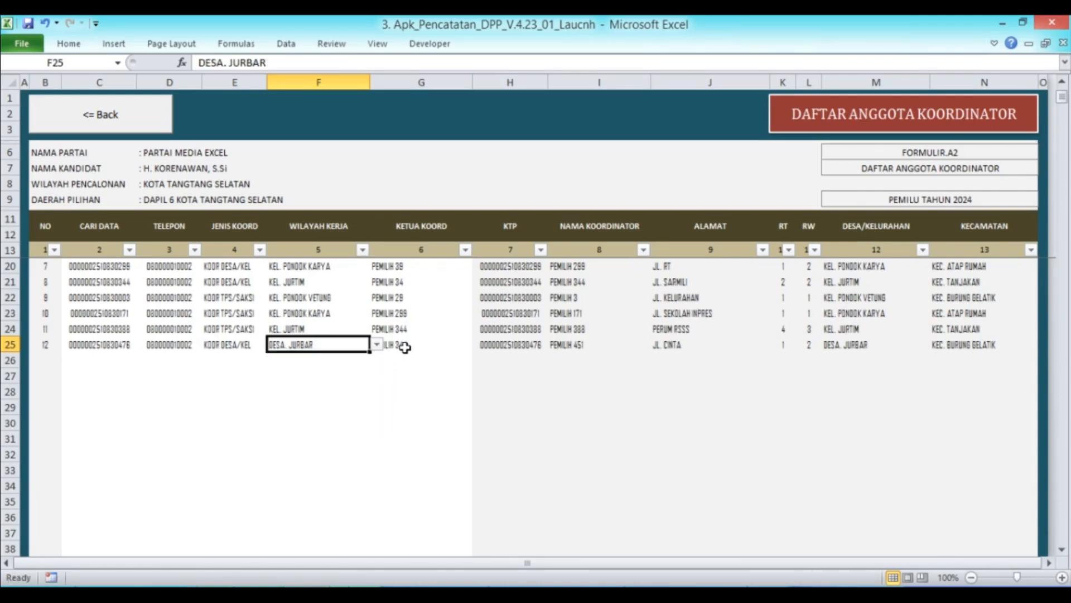
Set the Ketua Koord of member entry 12 to PEMILIH 451
click(404, 347)
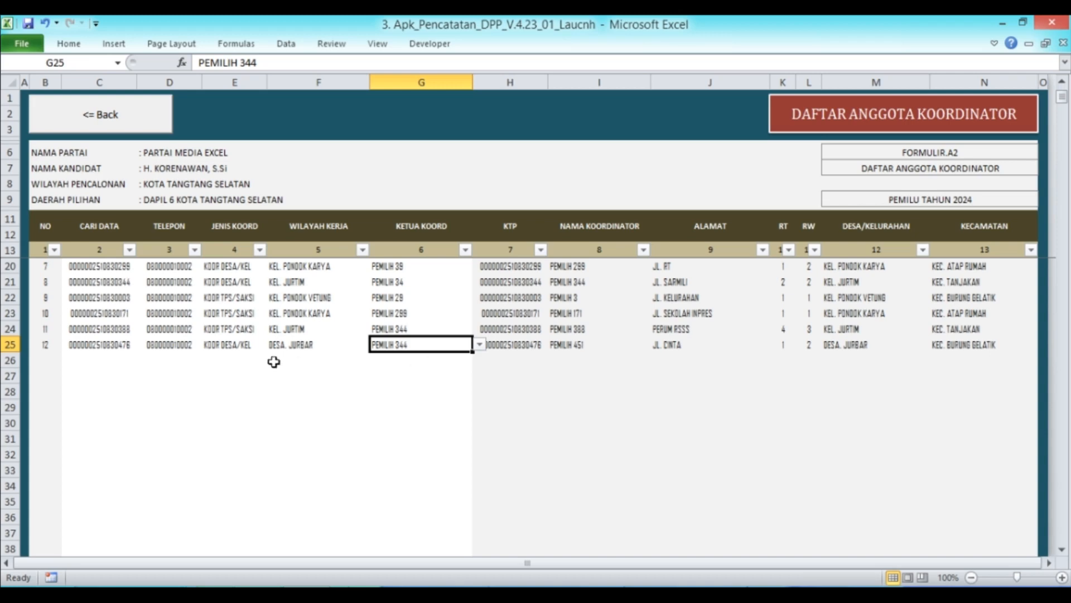
click(479, 345)
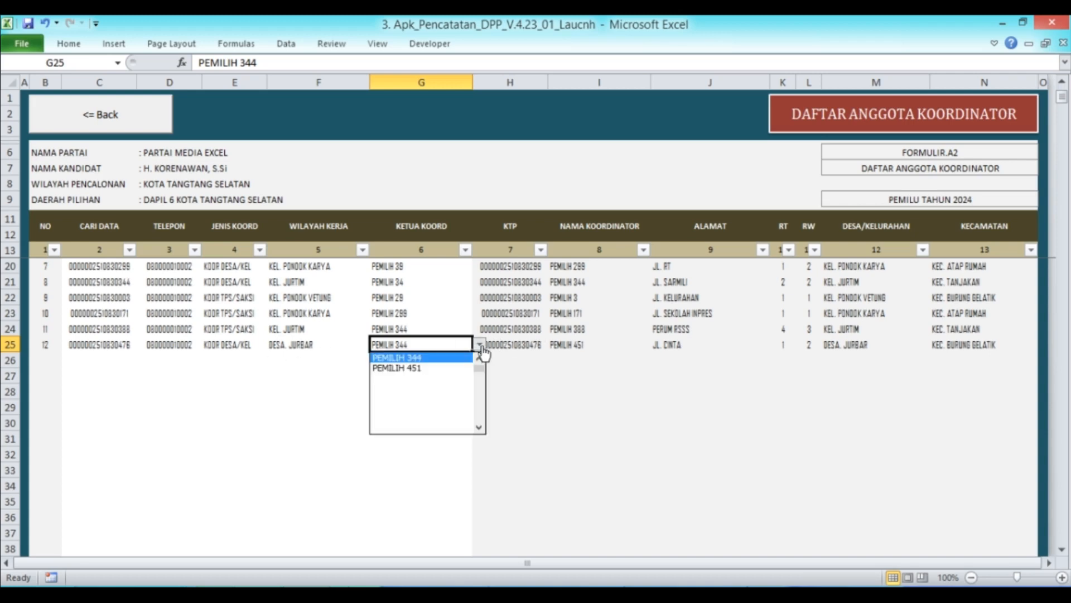
click(444, 368)
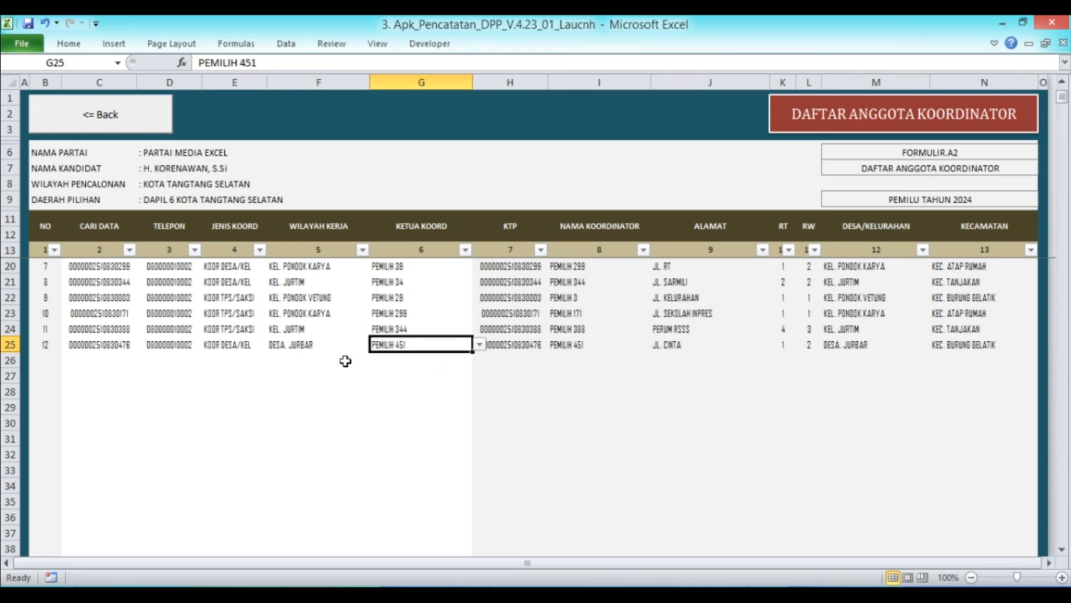
Change the Ketua Koord of member entry 12 to PEMILIH 7 and compare it with the entry's Nama Koordinator
scroll(413, 377, up, 2)
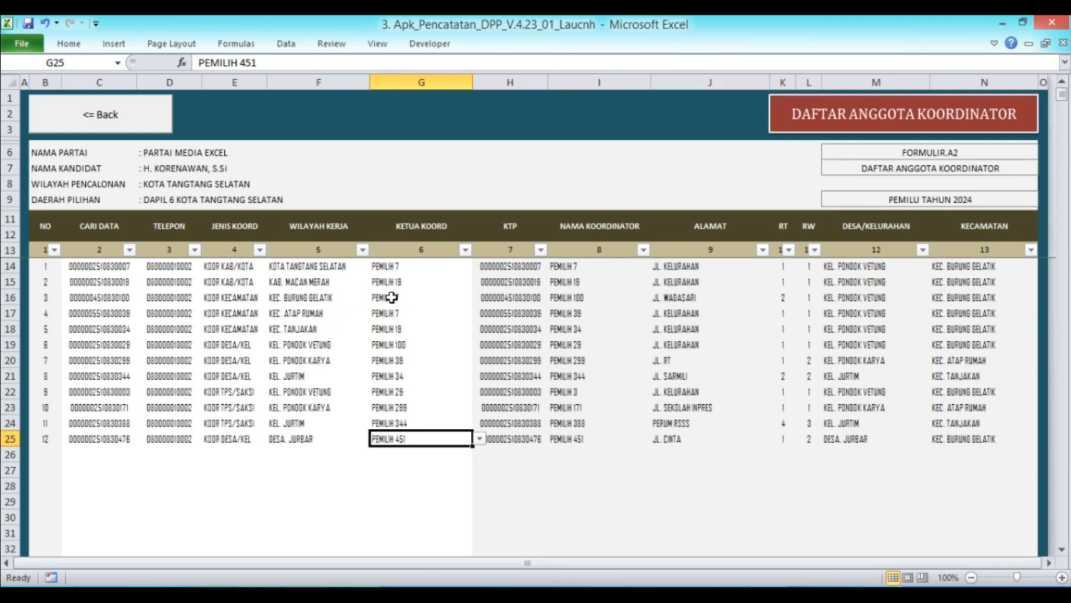
click(479, 439)
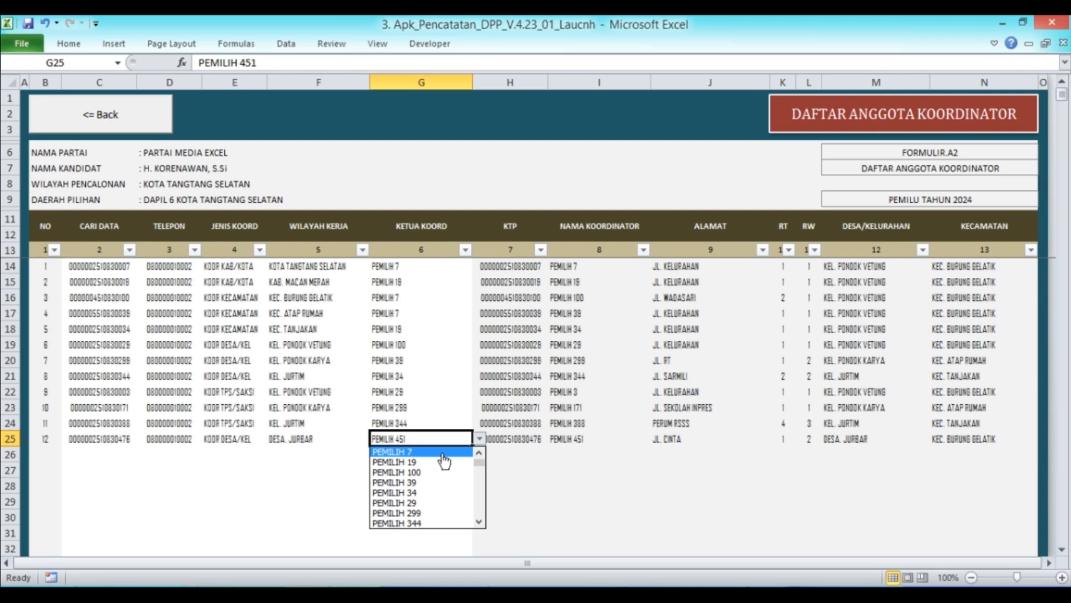
click(444, 452)
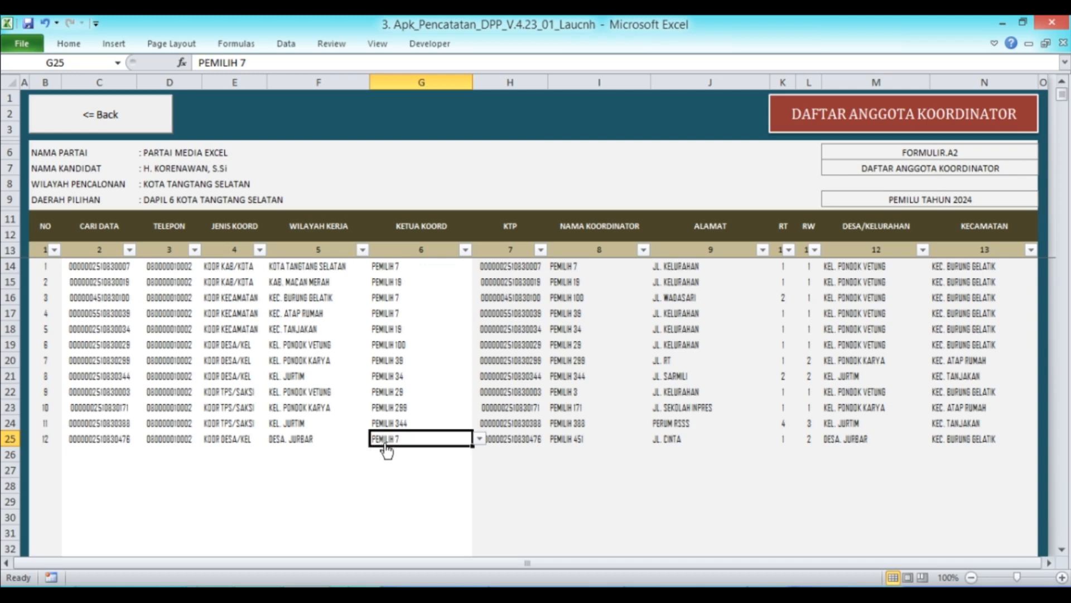
click(598, 441)
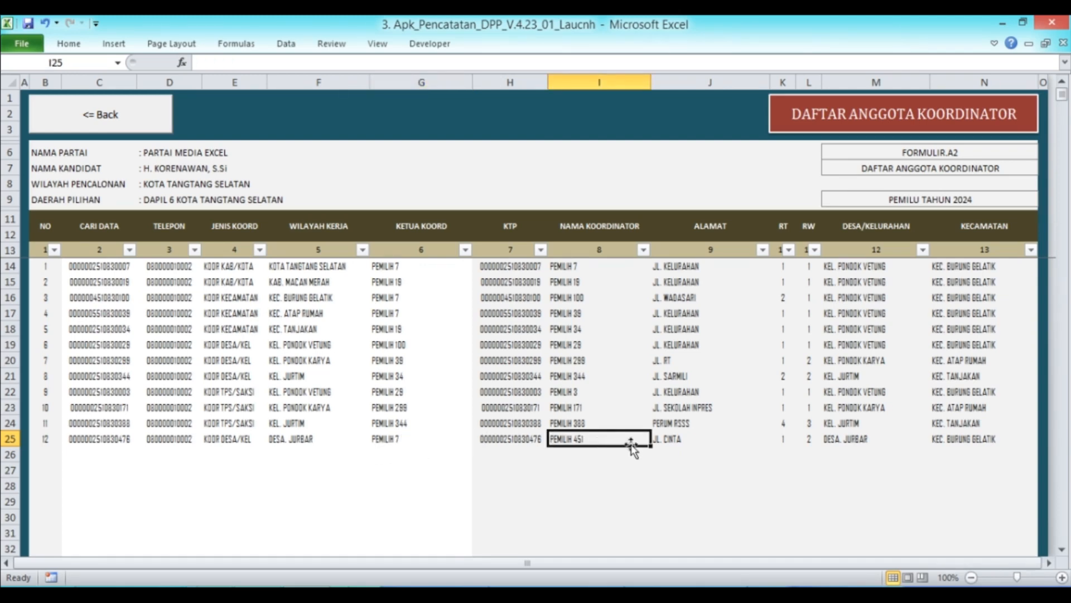
click(384, 438)
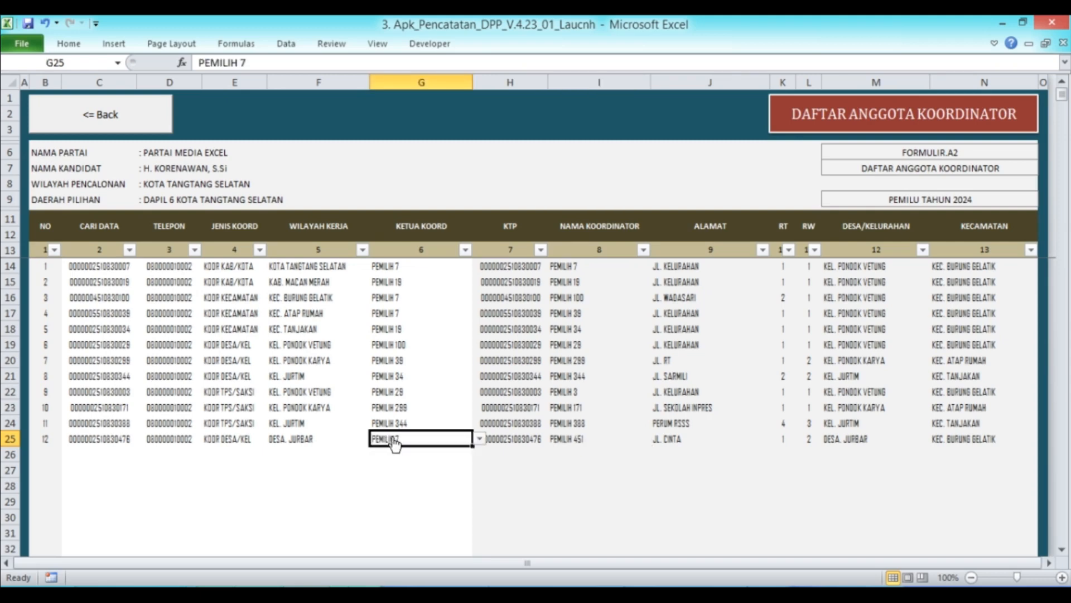
click(558, 439)
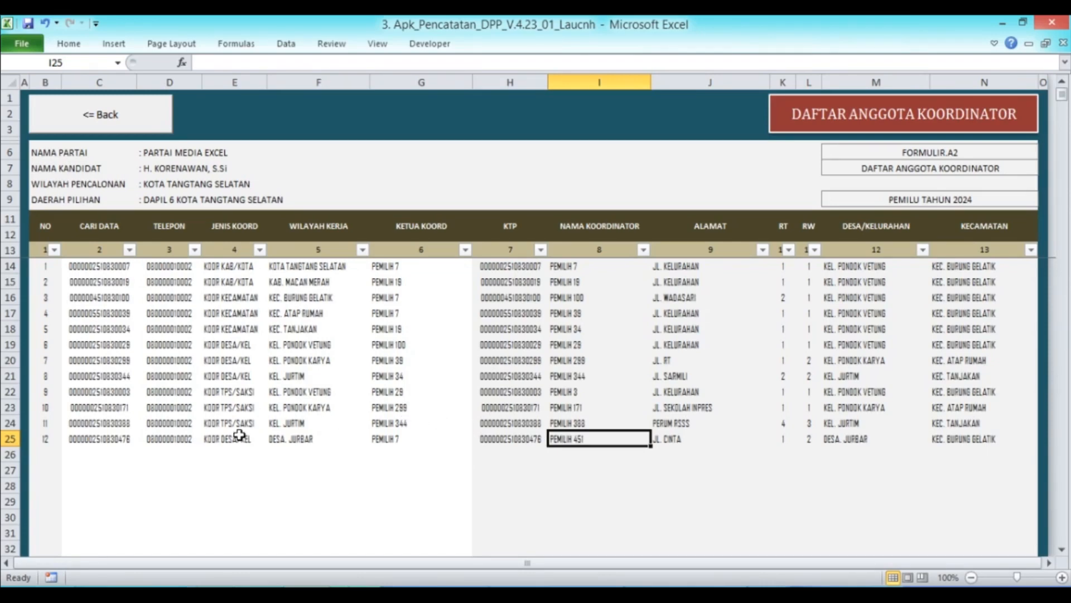
Return to the permanent voter database and copy the NIK of PEMILIH 452 in row 483
click(112, 123)
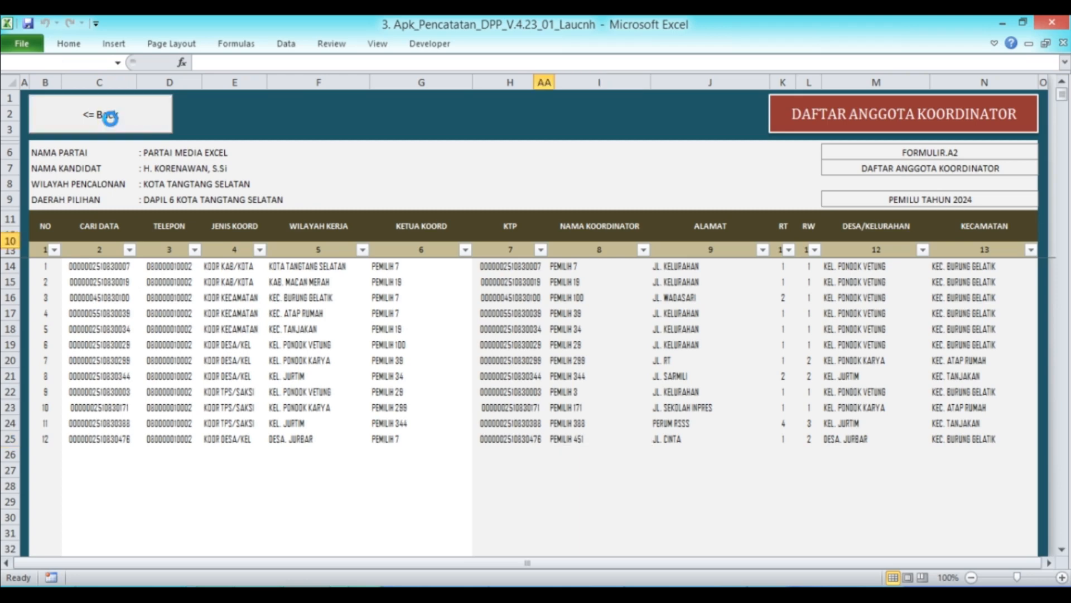
click(263, 247)
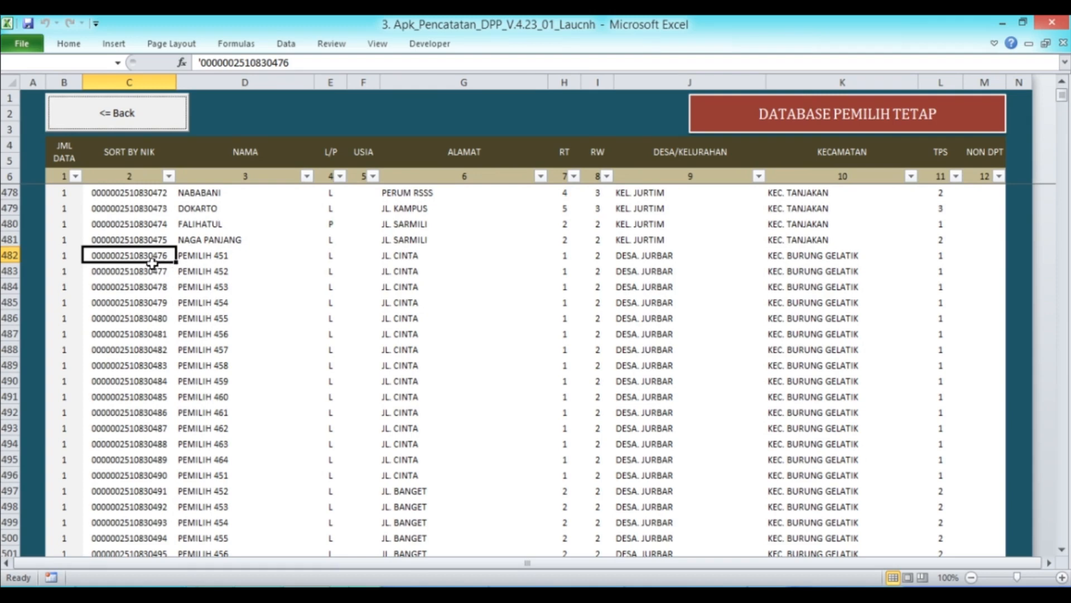
click(137, 272)
right_click(137, 272)
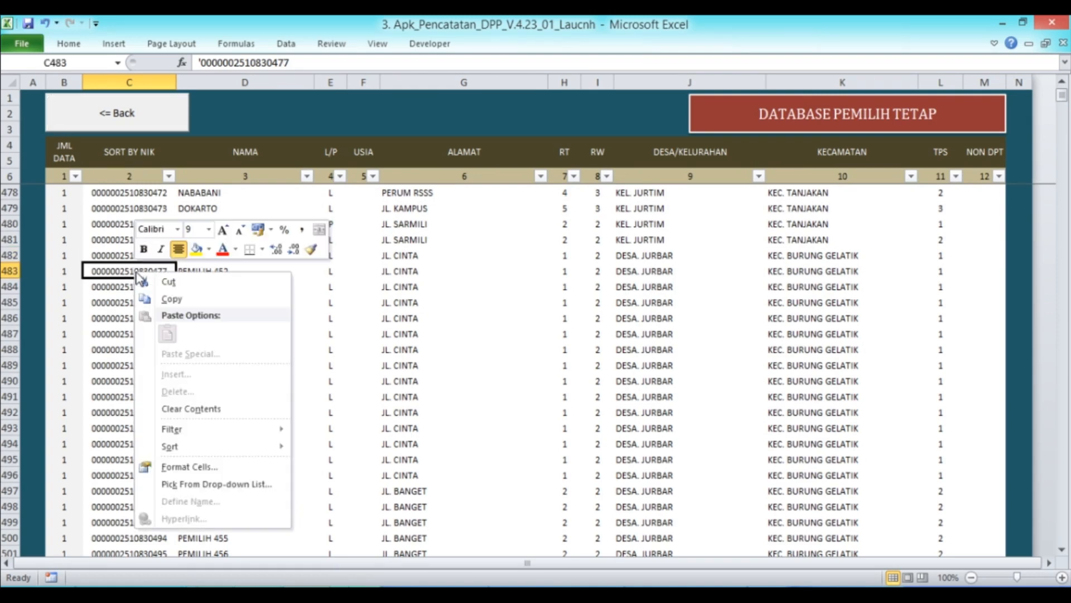
click(171, 299)
Reopen the Anggota Koordinator list and paste the copied NIK as a value into Cari Data of the empty row below entry 12
click(120, 114)
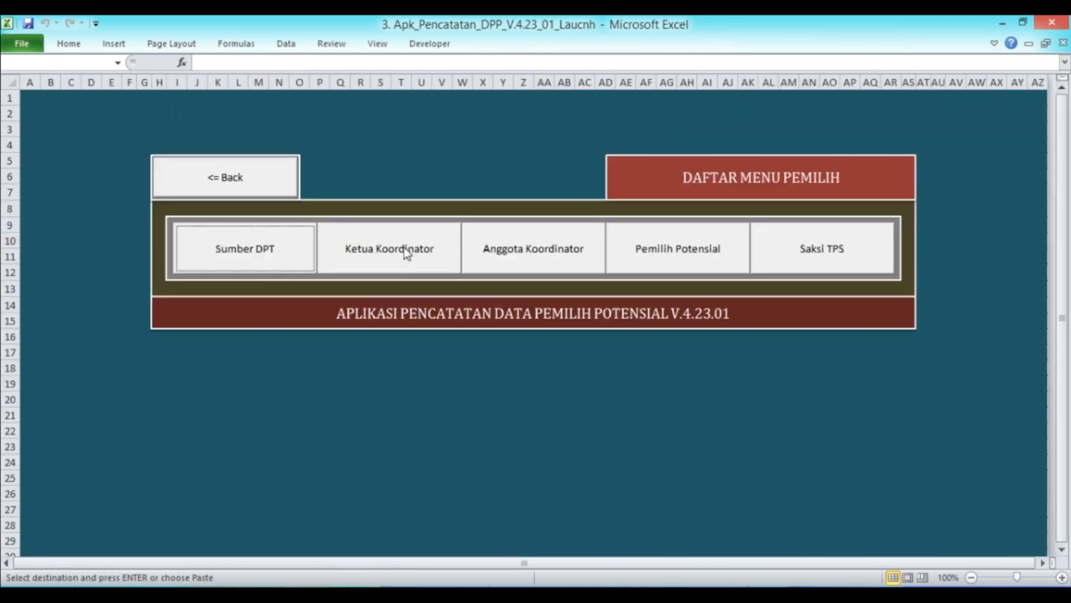
click(501, 257)
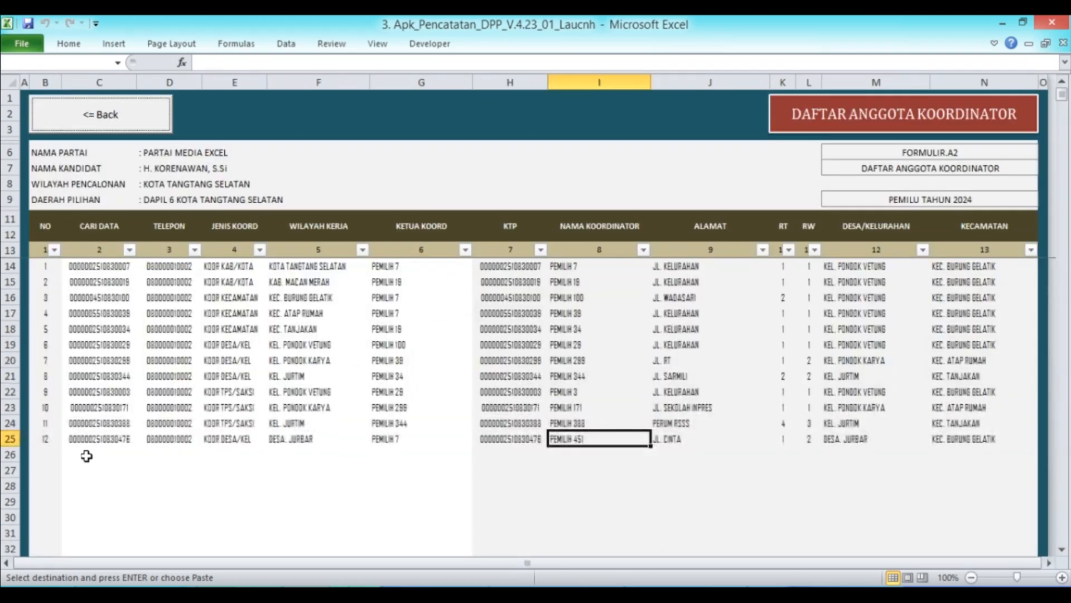
right_click(87, 451)
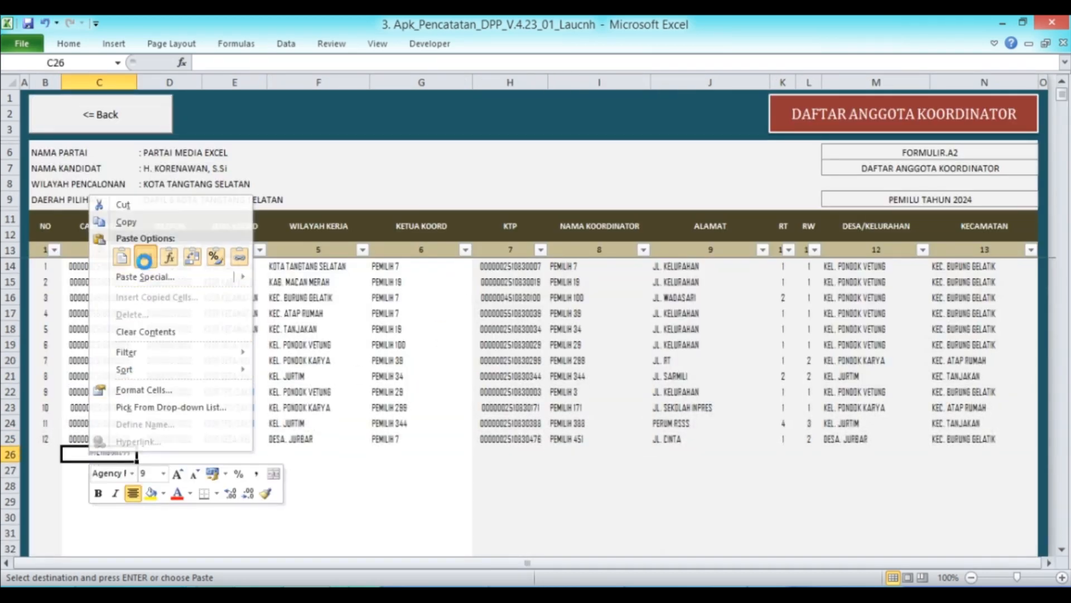
click(146, 252)
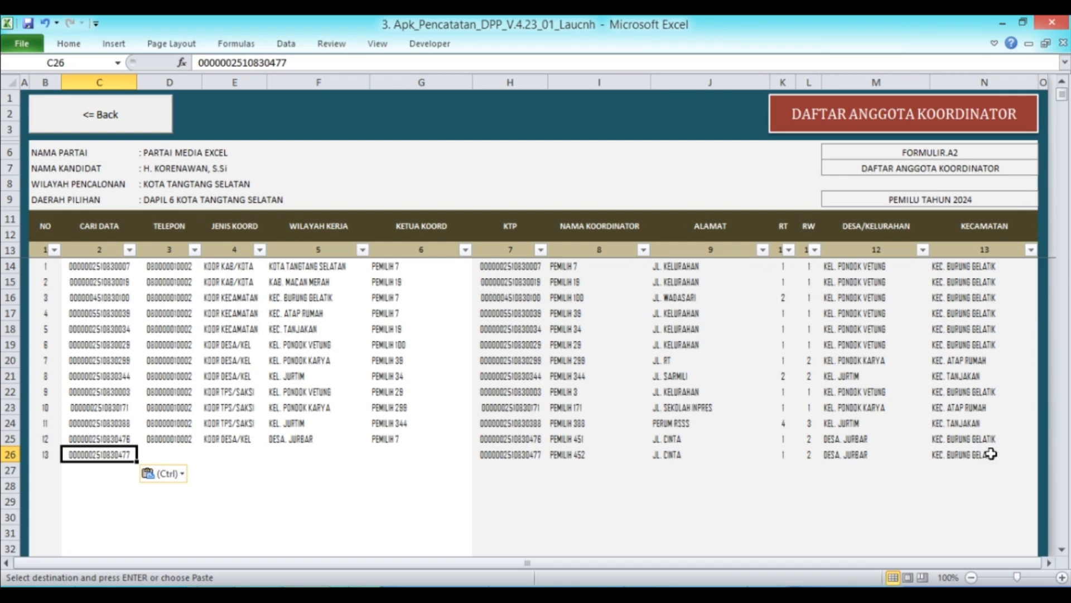
Copy the phone number, Jenis Koord, Wilayah Kerja and Ketua Koord of member entry 12 to entry 13, PEMILIH 452
click(178, 440)
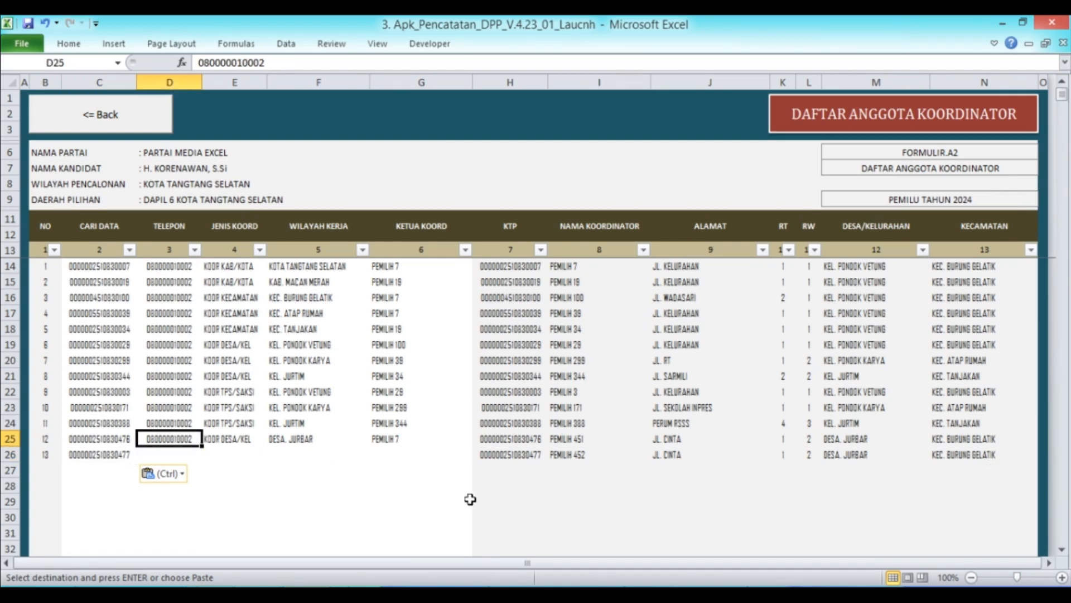
key(shift+Right)
key(shift+Right)
key(shift+Right)
key(ctrl+c)
key(Down)
key(shift+Right)
key(shift+Right)
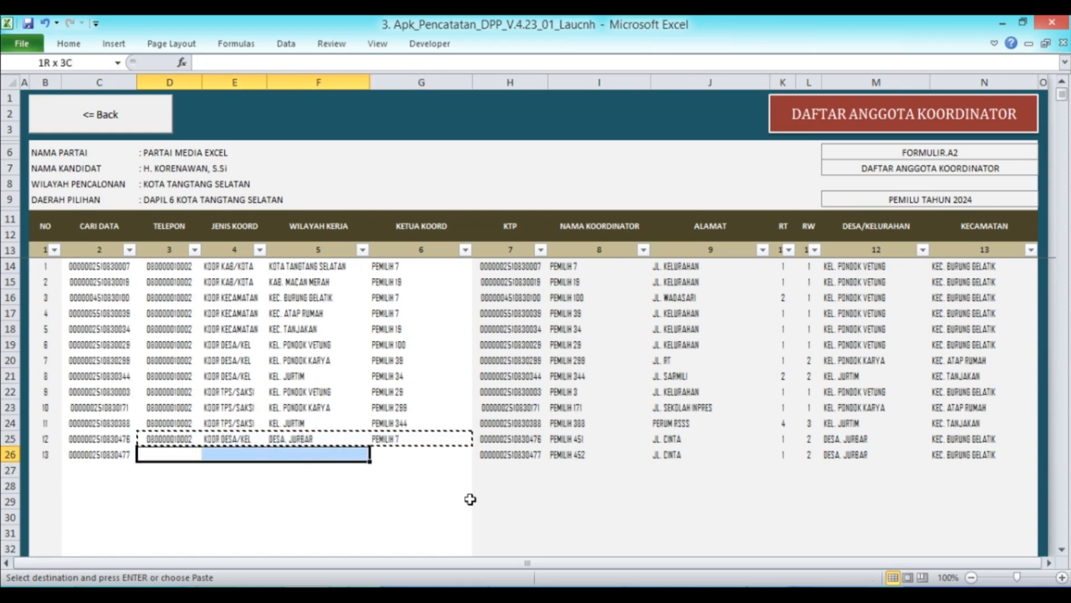
key(shift+Right)
key(shift+Right)
key(shift+Left)
key(ctrl+v)
key(Up)
key(Down)
key(Right)
key(Right)
key(Right)
key(Right)
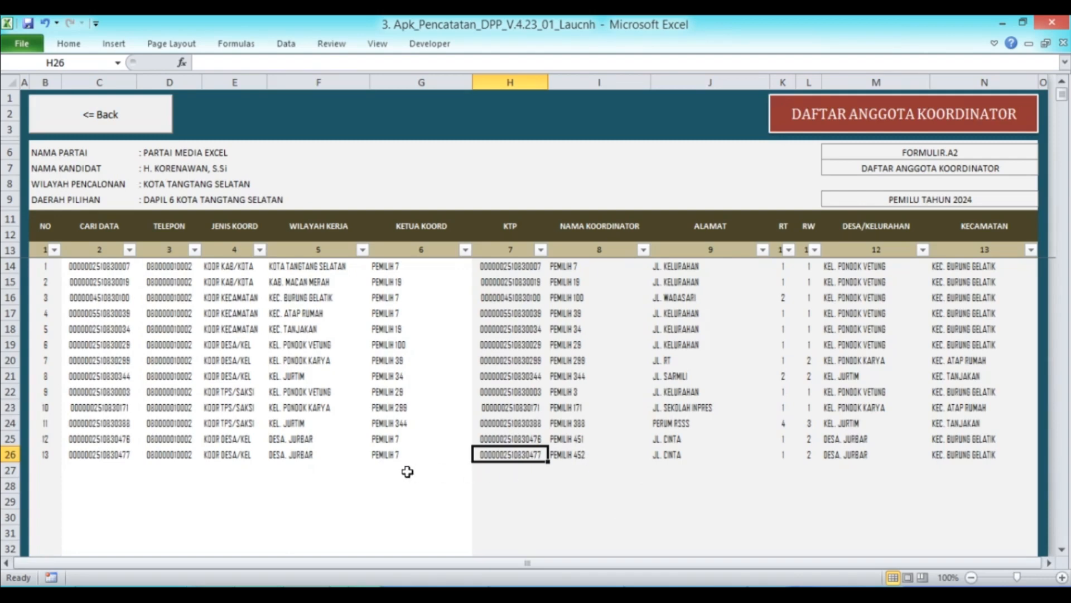
Change the Jenis Koord of member entry 13, PEMILIH 452, to KOOR TPS/SAKSI
click(274, 461)
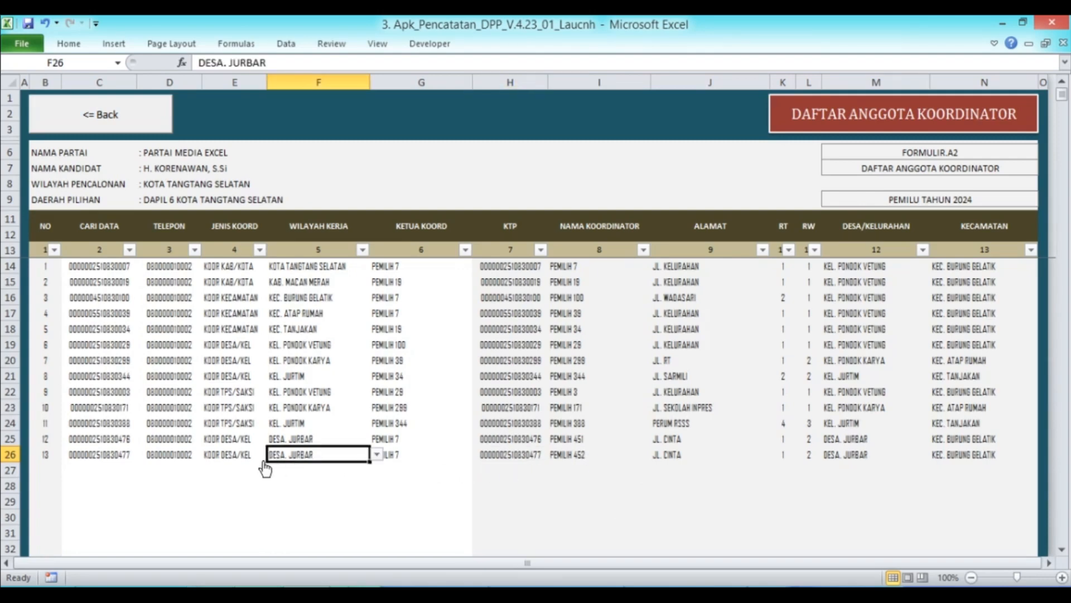
click(245, 455)
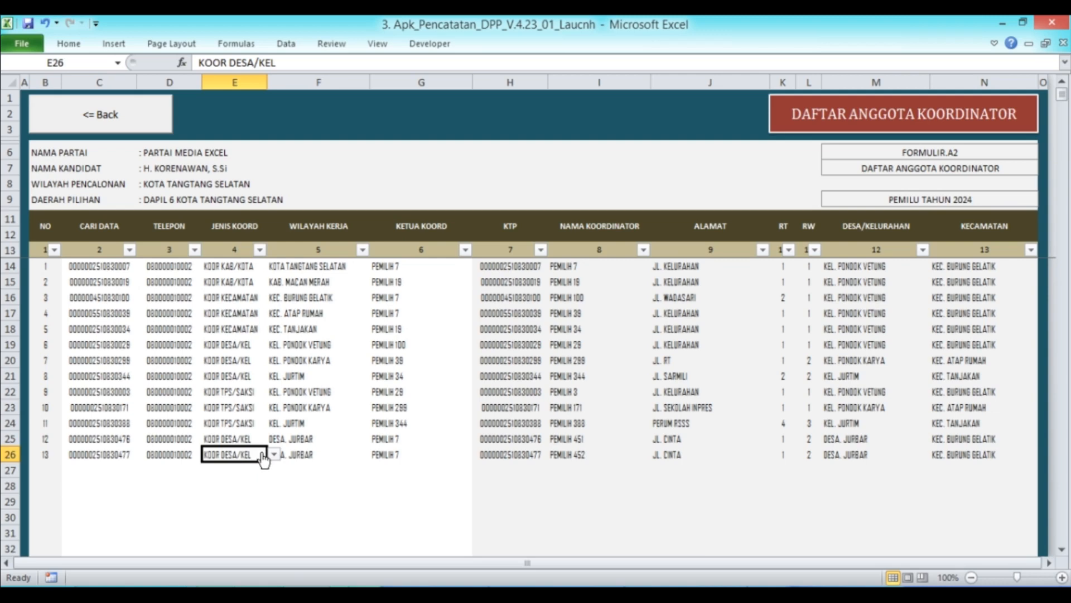
click(273, 454)
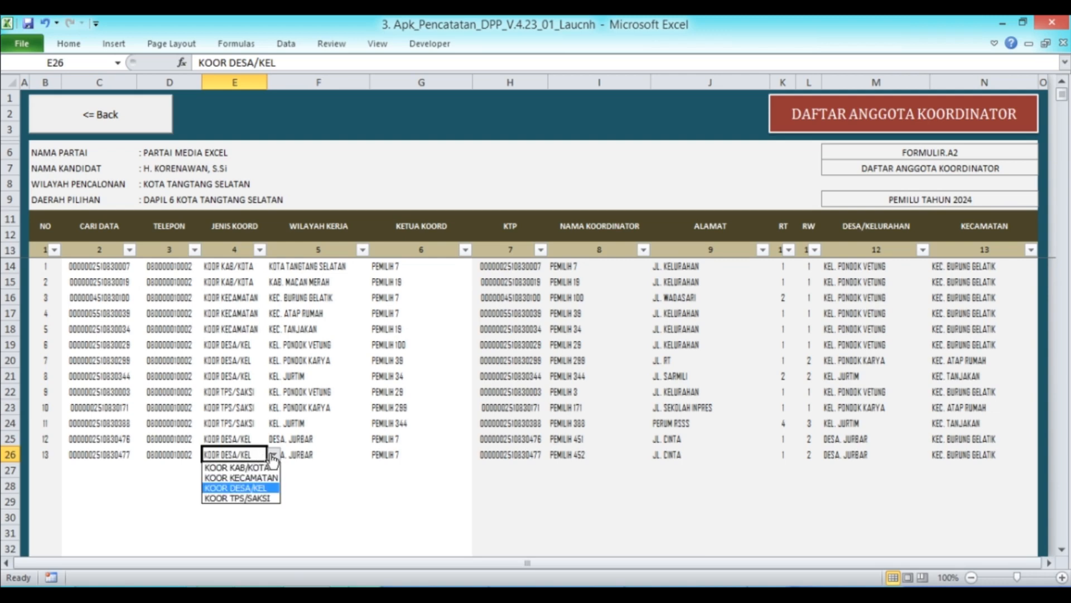
click(249, 498)
Try TPS.1 | DESA. JURBAR as the Wilayah Kerja of member entry 13
click(347, 457)
click(377, 454)
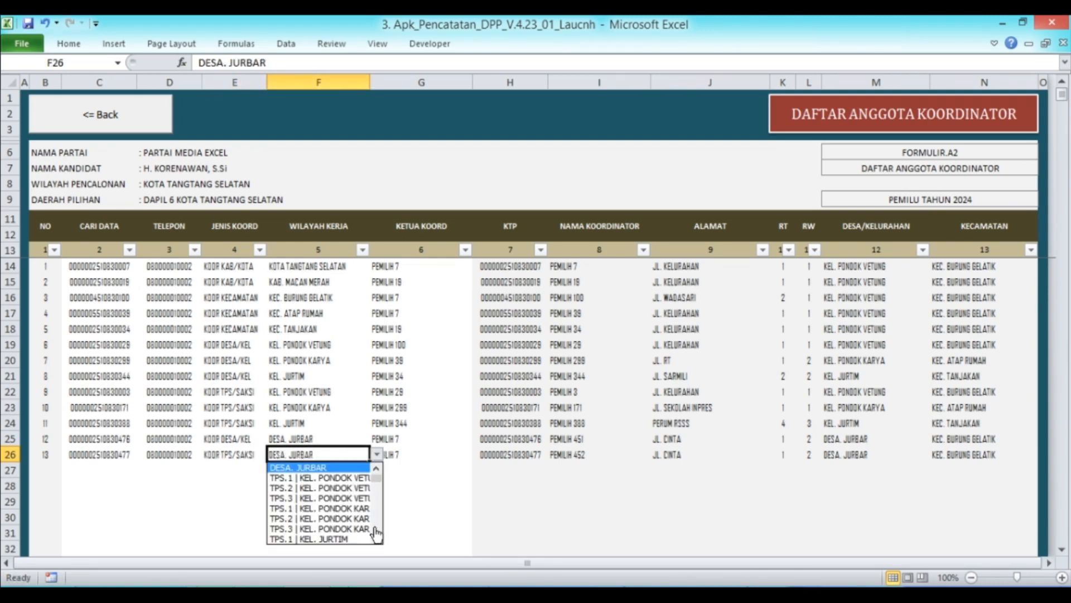
scroll(377, 540, down, 3)
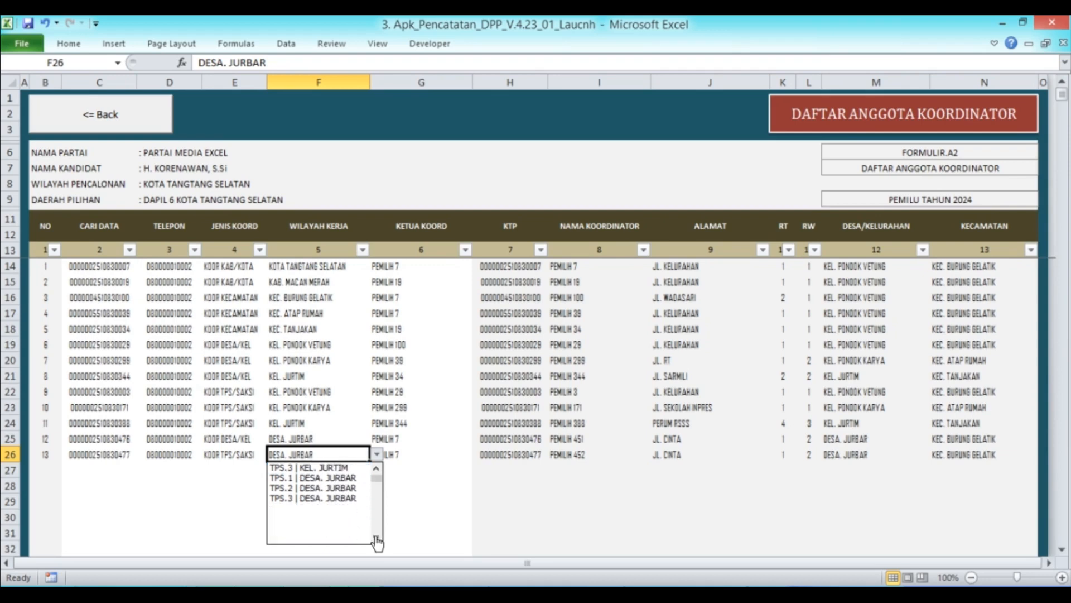
click(318, 480)
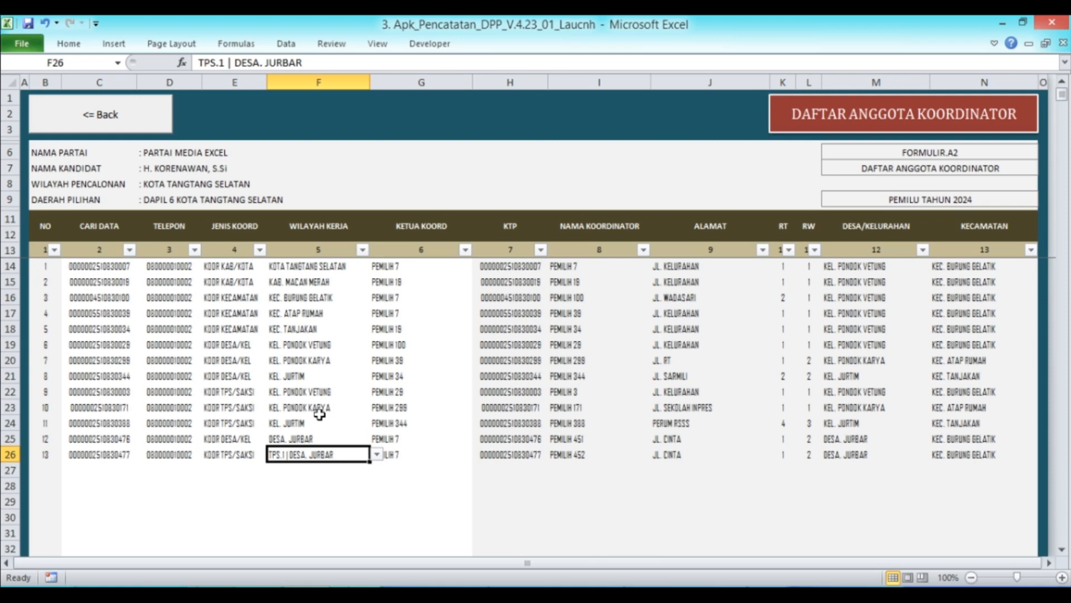
Set the Wilayah Kerja of member entry 13 back to DESA. JURBAR
click(377, 455)
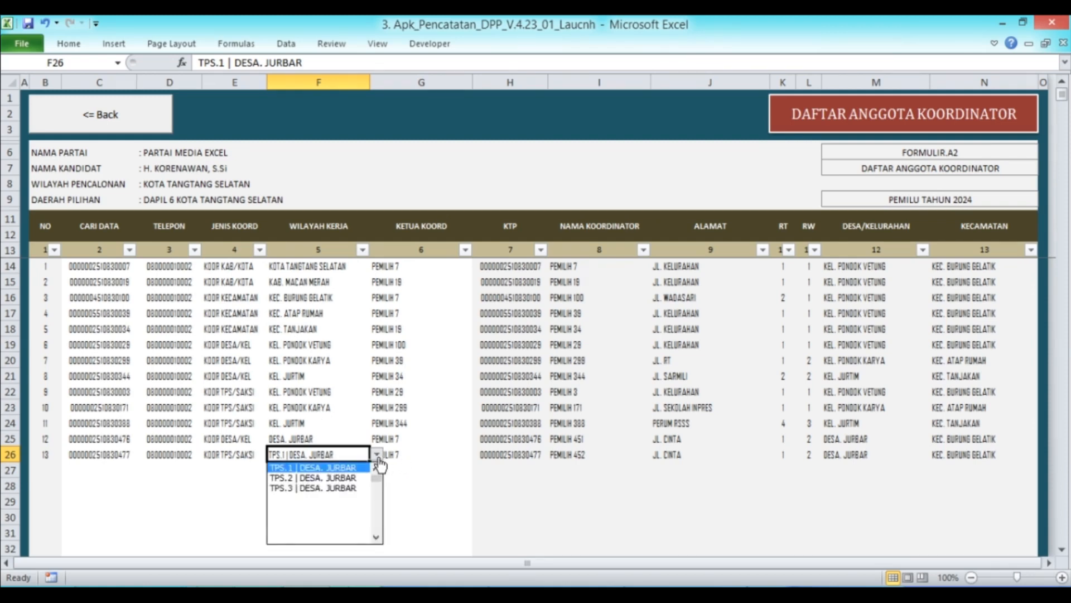
scroll(379, 469, up, 5)
click(378, 470)
click(378, 470)
click(317, 488)
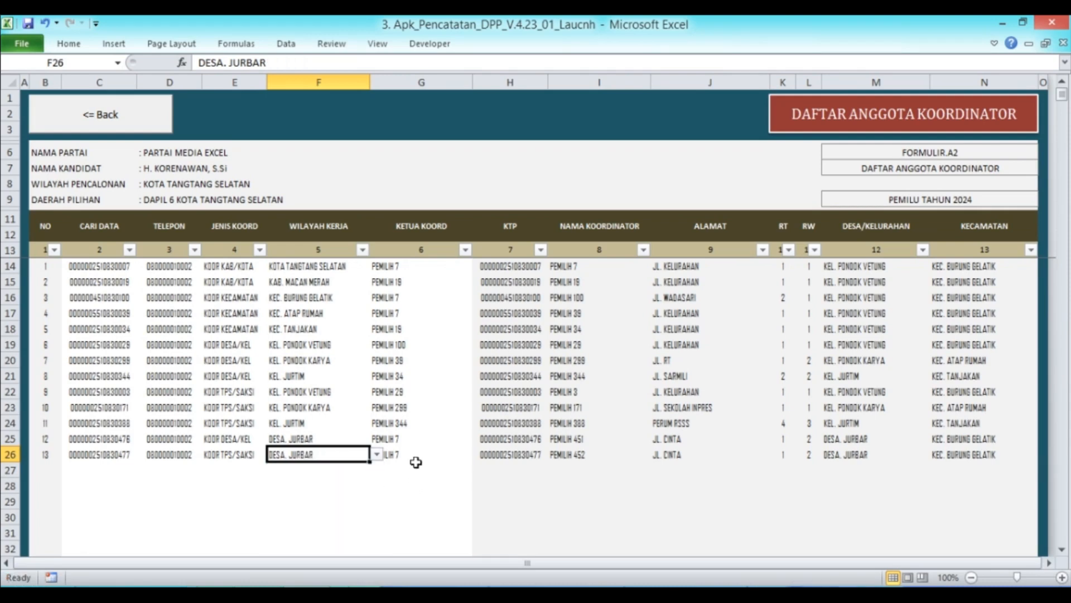
Change the Ketua Koord of member entry 13 to PEMILIH 451
click(416, 458)
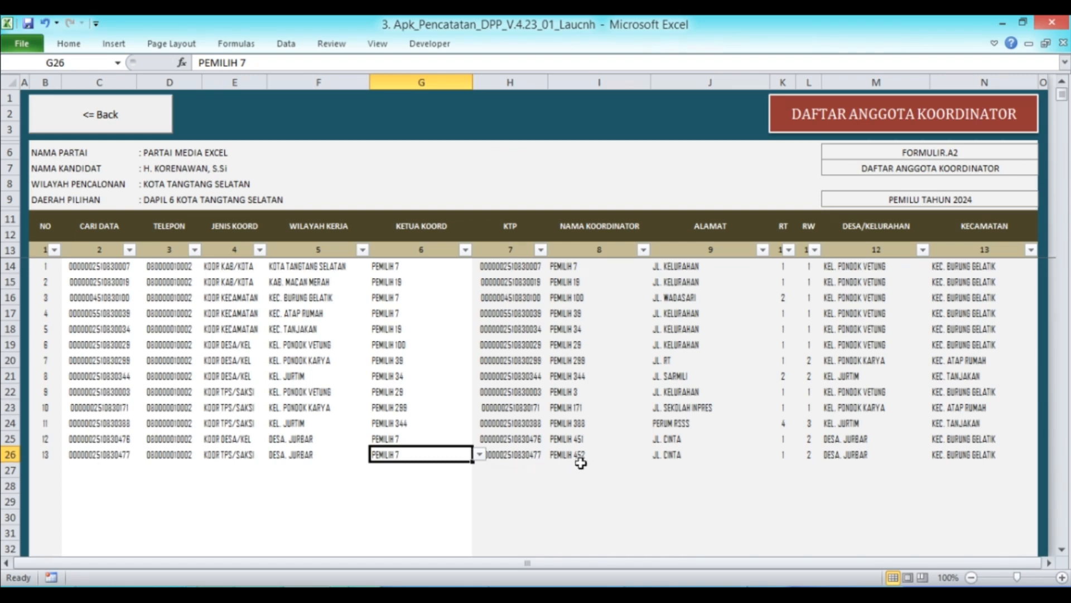
click(481, 460)
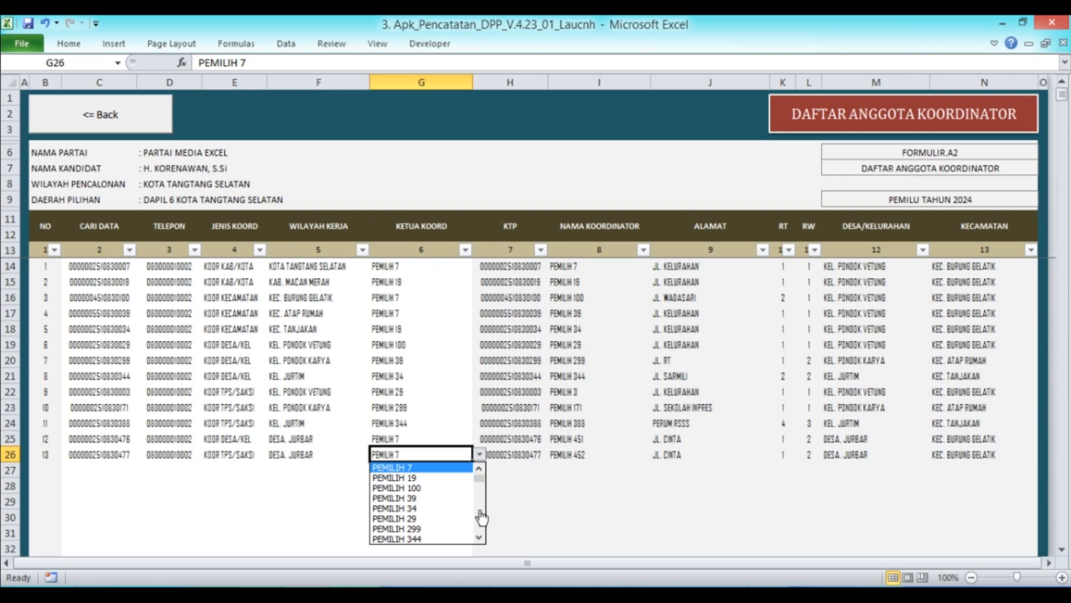
click(479, 538)
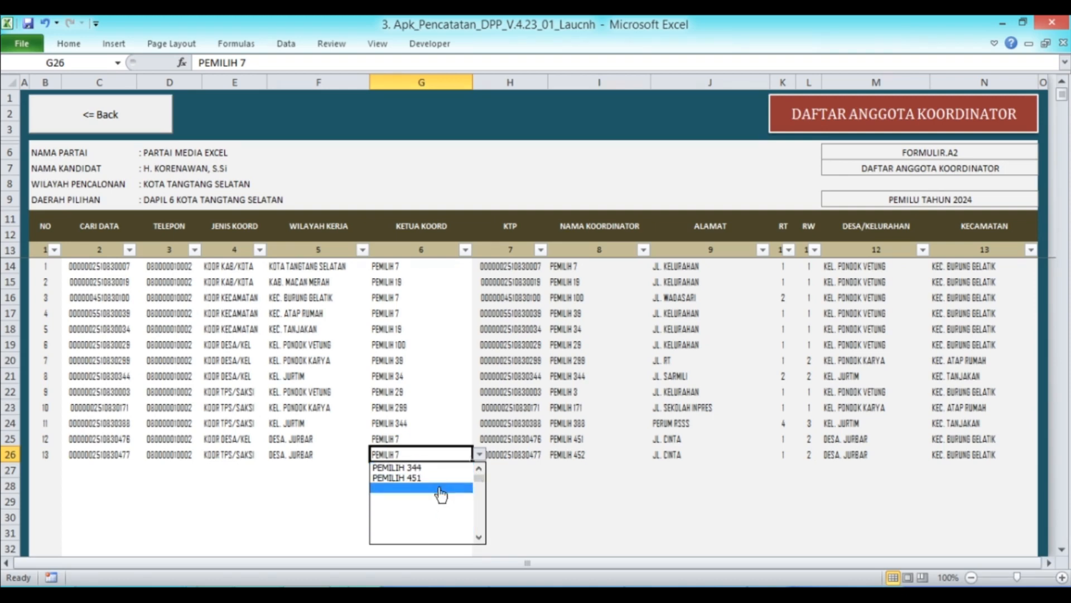
click(424, 478)
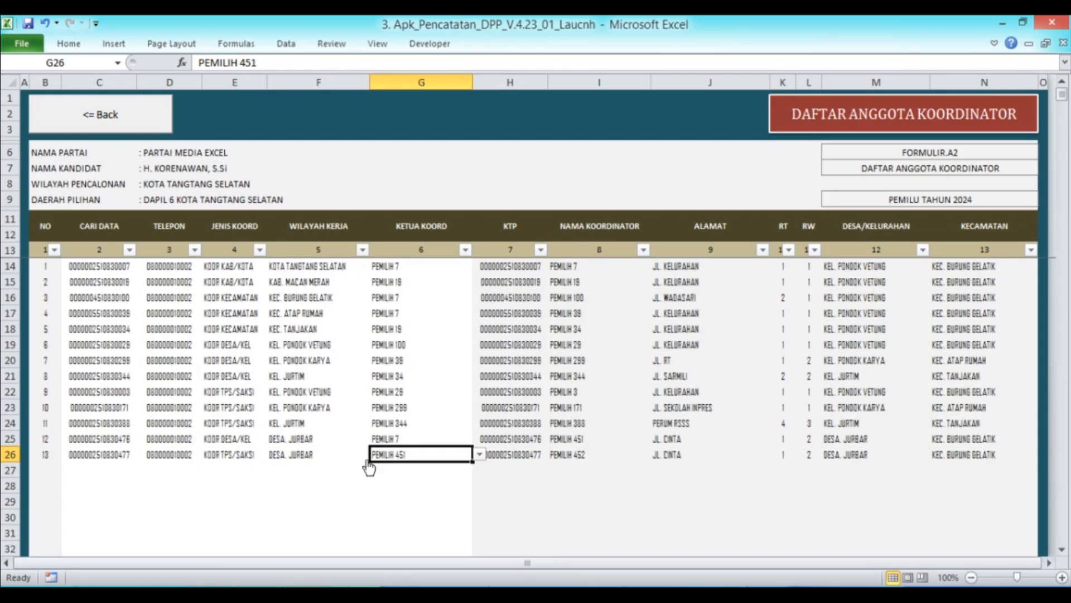
click(595, 456)
click(37, 223)
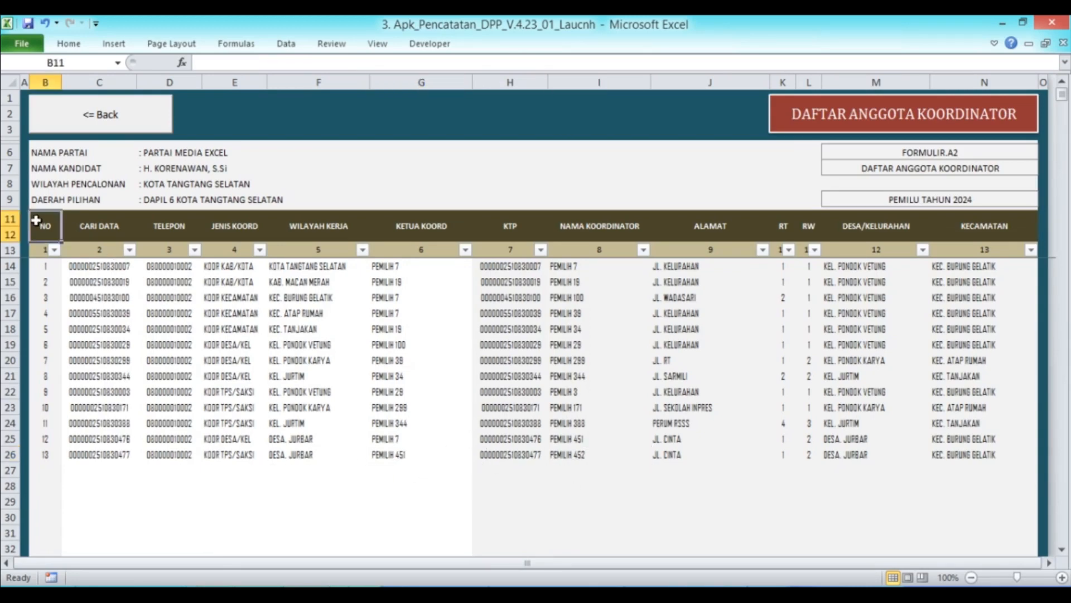
Leave the Anggota Koordinator list and look over the existing entries in the Saksi TPS list
click(96, 119)
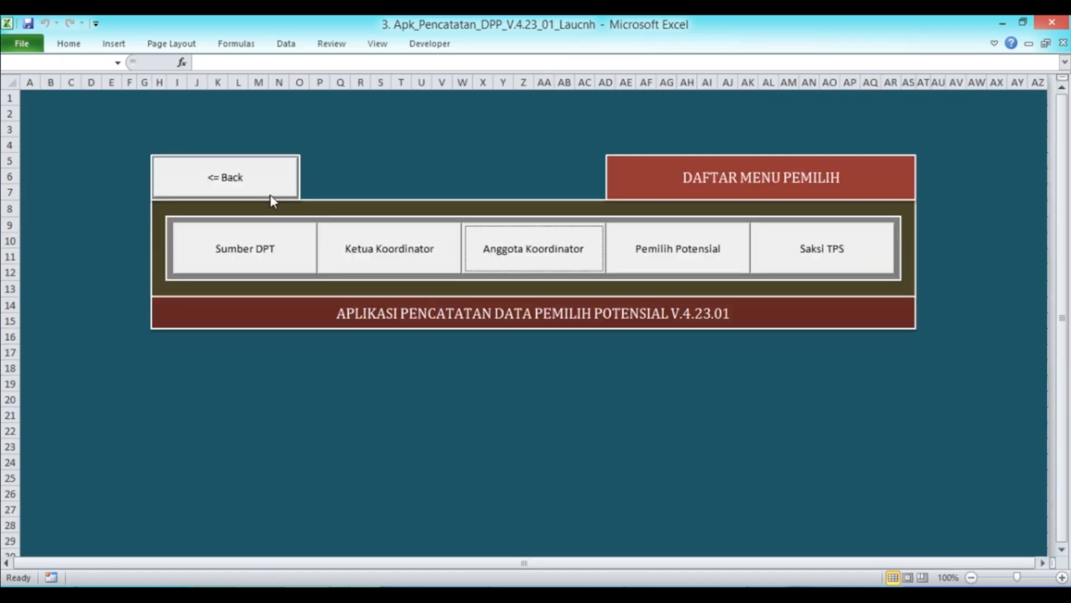
click(814, 250)
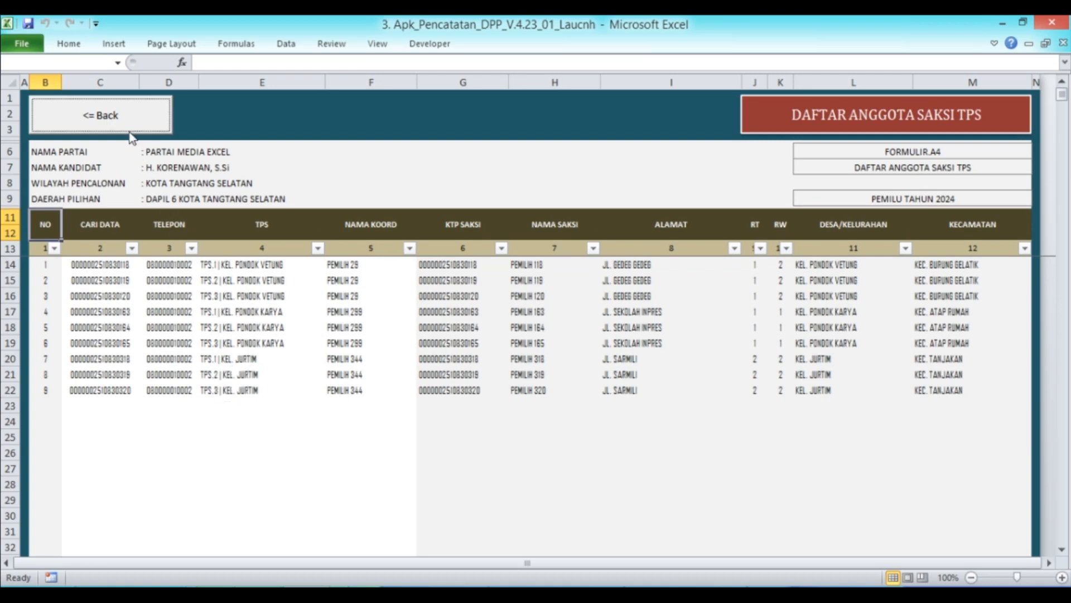
click(153, 127)
Open the permanent voter database and copy the NIK of PEMILIH 453 in row 484
click(301, 258)
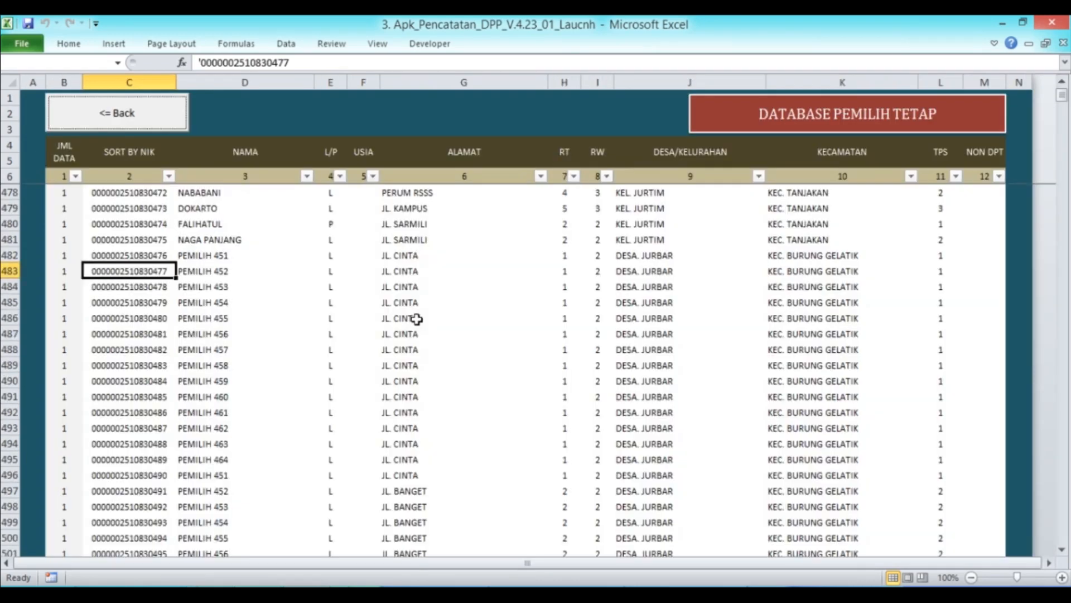
click(146, 287)
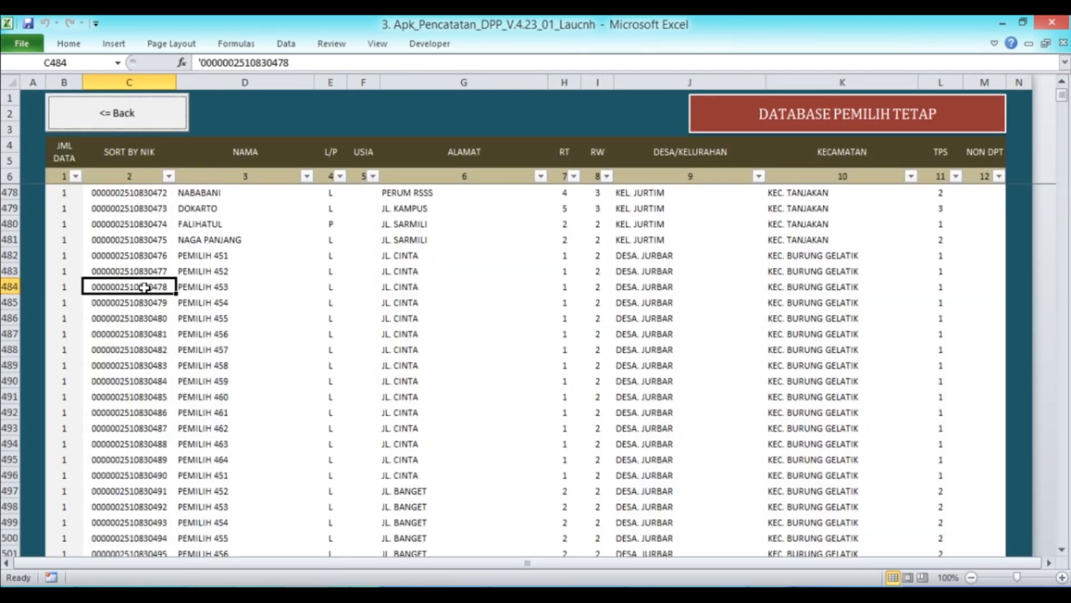
right_click(146, 287)
click(213, 316)
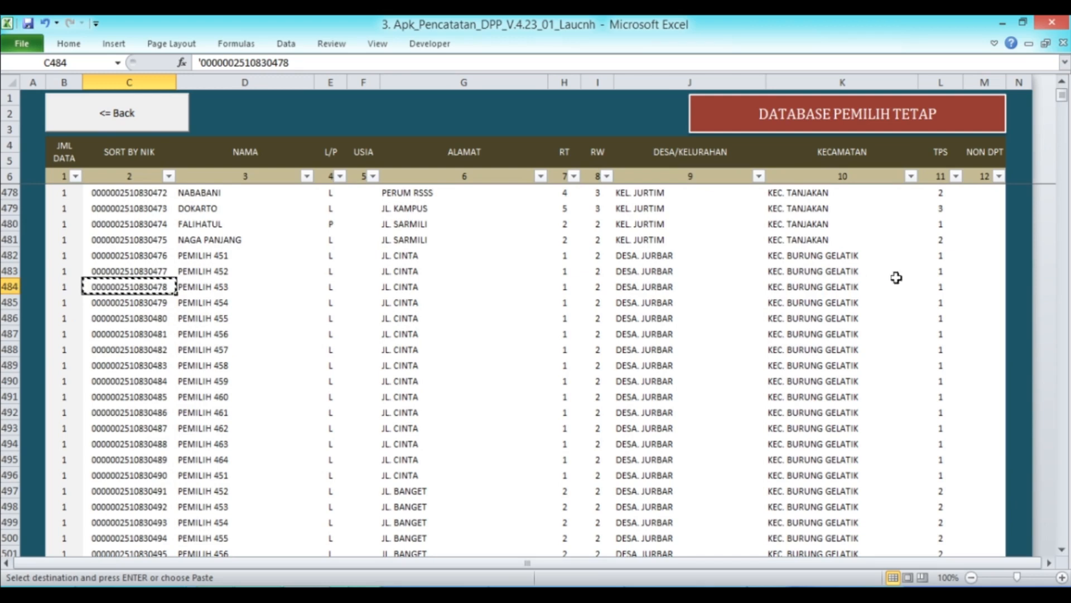
Reopen the Saksi TPS list and paste the copied NIK as a value into Cari Data of the empty row below entry 9
click(116, 113)
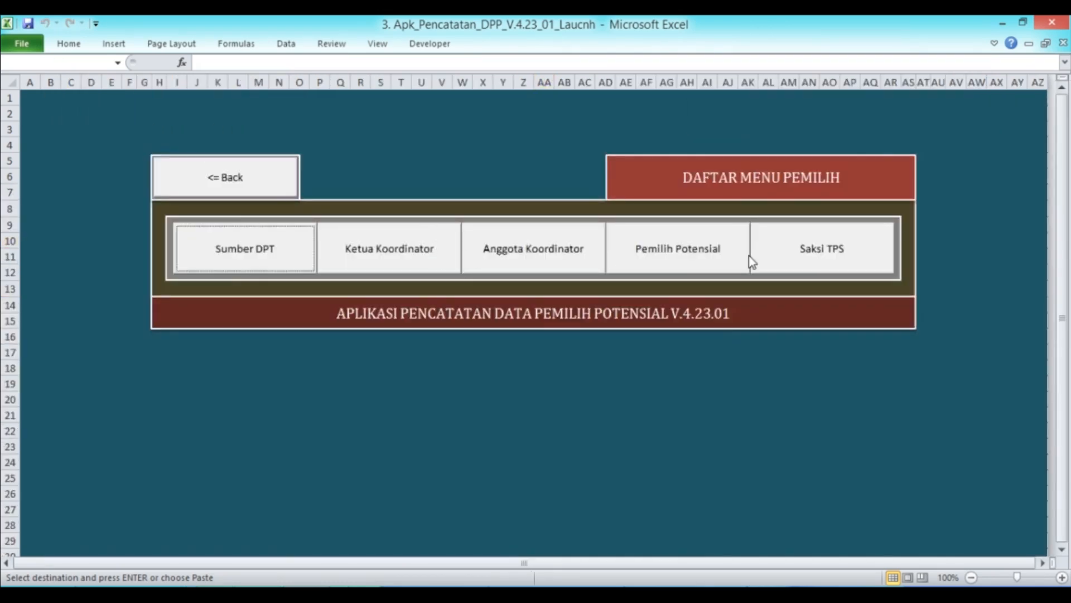
click(787, 259)
click(100, 407)
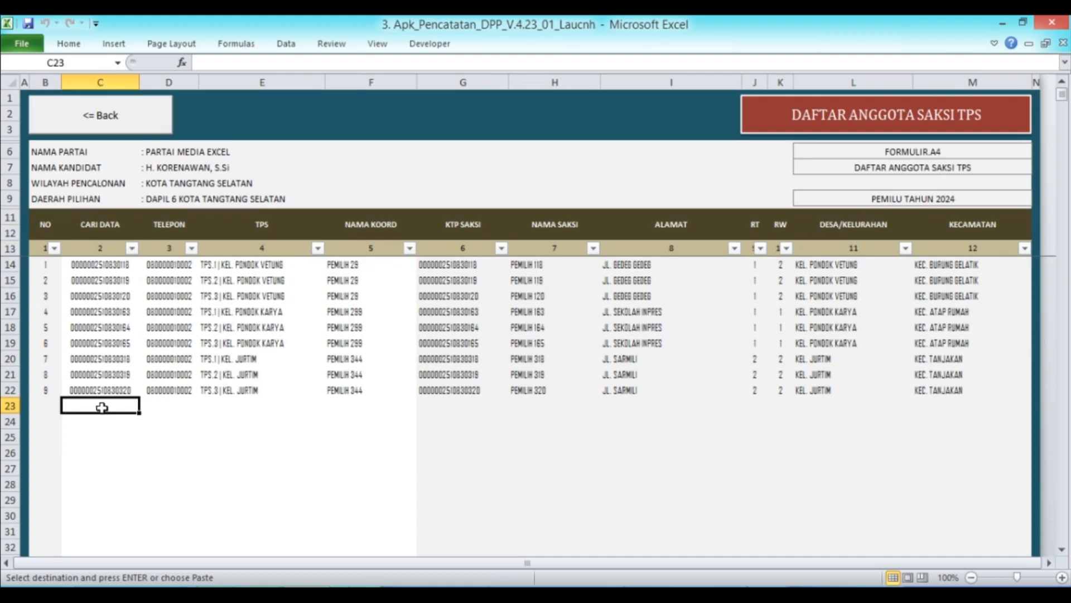
right_click(104, 410)
click(160, 213)
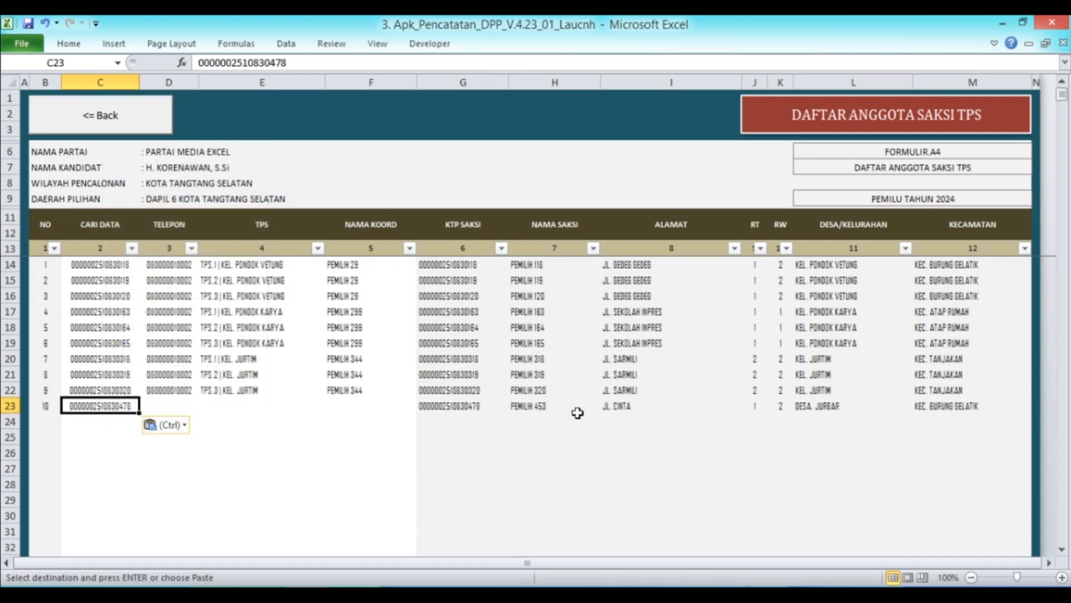
Copy the phone number, TPS and Nama Koord of witness entry 9 to entry 10, PEMILIH 453
click(195, 397)
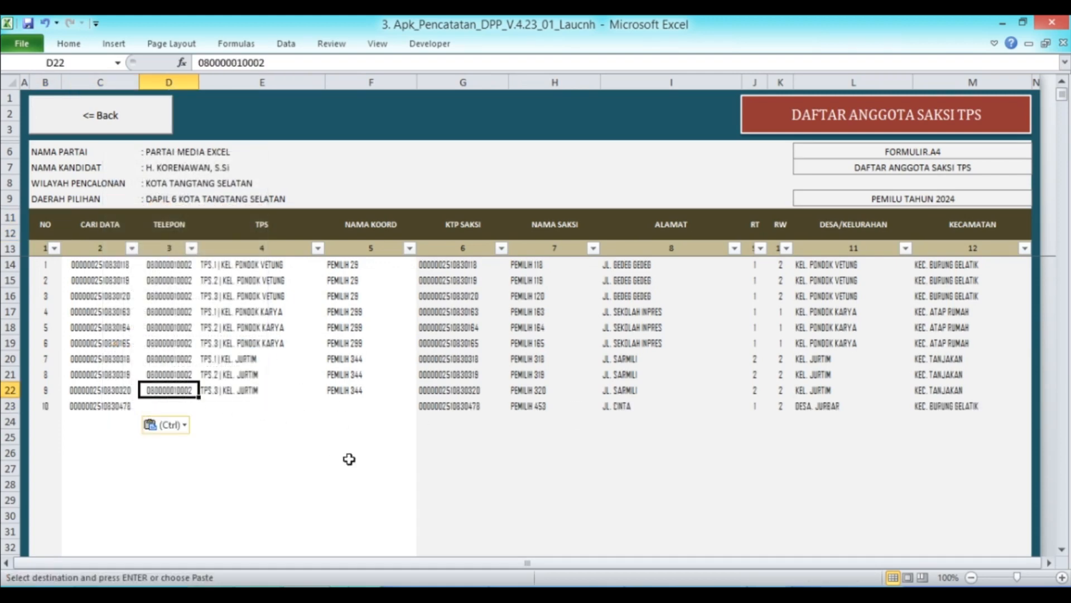
key(shift+Right)
key(shift+Right)
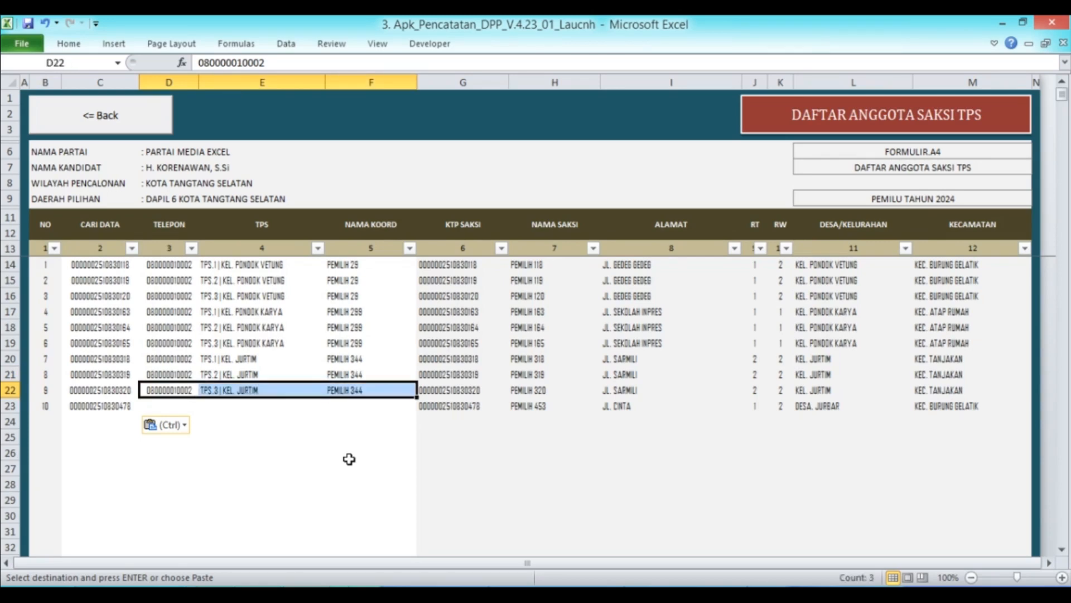
key(ctrl+c)
key(Down)
key(Return)
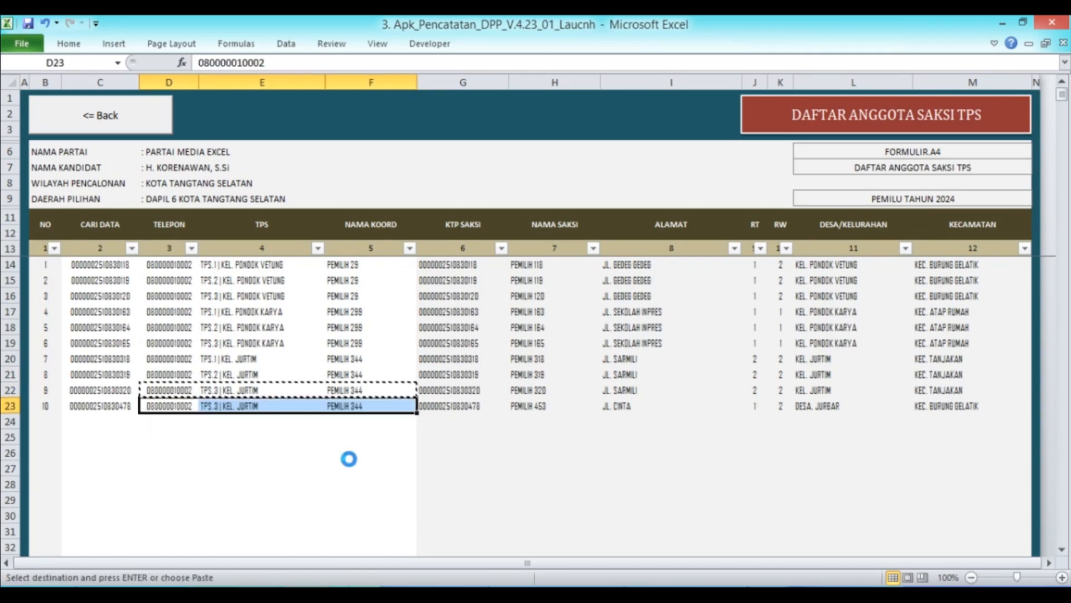
Set the TPS of witness entry 10 to TPS.1 | DESA. JURBAR and its Nama Koord to PEMILIH 452
click(266, 408)
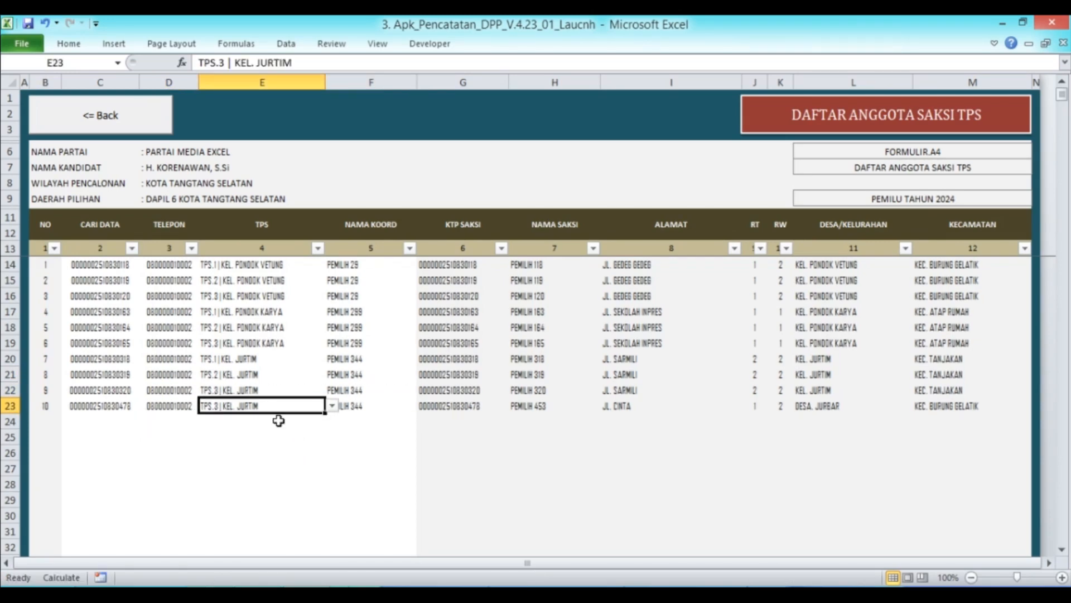
click(332, 408)
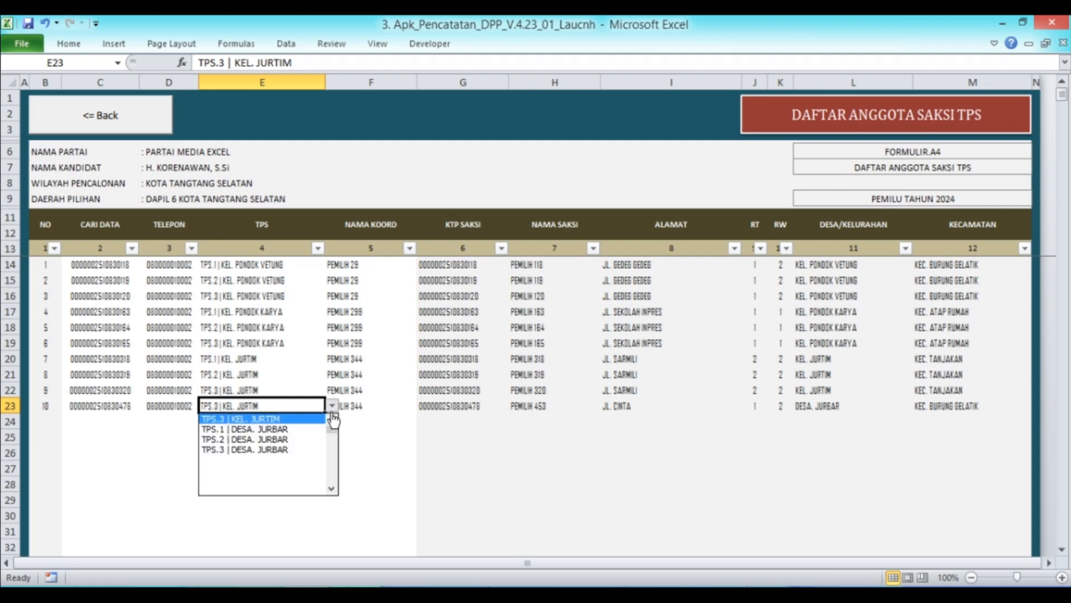
click(306, 429)
click(355, 409)
click(423, 406)
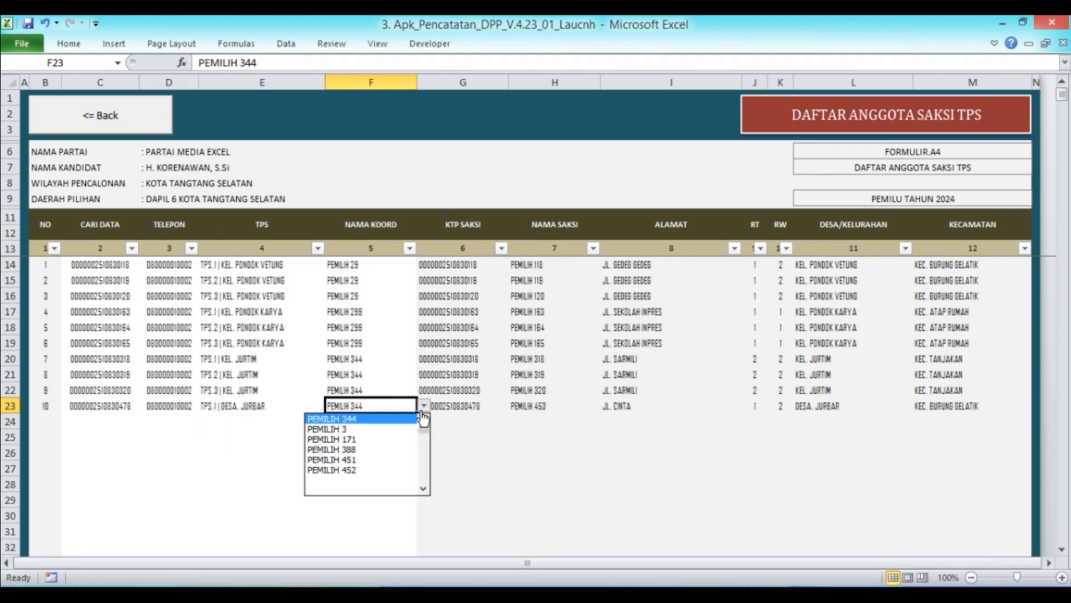
click(386, 471)
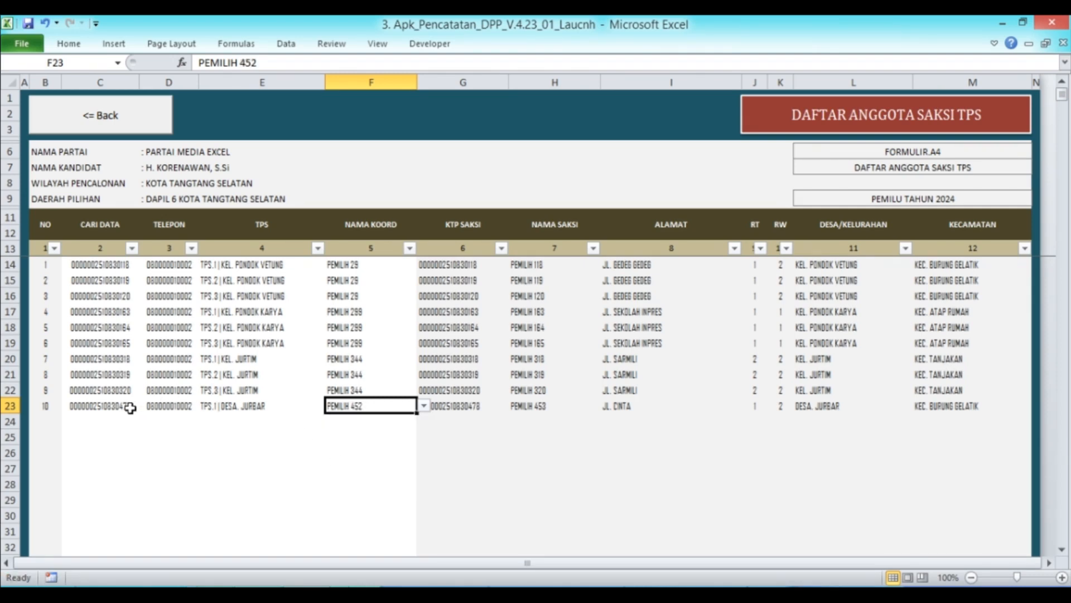
Return to the permanent voter database and copy the NIK of the TPS 2 voter PEMILIH 452 in row 497
click(137, 133)
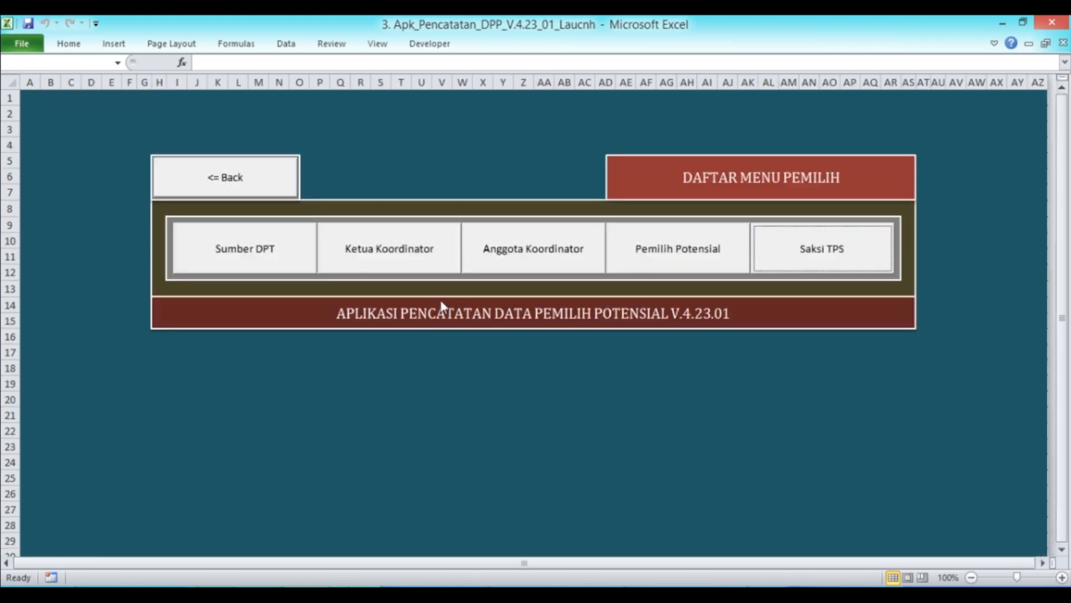
click(289, 256)
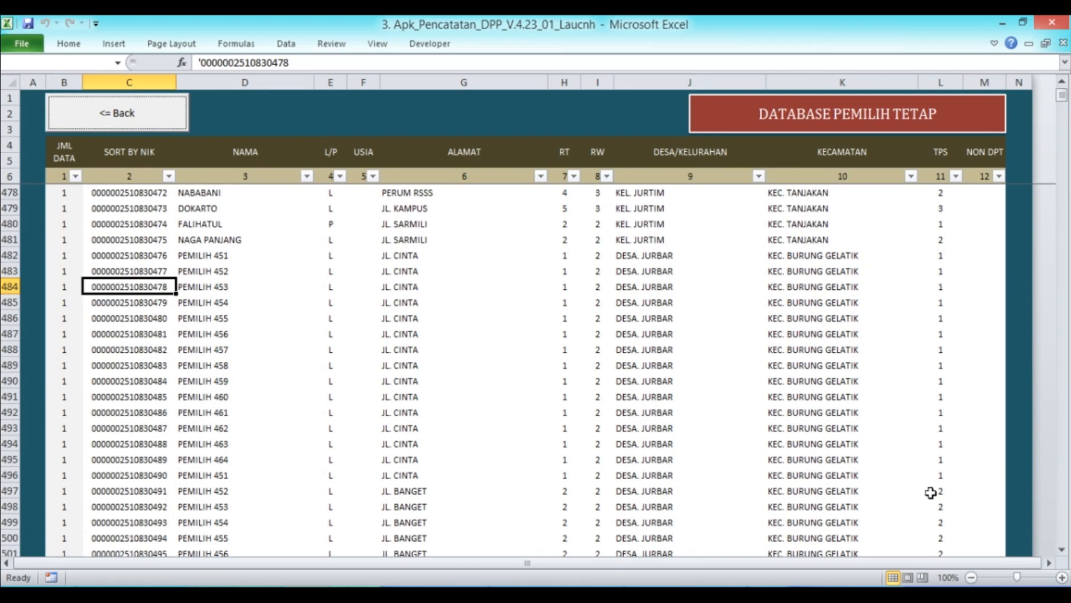
click(114, 492)
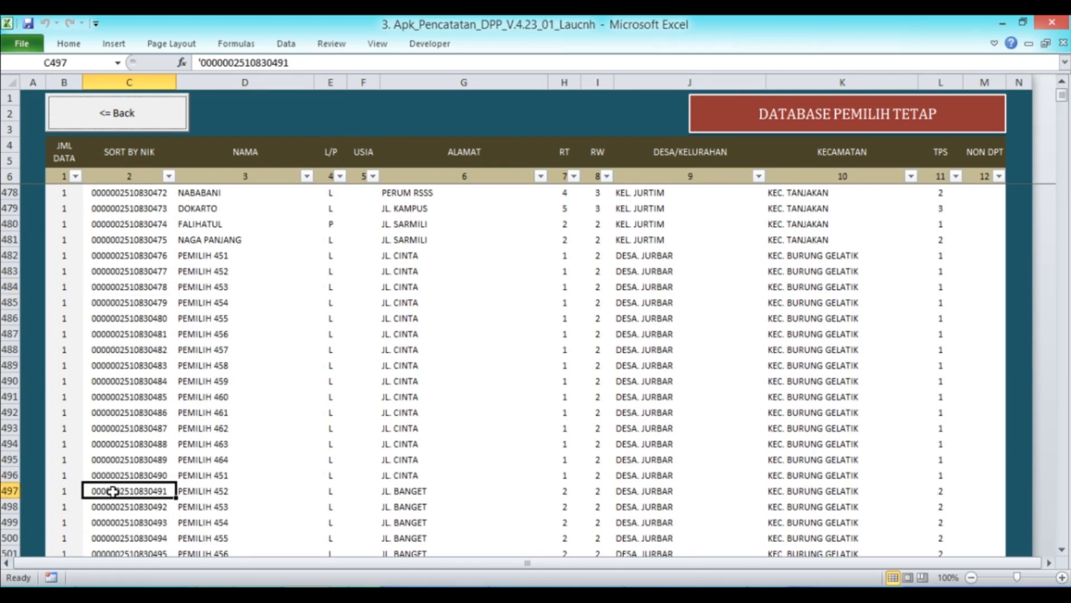
right_click(117, 490)
click(166, 262)
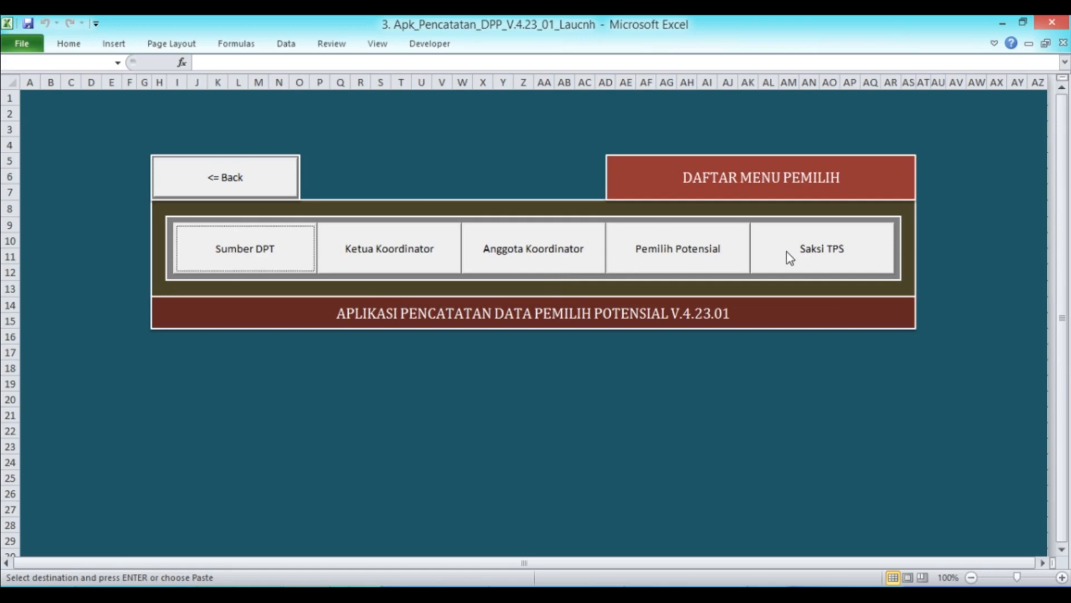
Reopen the Saksi TPS list and paste the copied NIK as a value into Cari Data of the empty row below entry 10
click(786, 254)
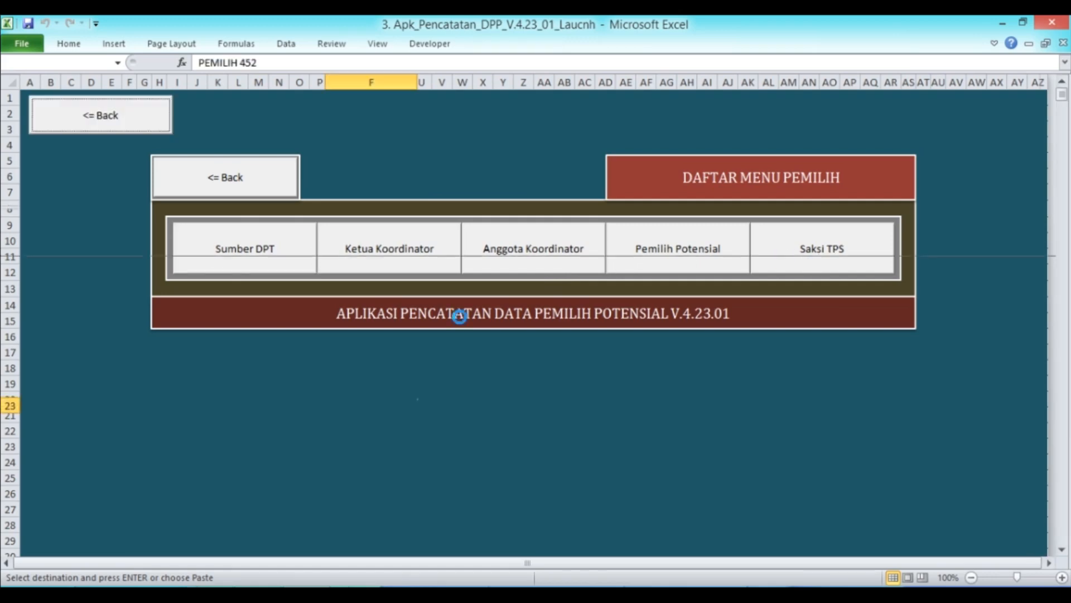
right_click(91, 422)
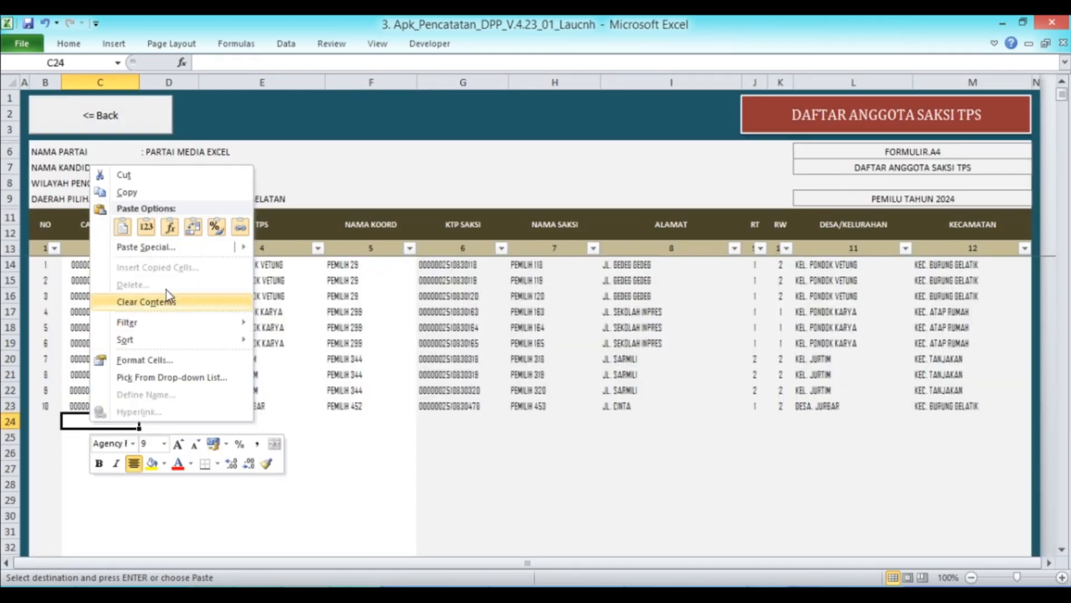
click(147, 229)
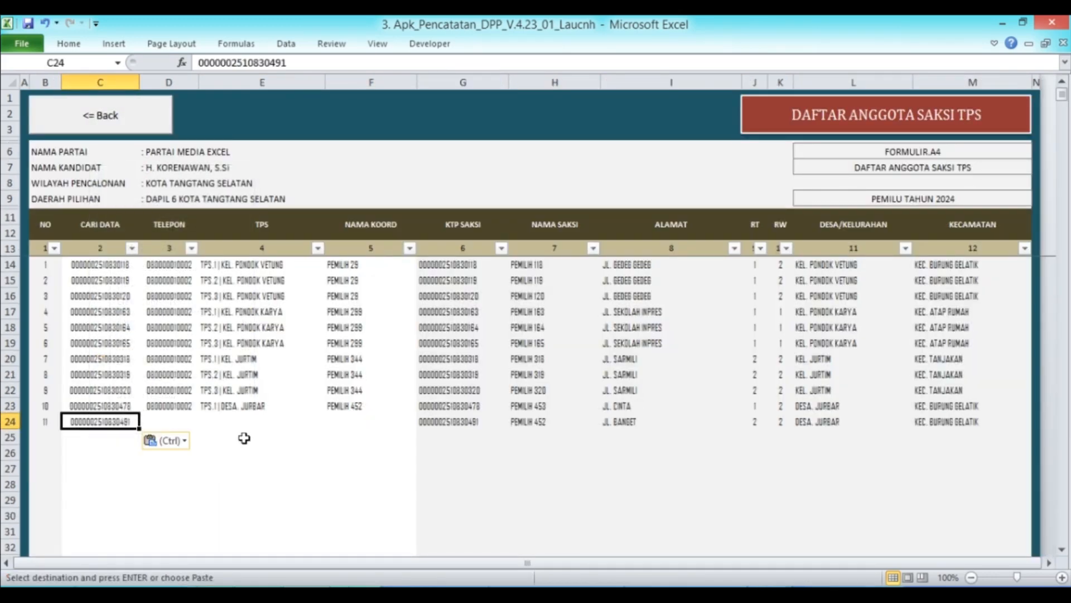
Copy the phone number, TPS and Nama Koord of witness entry 10 to entry 11
click(191, 404)
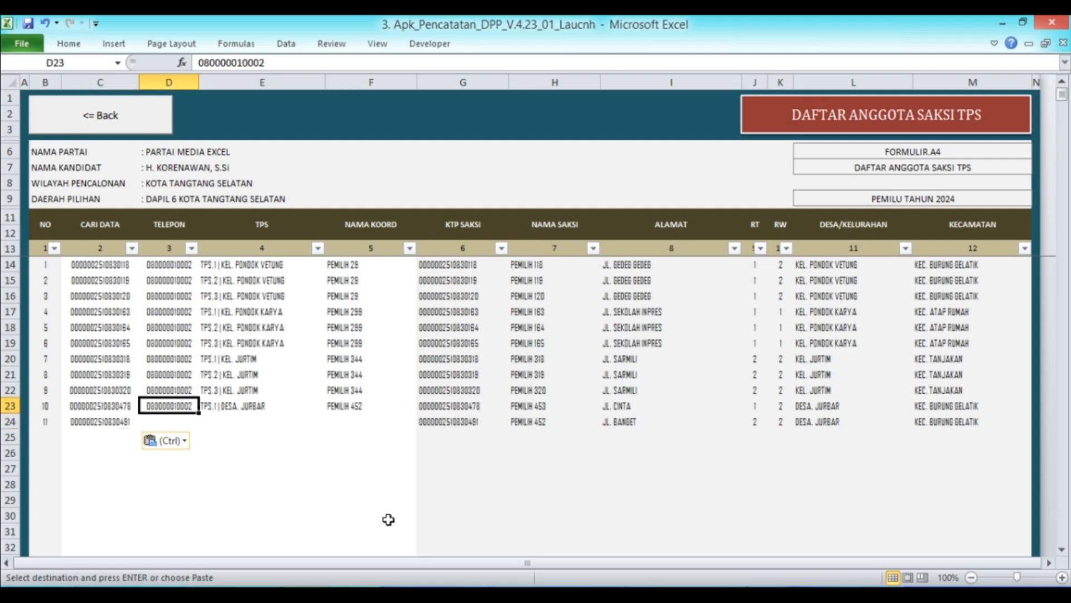
key(shift+Right)
key(shift+Right)
key(ctrl+c)
key(Down)
key(shift+Right)
key(shift+Right)
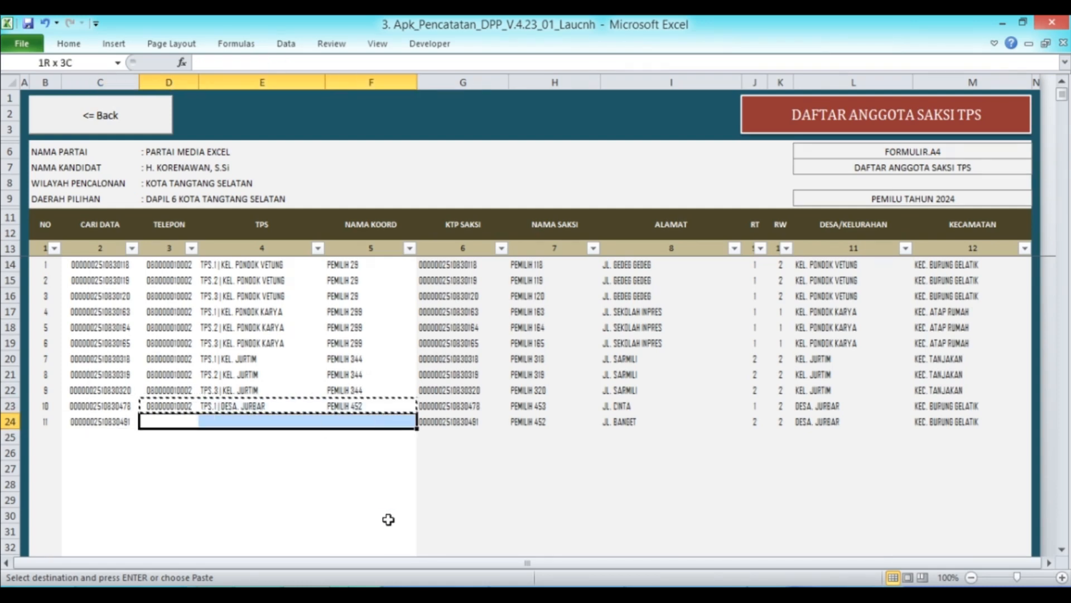
key(Return)
key(Up)
Set the TPS of witness entry 11 to TPS.2 | DESA. JURBAR
key(Down)
key(Right)
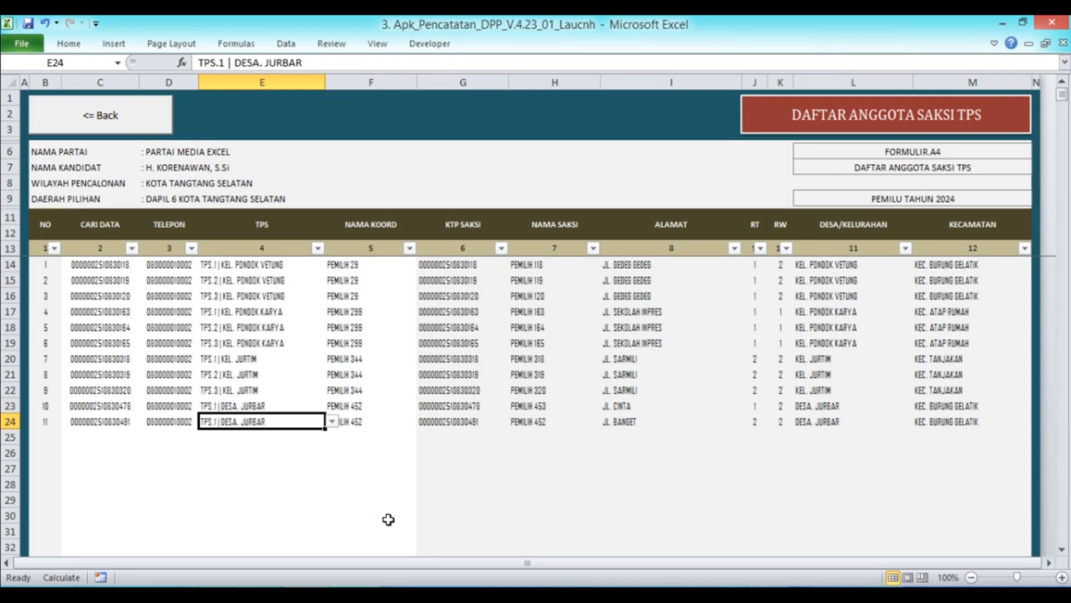
click(332, 421)
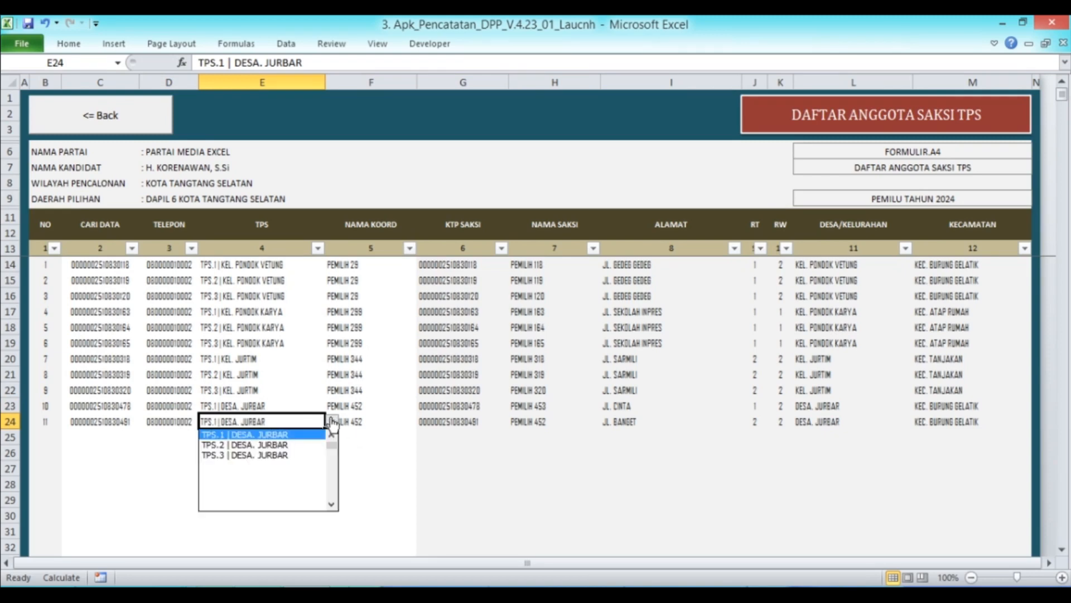
click(302, 444)
click(366, 425)
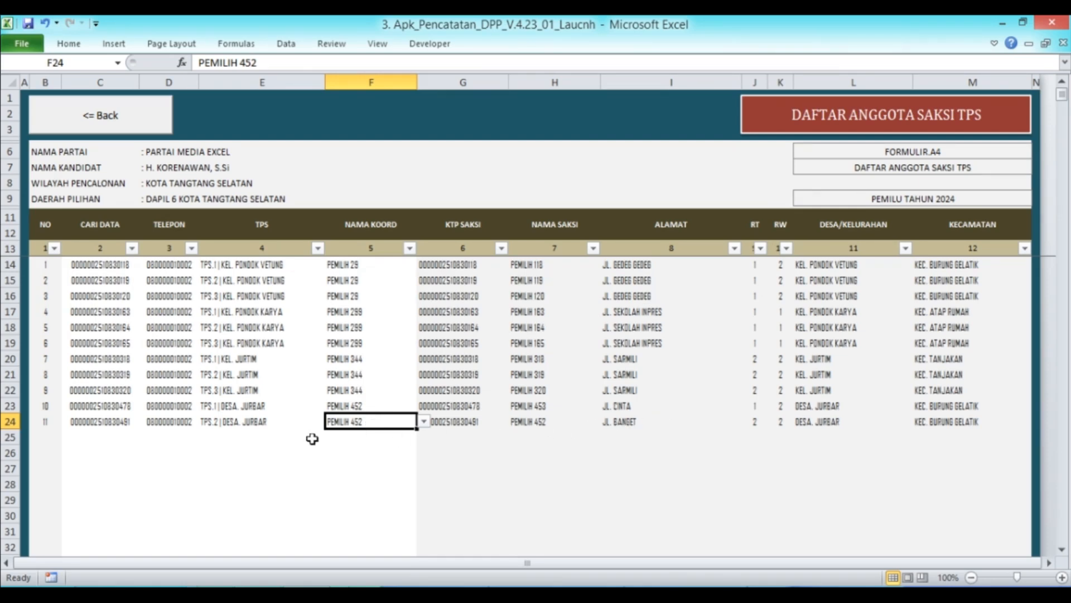
scroll(841, 432, down, 3)
scroll(841, 432, up, 3)
click(243, 425)
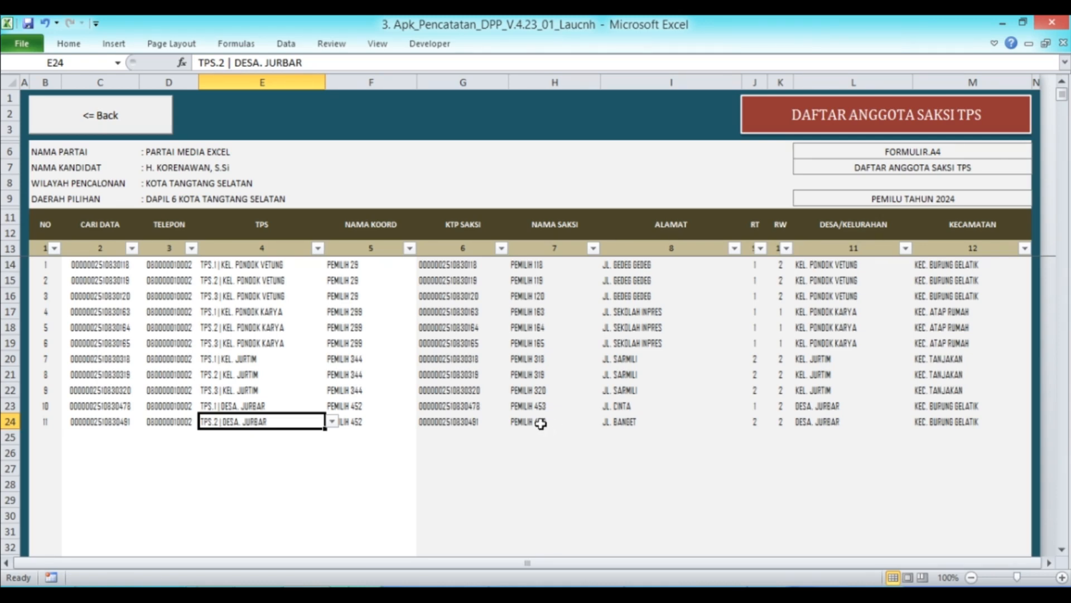
Open the permanent voter database and renumber the names below PEMILIH 464 in row 495 as a series down to PEMILIH 478 in row 509
click(106, 132)
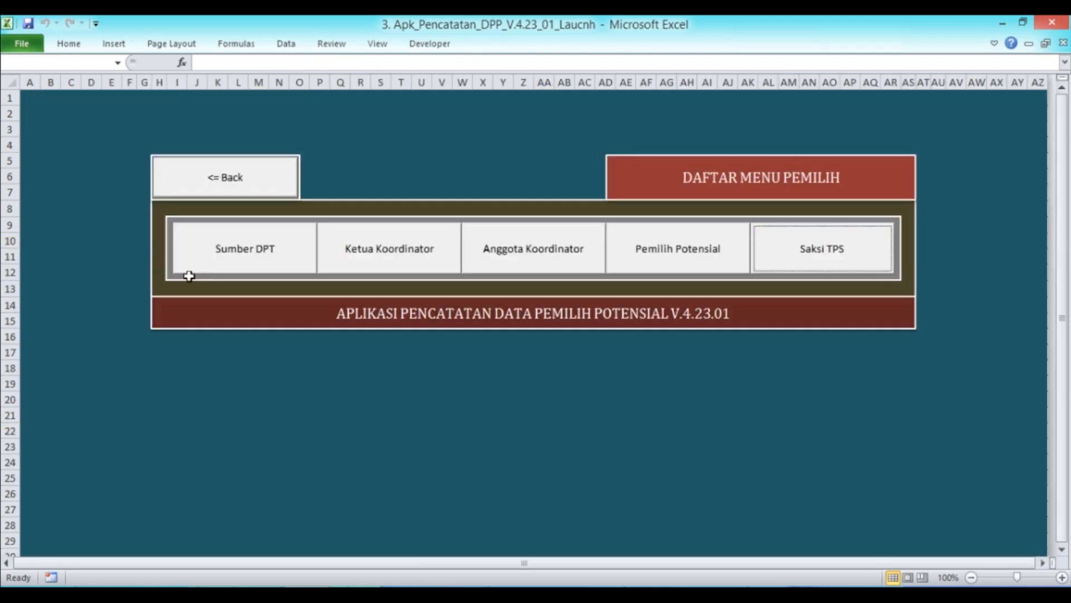
click(206, 269)
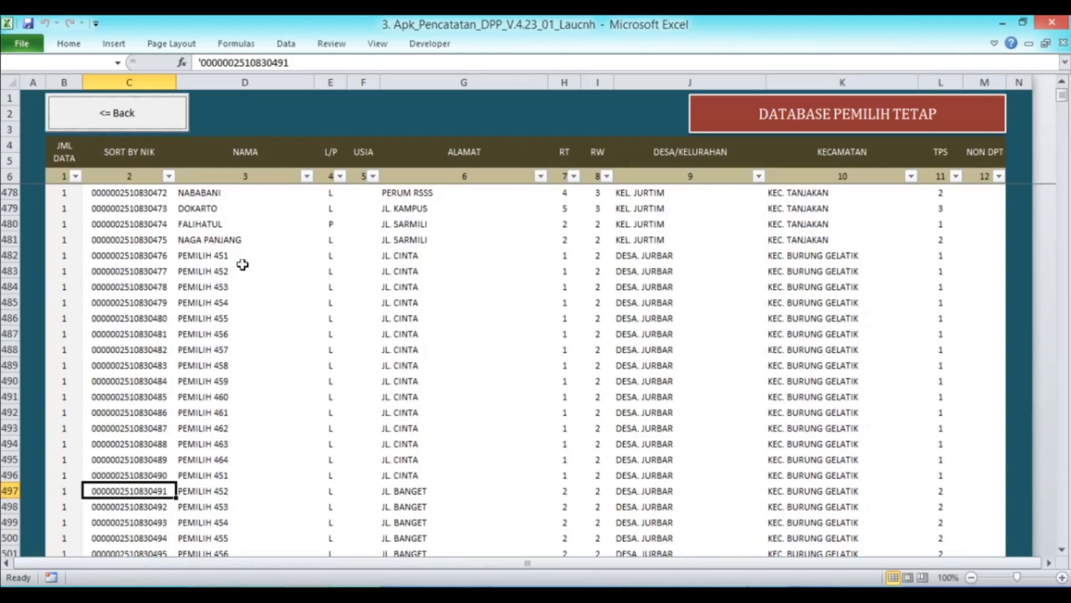
scroll(243, 264, down, 4)
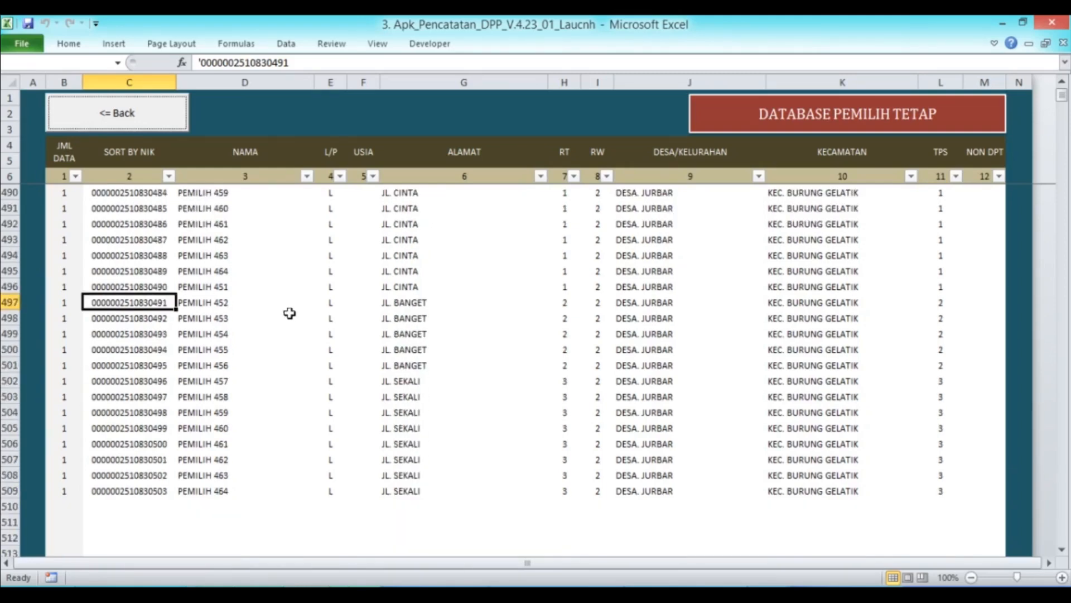
click(244, 274)
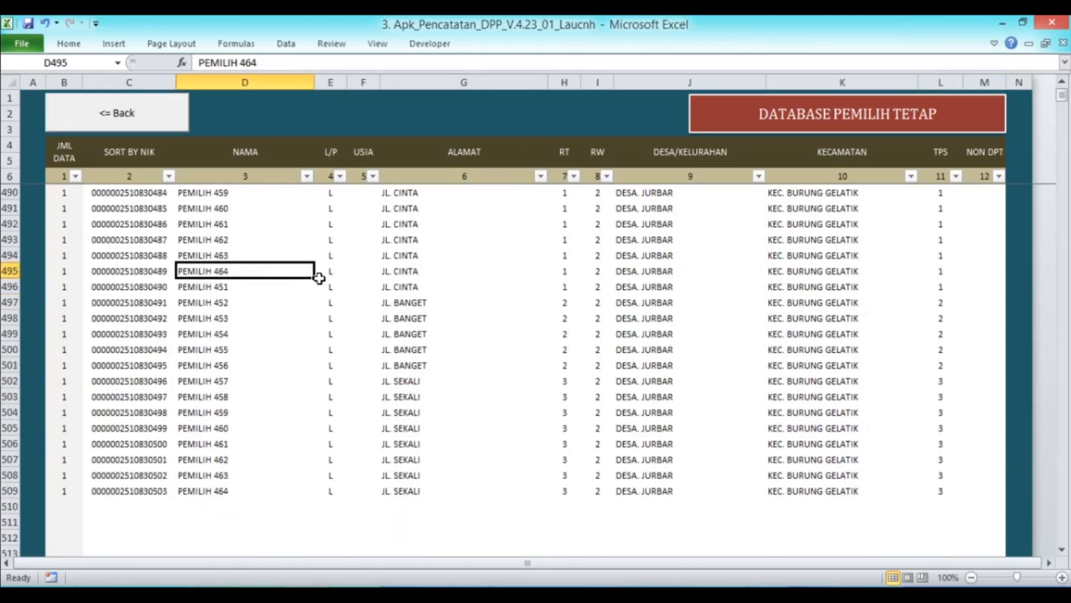
drag(316, 278, 315, 498)
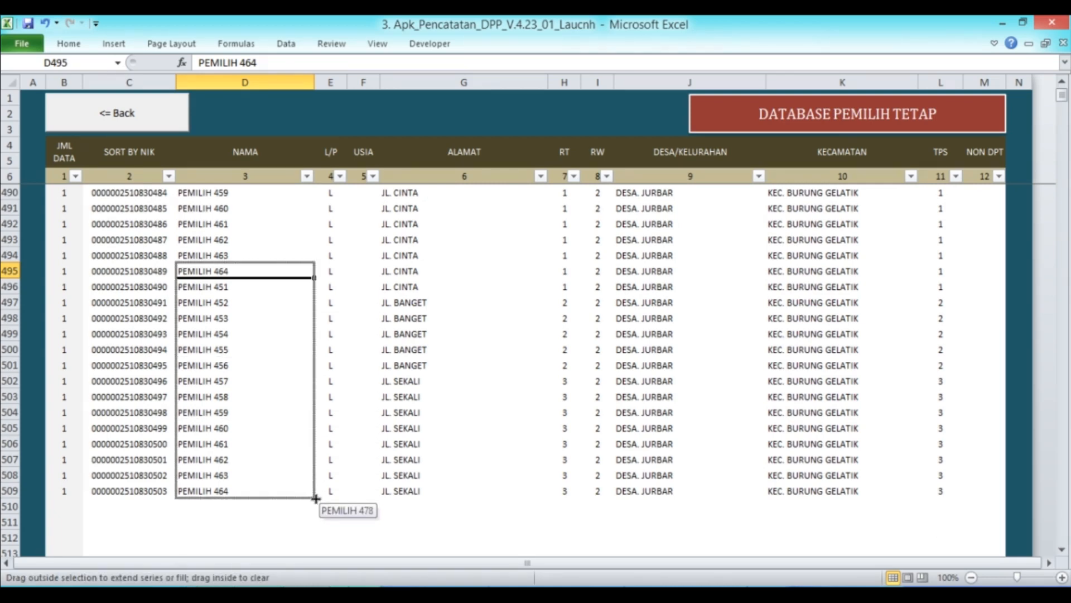
drag(316, 498, 316, 496)
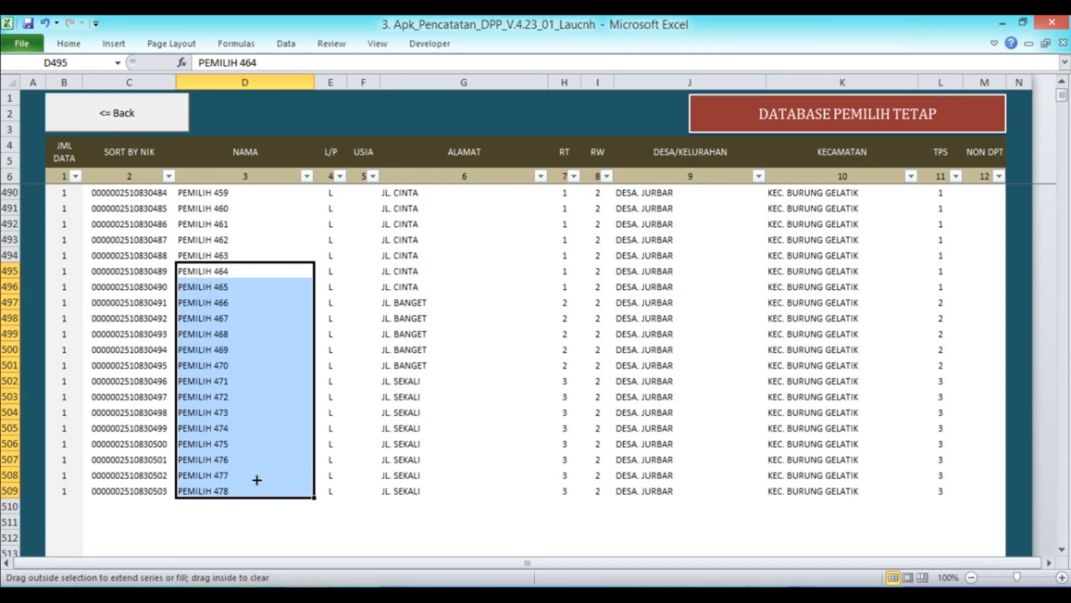
Return to the Saksi TPS list and choose PEMILIH 452 as the Nama Koord of witness entry 11
click(147, 118)
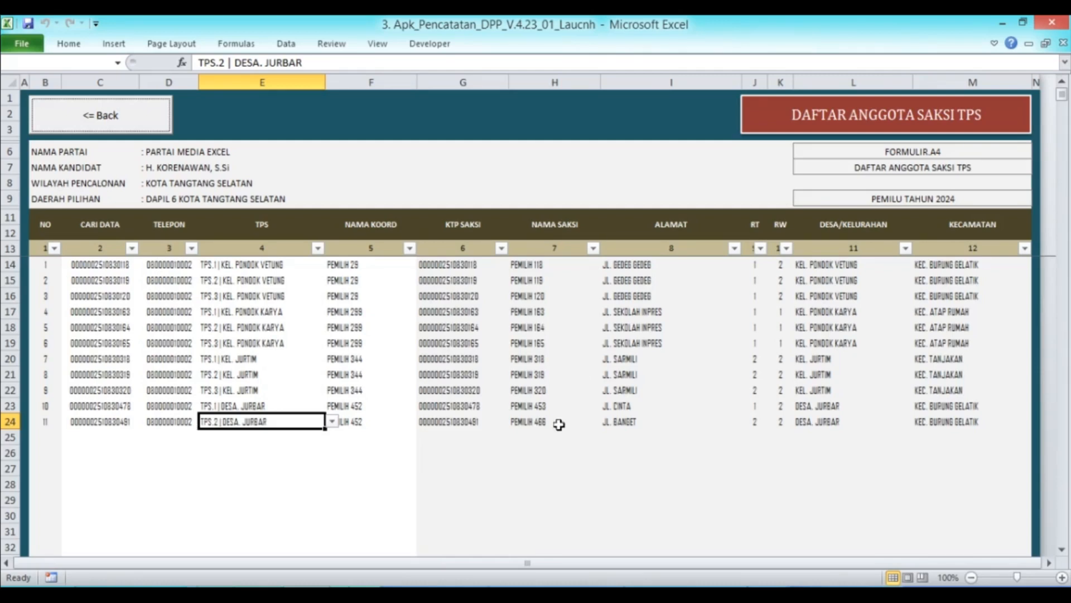
click(559, 424)
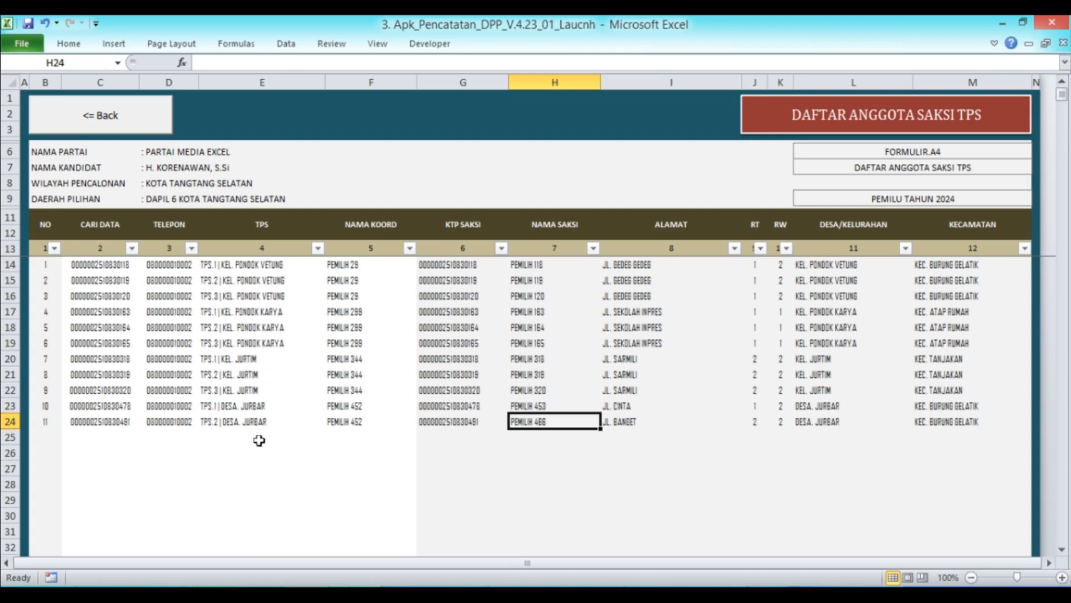
click(222, 423)
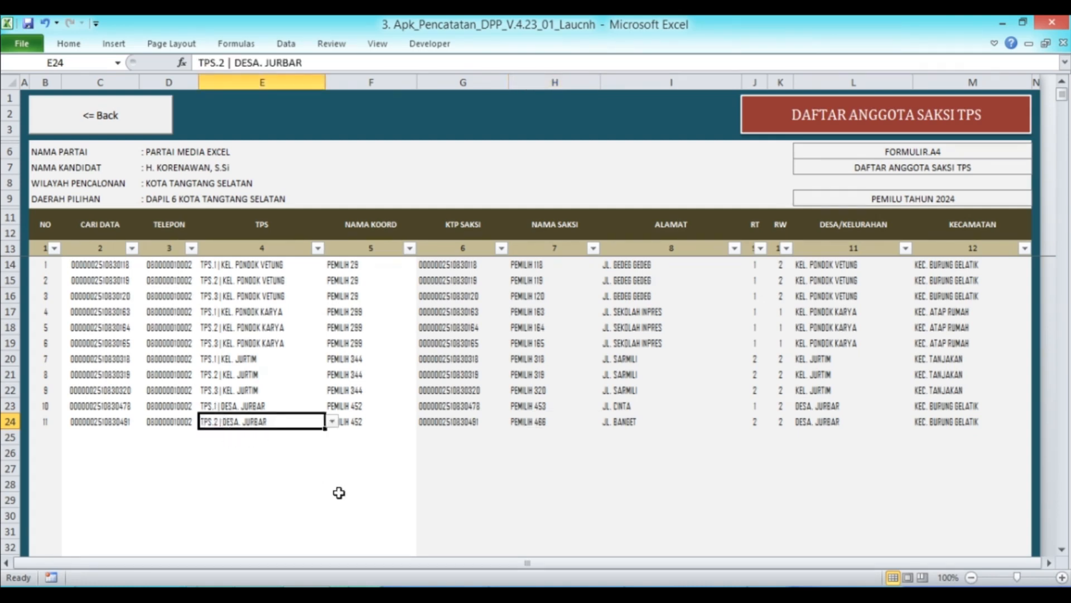
click(378, 425)
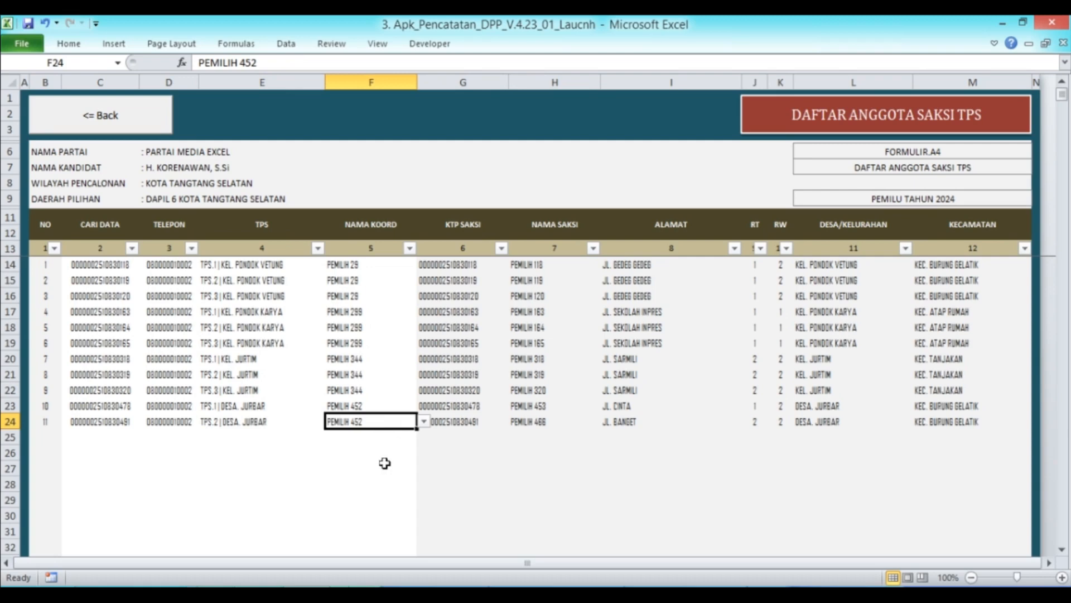
click(424, 422)
click(369, 435)
Go back to the permanent voter database and copy the NIK of the first DESA. JURBAR voter in TPS 3, PEMILIH 471 in row 502
click(107, 127)
click(205, 247)
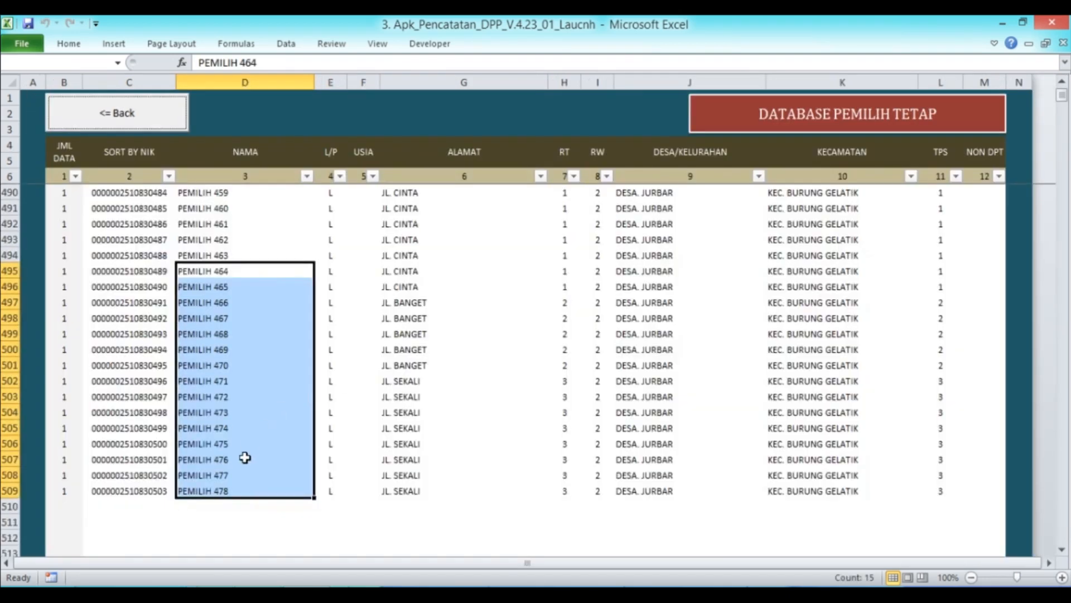
scroll(637, 441, up, 2)
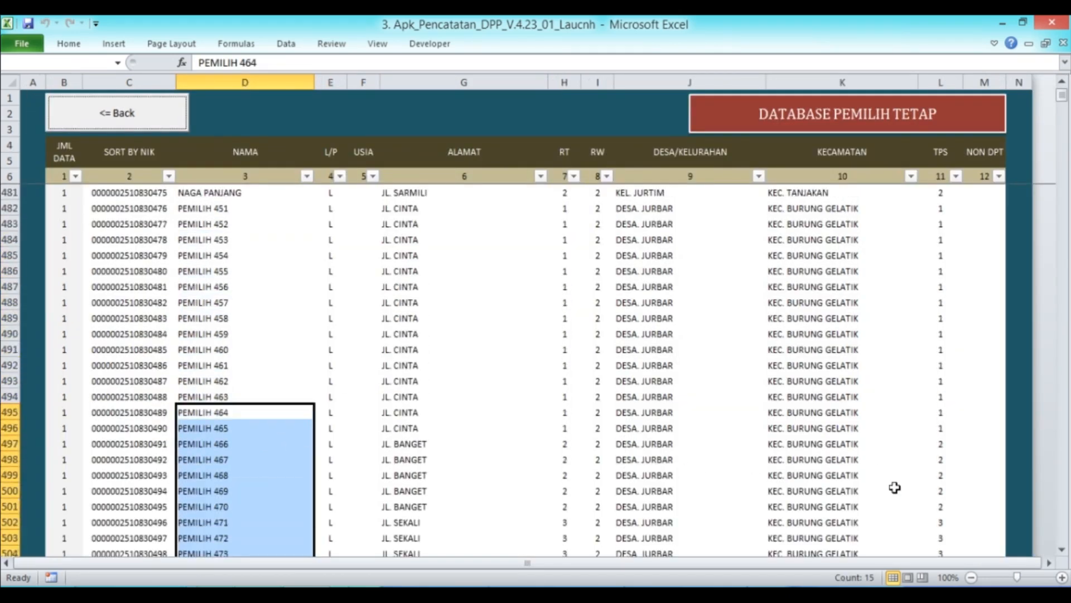
scroll(748, 513, down, 1)
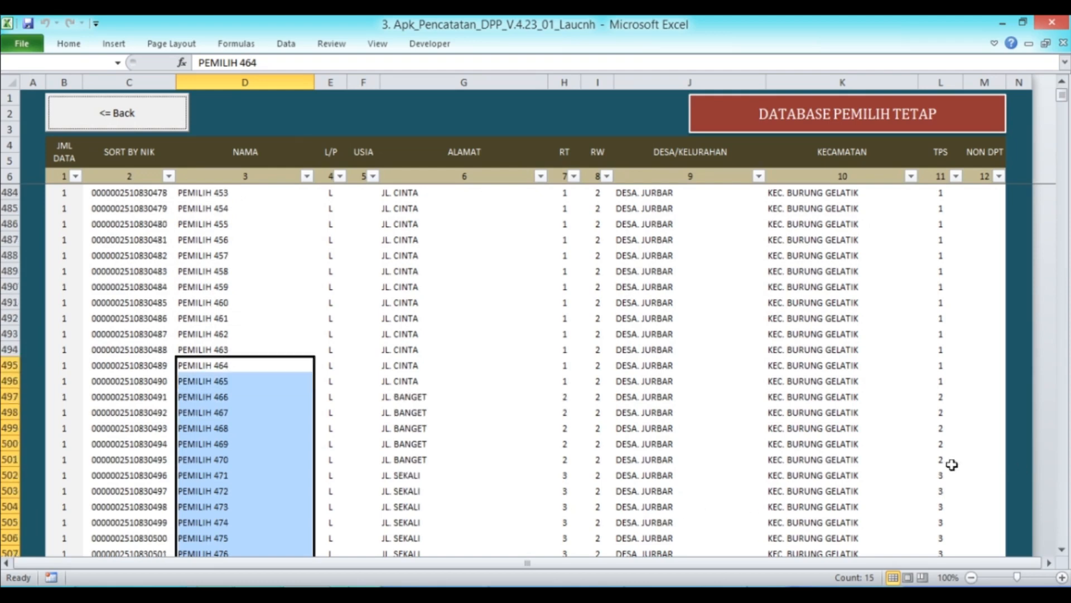
click(134, 477)
right_click(129, 477)
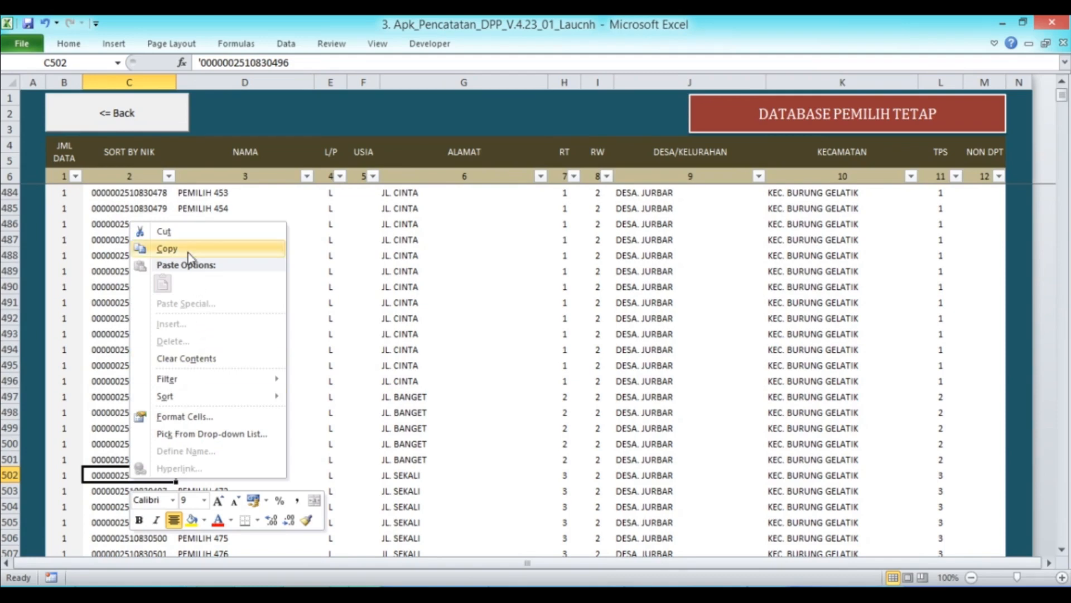
click(163, 246)
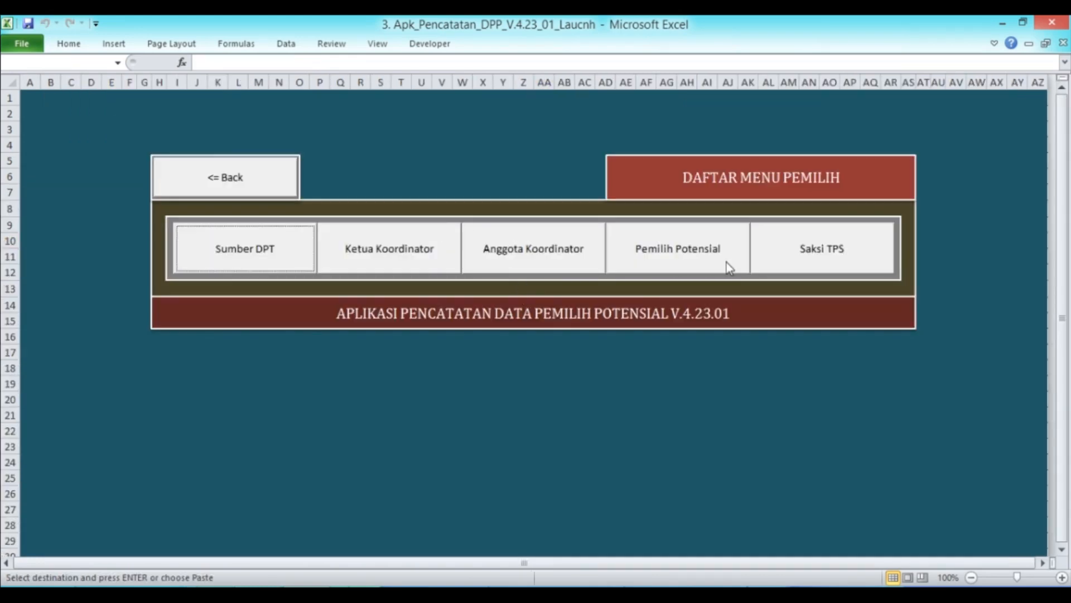
Reopen the Saksi TPS list and paste the copied NIK into Cari Data of the empty row below entry 11
click(809, 260)
right_click(93, 436)
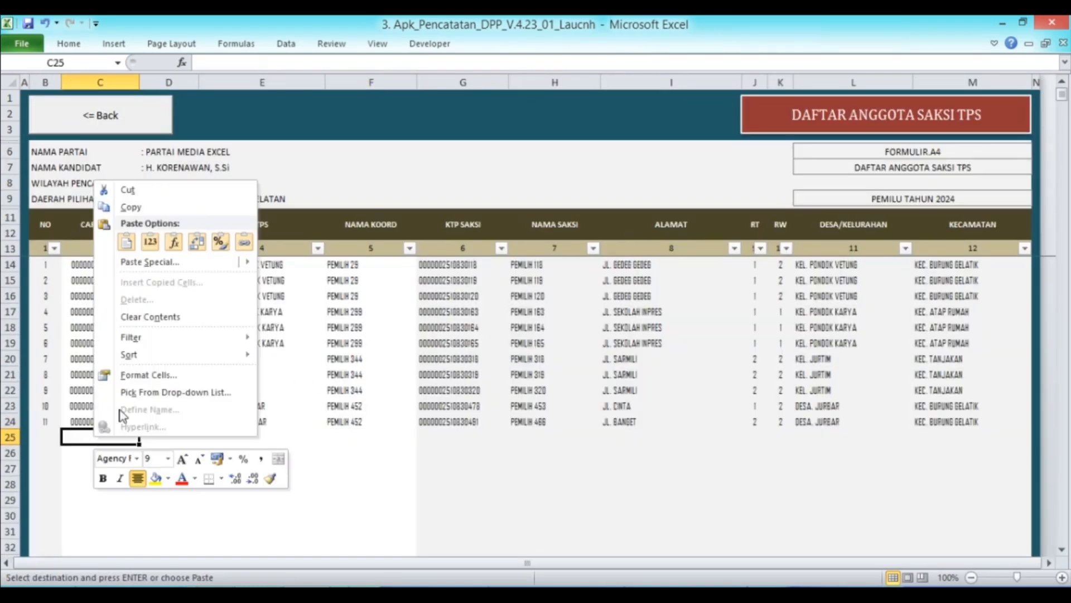
click(127, 243)
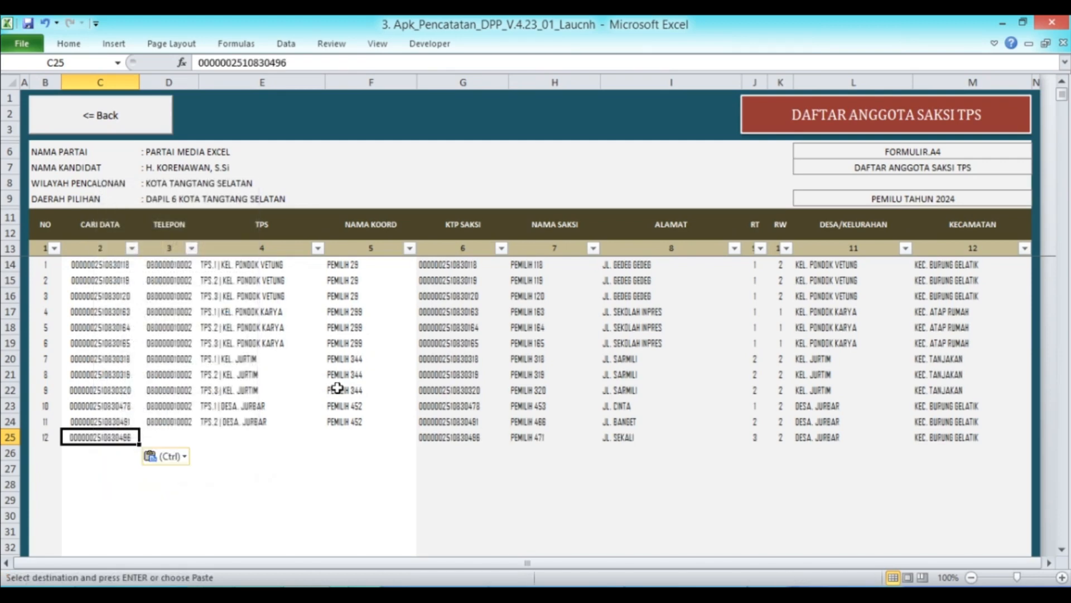
Copy the phone number, TPS and Nama Koord of witness entry 11 to entry 12
click(176, 420)
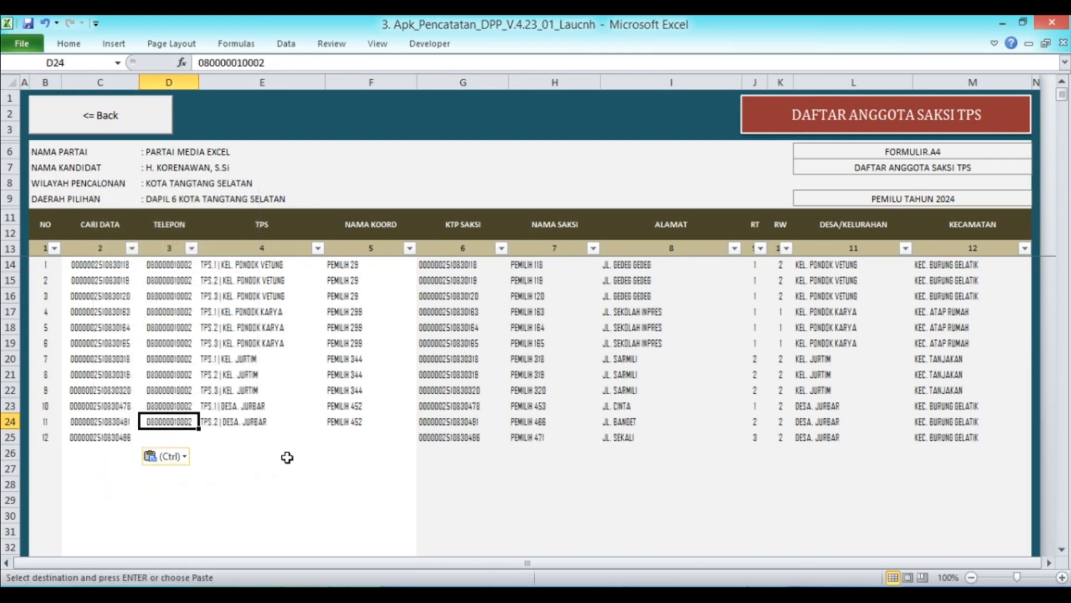
key(shift+Right)
key(shift+Right)
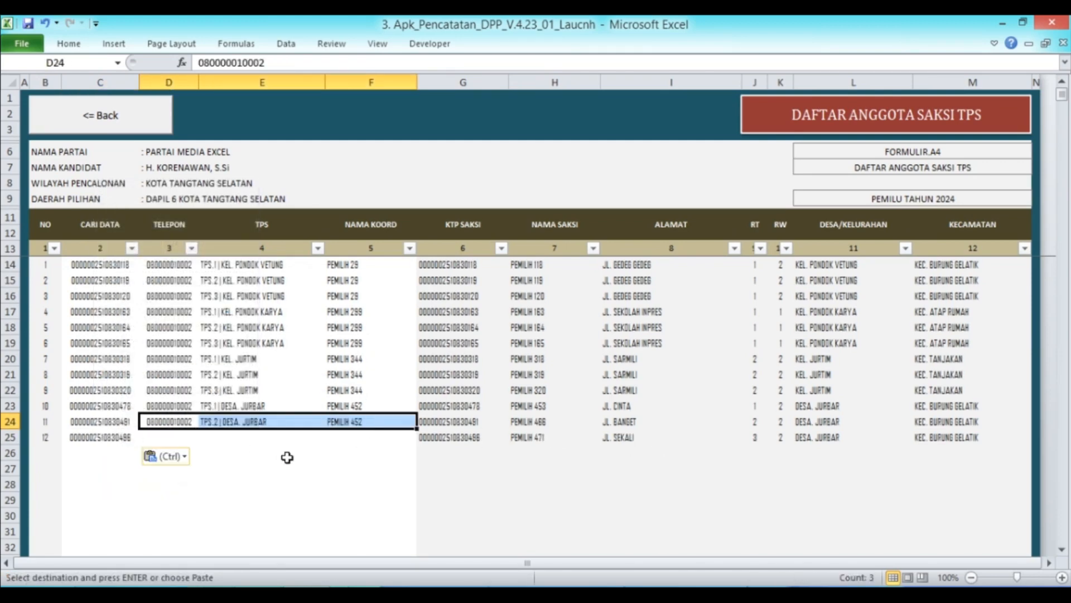
key(ctrl+c)
key(Down)
key(shift+Right)
key(shift+Right)
key(ctrl+v)
key(Escape)
Set the TPS of witness entry 12 to TPS.3 | DESA. JURBAR
key(Up)
key(Down)
key(Right)
click(333, 437)
click(289, 467)
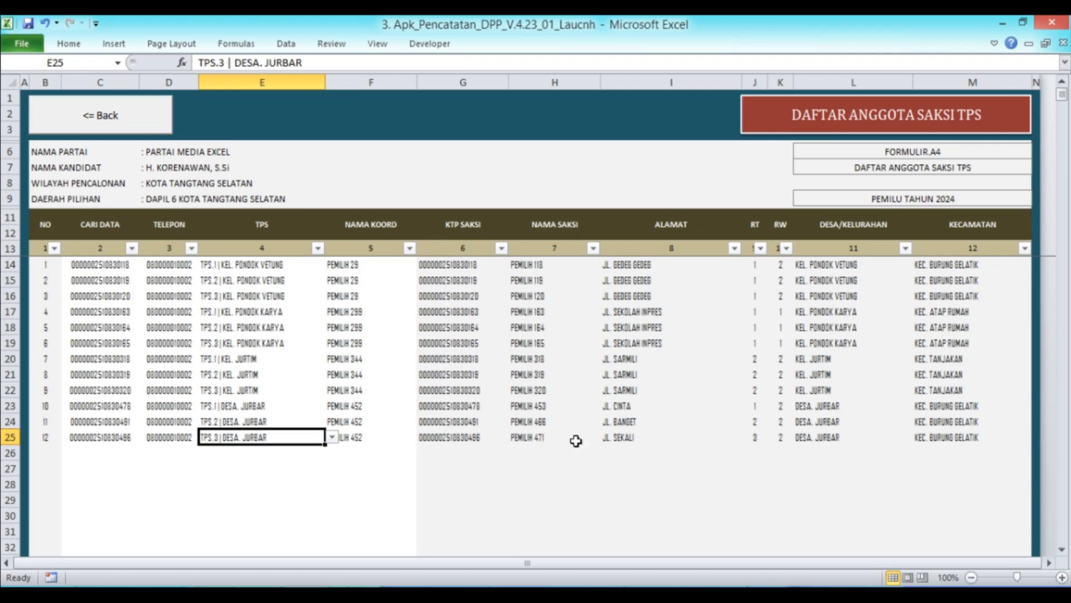
click(364, 439)
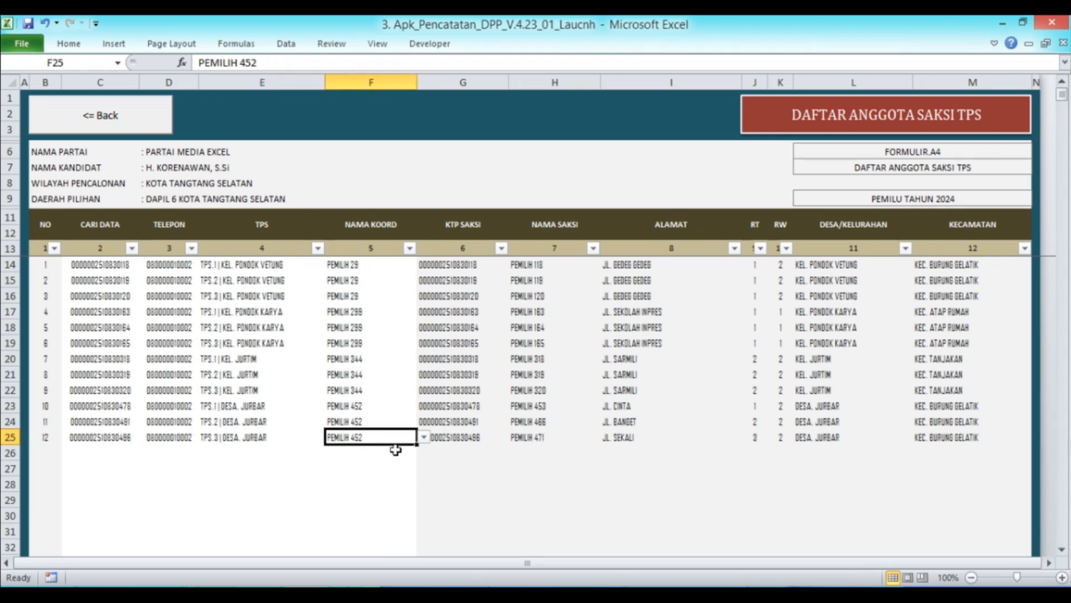
click(367, 471)
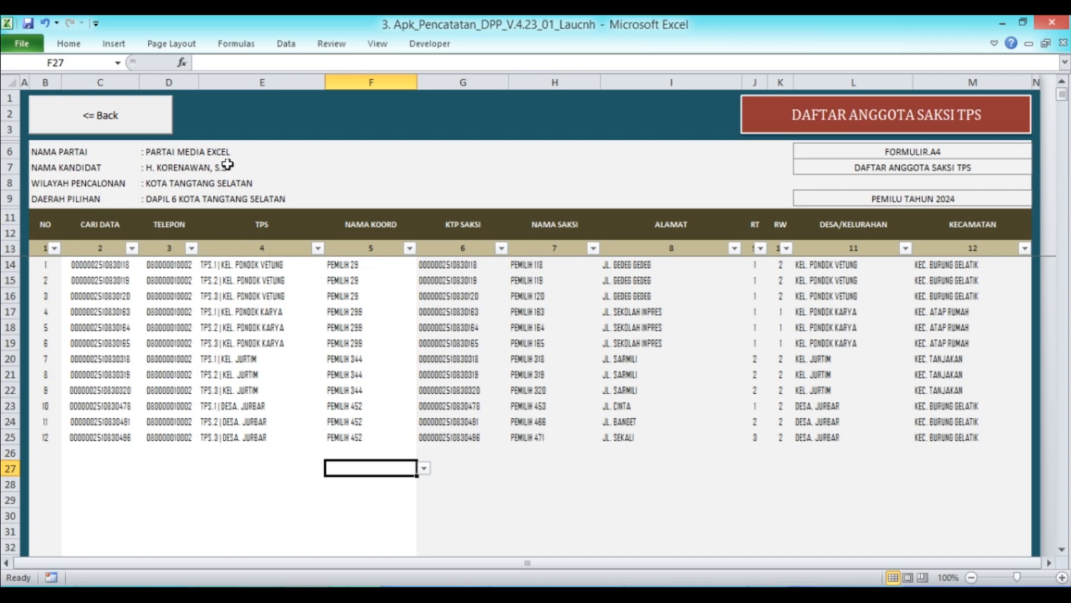
Open the Rekap DPT Per TPS sheet from the main menu, review the coordinators and witnesses listed per TPS, and return to the menu
click(125, 117)
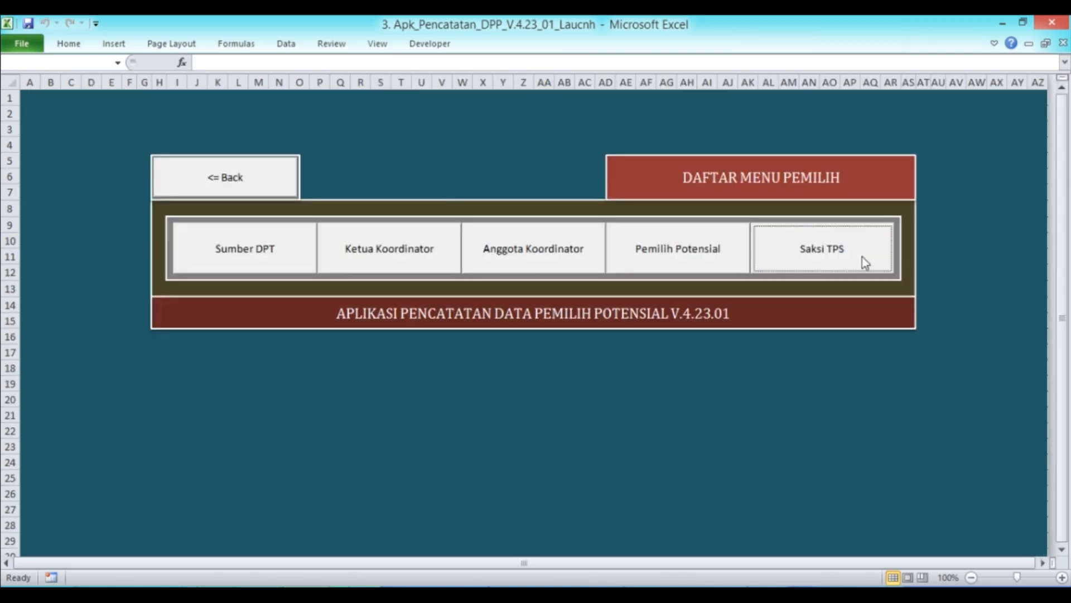
click(243, 174)
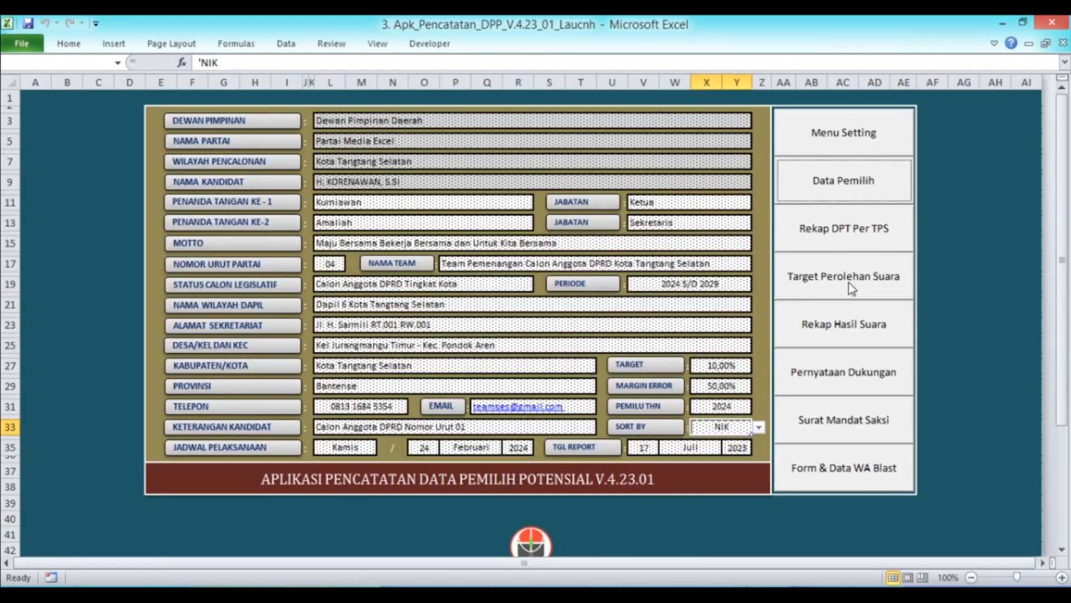
click(835, 240)
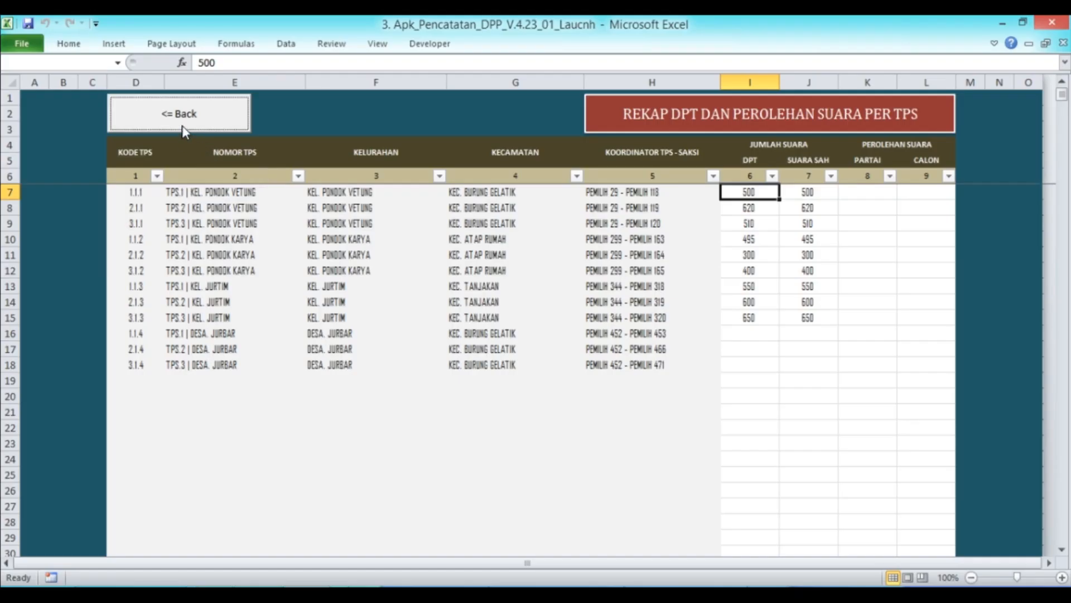
click(184, 128)
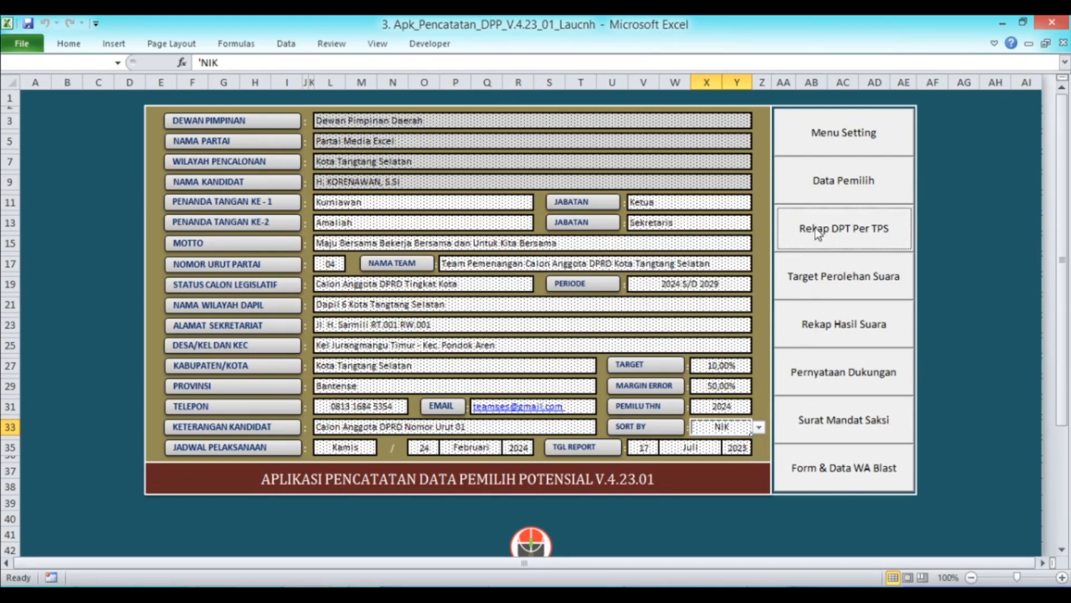
Open the Pemilih Potensial list and look over the Cari Data column from the first entry to entry 12
click(813, 193)
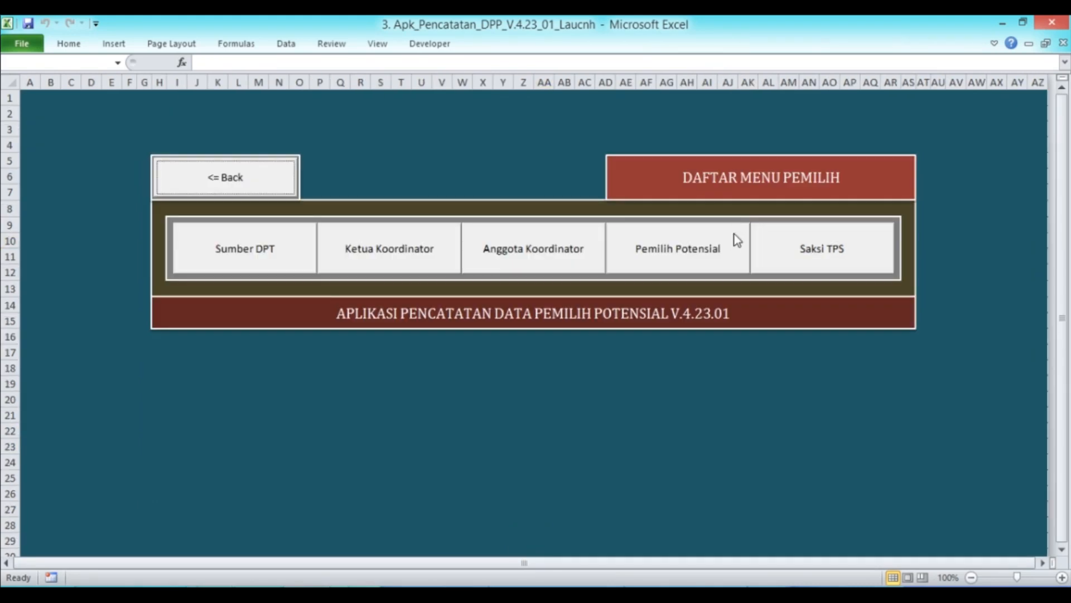
click(692, 256)
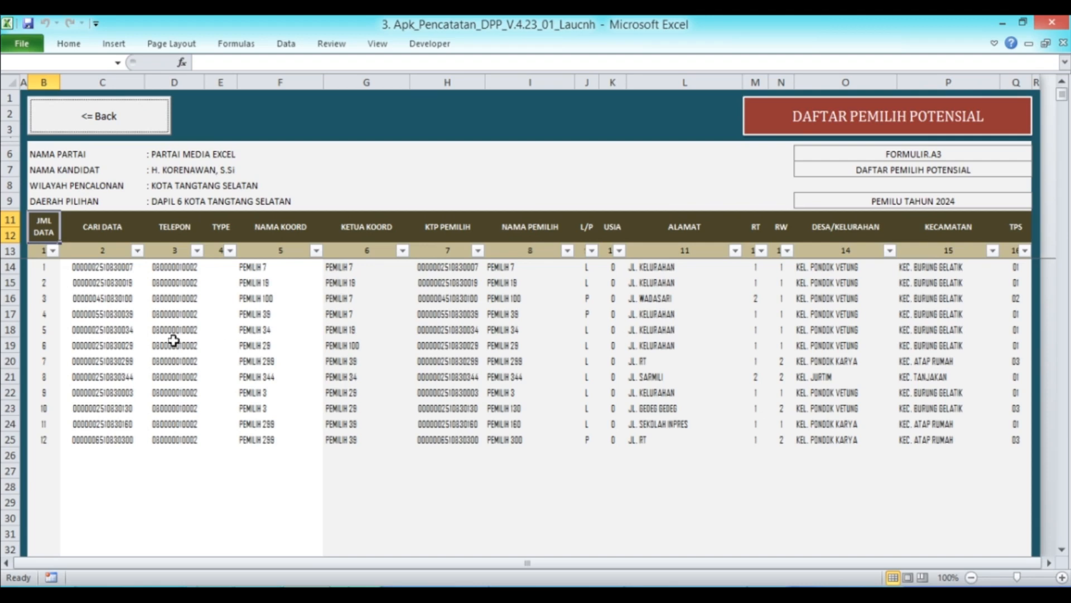
click(96, 266)
click(120, 441)
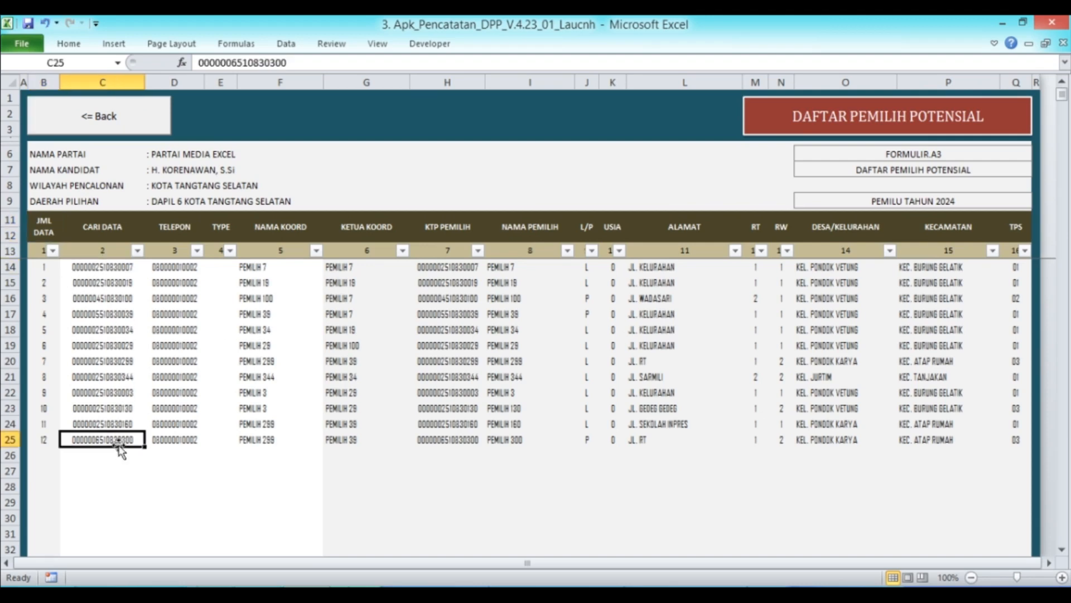
Open the Anggota Koordinator list and copy the Cari Data numbers of members 12 and 13
click(115, 454)
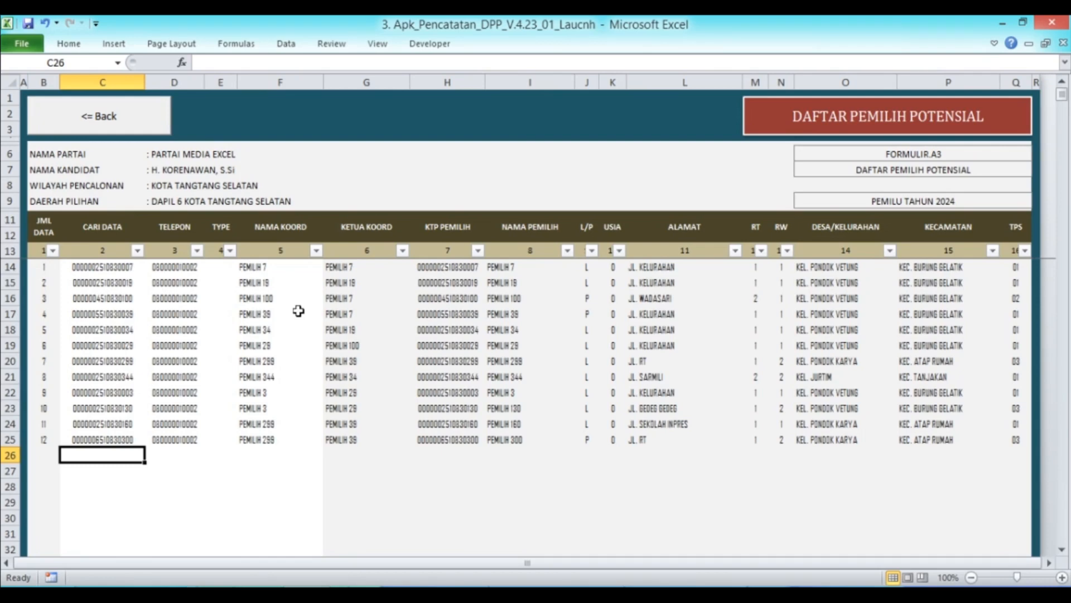
click(114, 126)
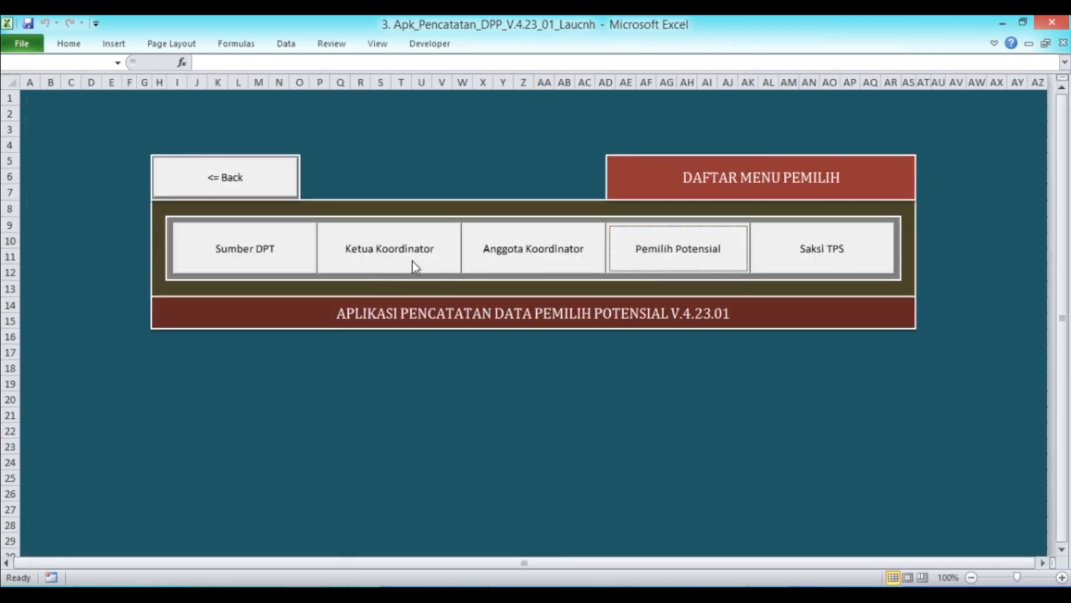
click(538, 262)
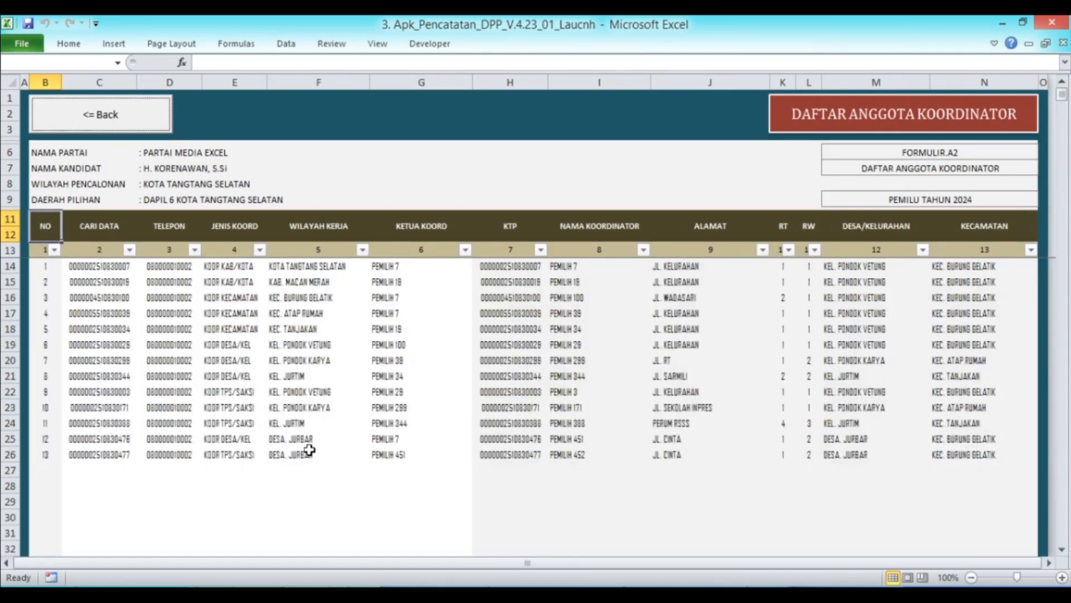
drag(84, 439, 85, 454)
right_click(87, 456)
click(151, 226)
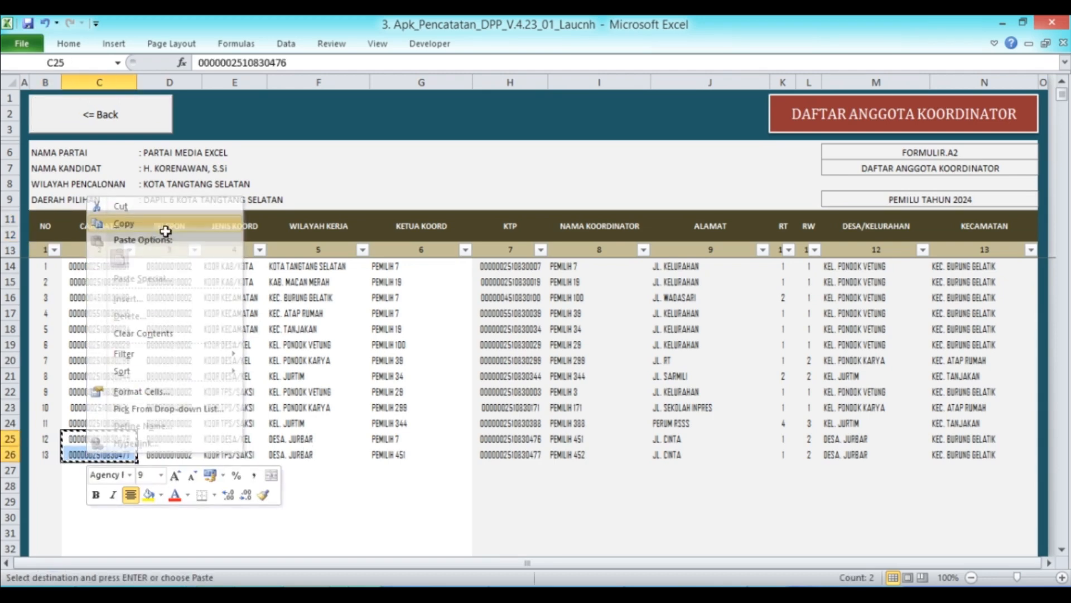
Paste the copied numbers into the Cari Data column of the Pemilih Potensial list as entries 13 and 14
click(114, 110)
click(685, 259)
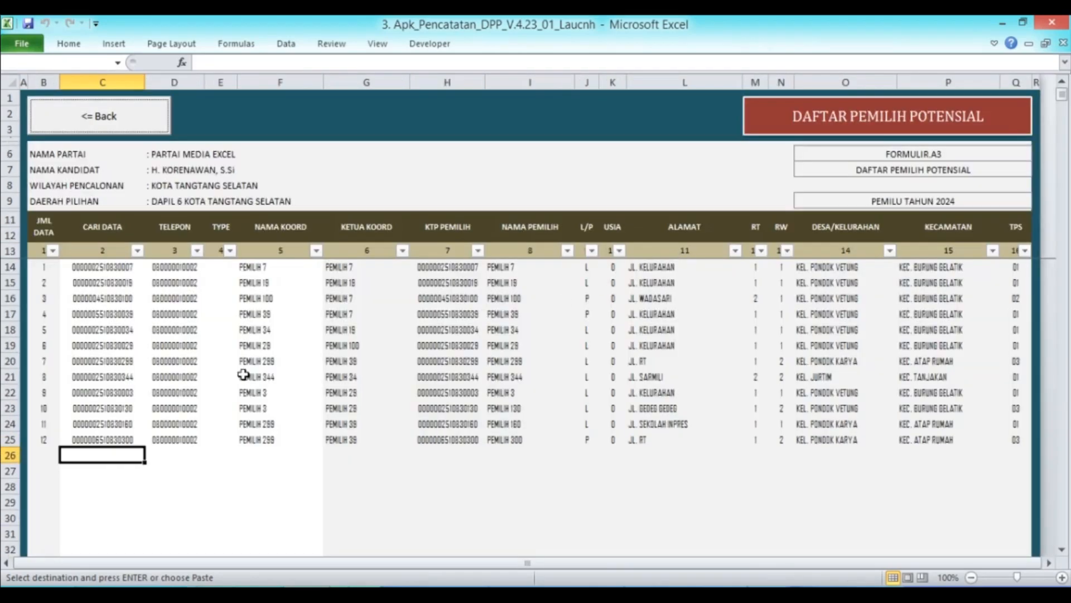
right_click(103, 455)
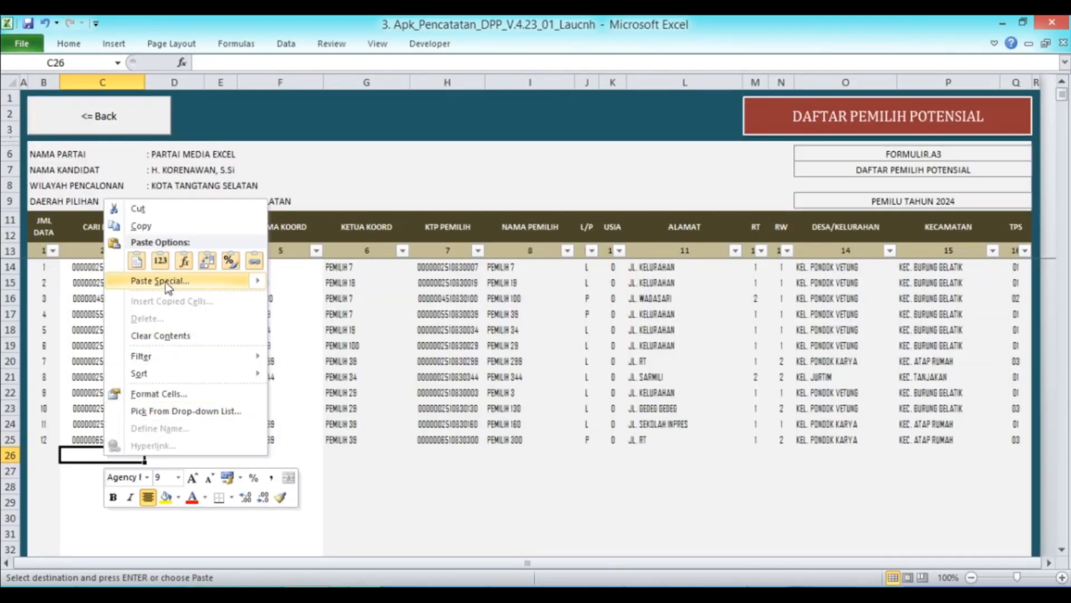
click(134, 258)
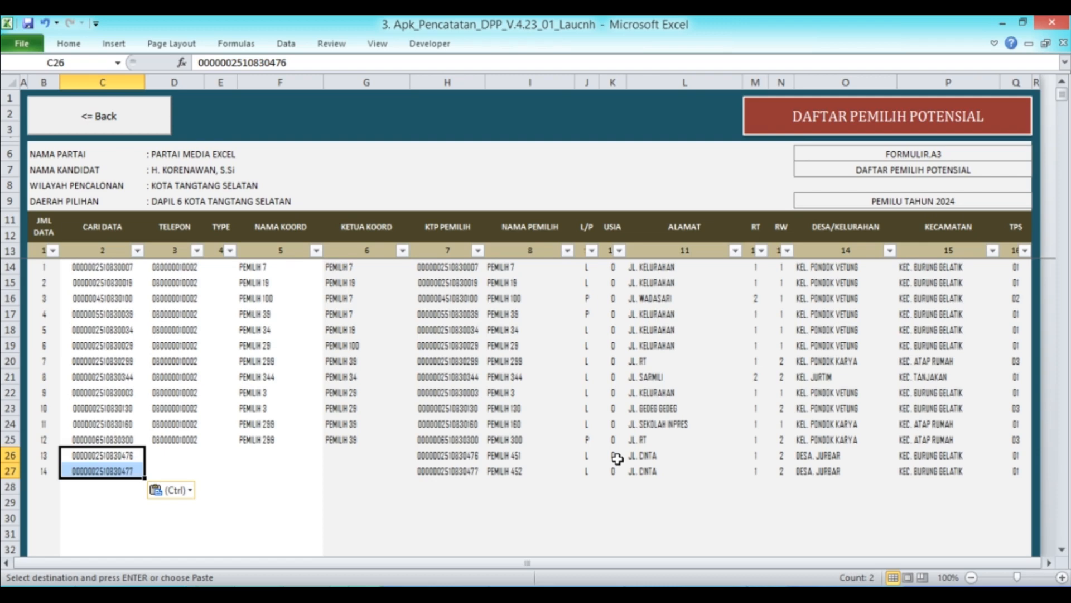
click(138, 120)
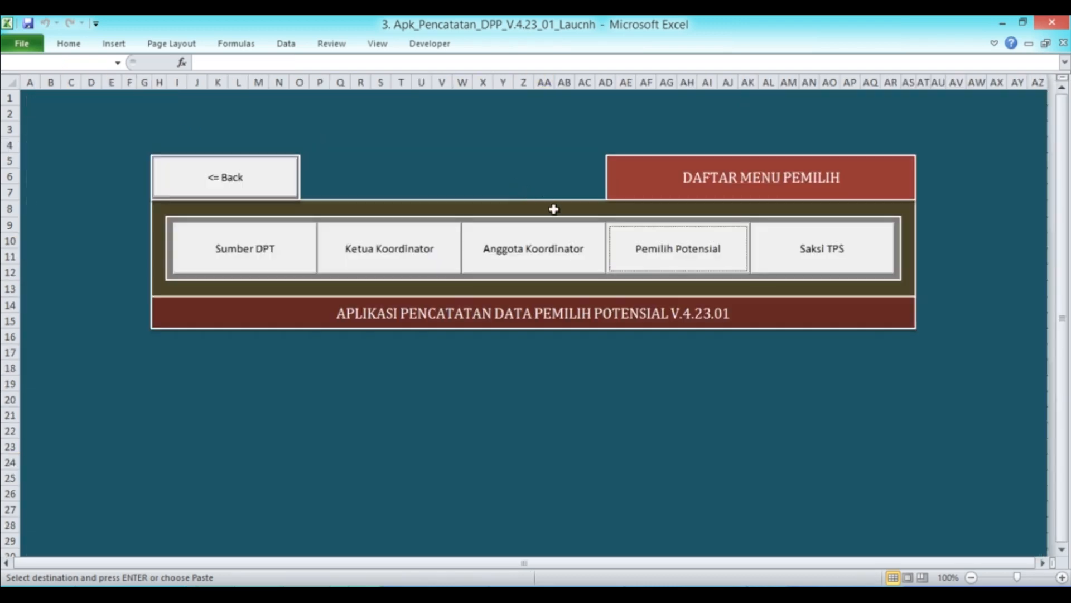
click(304, 241)
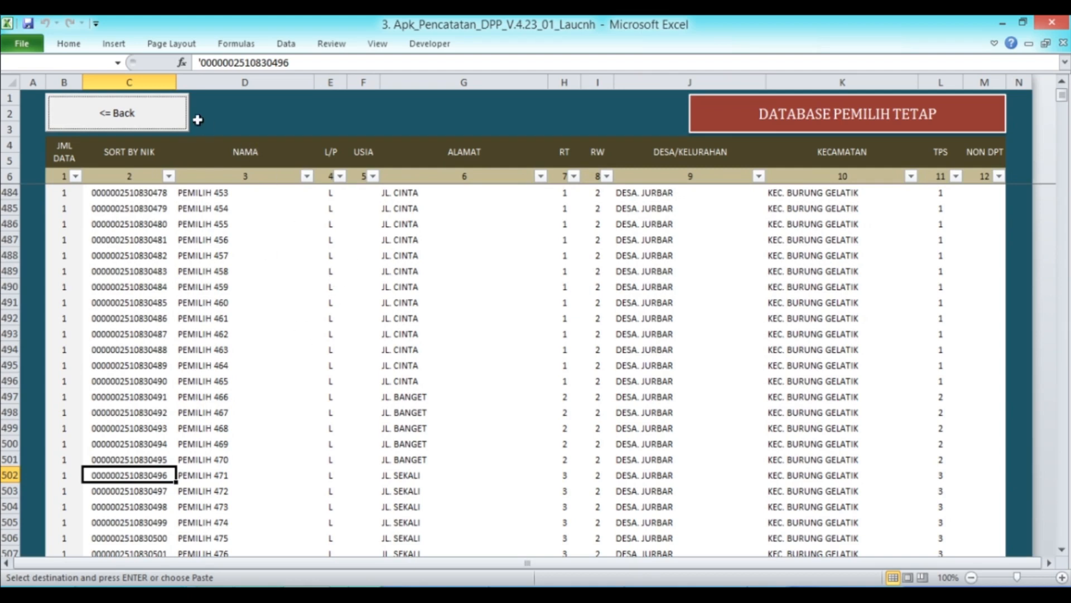
click(151, 120)
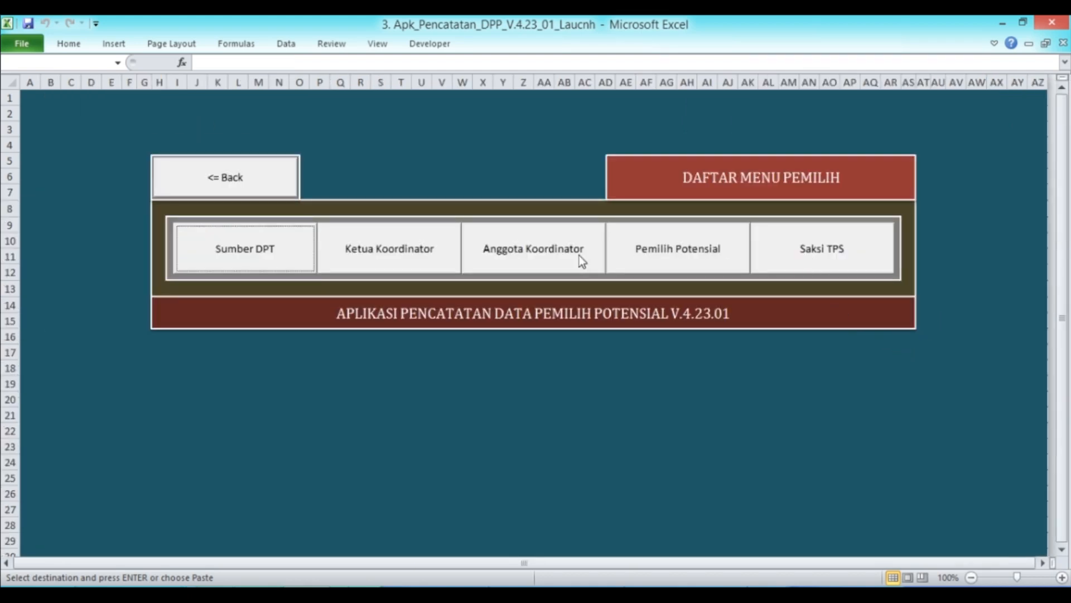
click(658, 255)
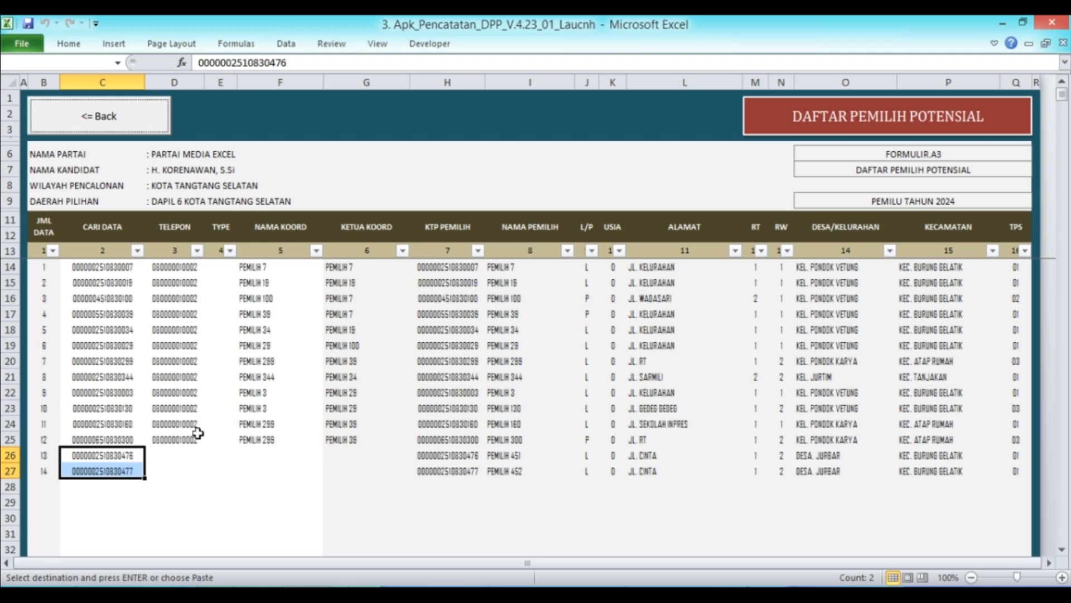
Copy entry 12's phone number and Nama Koord to entries 13 and 14, and set entry 13's Nama Koord to PEMILIH 100
click(178, 440)
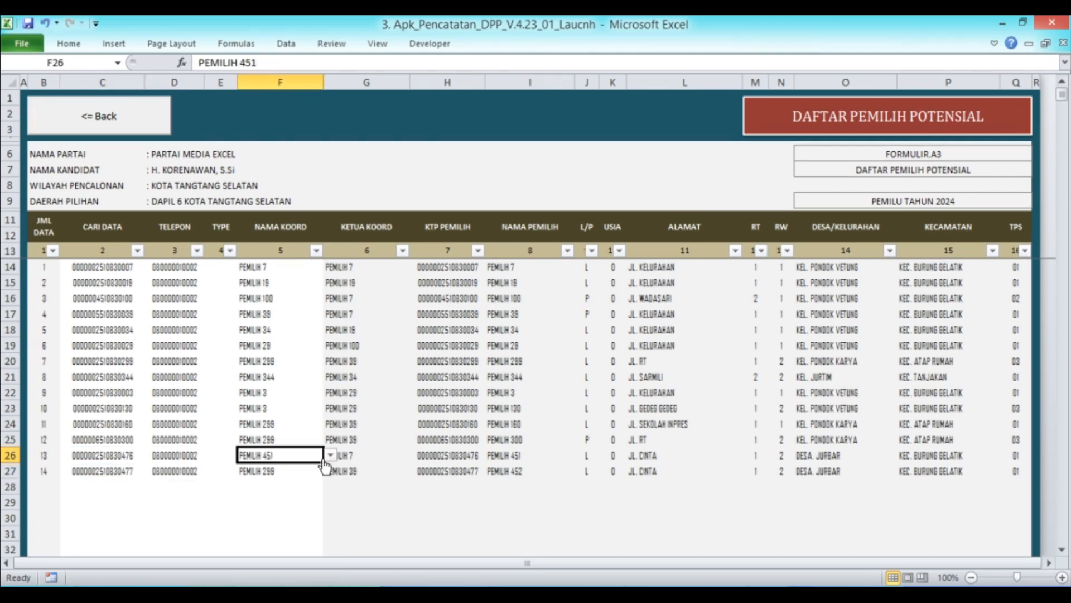
click(330, 455)
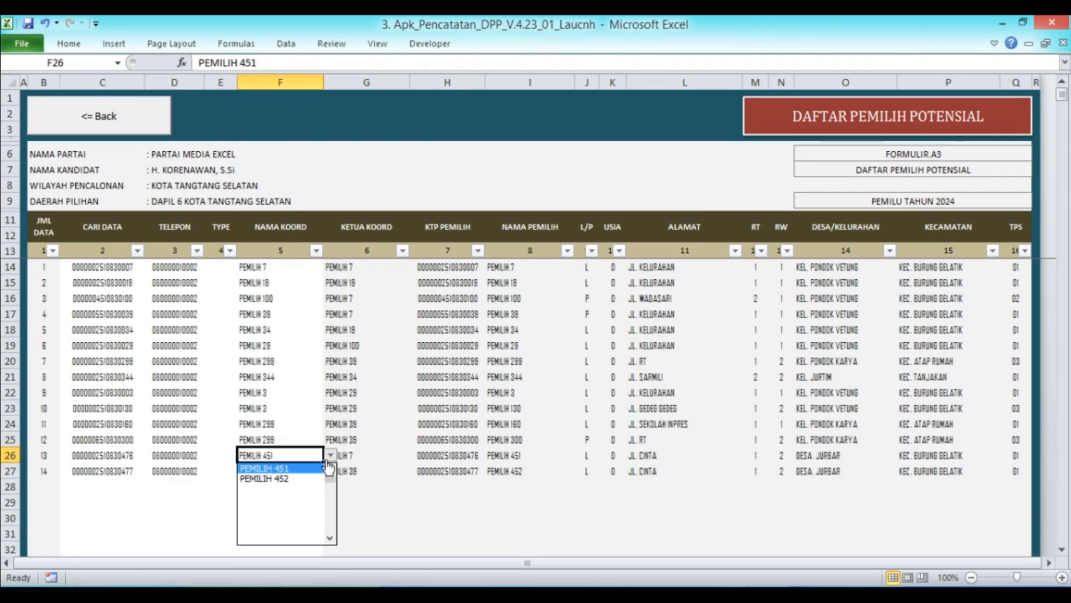
click(331, 468)
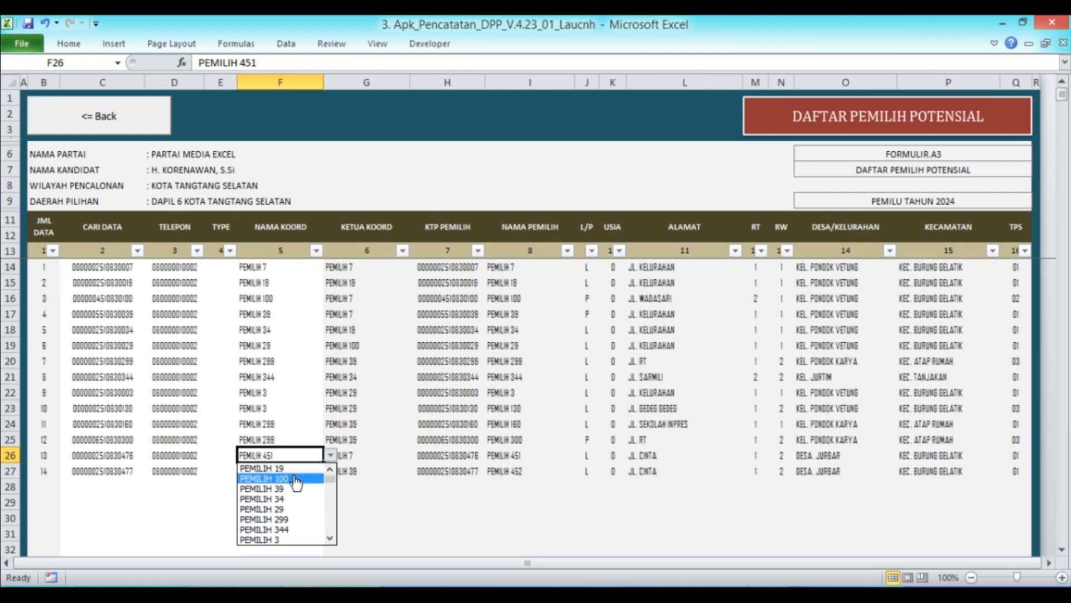
click(296, 479)
Check PEMILIH 100's work area in the Anggota Koordinator list, and compare it with the Nama Koord and Ketua Koord of potential voter entry 13
click(103, 117)
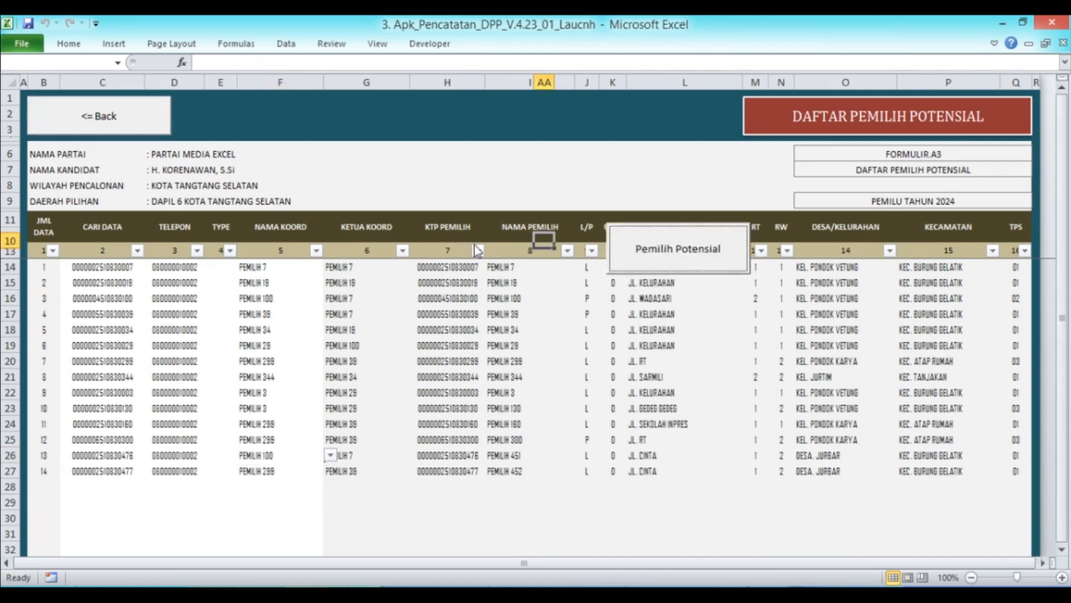
click(526, 260)
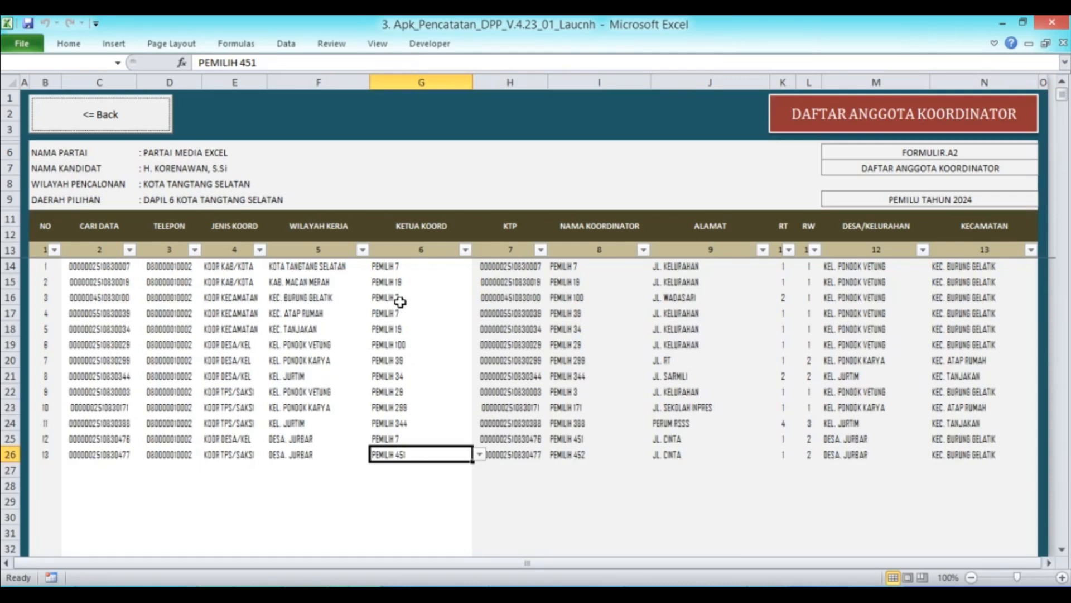
click(597, 301)
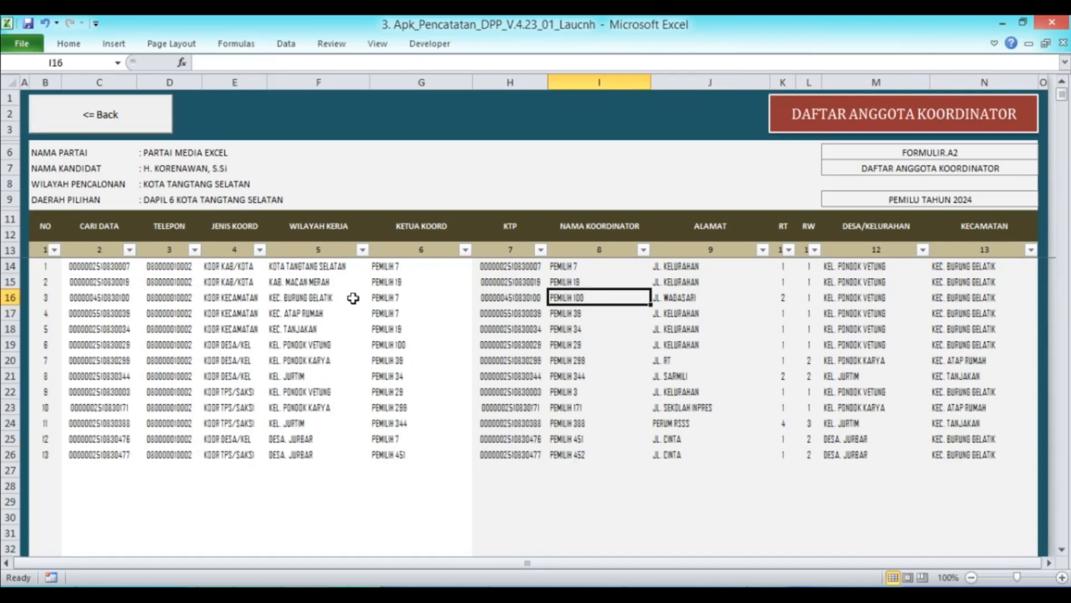
click(318, 296)
click(558, 297)
click(148, 125)
click(646, 268)
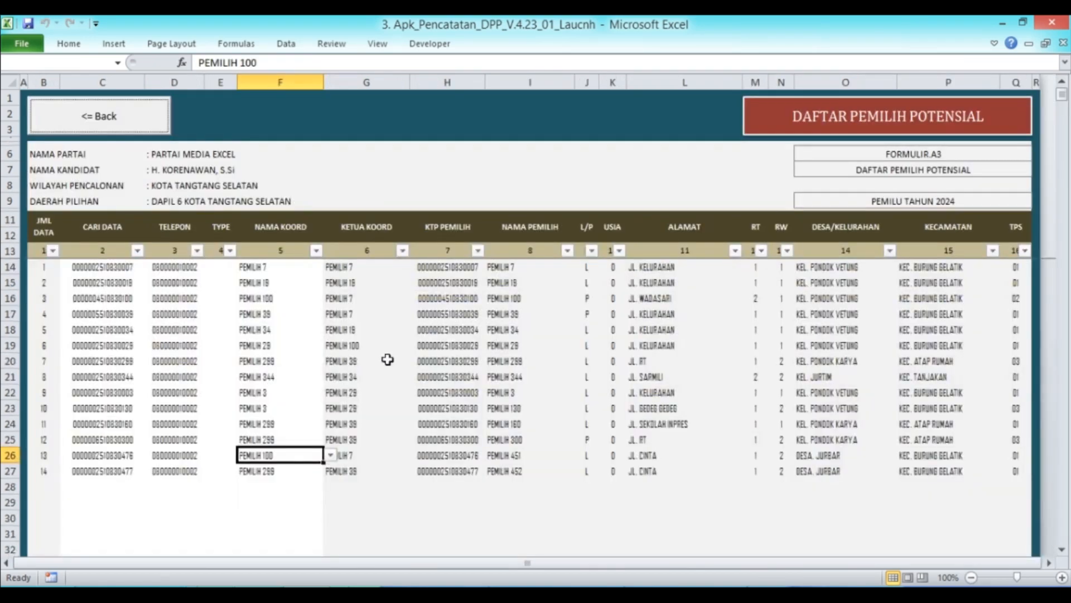
click(385, 454)
click(285, 458)
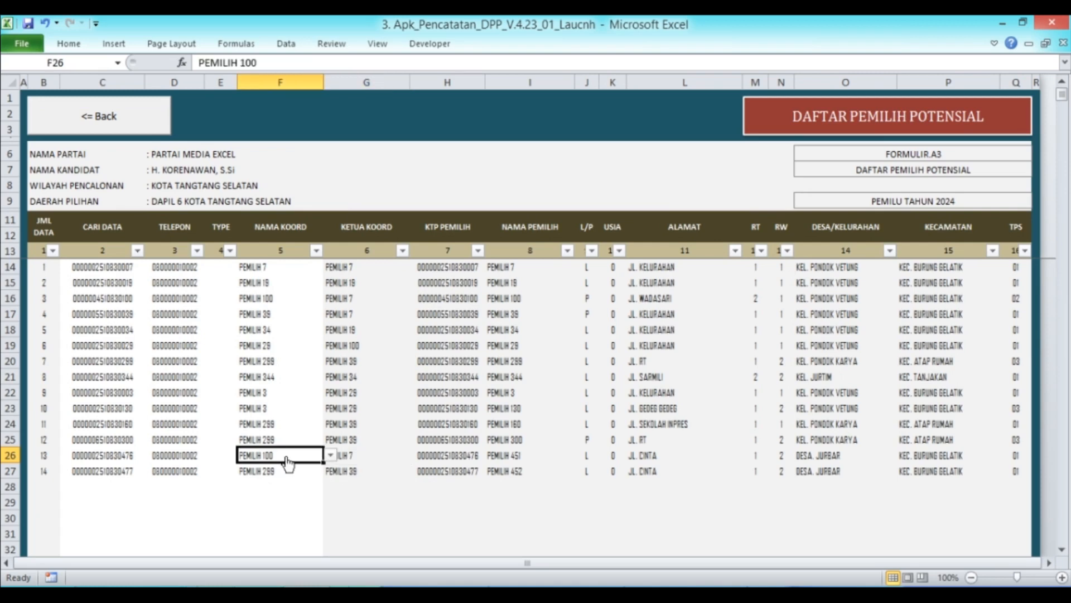
click(371, 458)
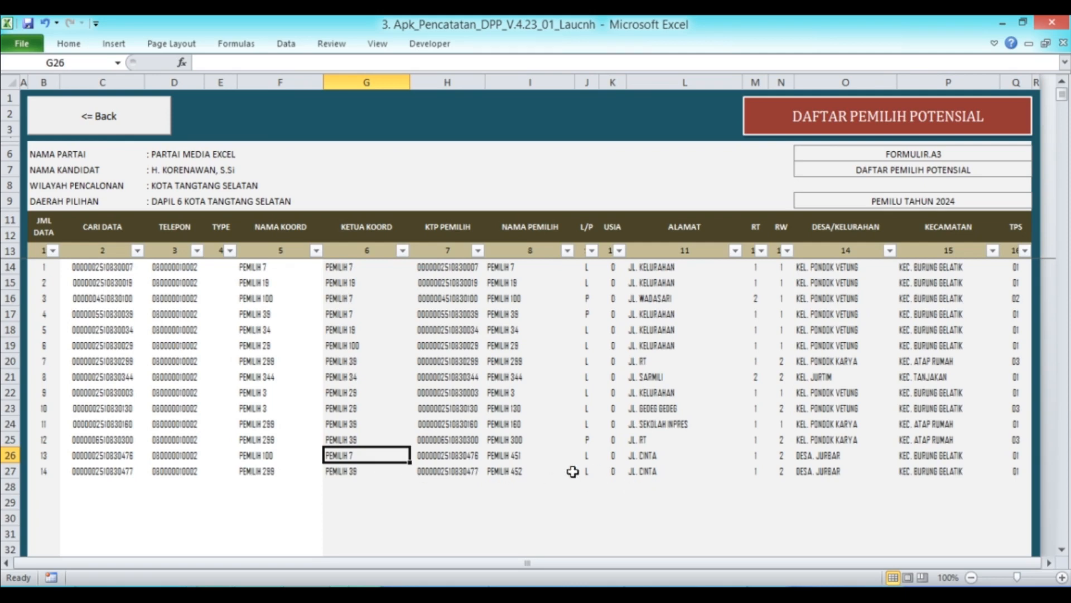
Set the Nama Koord of potential voter entry 14 to PEMILIH 451
click(268, 471)
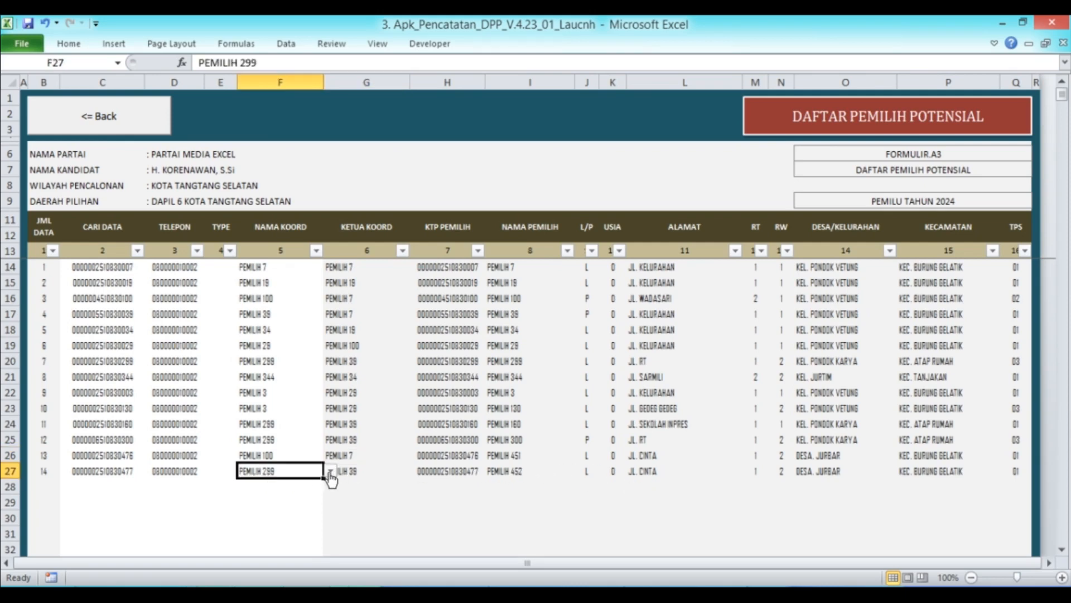
click(330, 471)
click(304, 535)
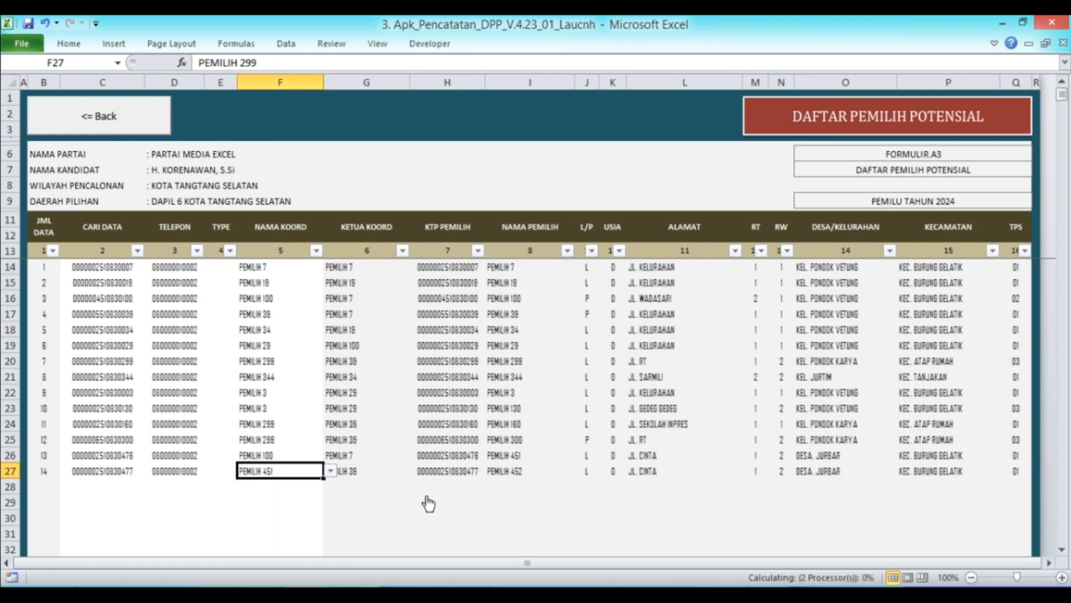
click(279, 503)
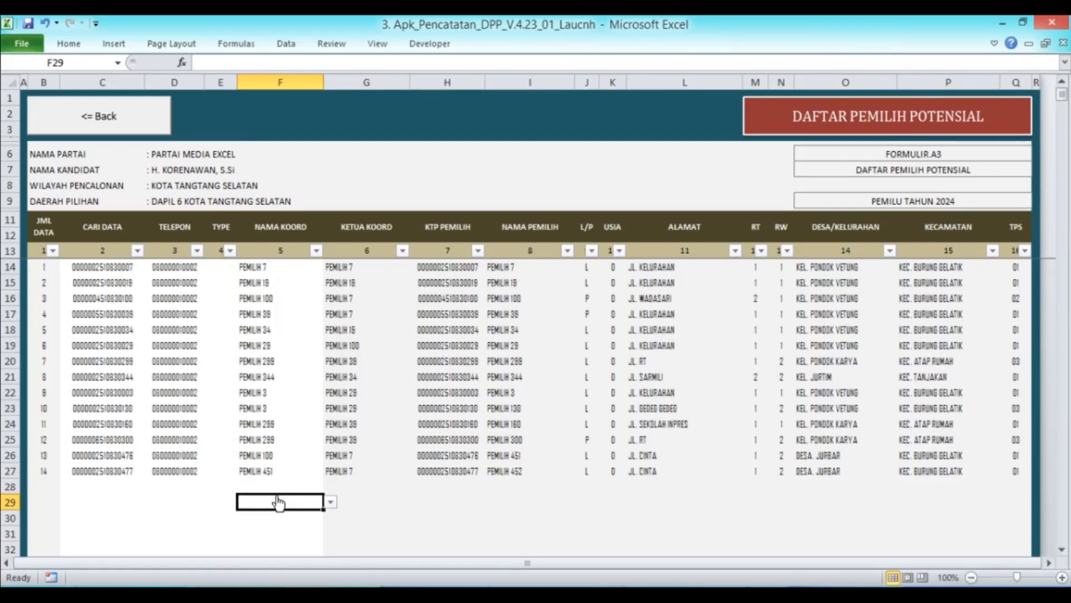
Open the Sumber DPT database and copy the NIKs of PEMILIH 474 through PEMILIH 476
click(111, 126)
click(271, 255)
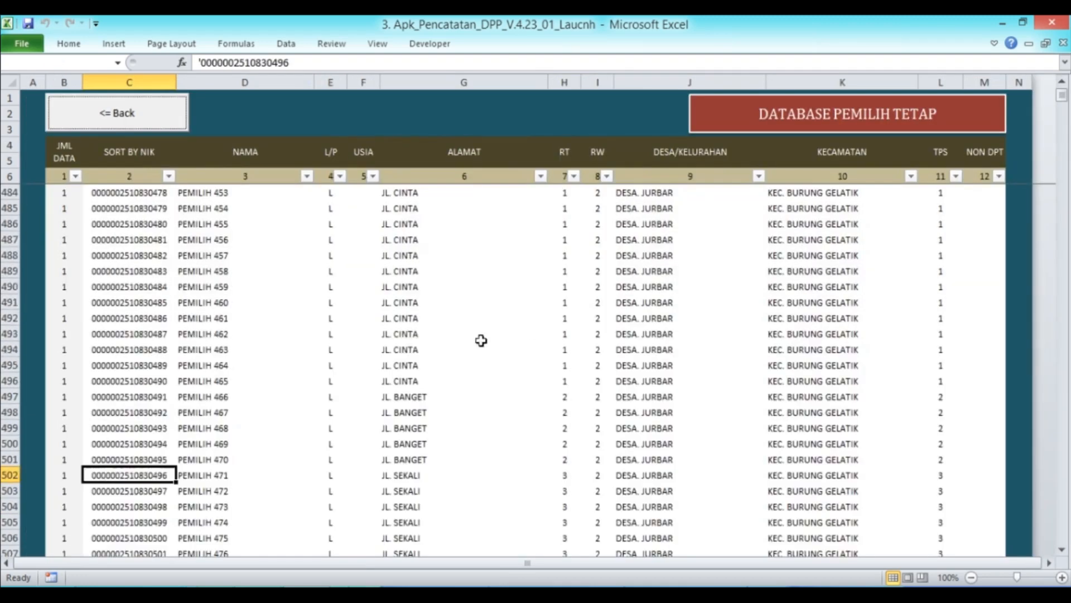
scroll(289, 352, down, 1)
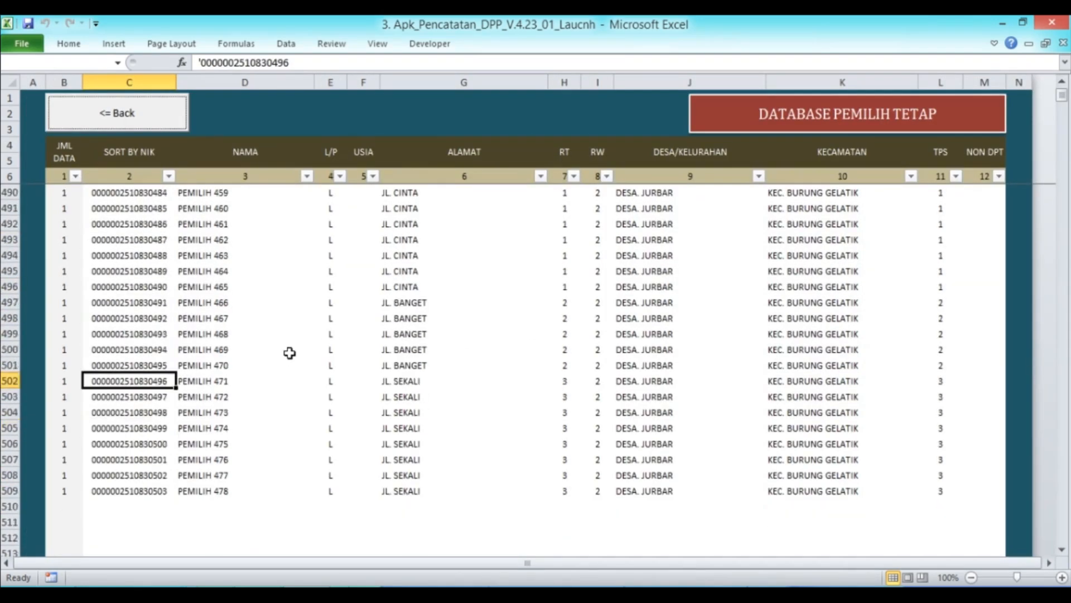
click(146, 428)
shift+click(144, 453)
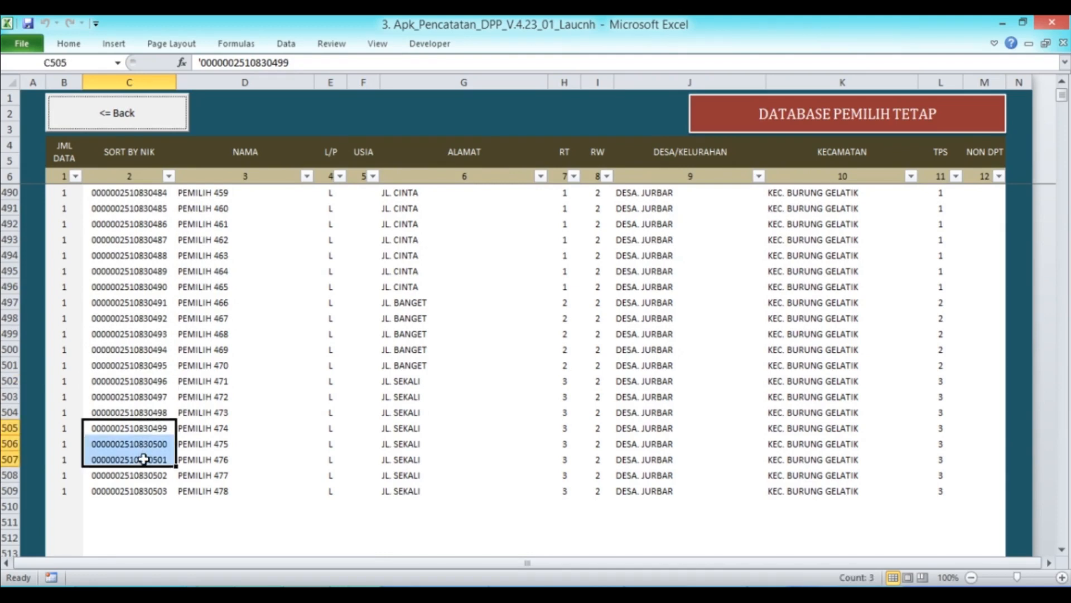
right_click(146, 446)
click(194, 221)
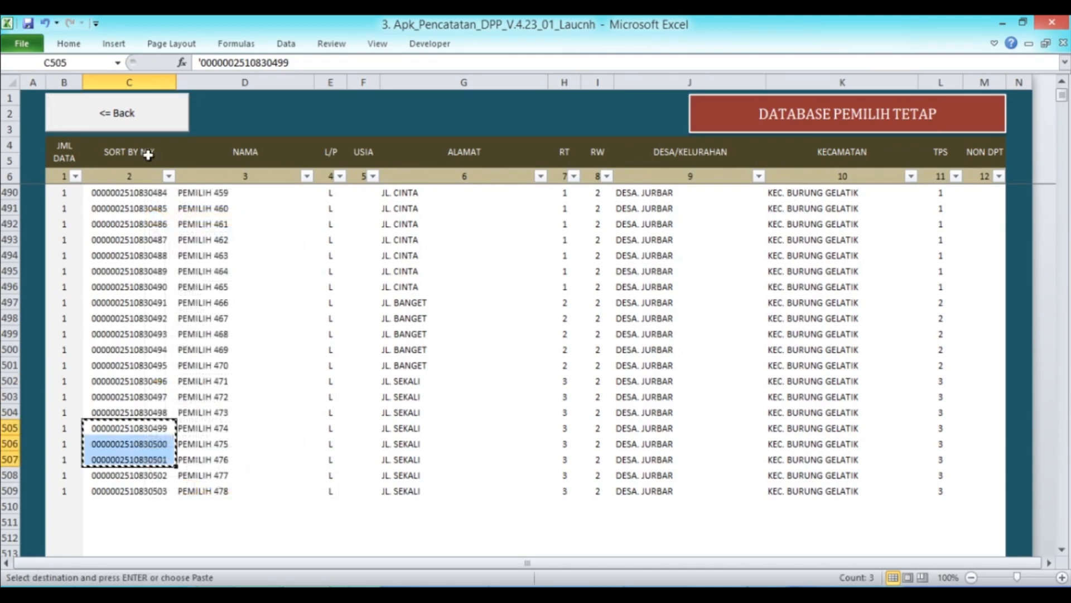
Paste the copied NIKs as values into the Cari Data column of the Pemilih Potensial list as entries 15 to 17
click(138, 125)
click(722, 266)
right_click(112, 492)
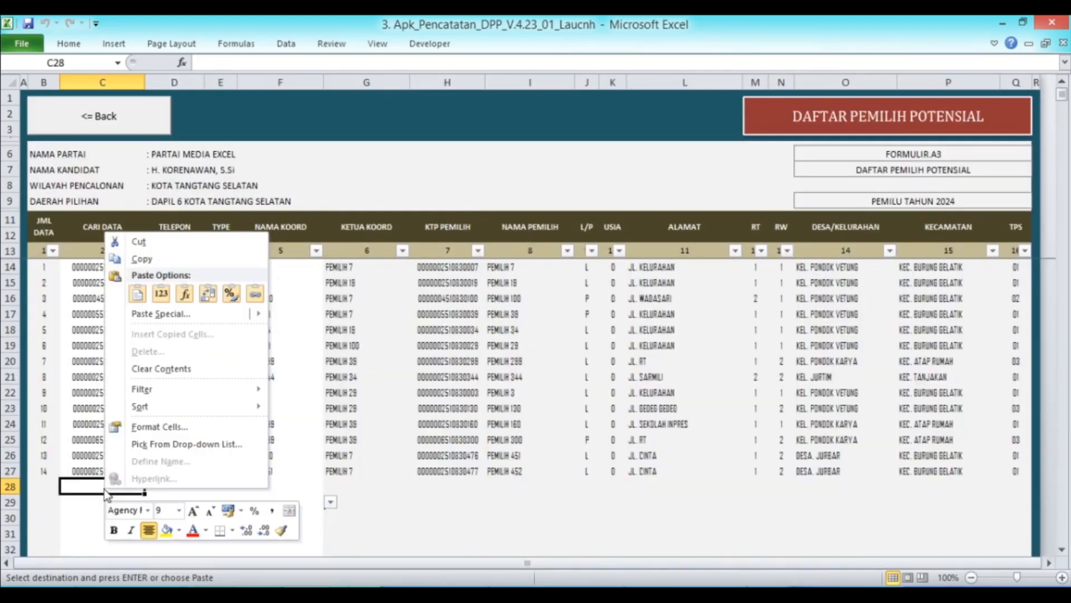
click(161, 295)
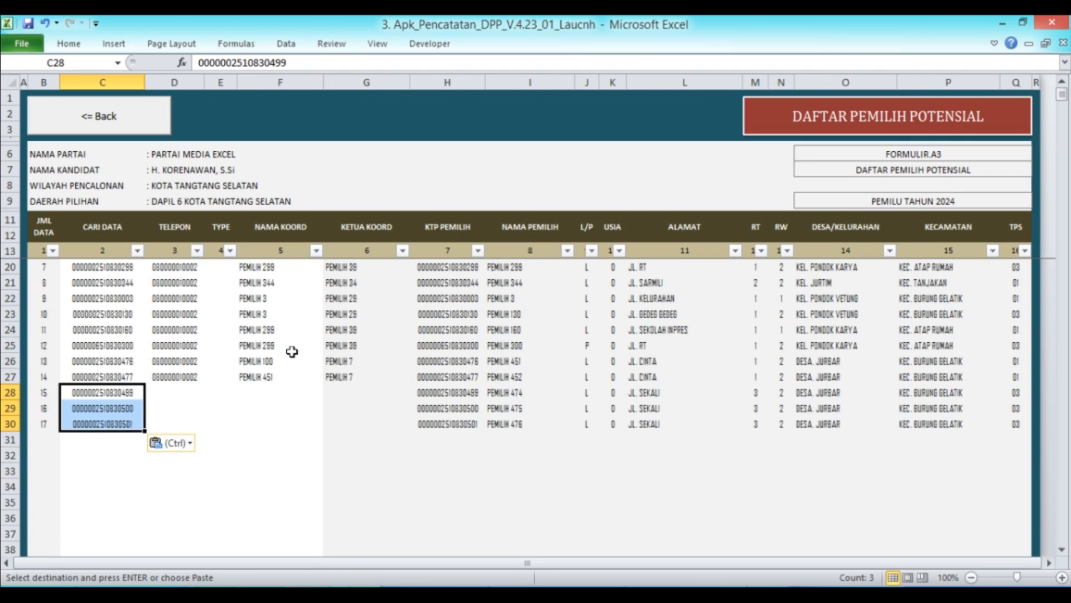
Select the Telepon, Type and Nama Koord cells of potential voter entry 14 for copying
click(196, 380)
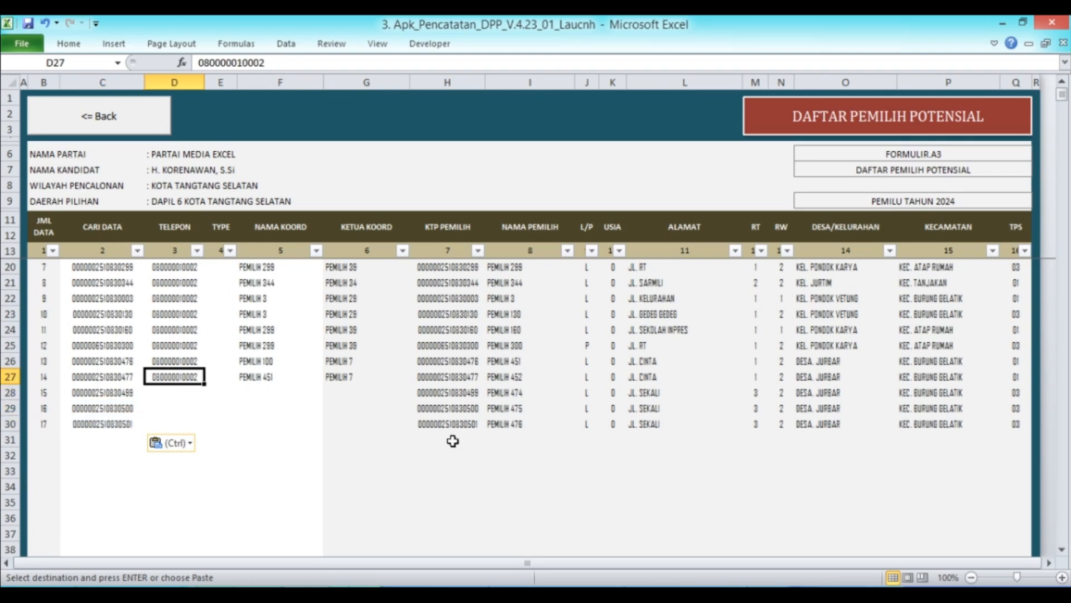
key(shift+Right)
key(shift+Right)
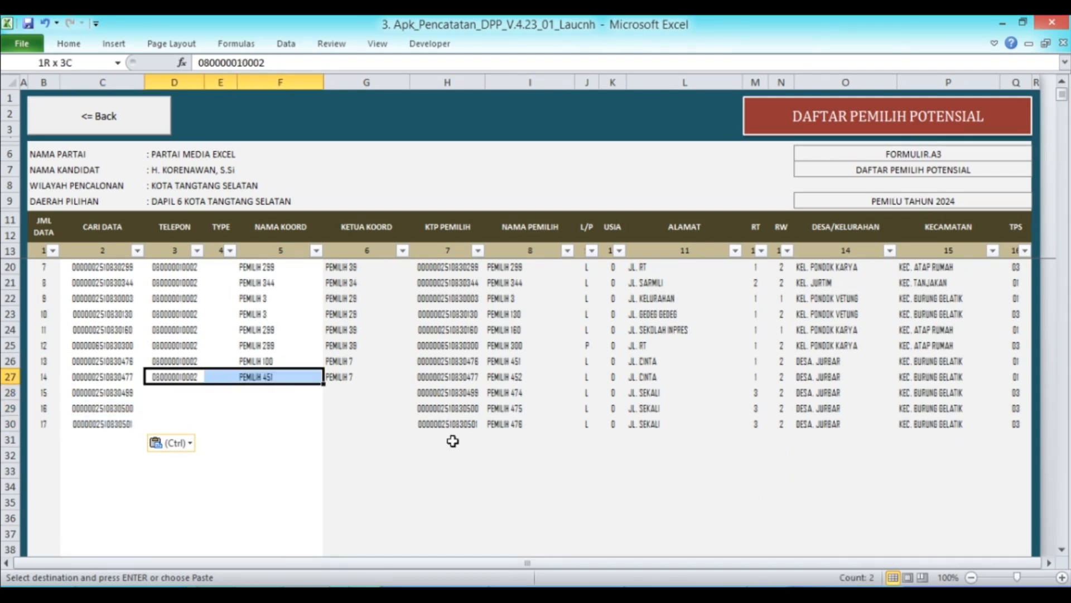
Copy the phone, type and coordinator cells of row 27 into rows 28 to 30
key(ctrl+c)
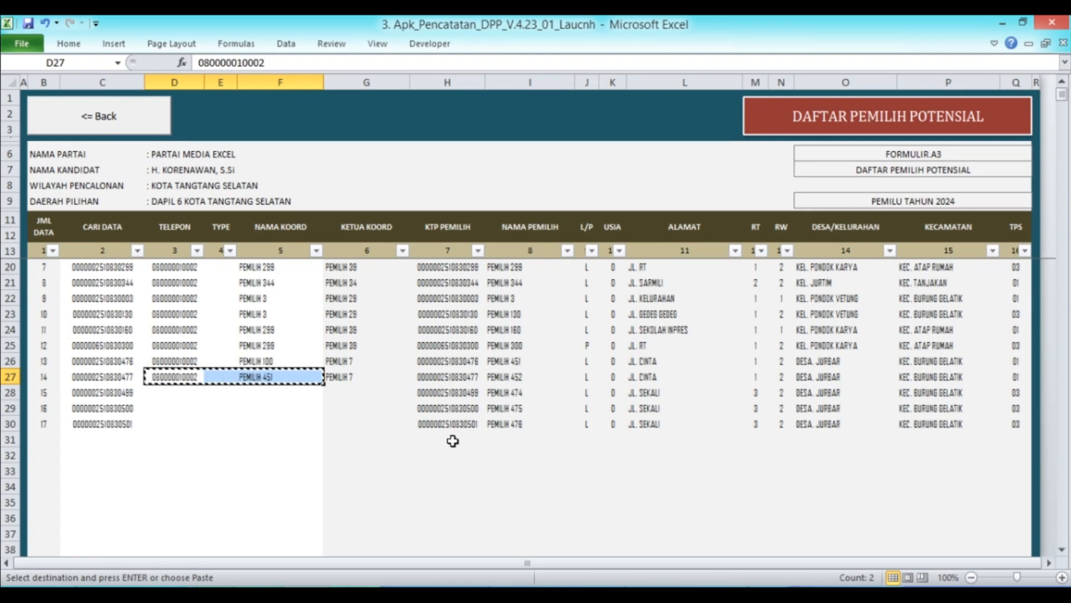
key(Down)
key(shift+Right)
key(shift+Right)
key(shift+Down)
key(shift+Down)
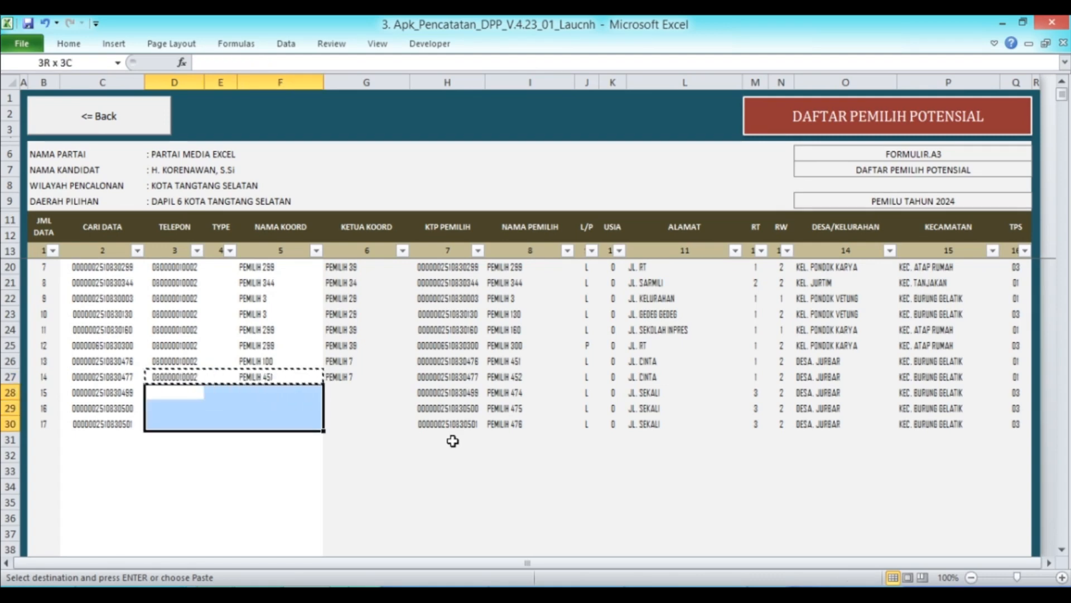
key(Return)
Set the coordinator name (NAMA KOORD) in row 27 to PEMILIH 452
key(Up)
key(Right)
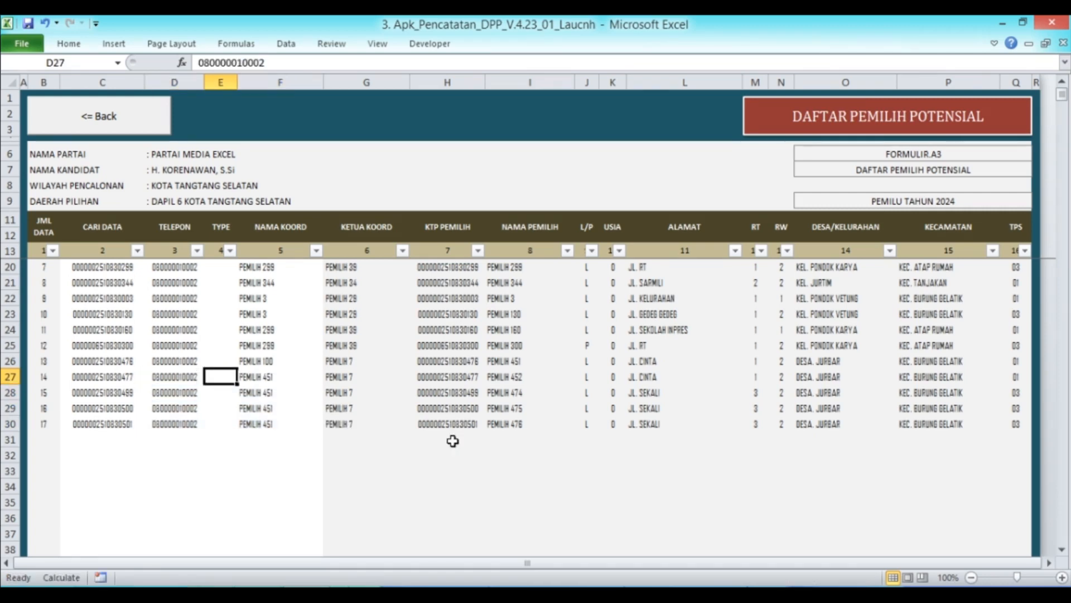
click(264, 377)
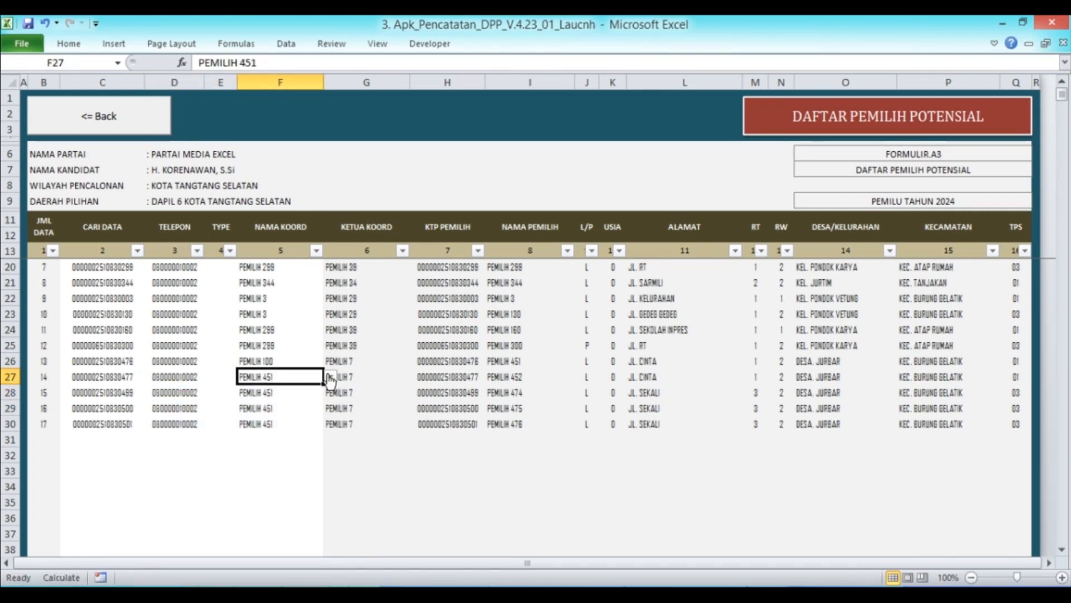
click(331, 377)
click(317, 401)
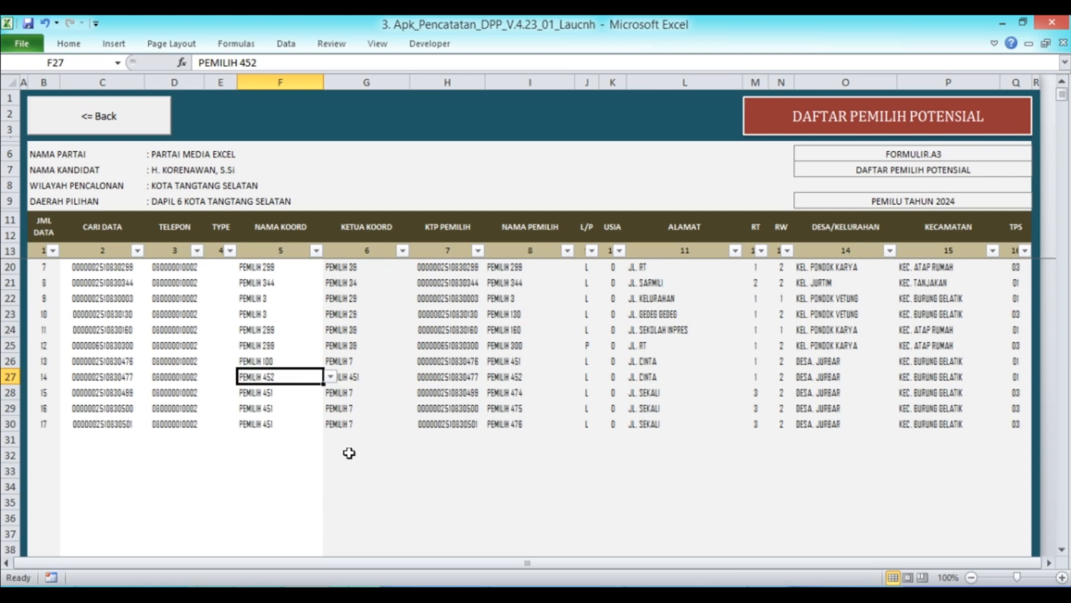
Copy the coordinator name from F27 into the coordinator cells of rows 28 to 30
key(ctrl+c)
key(Down)
key(shift+Down)
key(shift+Down)
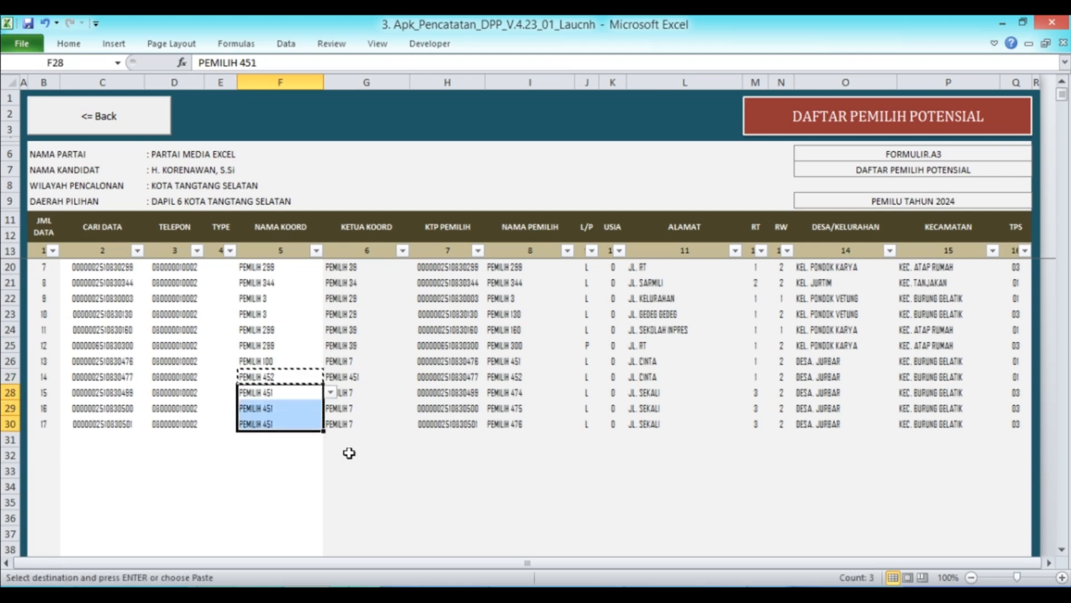
key(Return)
key(Up)
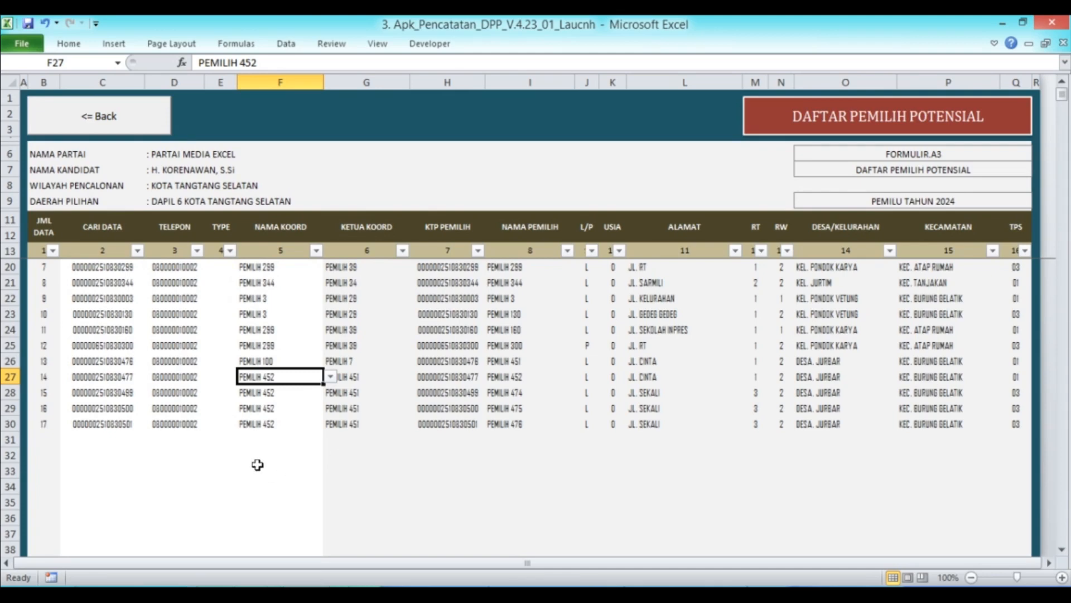
click(271, 445)
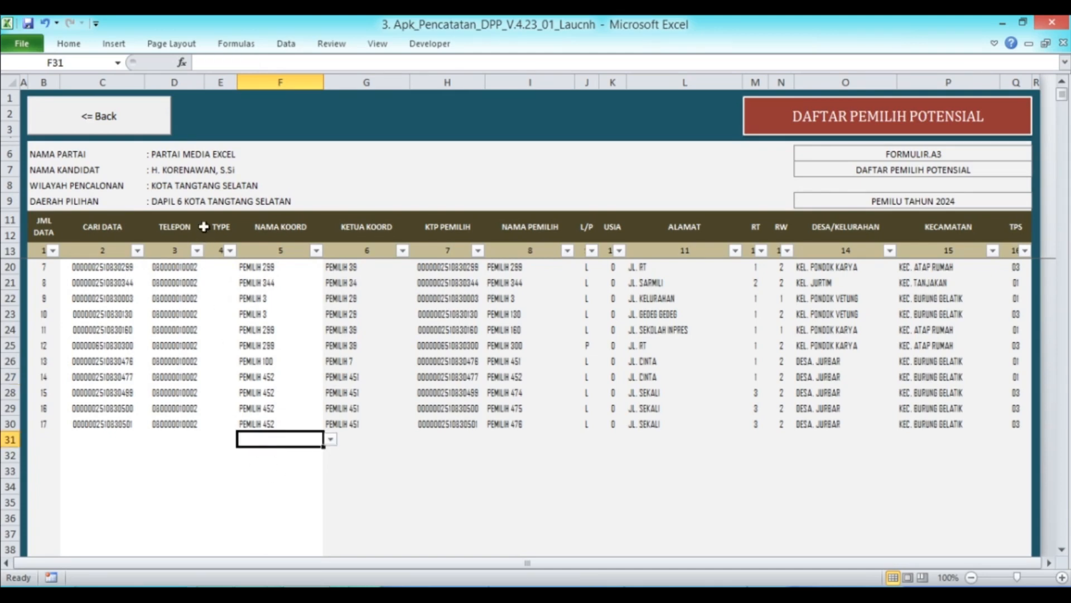
Open the Sumber DPT voter database and copy the NIK cells of PEMILIH 269 through PEMILIH 275
click(108, 125)
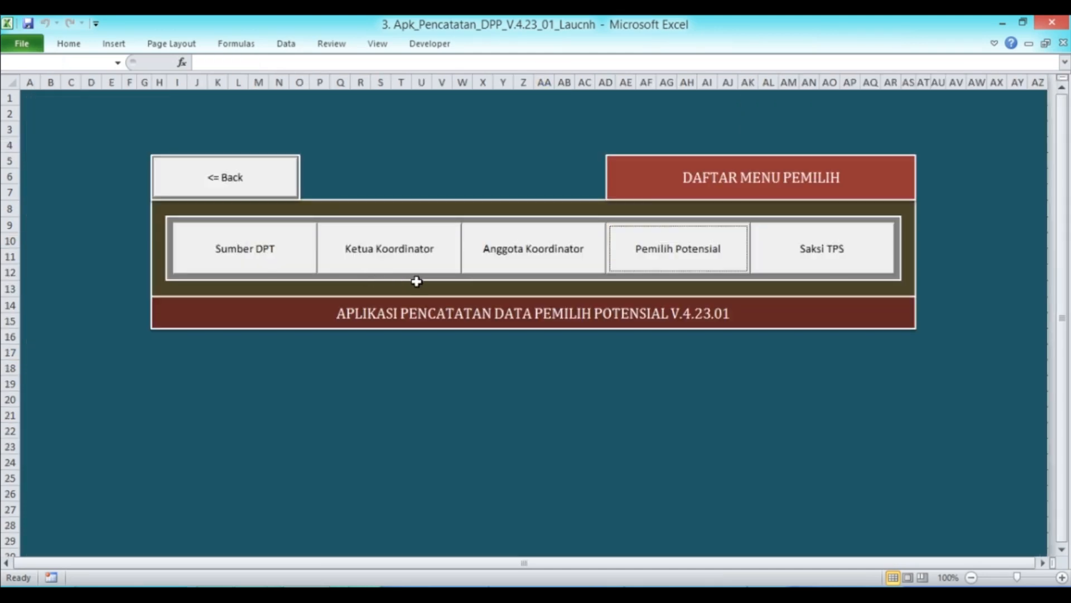
click(288, 272)
scroll(323, 307, up, 20)
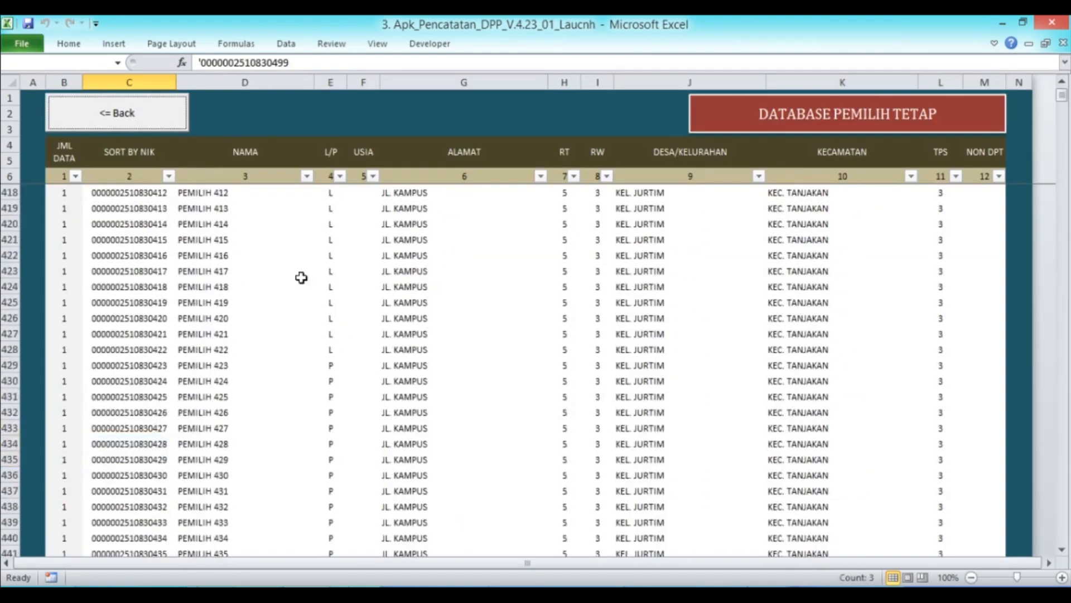
scroll(297, 267, up, 20)
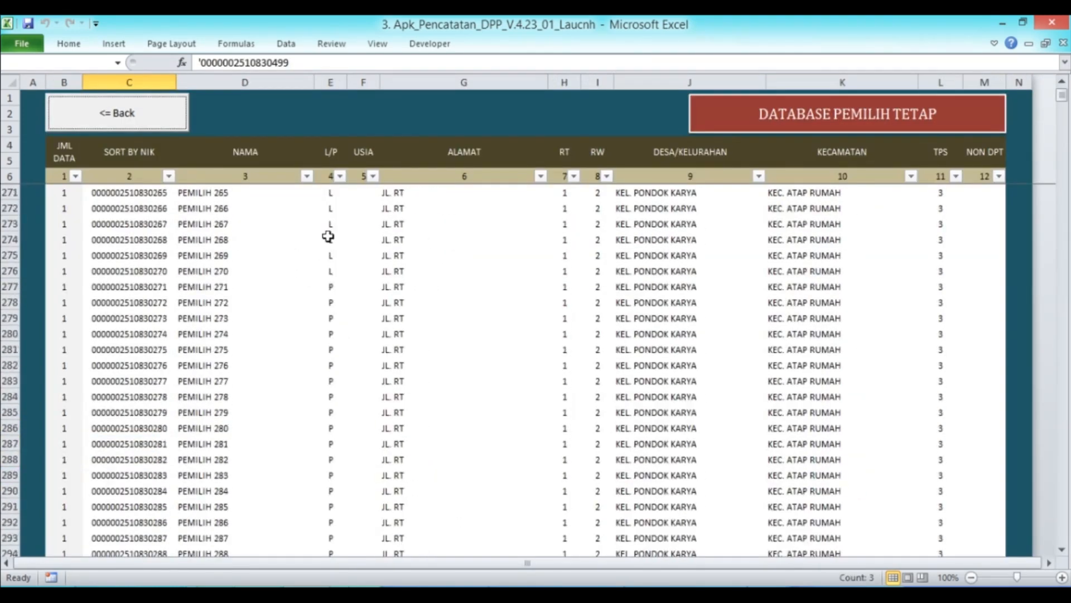
drag(140, 255, 136, 348)
key(ctrl+c)
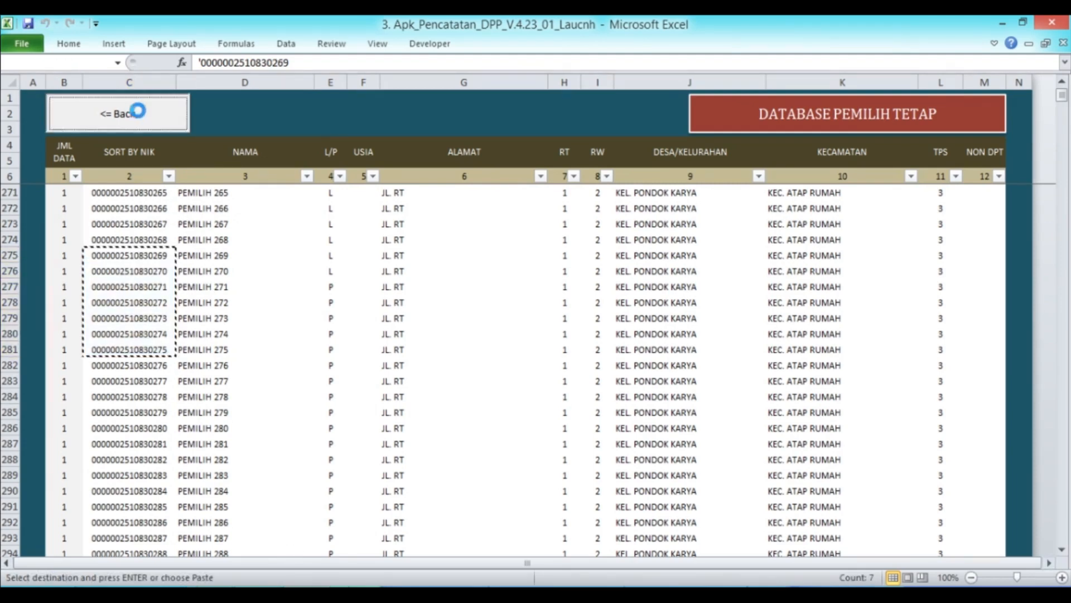
Return to the Pemilih Potensial list and paste the copied NIKs as values into CARI DATA from row 31
click(125, 109)
click(689, 256)
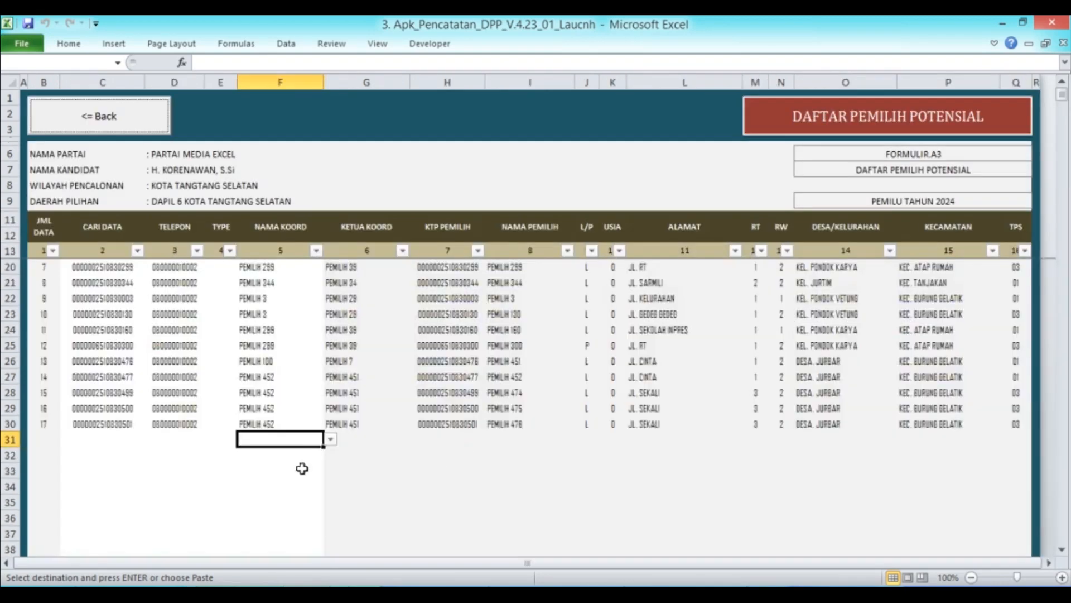
right_click(96, 442)
click(153, 250)
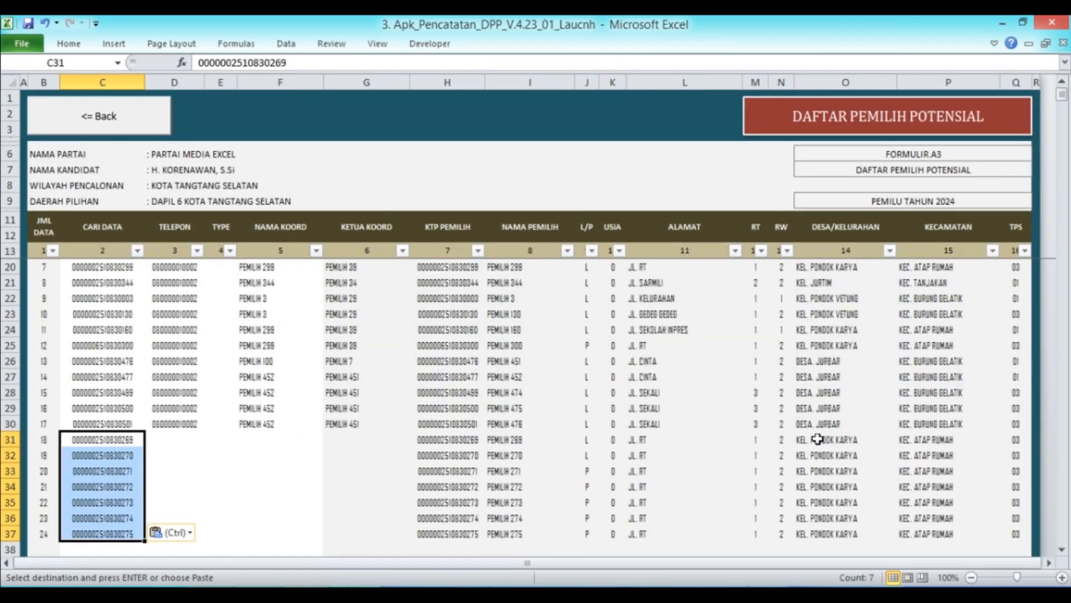
Copy the phone, type and coordinator cells of row 30 into rows 31 to 37
scroll(835, 474, up, 1)
scroll(835, 474, up, 1)
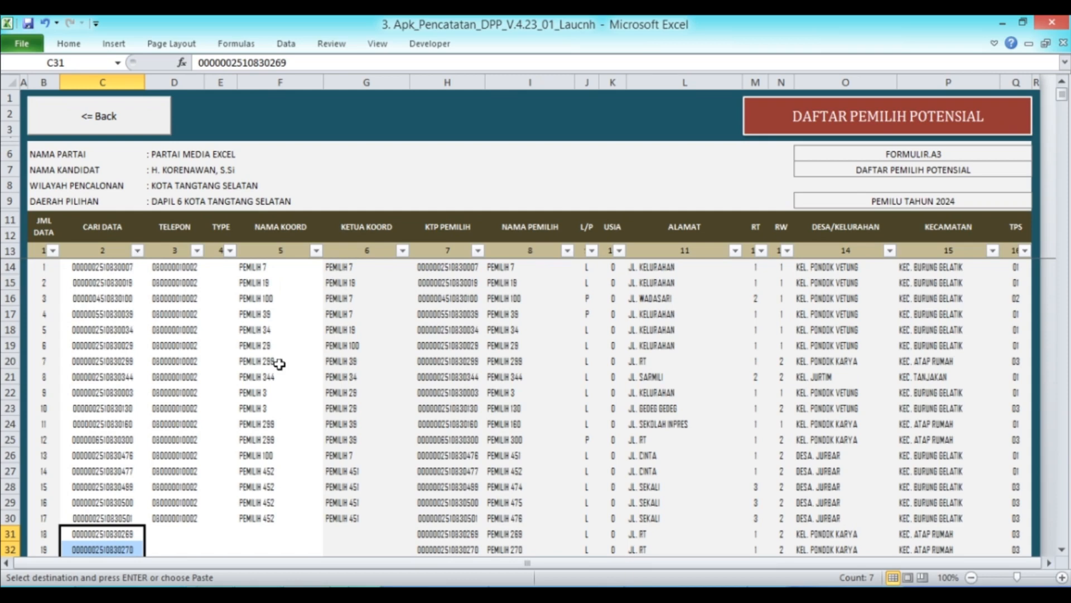
scroll(299, 374, down, 6)
scroll(299, 374, up, 3)
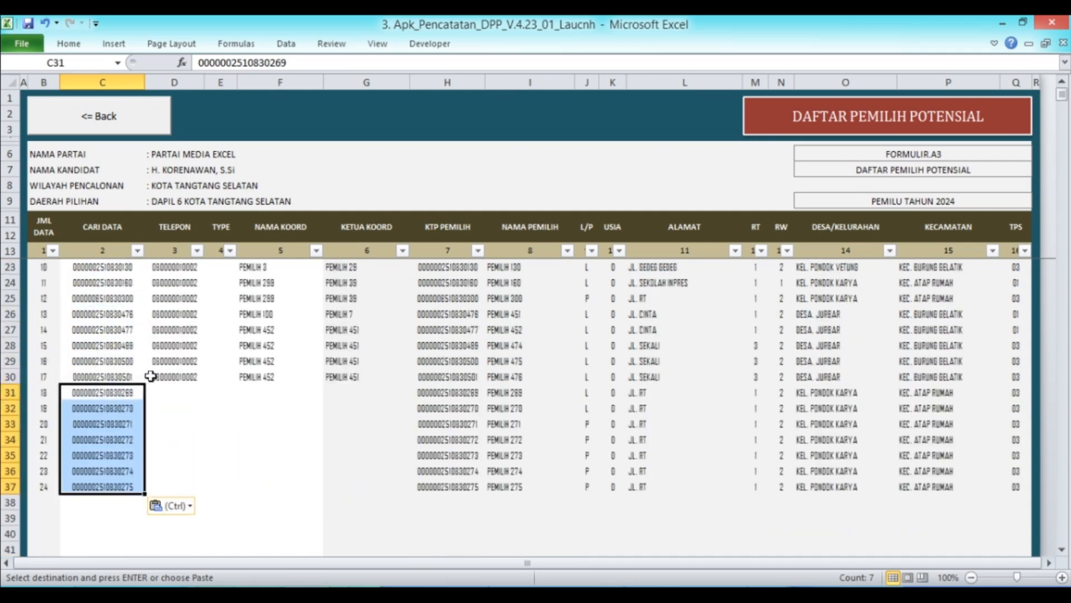
click(177, 376)
key(shift+Right)
key(shift+Right)
key(ctrl+c)
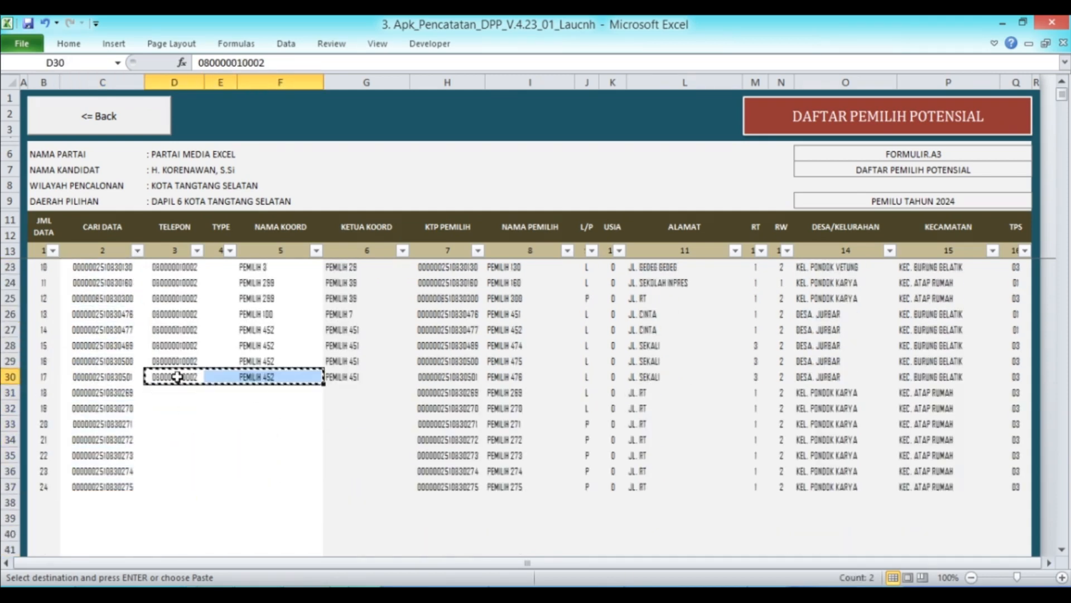
key(Down)
key(shift+Right)
key(shift+Right)
key(shift+Down)
key(shift+Down)
key(shift+Down)
key(shift+Down)
key(shift+Down)
key(shift+Down)
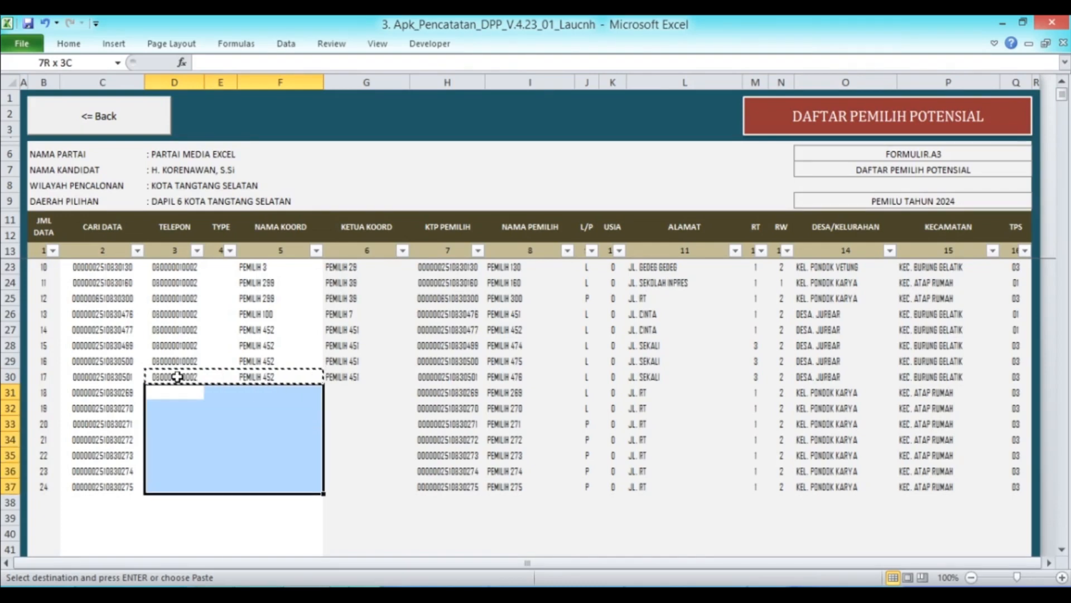
key(Return)
Set the coordinator name in row 31 to PEMILIH 299
click(282, 391)
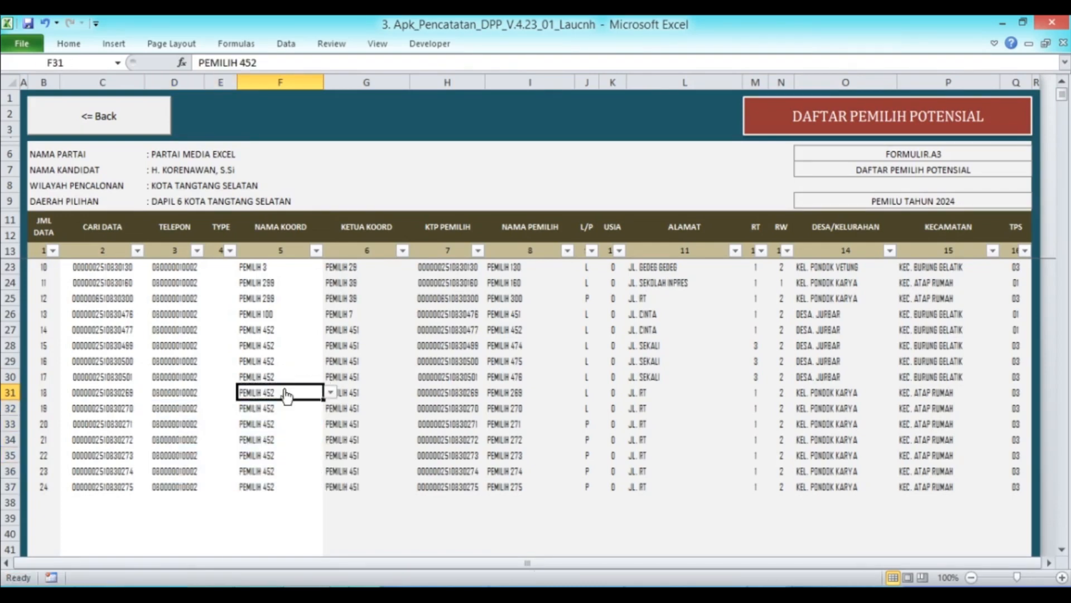
click(330, 393)
scroll(333, 411, up, 3)
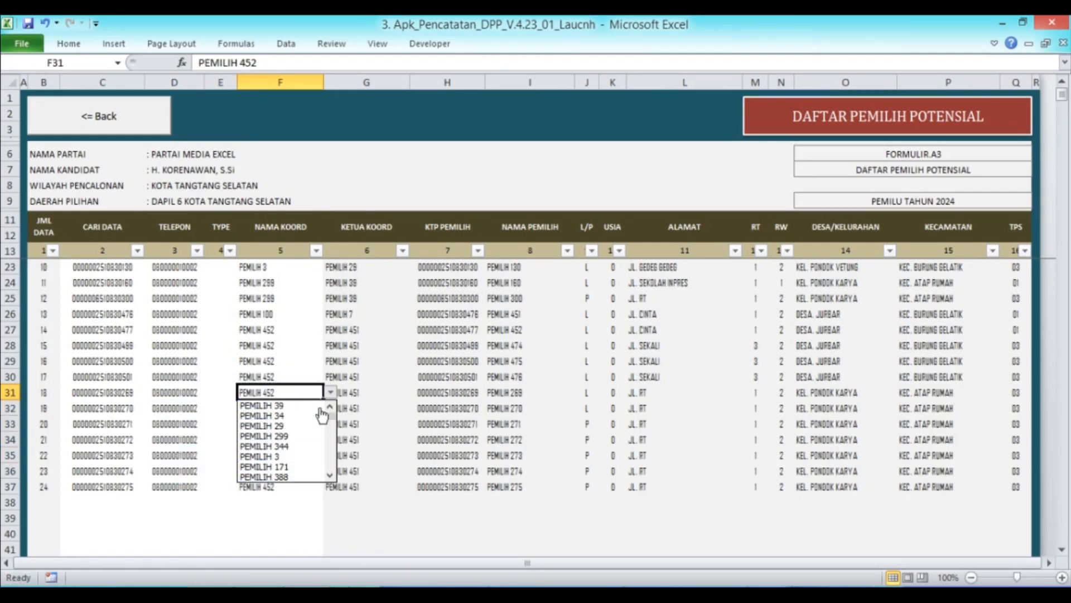
click(299, 443)
Copy the coordinator name from F31 into the coordinator cells of rows 32 to 37
key(ctrl+c)
key(Down)
key(shift+Down)
key(shift+Down)
key(shift+Down)
key(shift+Down)
key(shift+Down)
key(Return)
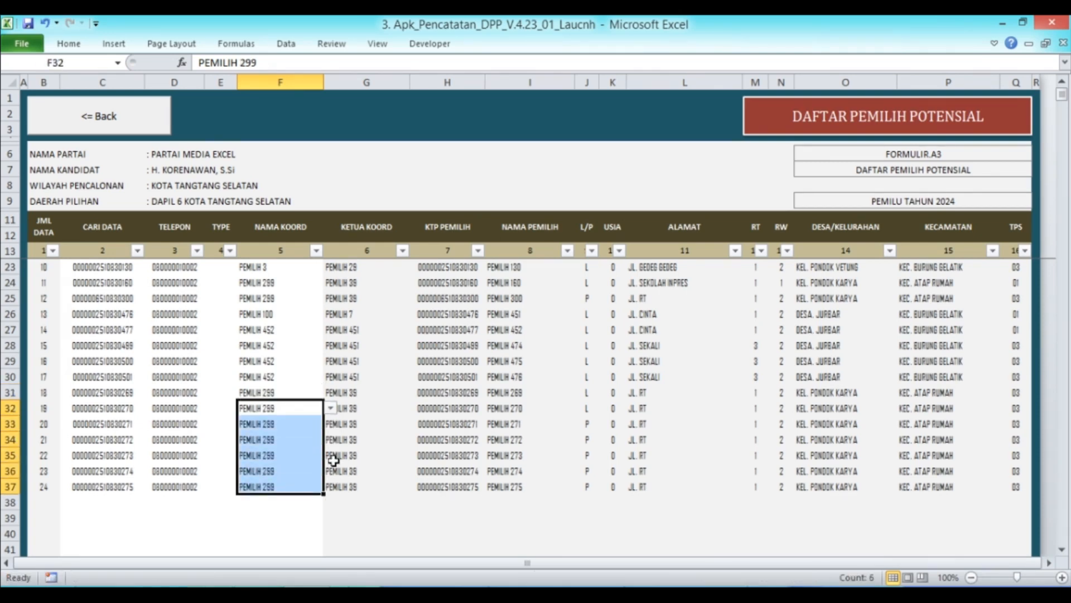
scroll(455, 409, up, 3)
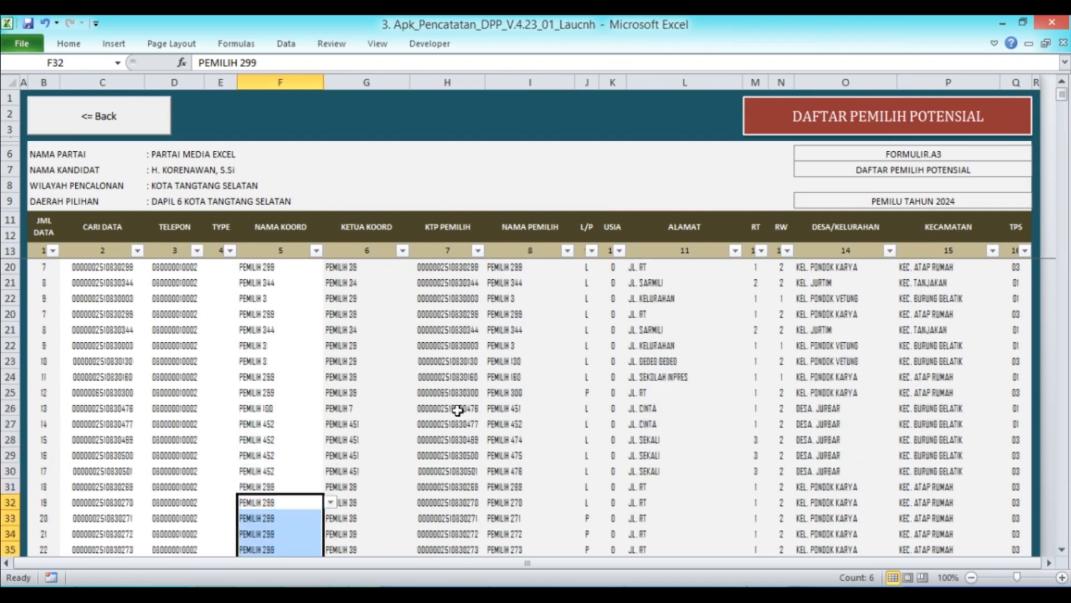
scroll(363, 395, down, 5)
click(287, 419)
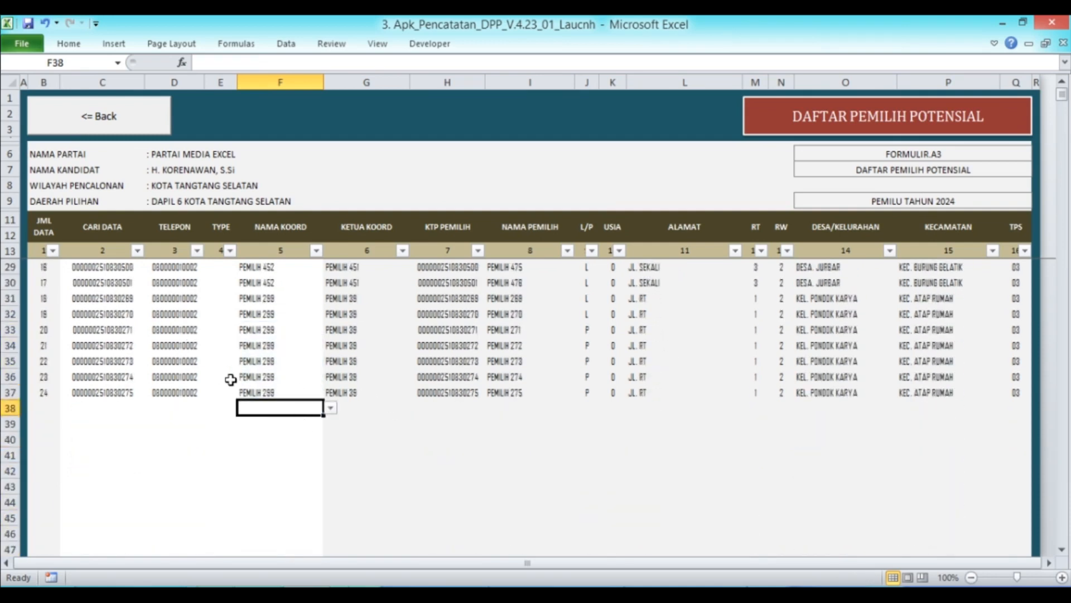
Try to add a duplicate voter by pasting the NIK of PEMILIH 100 from C16 as a value into C38, then cancel the entry
click(115, 406)
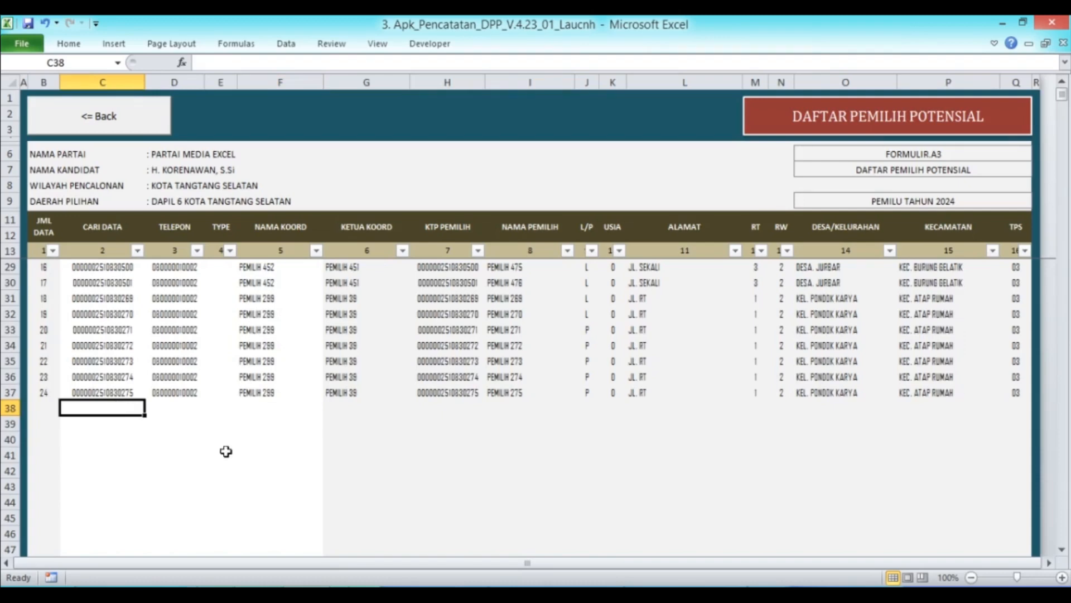
key(Up)
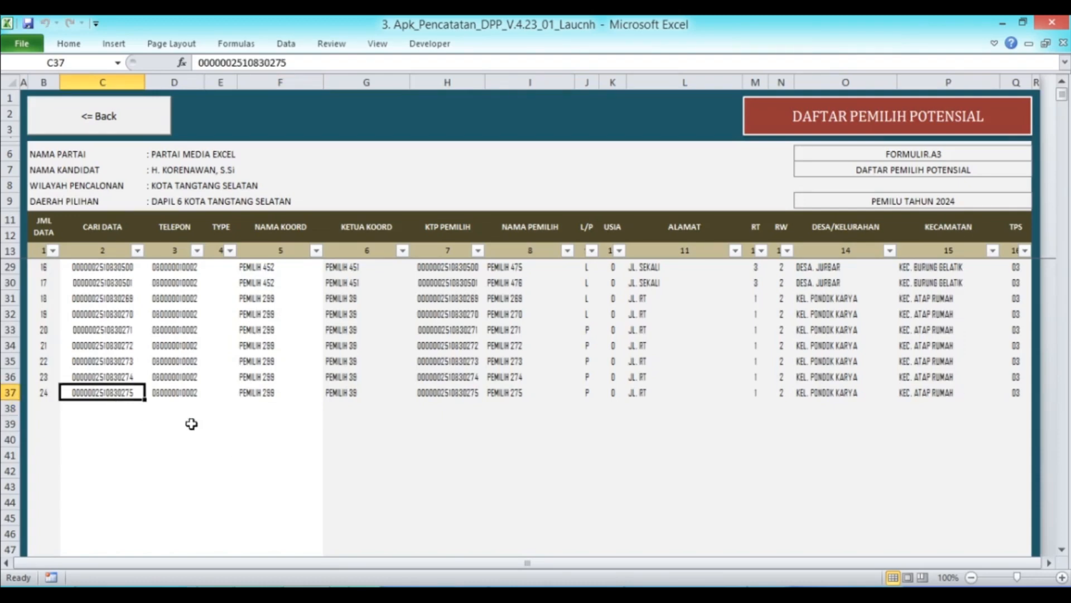
scroll(195, 402, up, 5)
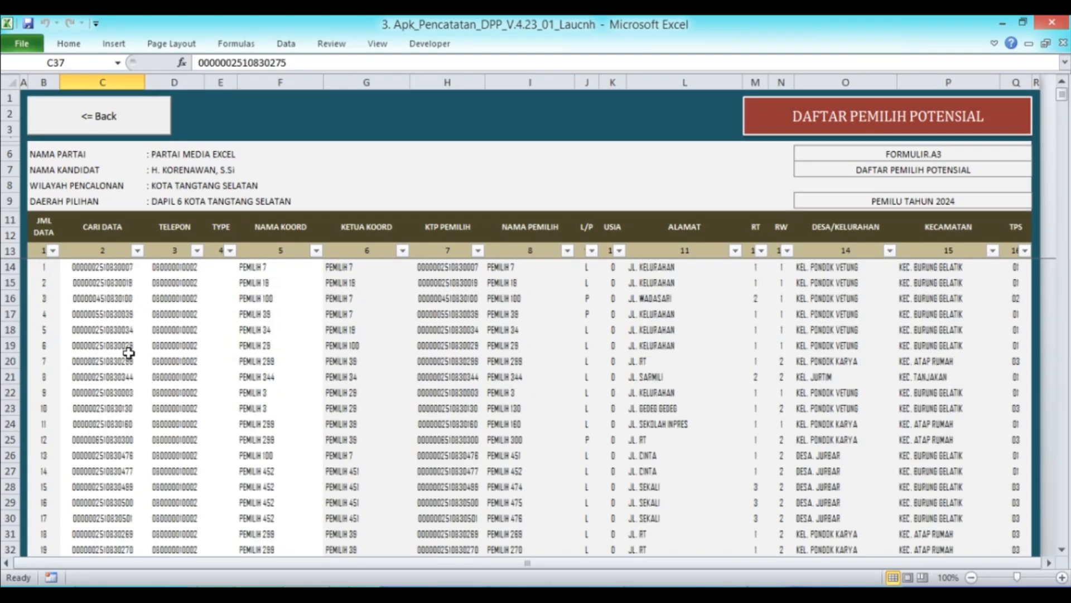
click(110, 302)
key(ctrl+c)
scroll(143, 316, down, 7)
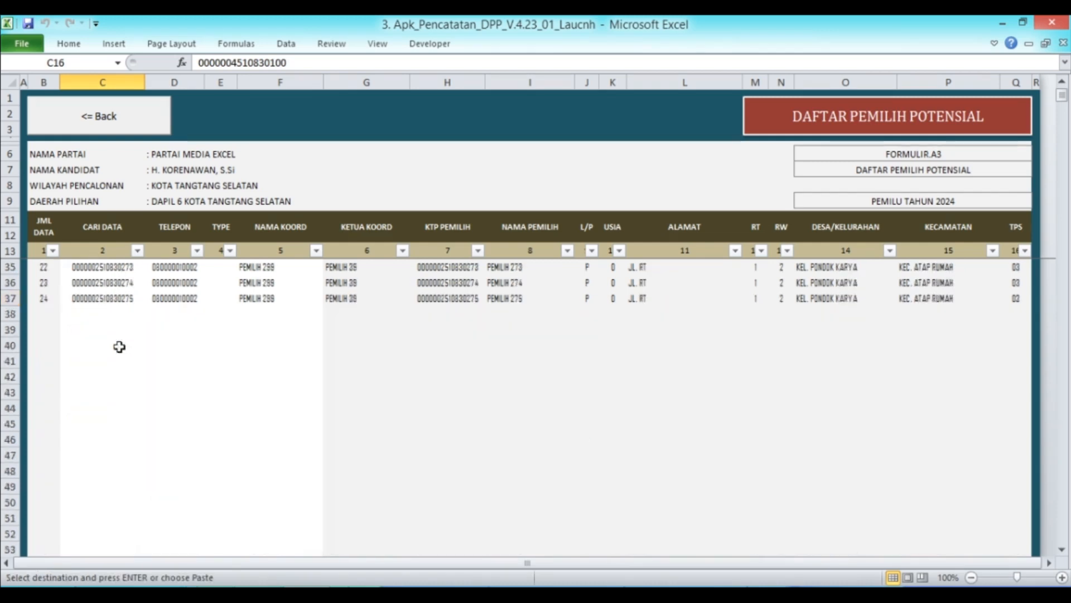
right_click(100, 312)
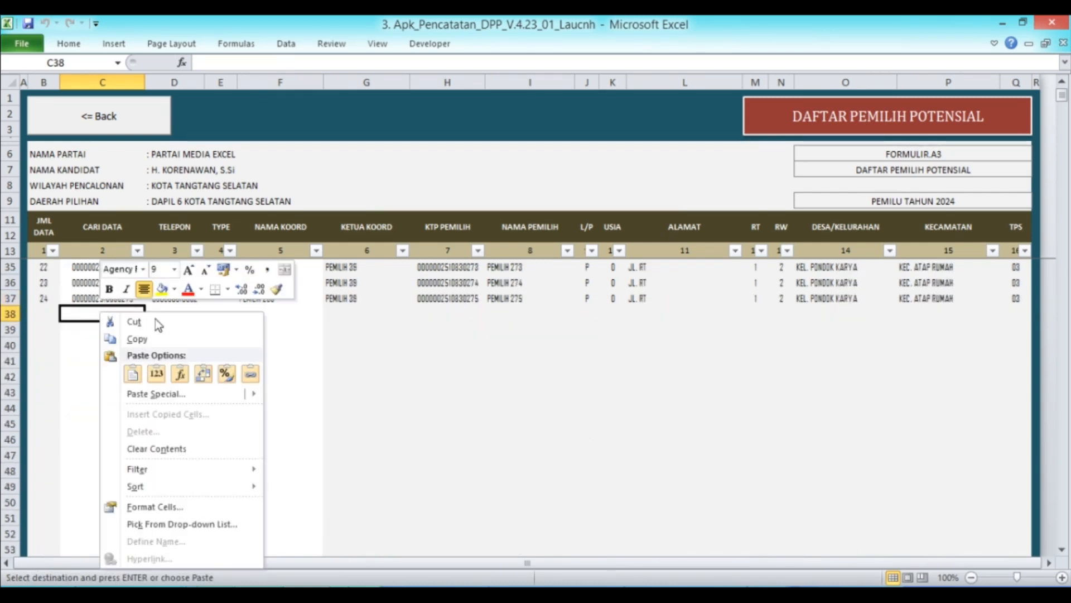
click(158, 373)
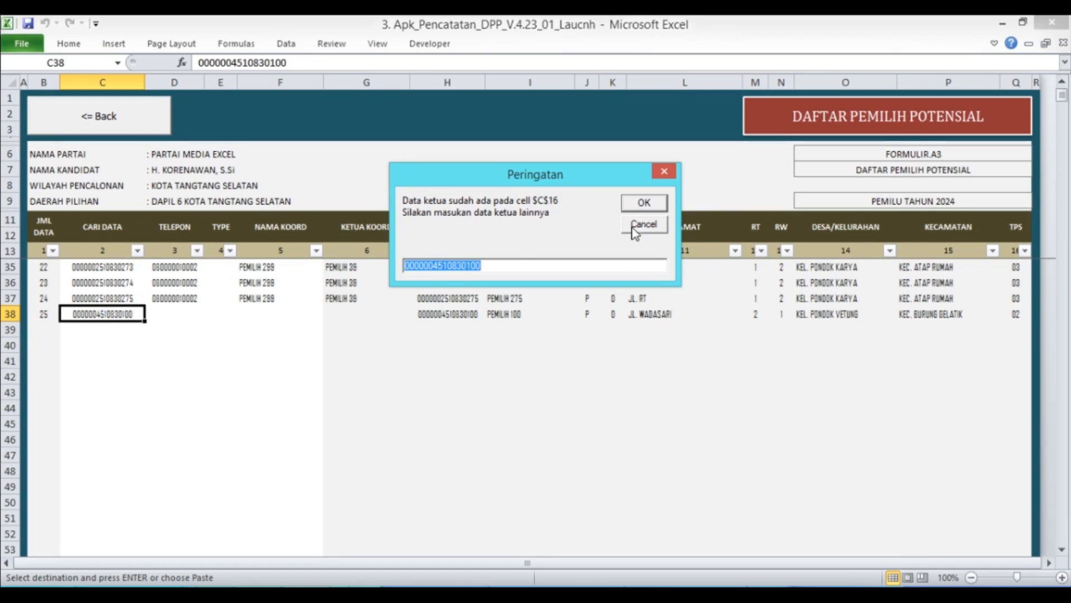
click(633, 228)
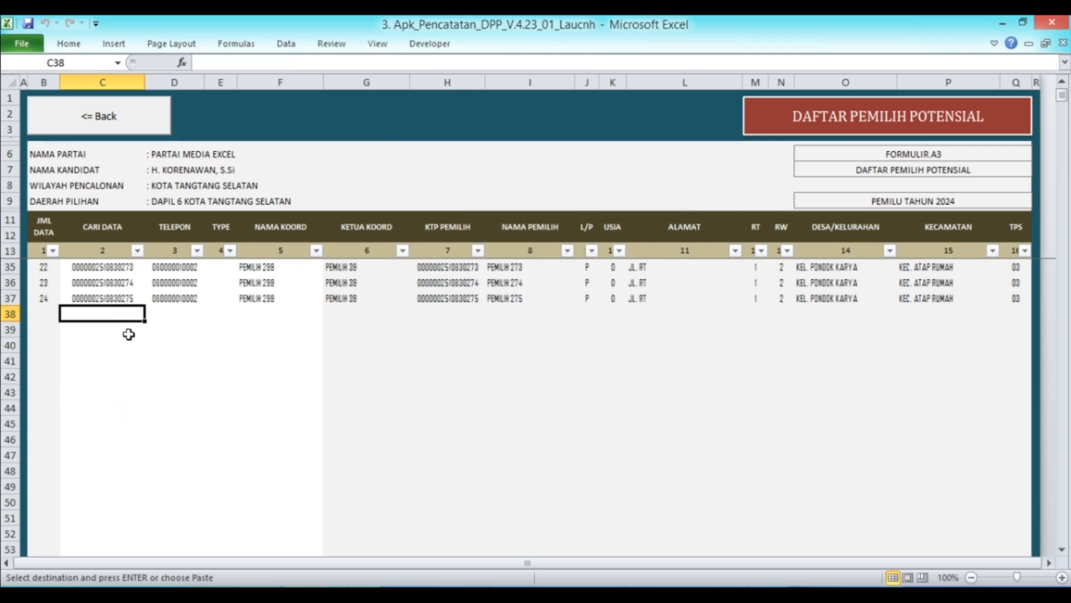
Leave the potential voter list with its first data cell selected and open the Saksi TPS list
scroll(122, 339, up, 1)
scroll(121, 339, up, 6)
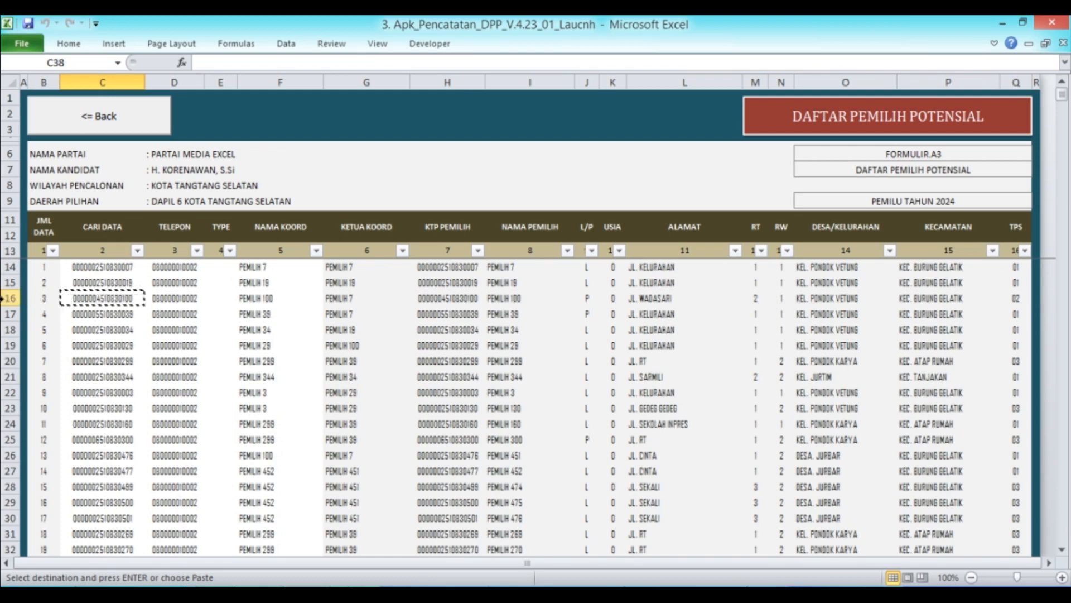
scroll(112, 333, down, 4)
scroll(115, 334, up, 4)
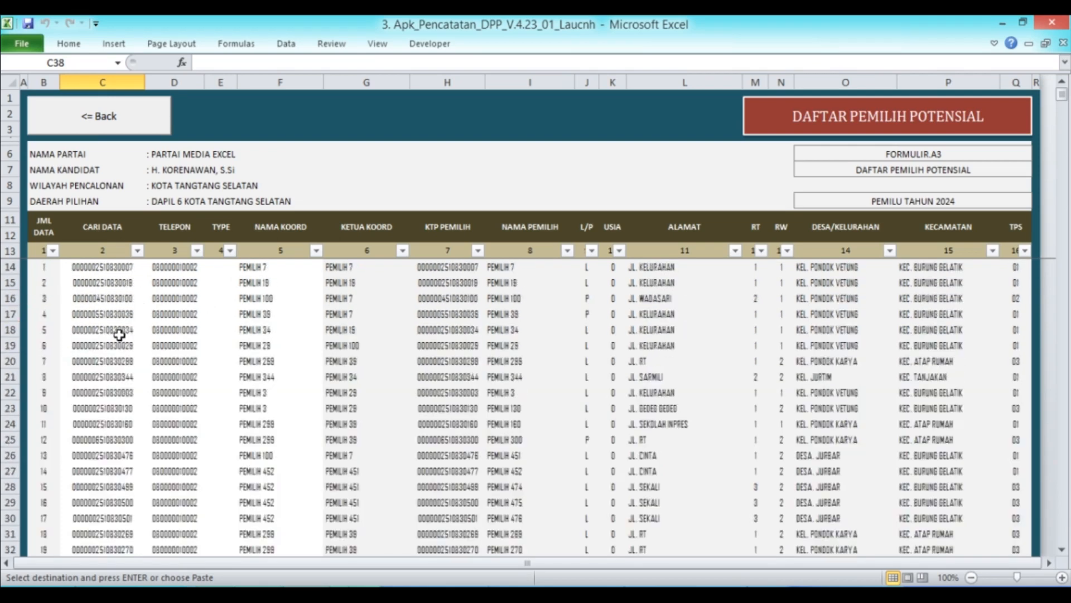
click(116, 272)
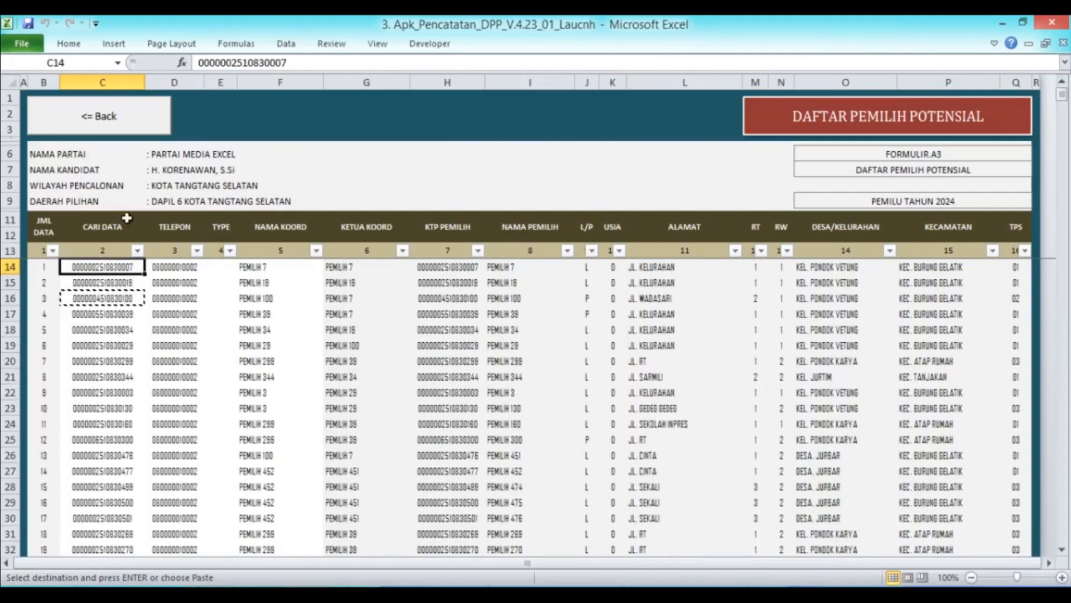
click(114, 121)
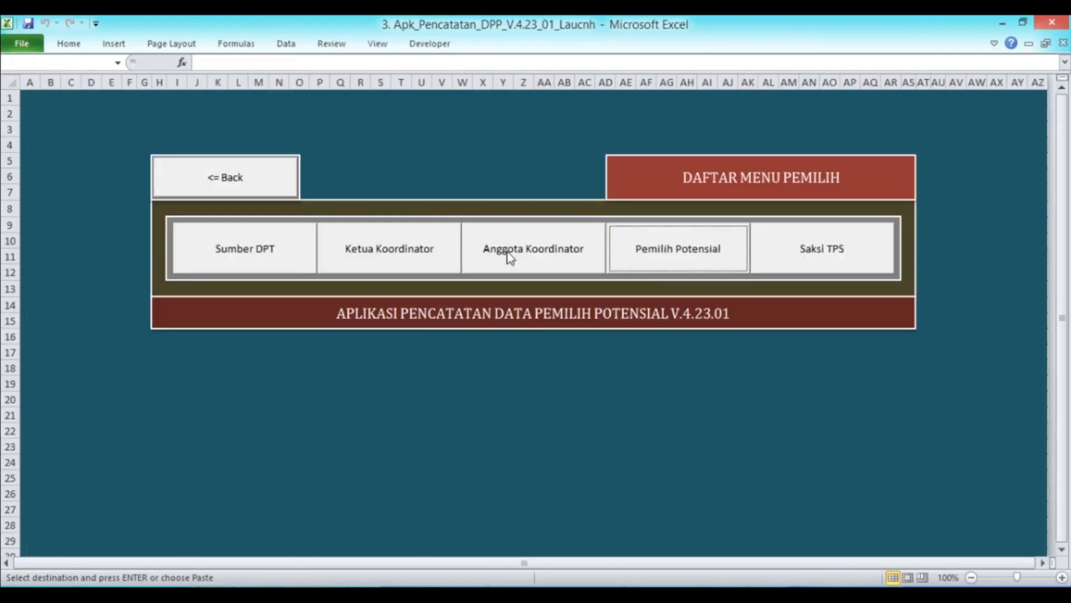
click(820, 254)
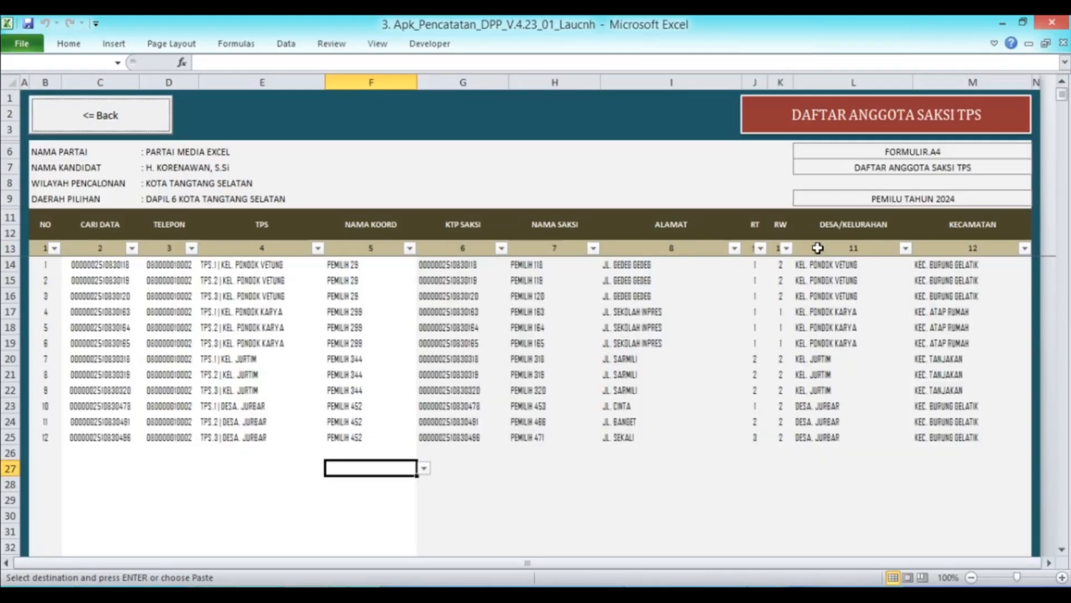
Leave the Saksi TPS list with its first data cell selected and open the Rekap DPT Per TPS sheet from the main menu
click(103, 266)
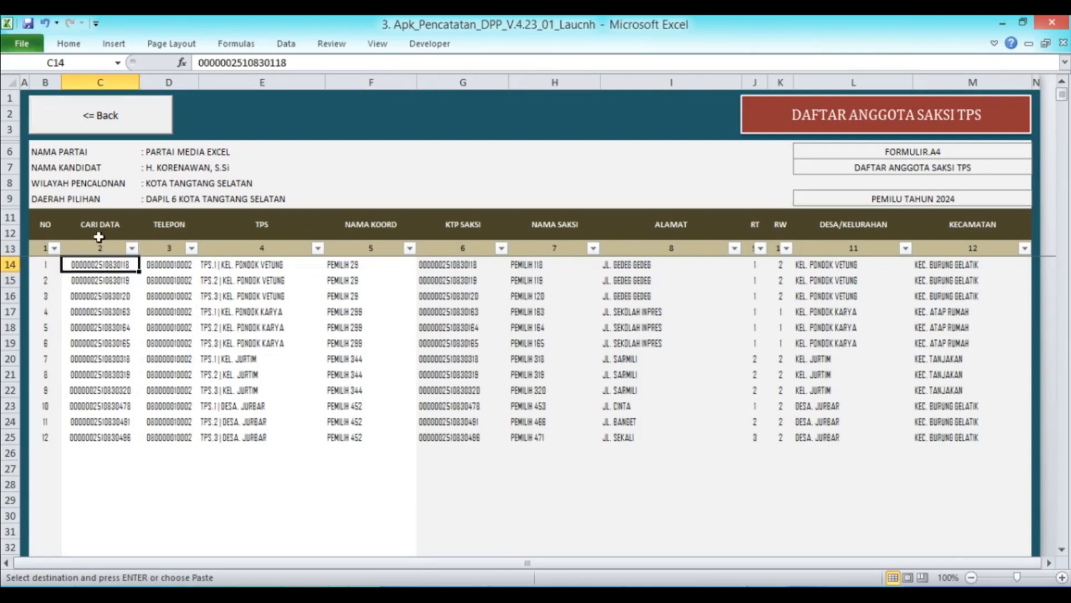
click(100, 128)
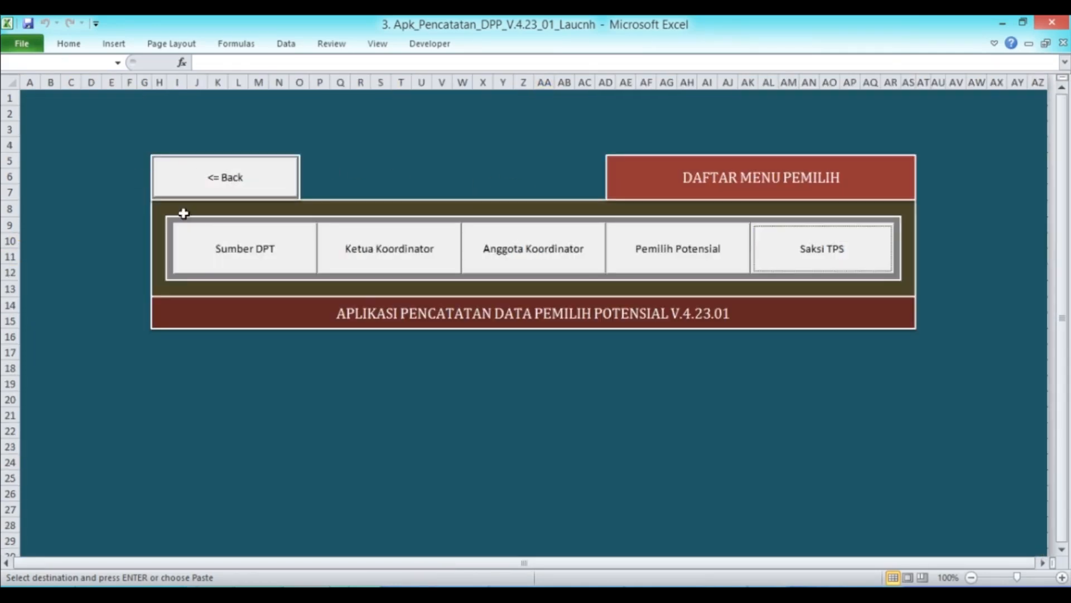
click(180, 190)
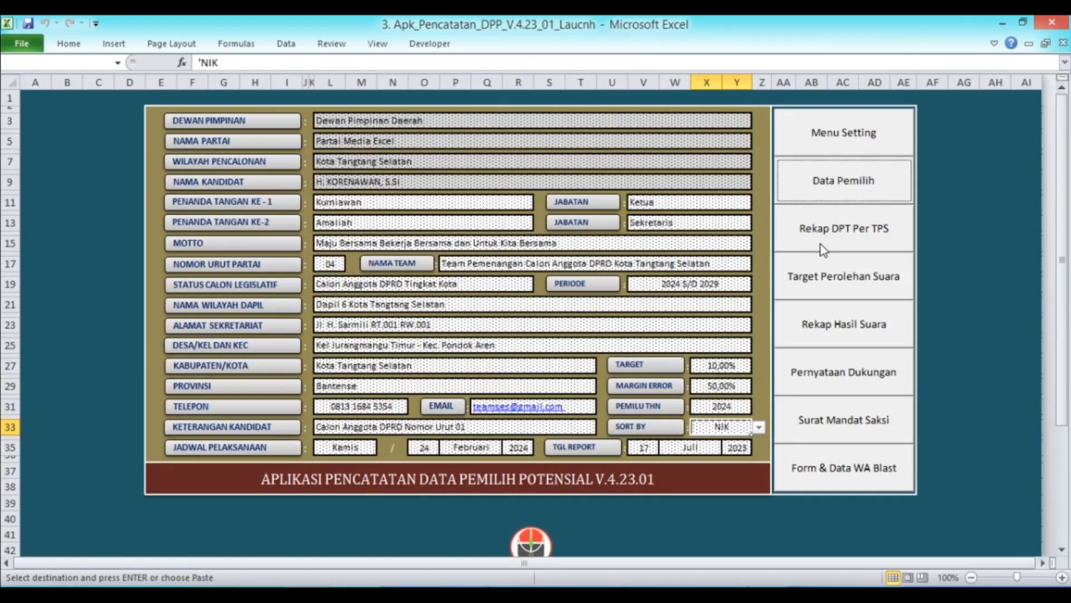
click(825, 248)
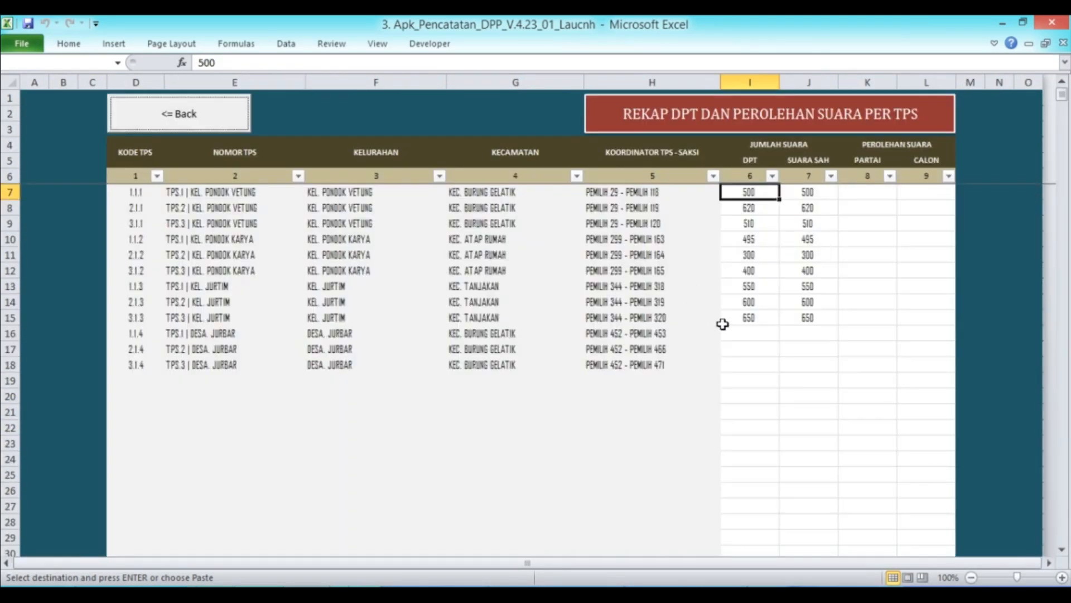
Enter DPT counts of 300, 250 and 400 for the three DESA. JURBAR polling stations in I16:I18
click(750, 334)
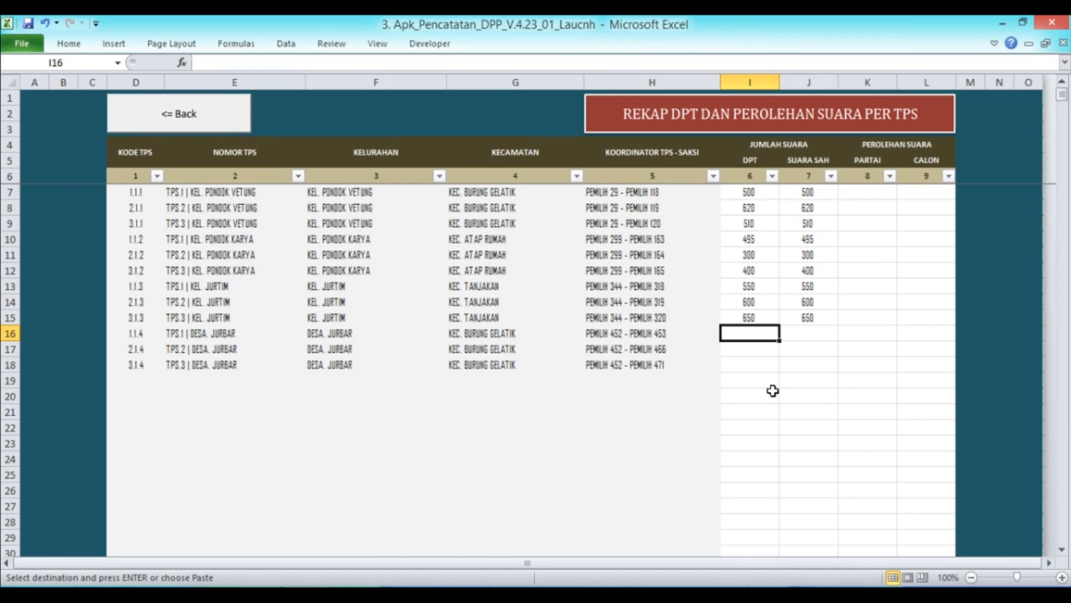
text(300)
key(Return)
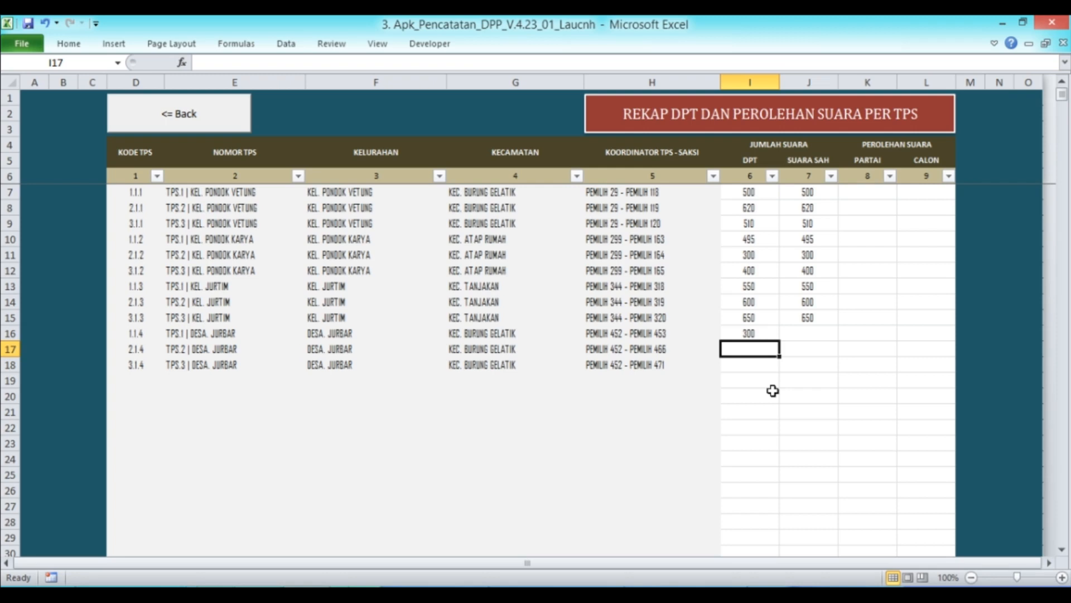
text(250)
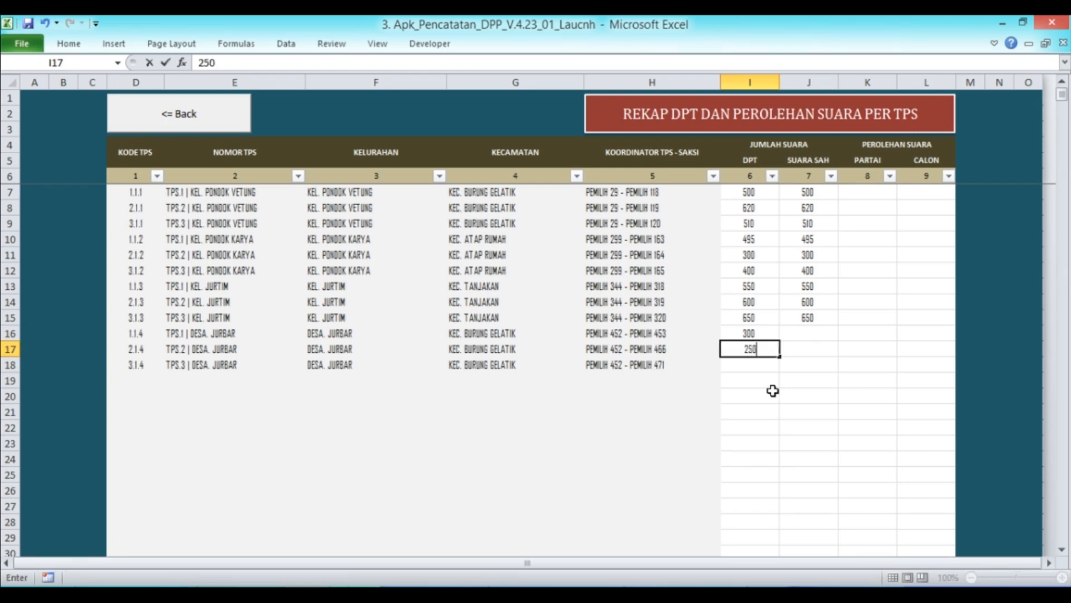
key(Return)
text(40)
key(Return)
Copy the DESA. JURBAR DPT counts from I16:I18 into the Suara Sah cells J16:J18
key(Up)
key(Up)
key(Up)
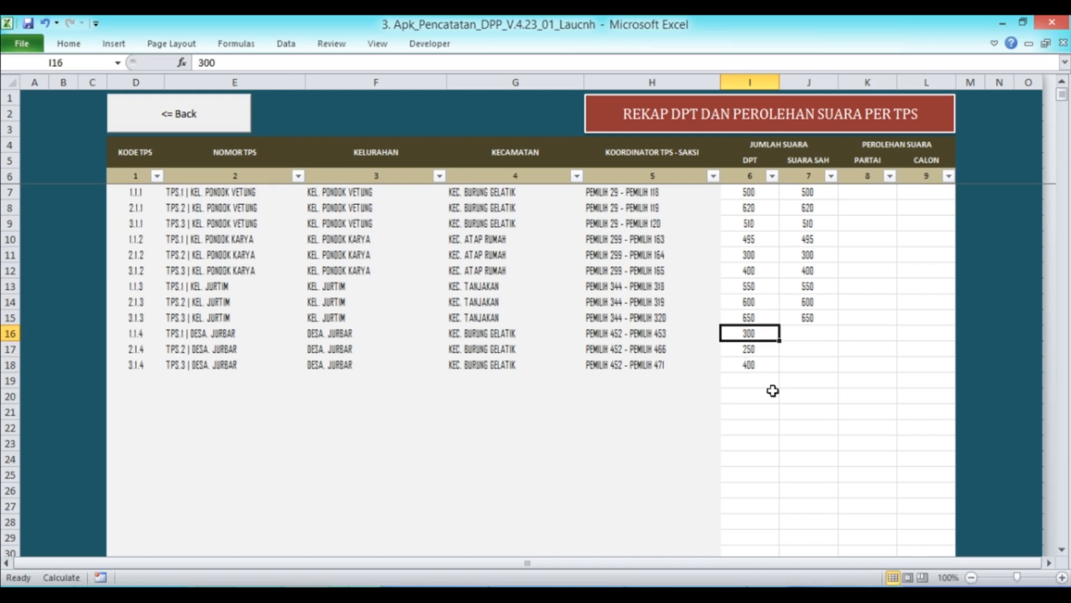
key(shift+Down)
key(shift+Down)
key(ctrl+c)
key(Right)
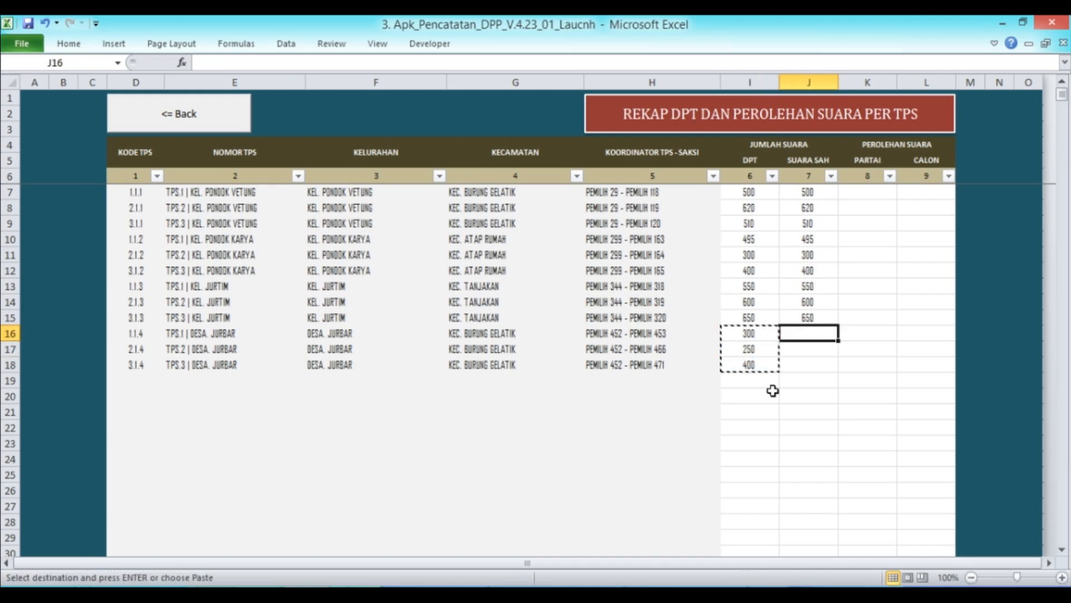
key(shift+Down)
key(shift+Down)
key(Return)
key(Left)
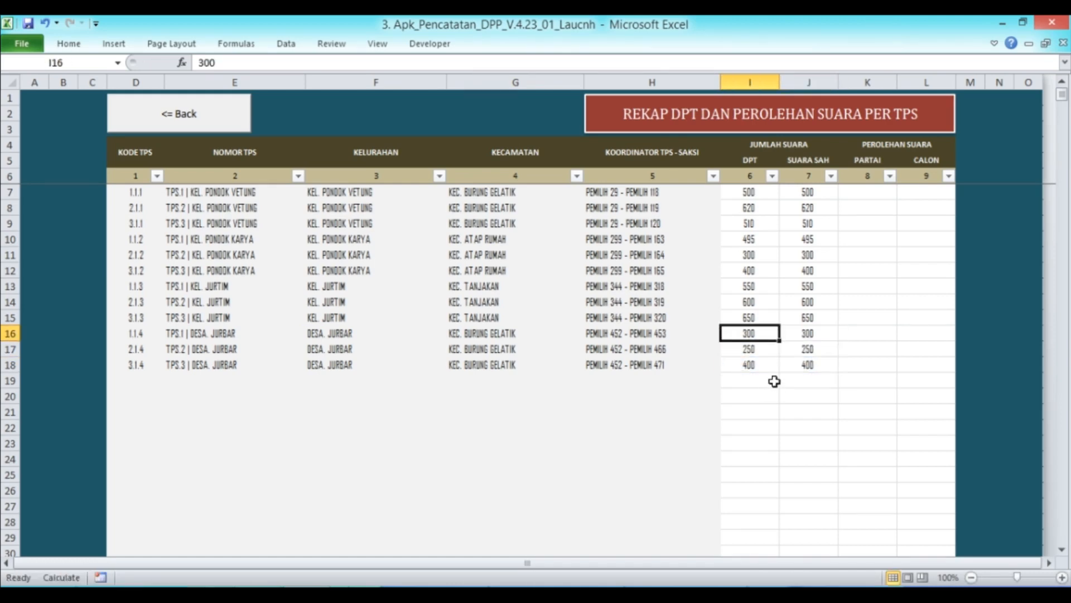
Clear the DPT and Suara Sah counts of the three DESA. JURBAR polling stations in I16:J18
drag(749, 333, 794, 368)
key(Delete)
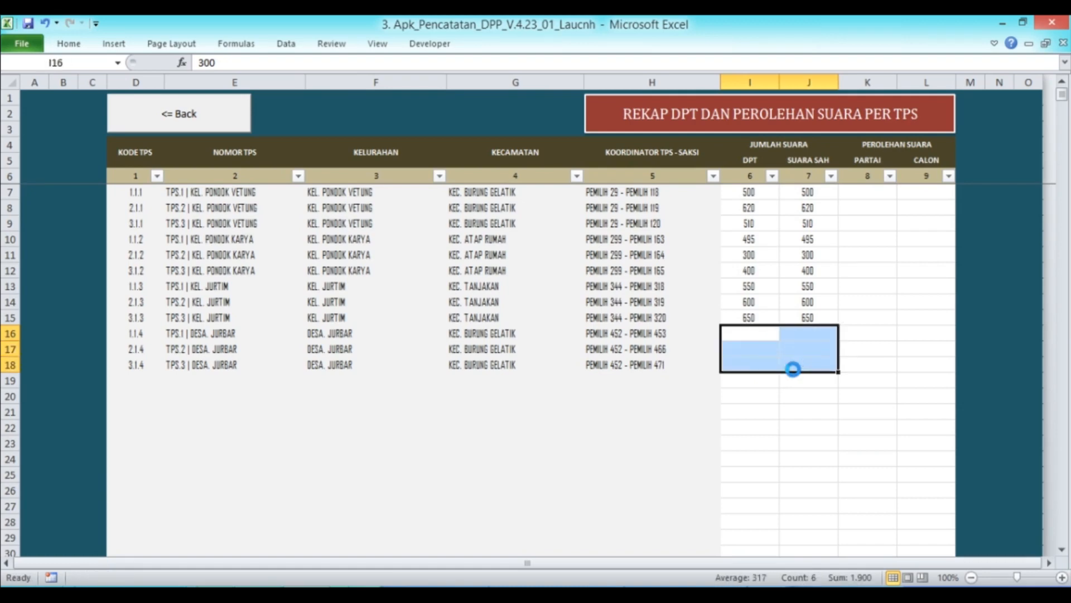
click(756, 360)
Check the Target Perolehan Suara report for the DESA. JURBAR rows without DPT counts, and return to the main menu
click(206, 131)
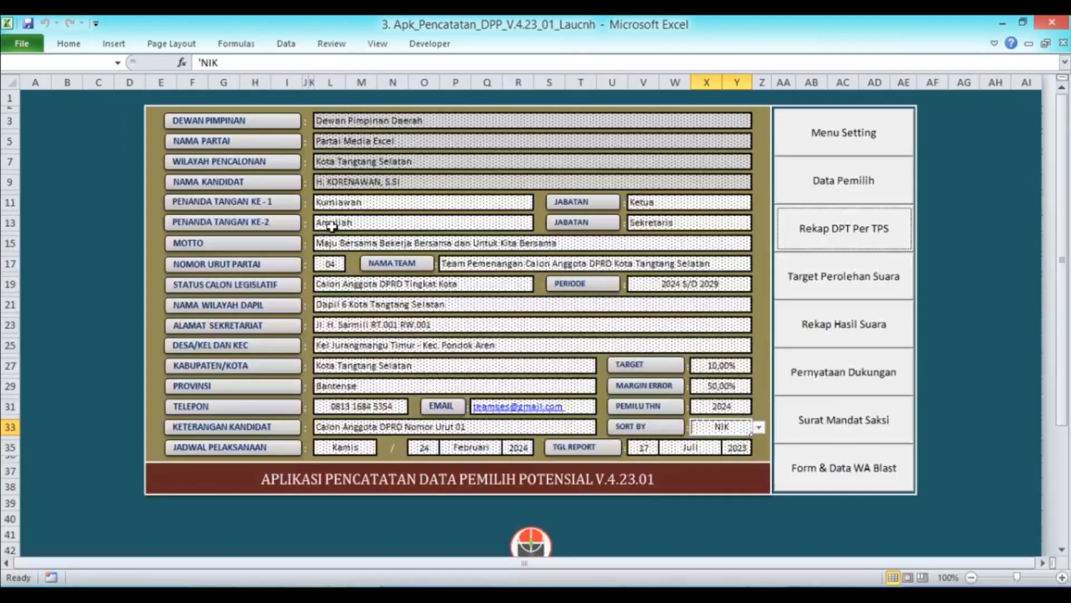
click(850, 288)
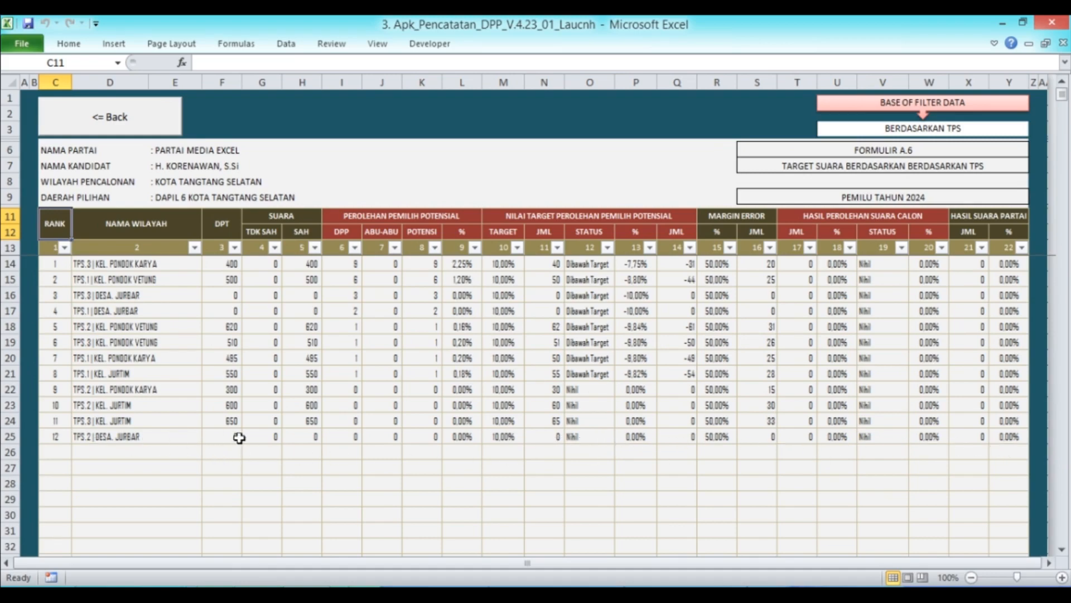
click(140, 124)
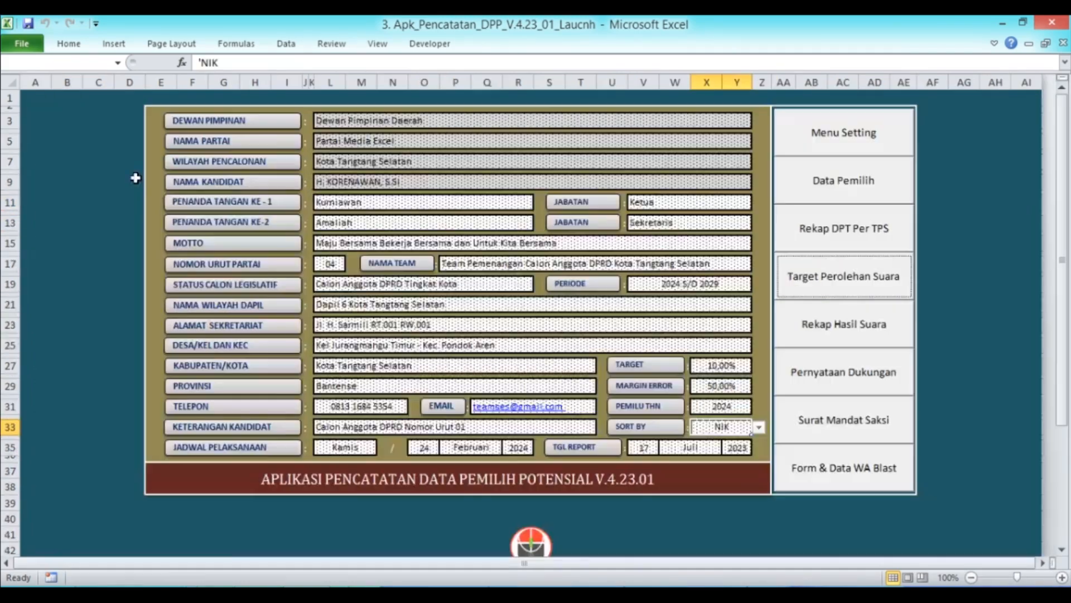
On the Rekap DPT Per TPS sheet, fill I16:I18 with DPT counts 300, 250 and 400 for TPS 1 to 3 of DESA. JURBAR
click(875, 235)
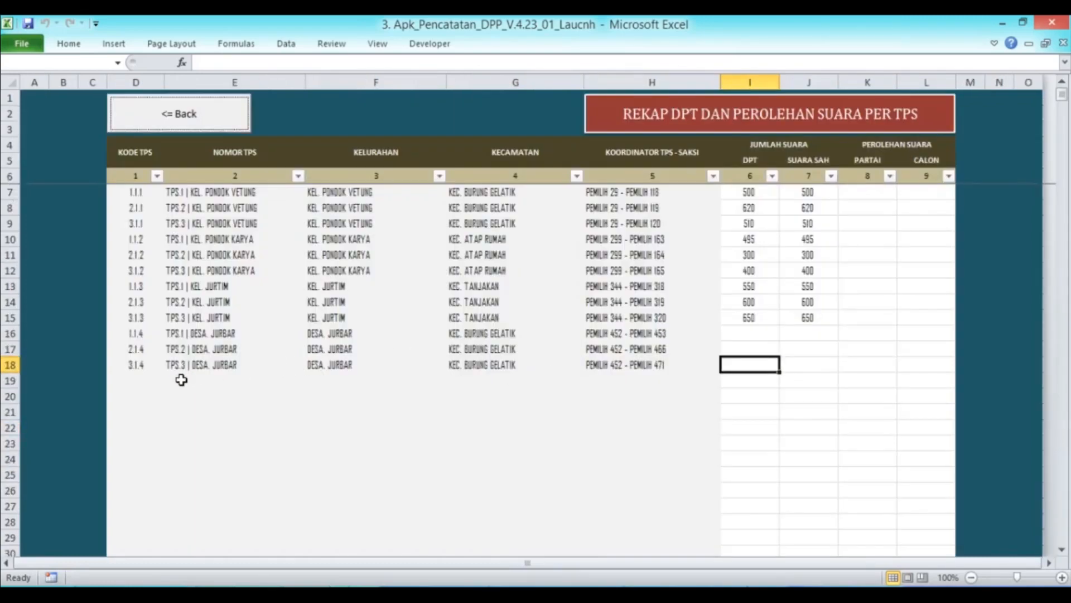
click(753, 343)
key(Up)
text(300)
key(Return)
text(250)
key(Return)
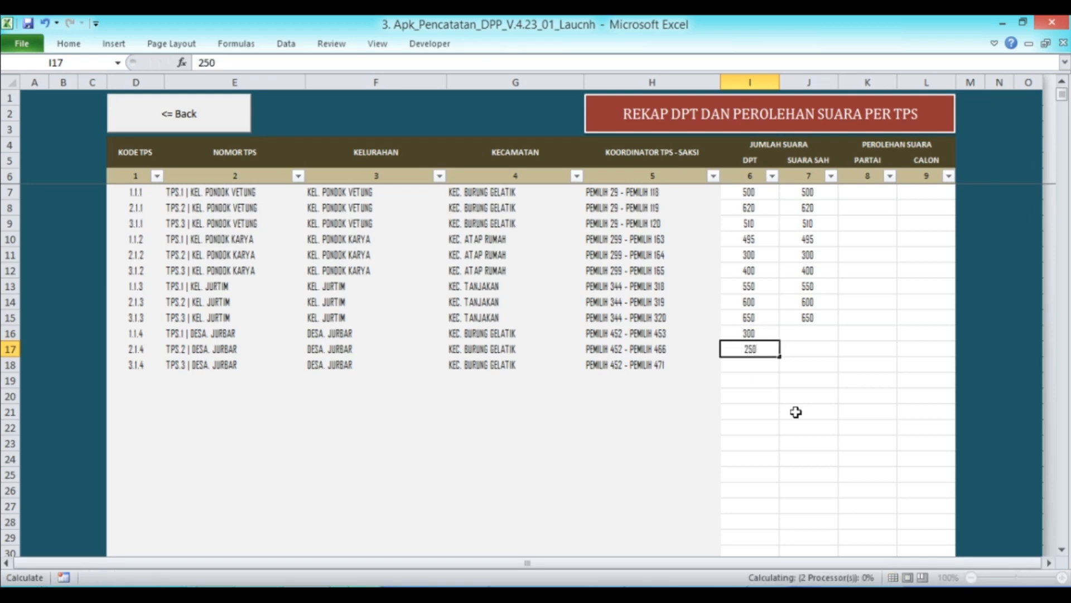
text(400)
Copy the three DPT counts in I16:I18 to the Suara Sah column for the same DESA. JURBAR rows
key(Up)
key(Up)
key(shift+Down)
key(shift+Down)
key(ctrl+c)
key(Right)
key(shift+Down)
key(shift+Down)
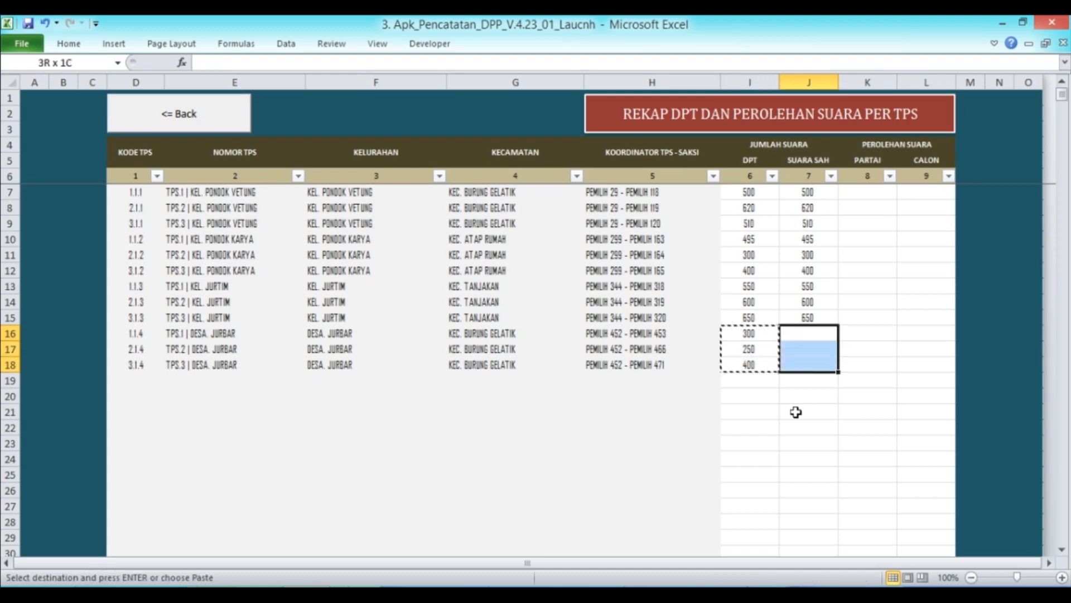
key(Return)
key(Left)
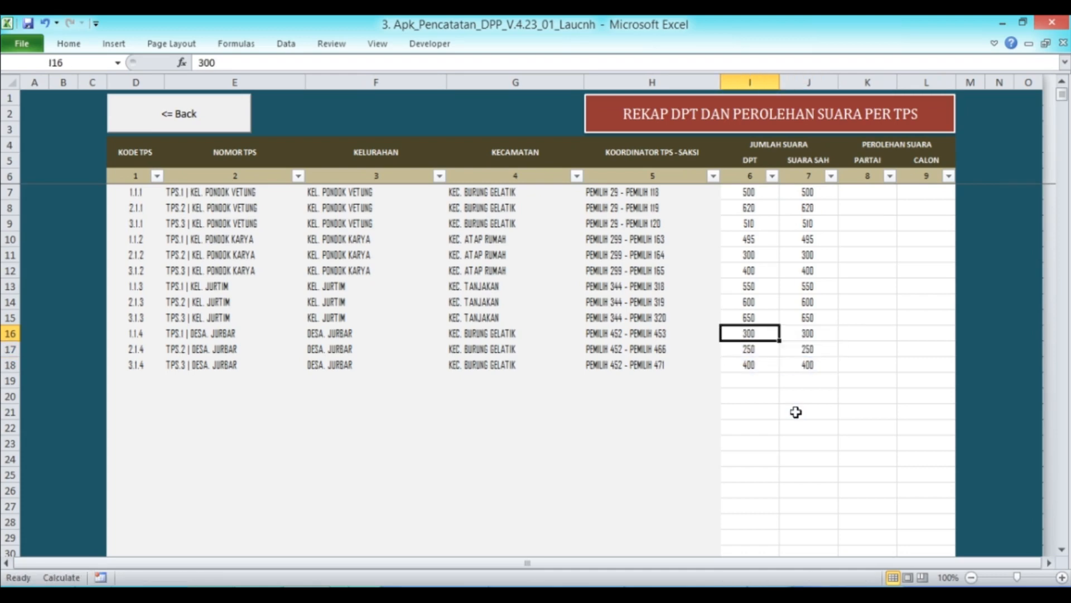
Open the Target Perolehan Suara report and examine the vote counts and potential voter figures of TPS.3 DESA. JURBAR
click(220, 119)
click(851, 284)
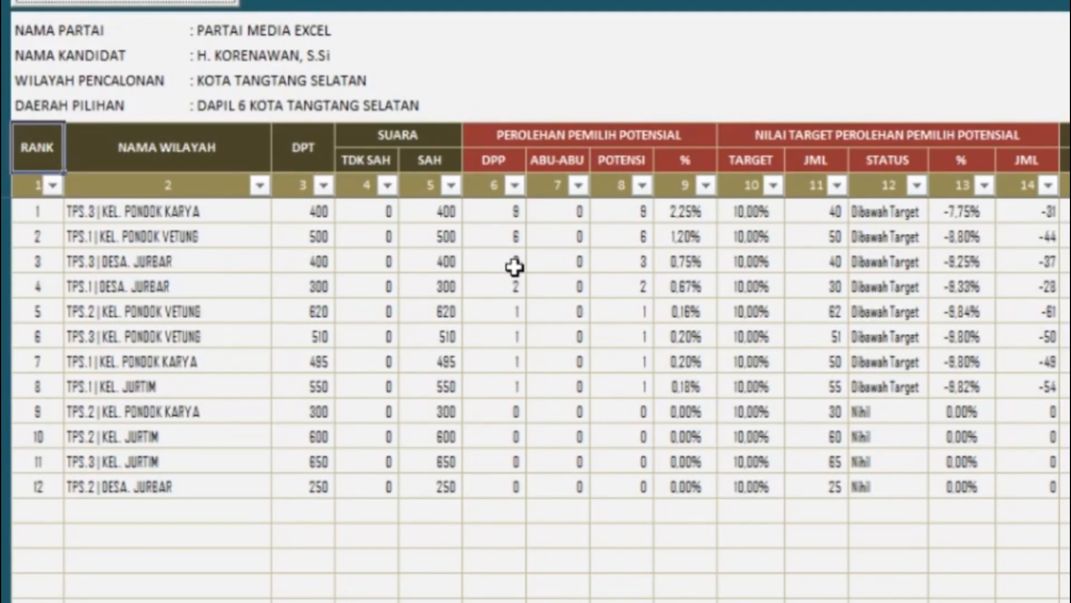
click(639, 267)
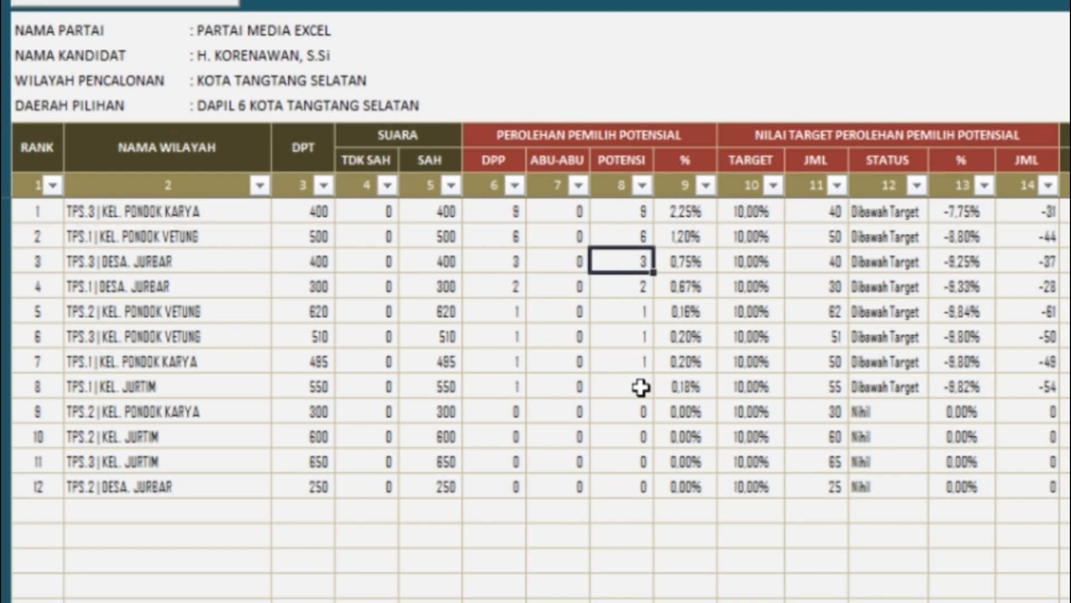
key(Left)
key(Left)
key(Right)
key(Right)
key(Left)
key(Left)
key(Left)
key(Left)
key(Left)
key(Left)
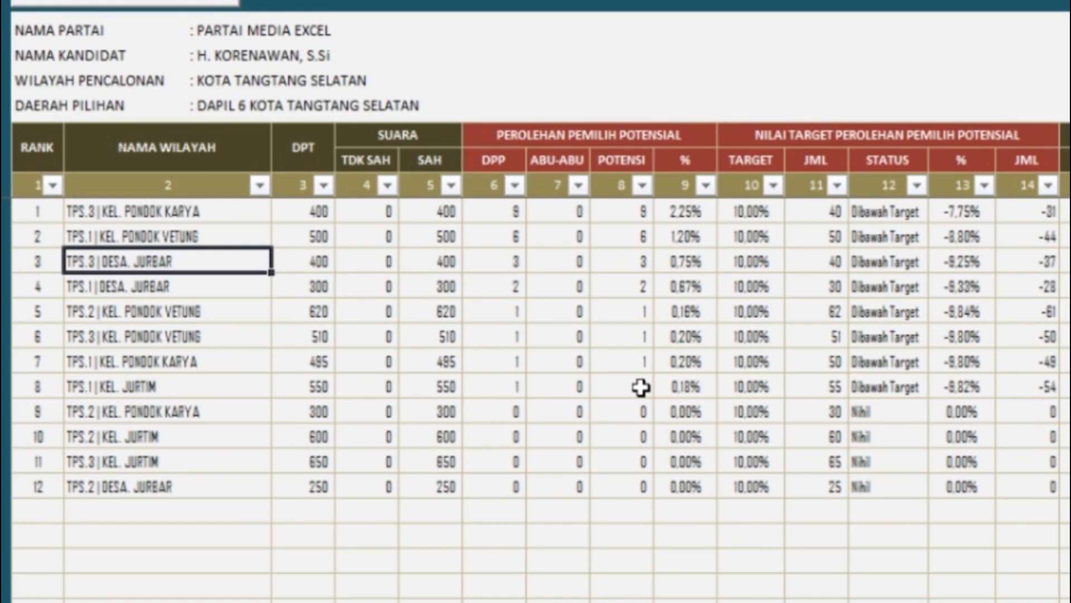
key(Right)
key(Right)
key(Right)
key(Right)
key(Right)
key(Right)
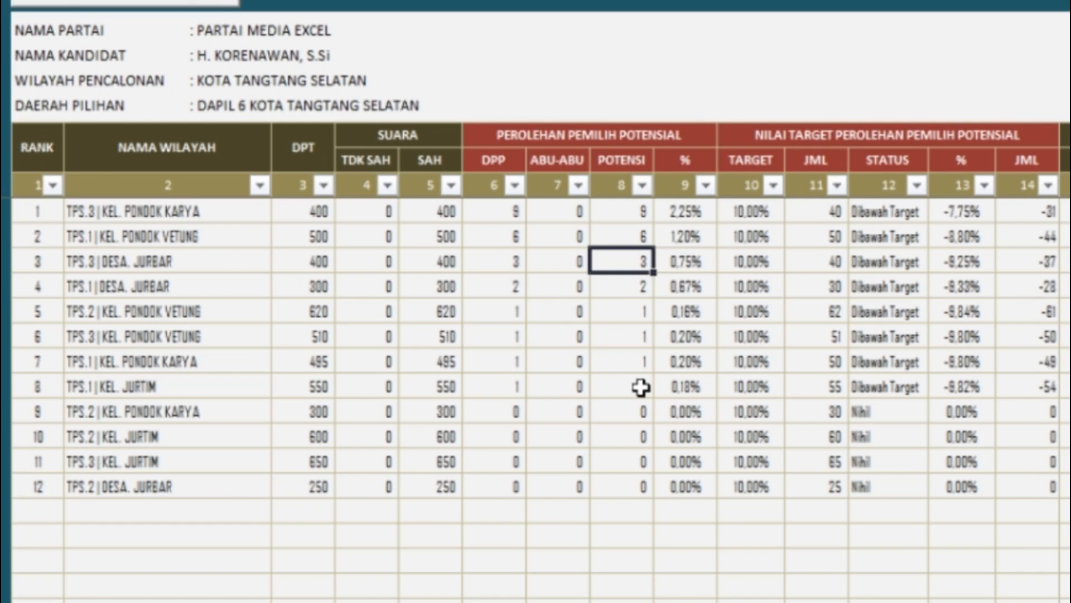
Compare the potential voter percentage of TPS.3 DESA. JURBAR with its target percentage, valid votes and target vote count
key(Right)
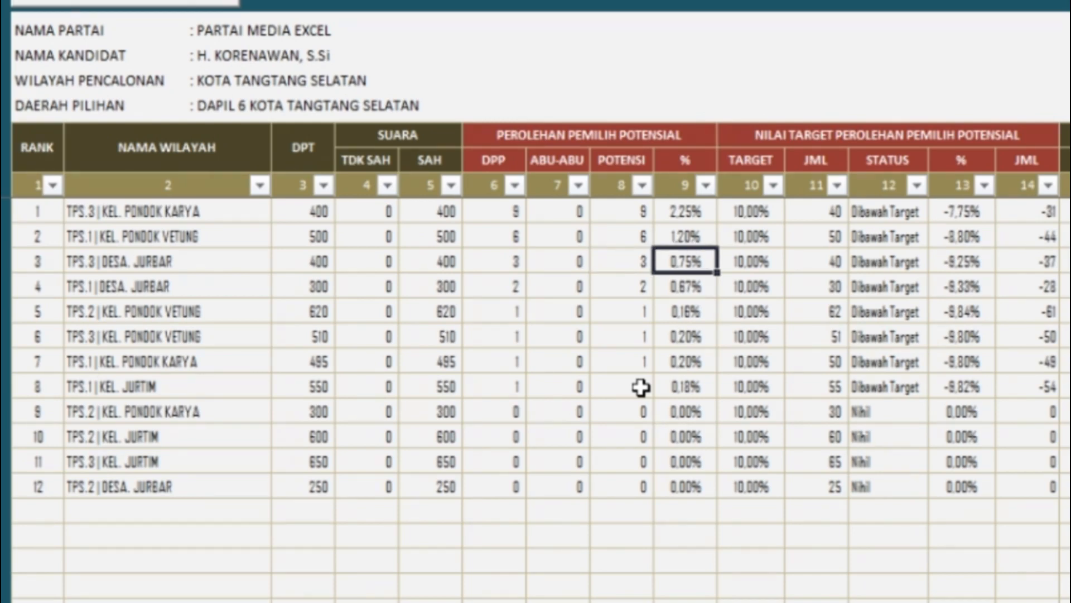
key(Right)
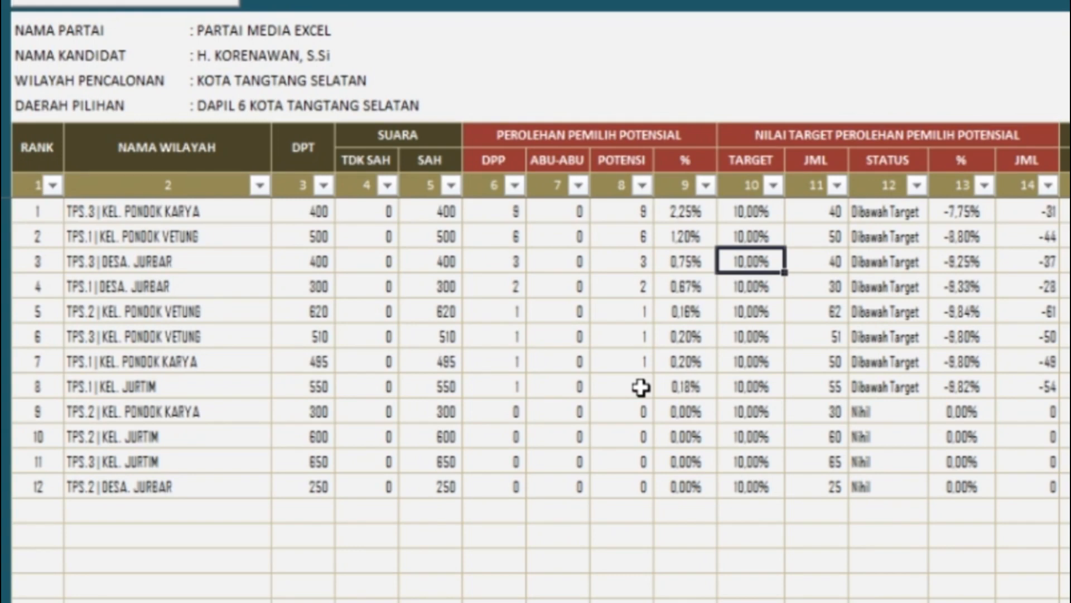
key(Left)
key(Left)
key(Left)
key(Left)
key(Left)
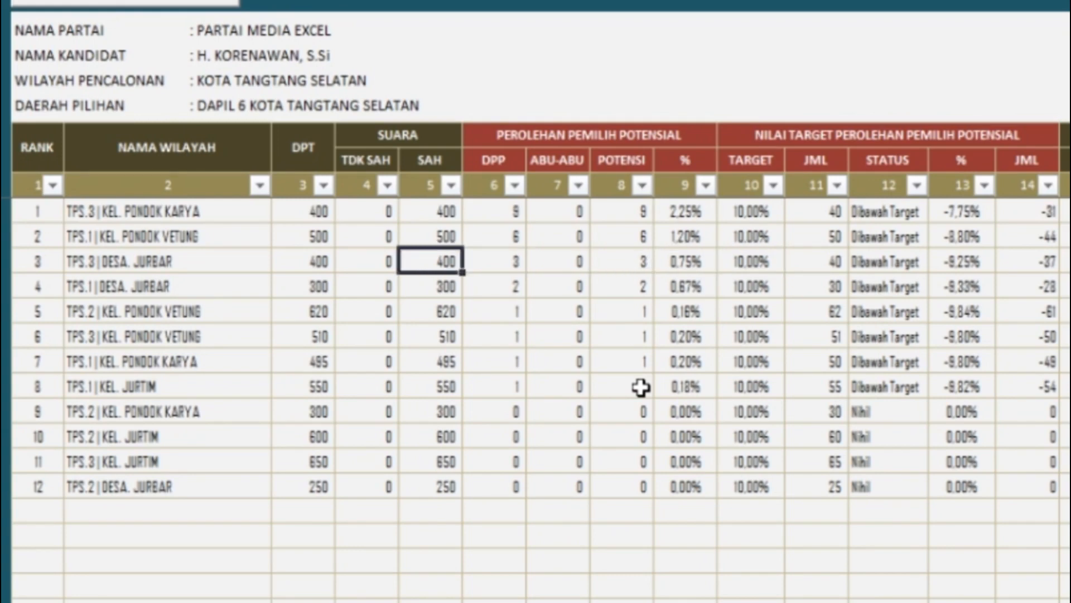
key(Right)
key(Right)
key(Right)
key(Right)
key(Right)
key(Right)
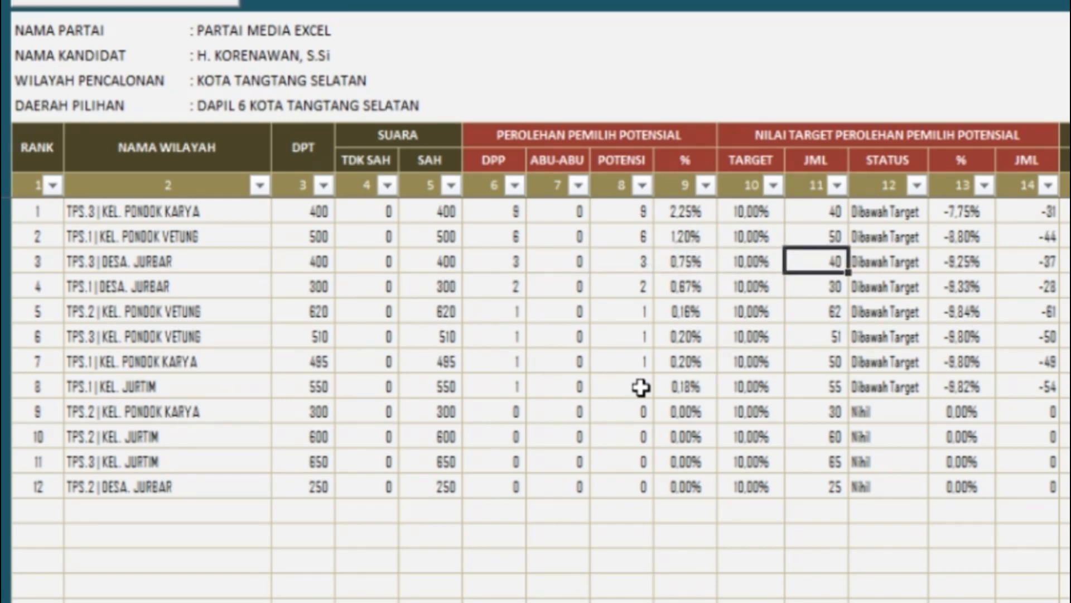
key(Left)
key(Left)
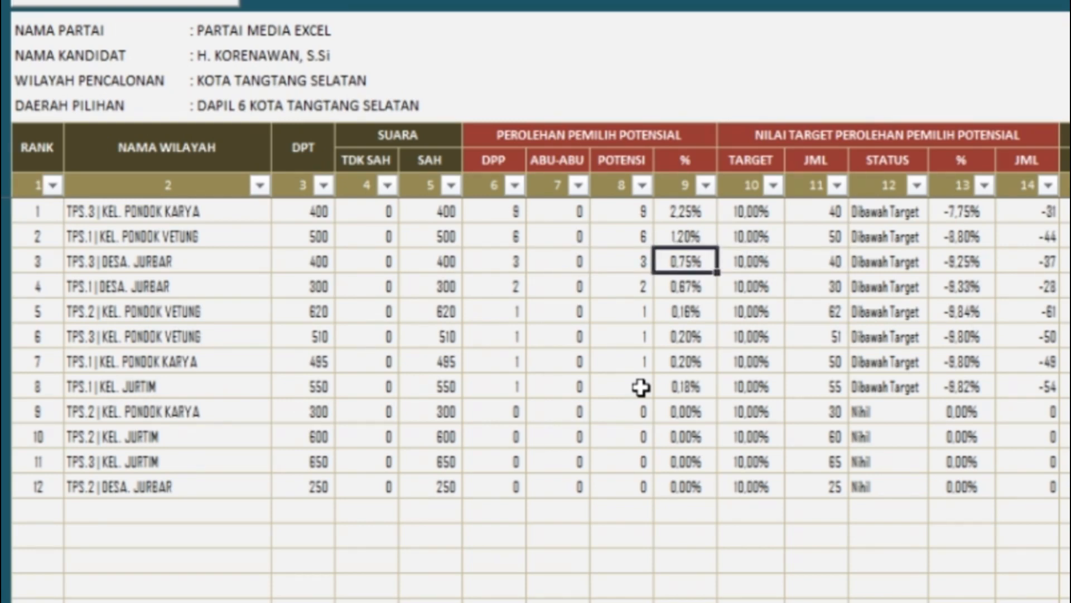
key(Left)
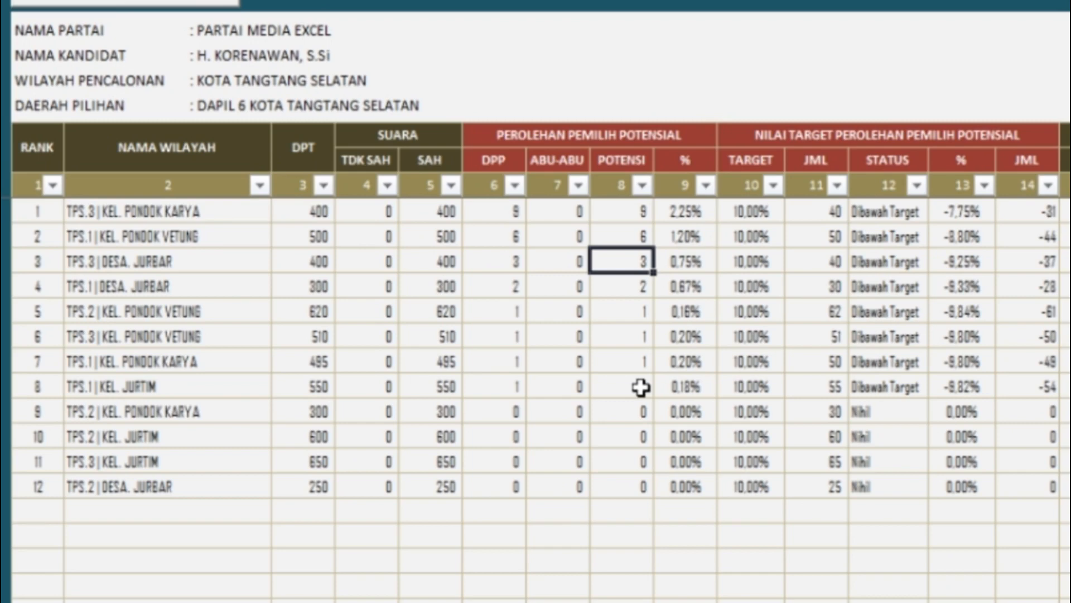
Review the target status of TPS.3 DESA. JURBAR and its gap to the target in percent and votes
key(Right)
key(Right)
key(Right)
key(Right)
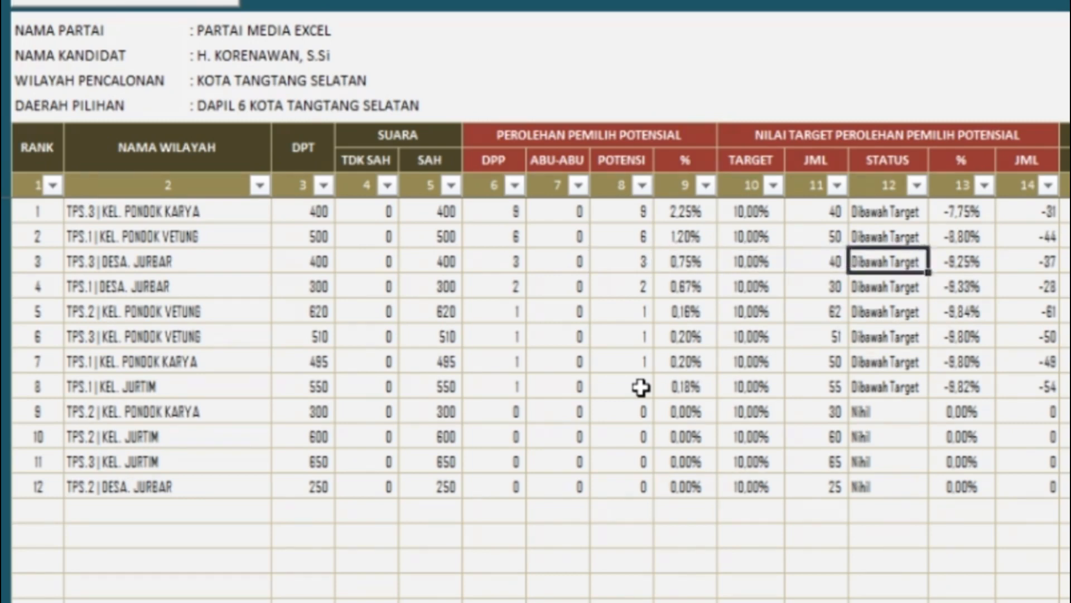
key(Right)
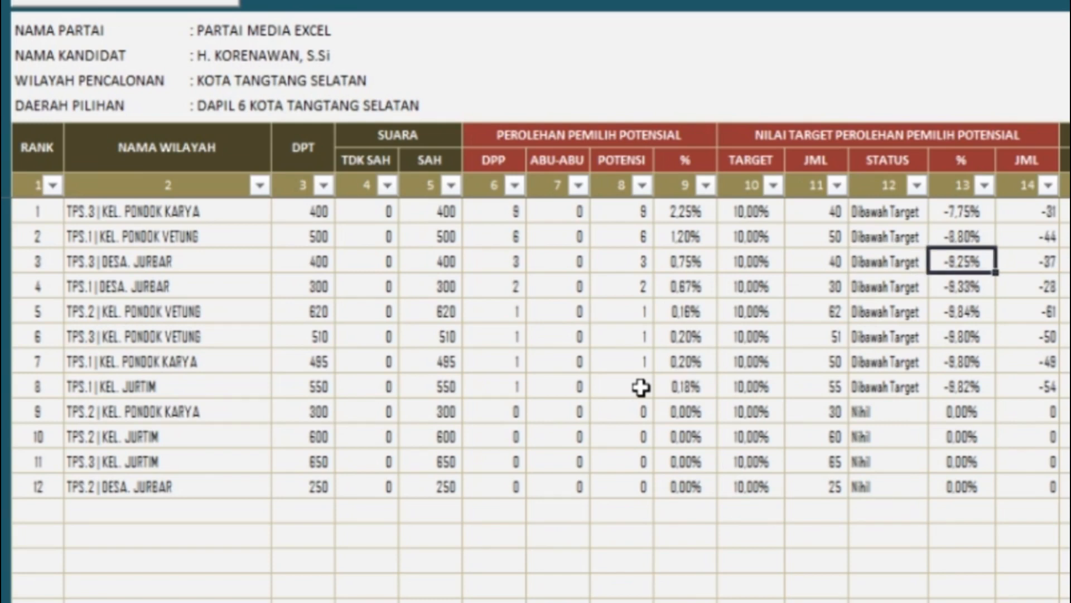
key(Right)
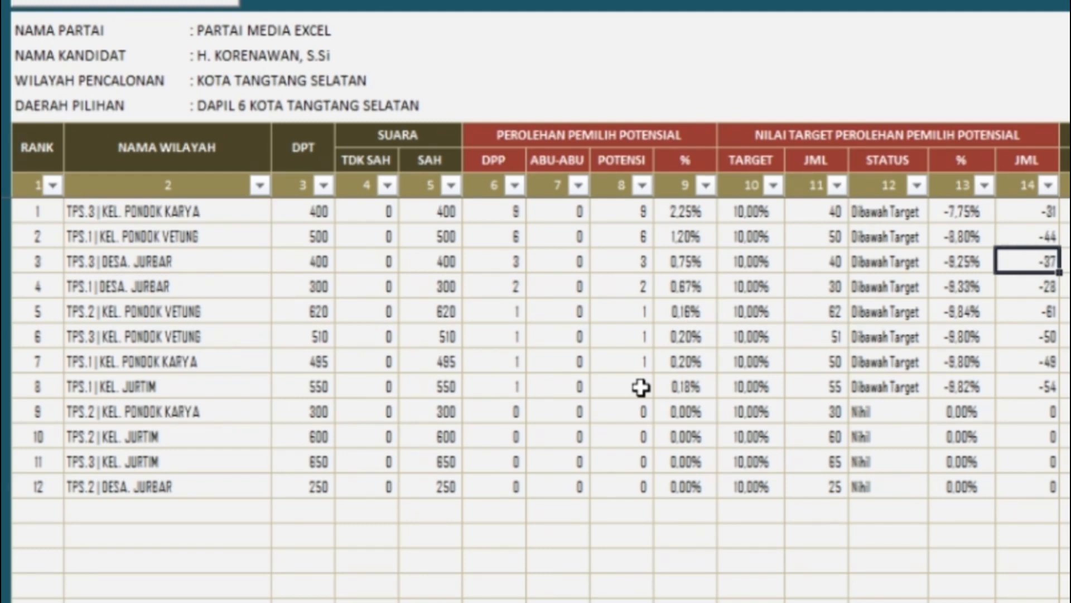
key(Left)
key(Left)
key(Left)
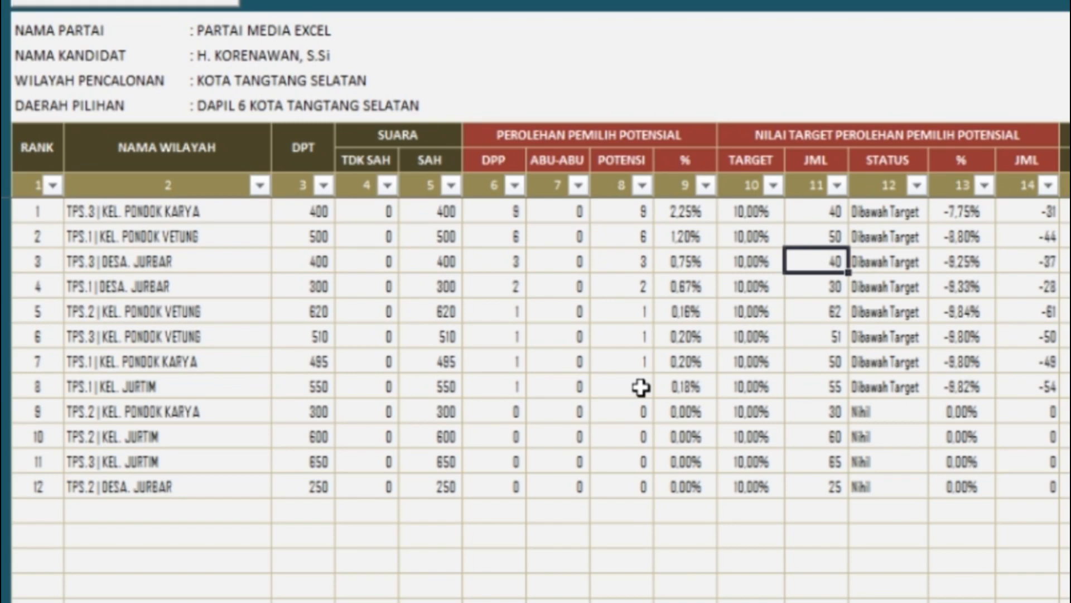
key(Right)
key(Right)
key(Right)
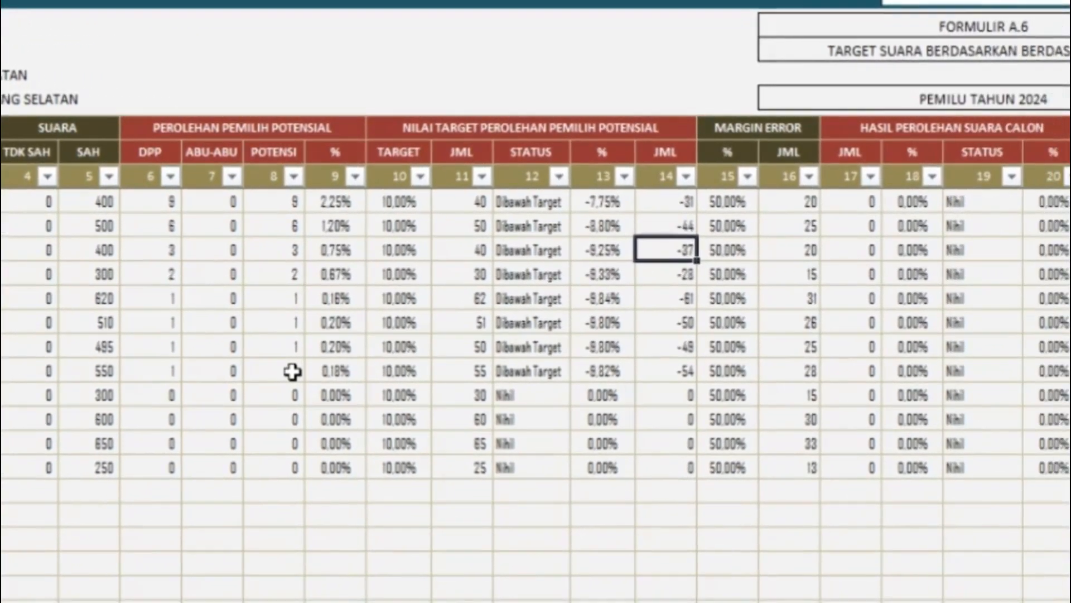
Compare the margin error percentage and count of TPS.3 DESA. JURBAR with its target vote count and target percentage
key(Right)
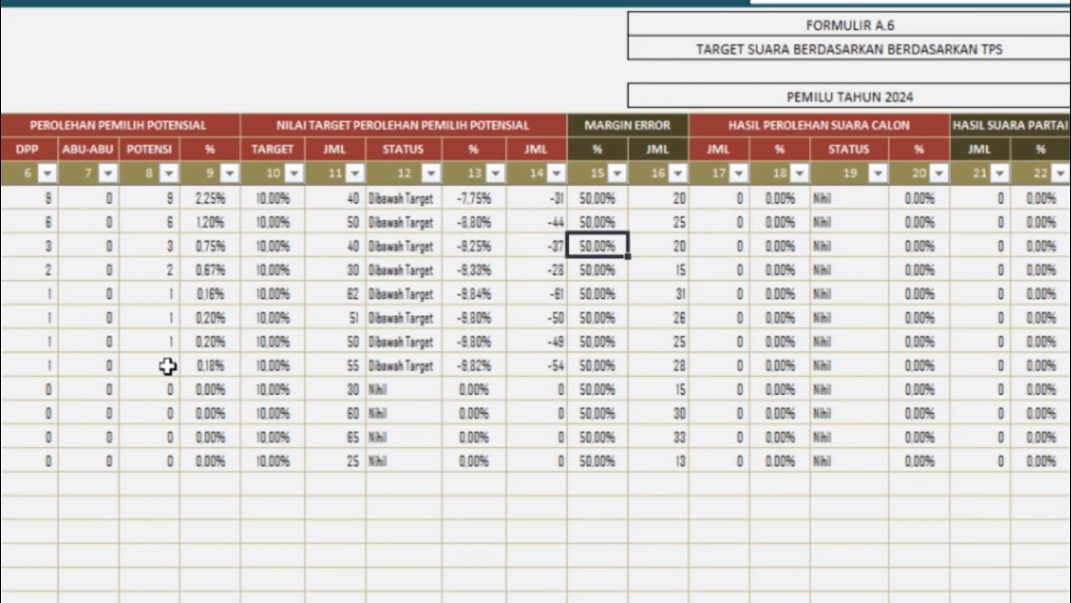
key(Left)
key(Left)
key(Left)
key(Left)
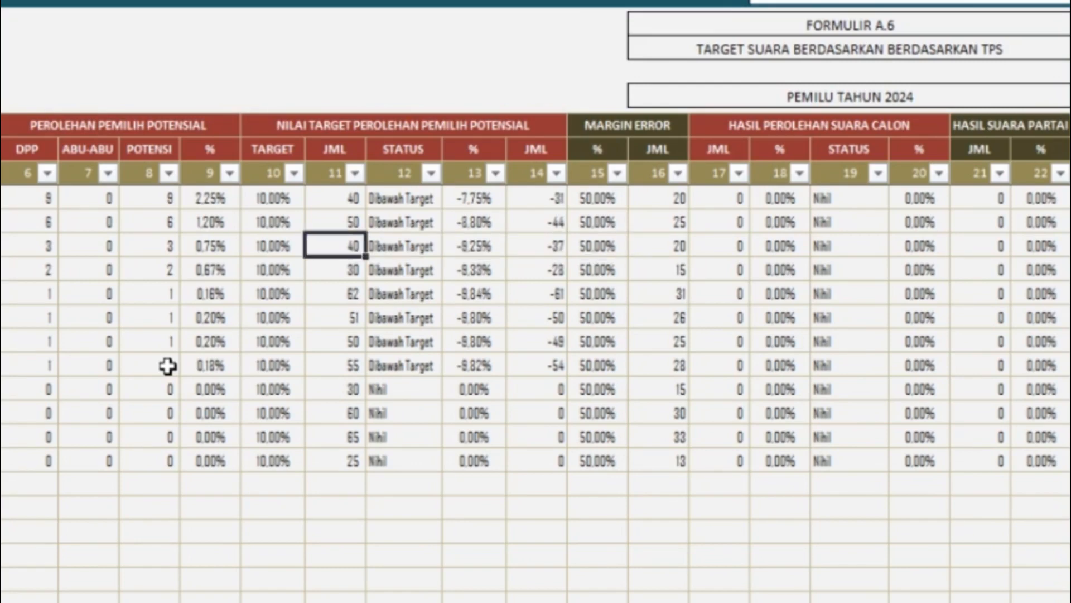
key(Right)
key(Right)
key(Right)
key(Right)
key(Right)
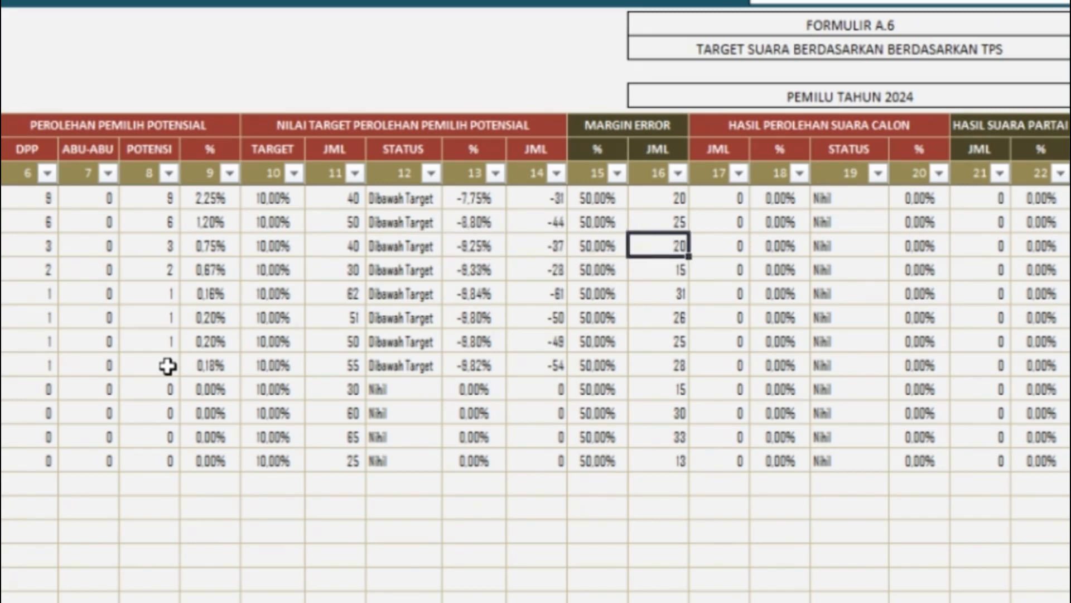
key(Left)
key(Left)
key(Left)
key(Left)
key(Left)
key(Left)
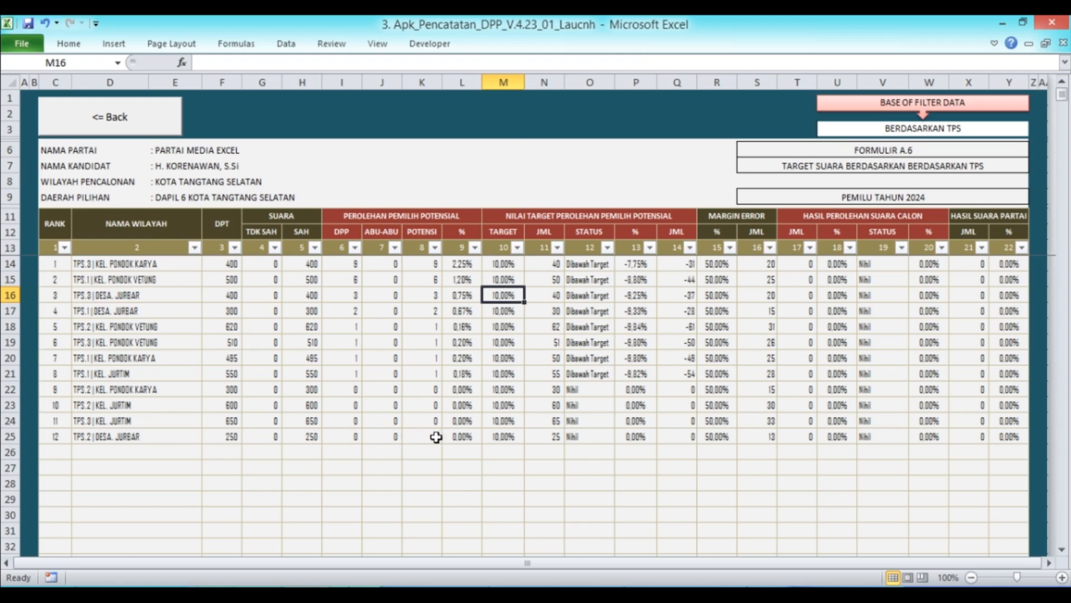
Examine the potential voter count, target figures and target status of TPS.2 DESA. JURBAR in row 25
click(97, 441)
key(Right)
key(Right)
key(Right)
key(Right)
key(Right)
key(Right)
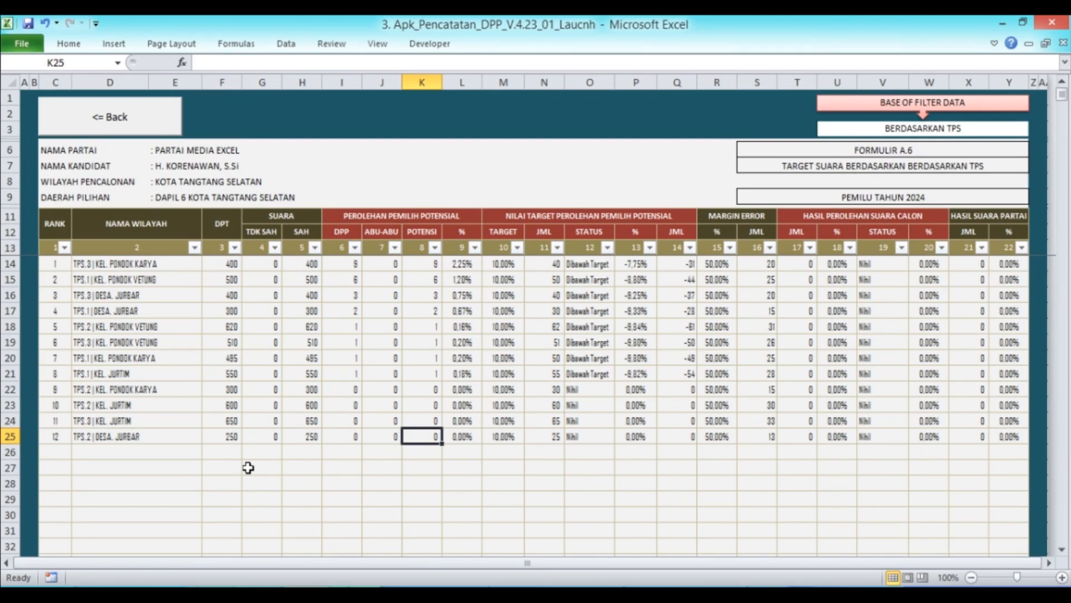
key(Right)
key(Right)
key(Right)
key(Right)
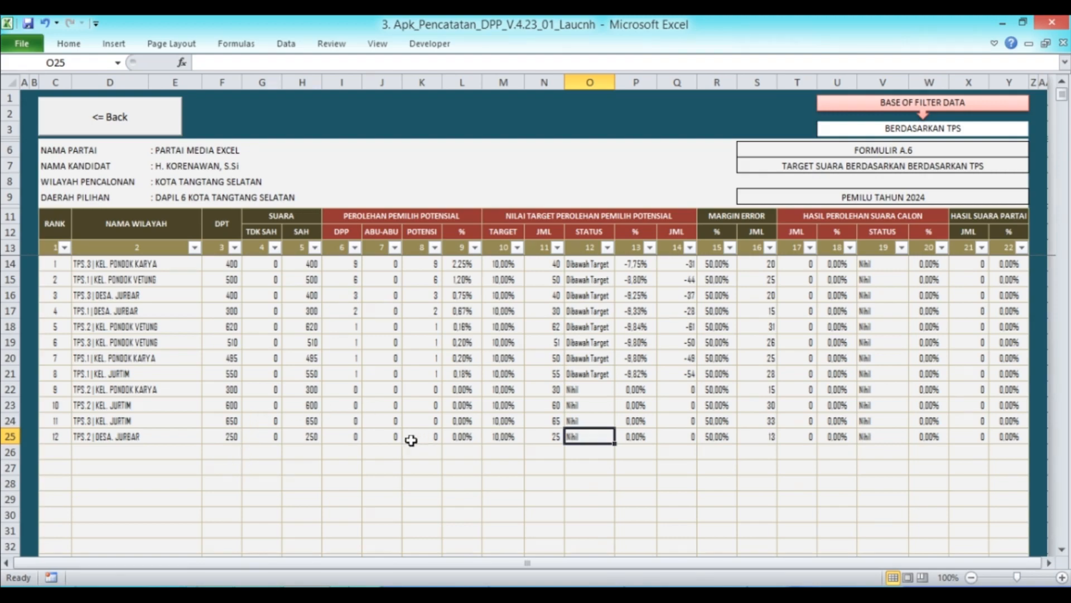
click(394, 438)
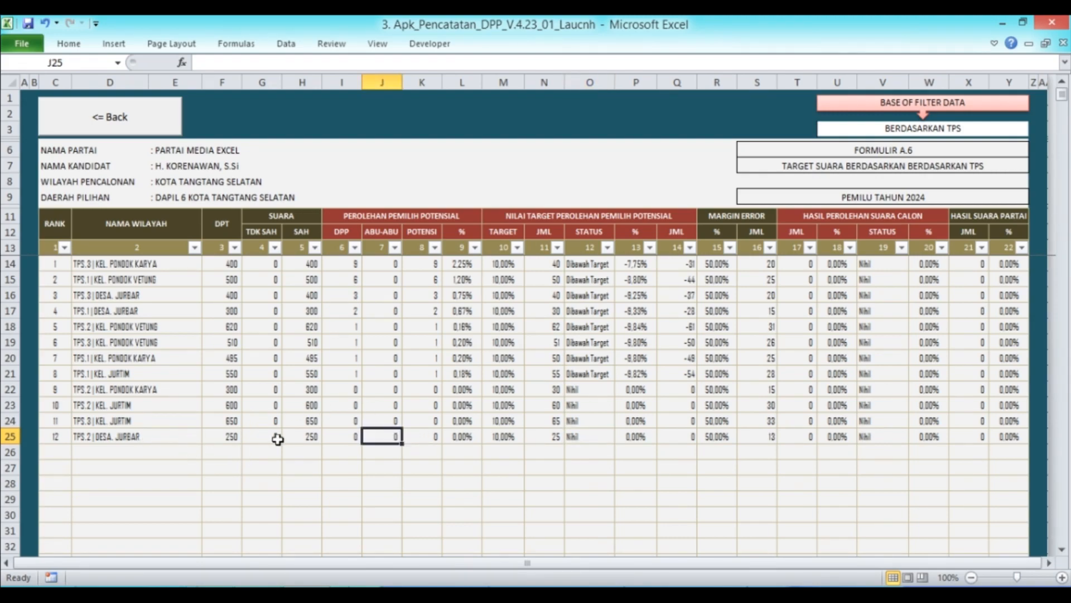
Open the Sumber DPT voter database and find the DESA. JURBAR voters near the end of the list
click(151, 133)
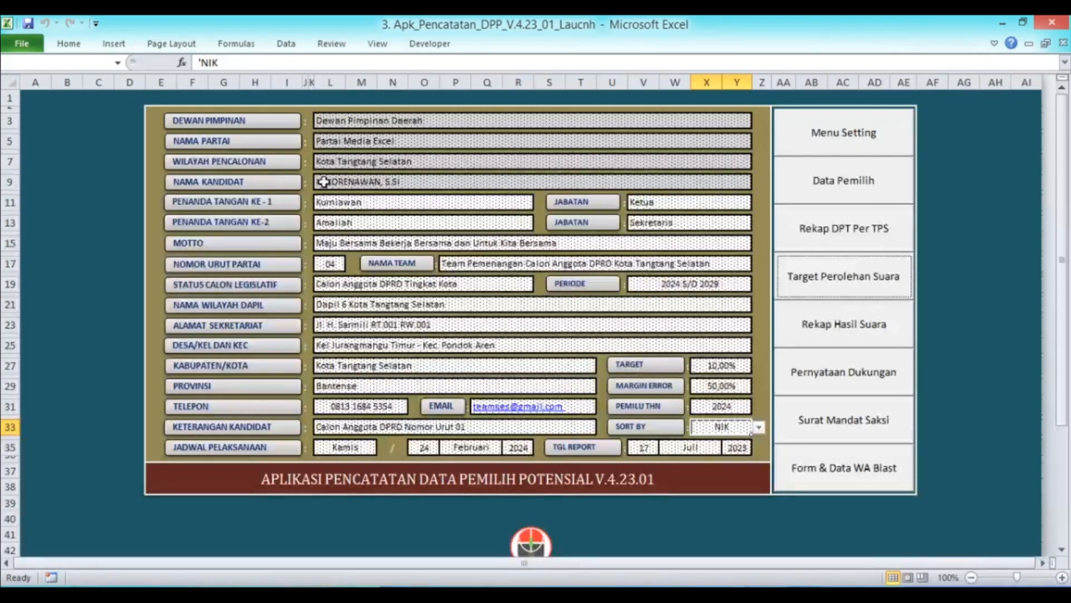
click(833, 197)
click(245, 254)
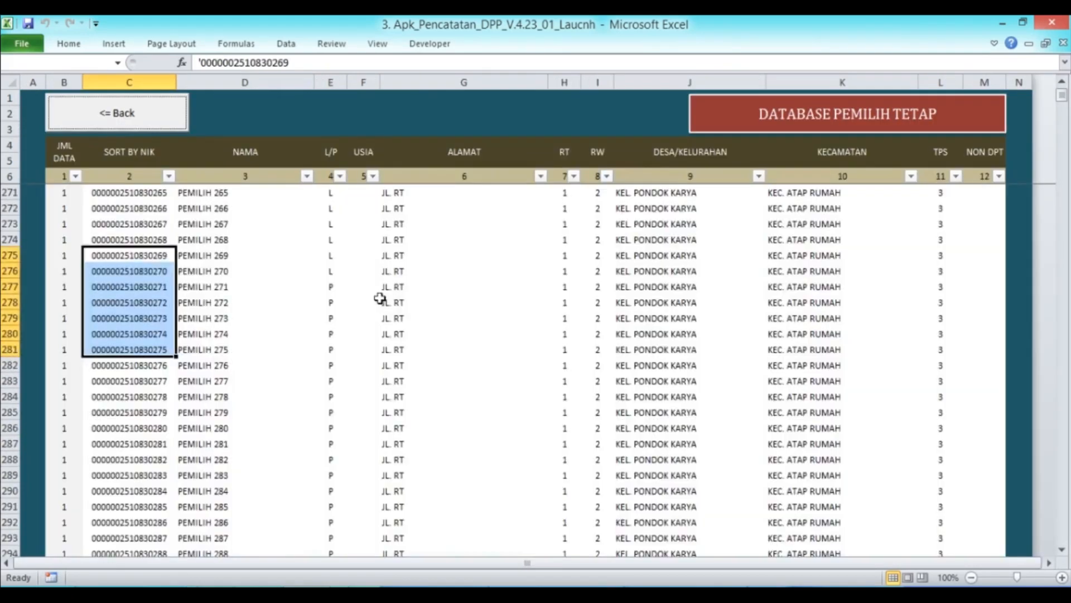
scroll(231, 307, down, 20)
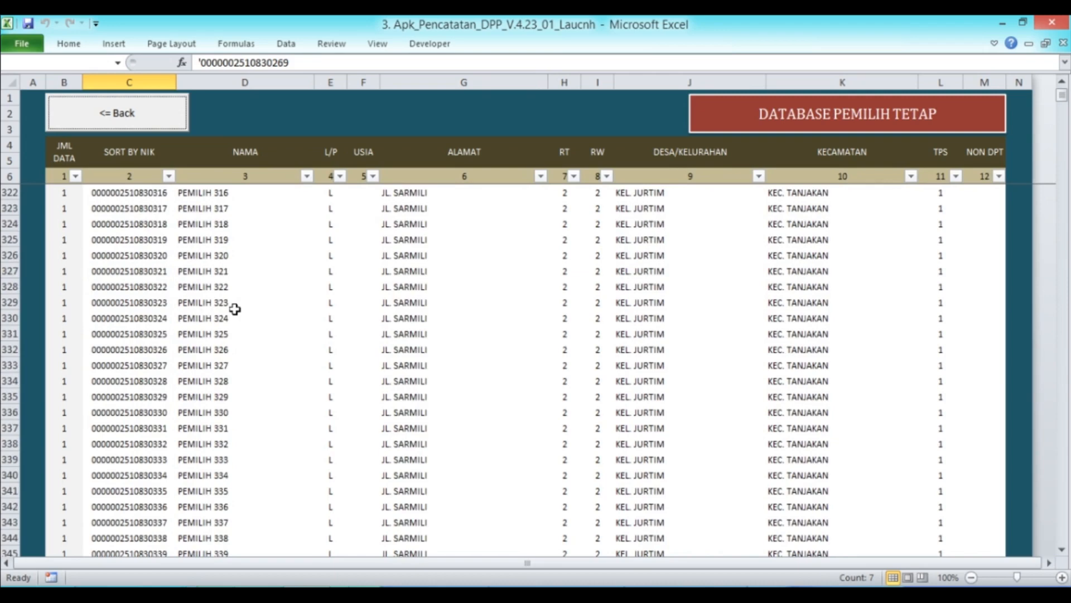
scroll(235, 311, down, 20)
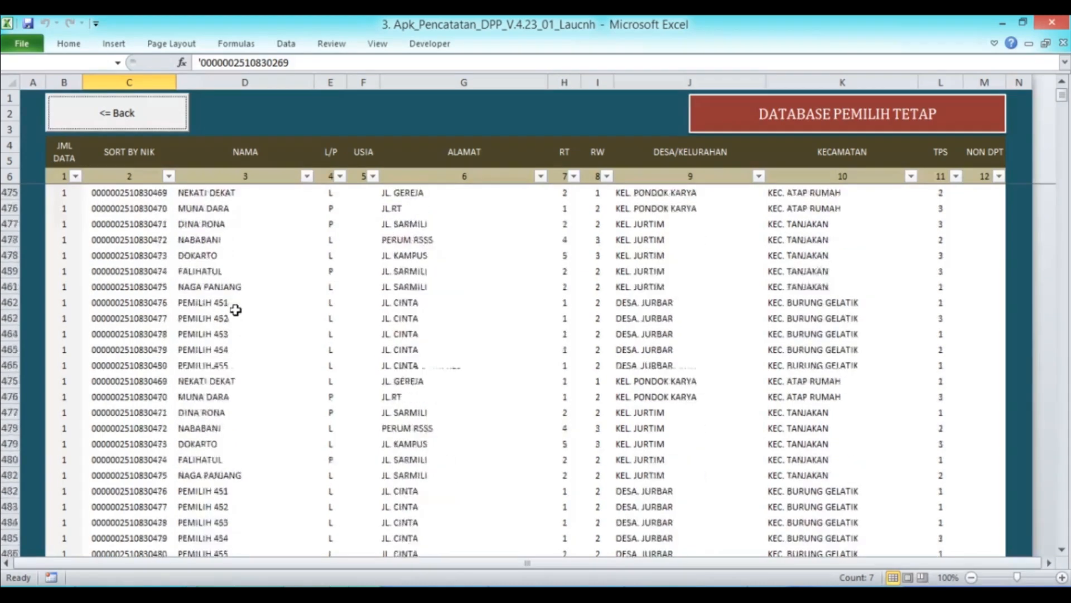
scroll(235, 311, up, 4)
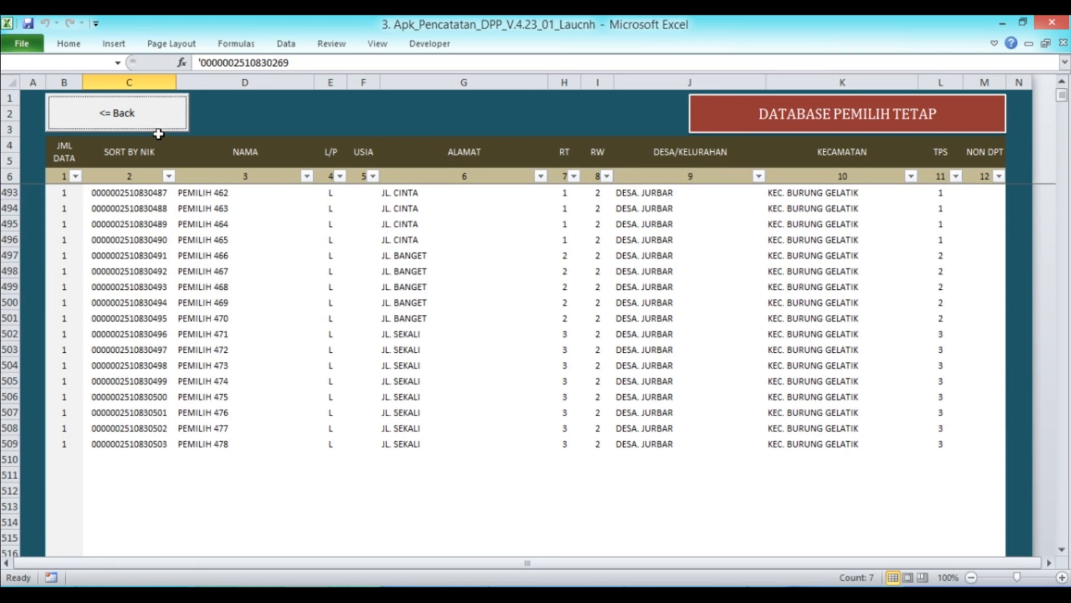
Return to the Target Perolehan Suara report and check which DESA. JURBAR TPS lacks potential voters
click(151, 115)
click(206, 163)
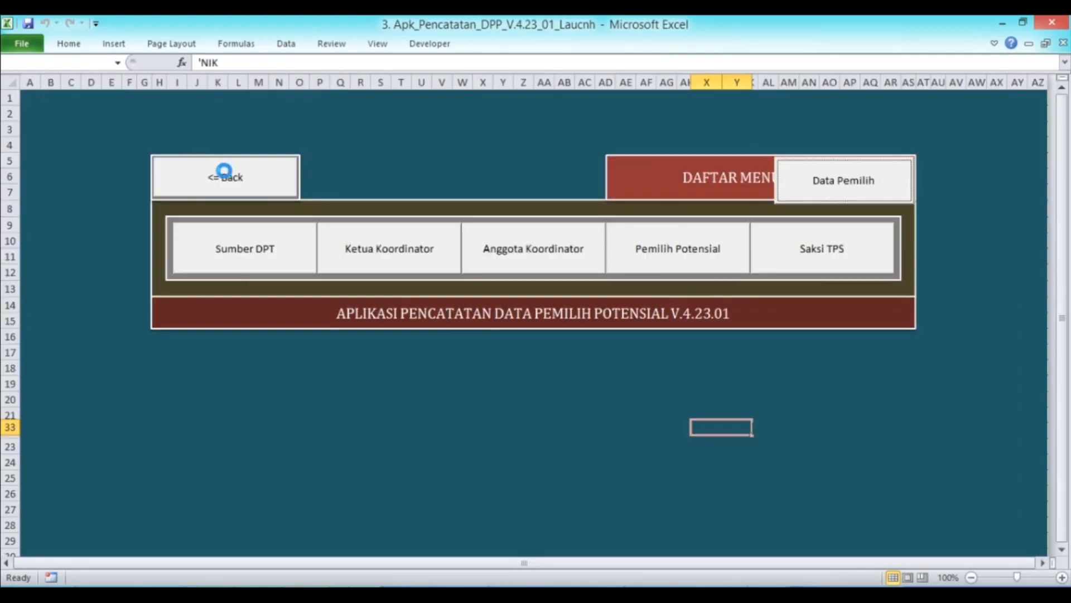
click(840, 290)
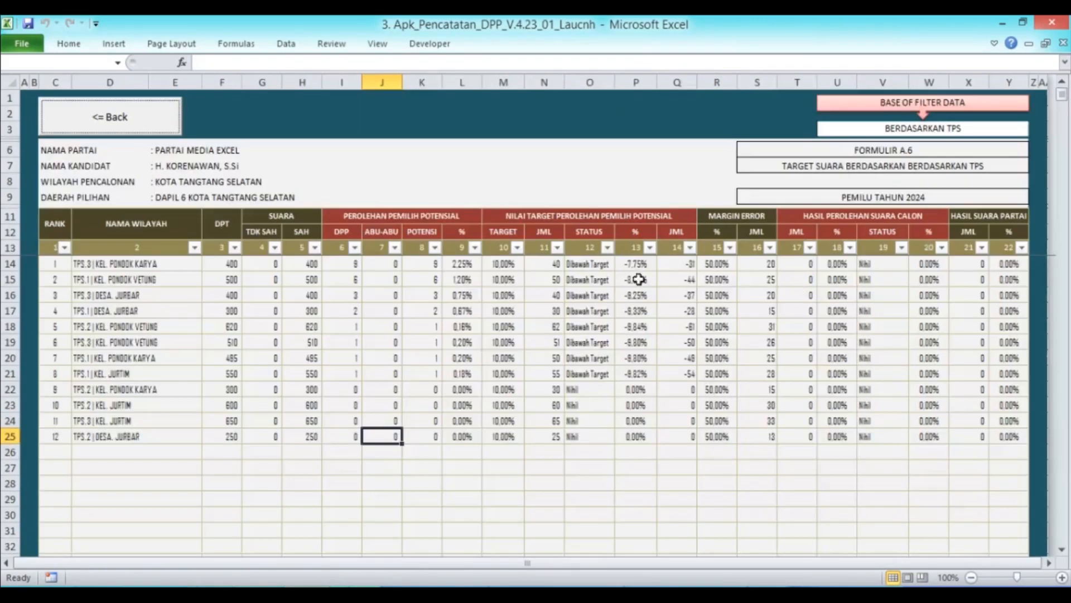
Copy the NIKs in C498:C501 of four DESA. JURBAR TPS 2 voters from the Sumber DPT database
click(108, 119)
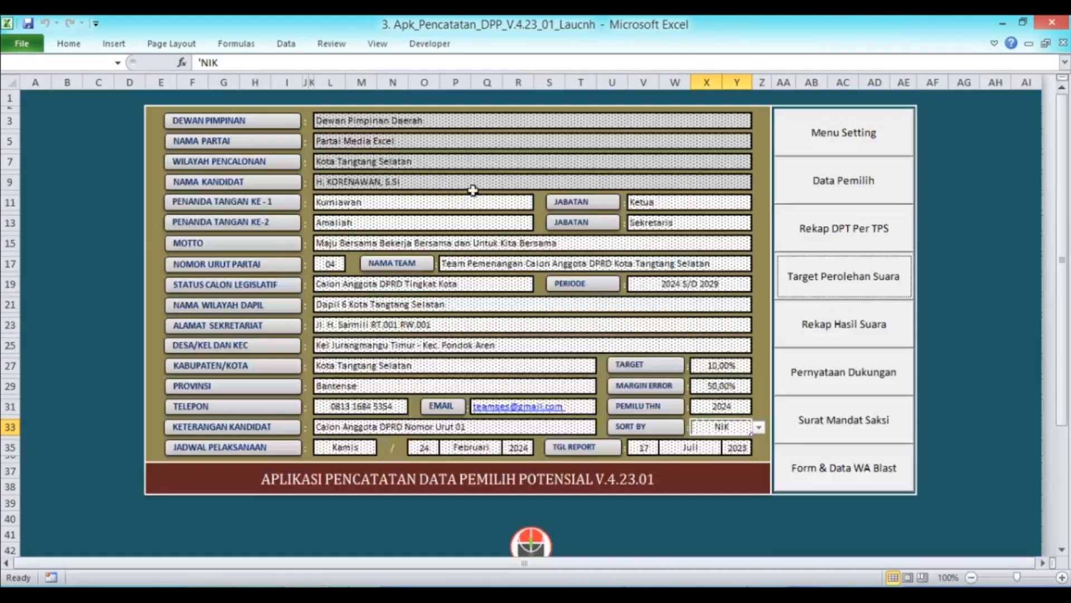
click(817, 181)
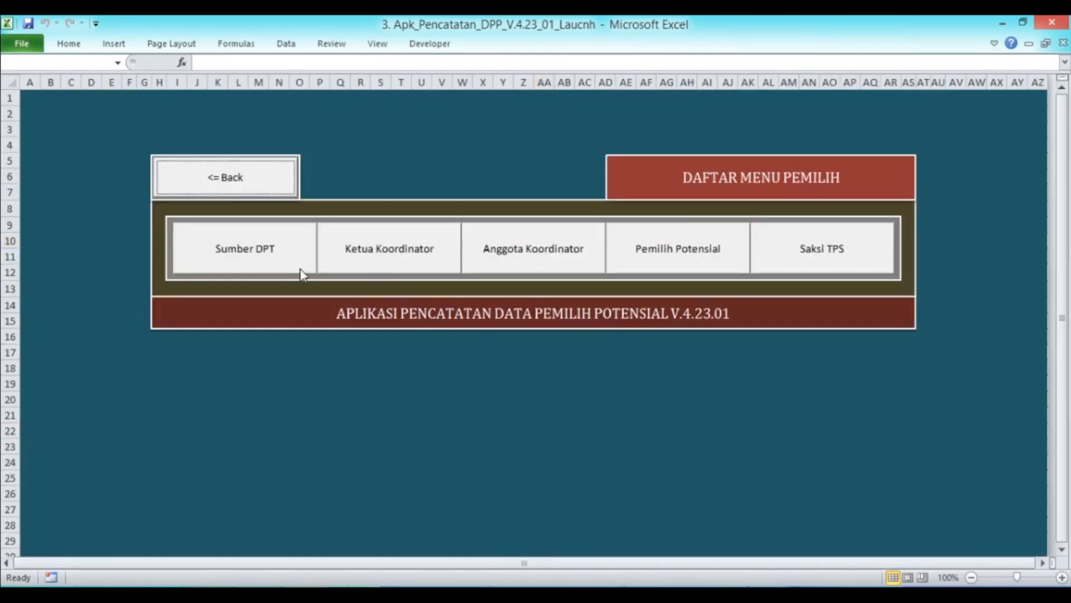
click(301, 270)
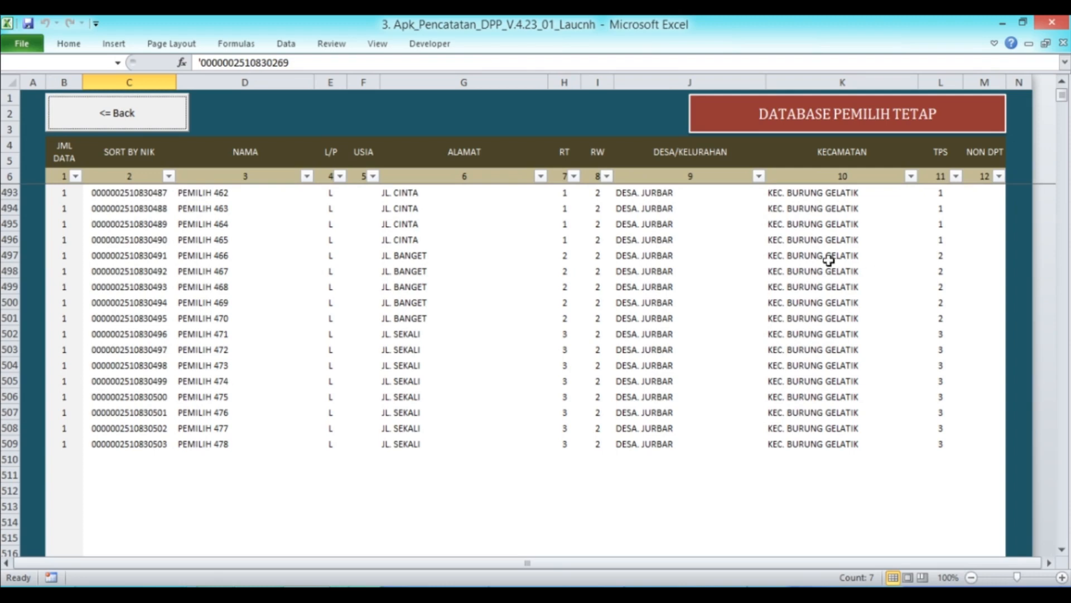
drag(134, 275, 133, 294)
scroll(134, 289, down, 1)
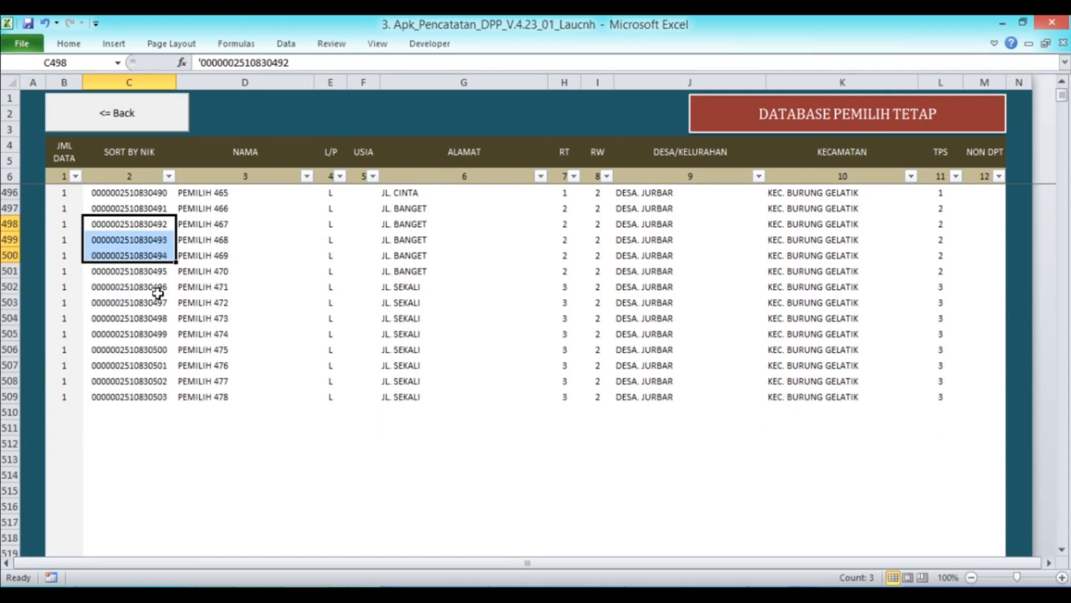
key(shift+Down)
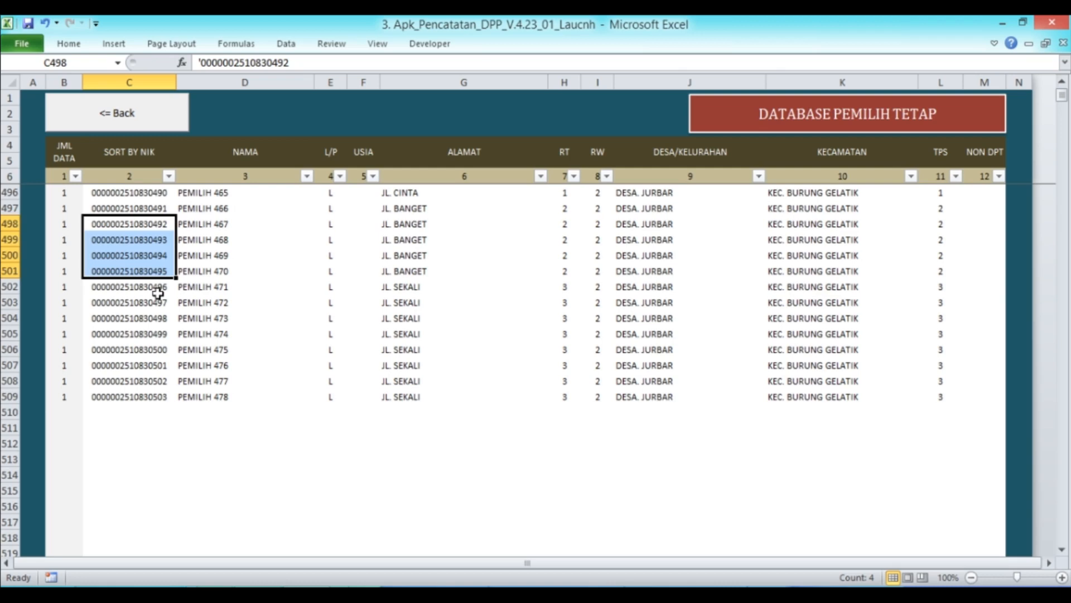
key(ctrl+c)
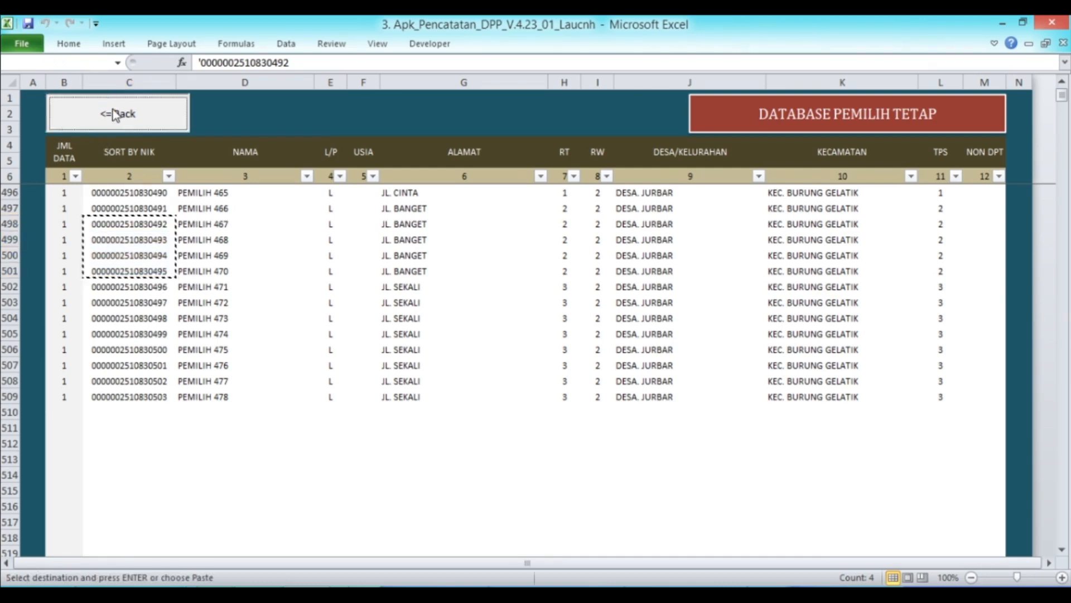
Paste the four copied NIKs into the Cari Data column of the Pemilih Potensial list, starting at C38
click(116, 114)
click(643, 243)
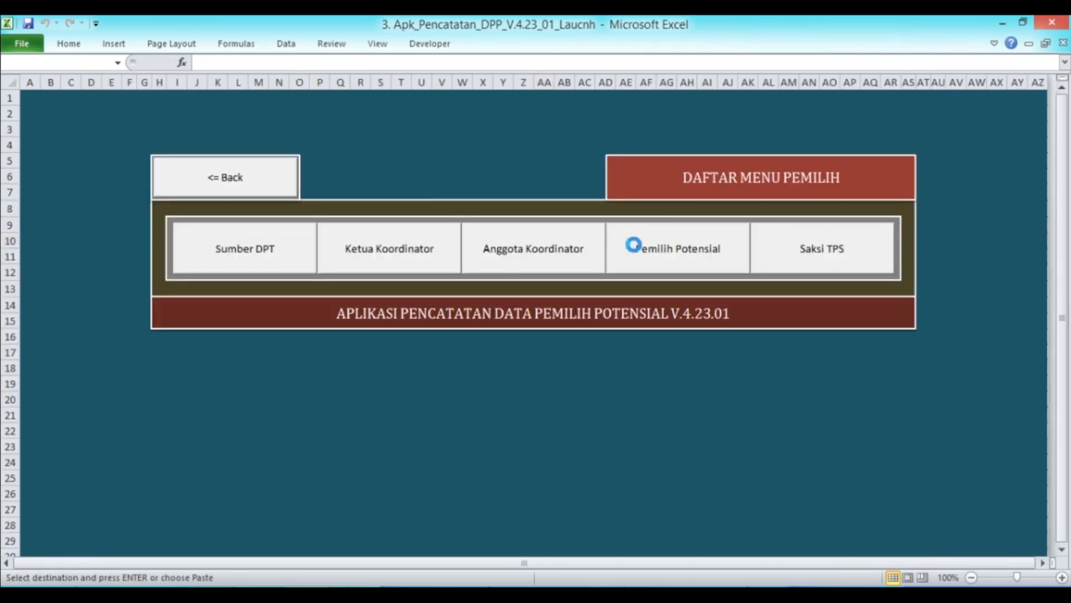
scroll(341, 319, down, 6)
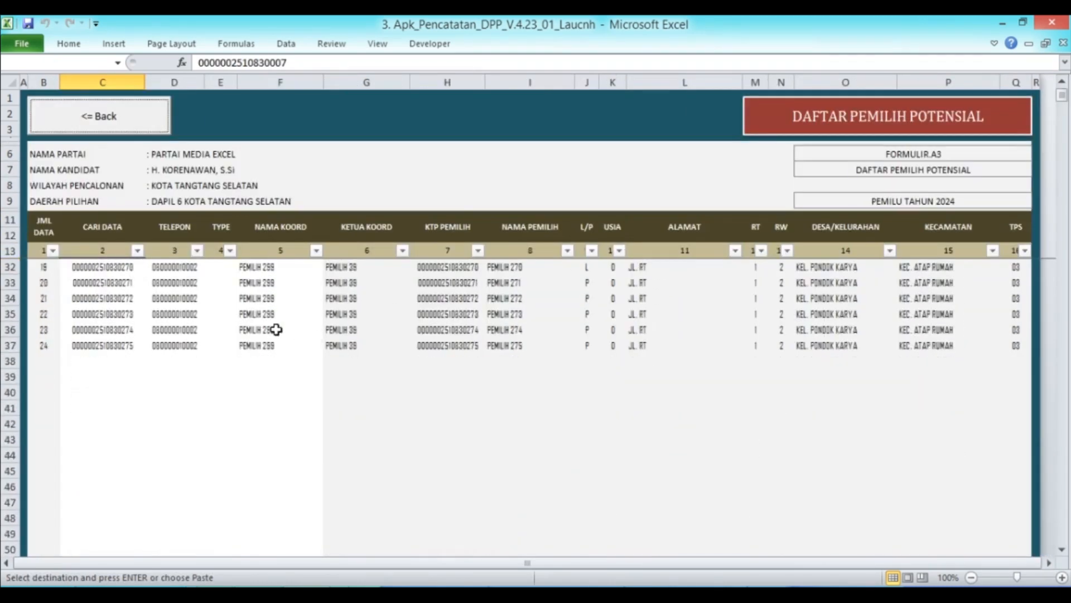
right_click(89, 359)
click(149, 163)
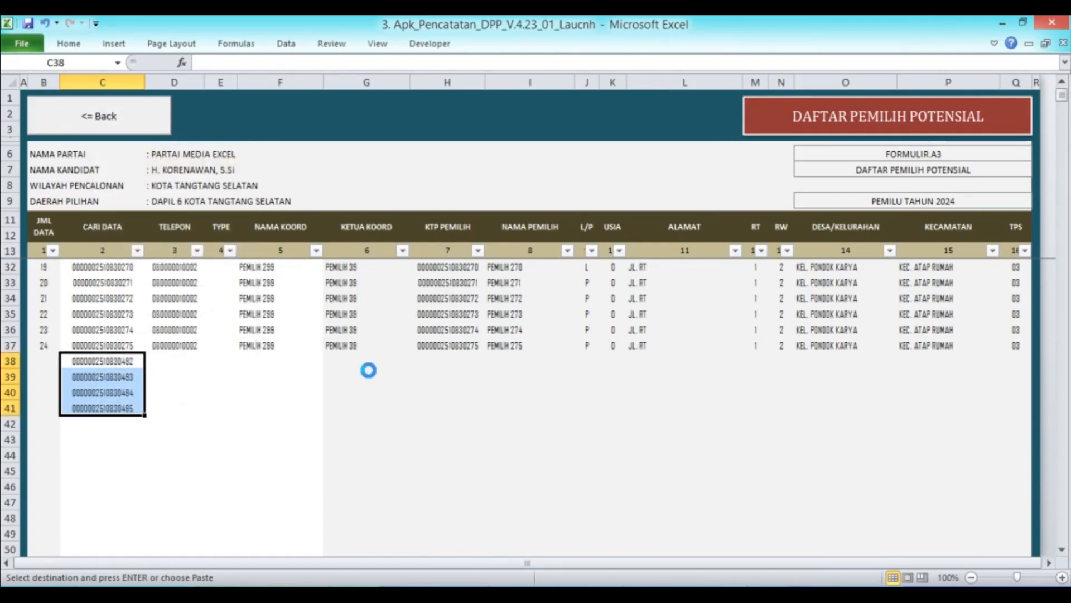
scroll(775, 406, down, 1)
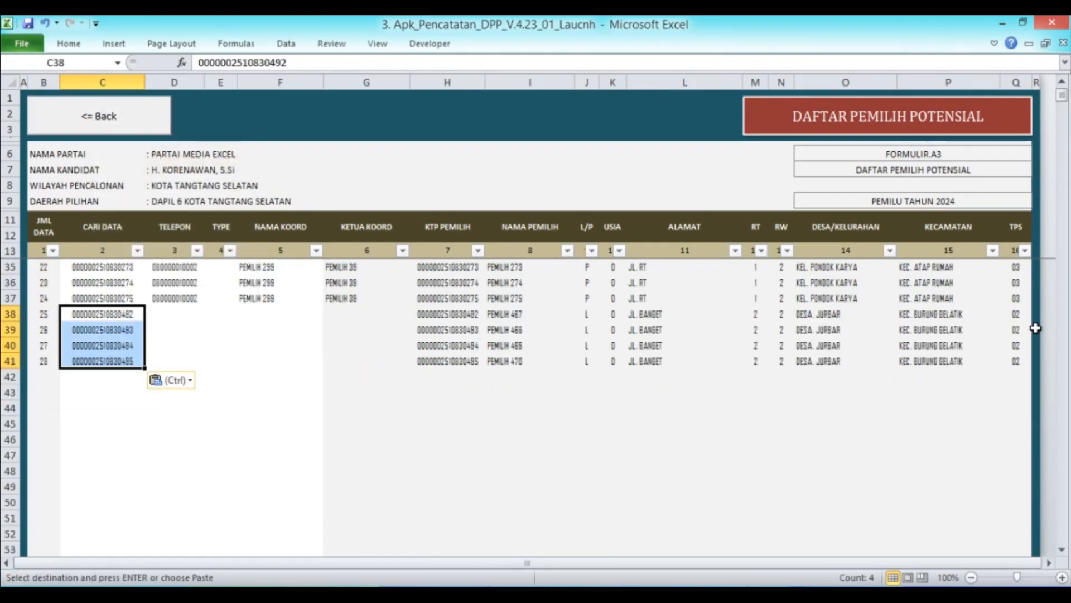
Copy the phone, type and coordinator entries in D37:F37 to D38:F41 for the four added DESA. JURBAR voters
click(172, 299)
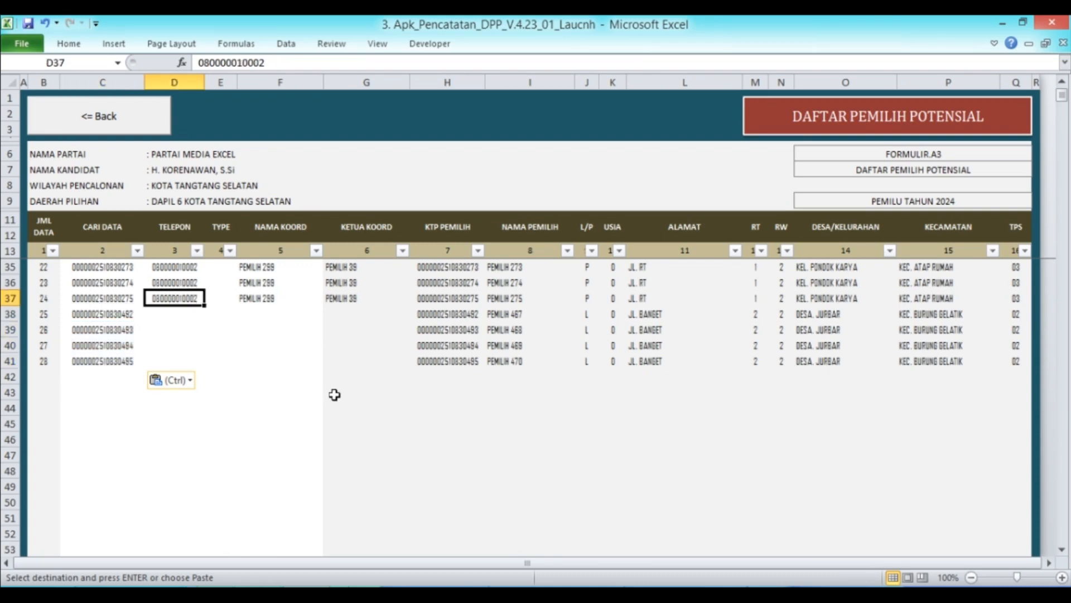
scroll(335, 395, up, 2)
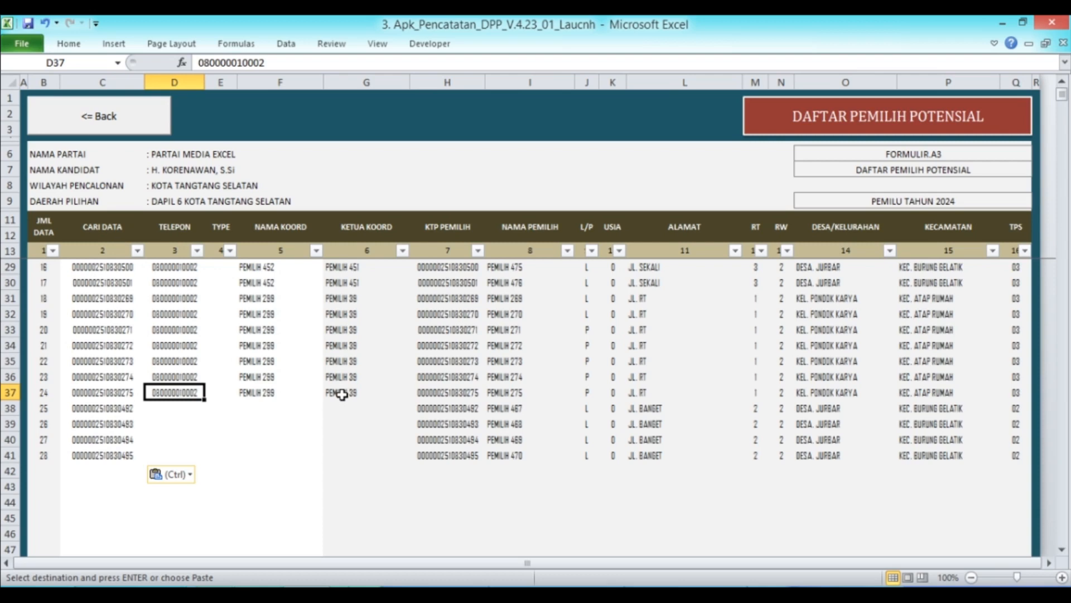
scroll(338, 395, up, 1)
scroll(342, 395, down, 3)
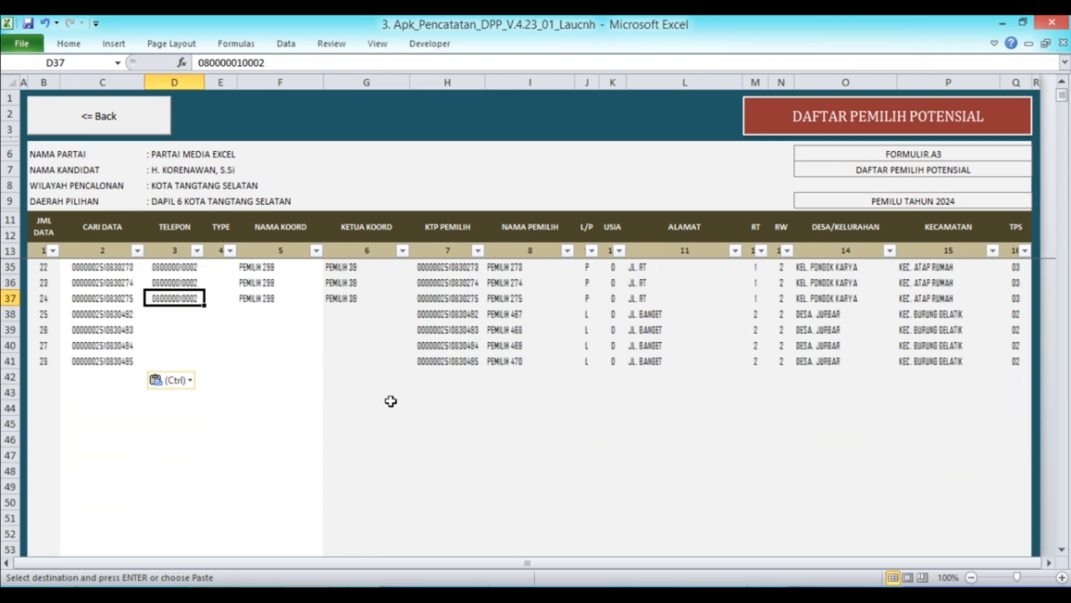
key(shift+Right)
key(shift+Right)
key(ctrl+c)
key(Down)
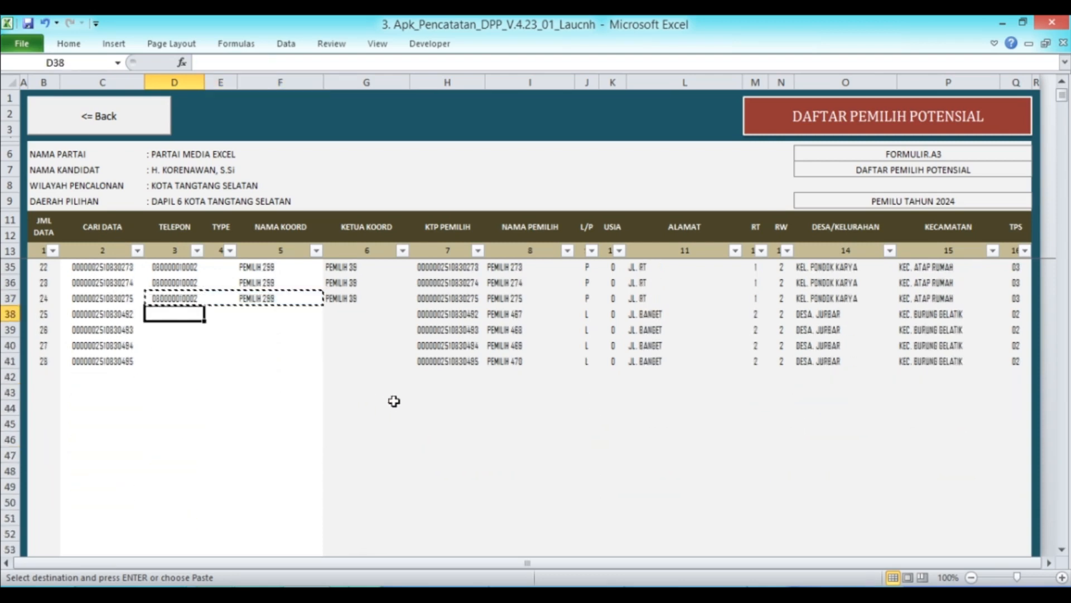
key(shift+Right)
key(shift+Right)
key(shift+Down)
key(shift+Down)
key(shift+Down)
key(ctrl+v)
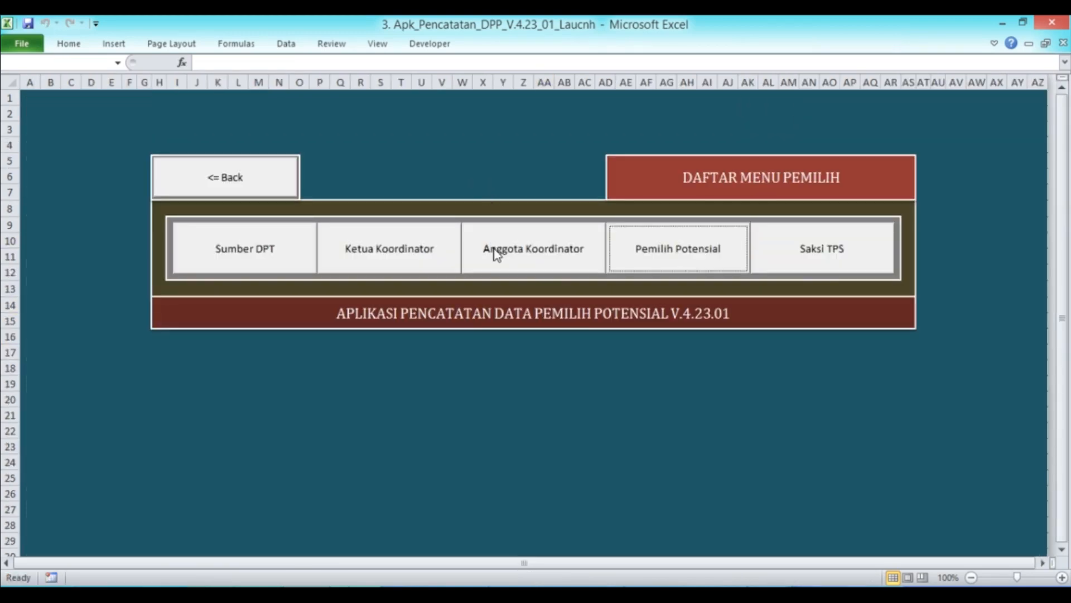
Check the Anggota Koordinator list for the coordinators assigned to DESA. JURBAR
click(495, 251)
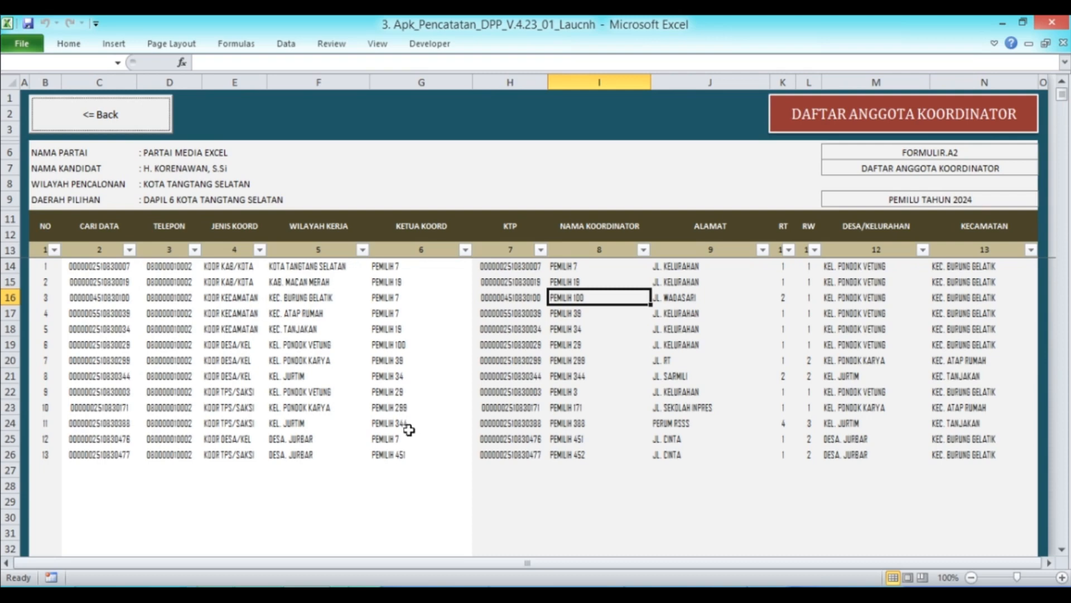
click(131, 114)
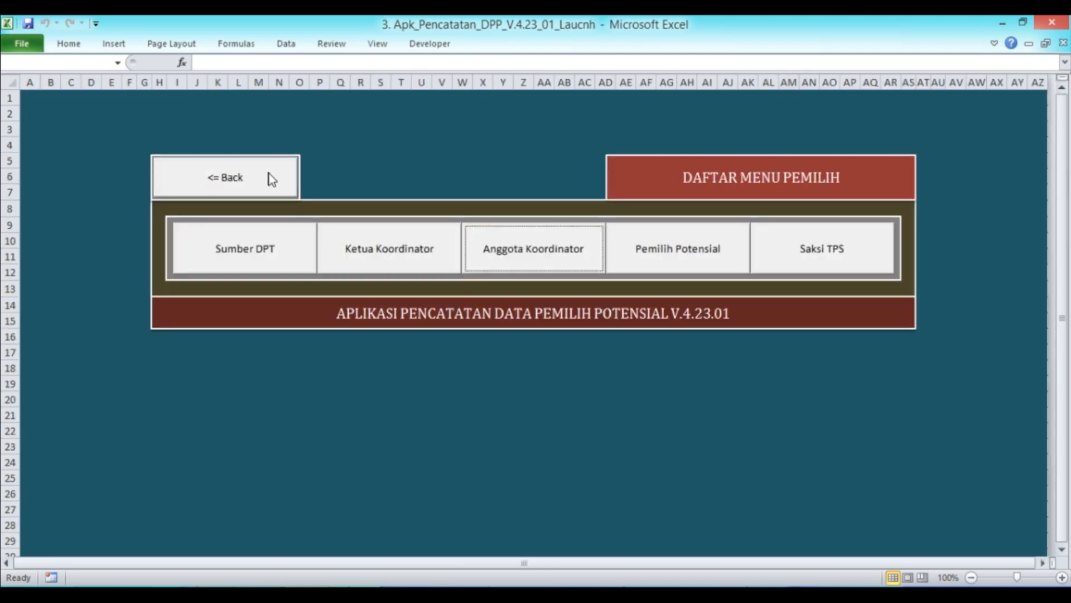
click(534, 252)
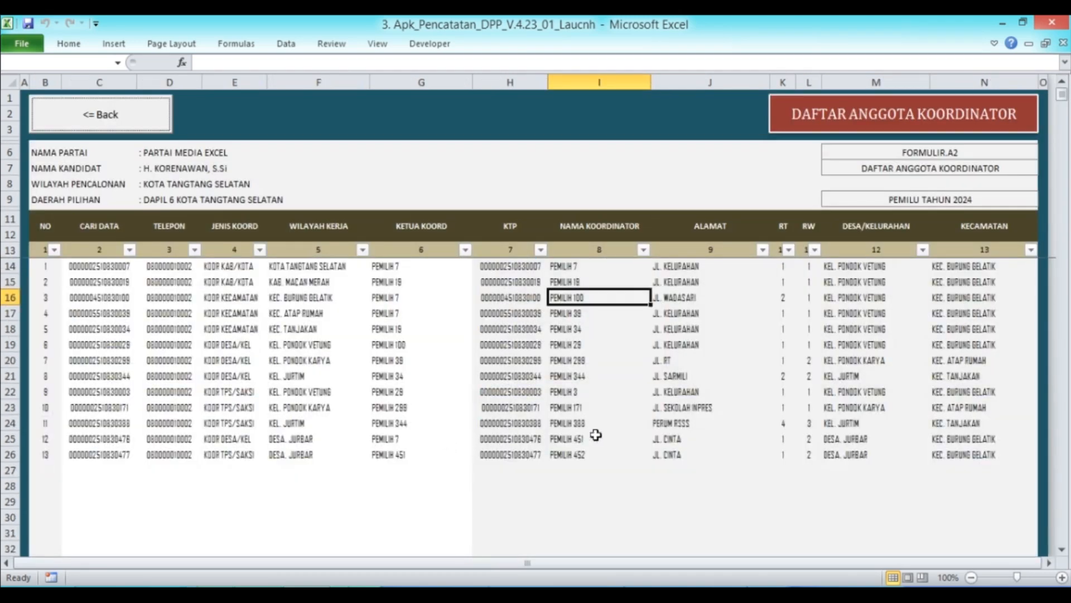
click(163, 122)
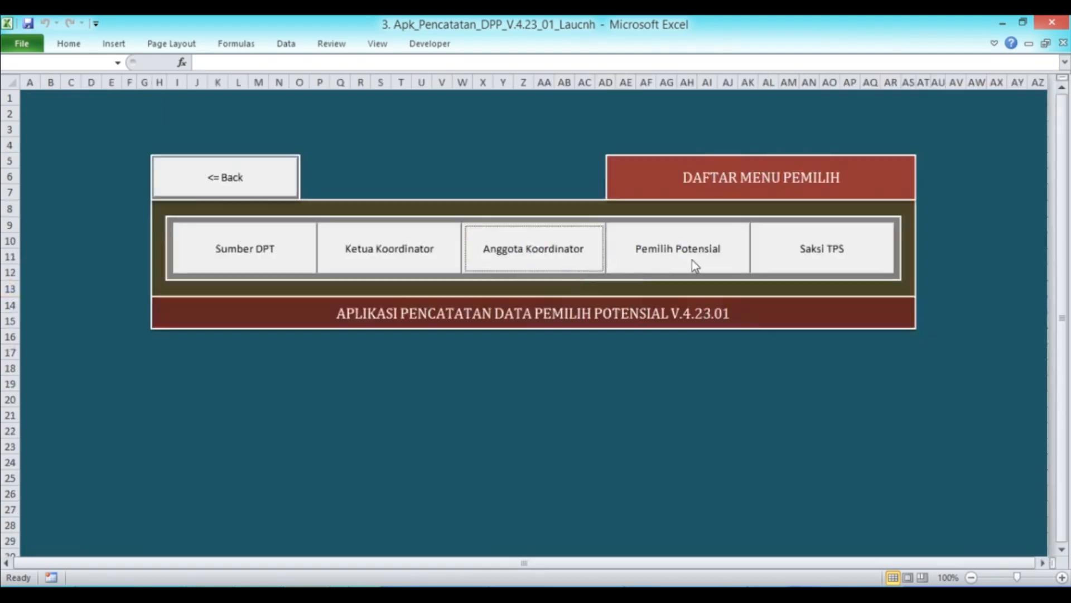
Set the coordinator to PEMILIH 451 in F38:F41 of the Pemilih Potensial list for the four DESA. JURBAR voters
click(685, 260)
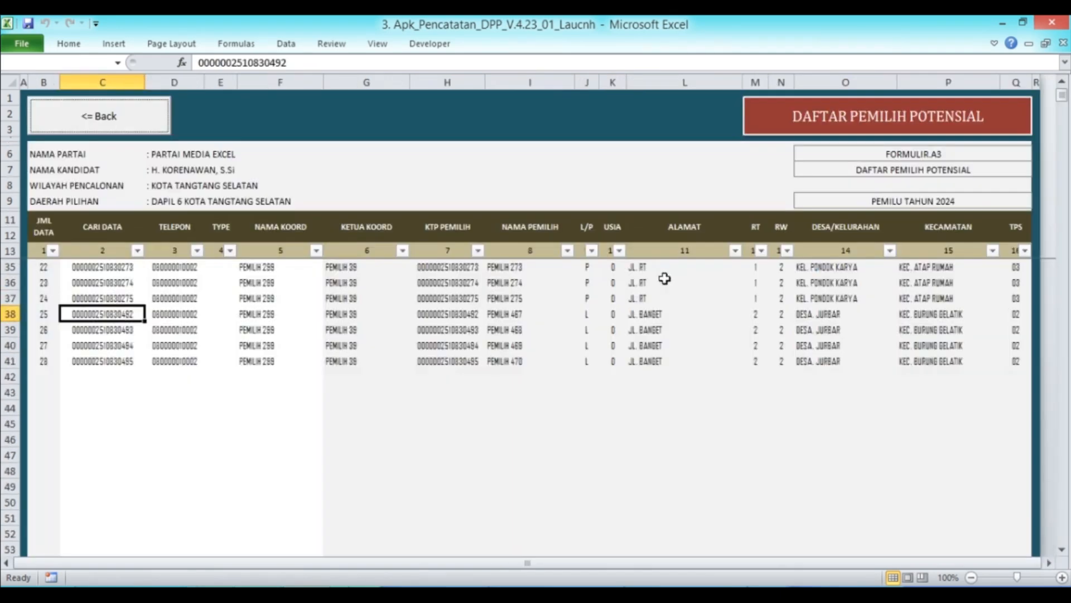
click(271, 314)
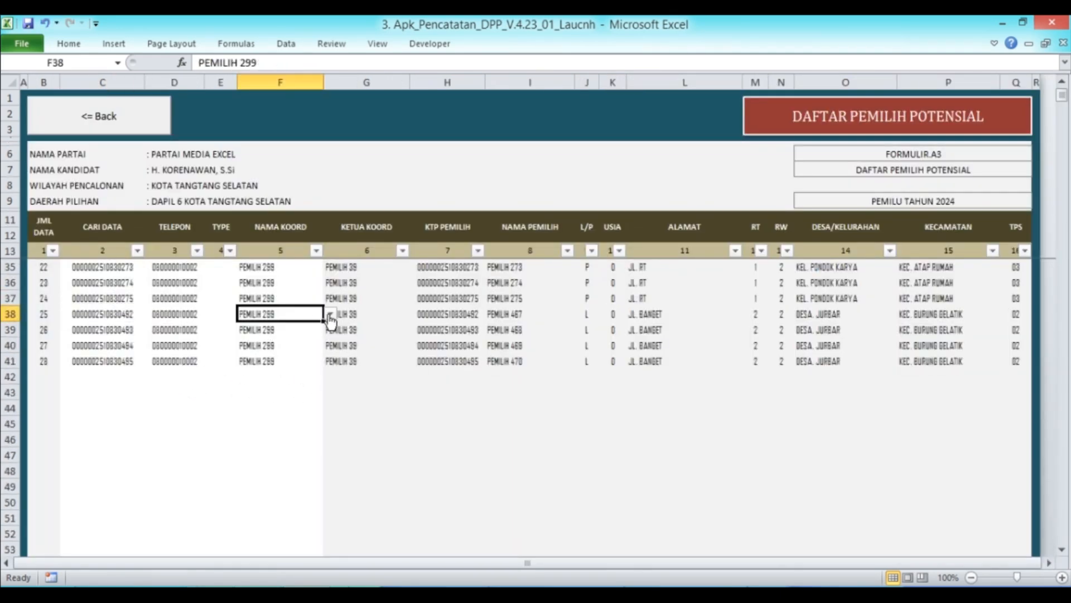
click(331, 314)
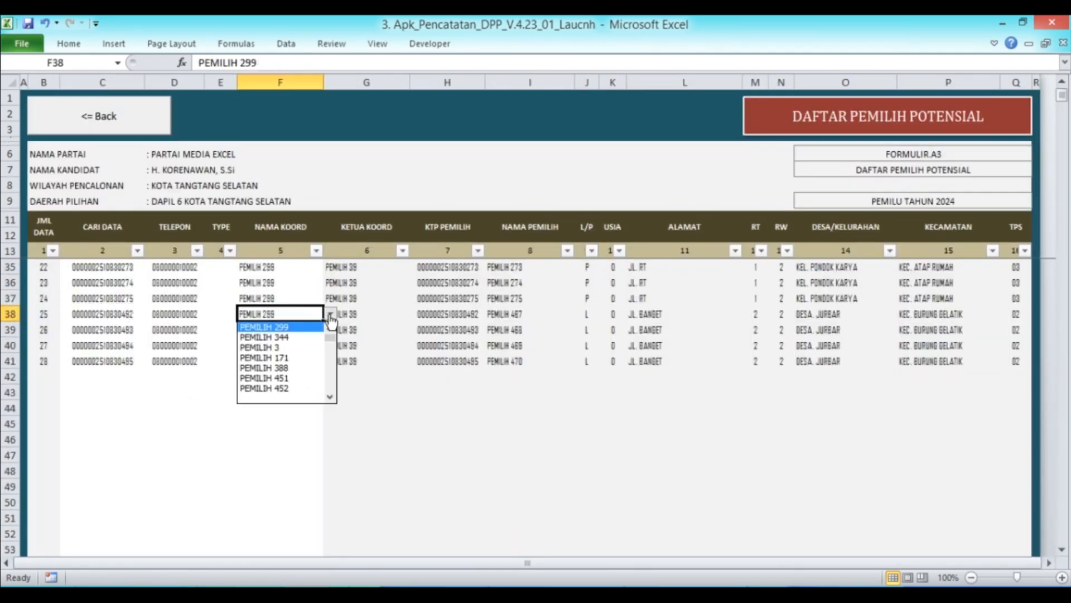
click(287, 378)
key(ctrl+c)
key(Down)
key(shift+Down)
key(shift+Down)
key(Return)
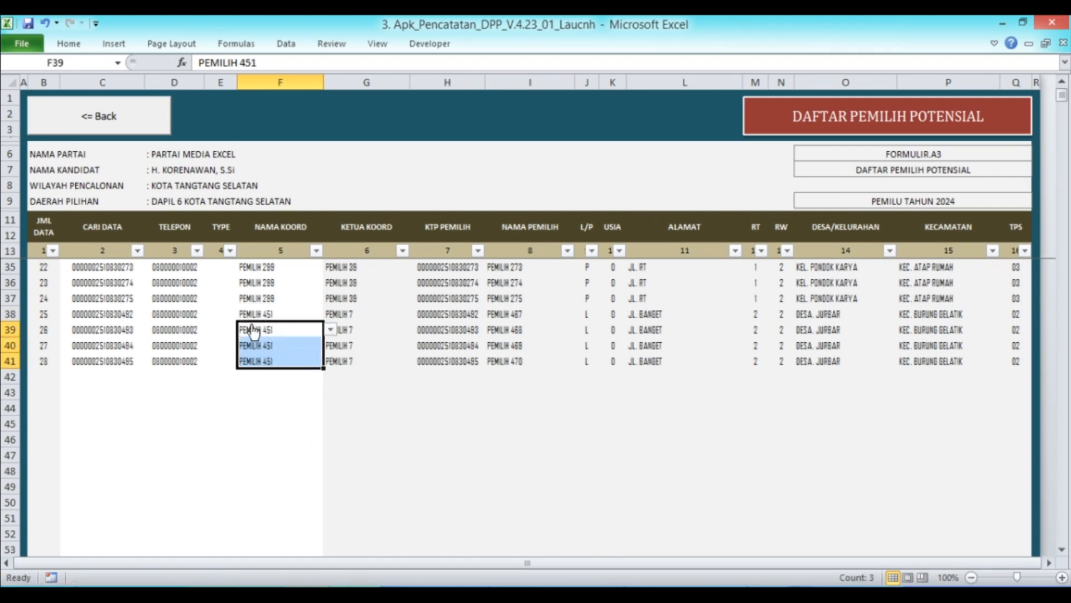
click(116, 315)
Review the DPP and POTENSI figures of TPS.2 DESA. JURBAR in Target Perolehan Suara
click(126, 122)
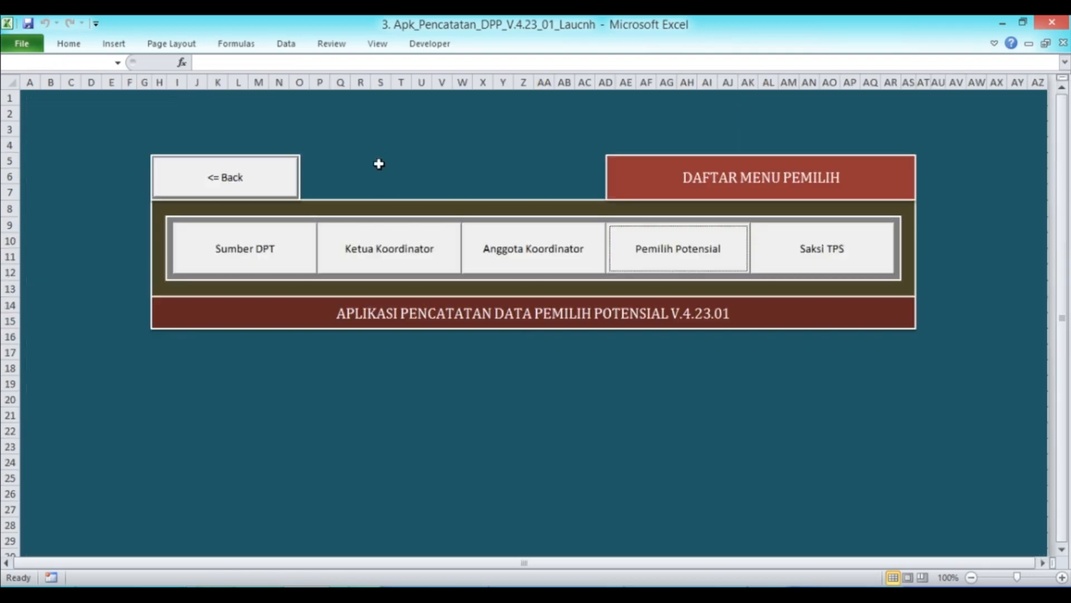
click(283, 179)
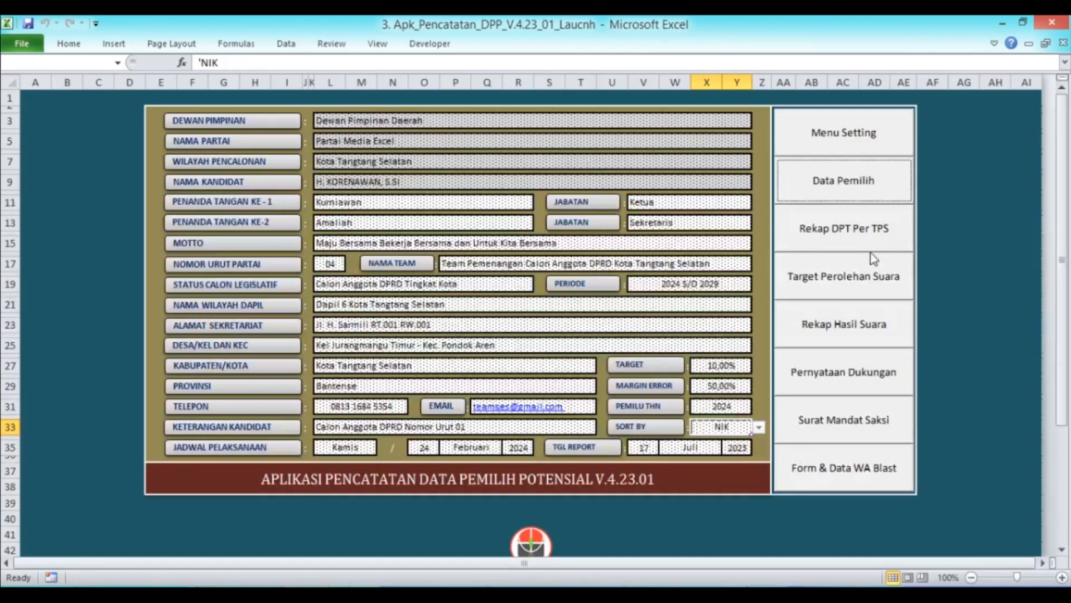
click(862, 289)
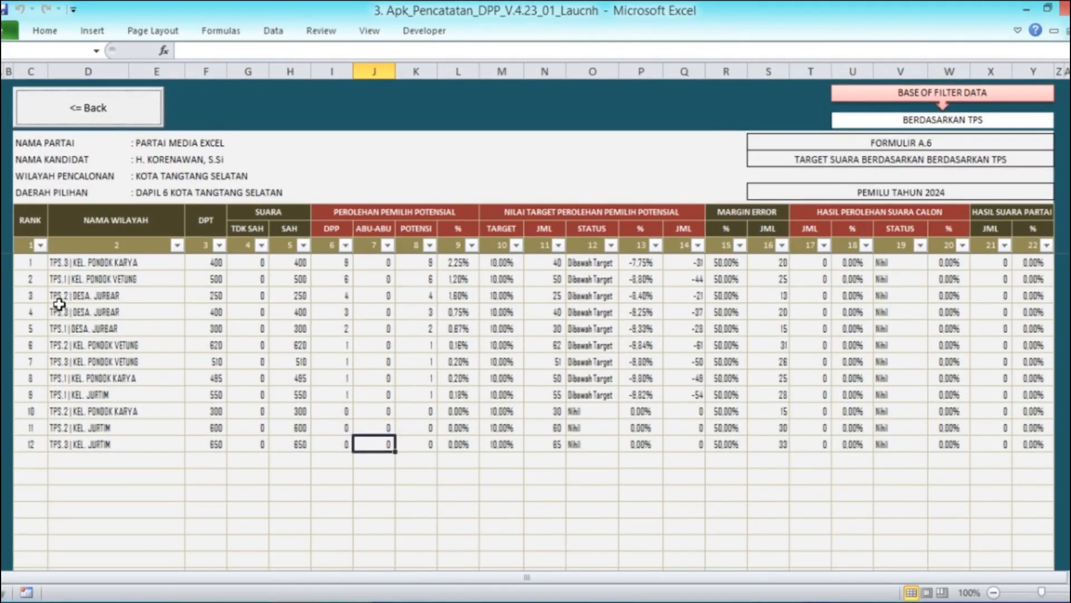
click(122, 317)
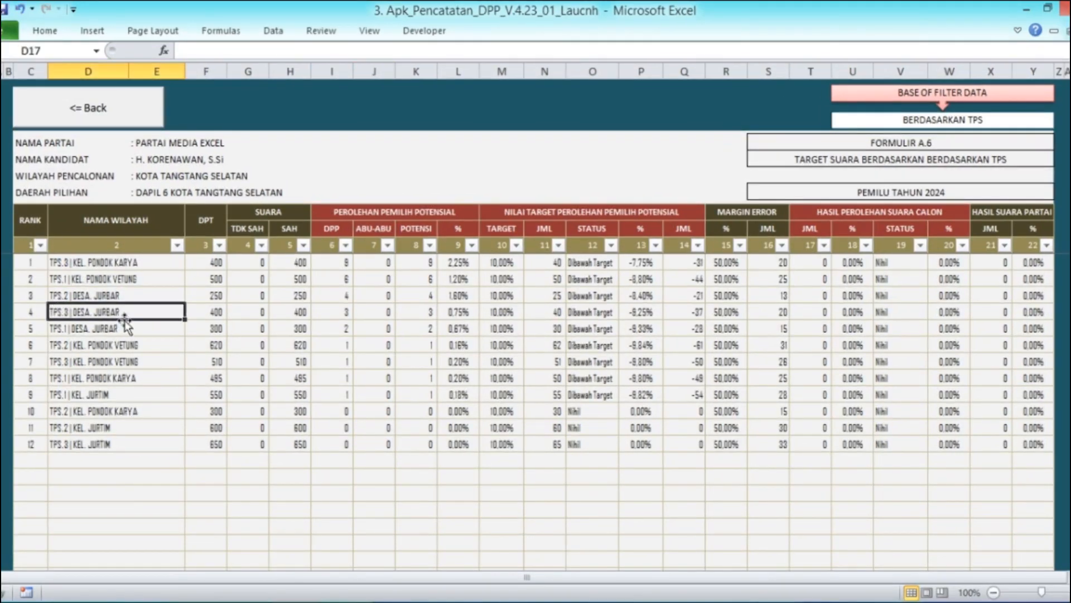
key(Up)
key(Left)
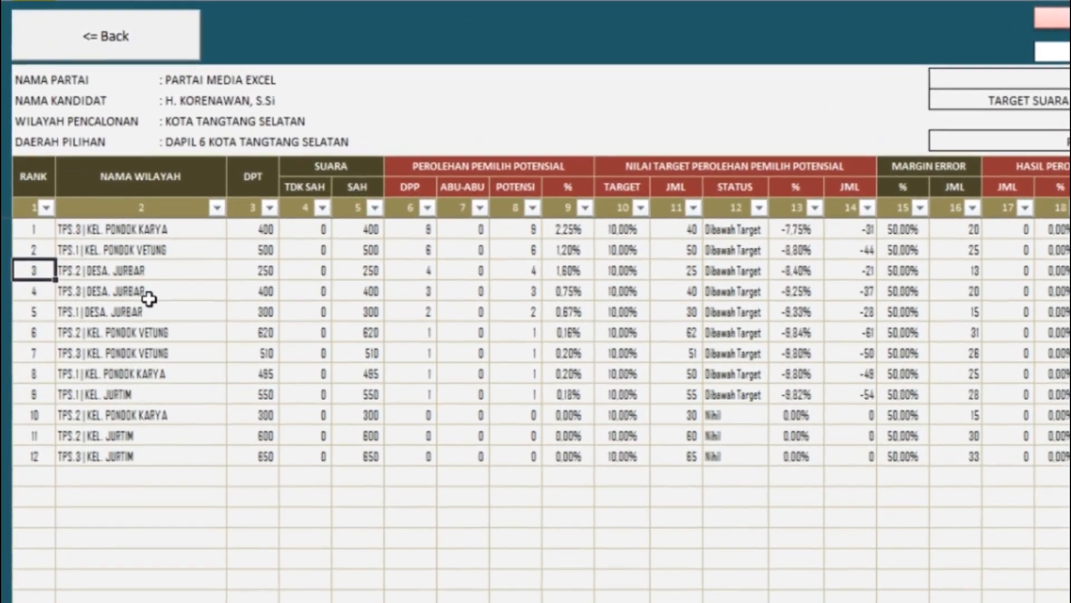
key(Right)
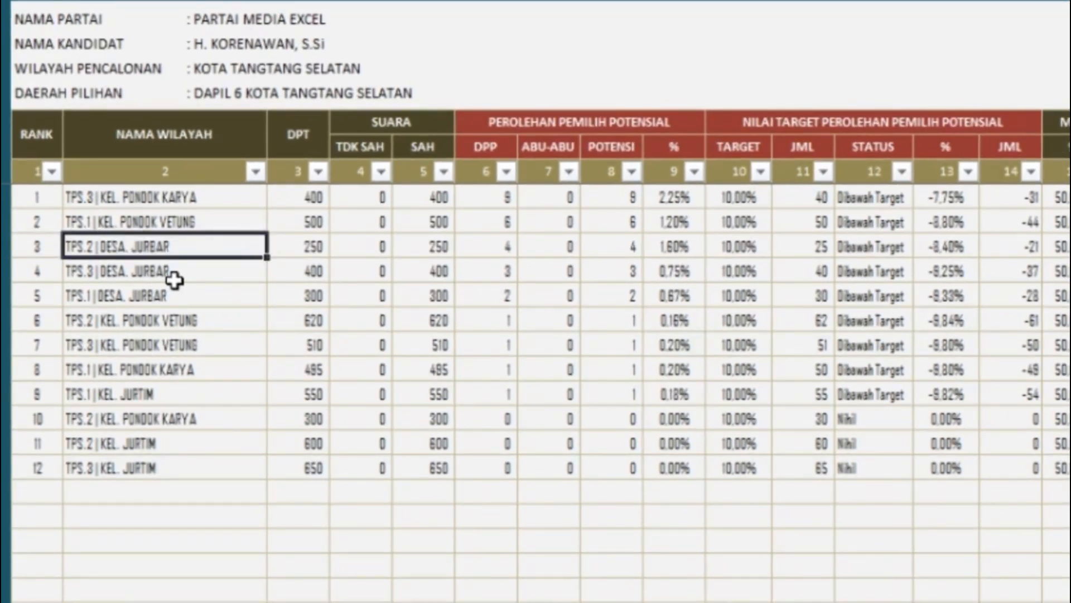
key(Right)
key(Right)
key(Right)
key(Right)
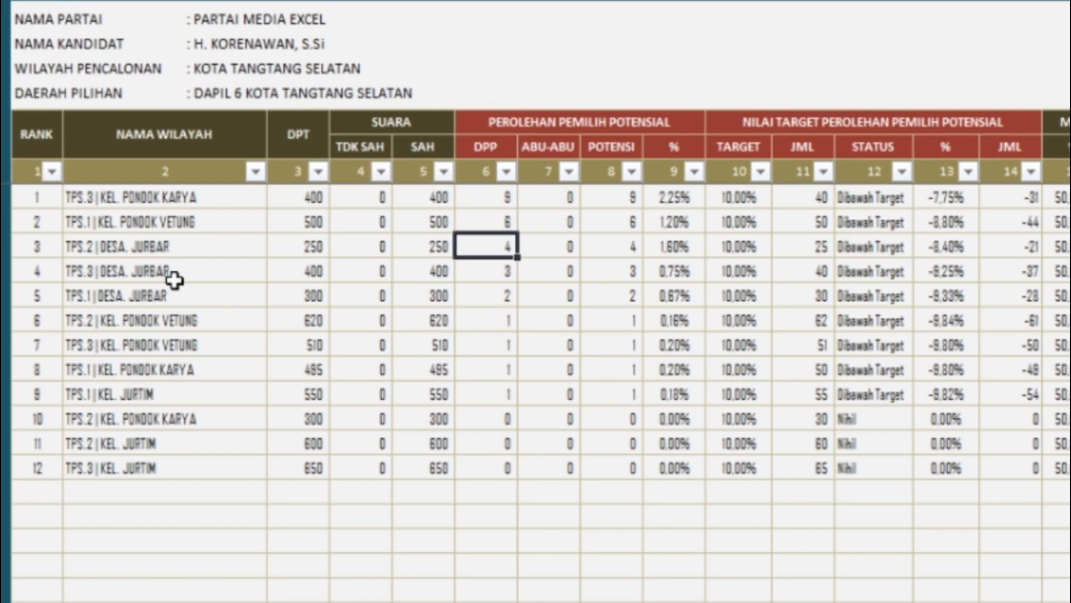
key(Right)
key(Right)
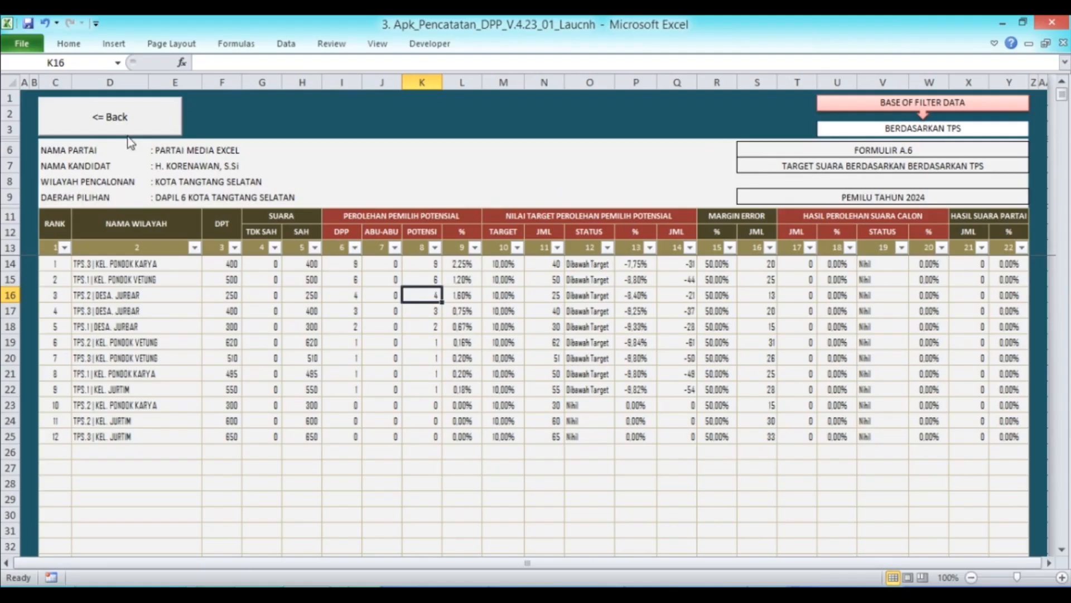
Set the type of the DESA. JURBAR voter in row 39 of the Pemilih Potensial list to ABU ABU
click(128, 133)
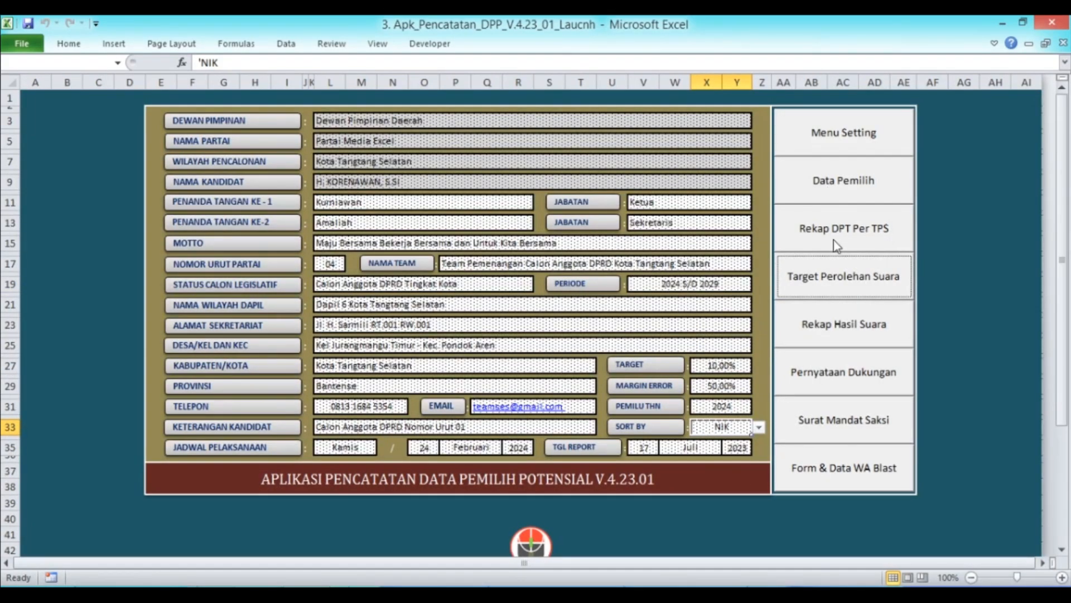
click(828, 197)
click(658, 251)
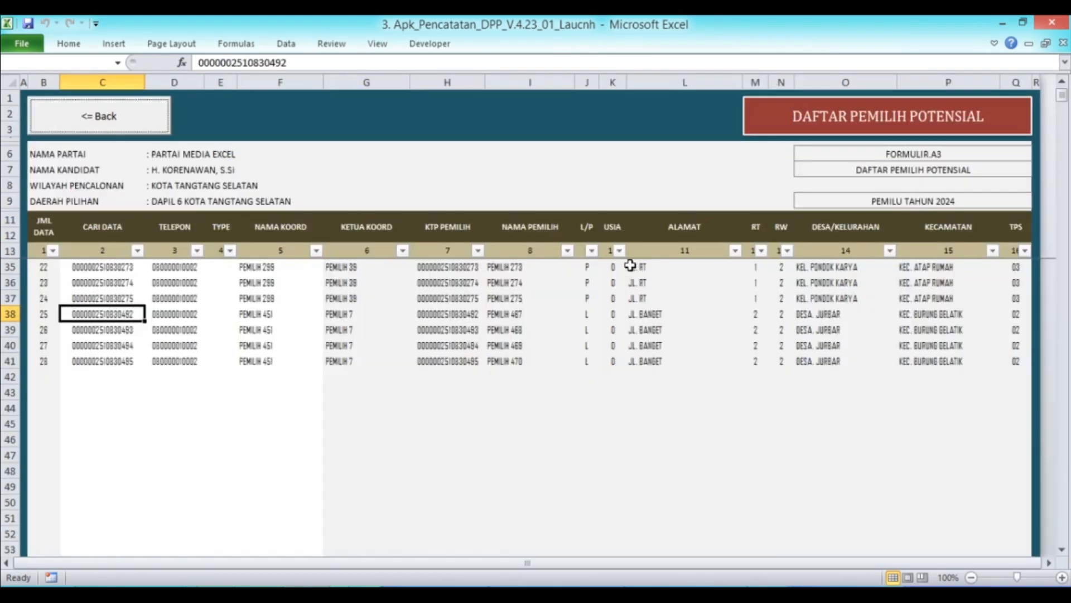
click(116, 333)
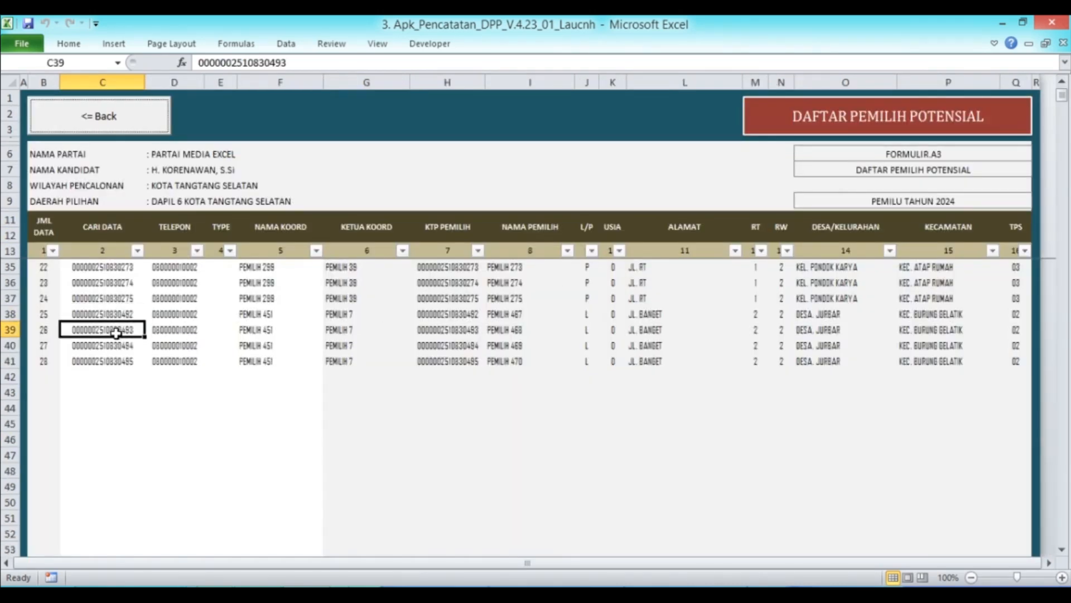
click(223, 333)
click(245, 330)
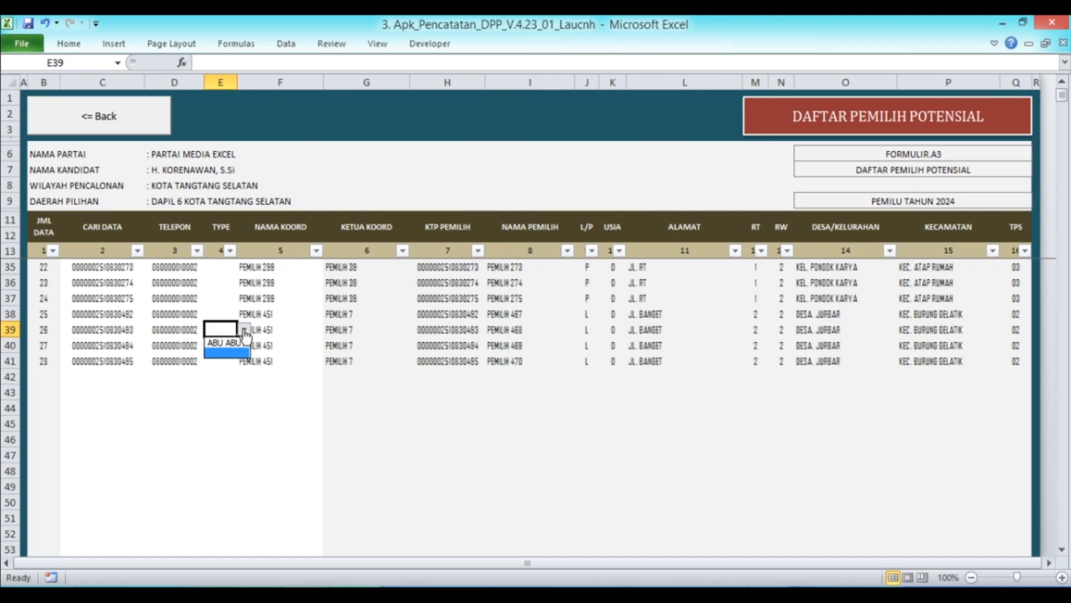
click(228, 343)
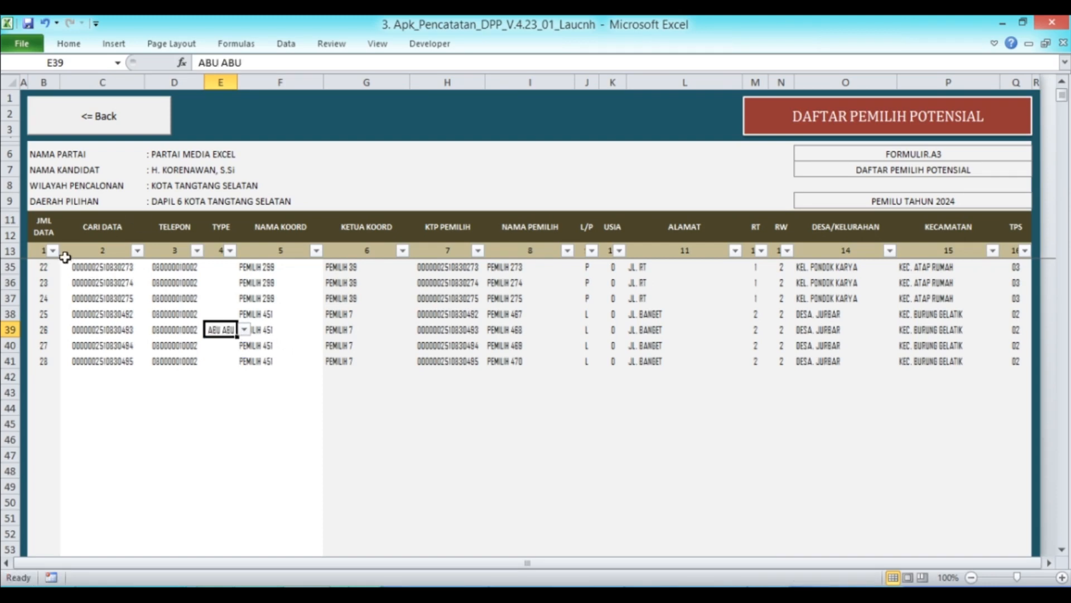
click(44, 228)
Check the ABU-ABU and POTENSI figures of TPS.2 DESA. JURBAR in Target Perolehan Suara
click(120, 128)
click(273, 182)
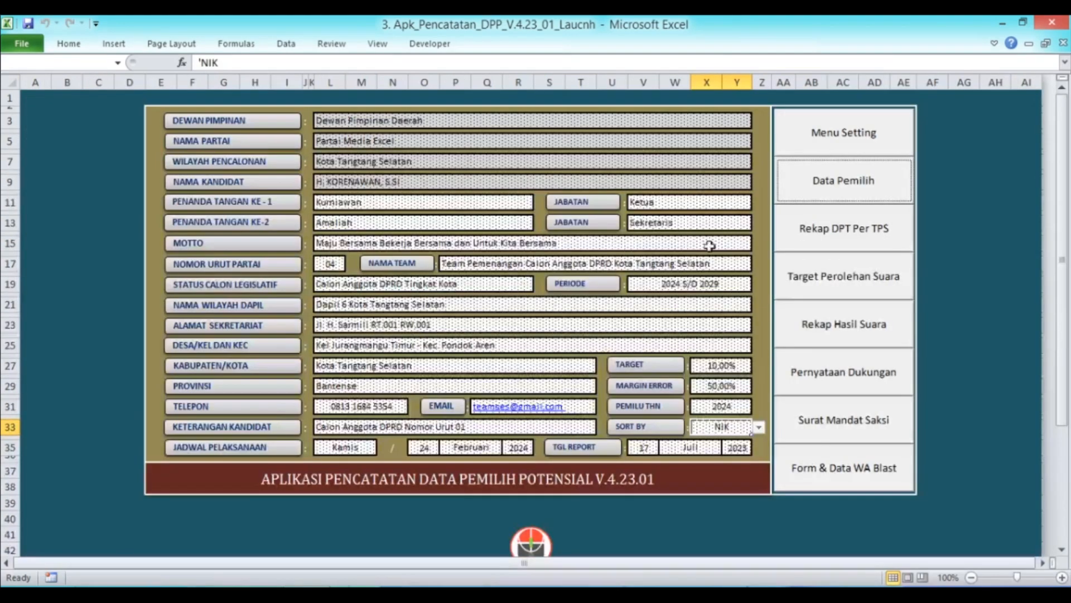
click(822, 275)
click(385, 299)
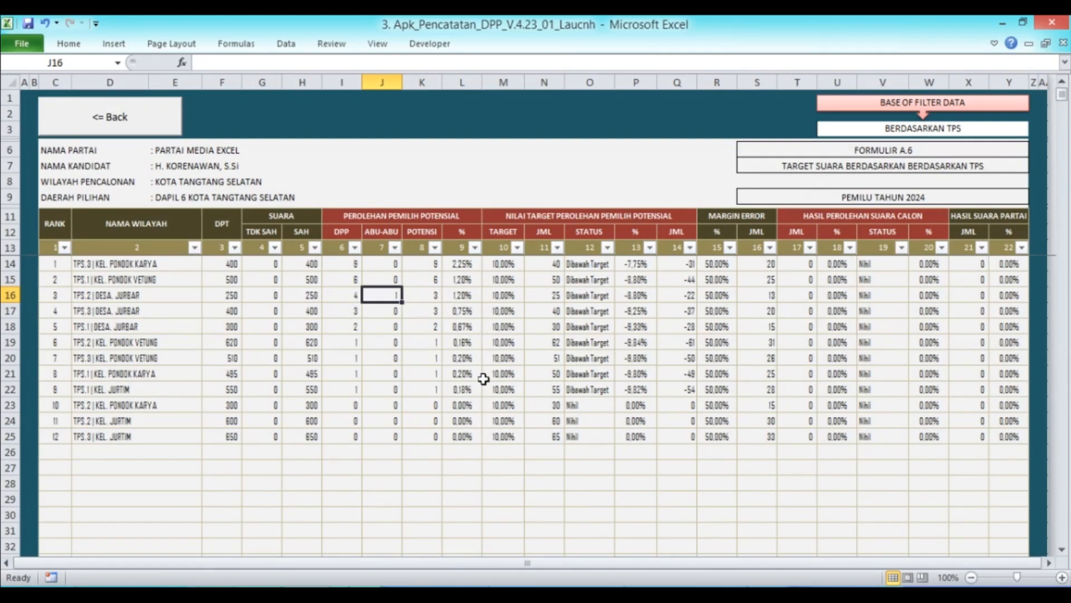
key(Right)
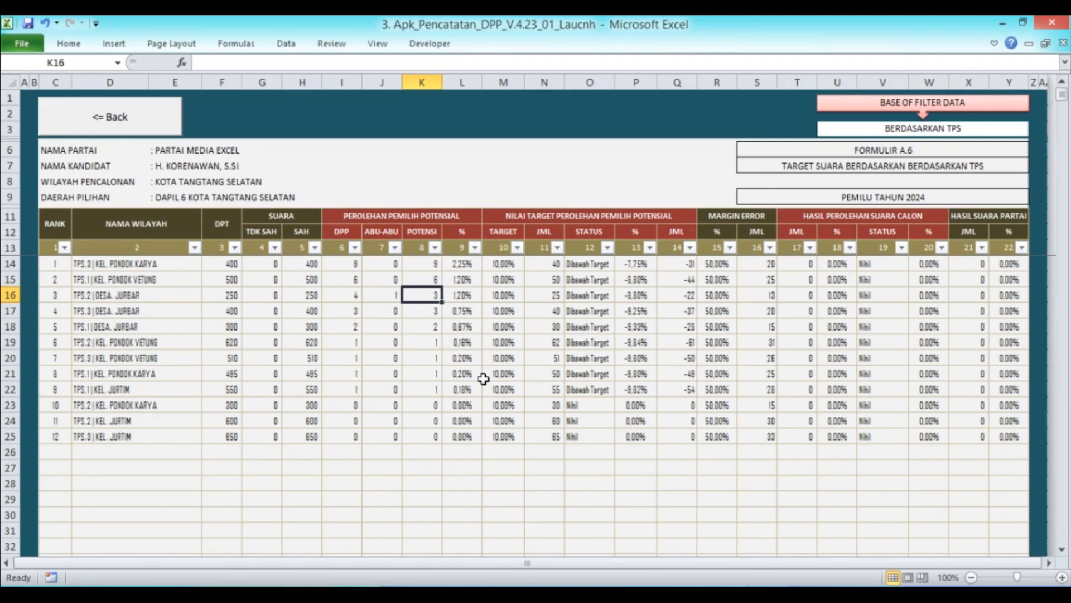
Mark the DESA. JURBAR voter in row 40 of the Pemilih Potensial list as type ABU ABU
click(127, 118)
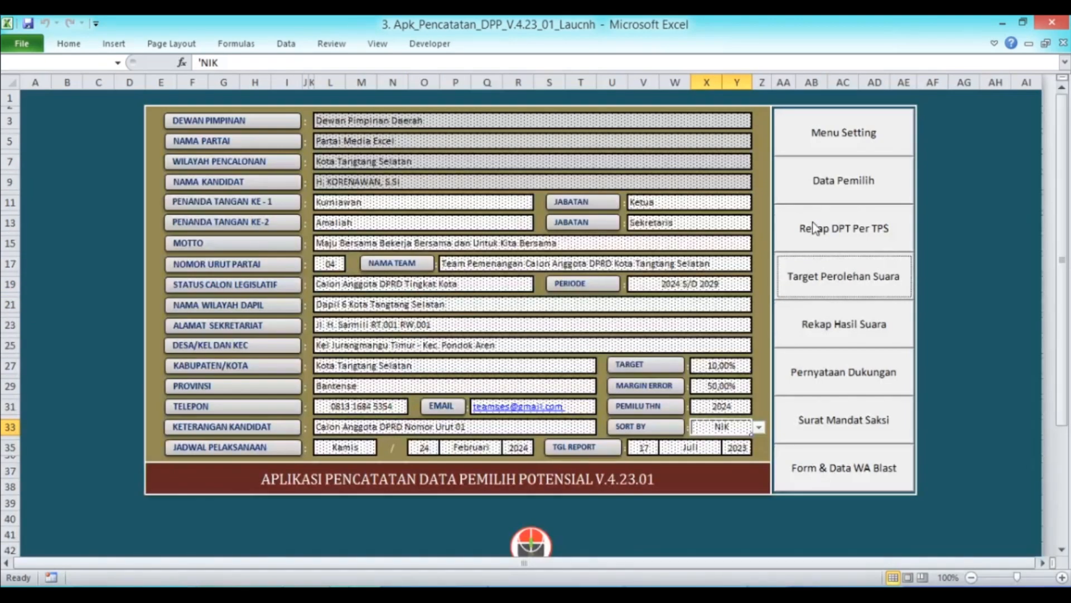
click(815, 179)
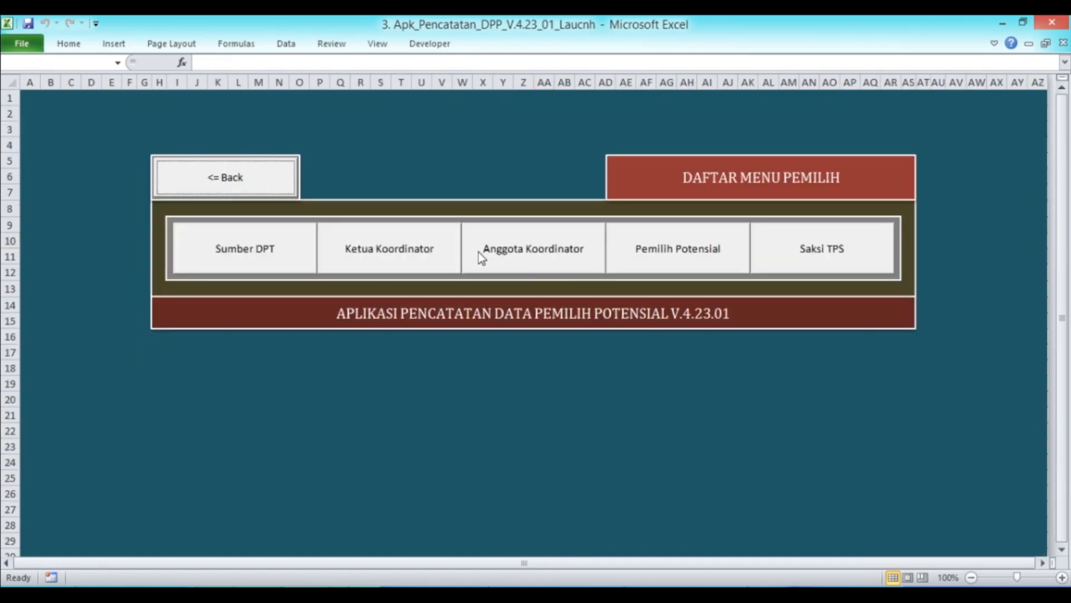
click(660, 252)
click(233, 344)
click(244, 345)
click(237, 360)
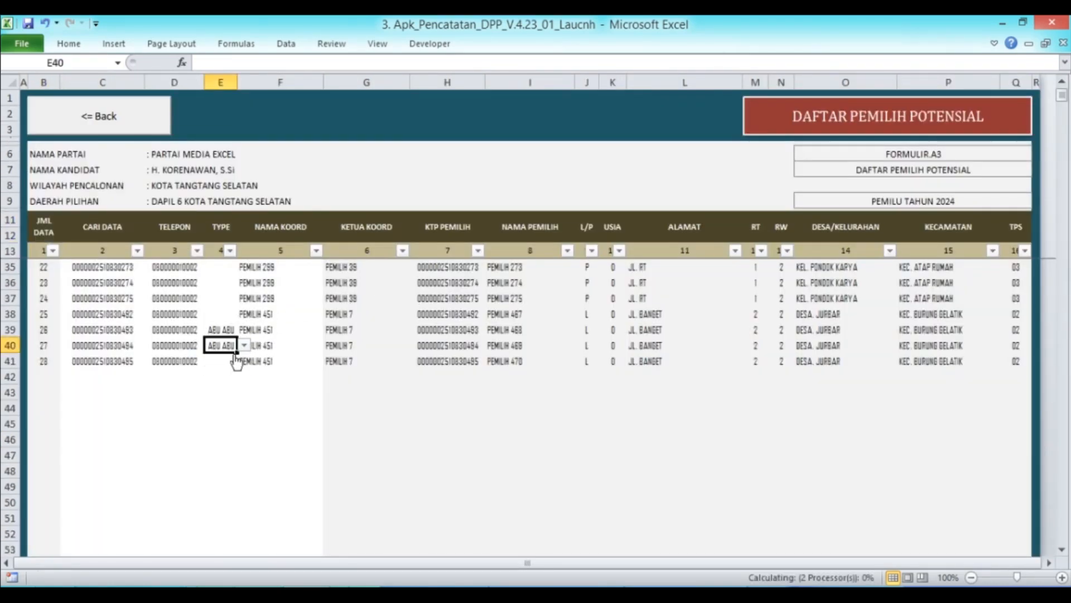
Examine the rank, DPP, ABU-ABU, POTENSI, target and status of TPS.2 DESA. JURBAR in Target Perolehan Suara
click(98, 125)
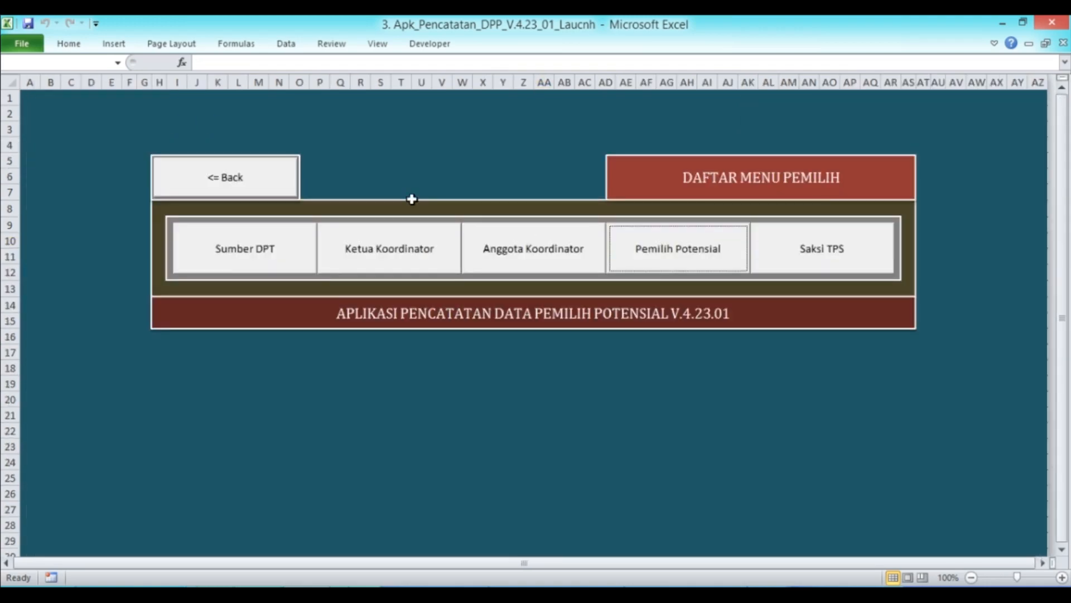
click(282, 187)
click(814, 289)
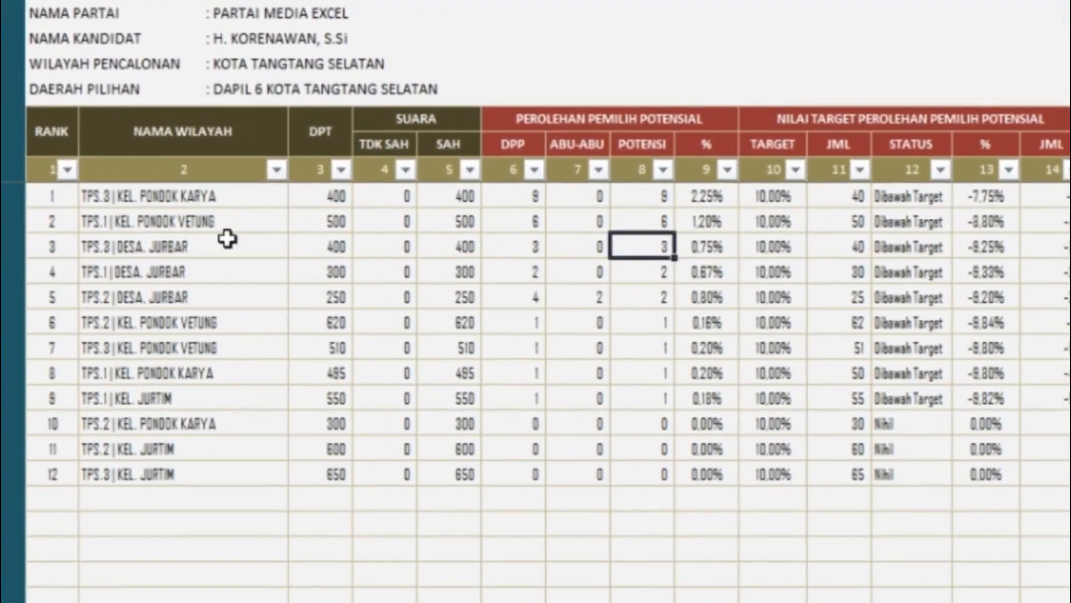
click(145, 298)
key(Right)
key(Right)
key(Right)
key(Right)
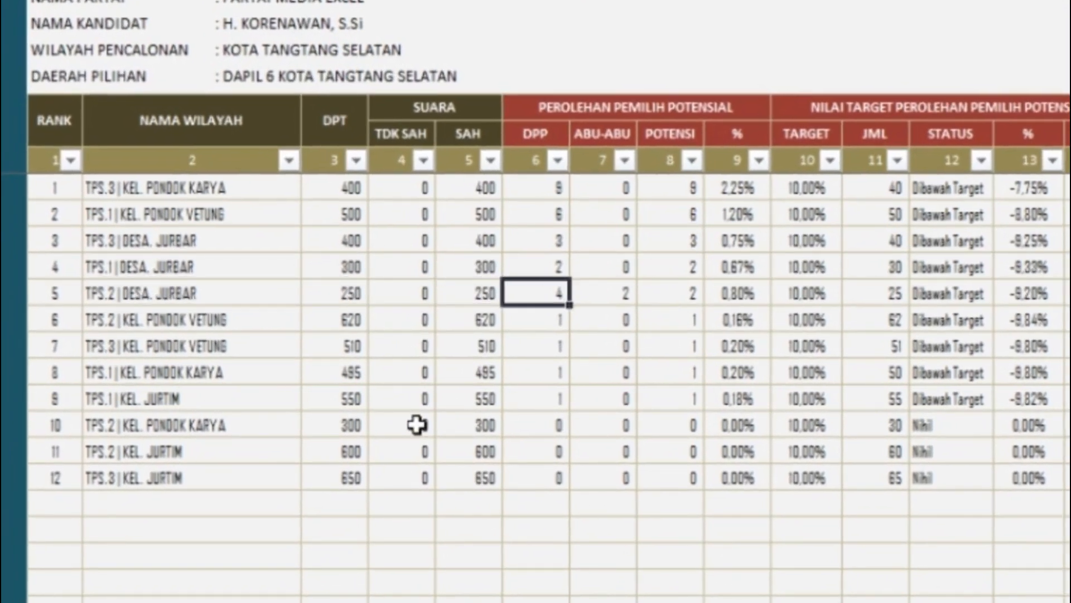
key(Right)
key(Right)
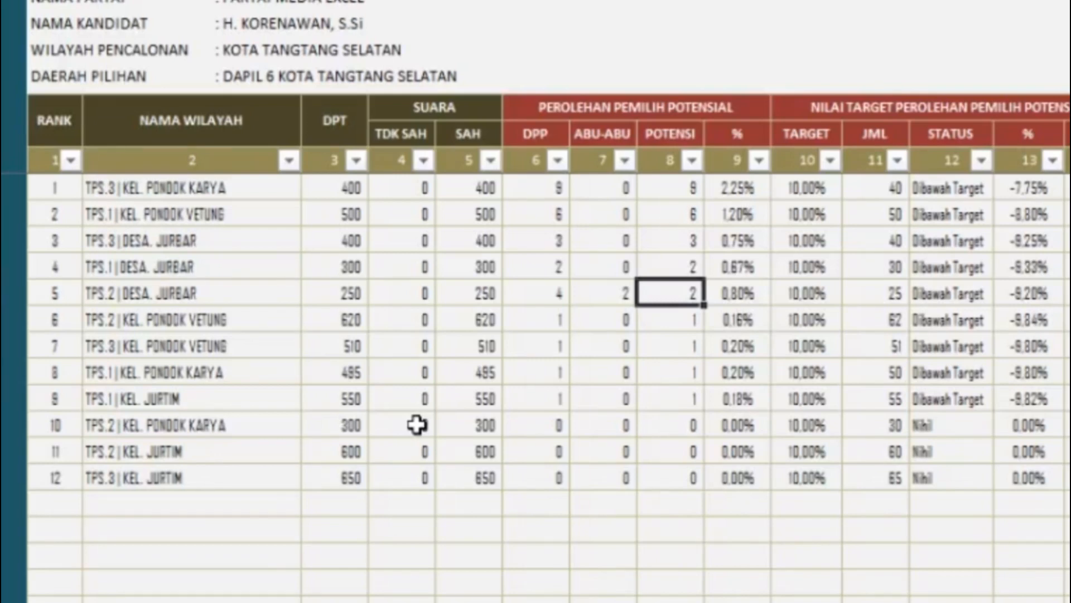
key(Left)
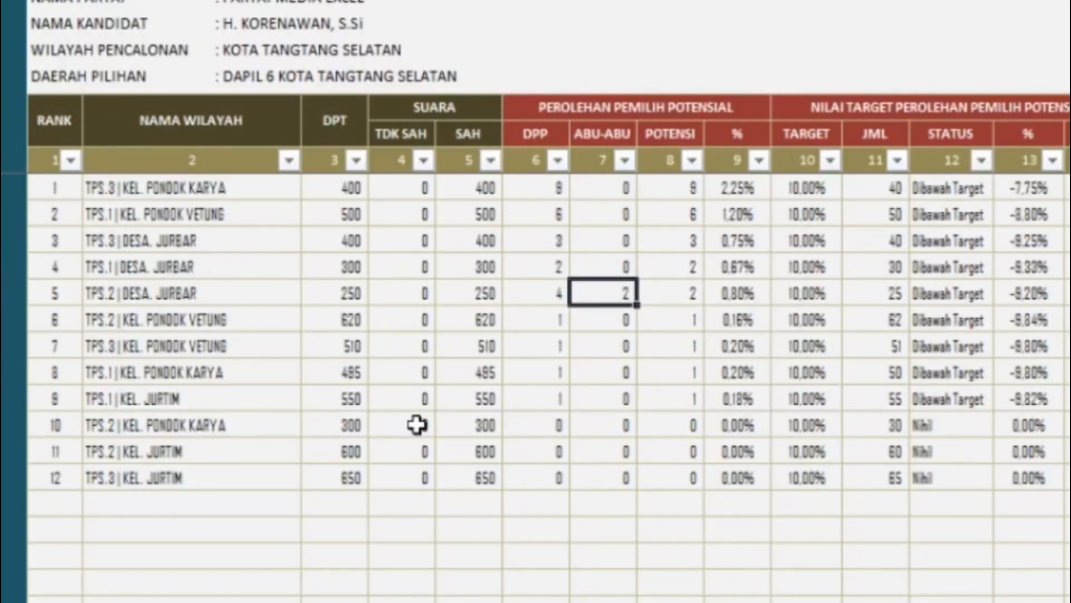
key(Right)
key(Right)
key(Right)
key(Right)
key(Right)
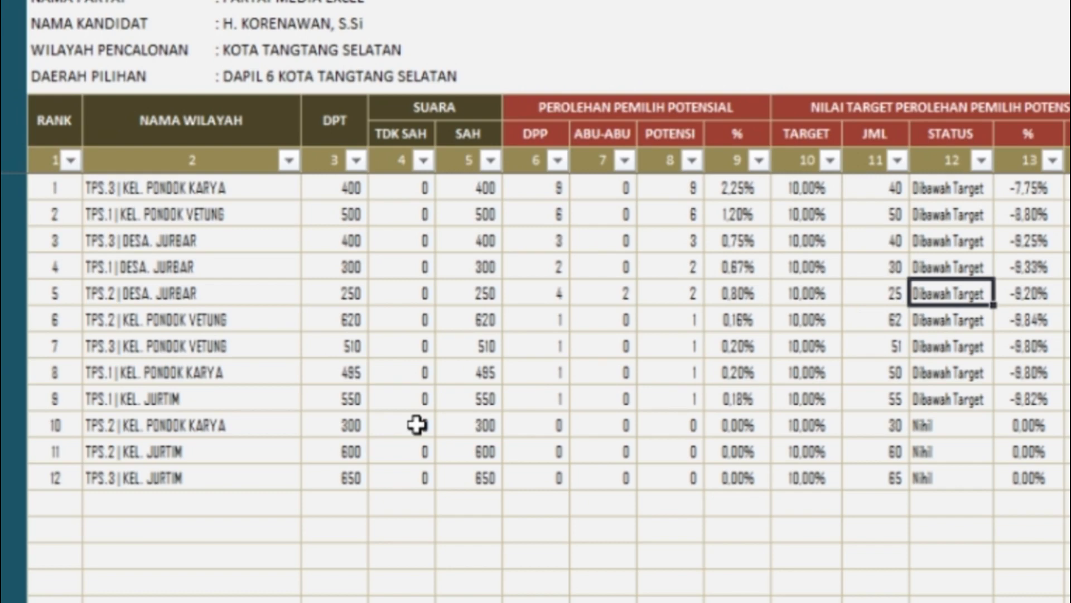
key(Left)
key(Left)
key(Left)
key(Left)
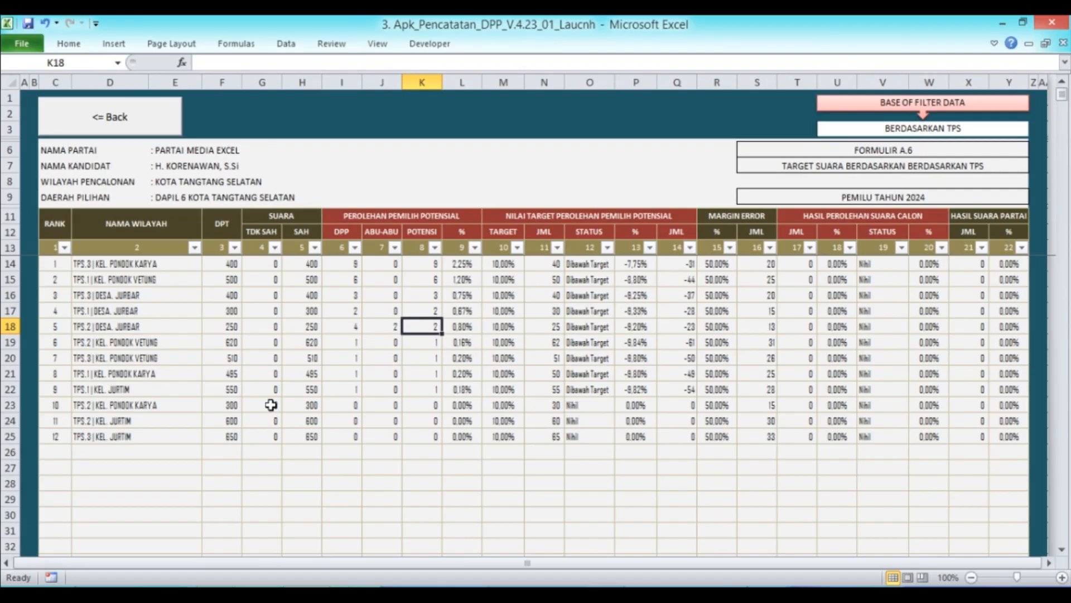
Open Rekap DPT Per TPS at the PEROLEHAN SUARA columns
click(127, 132)
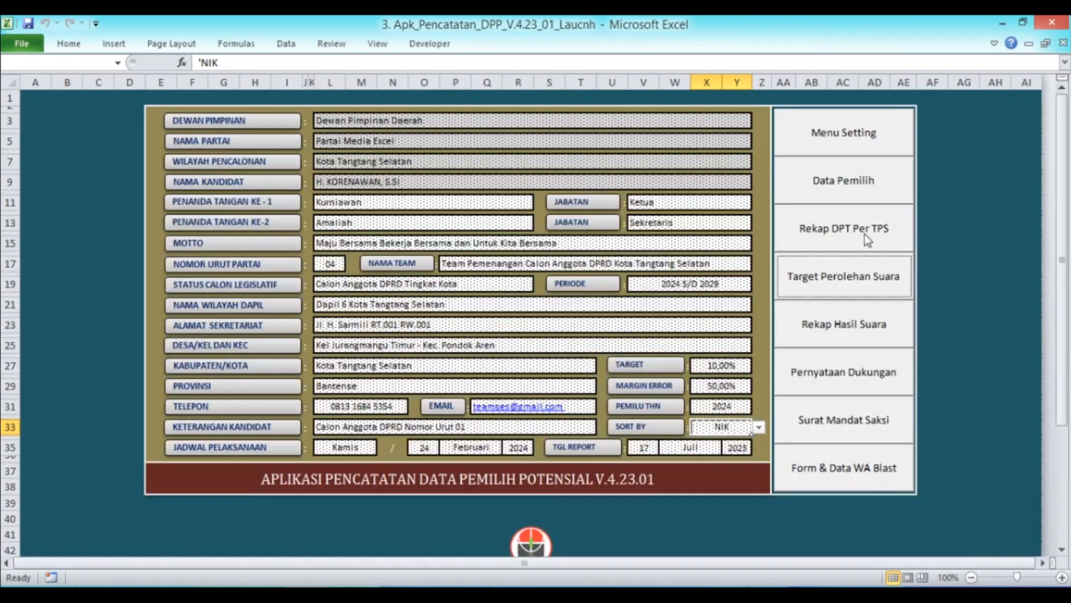
click(862, 235)
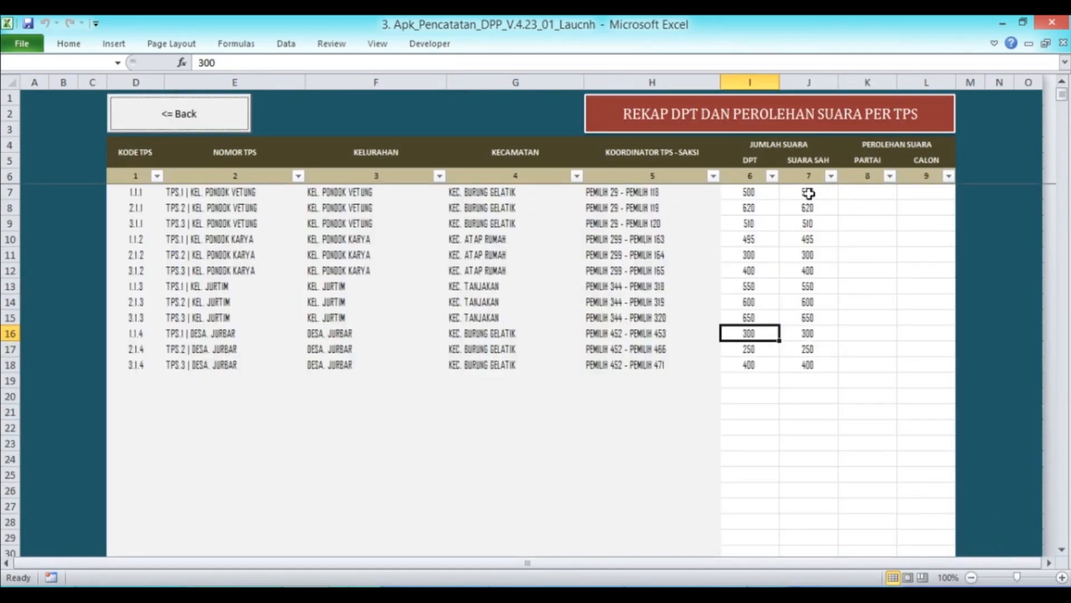
click(1048, 563)
click(1049, 563)
click(1049, 563)
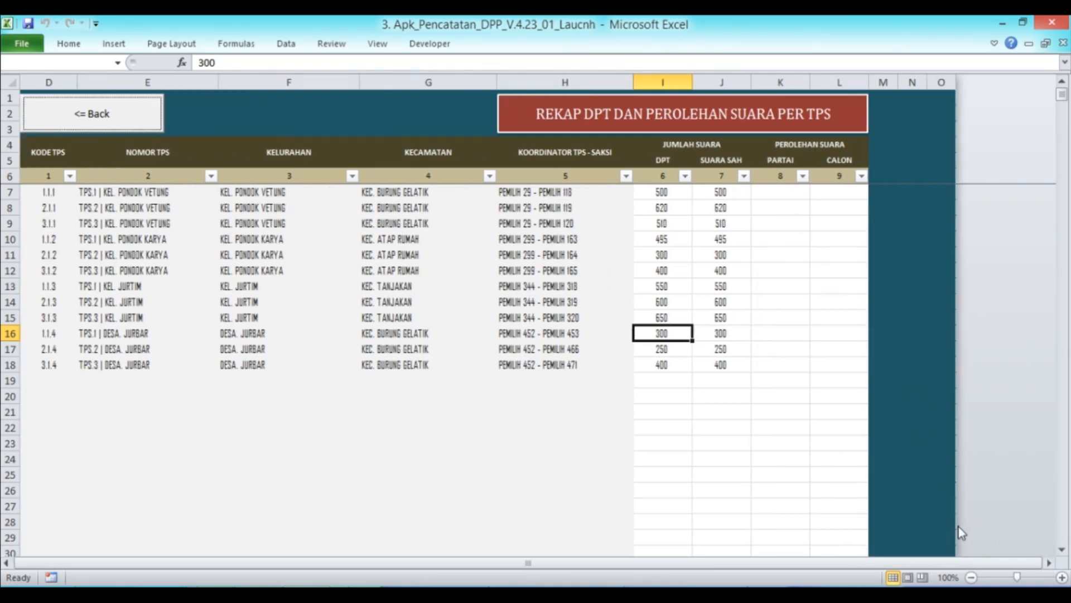
click(1049, 563)
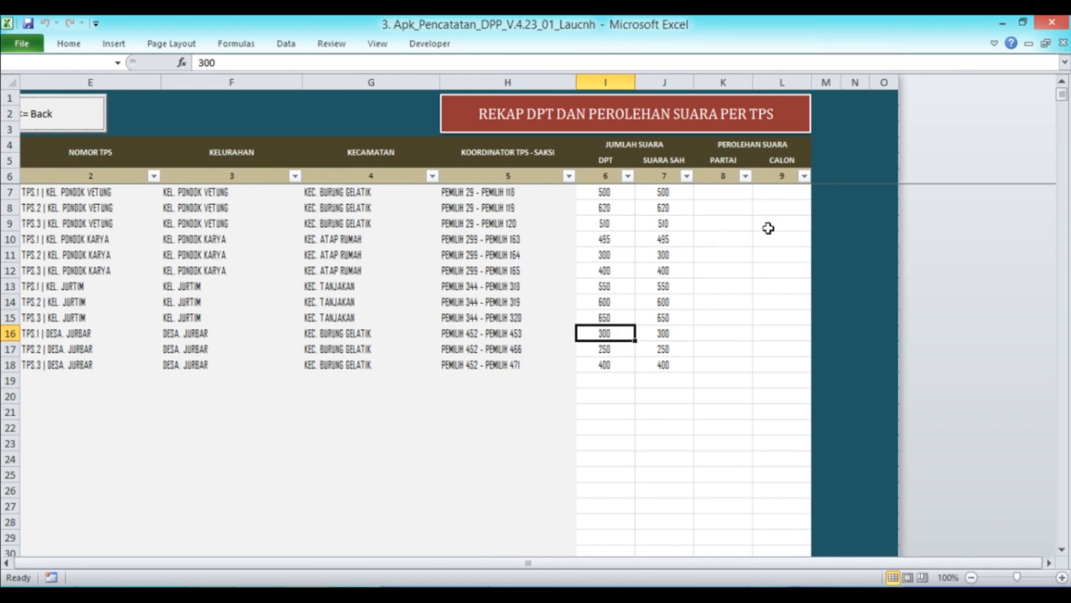
Record PARTAI votes of 20, 19 and 17 for TPS.1, TPS.2 and TPS.3 of KEL. PONDOK VETUNG
click(704, 191)
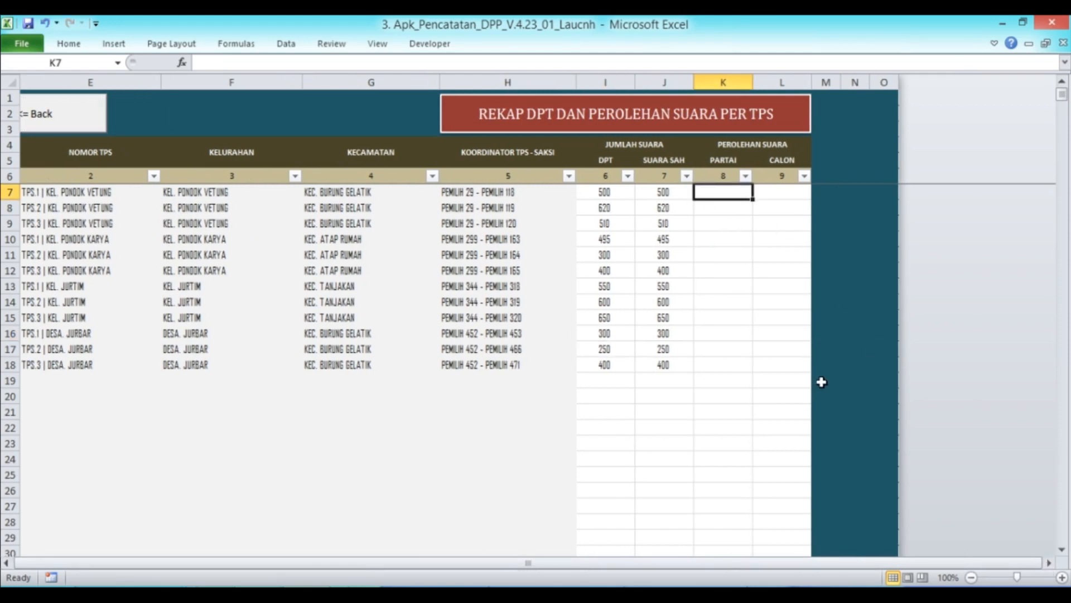
text(20)
key(Return)
key(Return)
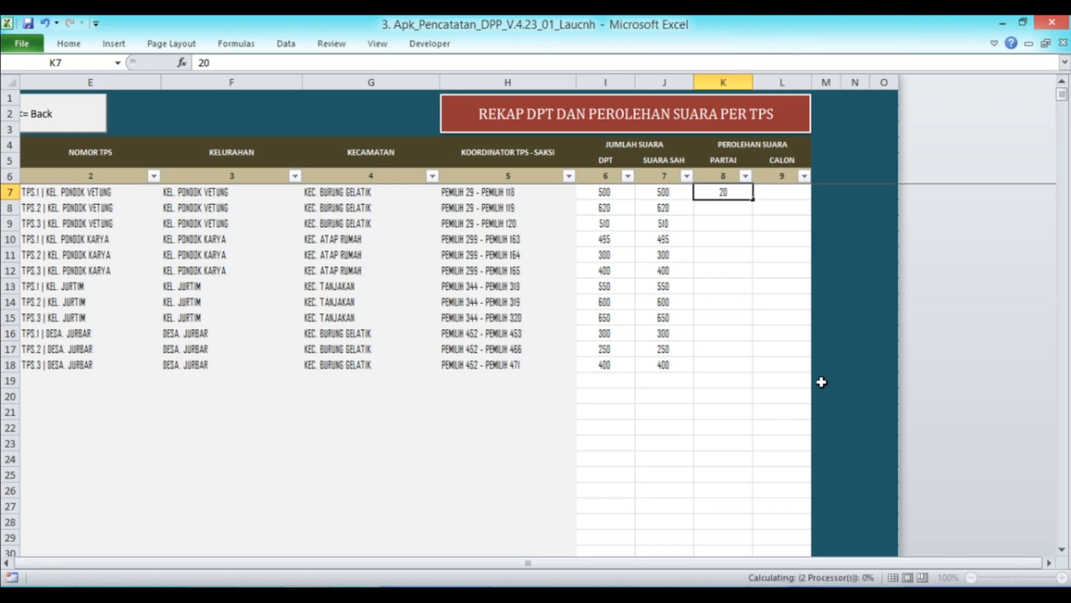
key(Up)
text(19)
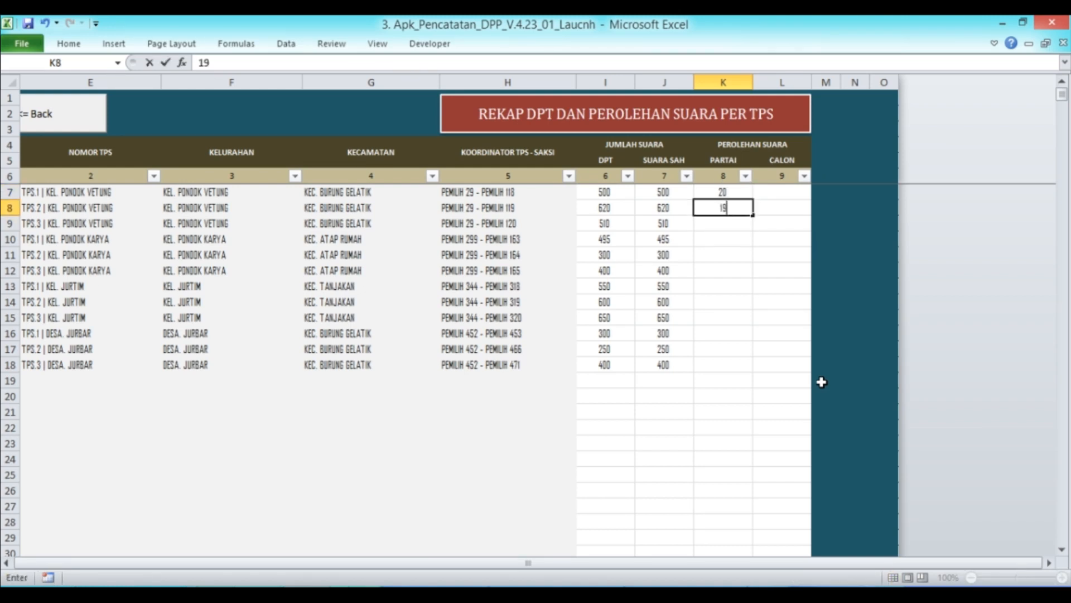
key(Return)
text(17)
key(Return)
Record PARTAI votes of 30, 40 and 13 for TPS.1, TPS.2 and TPS.3 of KEL. PONDOK KARYA
text(30)
key(Return)
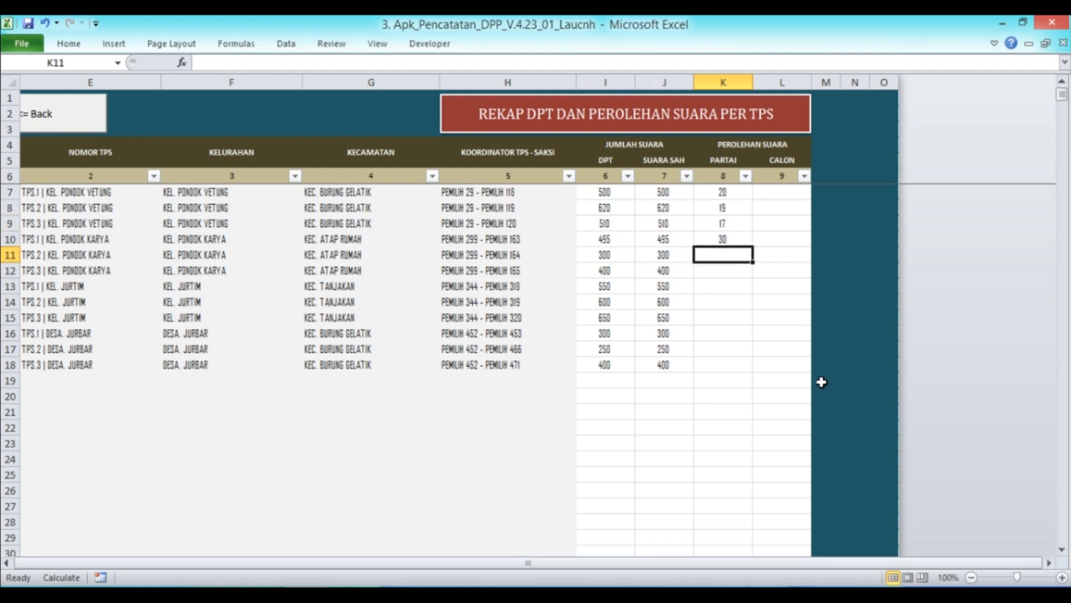
text(40)
key(Return)
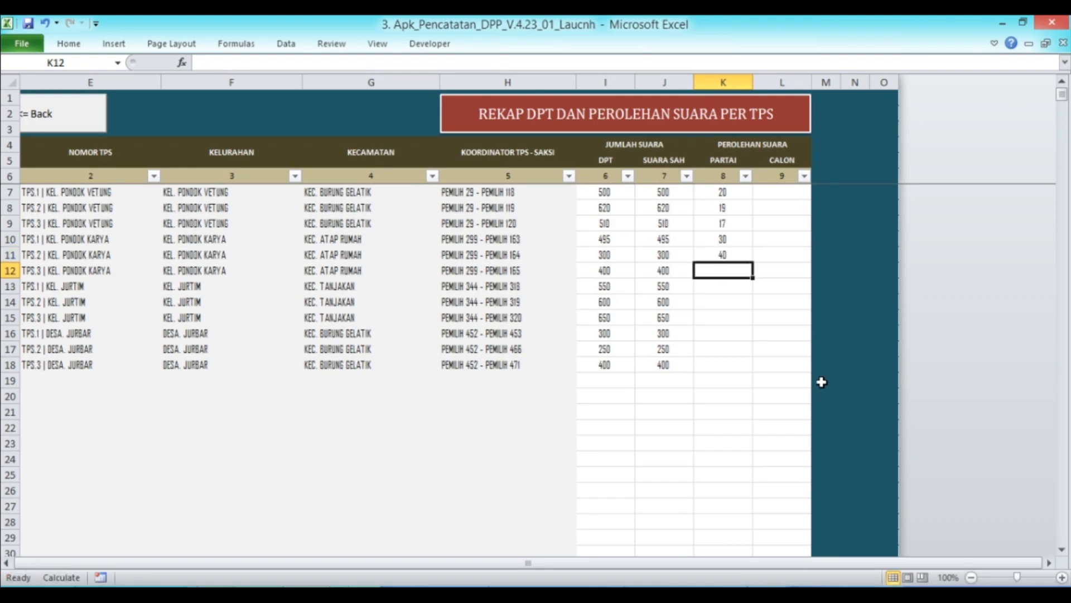
text(13)
key(Return)
Record PARTAI votes of 10, 11 and 9 for TPS.1, TPS.2 and TPS.3 of KEL. JURTIM
key(Return)
text(11)
key(ctrl+Return)
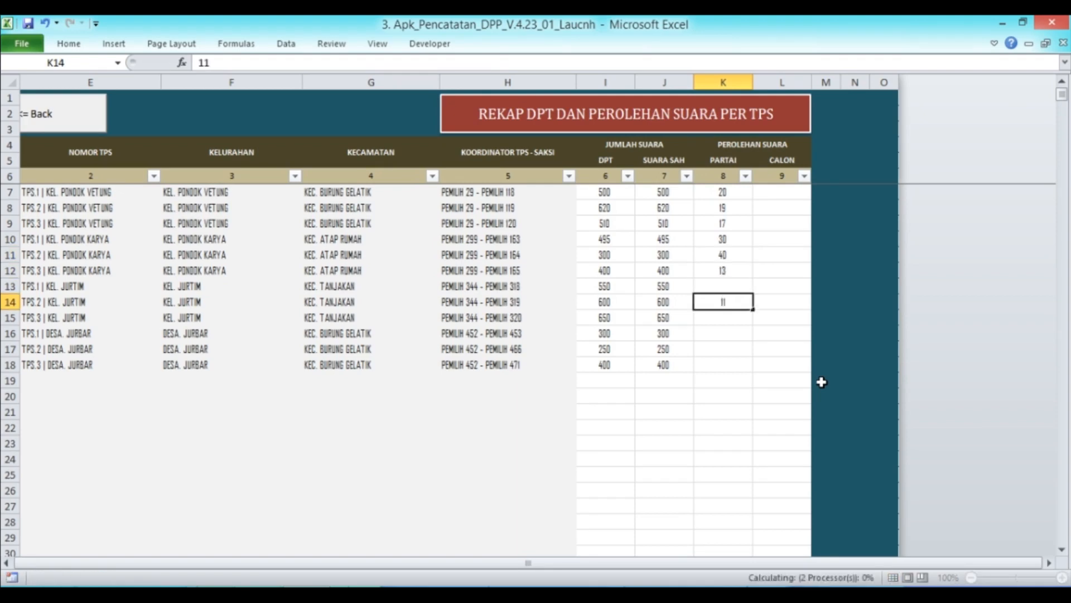
key(Up)
text(10)
key(Return)
key(Return)
text(9)
key(ctrl+Return)
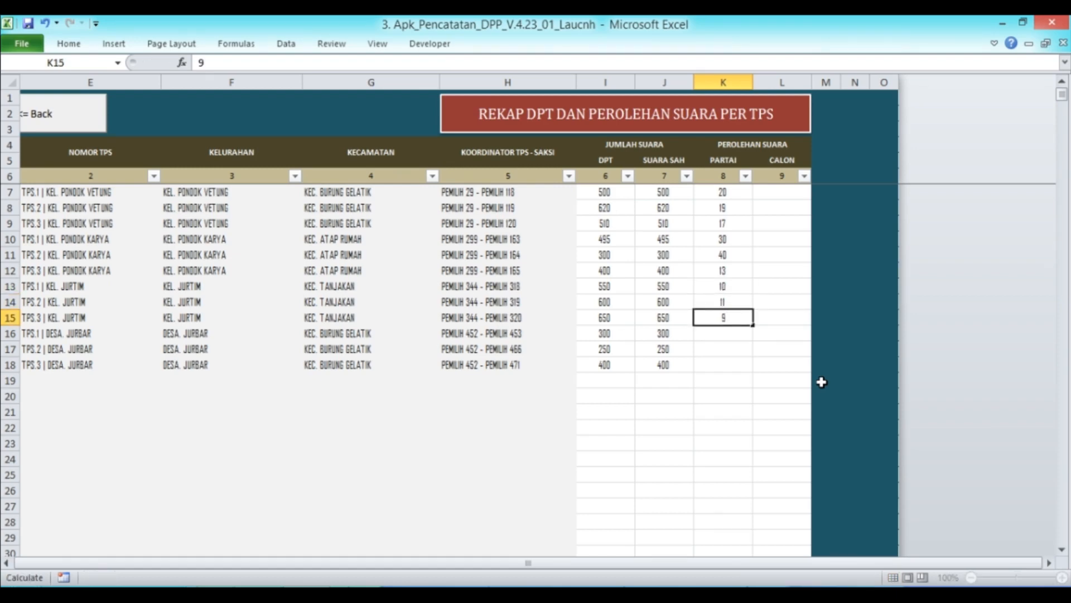
Record PARTAI votes of 1, 11 and 1 for TPS.1, TPS.2 and TPS.3 of DESA. JURBAR
key(Down)
text(1)
key(ctrl+Return)
key(Down)
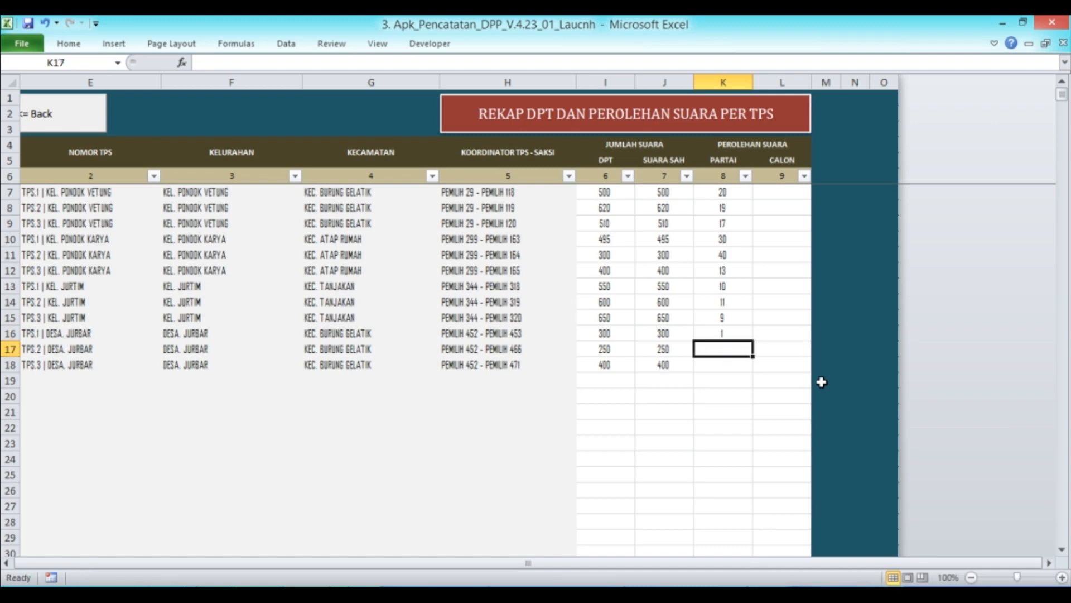
text(11)
key(ctrl+Return)
key(Down)
text(1)
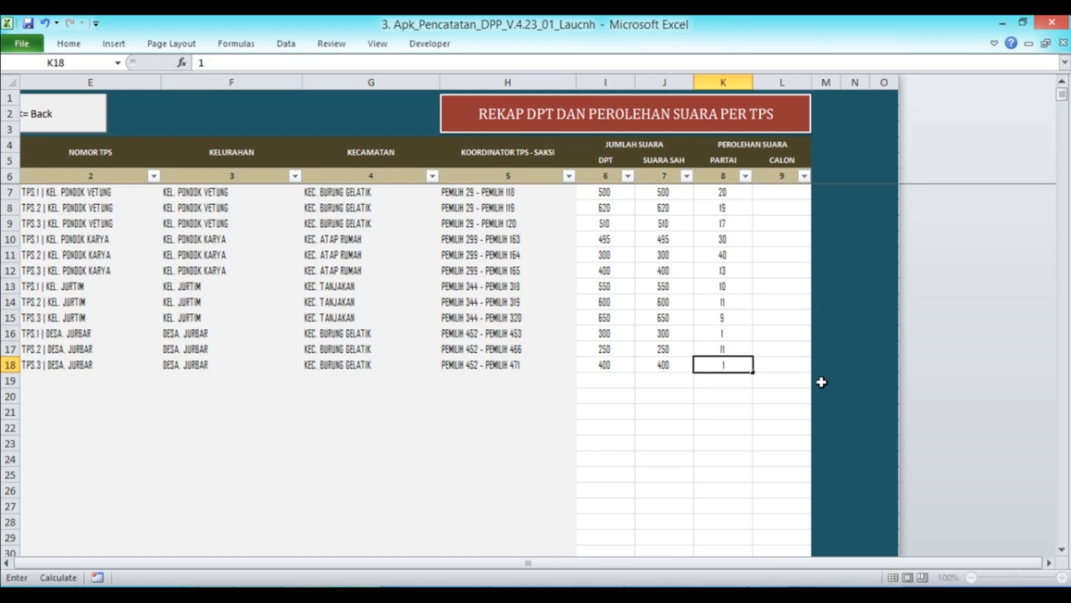
key(ctrl+Return)
Copy the PARTAI votes of all TPS rows, 7 to 18, into the CALON column
click(767, 192)
key(Left)
key(shift+Down)
key(shift+Down)
key(shift+Down)
key(shift+Down)
key(shift+Down)
key(shift+Down)
key(shift+Down)
key(shift+Down)
key(shift+Down)
key(shift+Down)
key(shift+Down)
key(shift+Down)
key(shift+Up)
key(ctrl+c)
key(Right)
key(shift+Down)
key(shift+Down)
key(shift+Down)
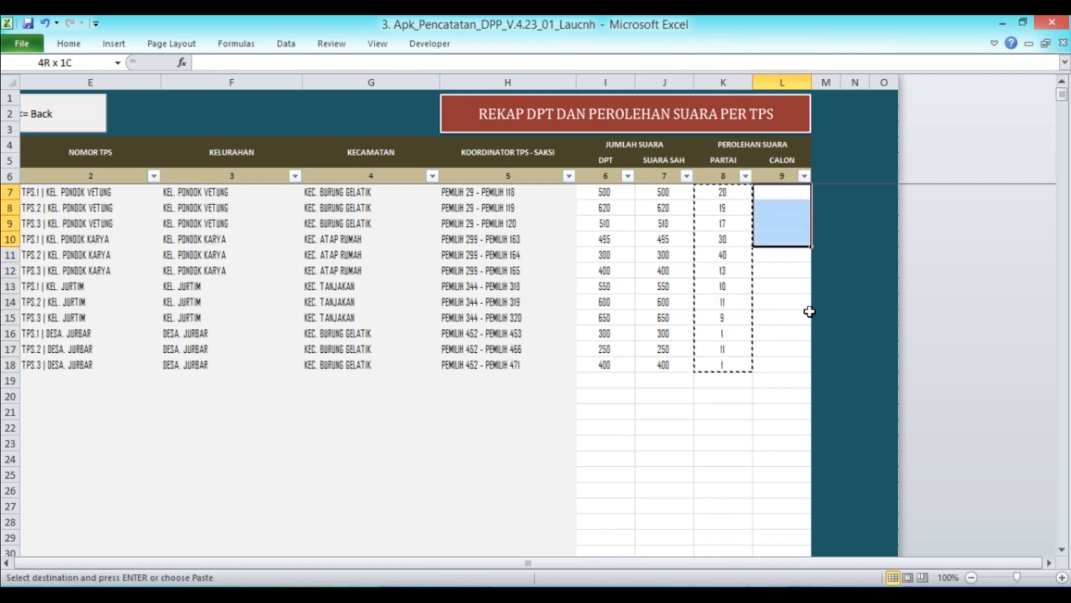
key(shift+Down)
key(shift+Down)
key(shift+Down)
key(shift+Down)
key(shift+Down)
key(shift+Down)
key(shift+Down)
key(shift+Down)
key(Return)
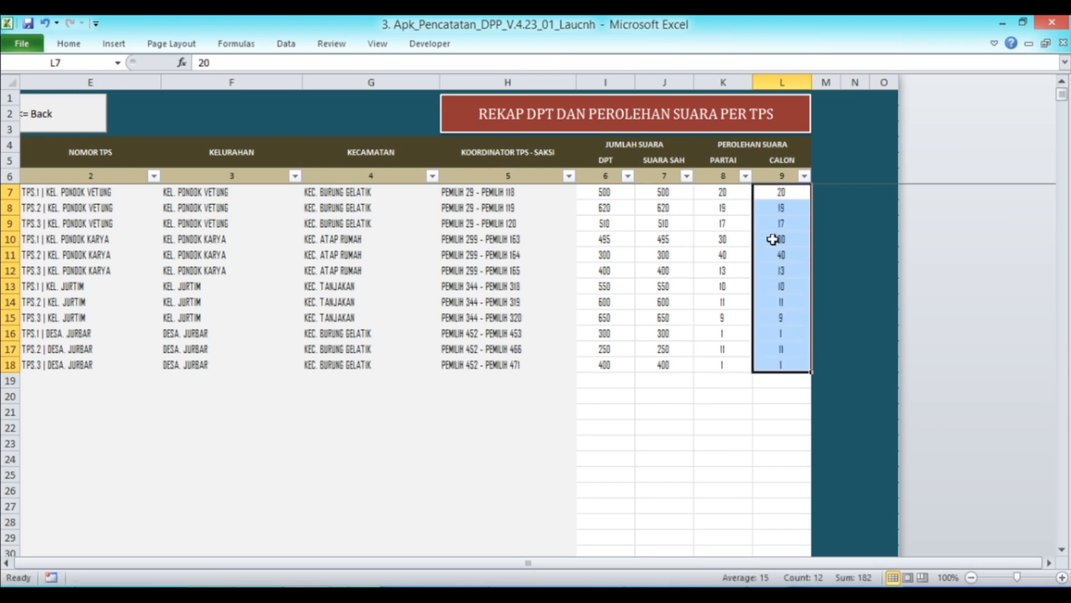
Set the CALON votes of TPS.1, TPS.2 and TPS.3 of KEL. PONDOK VETUNG to 10, 18 and 13
click(773, 191)
text(1)
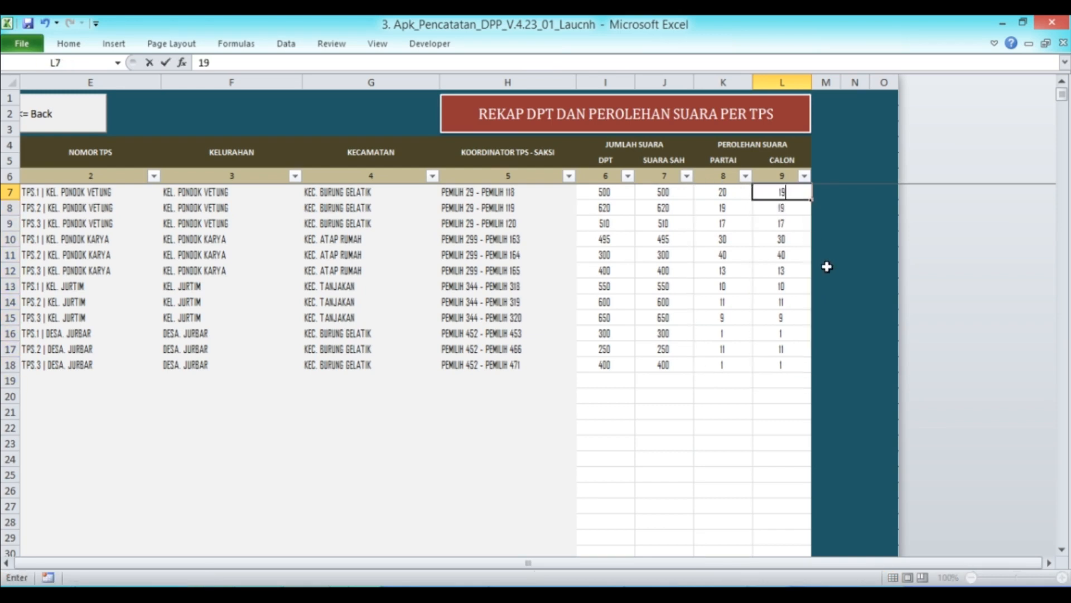
key(BackSpace)
text(10)
key(Return)
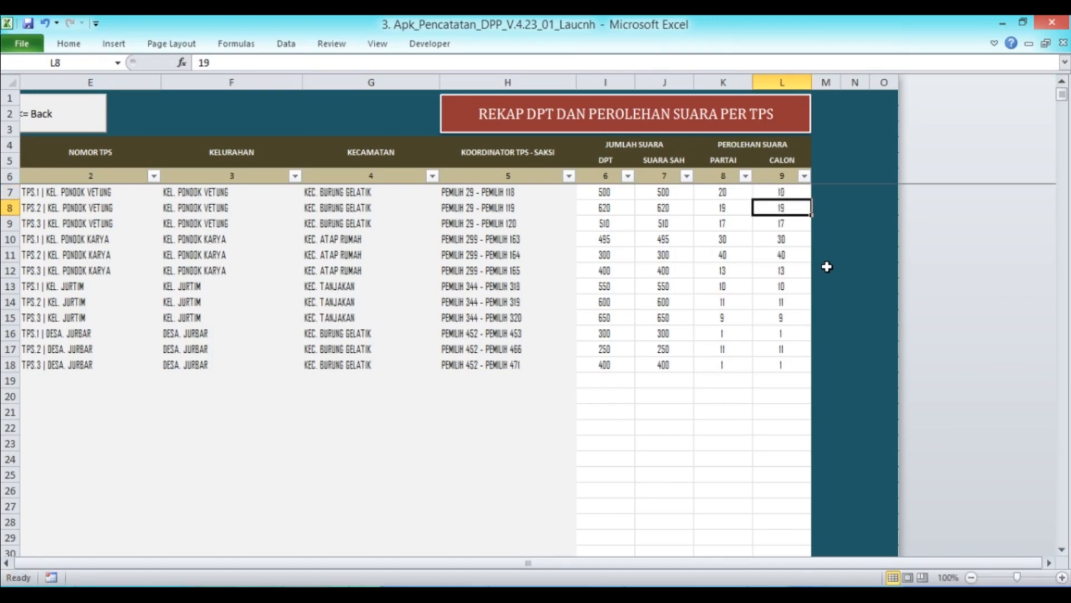
text(18)
key(Return)
text(13)
key(Return)
Set the CALON votes of TPS.1, TPS.2 and TPS.3 of KEL. PONDOK KARYA to 20, 21 and 8
text(20)
key(Return)
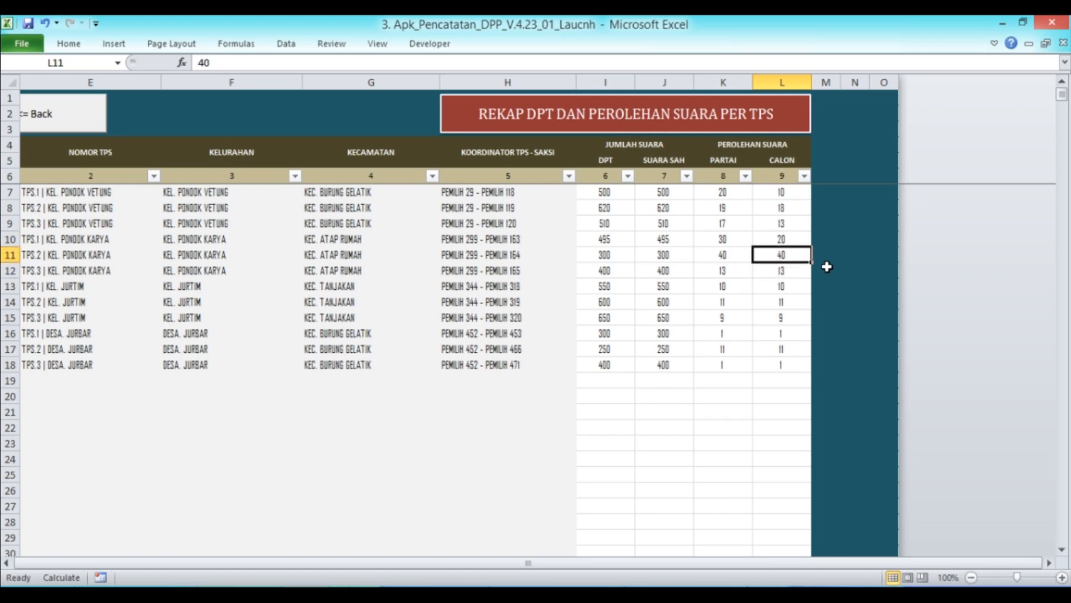
text(21)
key(Return)
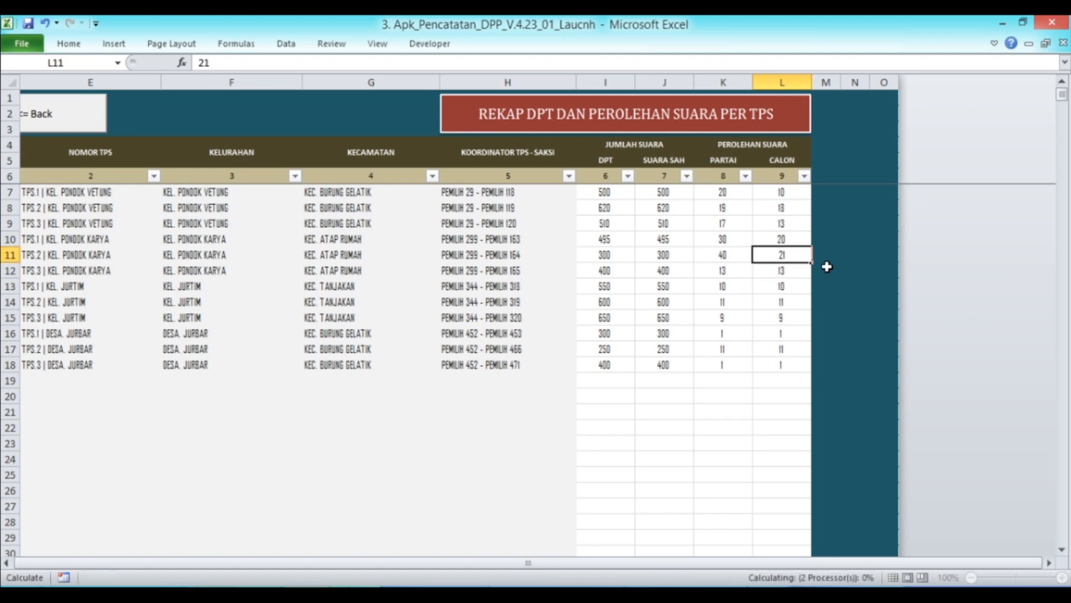
text(8)
key(Return)
Set the CALON votes of TPS.1, TPS.2 and TPS.3 of KEL. JURTIM to 7, 10 and 8
text(7)
key(Return)
text(10)
key(Return)
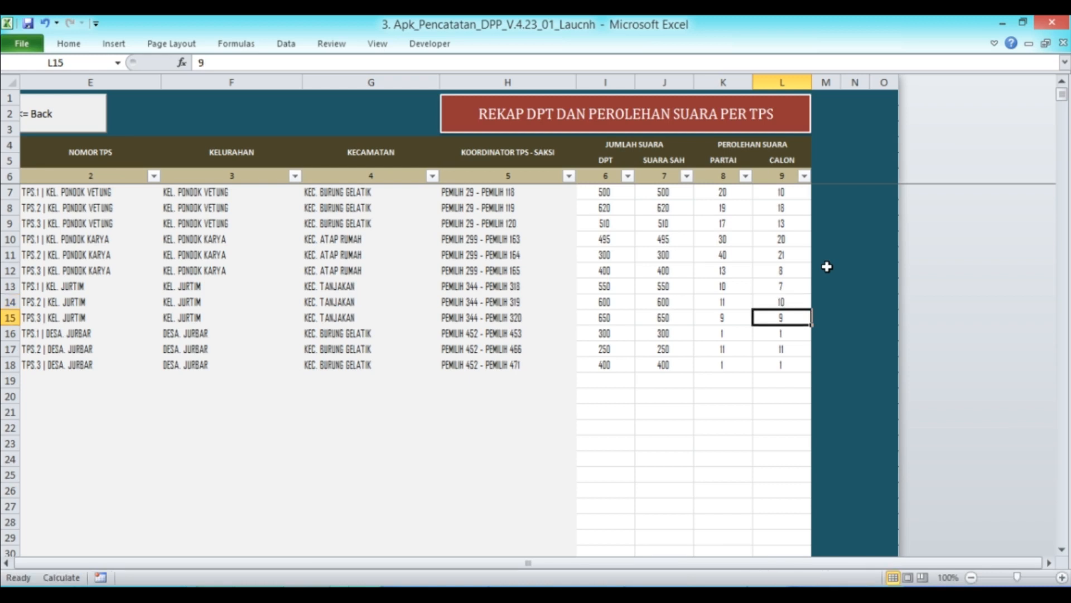
text(8)
key(Return)
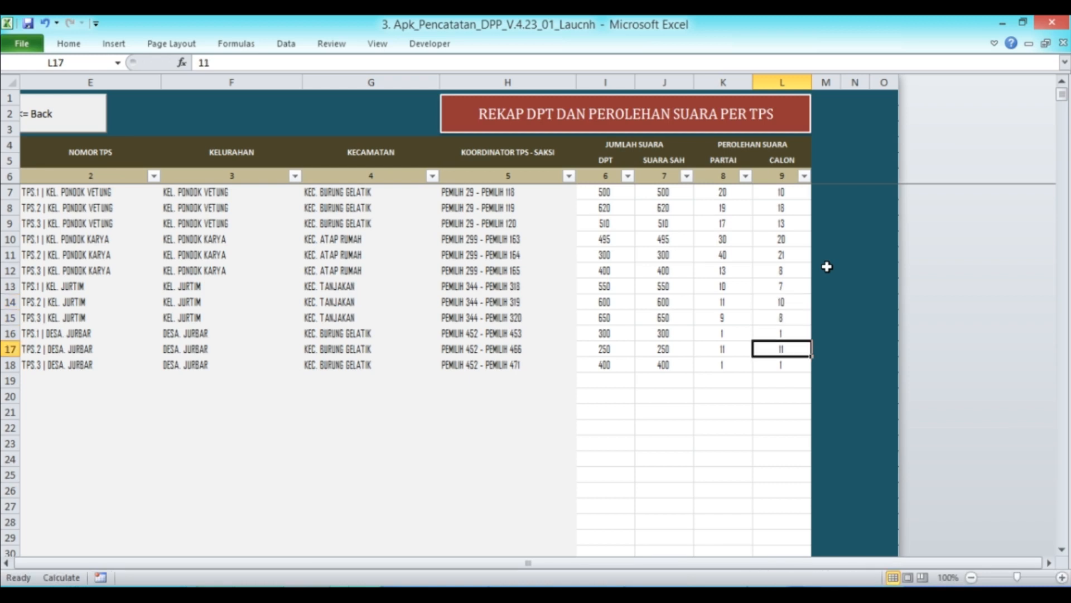
Set the CALON votes of TPS.1, TPS.2 and TPS.3 of DESA. JURBAR to 4, 8 and 9
text(4)
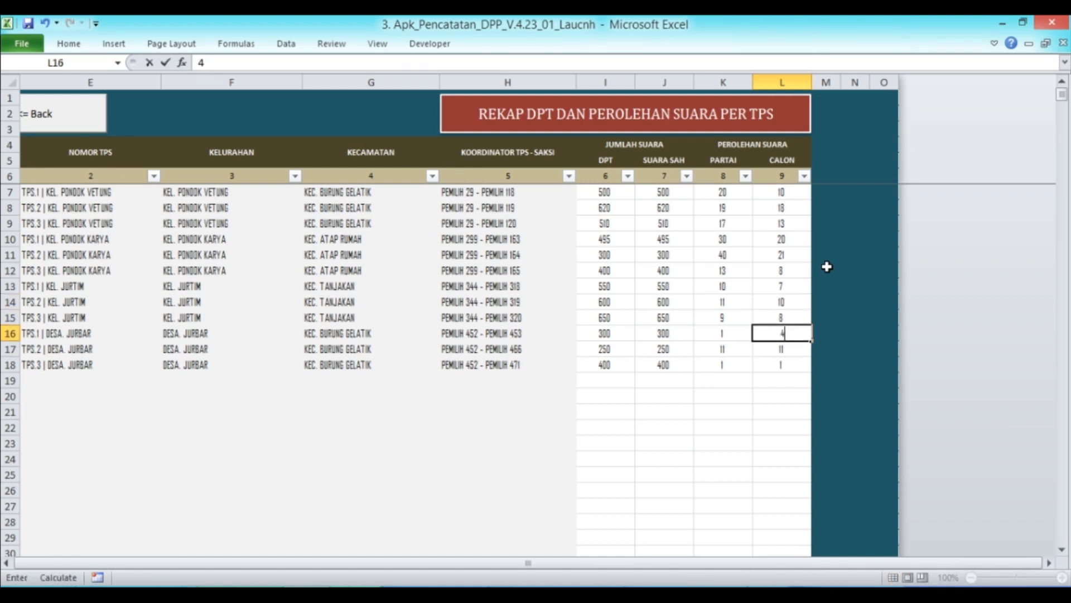
key(Return)
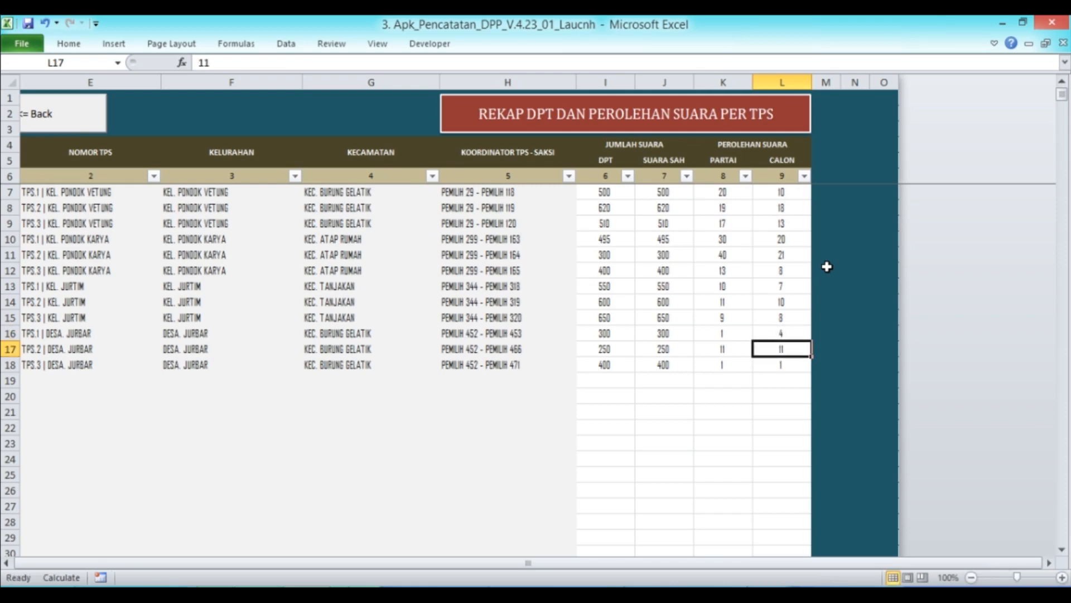
text(8)
key(Return)
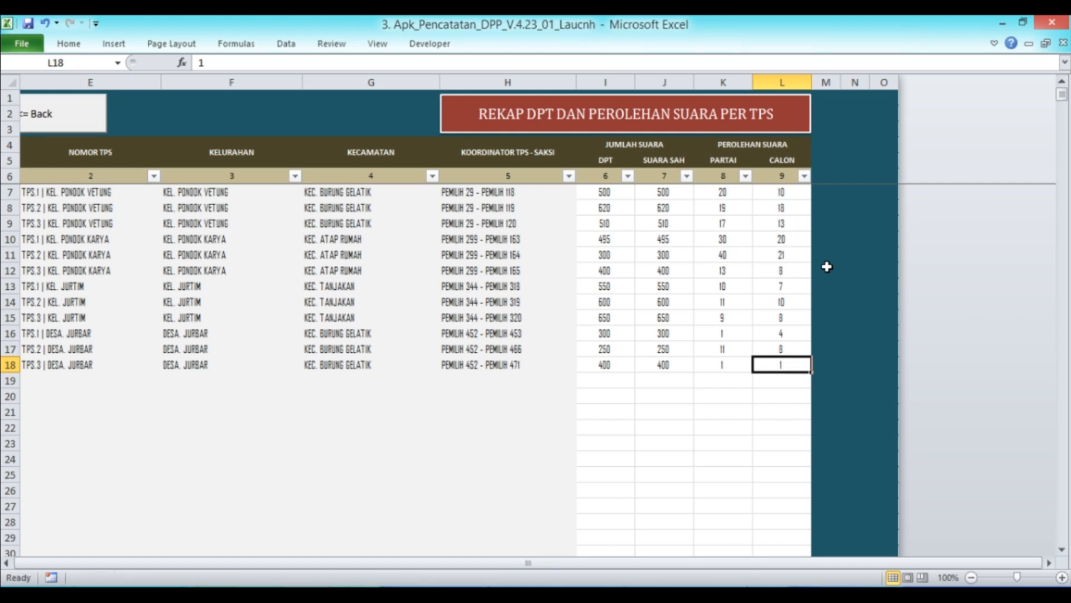
text(9)
key(ctrl+Return)
Open Target Perolehan Suara and examine the DPT, SUARA and PEROLEHAN PEMILIH POTENSIAL figures of TPS.2 DESA. JURBAR
drag(755, 564, 748, 564)
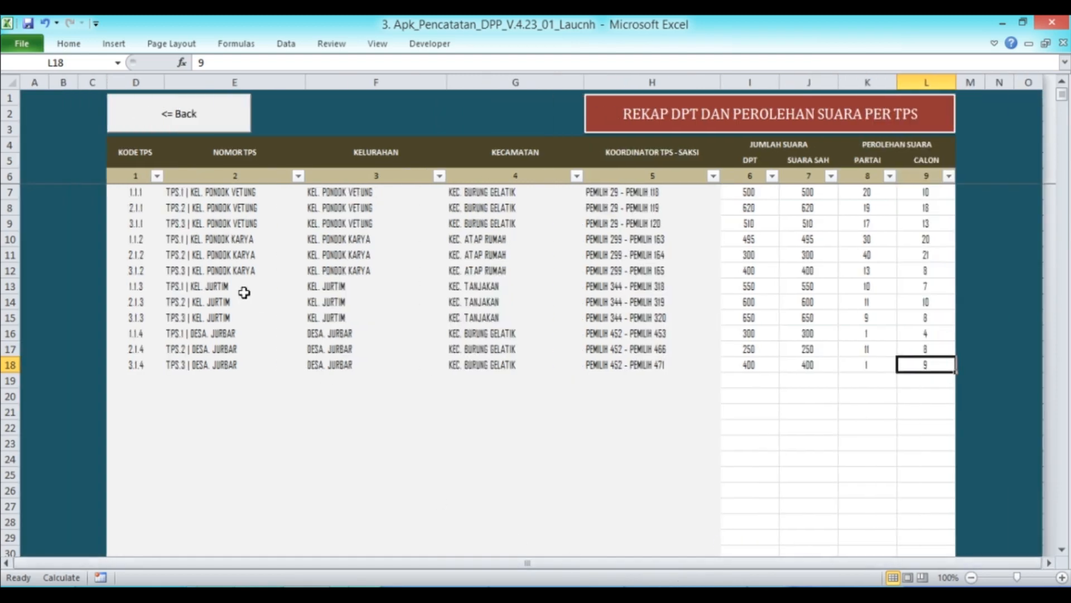
click(158, 112)
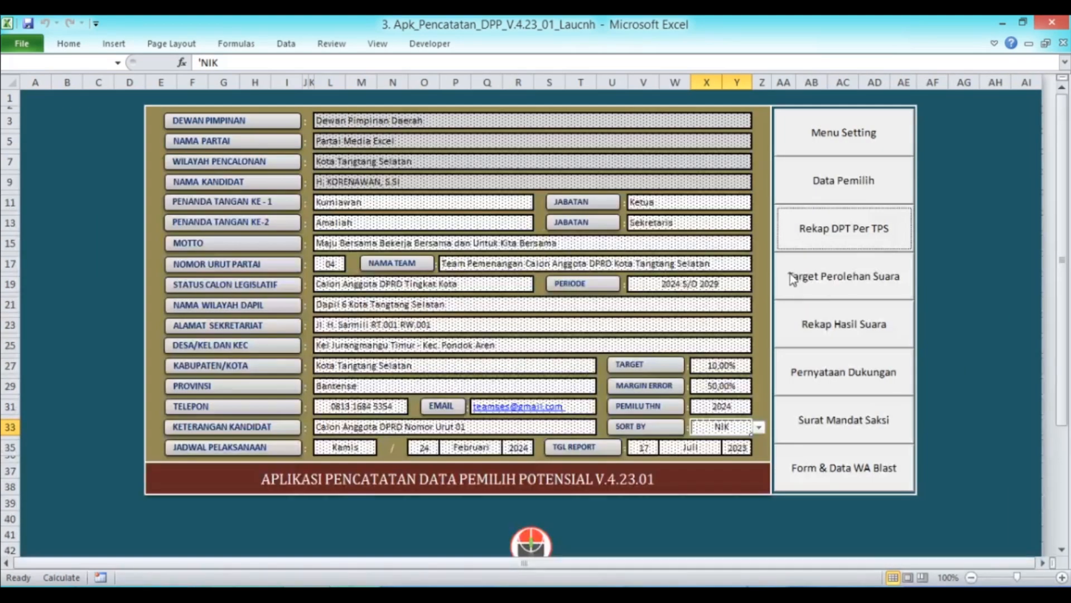
click(864, 282)
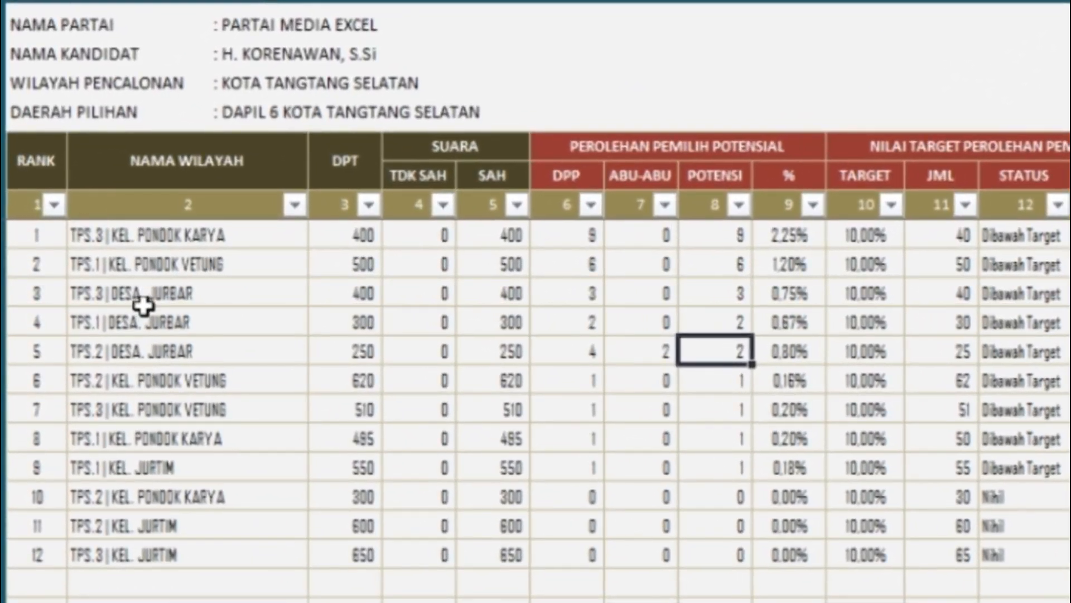
click(146, 355)
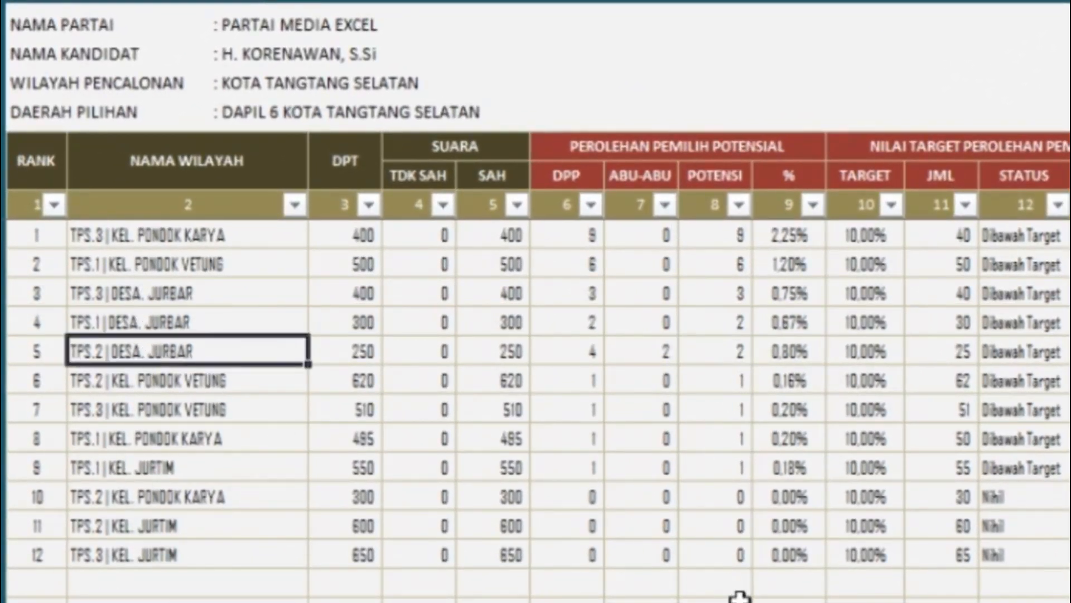
key(Right)
key(Right)
key(Right)
key(Right)
key(Right)
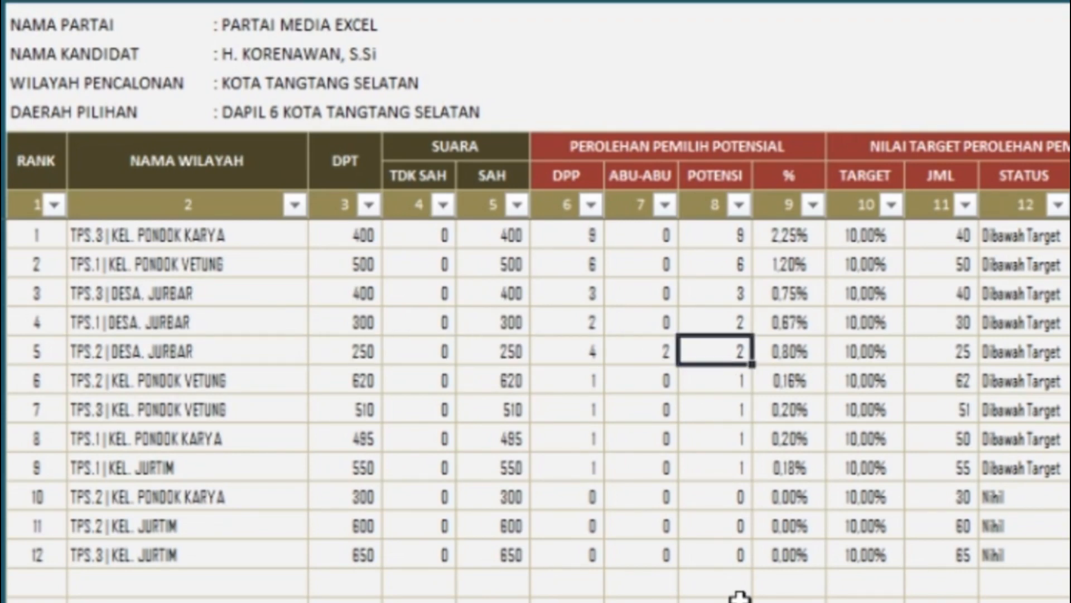
key(Left)
key(Left)
key(Left)
key(Left)
key(Right)
key(Right)
key(Right)
key(Right)
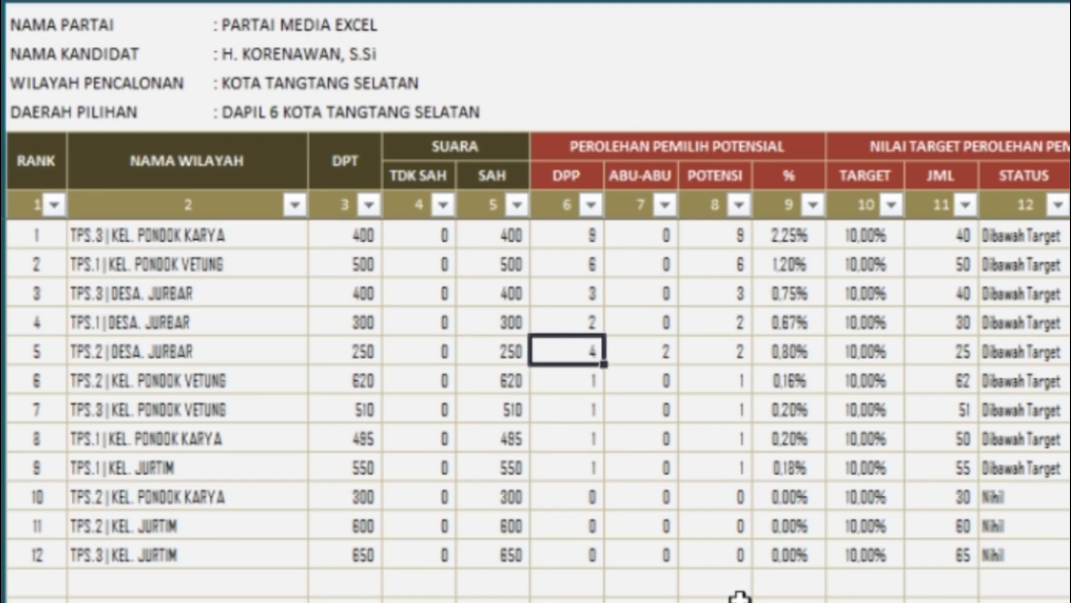
Examine the target shortfall, margin error and HASIL PEROLEHAN SUARA CALON figures and status of TPS.2 DESA. JURBAR
key(Right)
key(Right)
key(Right)
key(Right)
key(Right)
key(Right)
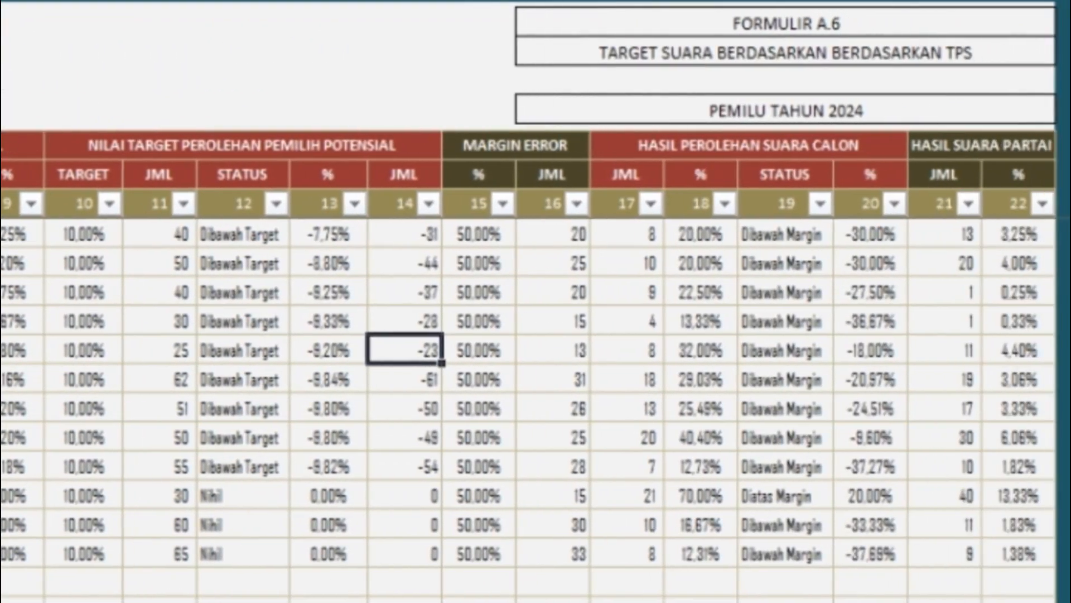
key(Right)
key(Right)
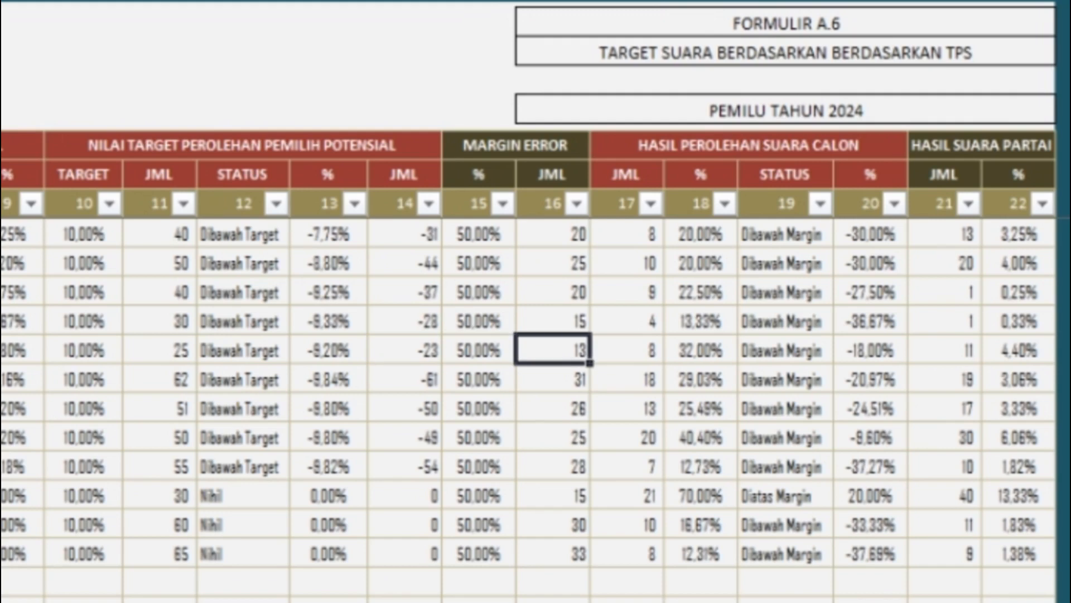
key(Right)
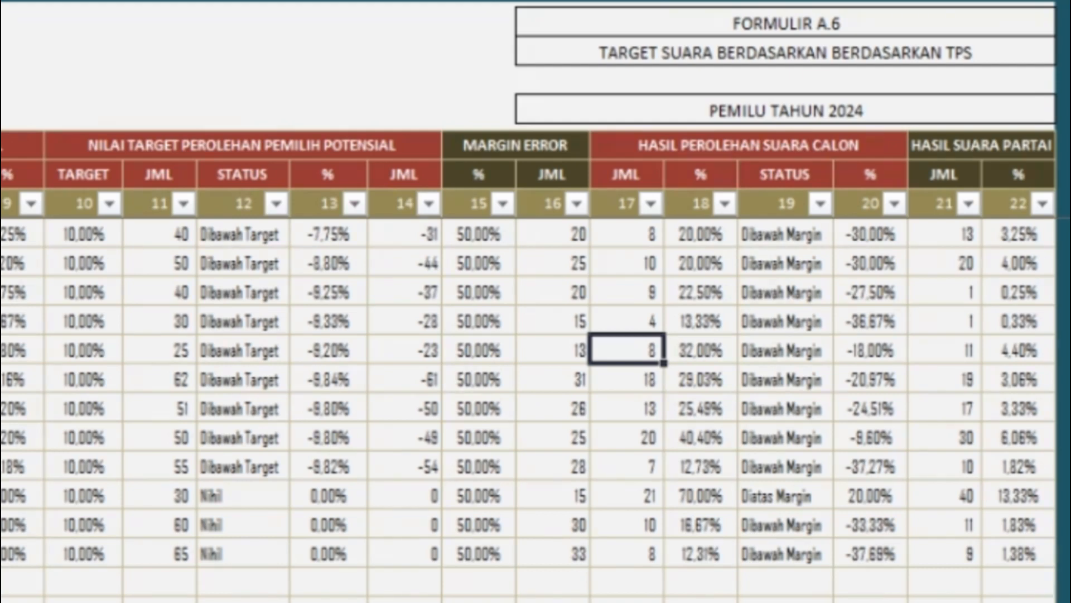
key(Right)
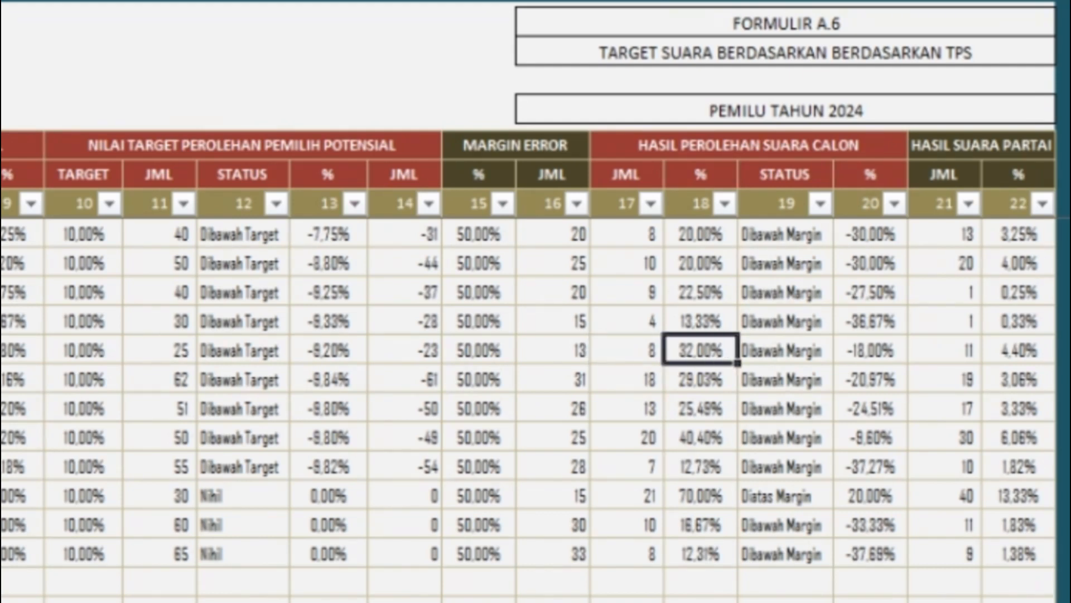
key(Right)
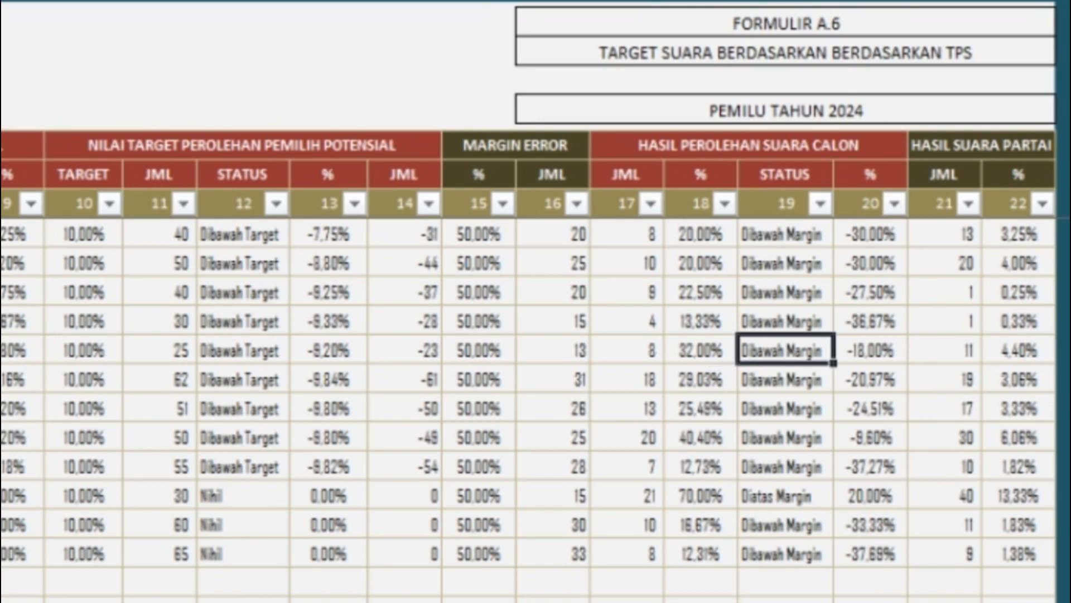
Compare the MARGIN ERROR percentage with the HASIL PEROLEHAN SUARA CALON percentages and status of TPS.2 DESA. JURBAR
key(Left)
key(Left)
key(Left)
key(Left)
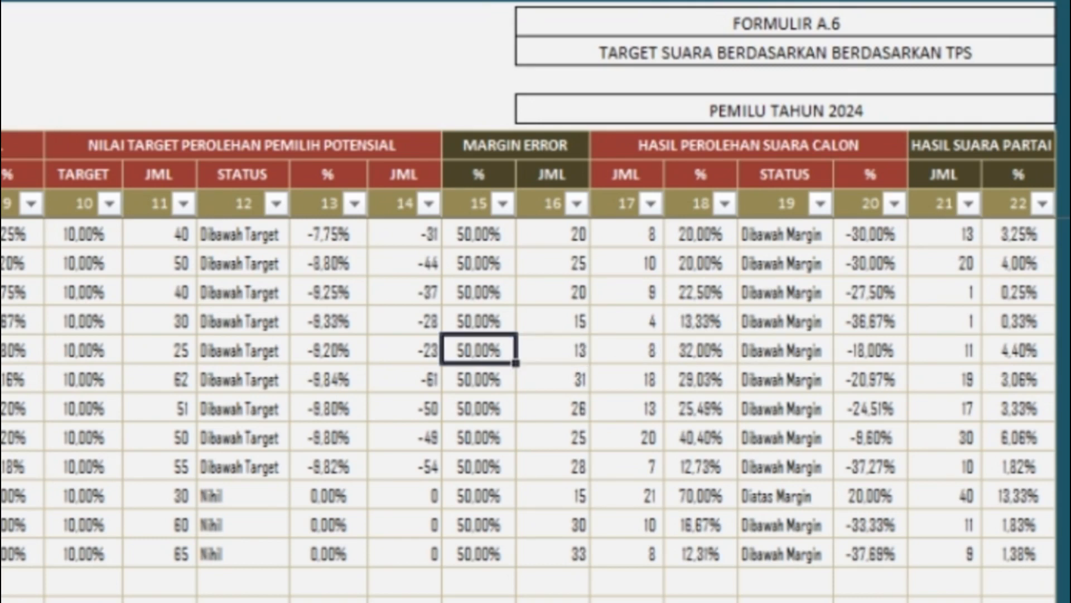
key(Right)
key(Right)
key(Right)
key(Right)
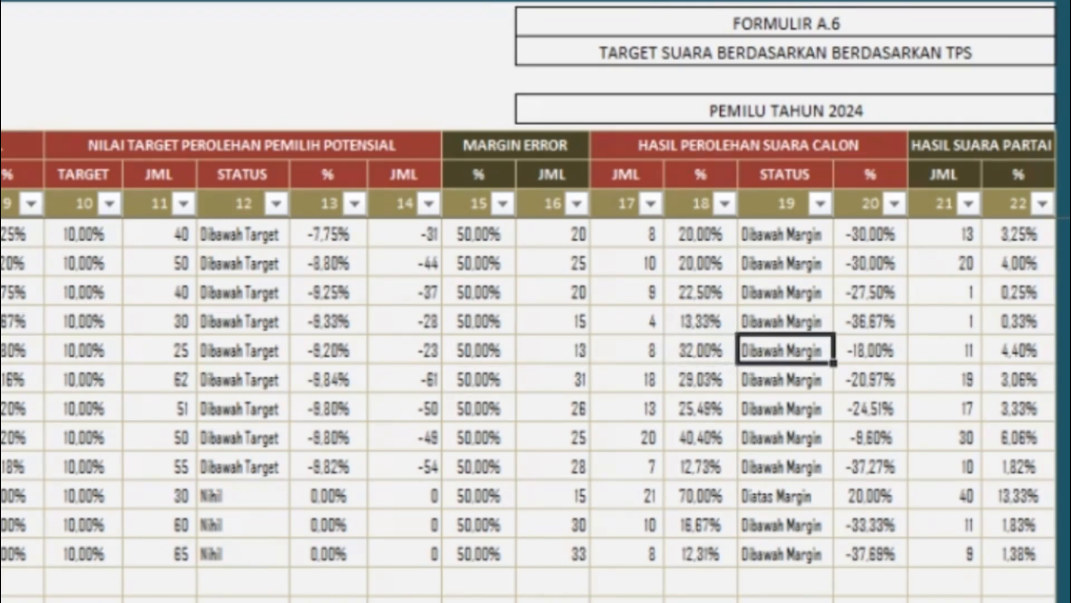
key(Right)
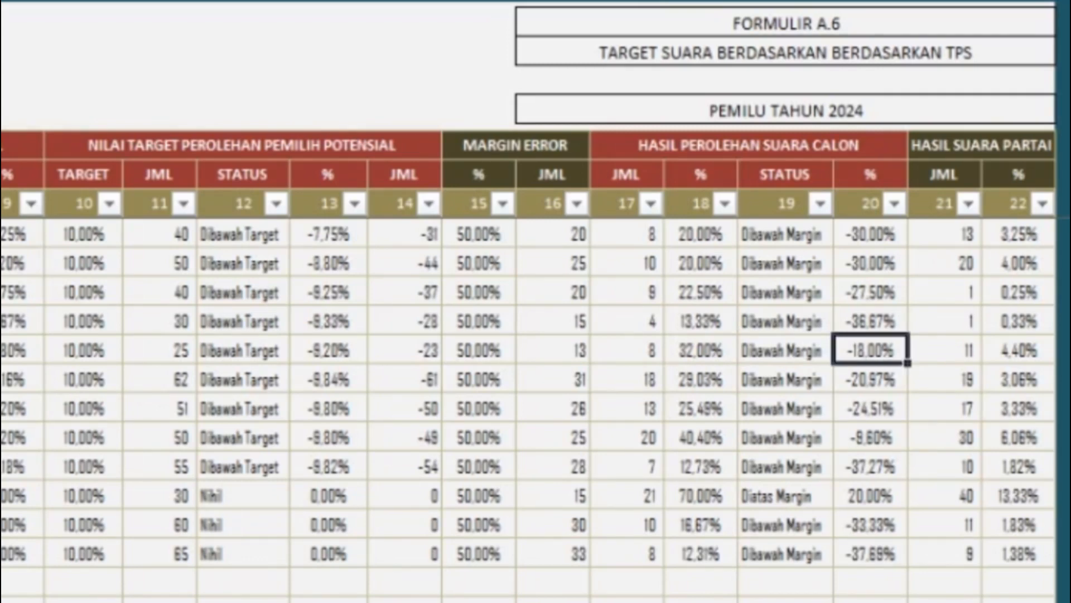
key(Left)
key(Left)
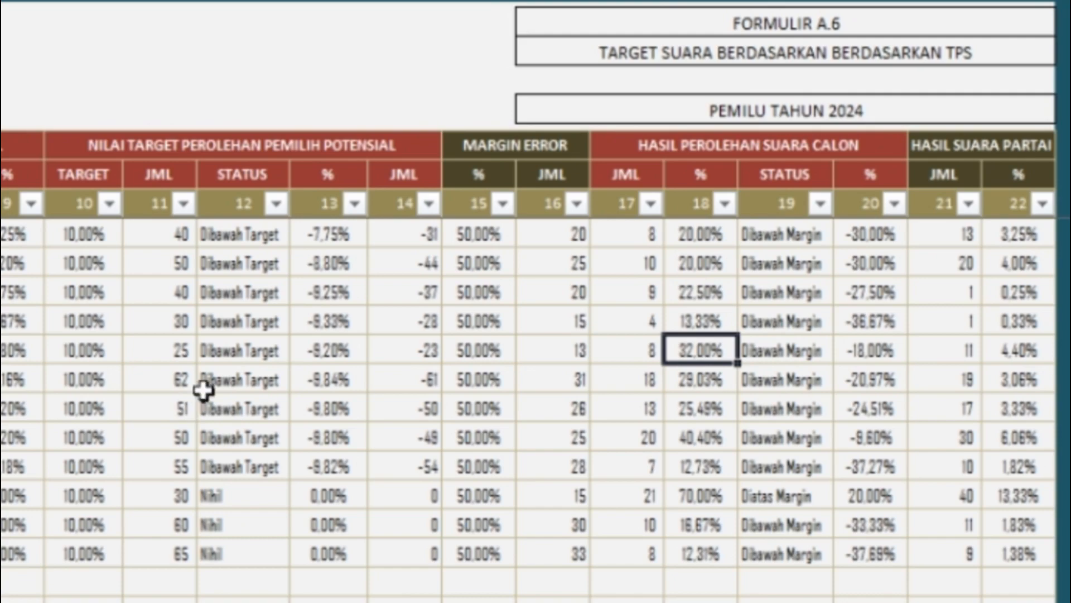
Return to the start of the target table and set its filter basis to BERDASARKAN DESA/KEL
key(ctrl+Home)
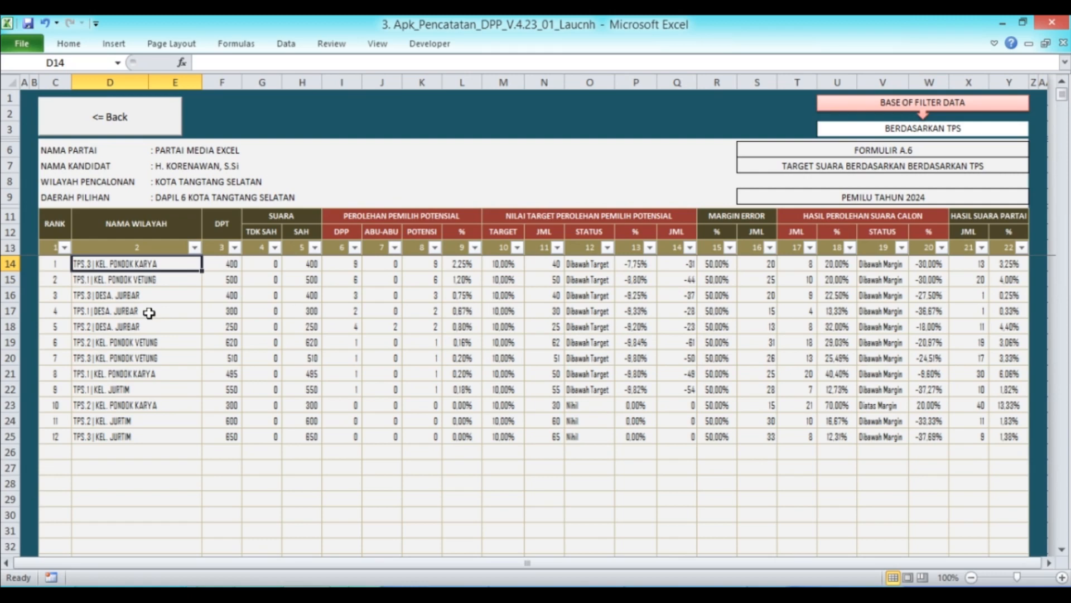
click(1024, 128)
click(1036, 129)
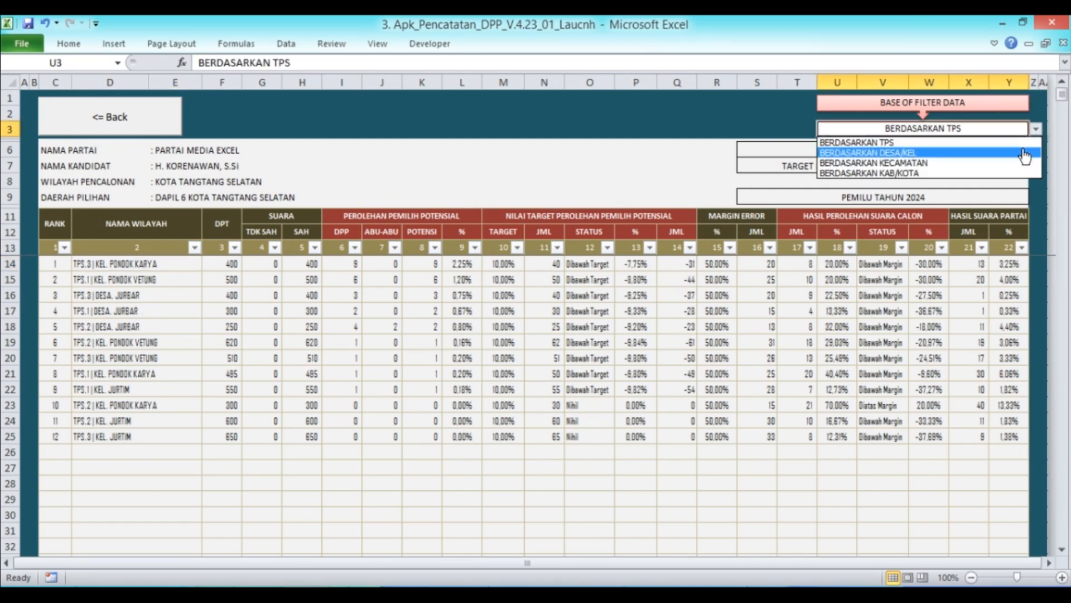
click(1024, 152)
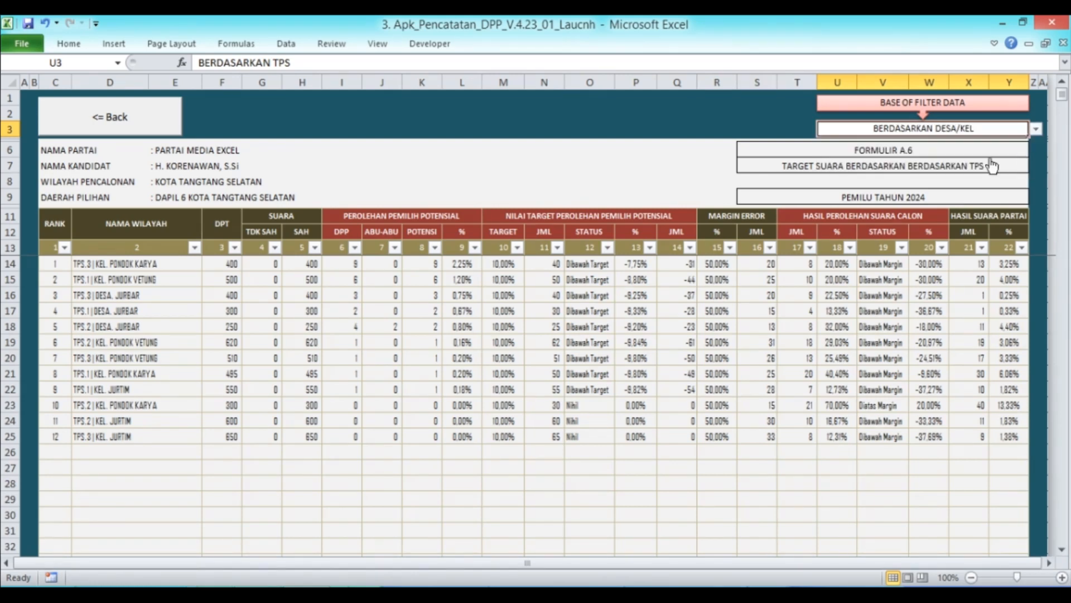
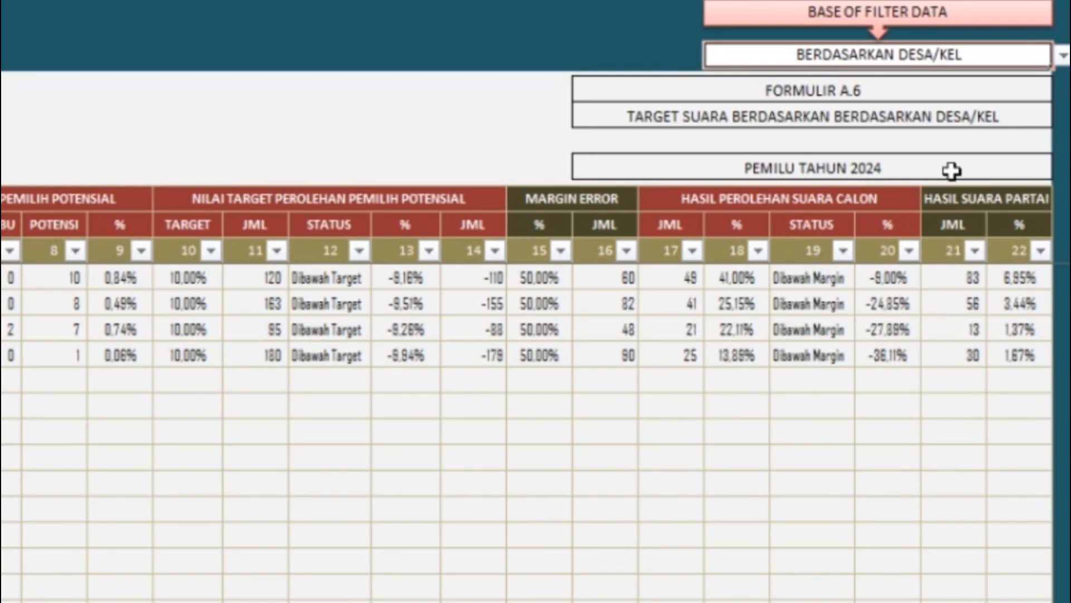
View the target report with its filter basis set to BERDASARKAN KECAMATAN and then BERDASARKAN KAB/KOTA
click(1063, 56)
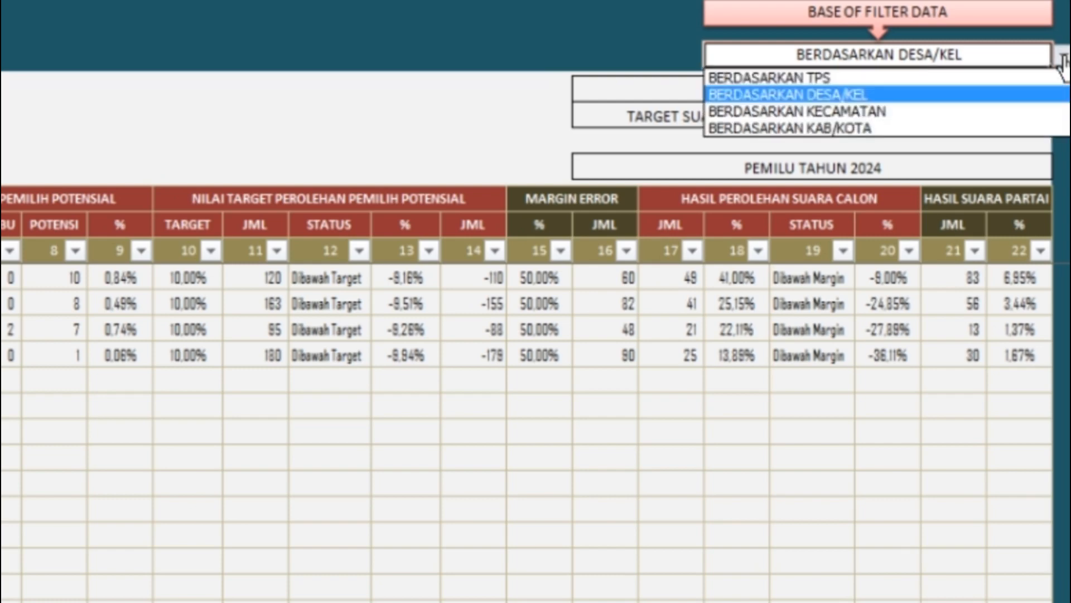
click(1054, 111)
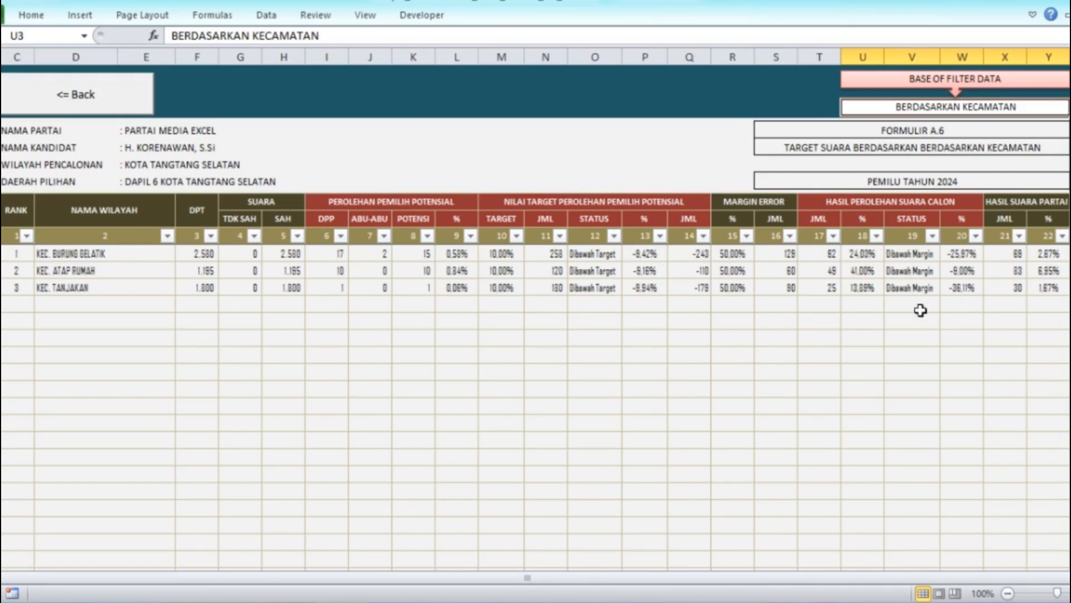
click(1070, 108)
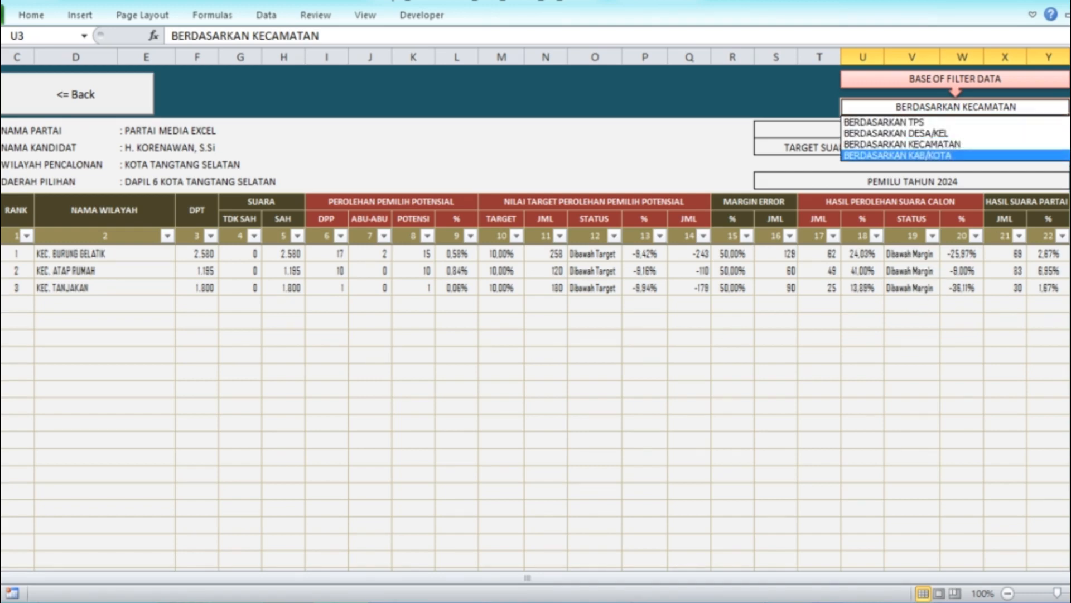
click(920, 155)
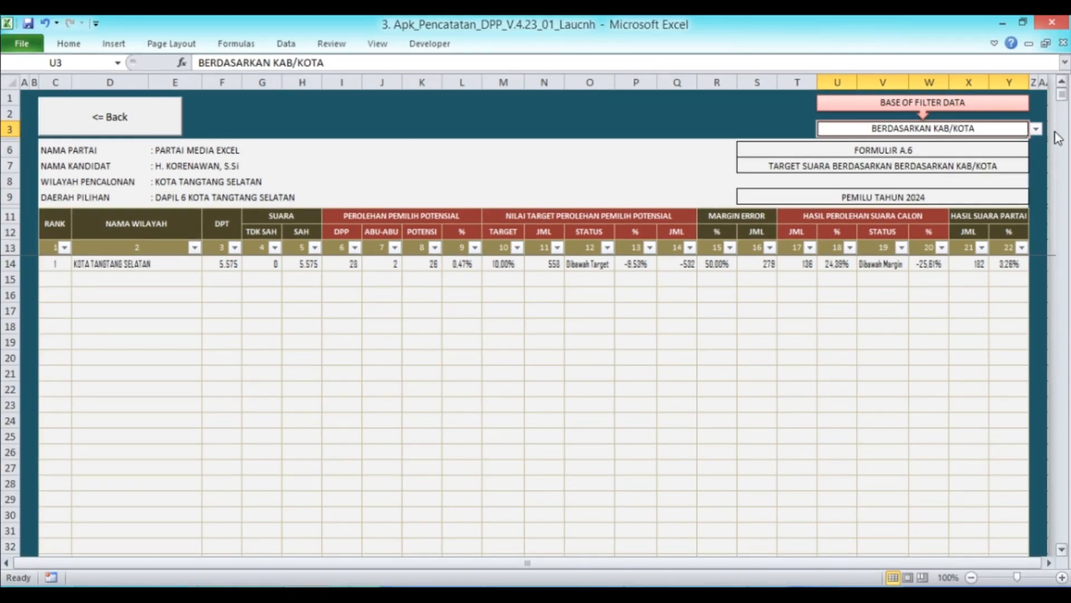
Set the target report's filter basis back to BERDASARKAN TPS and return to the main menu
click(1035, 129)
click(1033, 144)
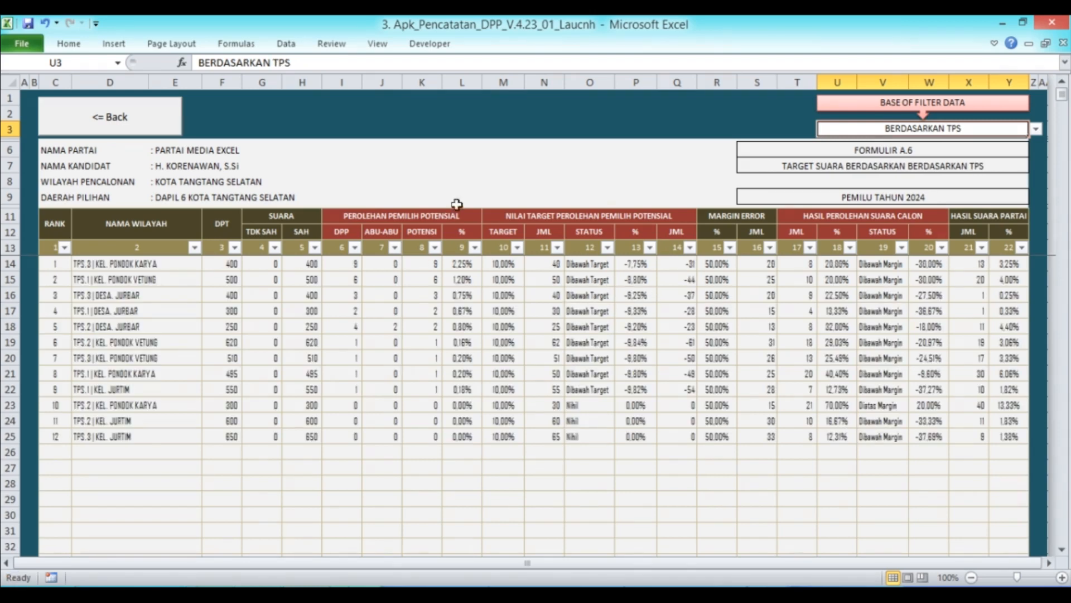
click(124, 118)
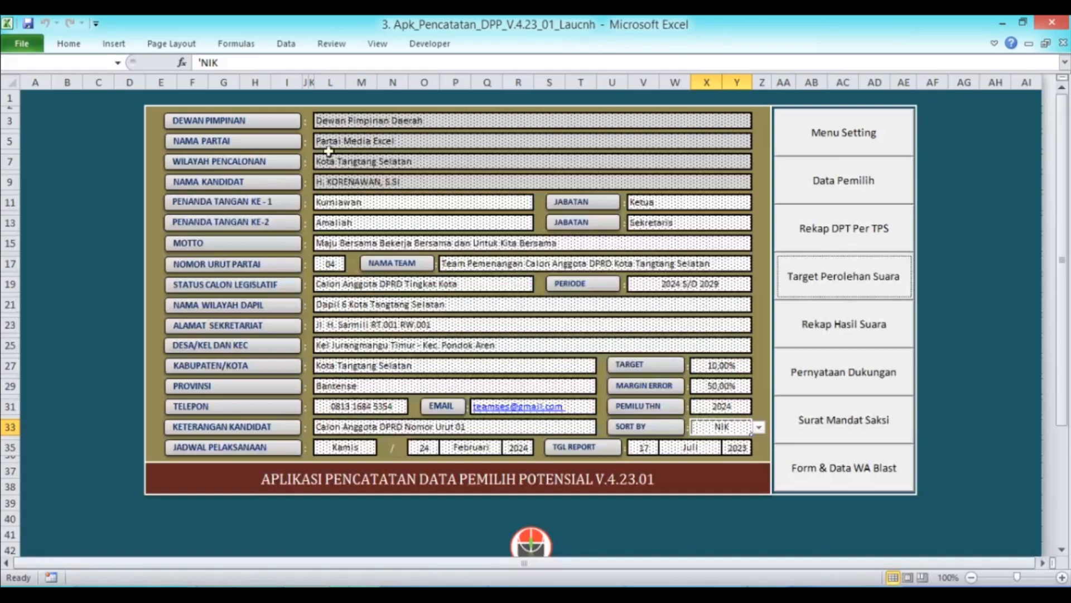
click(792, 278)
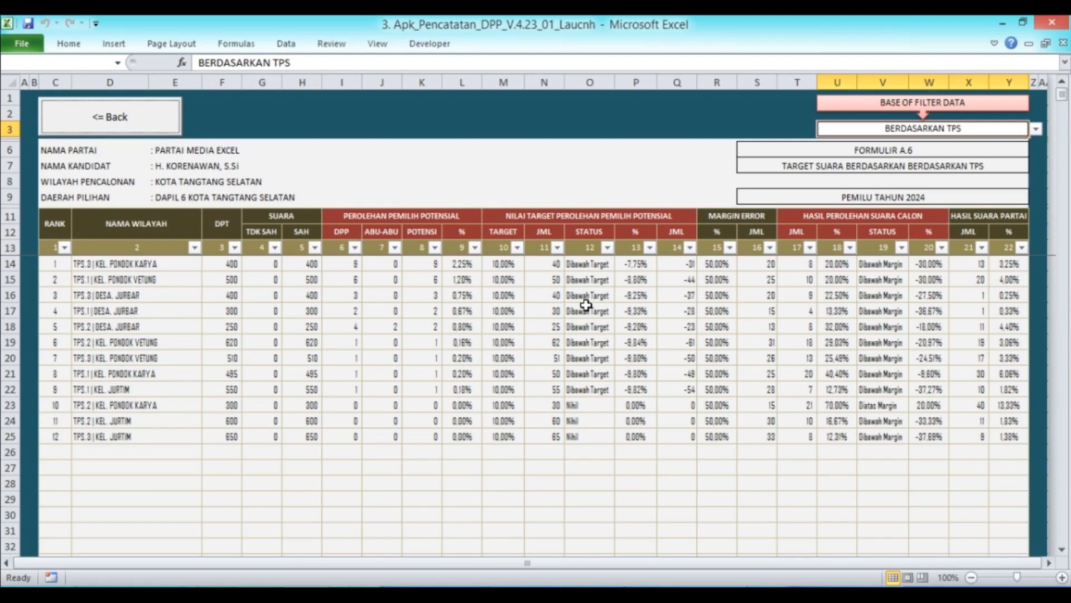
click(167, 127)
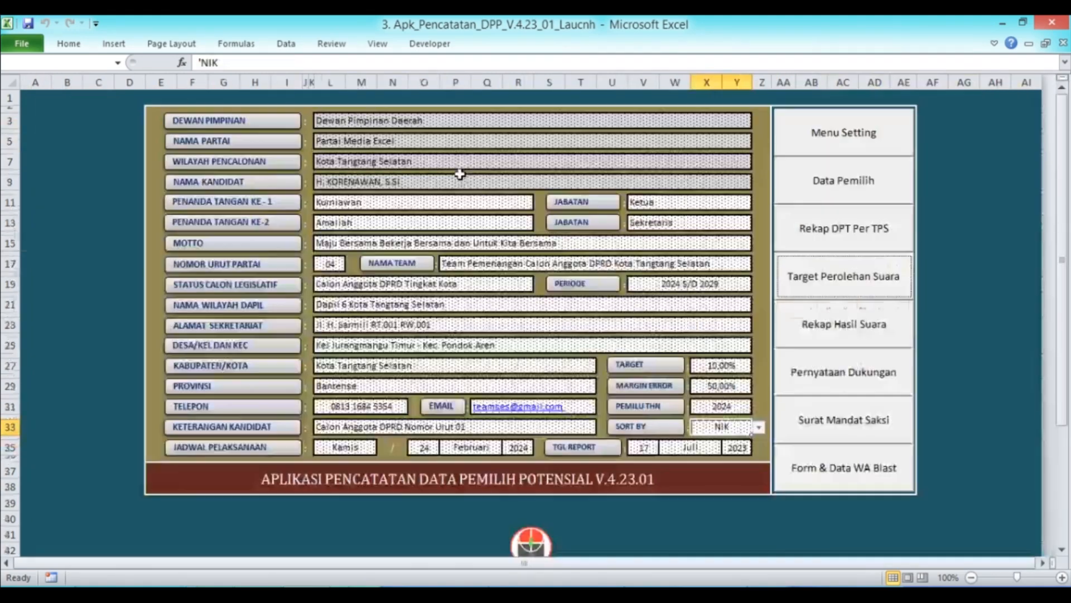
Open Rekap Hasil Suara and examine the DPT, valid and invalid vote, party vote and candidate vote sections
click(843, 329)
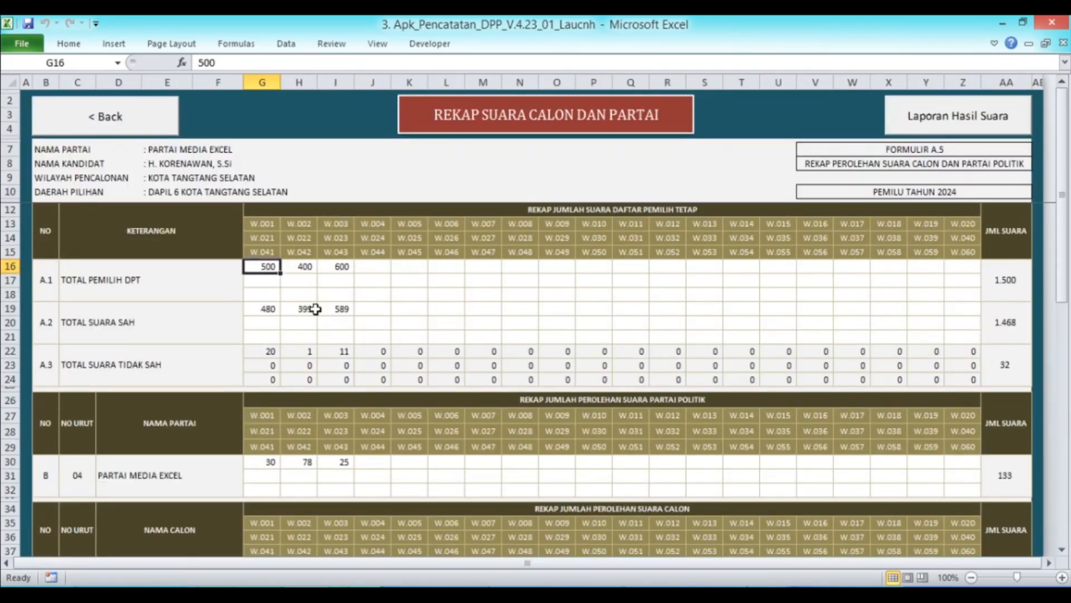
scroll(300, 303, down, 4)
scroll(300, 303, up, 4)
scroll(300, 312, down, 10)
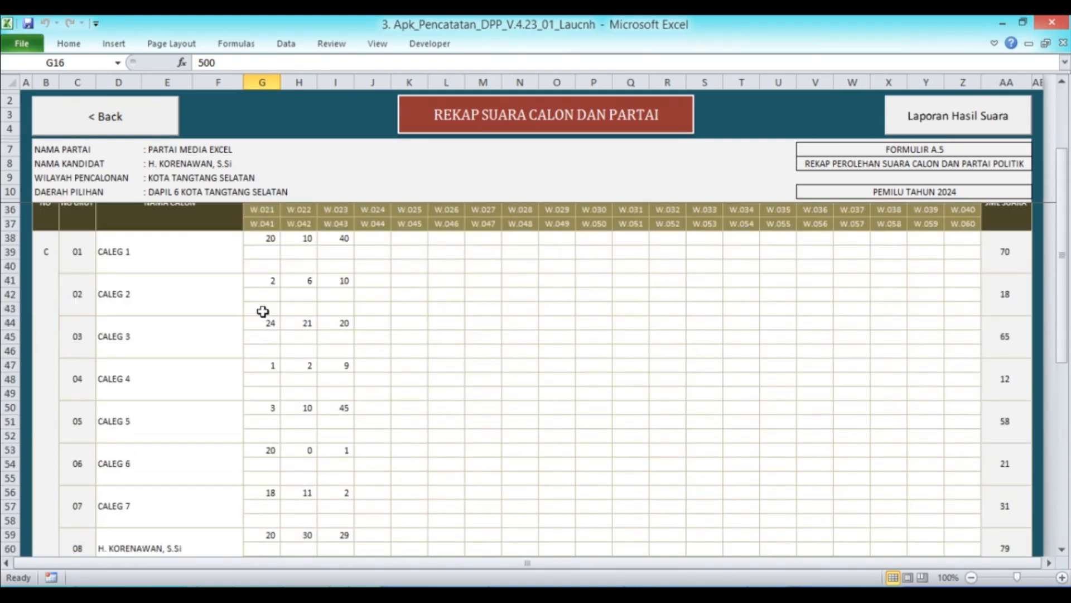
scroll(270, 302, down, 12)
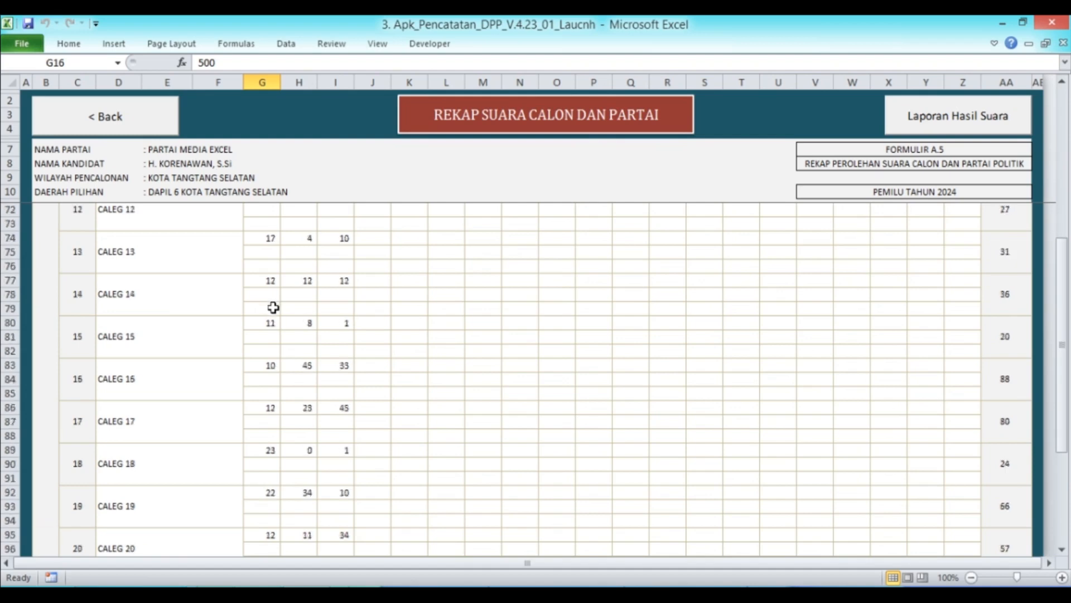
scroll(273, 307, up, 18)
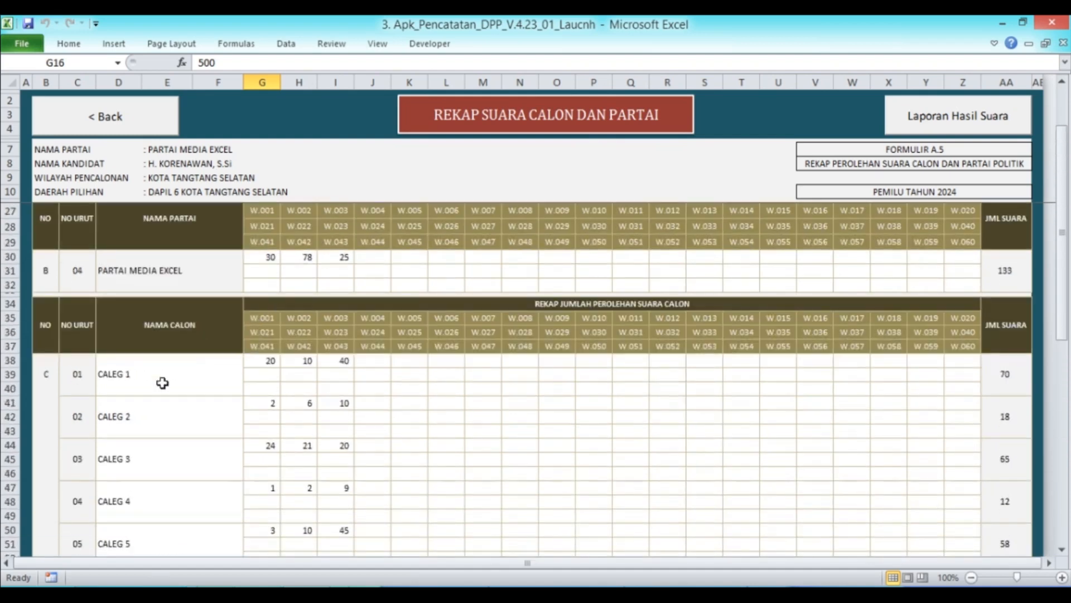
scroll(146, 368, down, 8)
scroll(148, 361, up, 8)
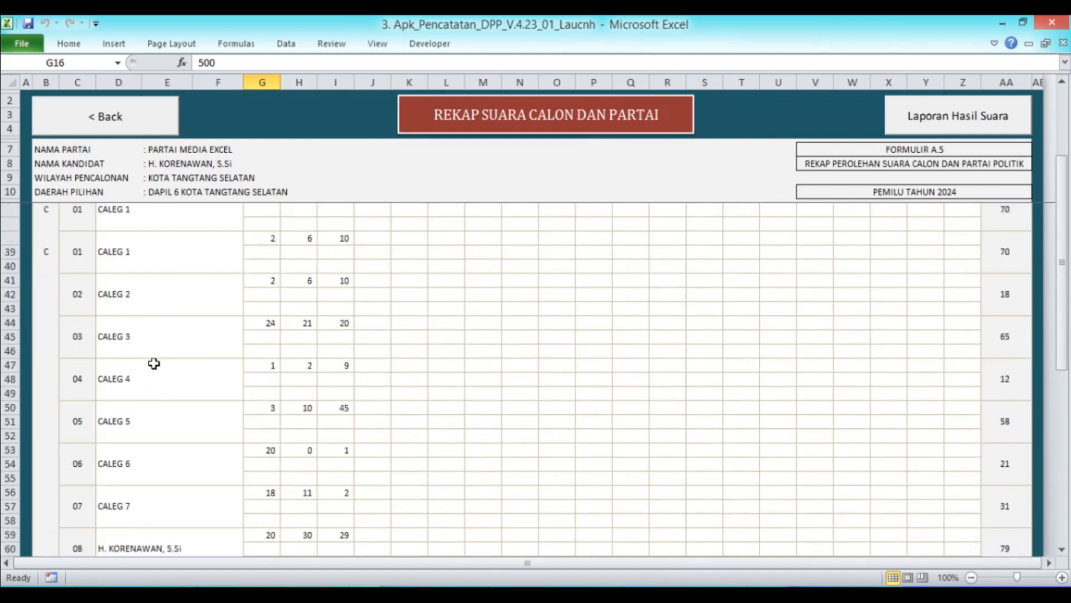
scroll(154, 364, up, 3)
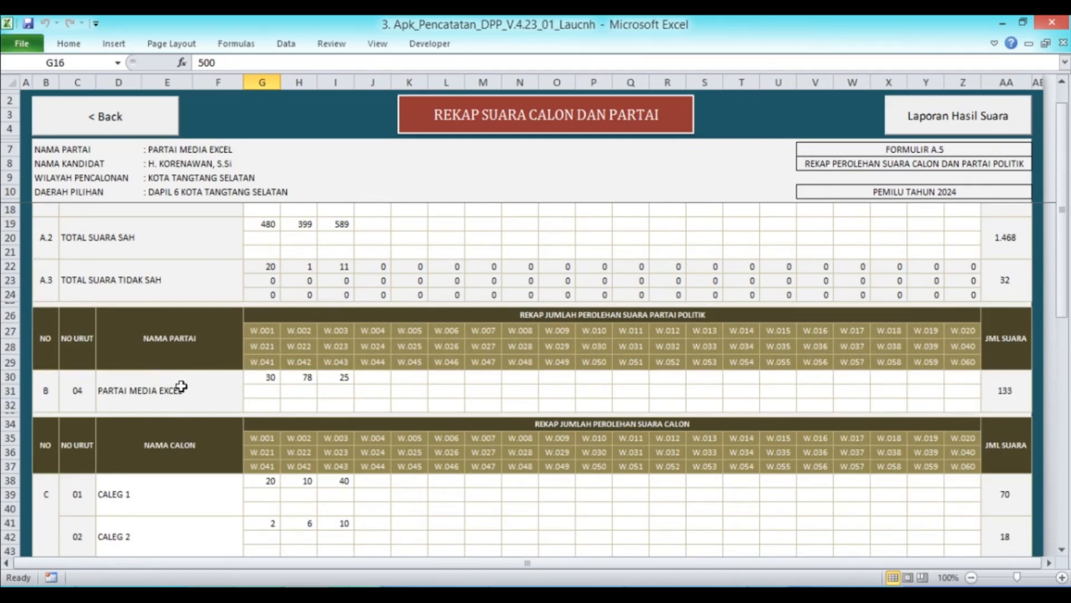
scroll(223, 388, up, 2)
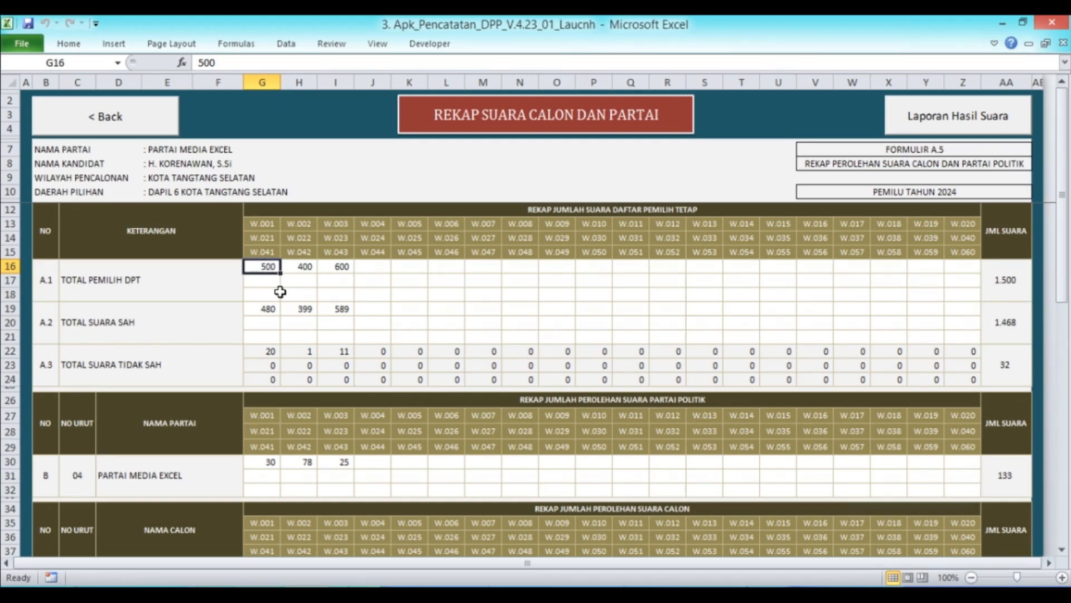
scroll(280, 292, down, 4)
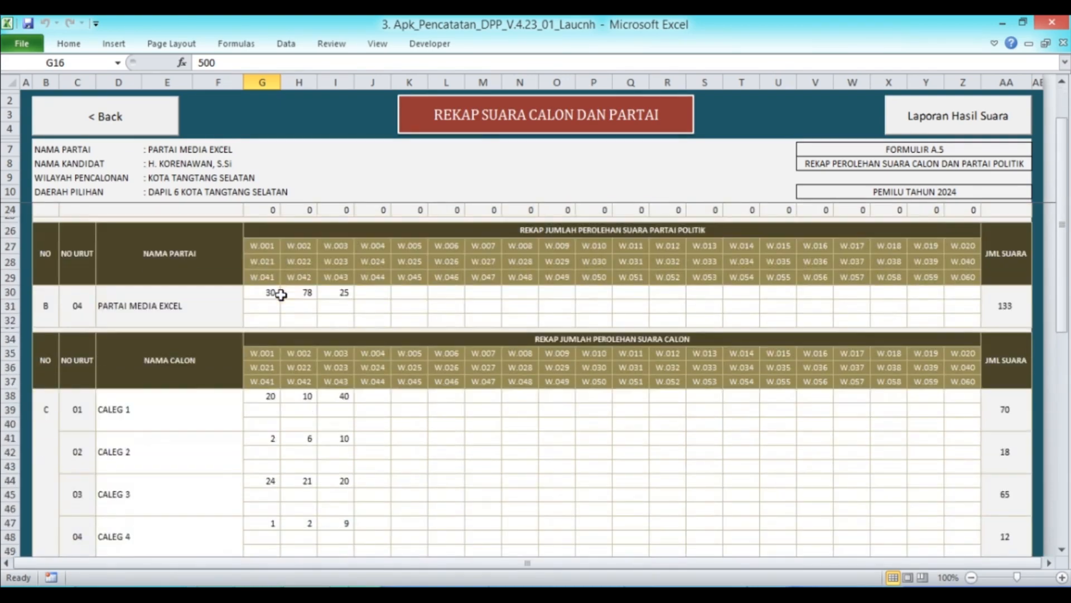
Examine the W.001 votes of the party and of CALEG 1 to 3, plus the total and percentage rows of the recap
click(273, 291)
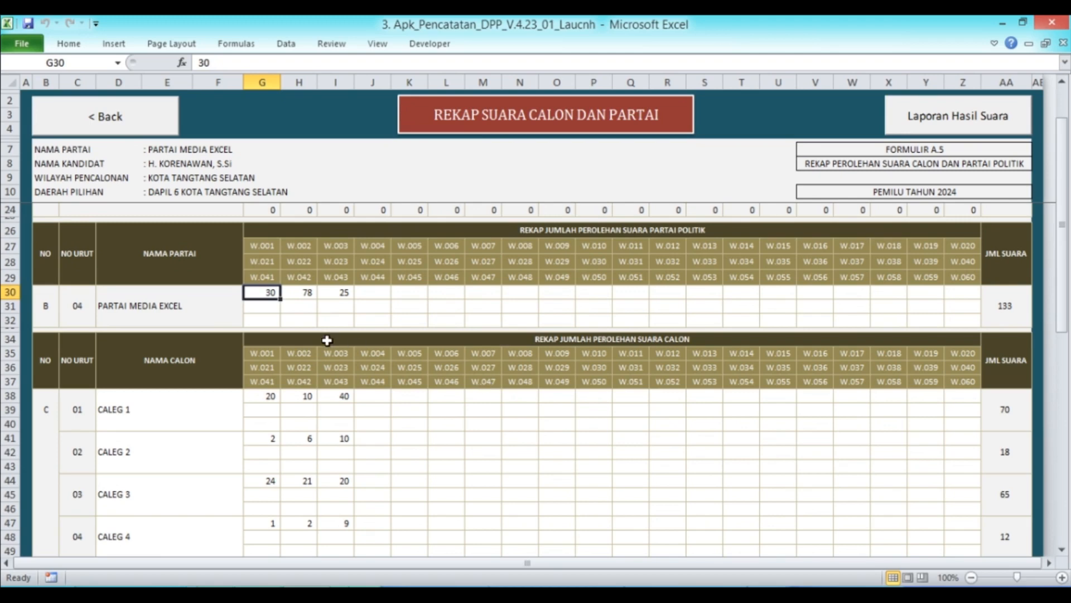
scroll(327, 340, down, 2)
click(260, 315)
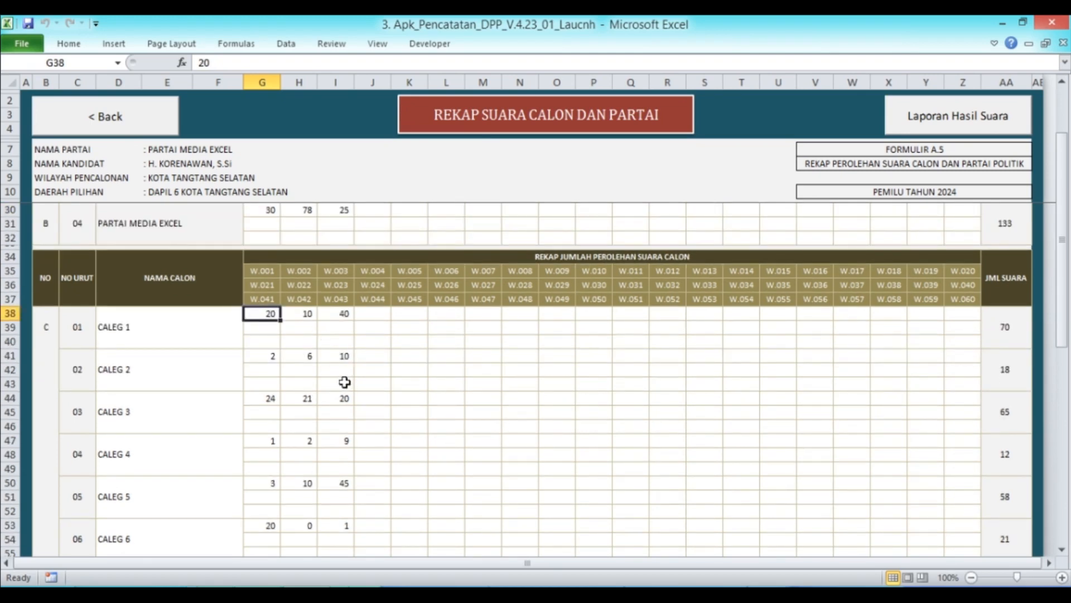
click(267, 357)
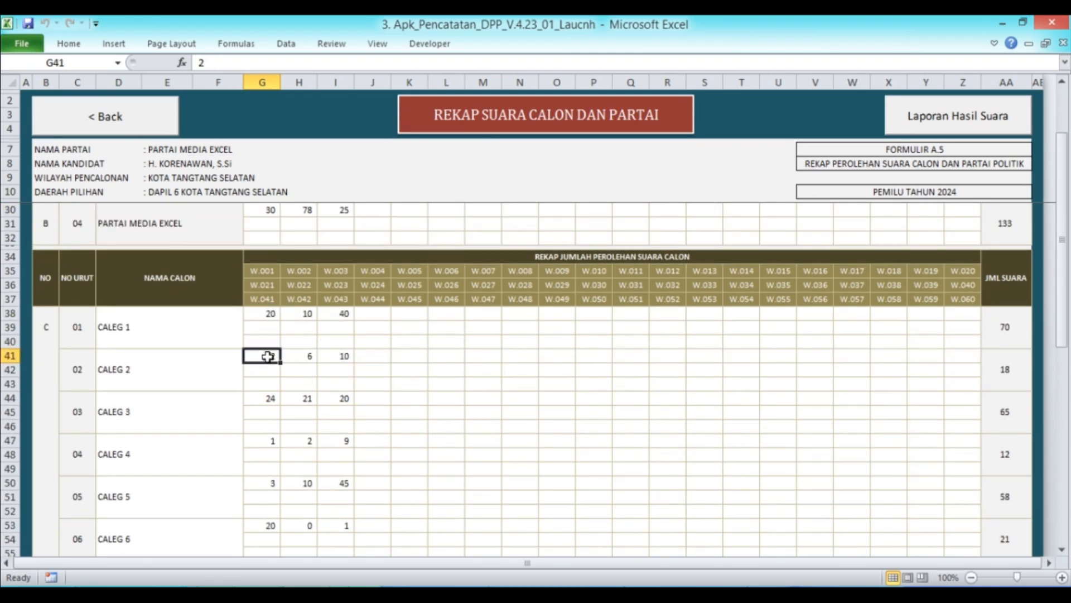
scroll(287, 383, down, 1)
click(273, 360)
scroll(272, 371, down, 15)
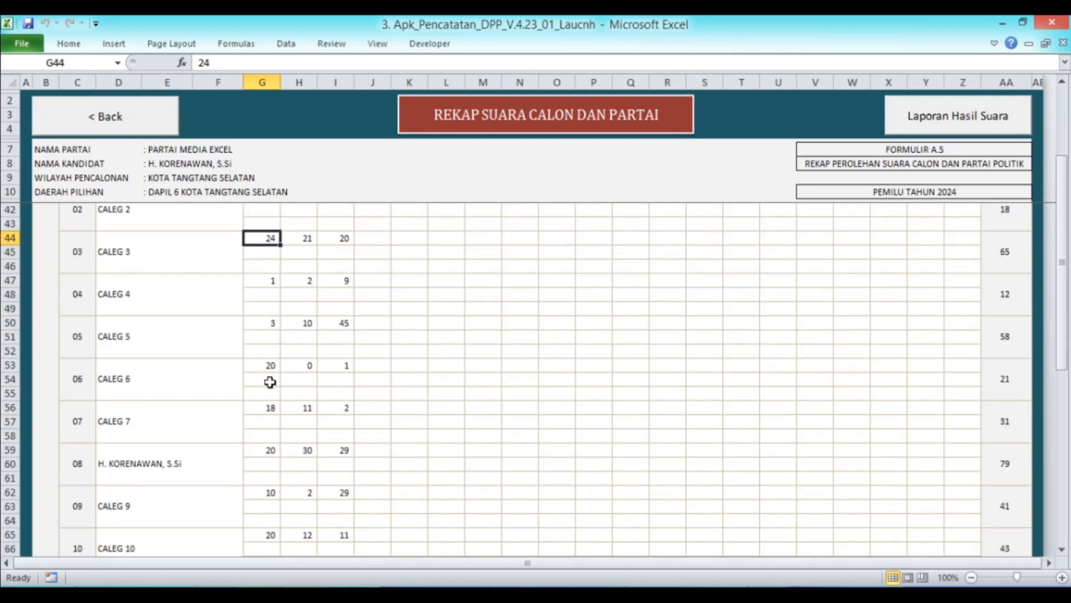
scroll(269, 385, down, 1)
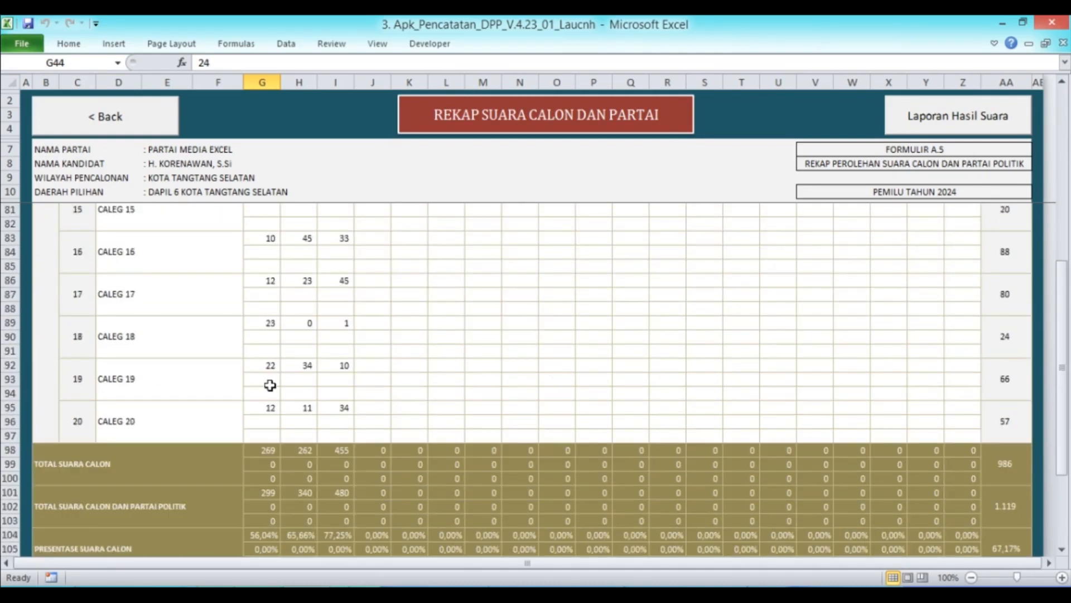
scroll(270, 386, down, 6)
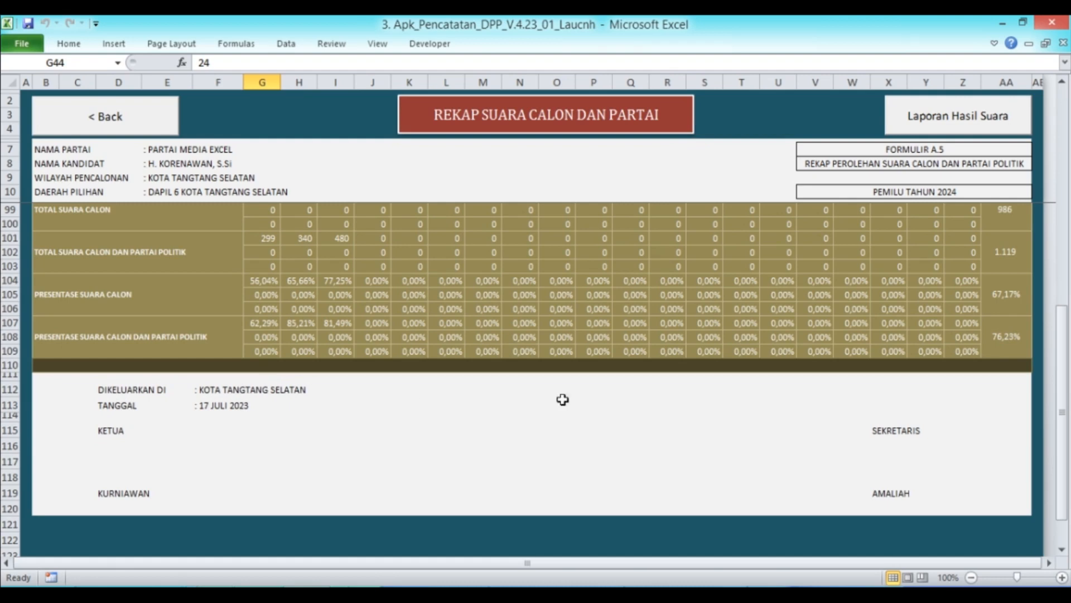
Open Laporan Hasil Suara, examine the party votes and candidate ranking, and return to Rekap Suara Calon dan Partai
click(1002, 129)
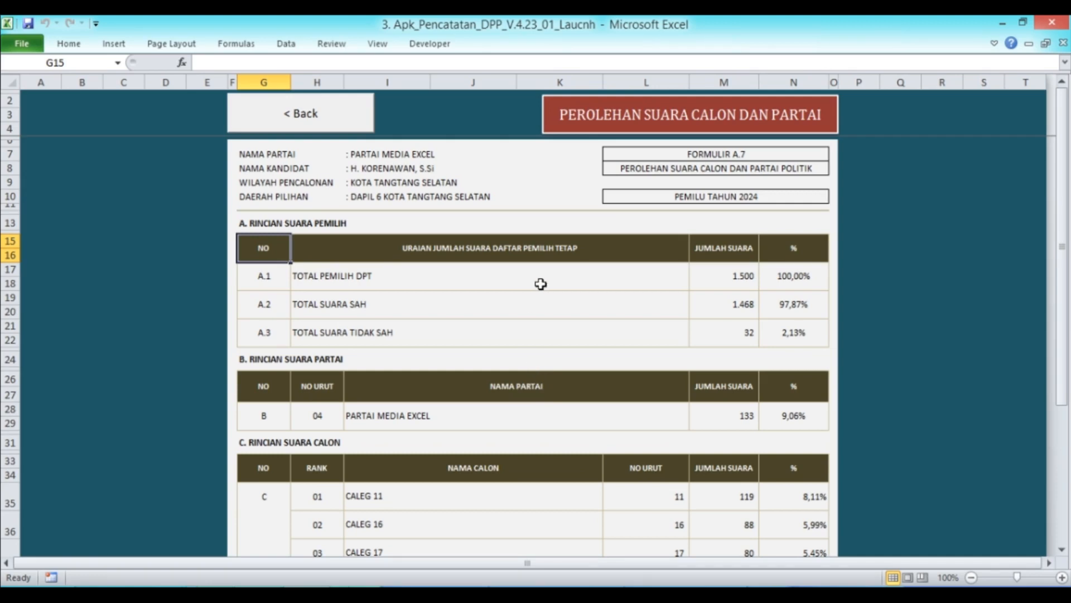
scroll(541, 284, down, 2)
scroll(542, 286, down, 1)
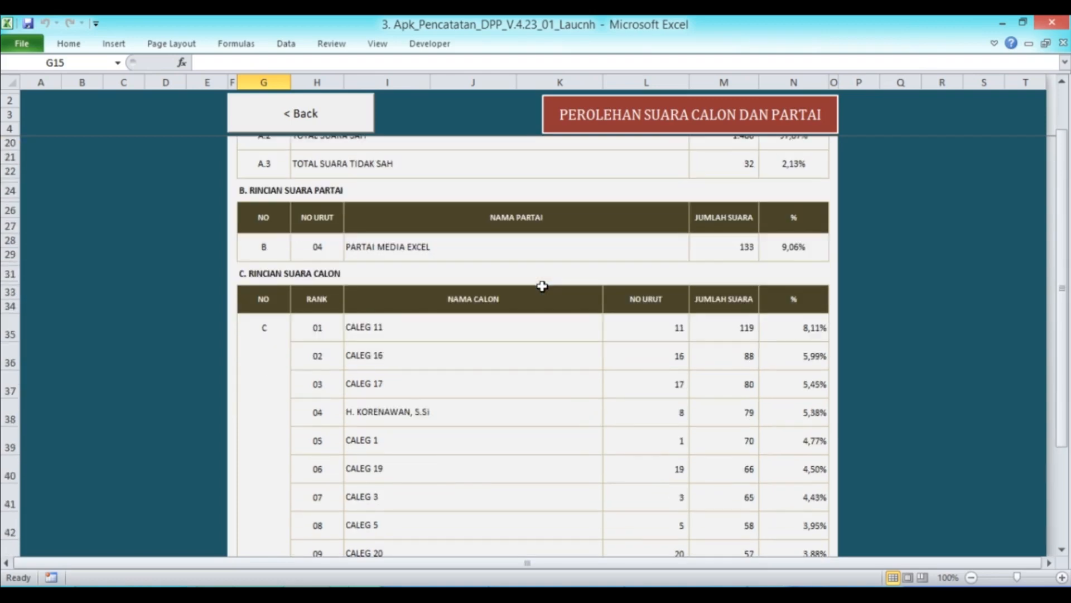
scroll(542, 286, down, 1)
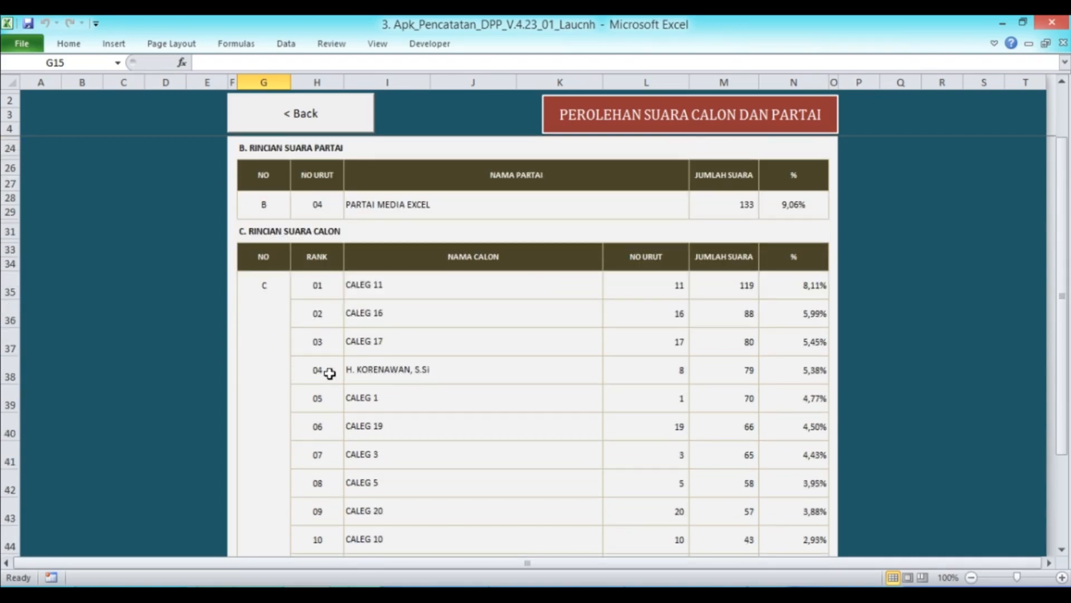
click(335, 119)
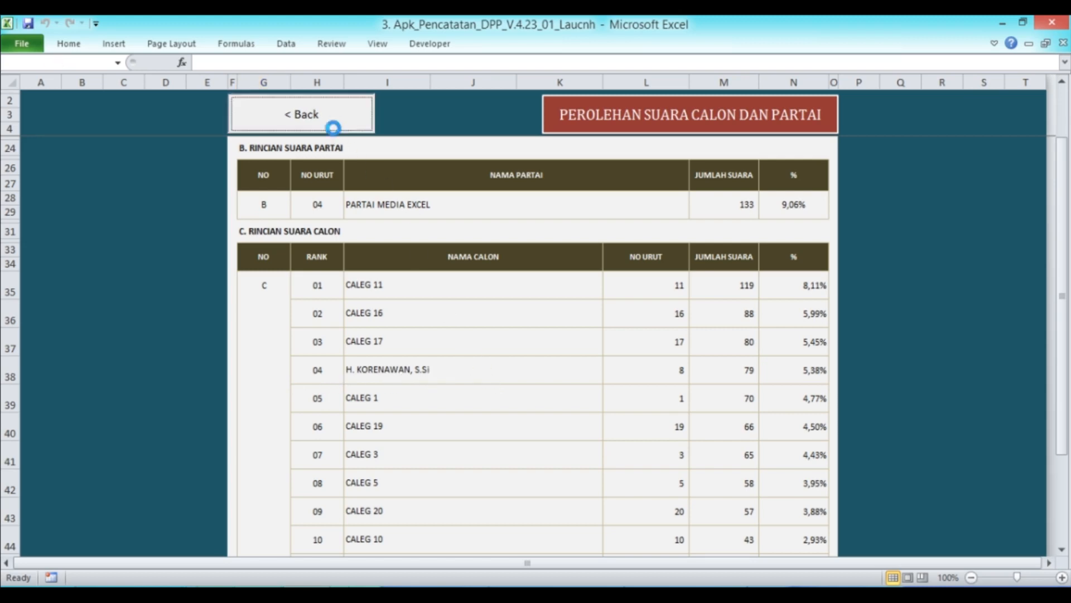
scroll(395, 353, up, 15)
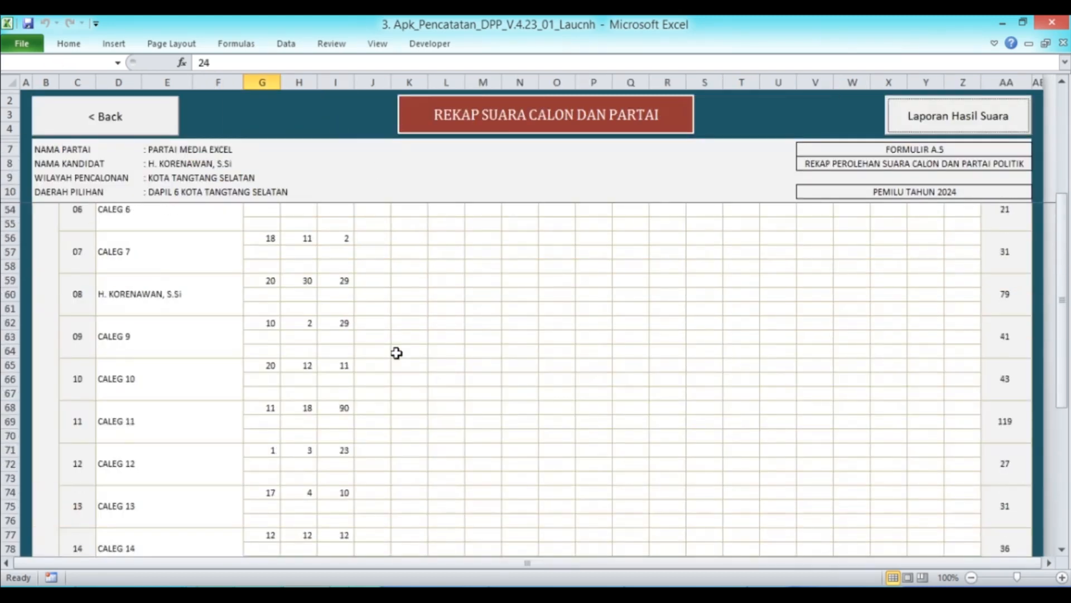
Set the W.003 votes of candidate number 08 to 100 in Rekap Suara Calon dan Partai
scroll(397, 352, up, 1)
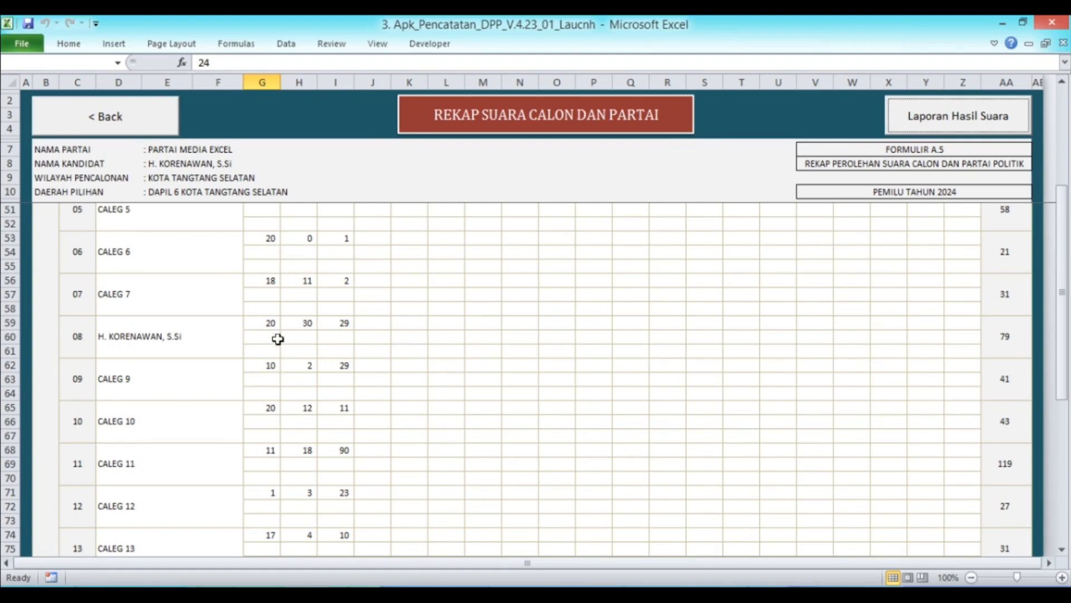
click(345, 326)
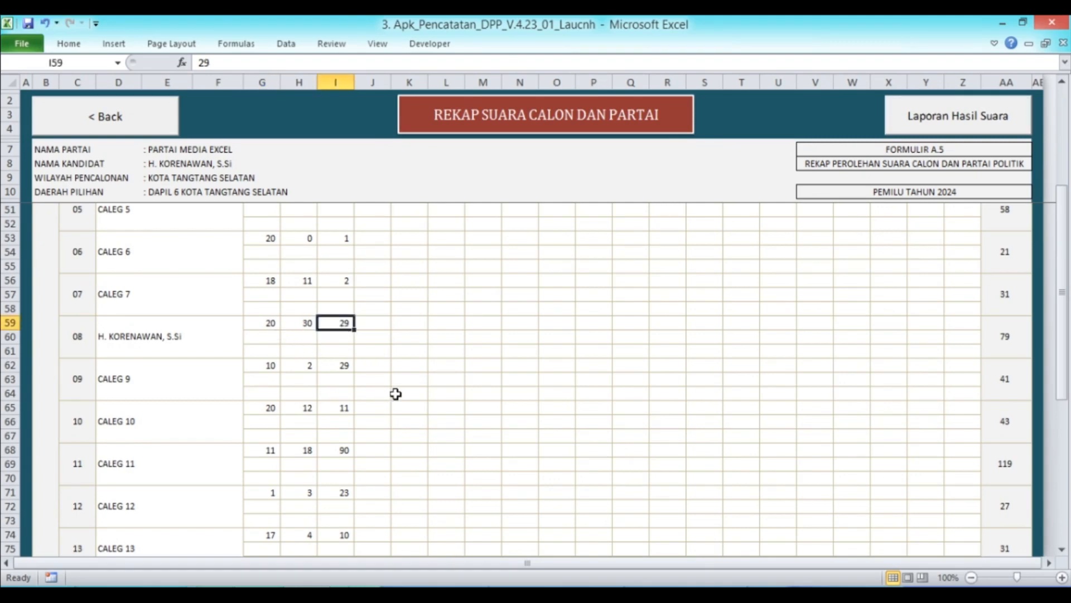
text(100)
key(Return)
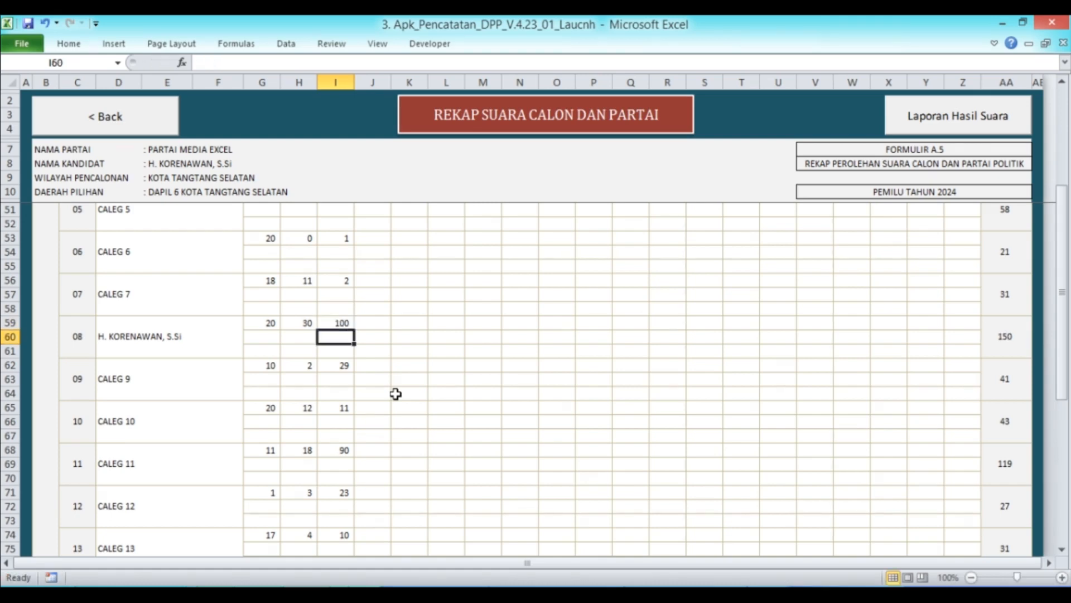
Open Laporan Hasil Suara, examine the voter details, party votes, candidate ranking and totals, and return to Rekap Suara Calon dan Partai
click(999, 114)
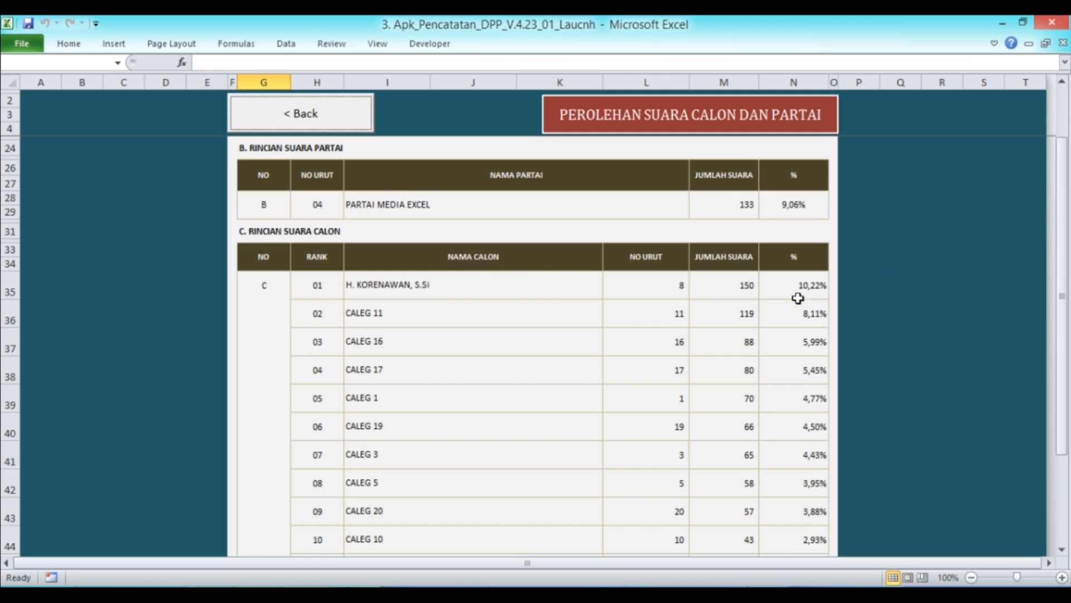
scroll(798, 297, down, 3)
scroll(798, 299, down, 5)
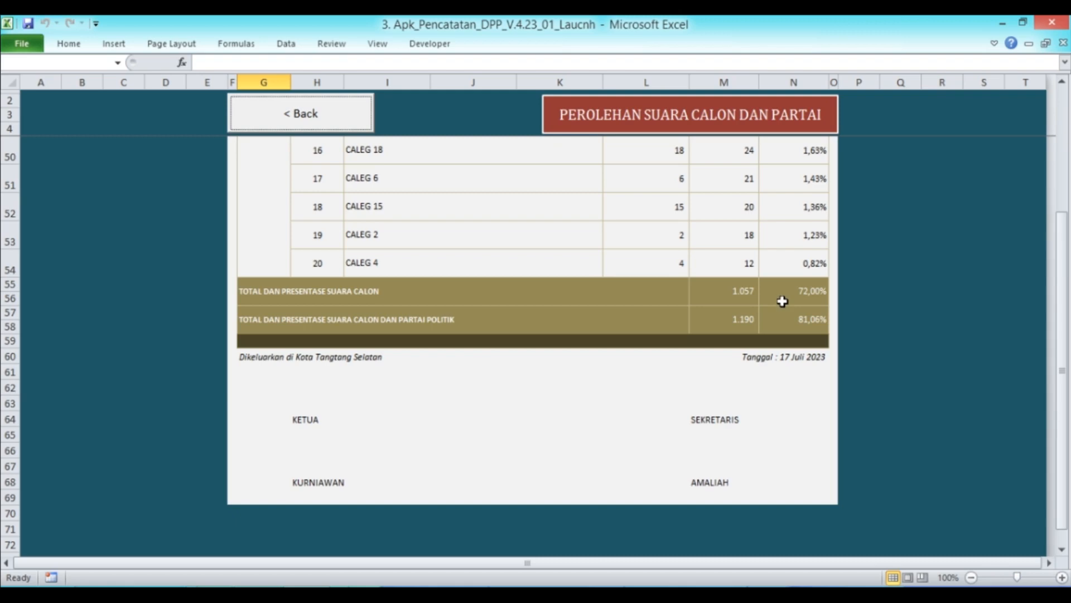
scroll(782, 302, up, 8)
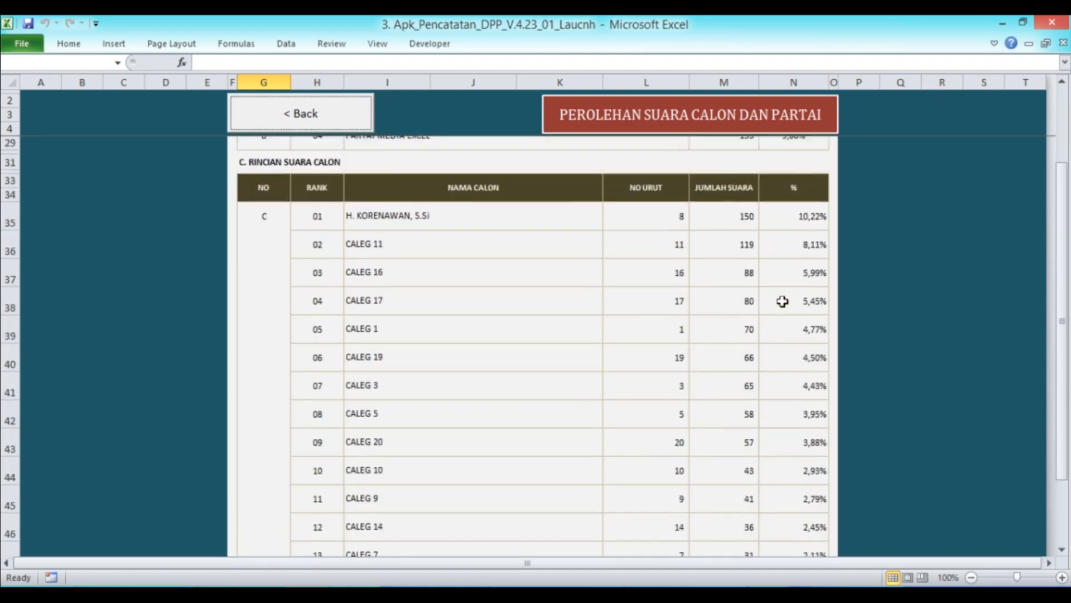
scroll(783, 301, up, 6)
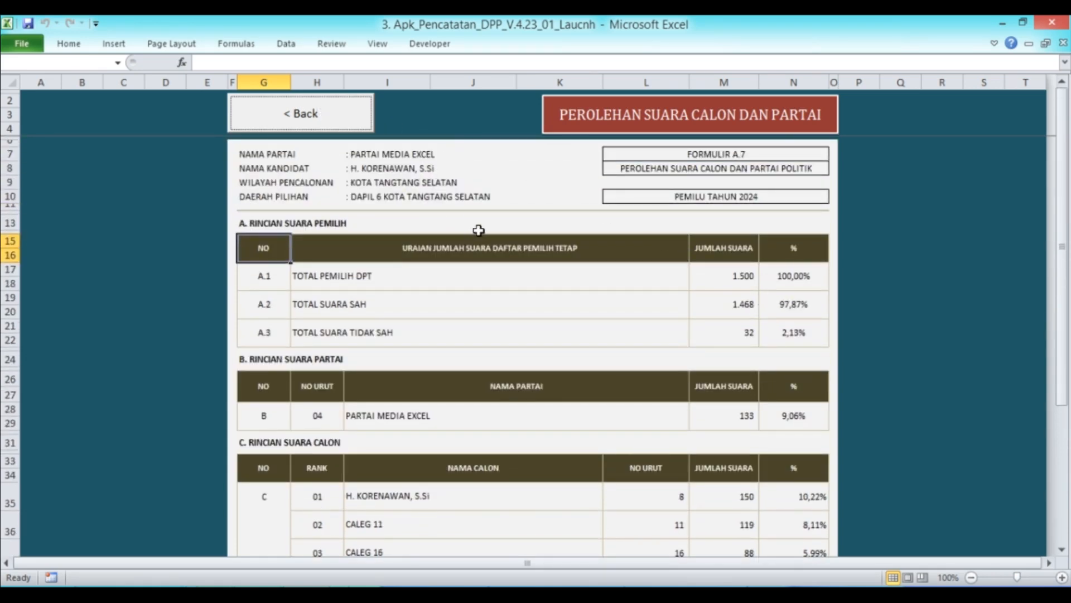
scroll(456, 242, down, 10)
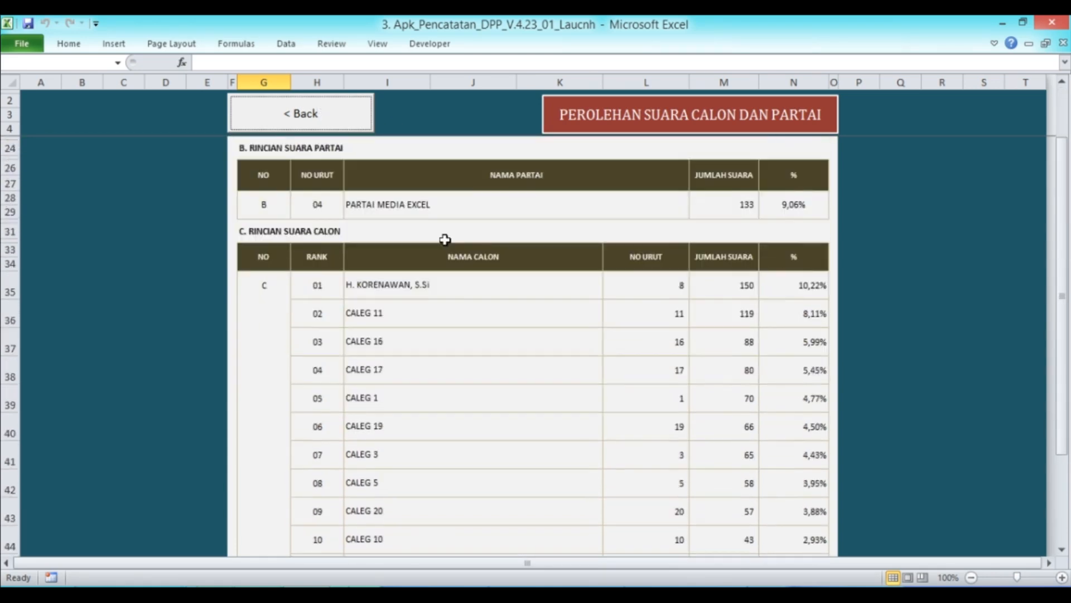
scroll(455, 242, down, 5)
scroll(454, 241, up, 12)
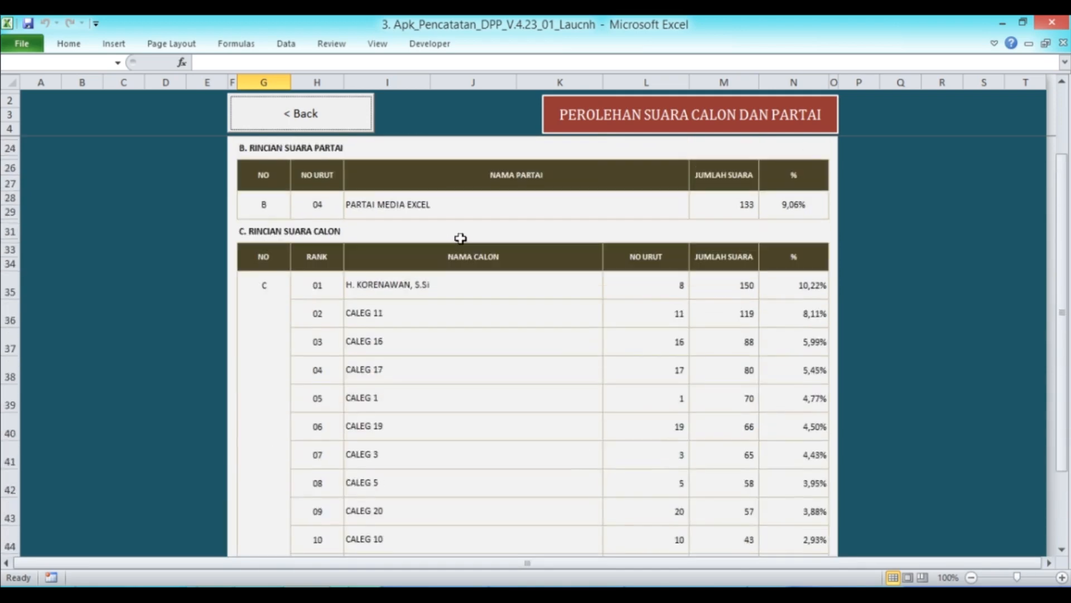
scroll(473, 237, up, 1)
click(322, 119)
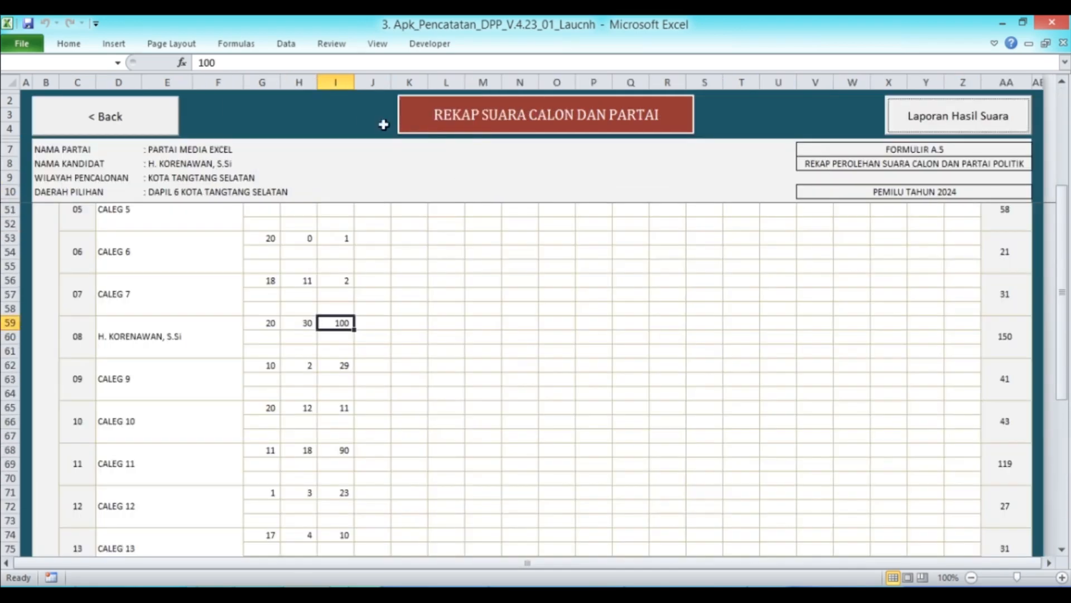
Return to the main menu, open Pernyataan Dukungan, and examine the voter's support statement letter
scroll(346, 236, up, 3)
scroll(346, 235, up, 4)
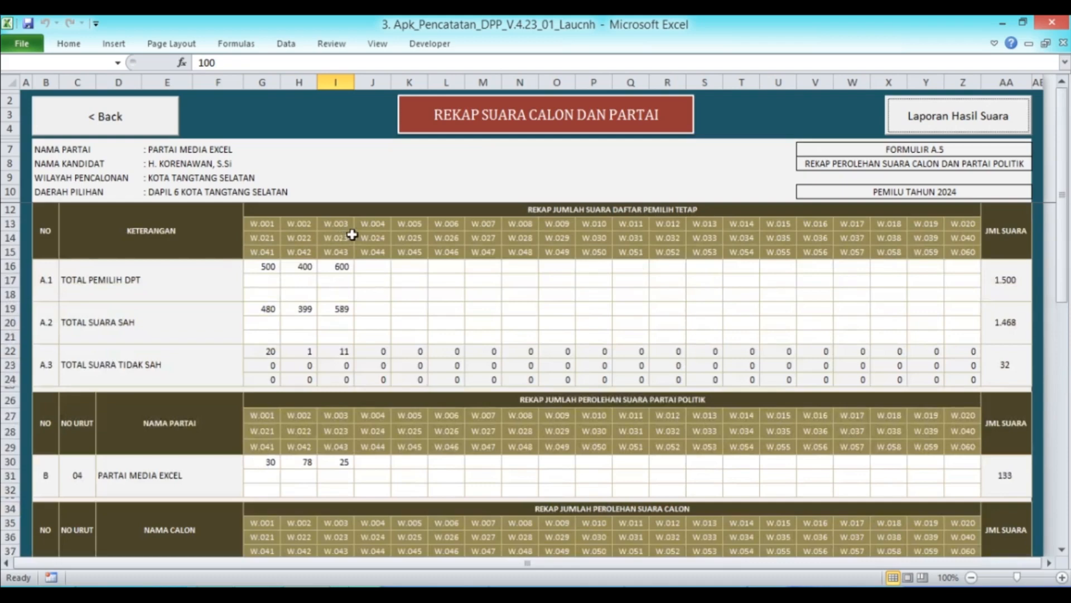
click(109, 117)
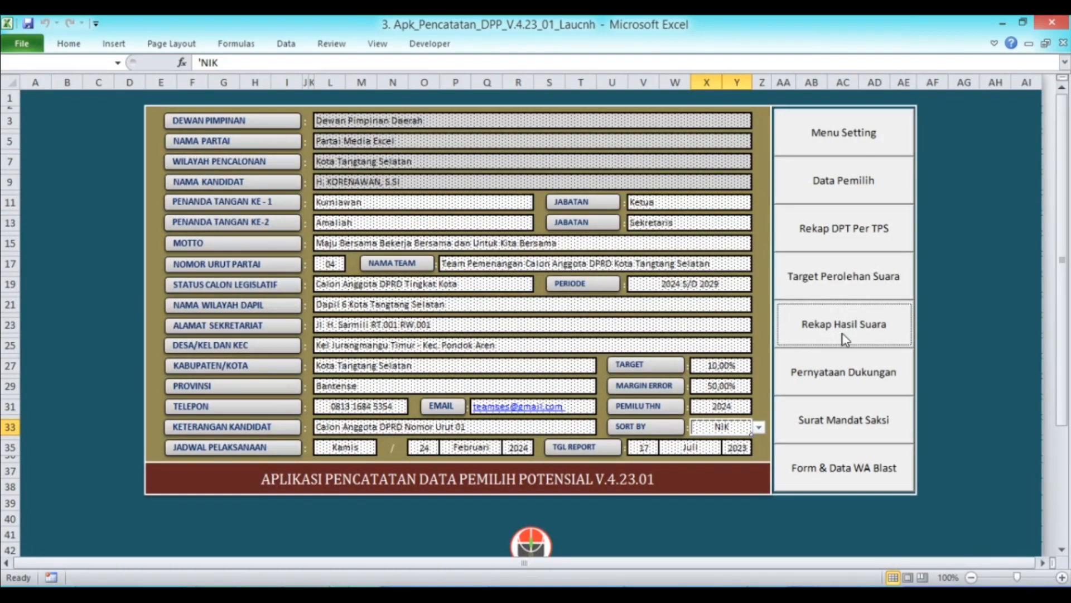
click(832, 375)
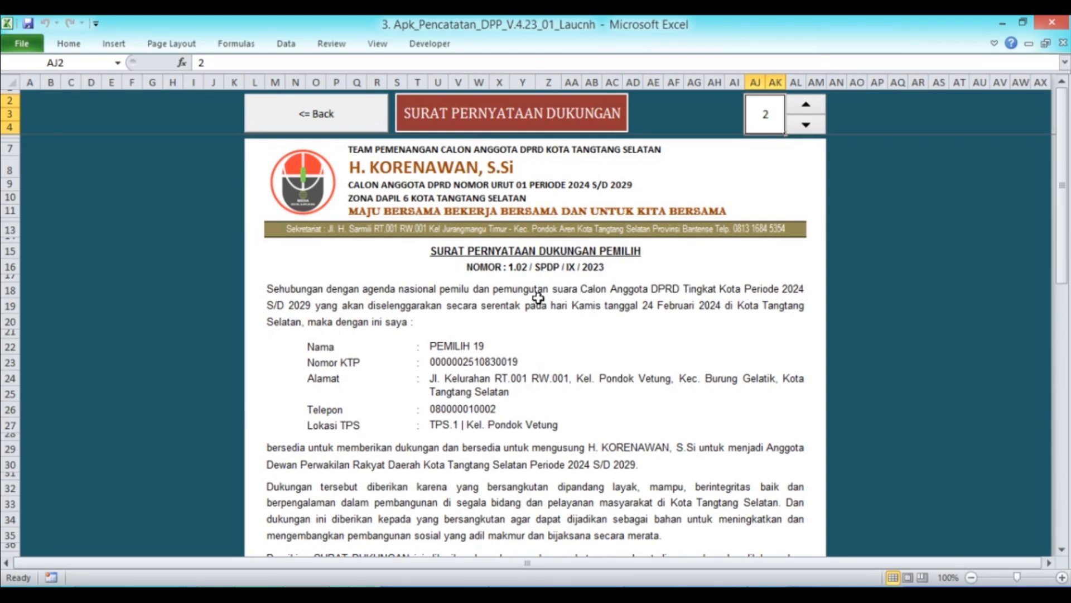
scroll(537, 297, down, 2)
scroll(487, 310, down, 2)
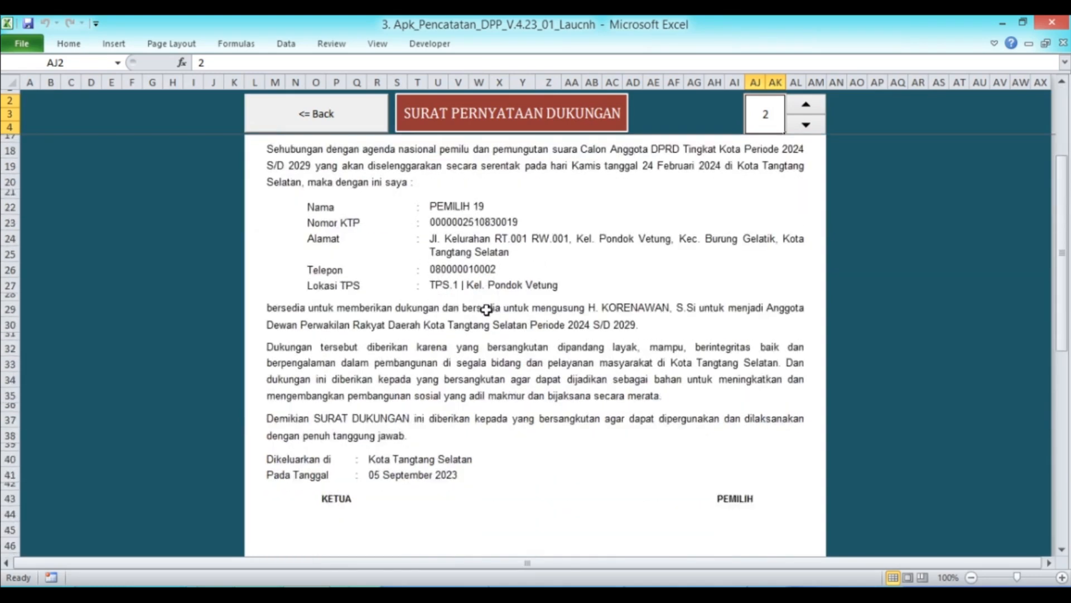
scroll(627, 292, up, 4)
Go back to support letter 1, and browse the letters one by one up to letter 5
click(804, 134)
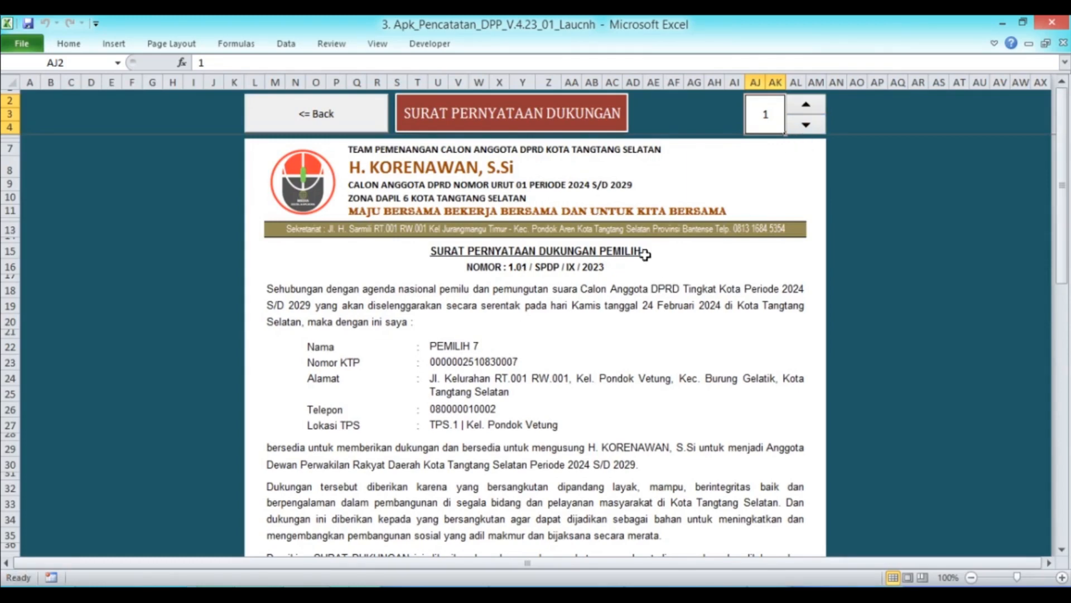
click(803, 106)
click(806, 106)
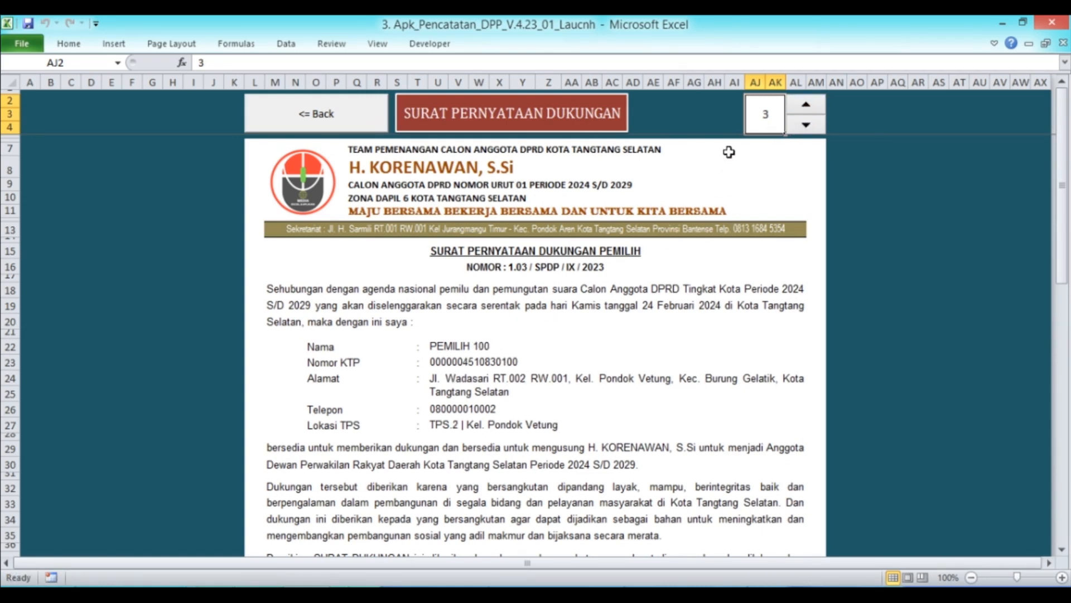
click(807, 106)
click(805, 105)
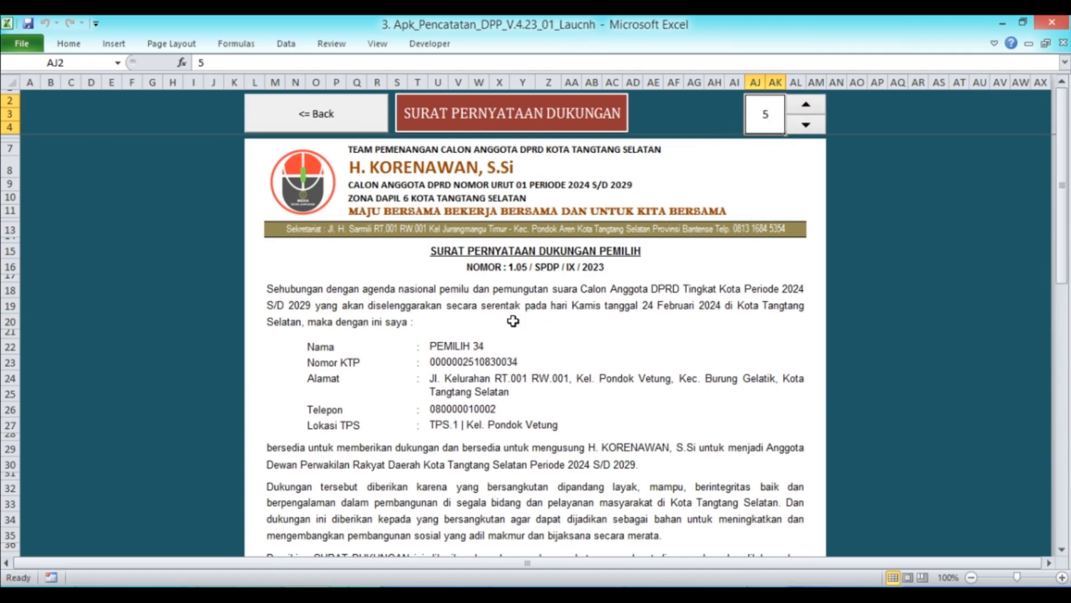
Examine letter 5's voter details, signatures, suggestion lines and cut-off receipt, and return to the main menu
scroll(513, 322, down, 4)
scroll(513, 322, down, 3)
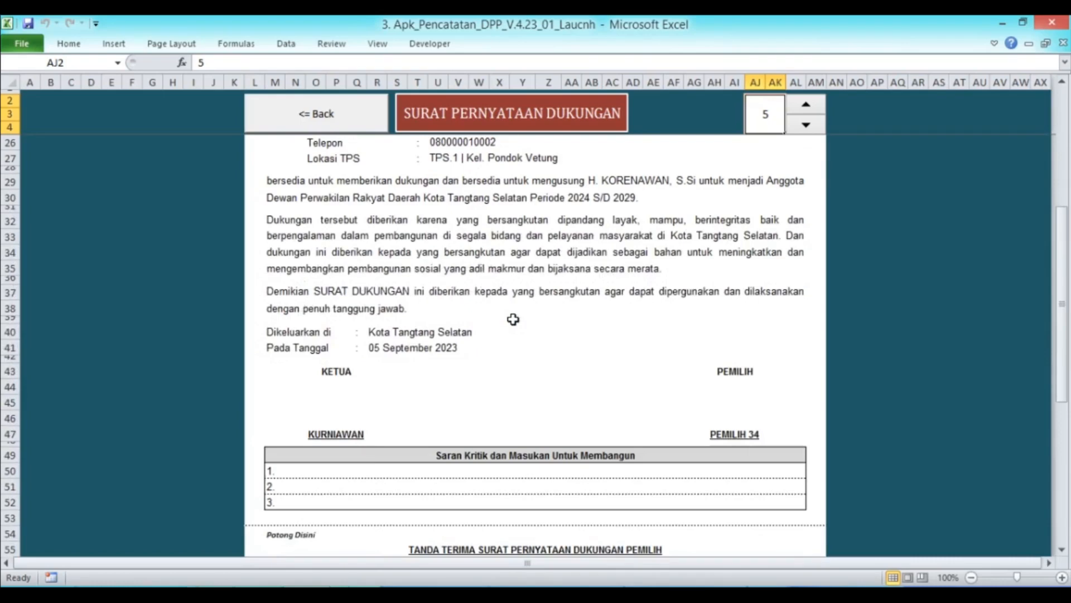
scroll(513, 319, down, 3)
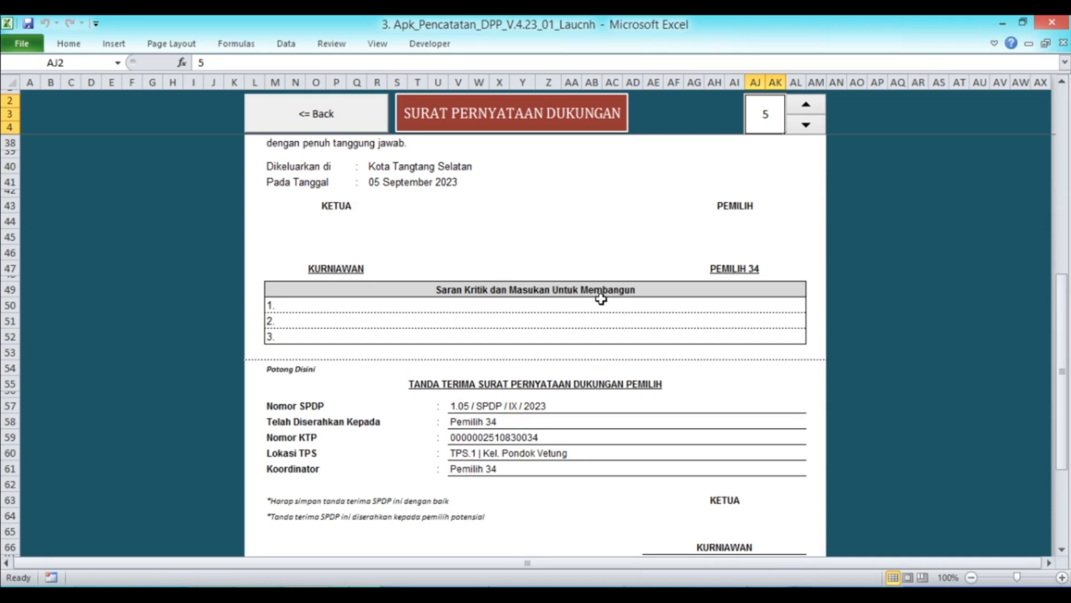
scroll(601, 297, down, 1)
scroll(485, 268, down, 1)
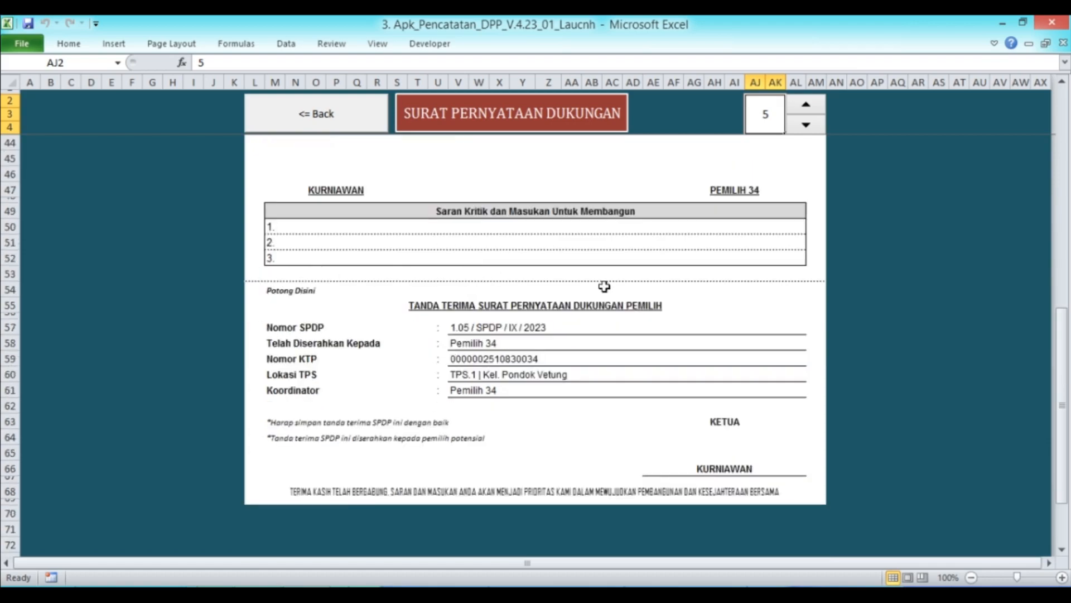
scroll(474, 279, up, 5)
scroll(539, 324, up, 6)
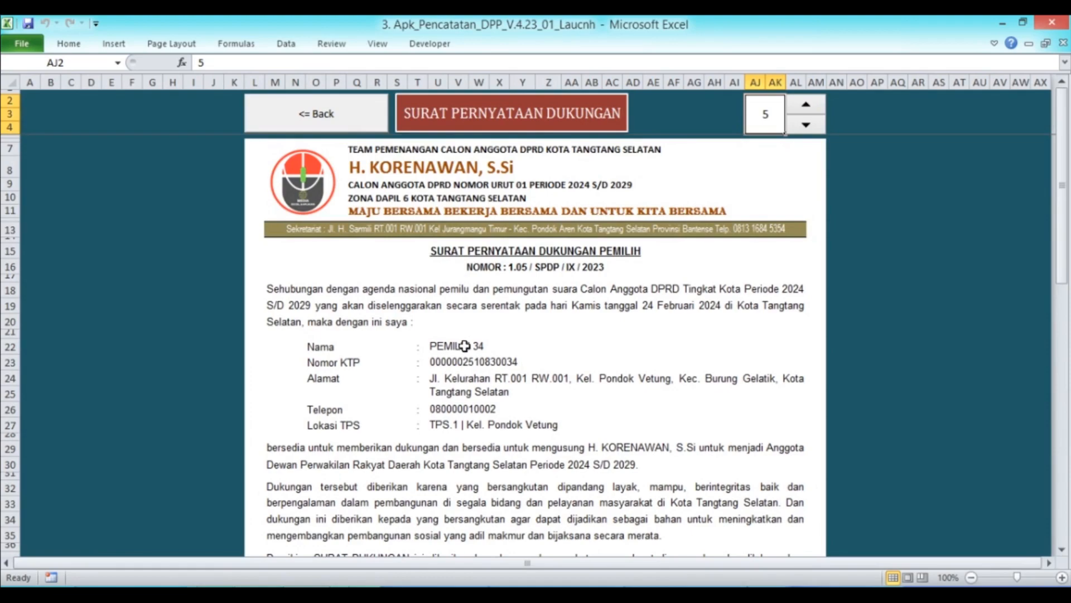
scroll(464, 345, down, 12)
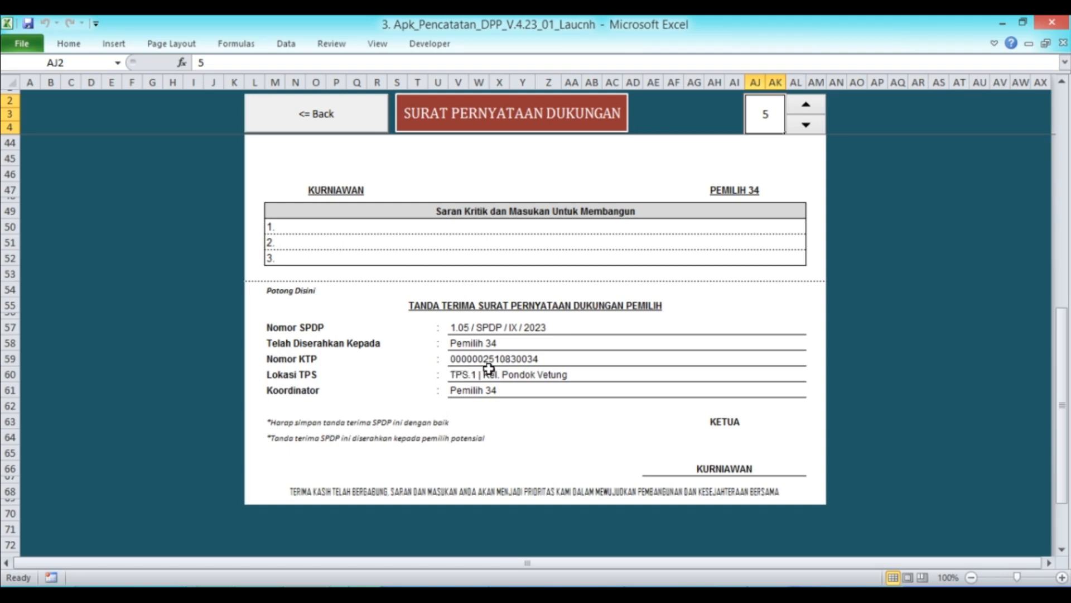
scroll(539, 360, up, 6)
scroll(541, 361, up, 6)
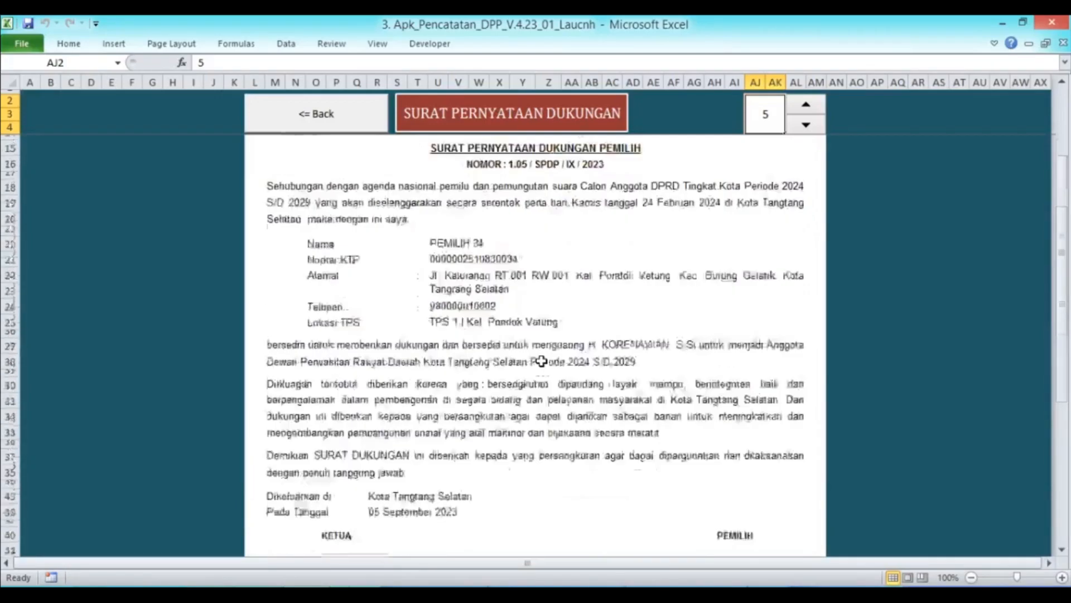
click(335, 120)
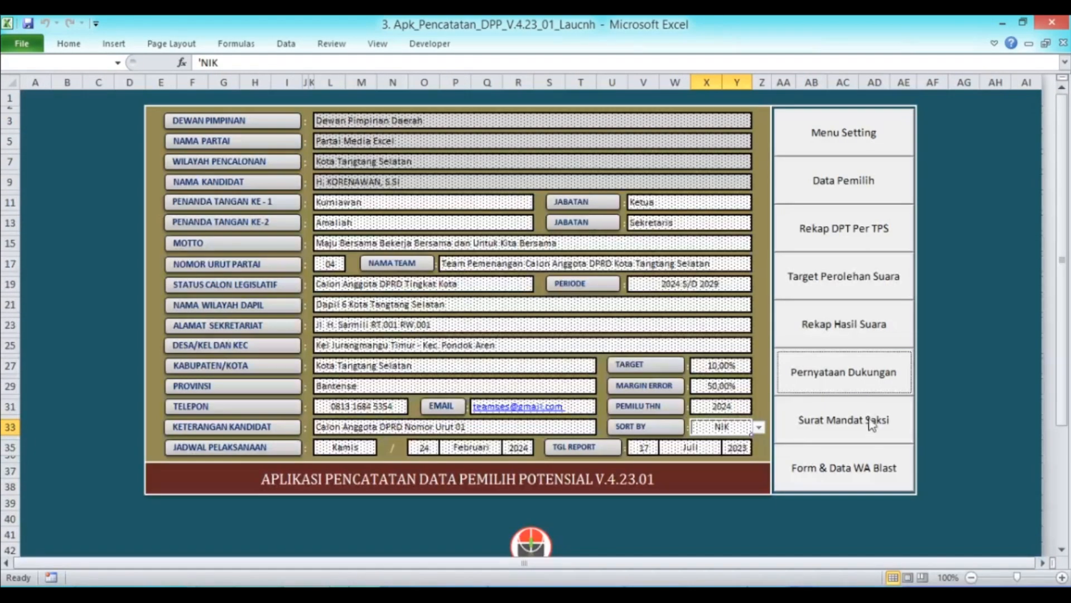
Open Surat Mandat Saksi, examine the witness mandate's details, signatures and Tanda Terima section, and return to the main menu
click(828, 426)
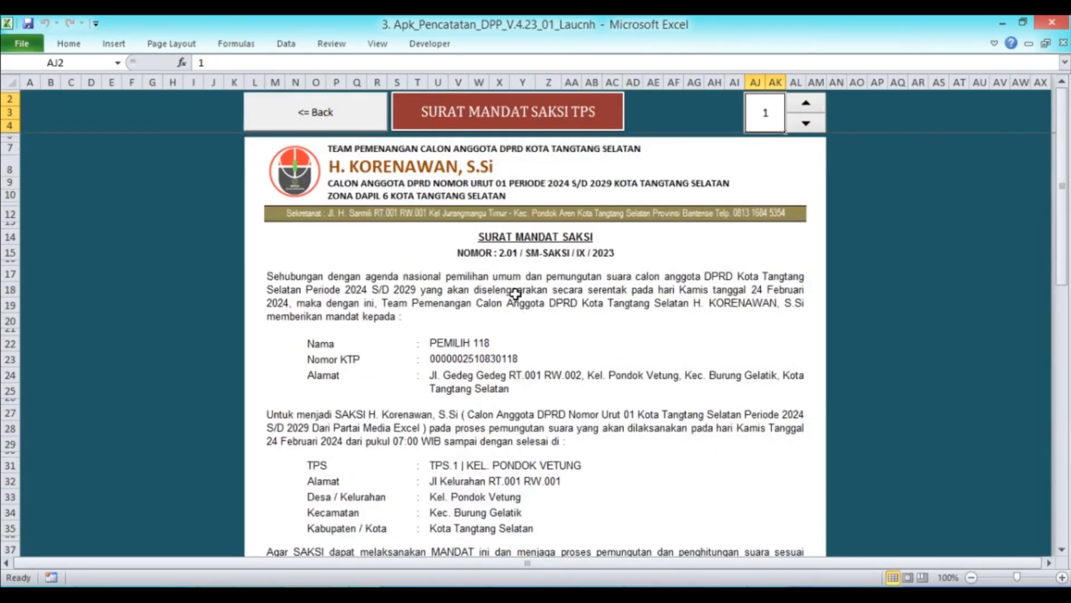
scroll(513, 291, down, 2)
scroll(525, 291, up, 2)
scroll(547, 279, down, 6)
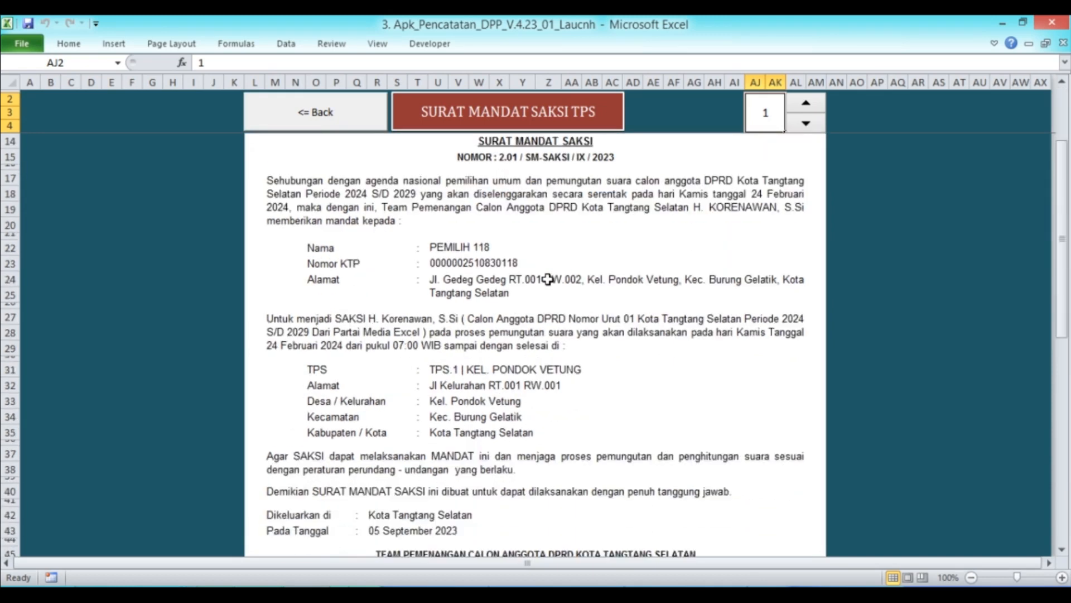
scroll(549, 278, down, 2)
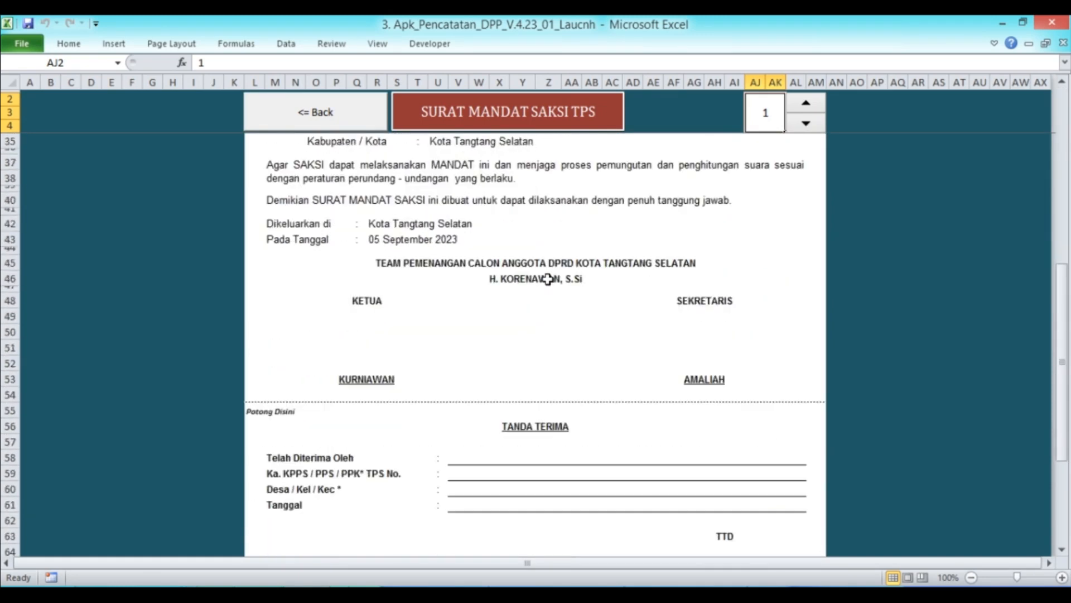
scroll(519, 363, down, 3)
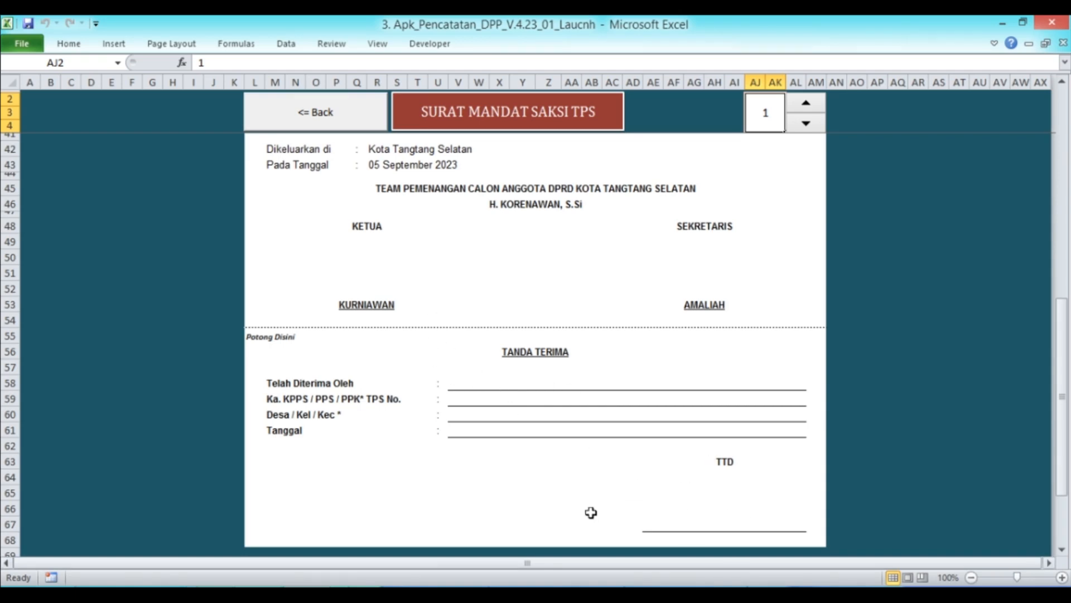
scroll(519, 376, up, 2)
scroll(519, 377, up, 10)
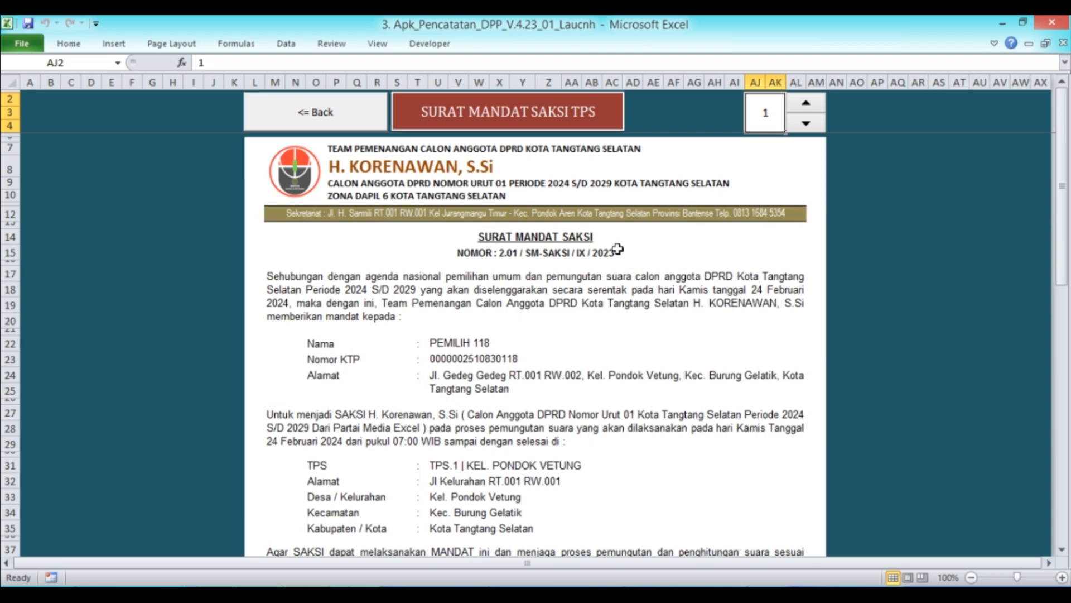
click(336, 104)
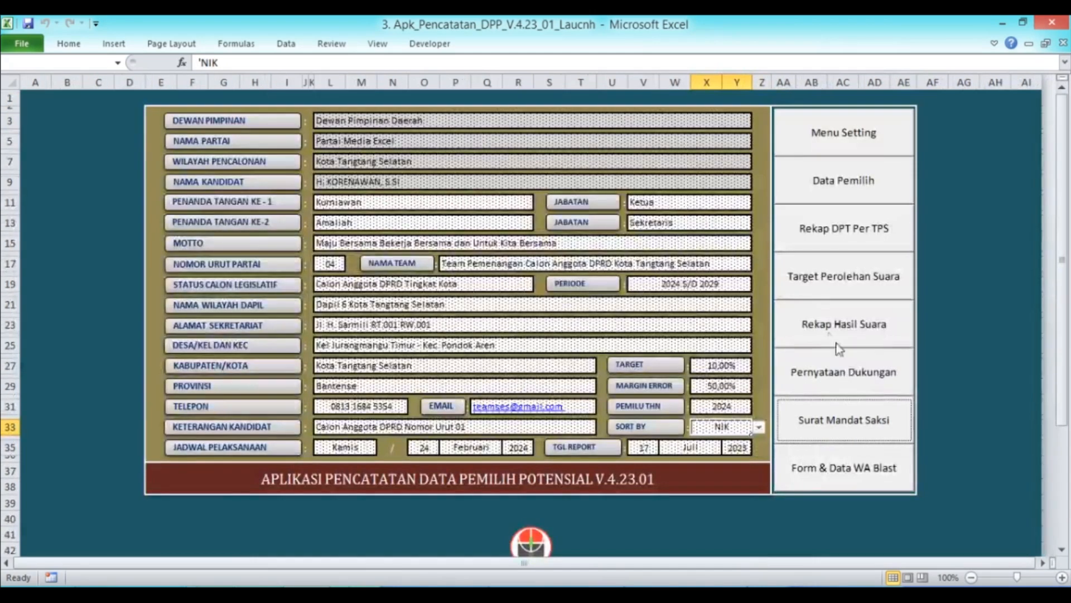
Open Data Whatsapp Blast from Form & Data WA Blast and examine the list of voters and contacts
click(846, 468)
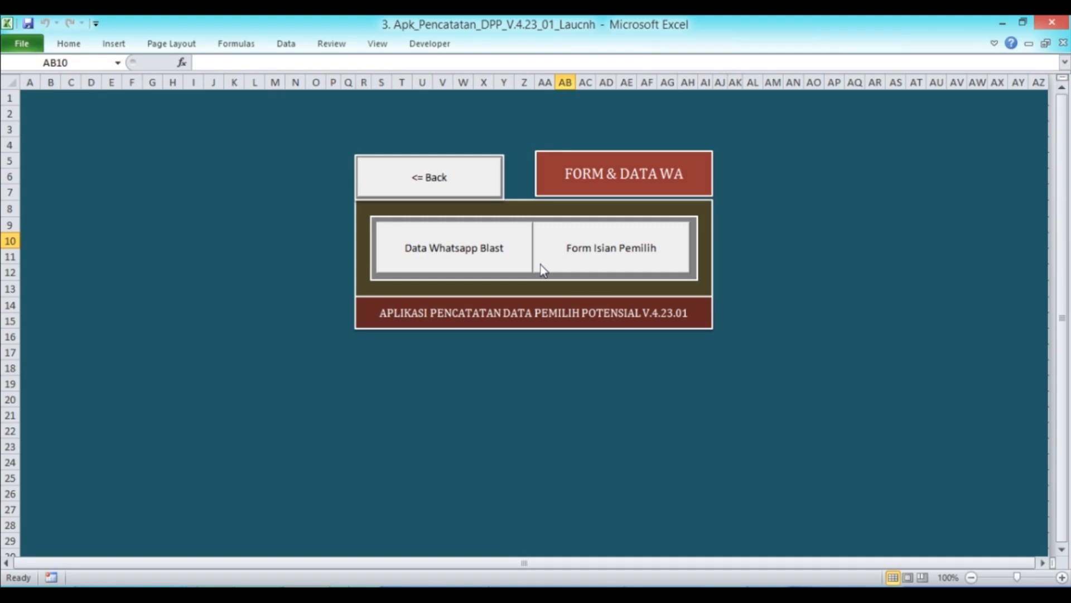
click(500, 259)
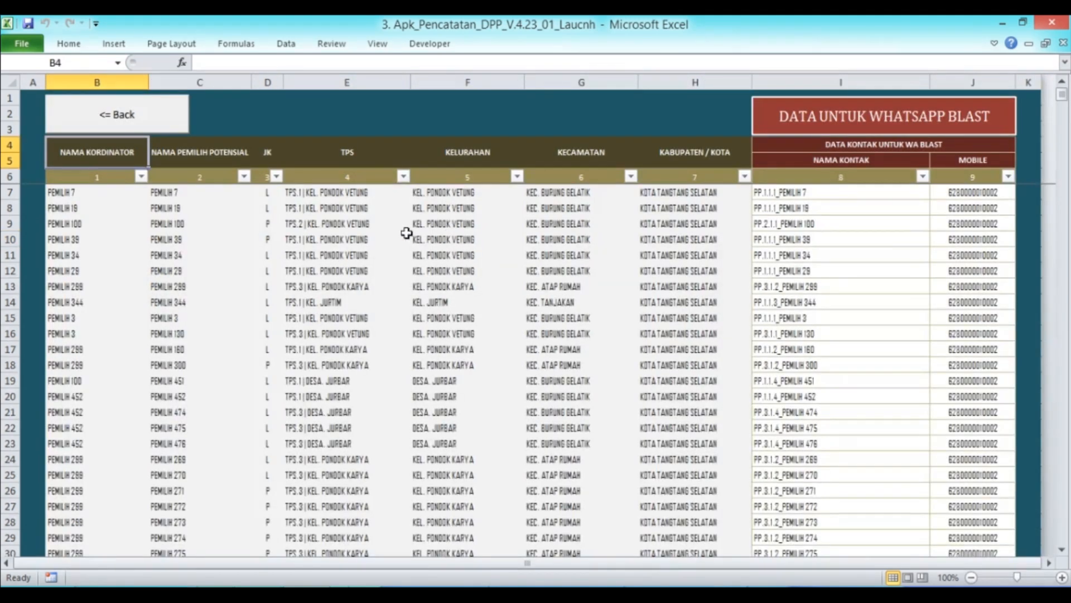
scroll(556, 260, down, 5)
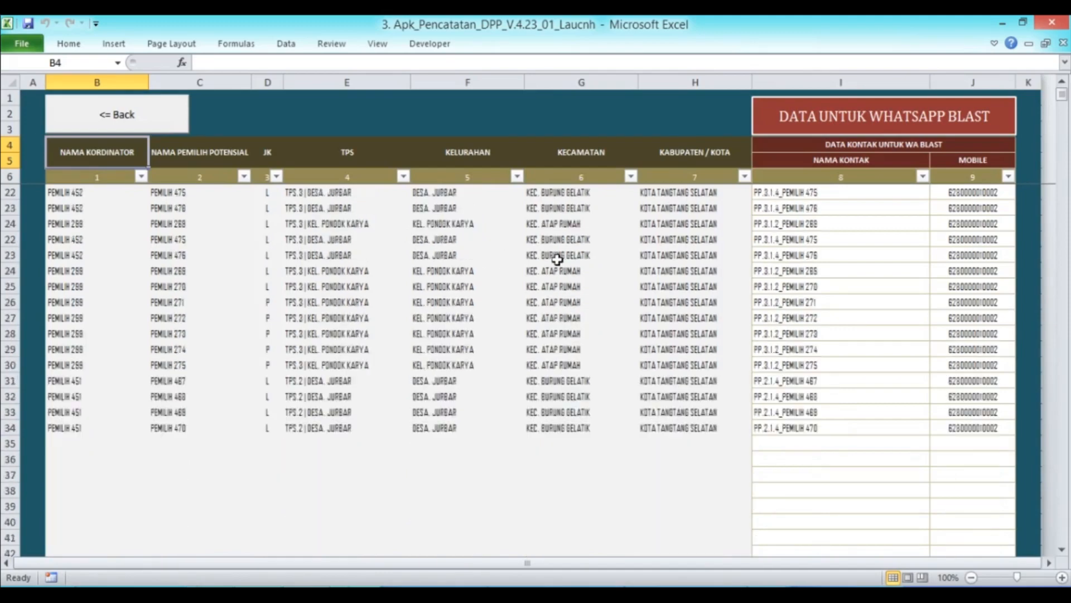
scroll(557, 259, up, 5)
Select all filled contact name and mobile cells for the WA blast, I7:J34
click(781, 195)
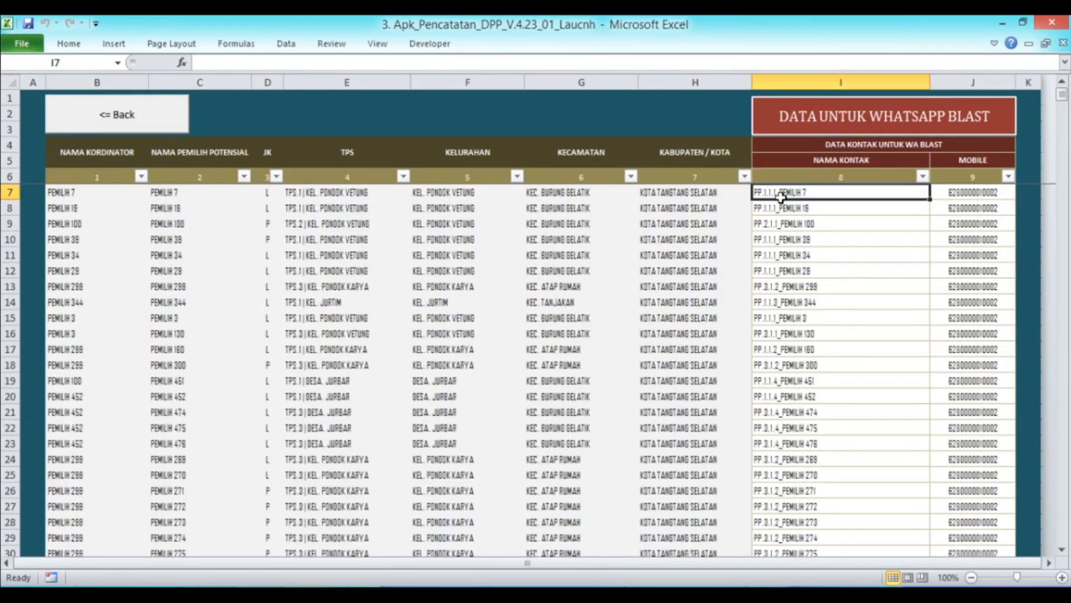
drag(782, 195, 957, 447)
scroll(821, 318, up, 4)
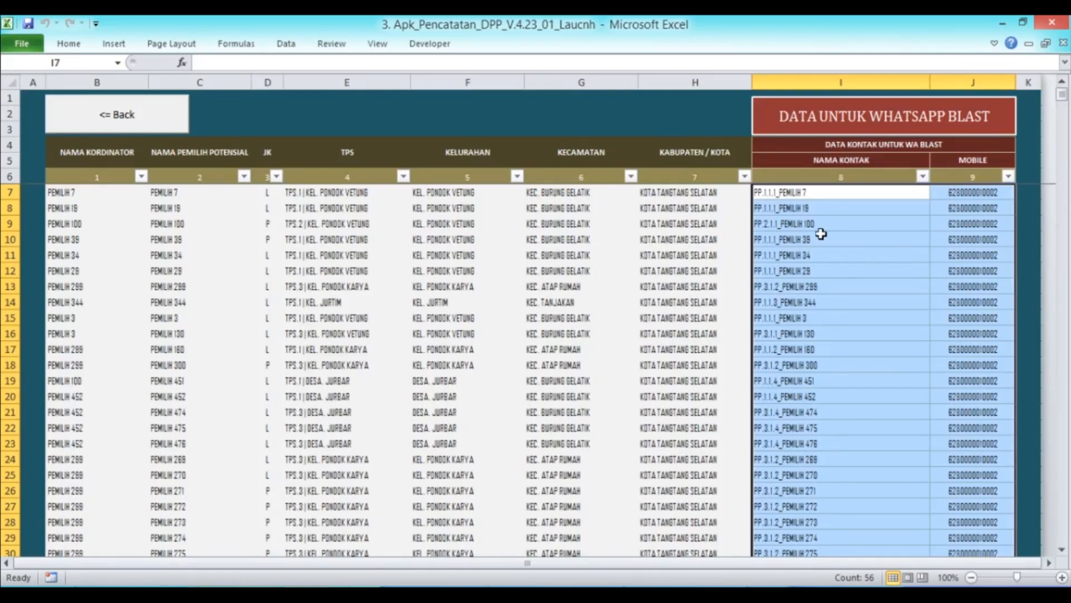
Examine the coded contact names in the WhatsApp Blast list's NAMA KONTAK column, and return to the Form & Data WA menu
click(790, 192)
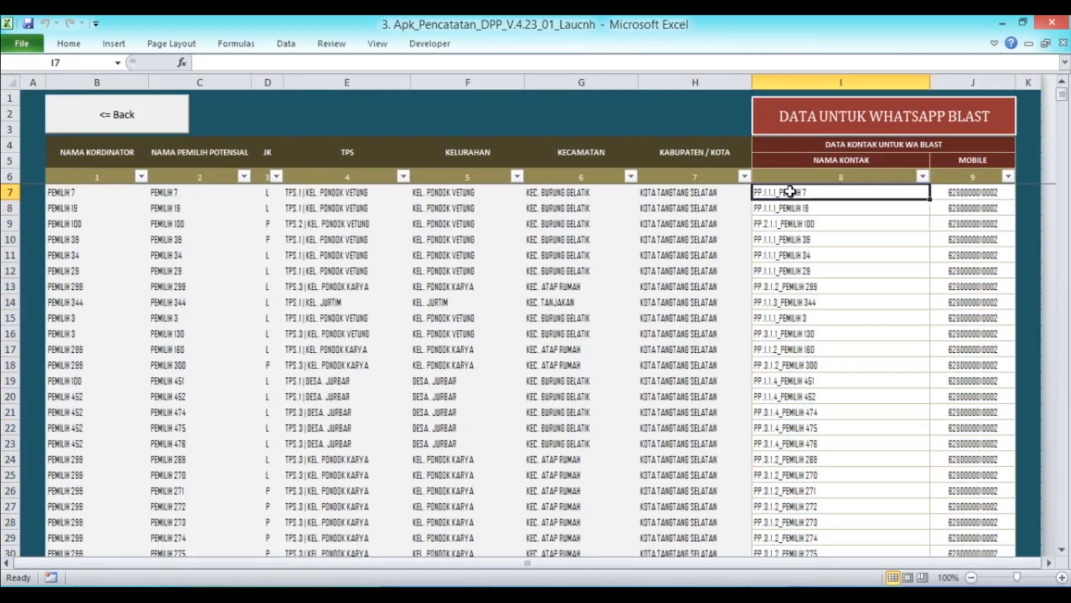
click(775, 212)
click(774, 228)
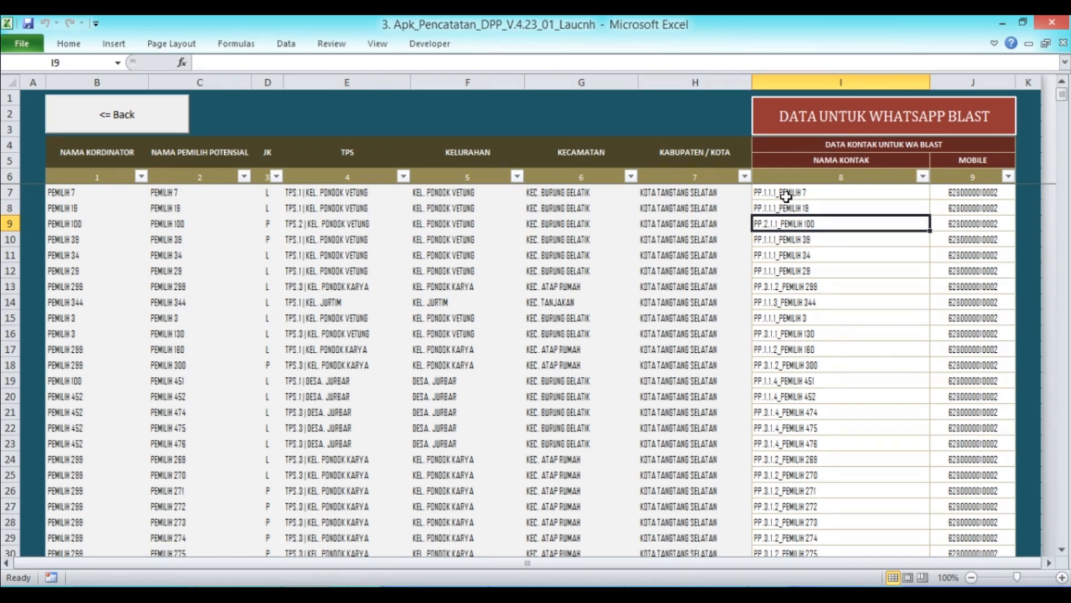
scroll(819, 254, down, 5)
scroll(819, 254, up, 5)
click(797, 192)
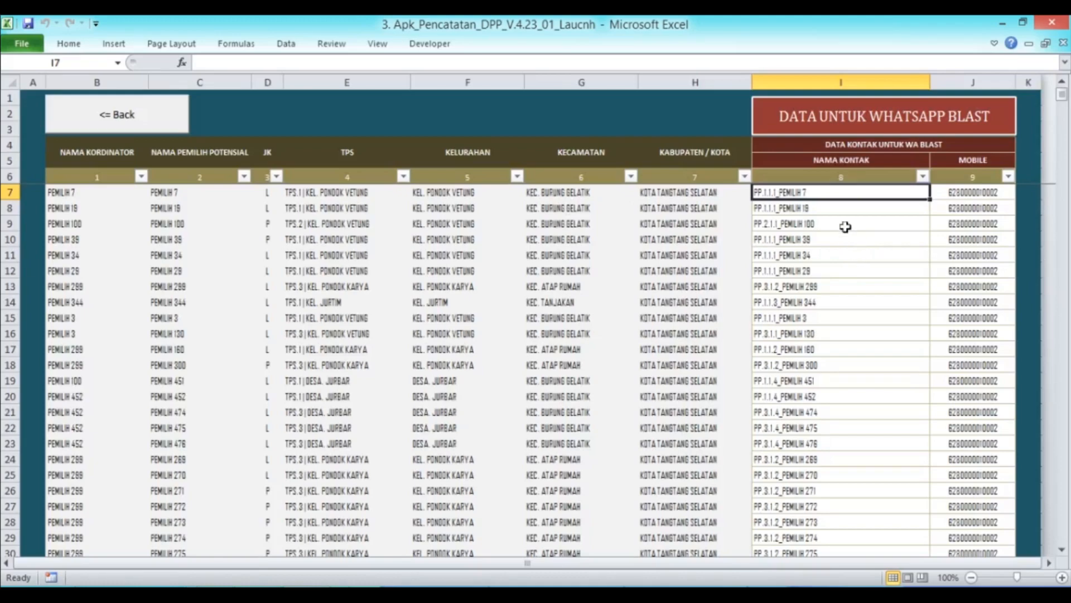
scroll(842, 265, down, 5)
scroll(842, 265, up, 5)
click(146, 130)
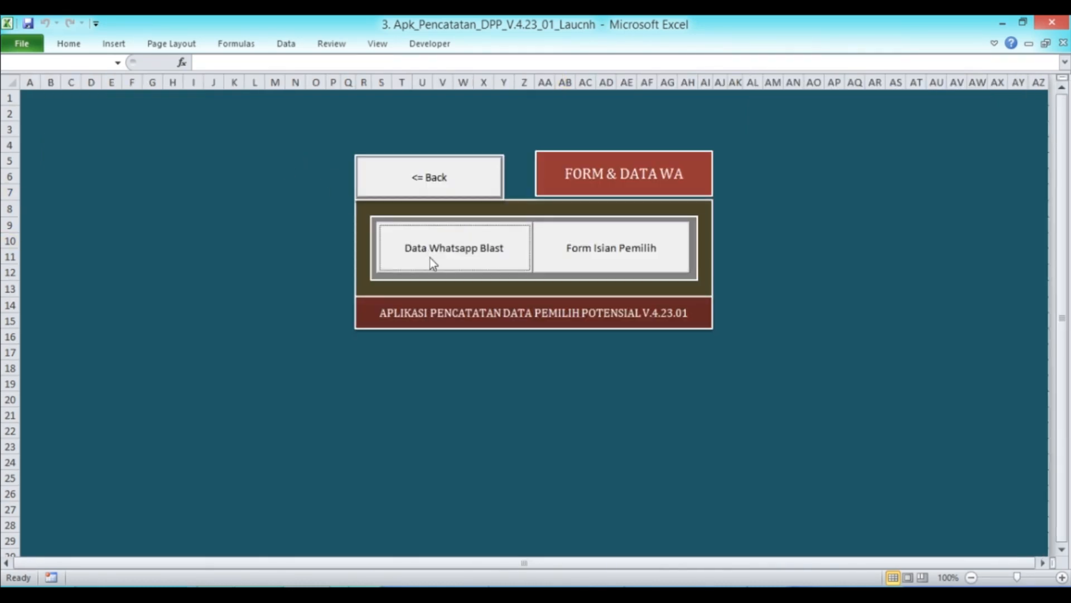
Open Form Isian Pemilih, examine both pages of the blank voter entry form, and return to the main menu
click(614, 251)
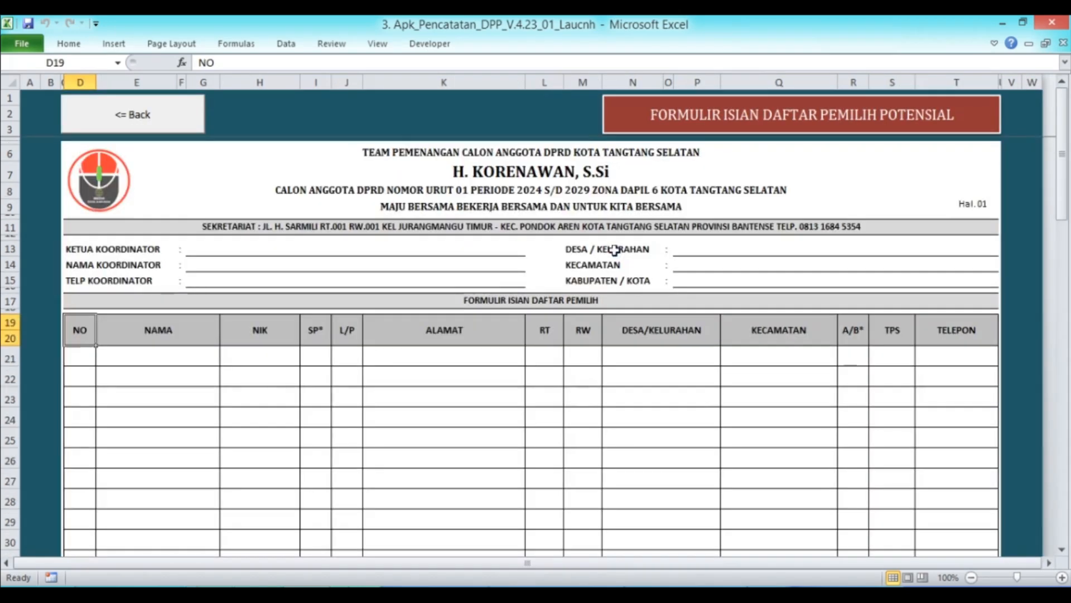
scroll(492, 232, down, 6)
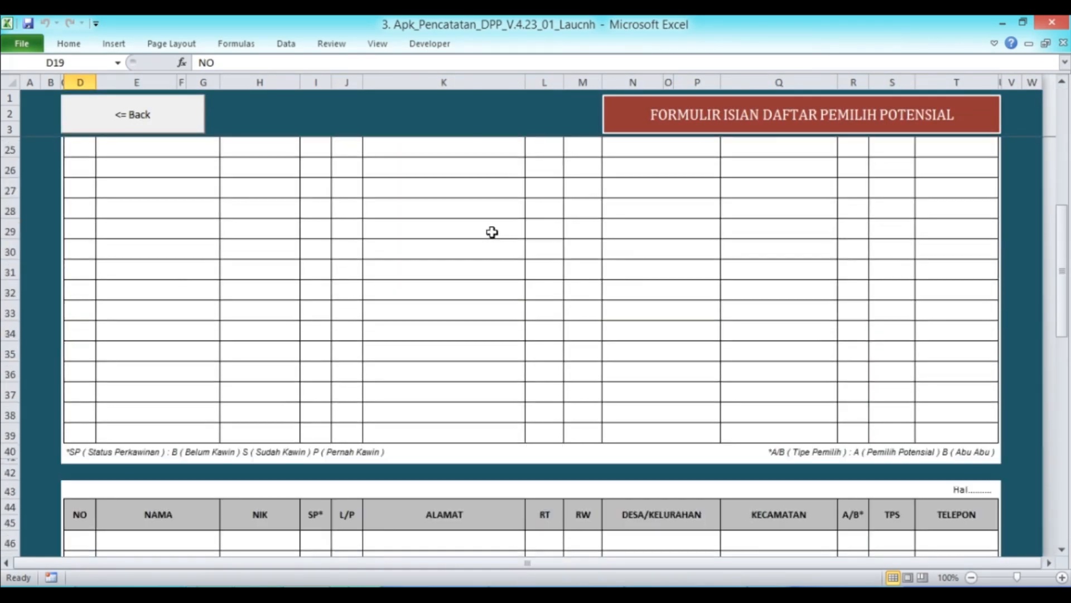
scroll(492, 232, up, 6)
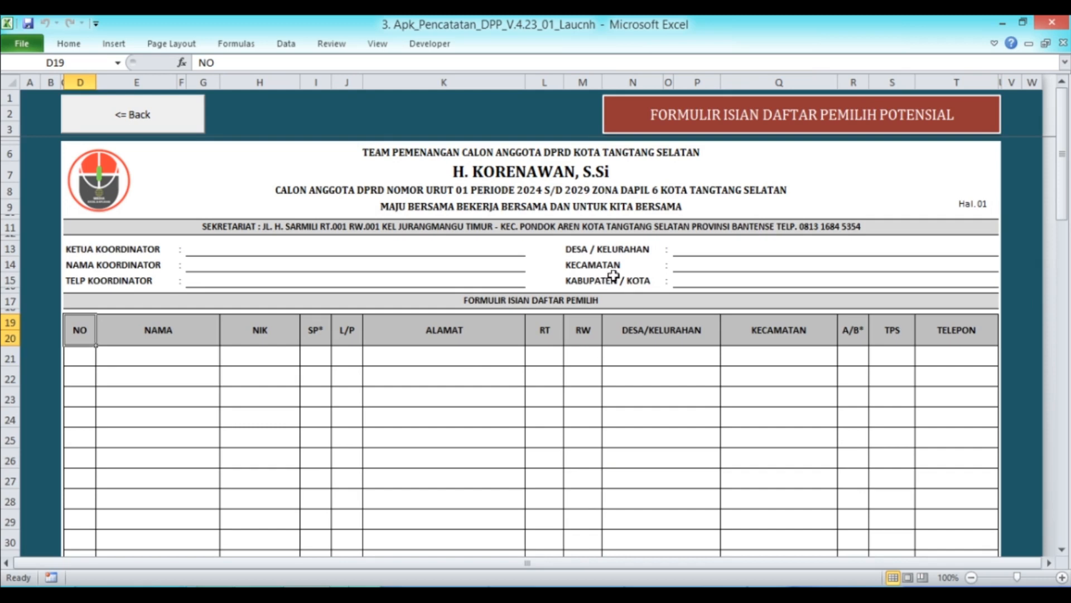
scroll(509, 270, down, 2)
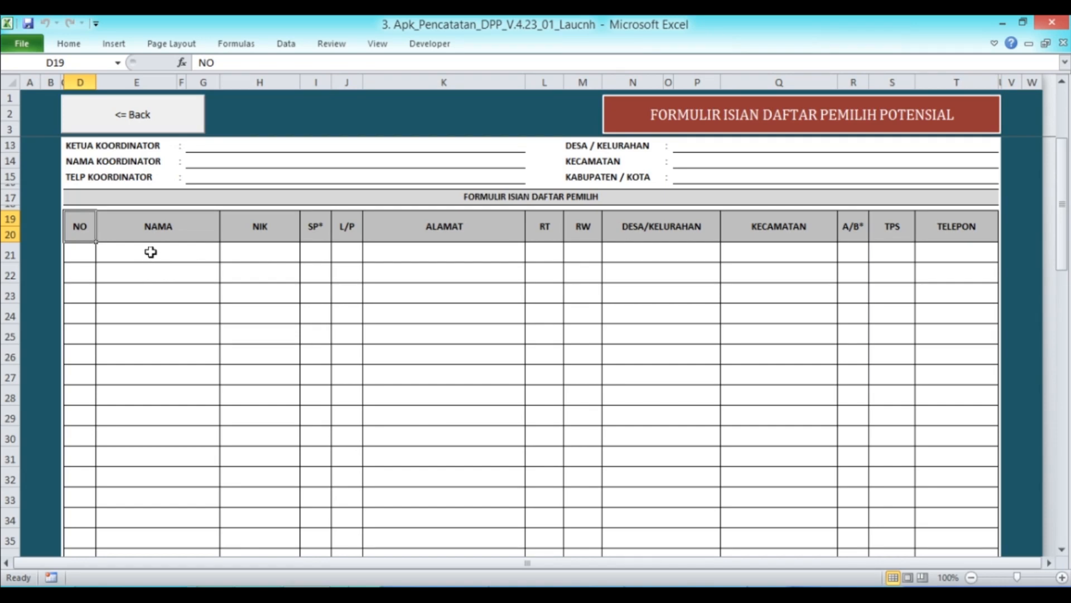
scroll(514, 332, down, 9)
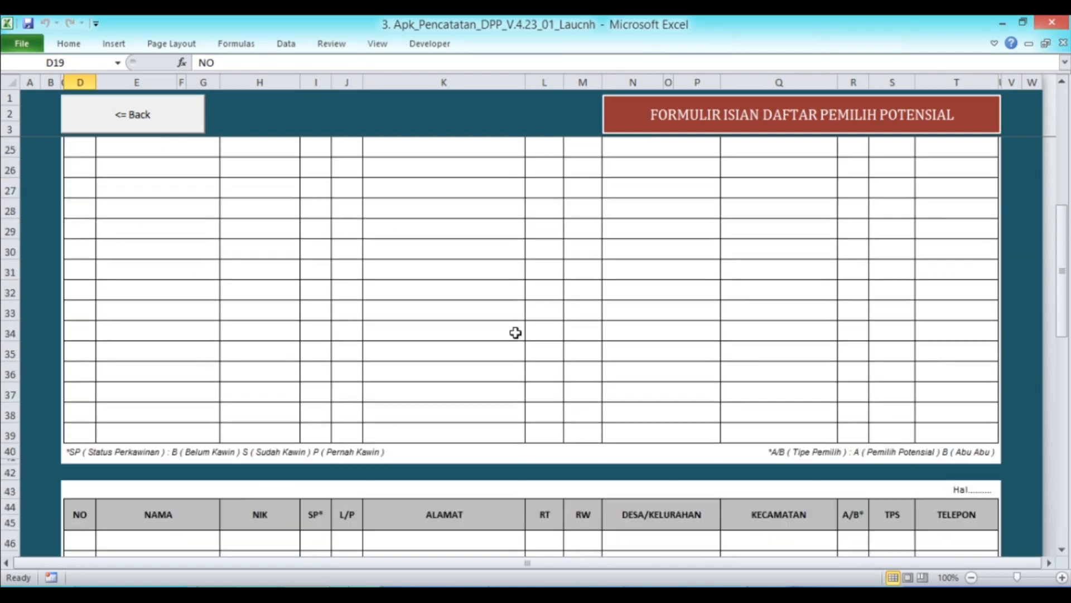
scroll(511, 329, down, 5)
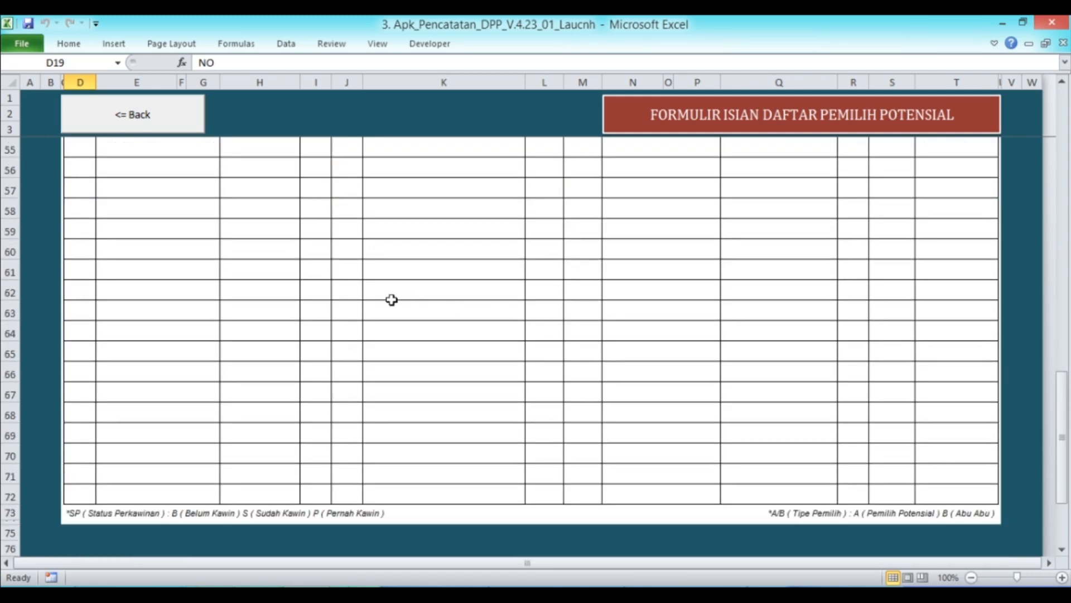
scroll(435, 333, down, 3)
scroll(438, 333, up, 16)
scroll(441, 334, up, 4)
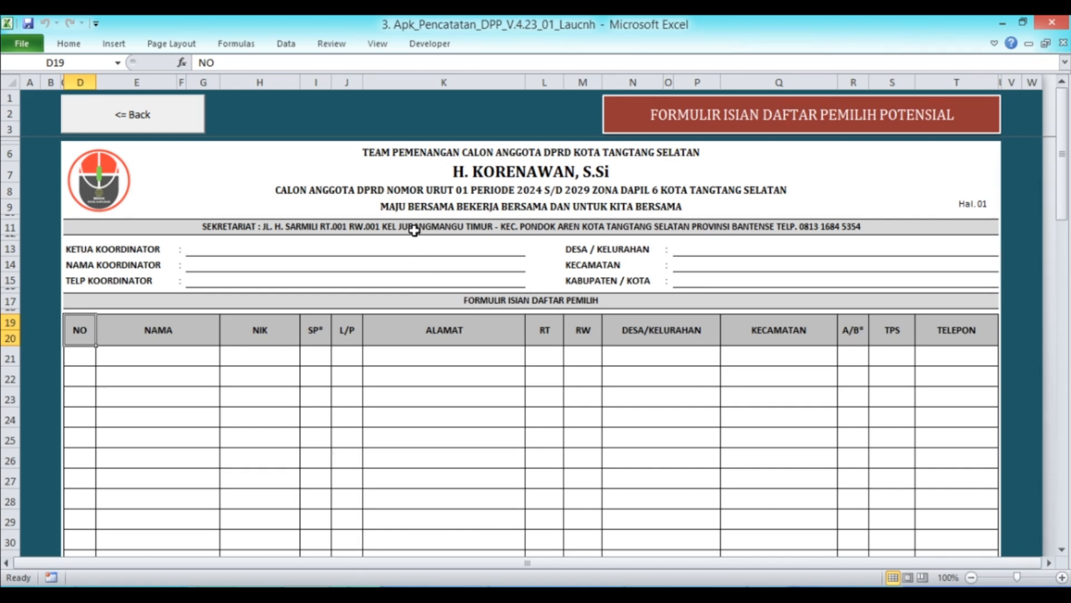
click(153, 114)
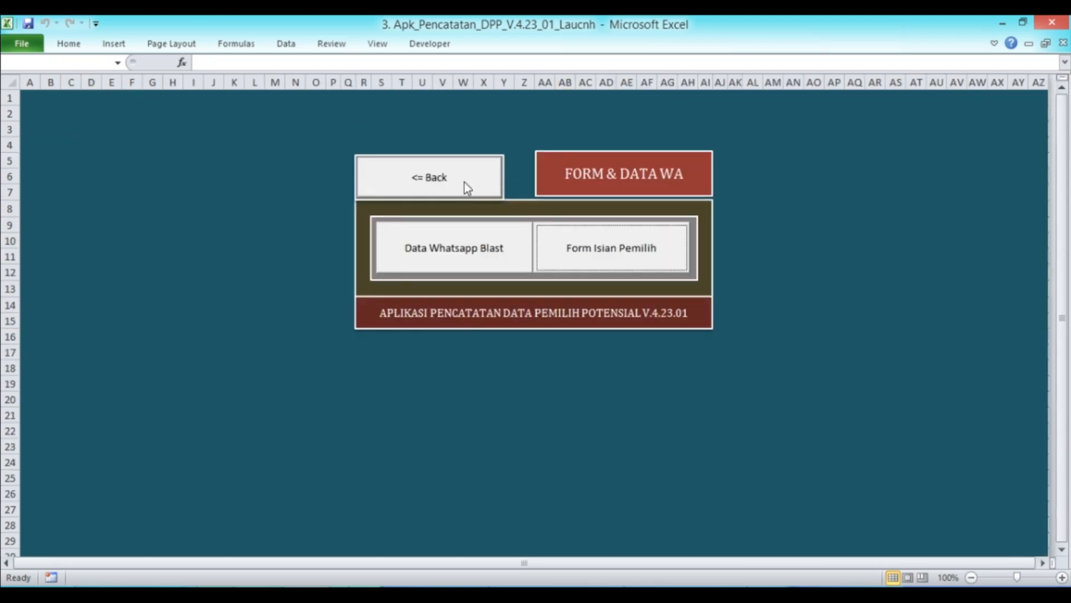
click(468, 183)
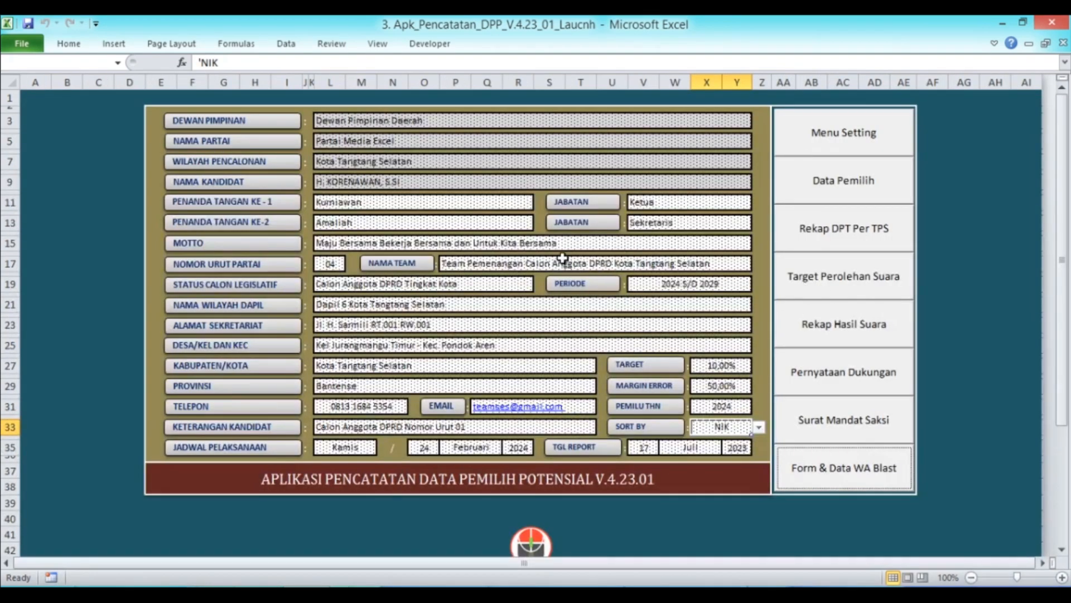
Open the Pemilih Potensial list from Data Pemilih, examine its voter records, and return to the voter menu
click(443, 211)
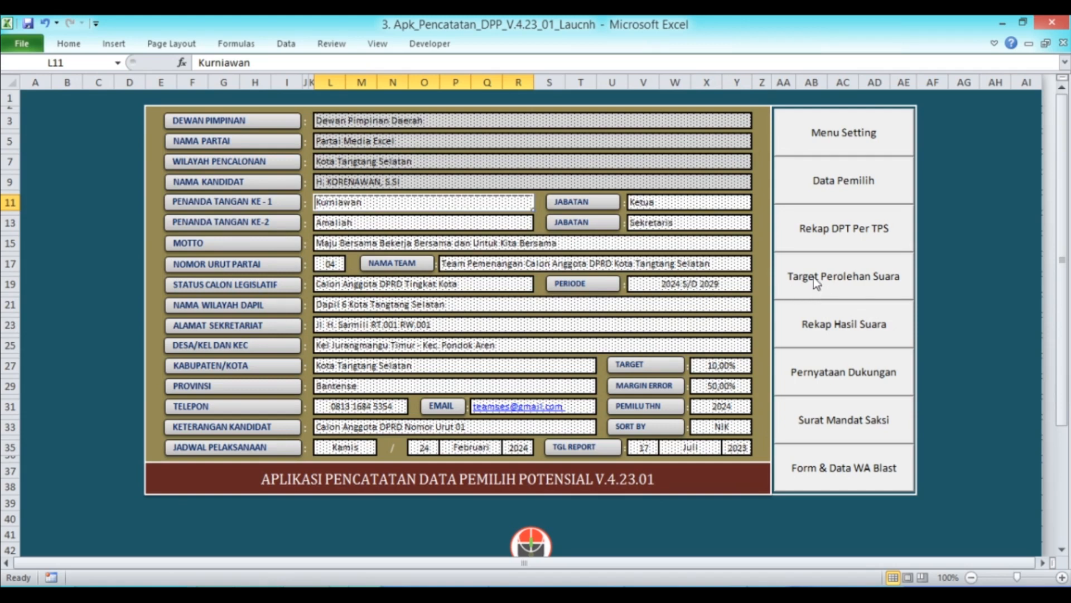
click(834, 223)
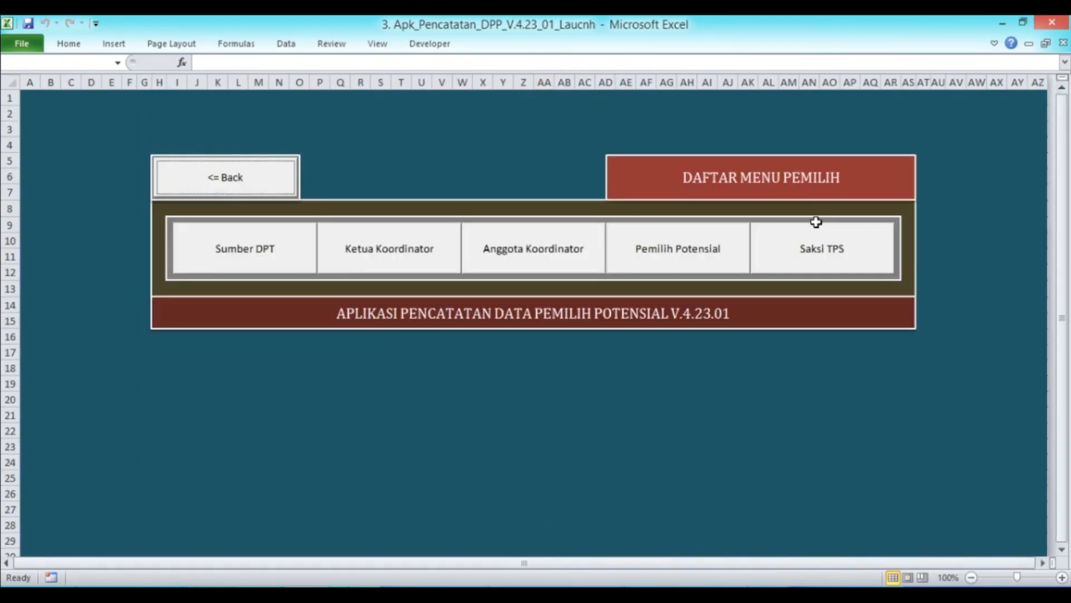
click(706, 255)
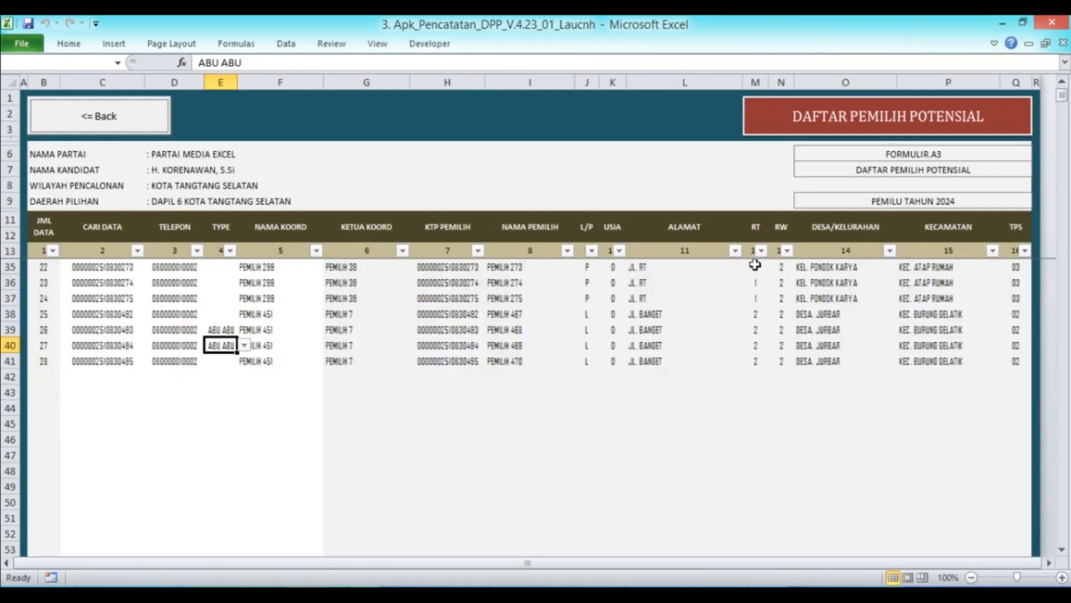
scroll(377, 283, up, 7)
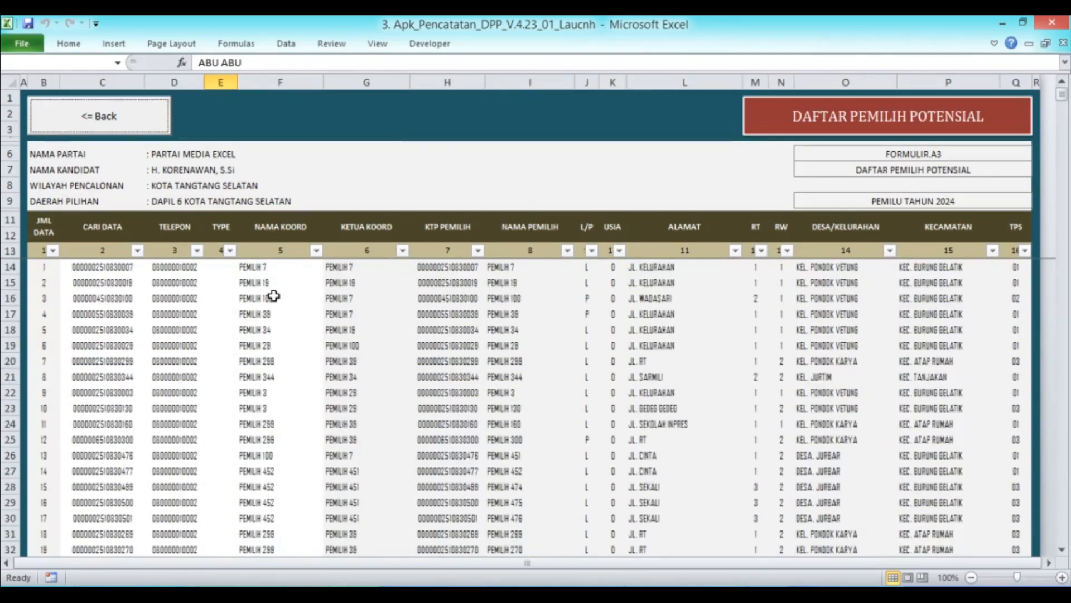
scroll(273, 296, down, 5)
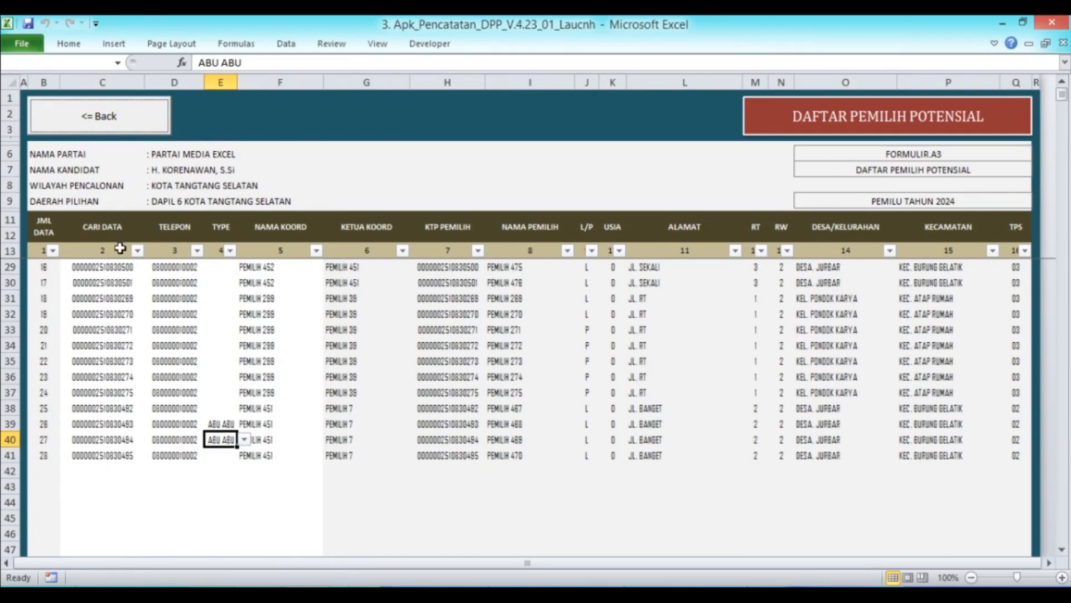
click(83, 119)
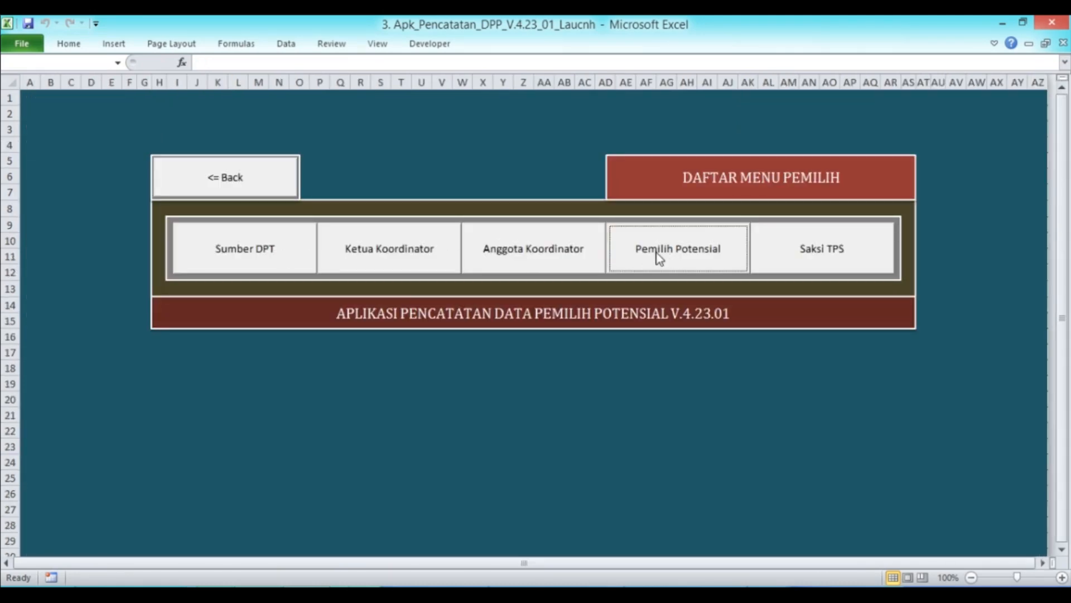
View the Sumber DPT voter database and the Ketua Koordinator list, returning to the voter menu after each
click(241, 269)
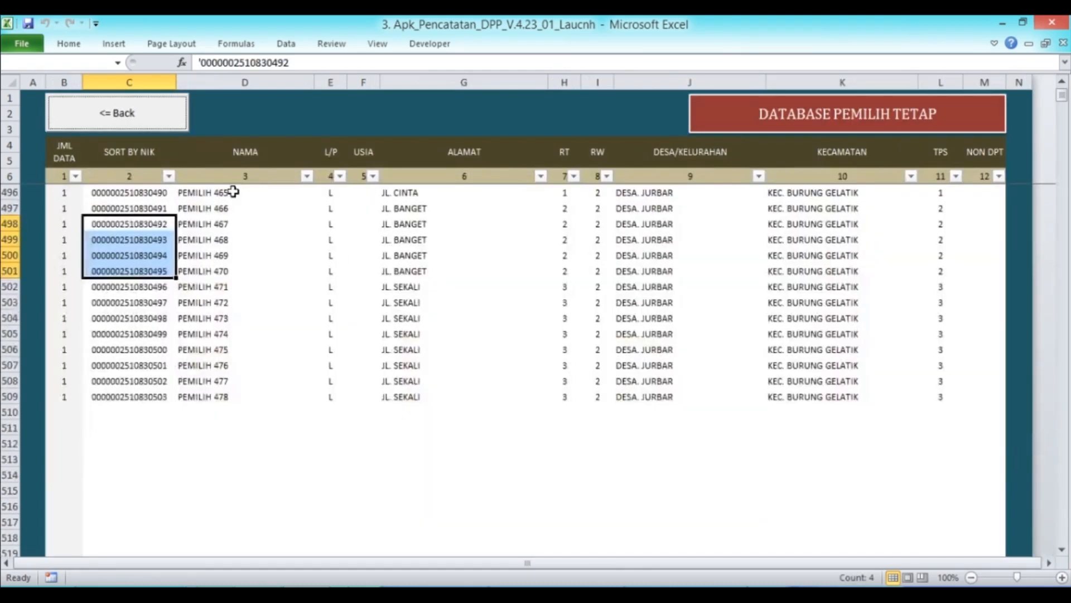
click(129, 193)
click(115, 113)
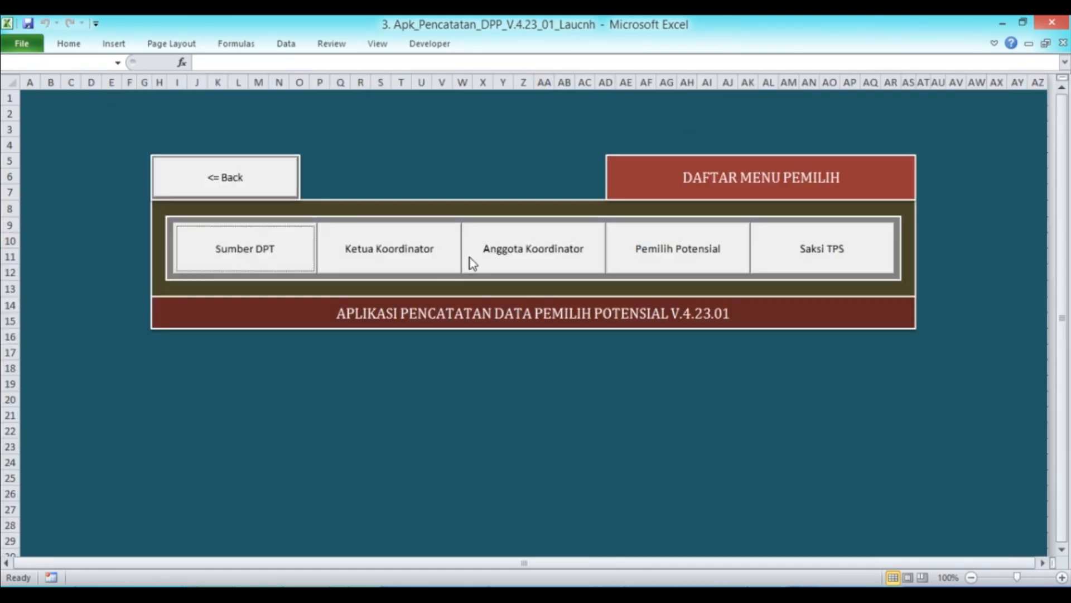
click(410, 258)
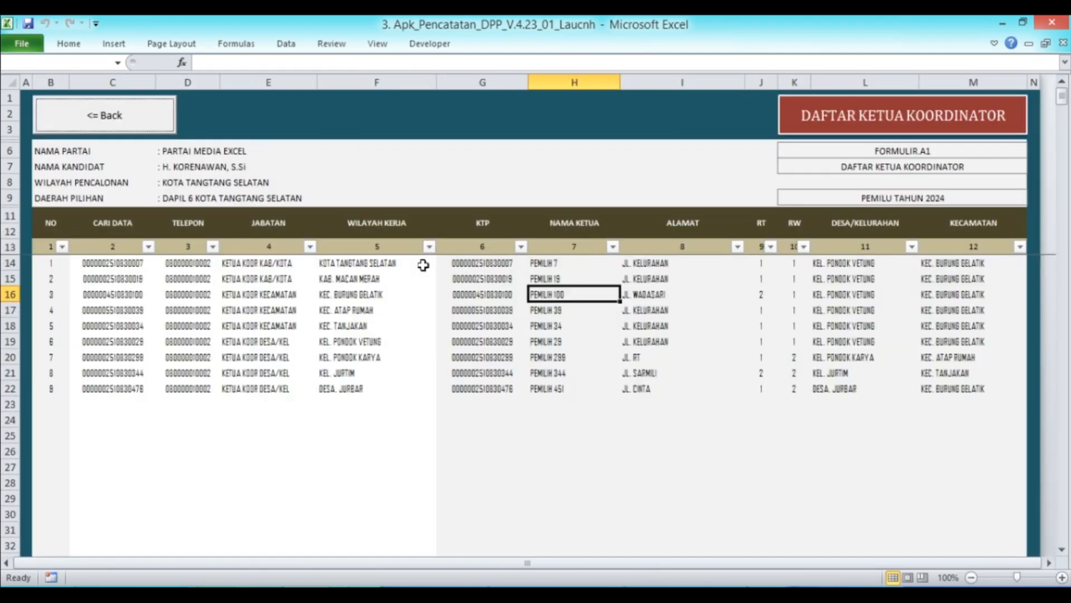
click(131, 114)
View the Anggota Koordinator, Pemilih Potensial and Saksi TPS lists in turn
click(528, 248)
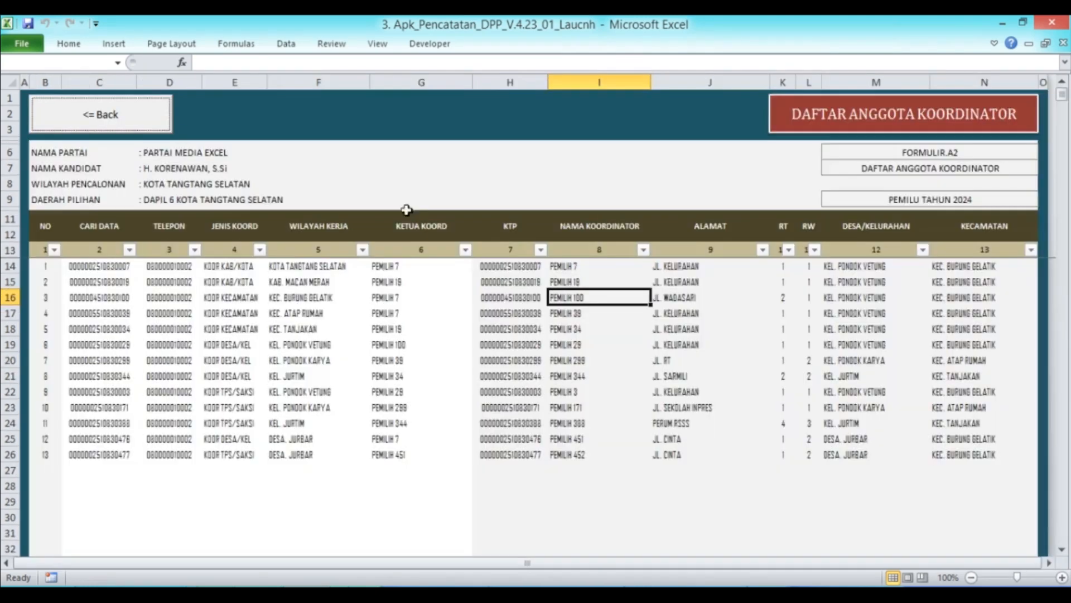
click(119, 117)
click(673, 259)
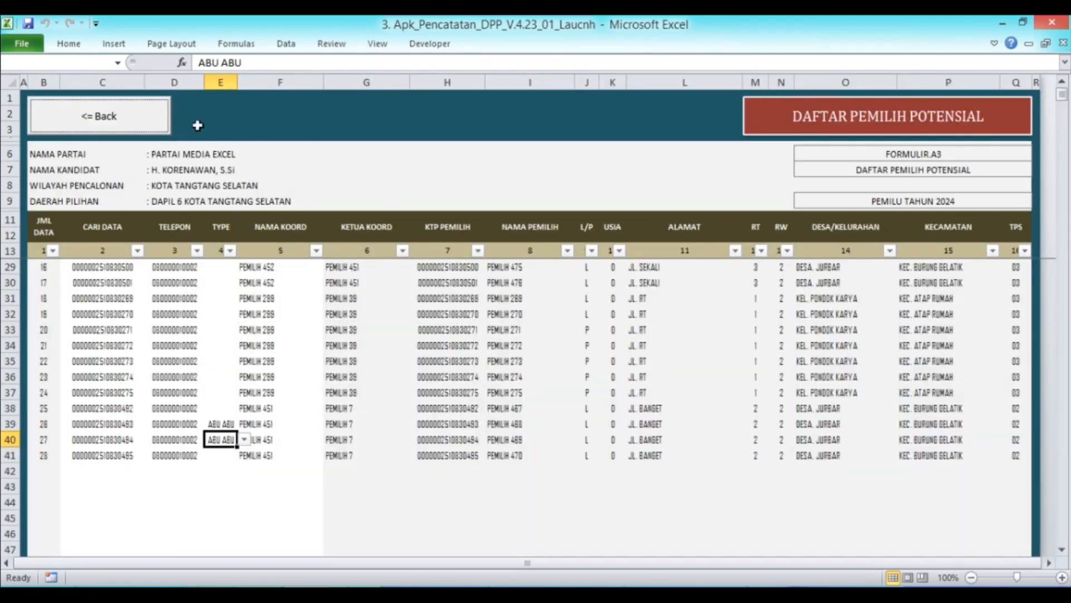
click(100, 120)
click(792, 255)
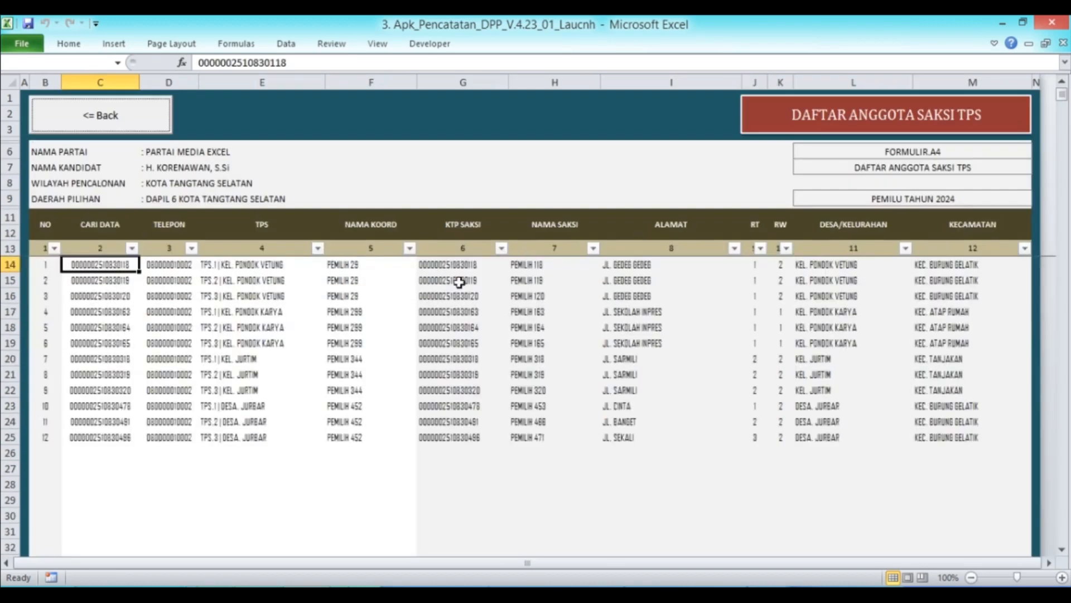
Leave the TPS witness list and open the Pemilih Potensial list at its last filled rows
click(157, 130)
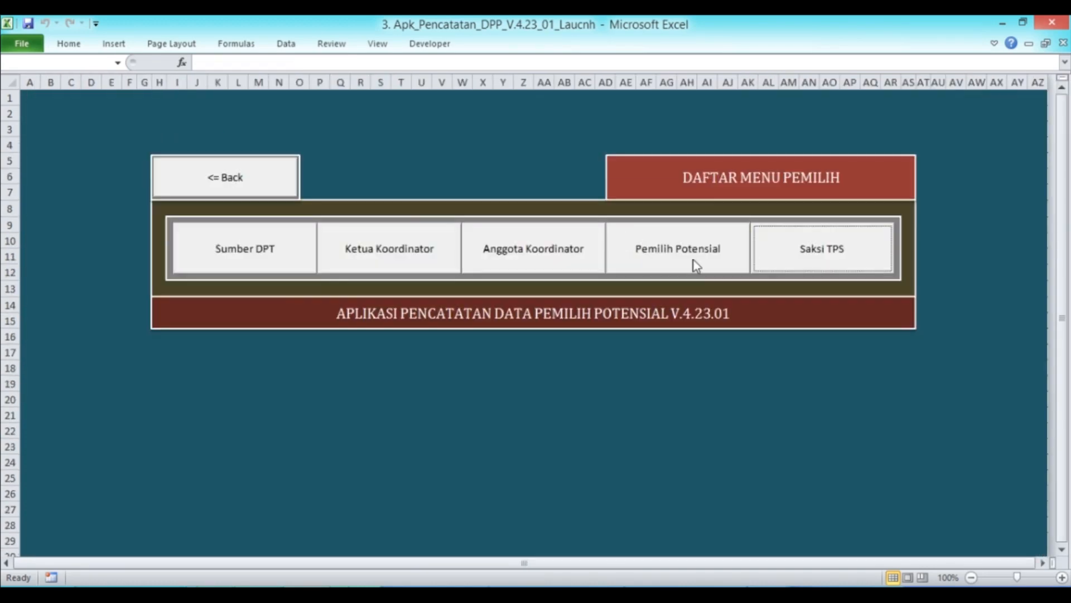
click(696, 266)
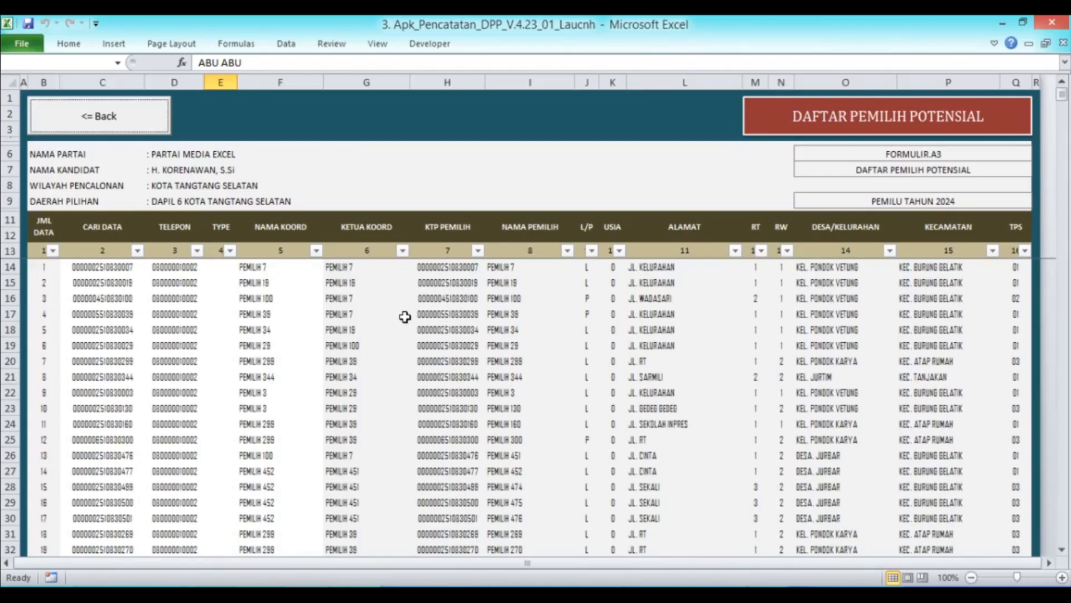
scroll(404, 317, down, 6)
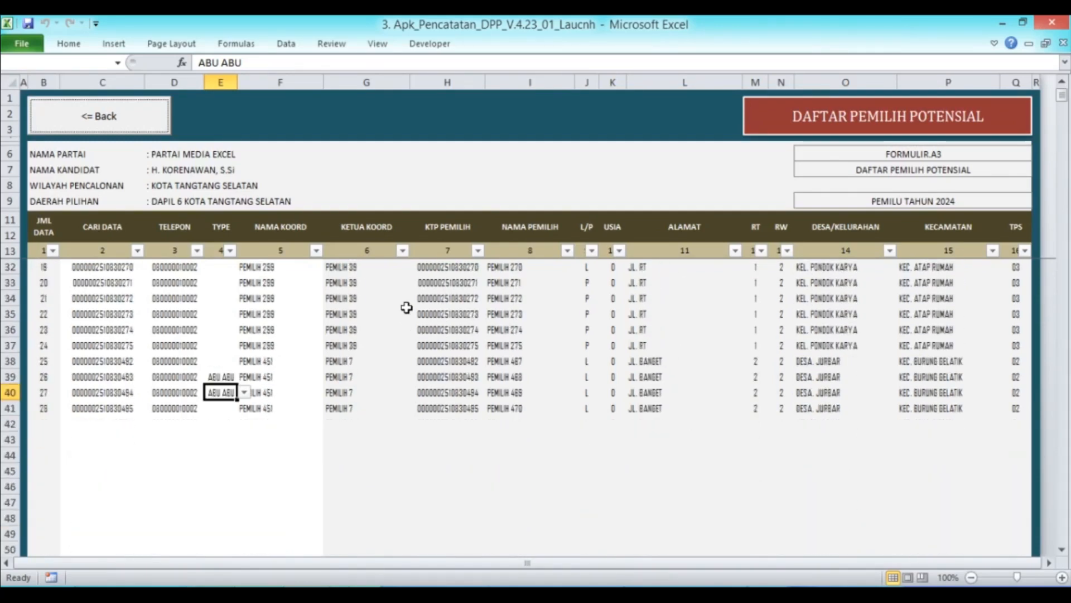
click(315, 251)
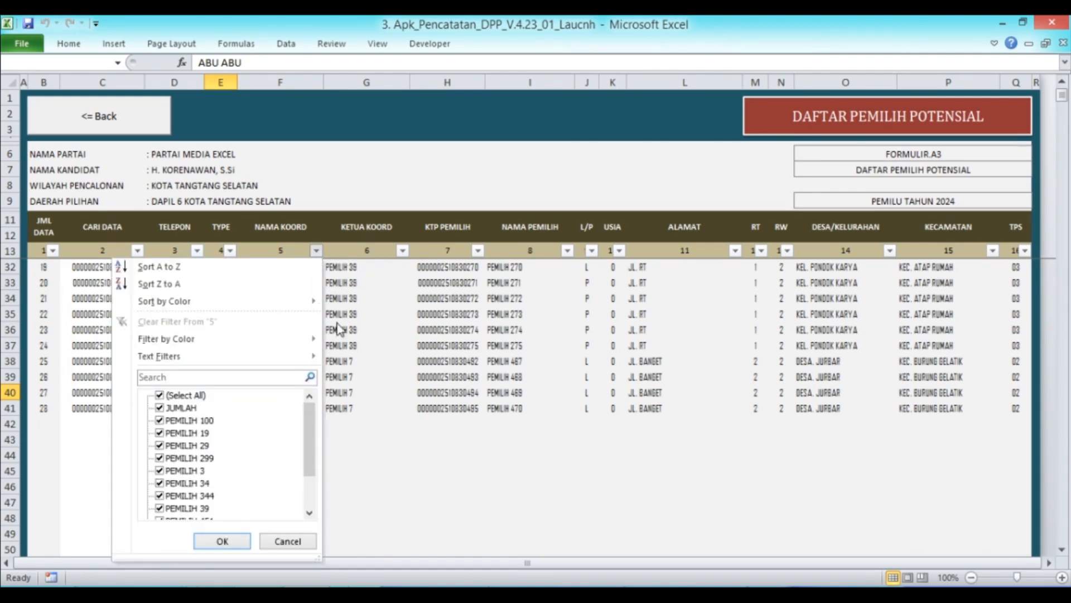
click(317, 252)
click(317, 252)
drag(314, 417, 311, 477)
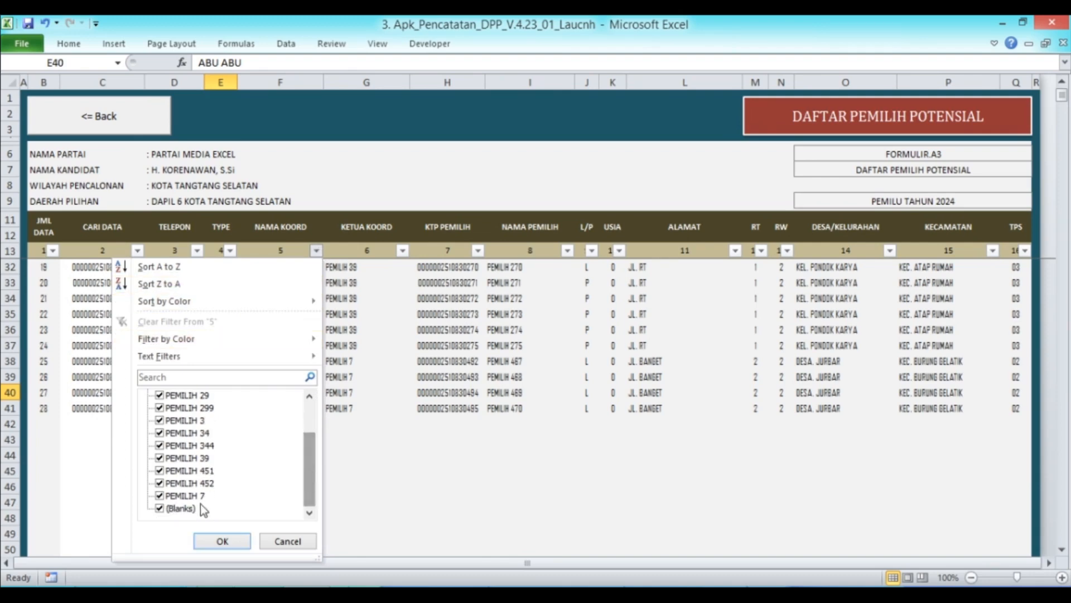
click(411, 423)
Filter the NAMA KOORD column of the potential voter list to exclude blank entries
scroll(388, 414, down, 2)
scroll(388, 414, up, 3)
scroll(387, 414, down, 2)
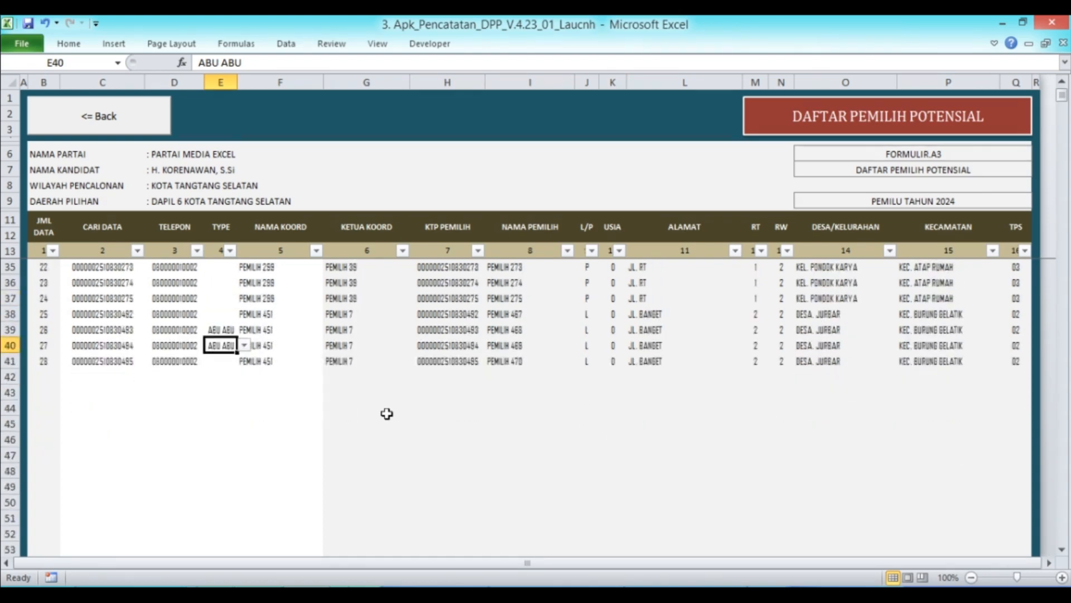
scroll(387, 413, down, 1)
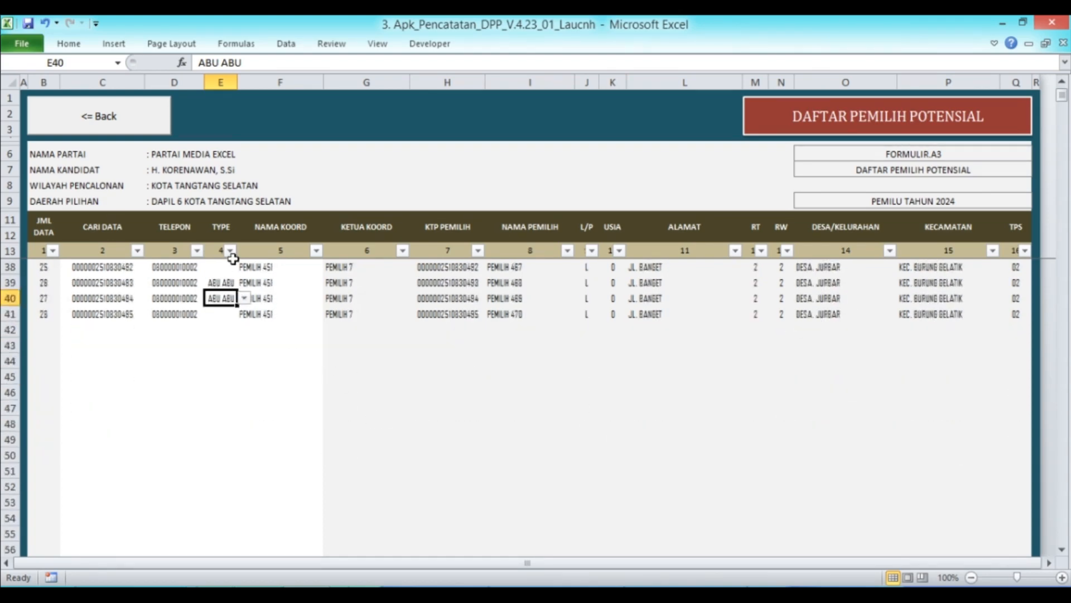
click(316, 250)
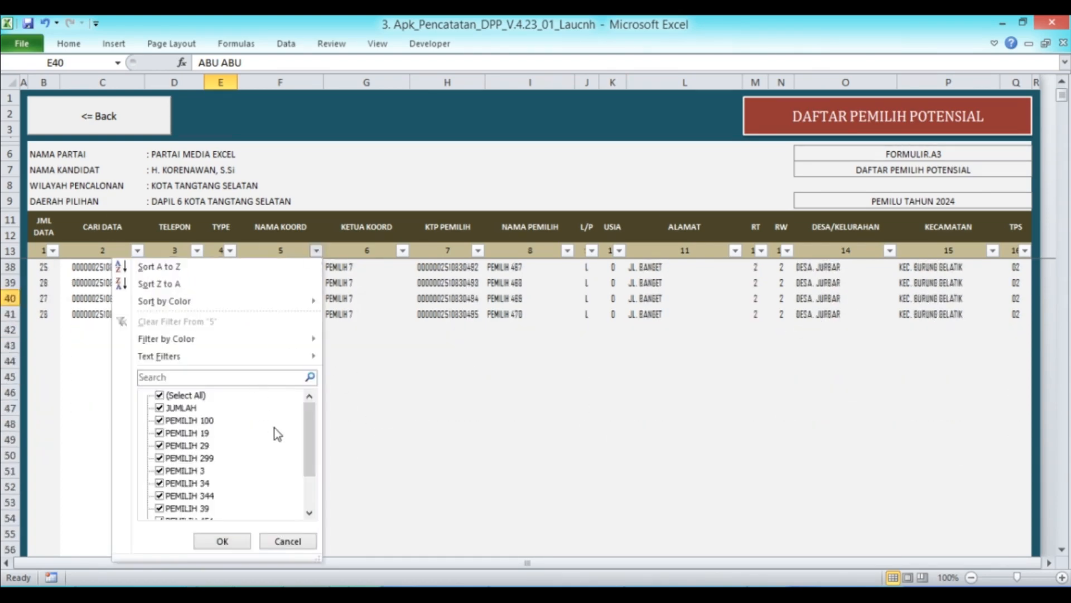
drag(313, 428, 311, 509)
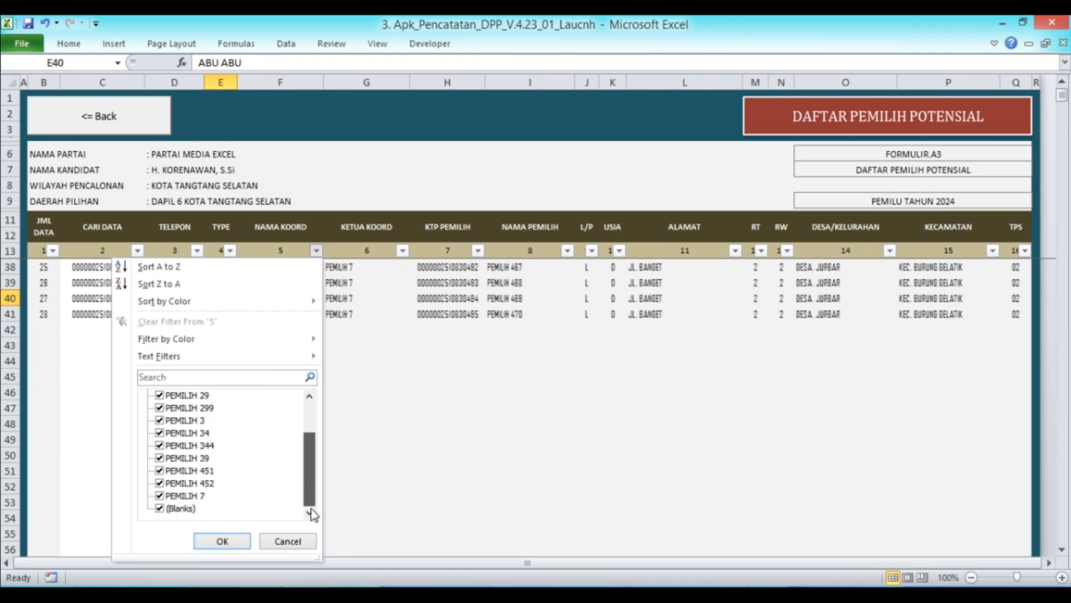
click(169, 509)
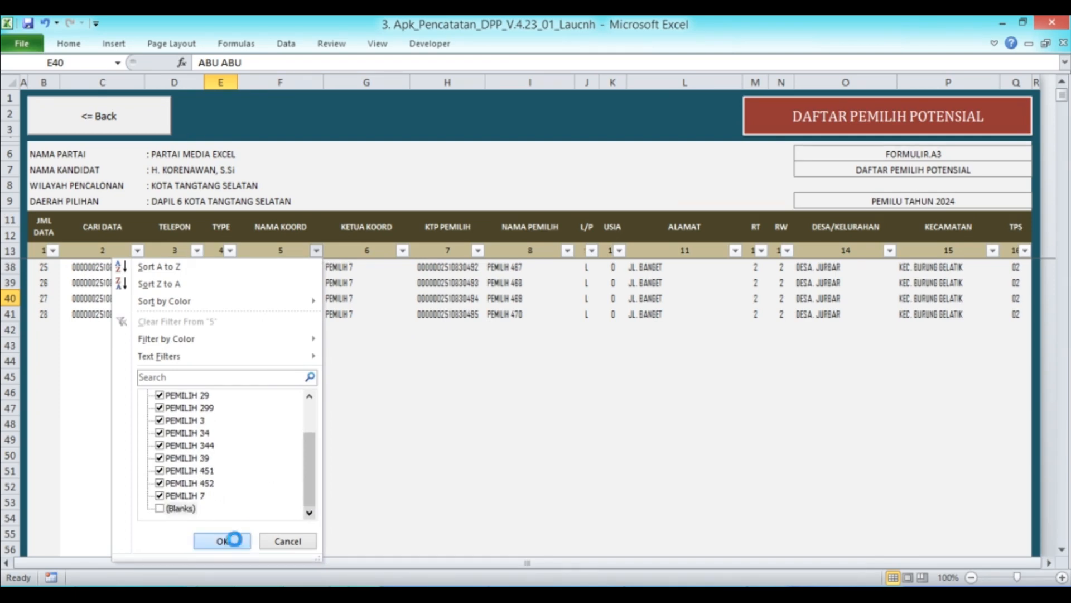
click(222, 541)
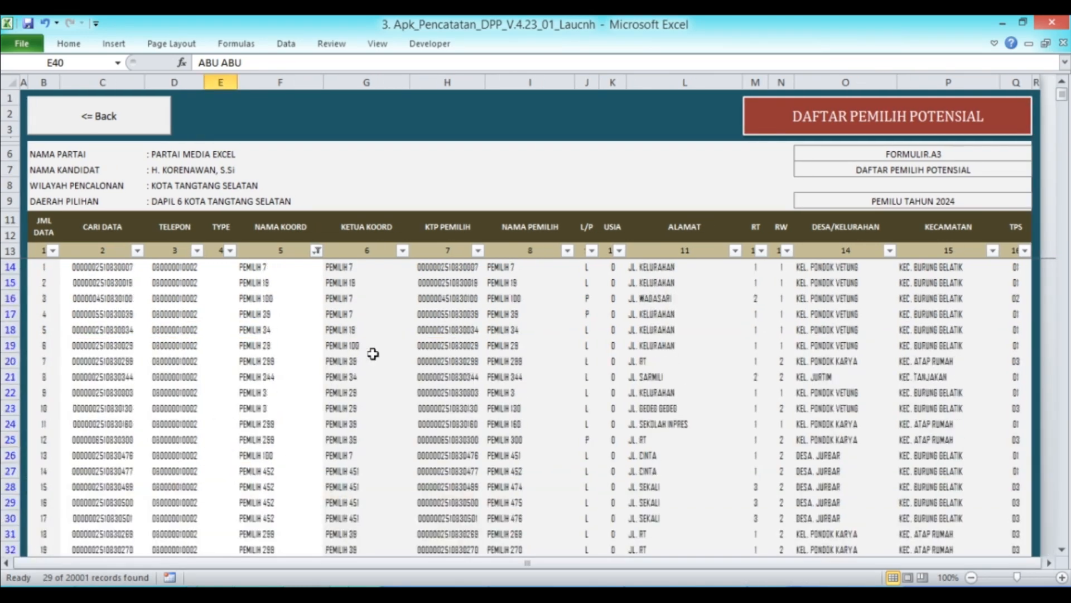
Examine the last records, the total row and the signature block beneath the filtered potential voter list
scroll(373, 353, down, 9)
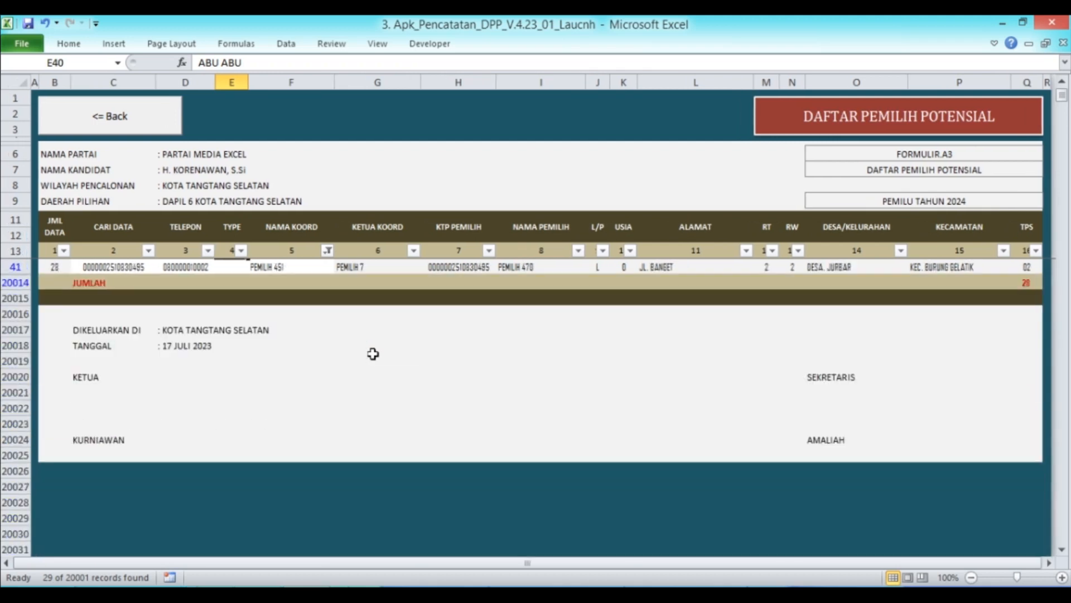
scroll(373, 353, up, 1)
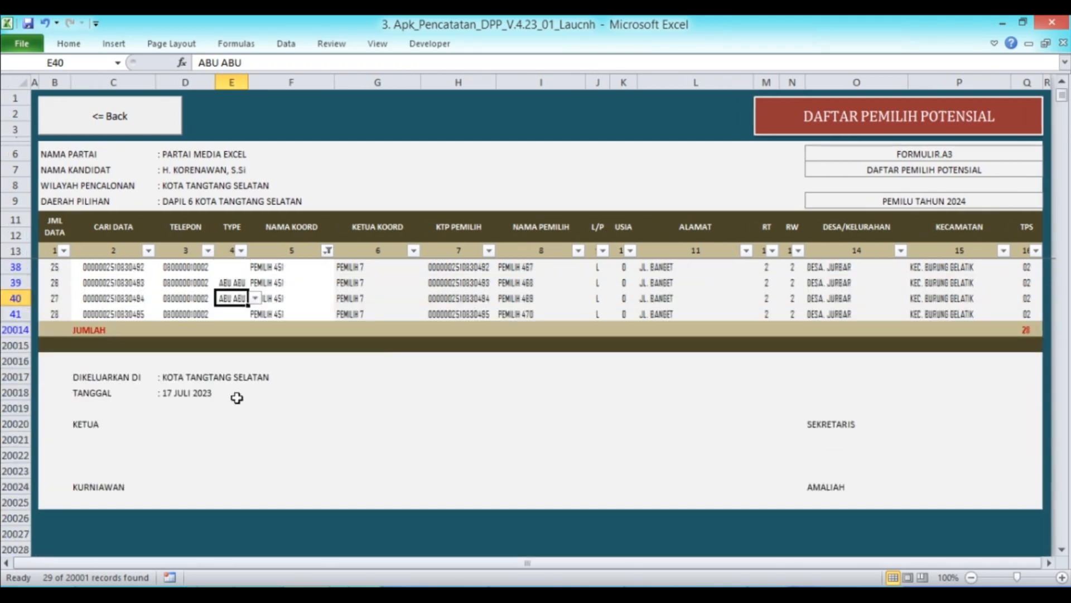
scroll(110, 476, up, 1)
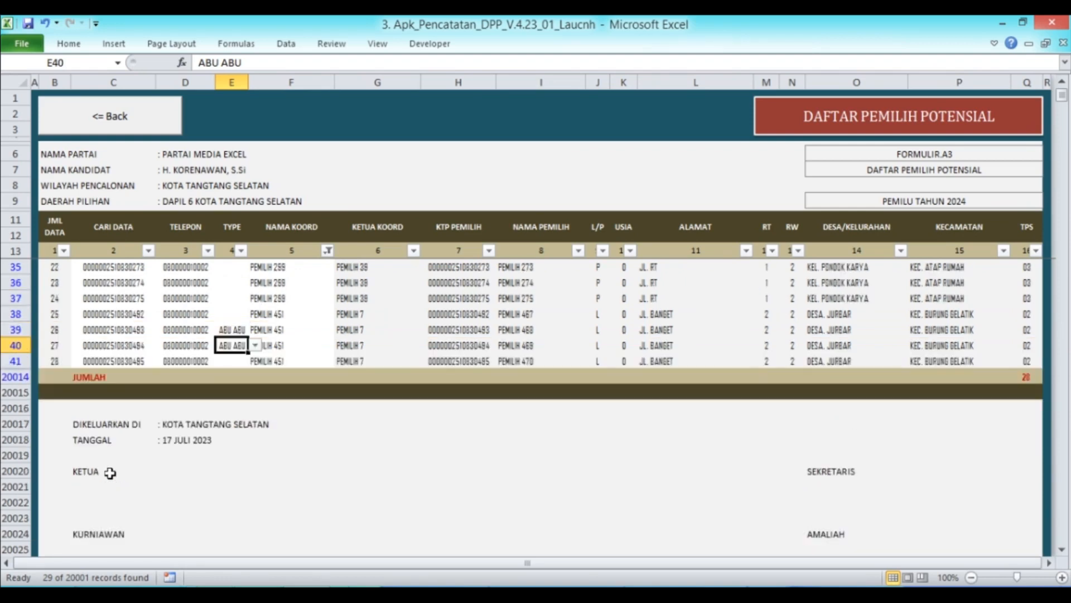
scroll(806, 491, down, 1)
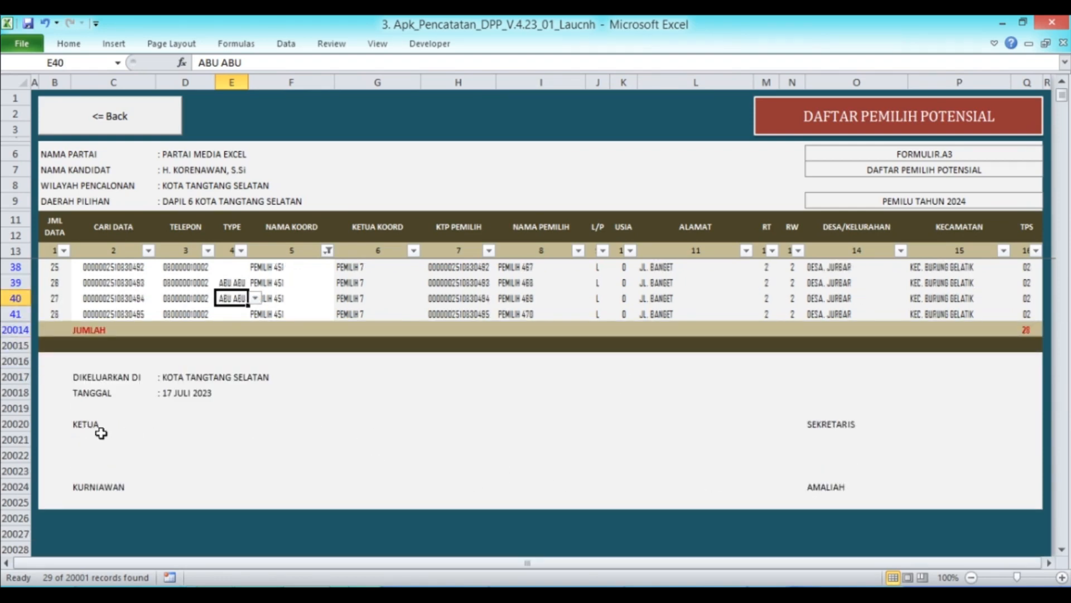
click(819, 423)
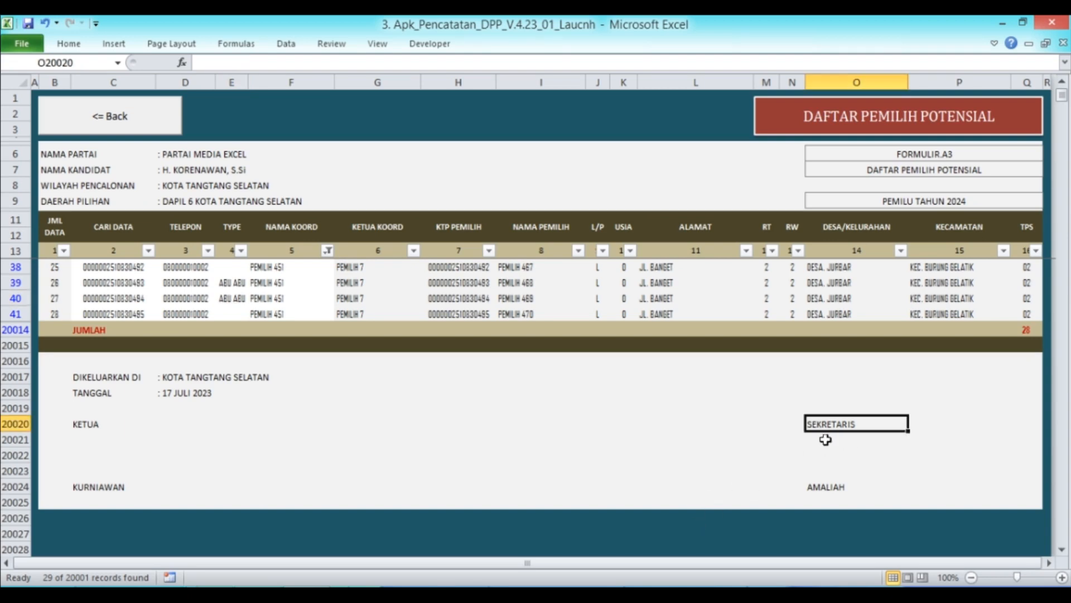
Return to the settings form and change the second signatory's position to "Wakil Ketua"
click(137, 118)
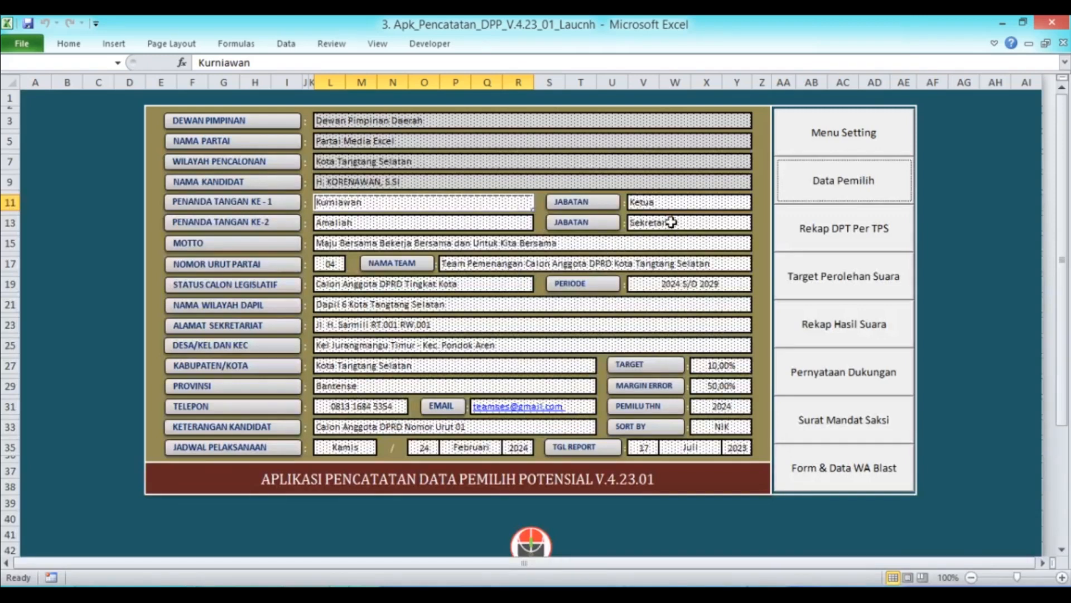
click(671, 222)
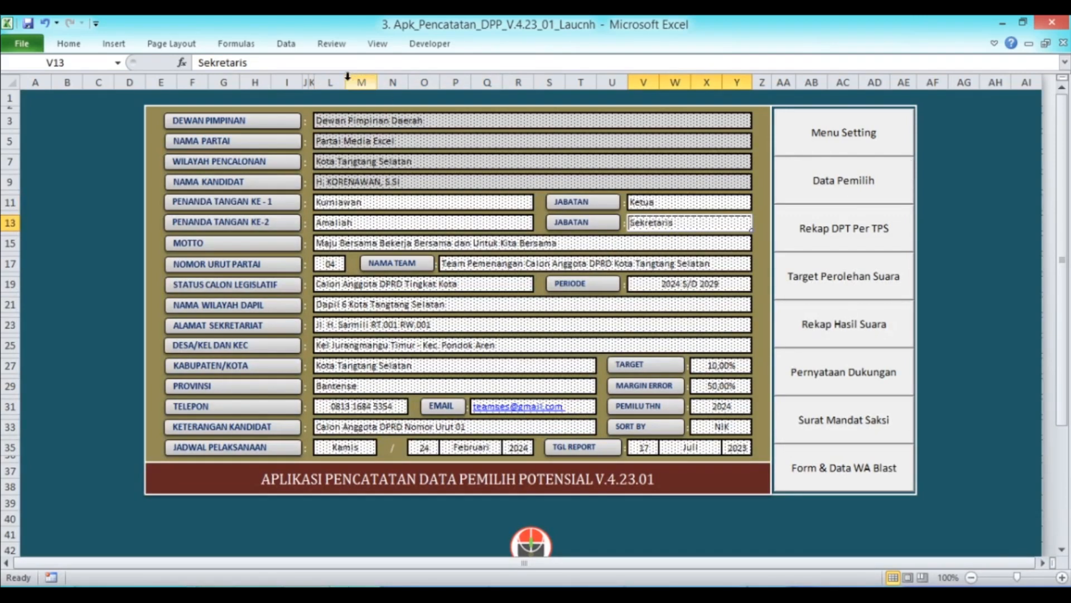
click(303, 66)
key(BackSpace)
key(BackSpace)
key(BackSpace)
key(BackSpace)
key(BackSpace)
key(BackSpace)
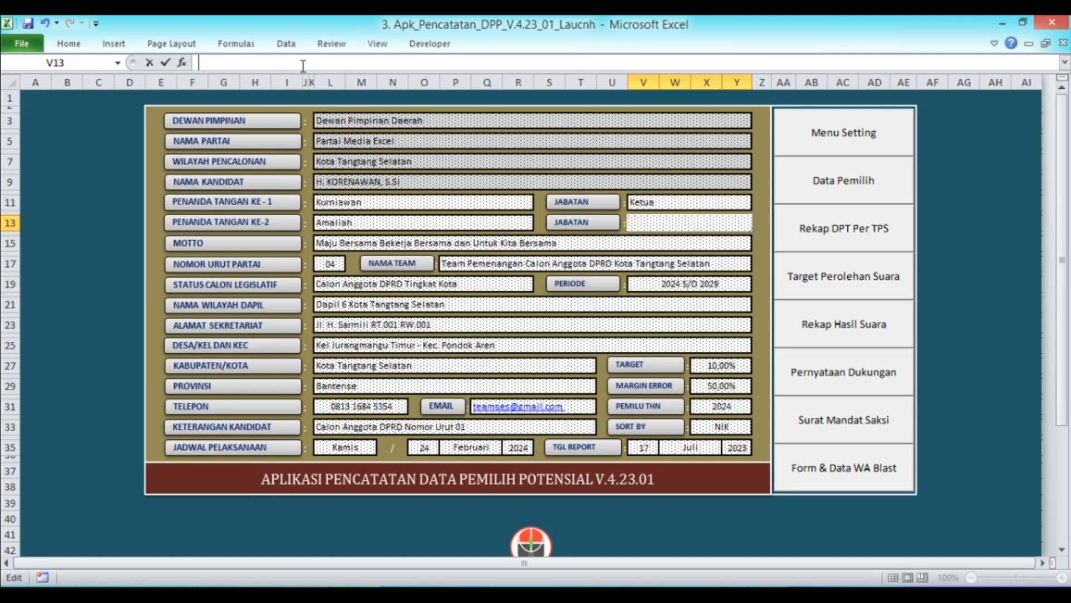
text(Wakil Ketua)
key(Return)
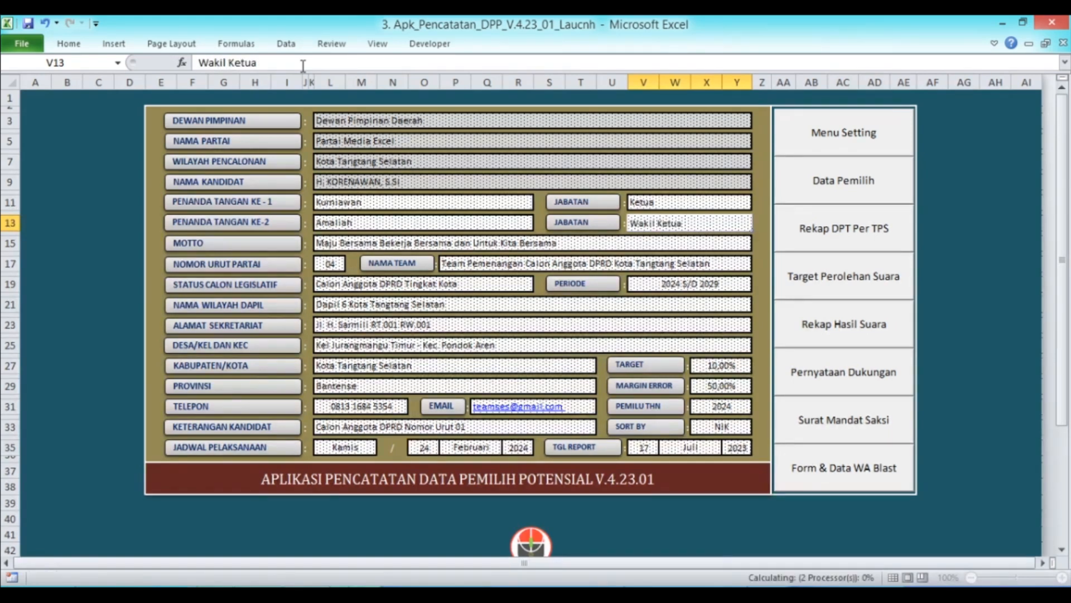
Reopen the Pemilih Potensial list from Data Pemilih and check the second signatory's position and the filtered records
click(803, 237)
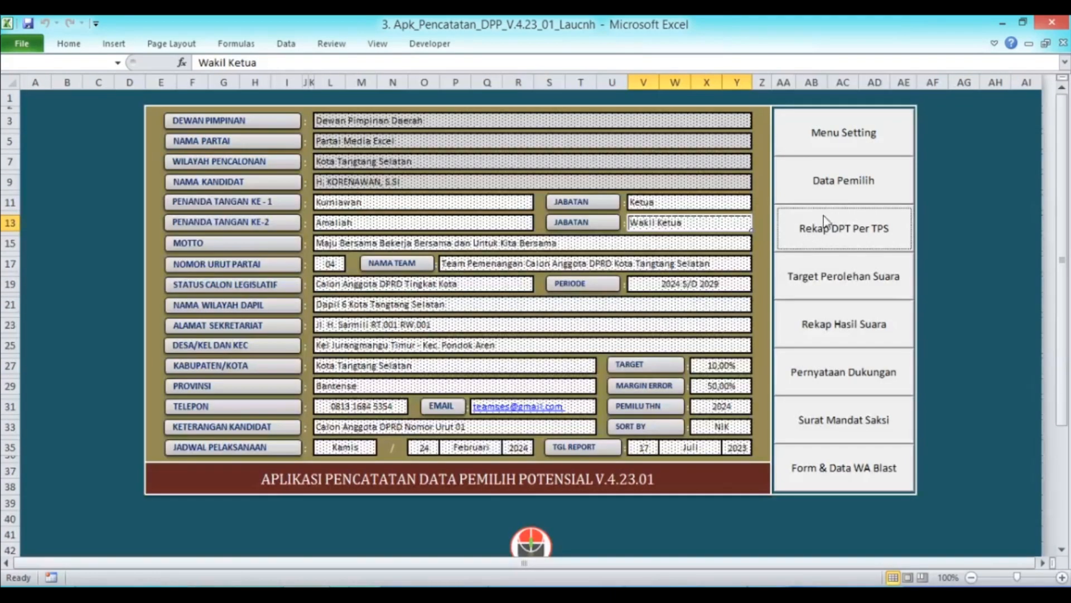
click(829, 193)
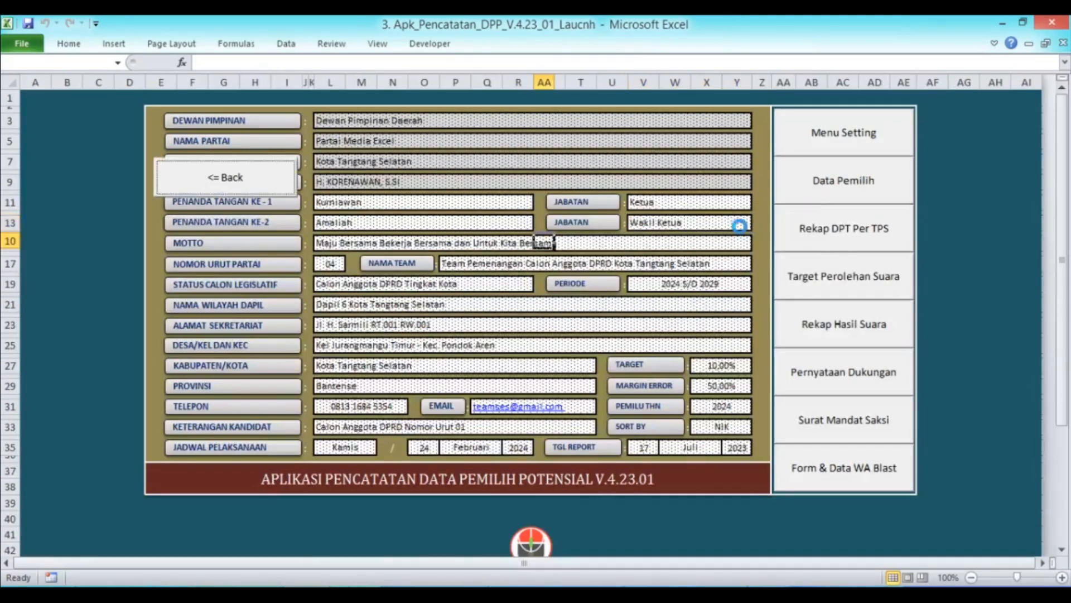
click(687, 254)
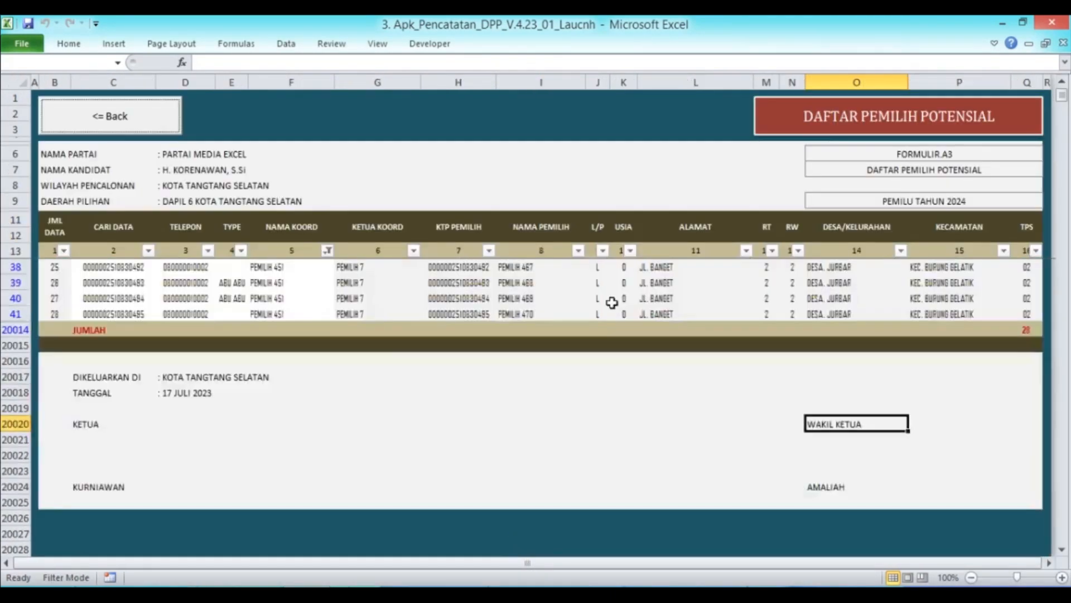
click(855, 453)
click(835, 484)
click(829, 427)
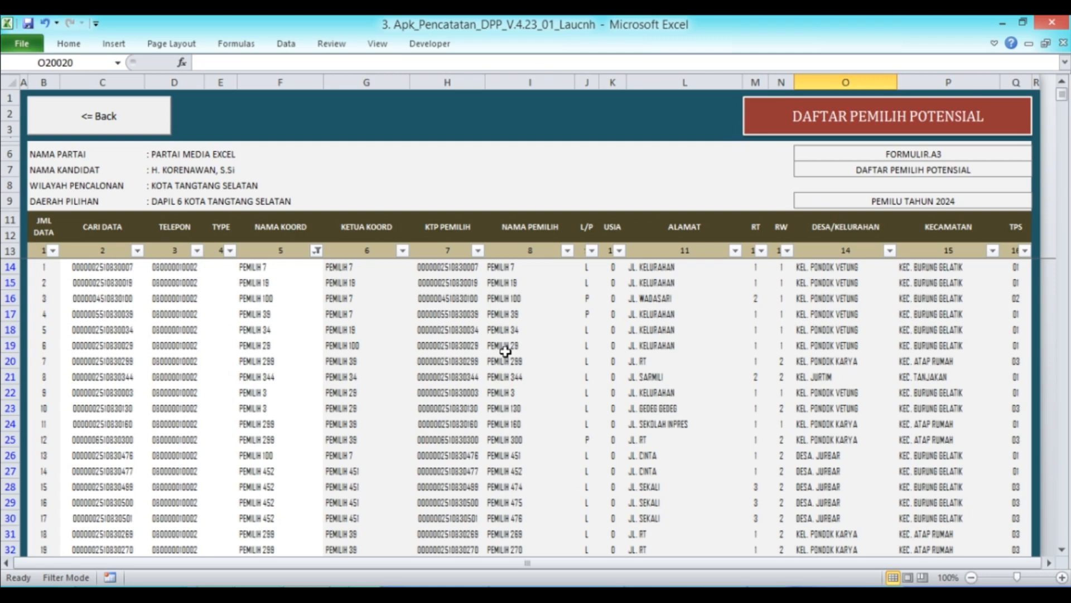
scroll(505, 351, down, 4)
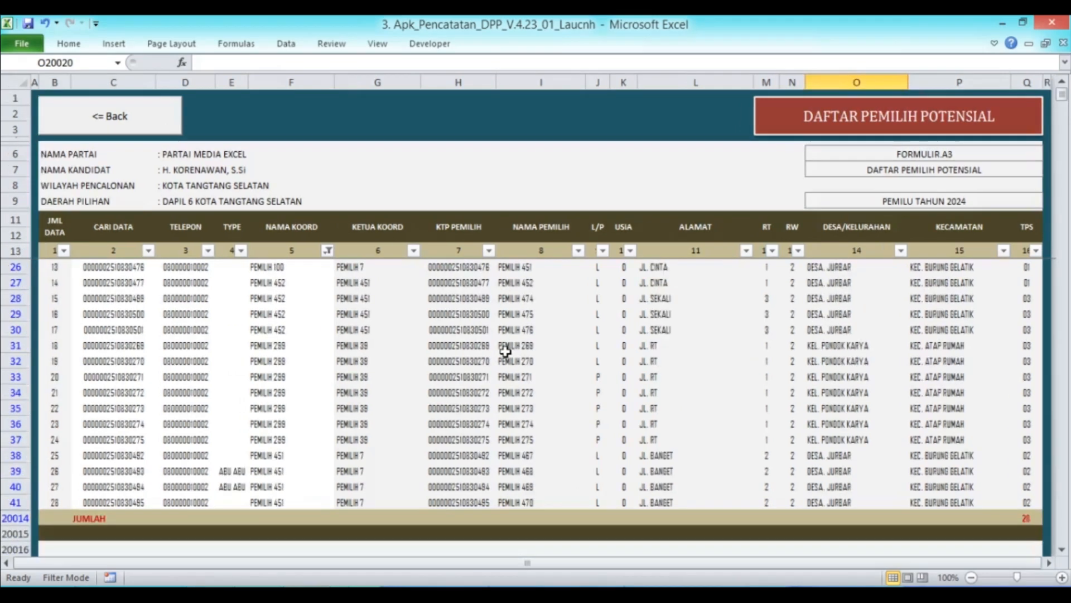
scroll(506, 351, up, 4)
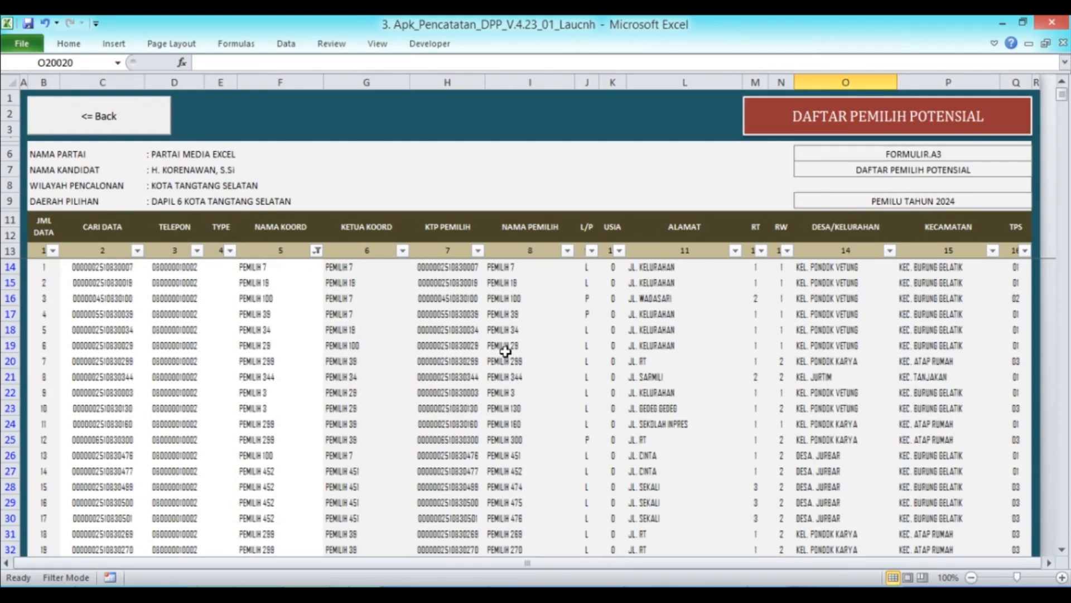
Change the NAMA KOORD filter to show only PEMILIH 452 and blank entries
click(317, 251)
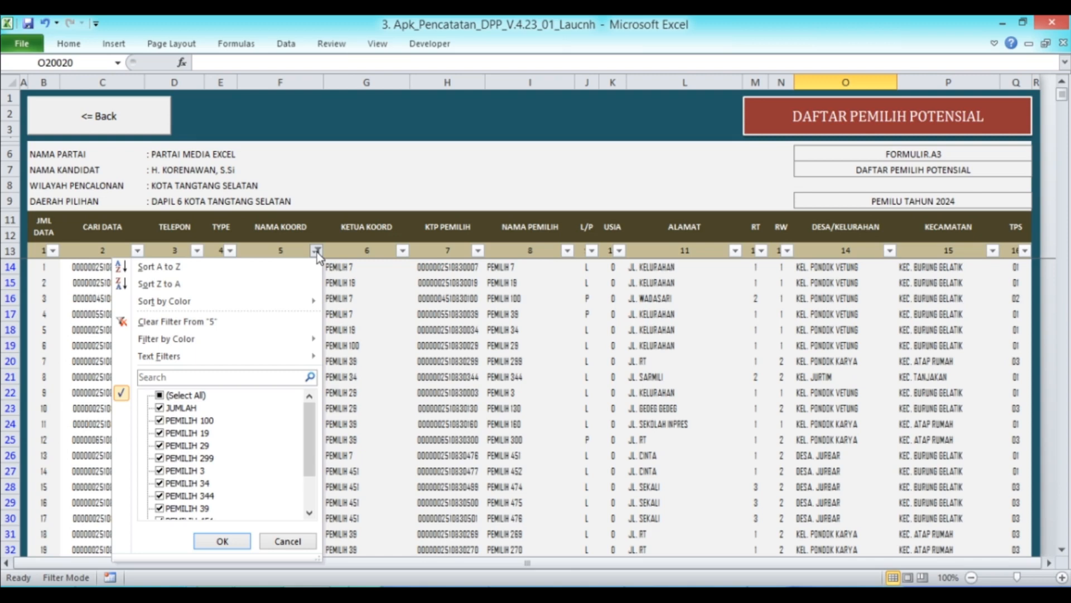
click(161, 395)
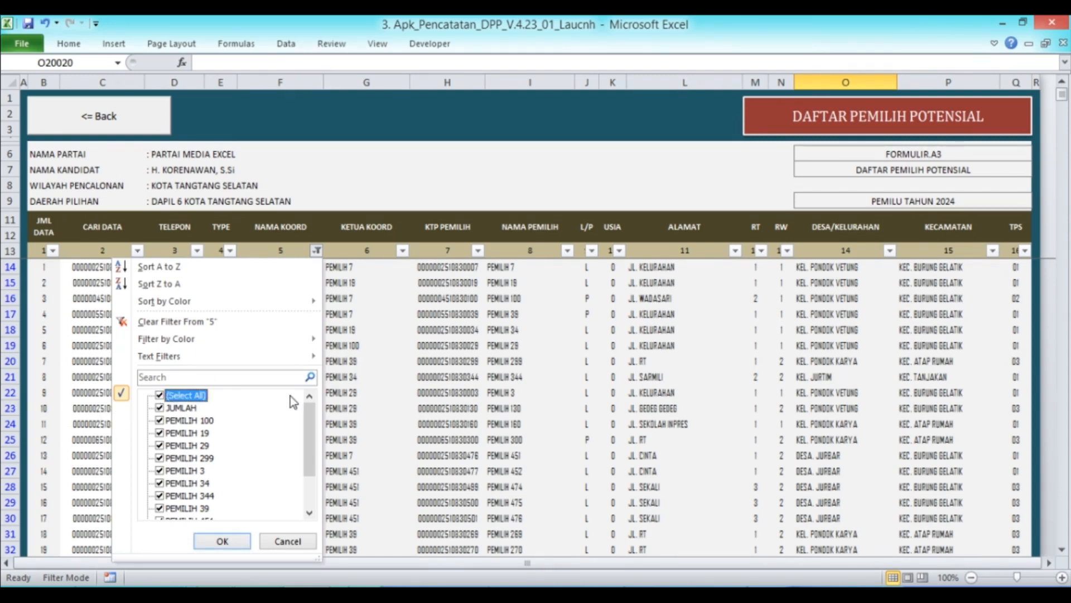
click(160, 395)
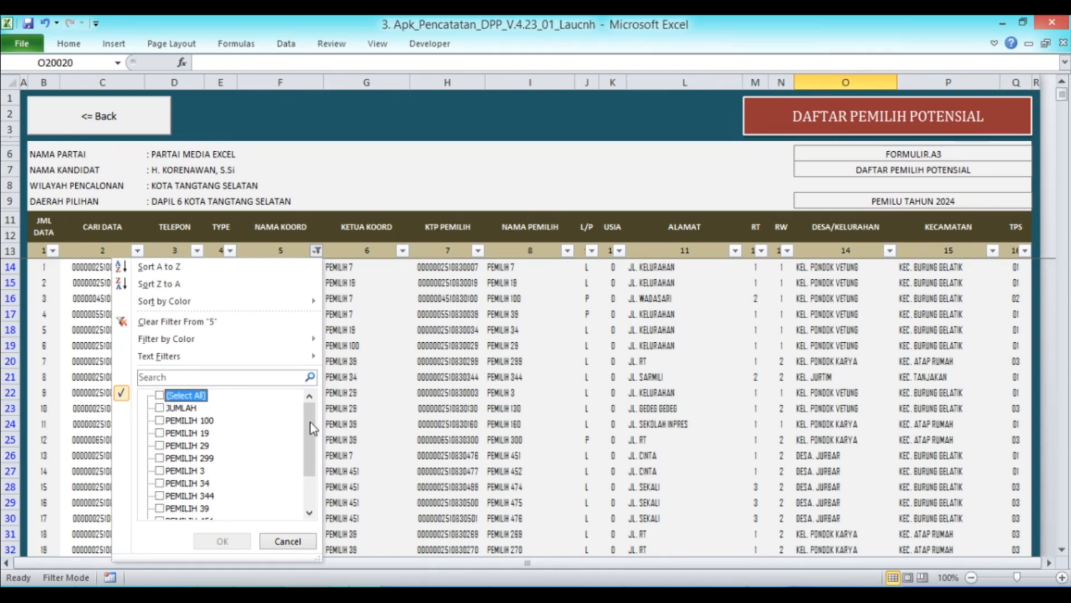
drag(310, 428, 307, 467)
click(161, 508)
click(160, 508)
mouse_move(310, 461)
mouse_down()
mouse_move(310, 417)
mouse_move(310, 463)
mouse_up()
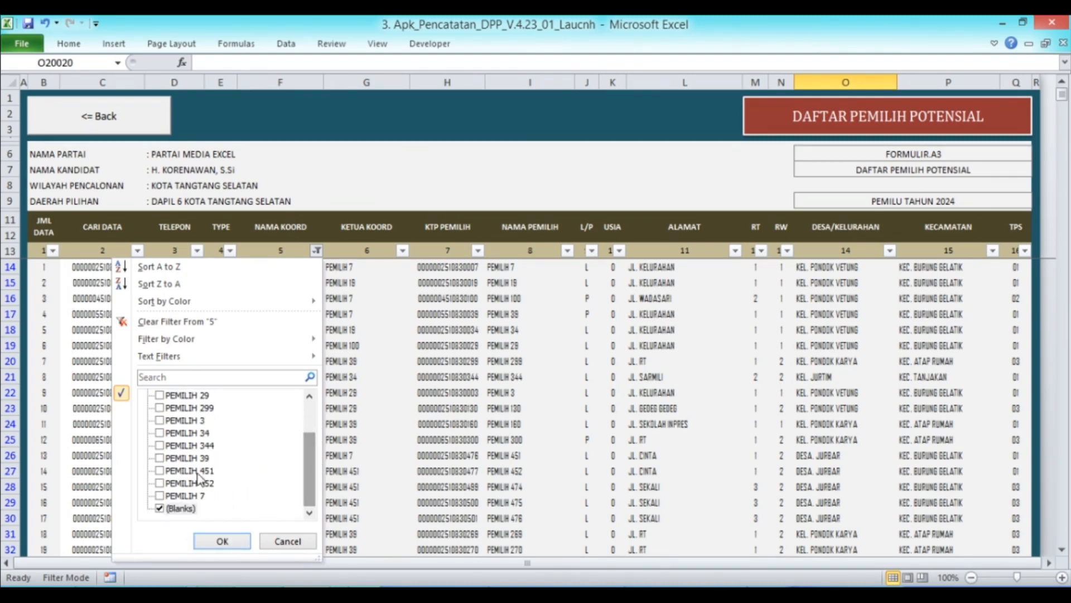
click(160, 483)
click(246, 538)
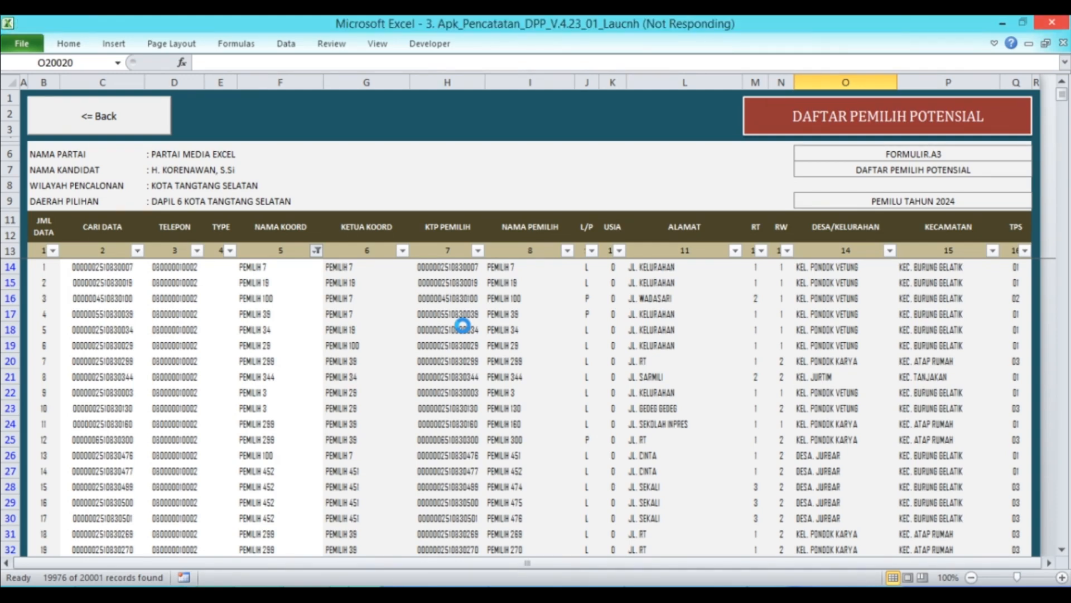
scroll(316, 314, down, 1)
scroll(316, 304, up, 1)
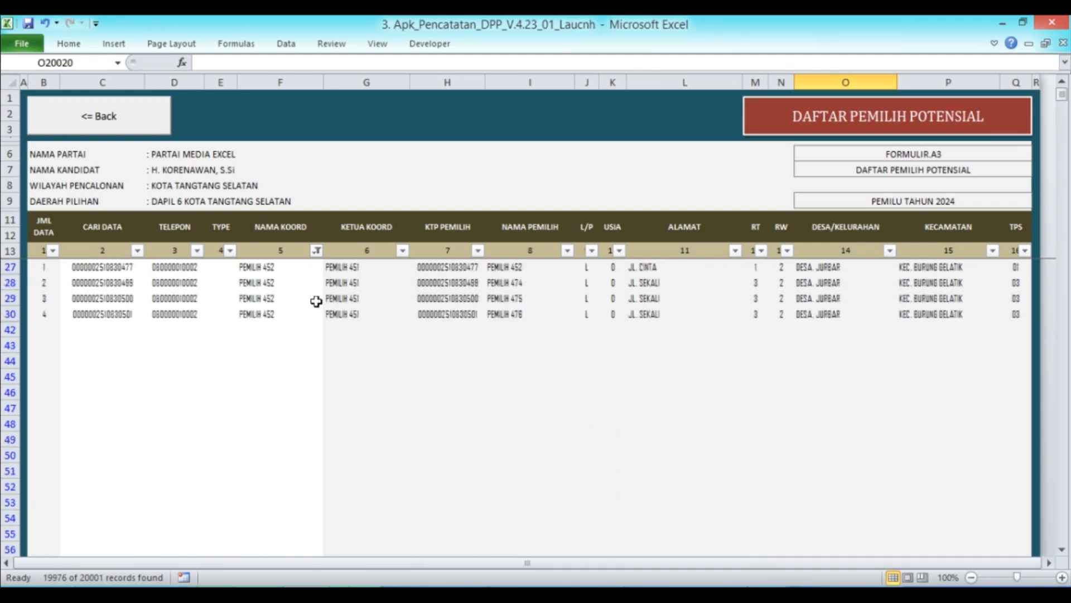
Remove blank entries from the NAMA KOORD filter, leaving only PEMILIH 452 selected
click(317, 250)
drag(306, 443, 313, 527)
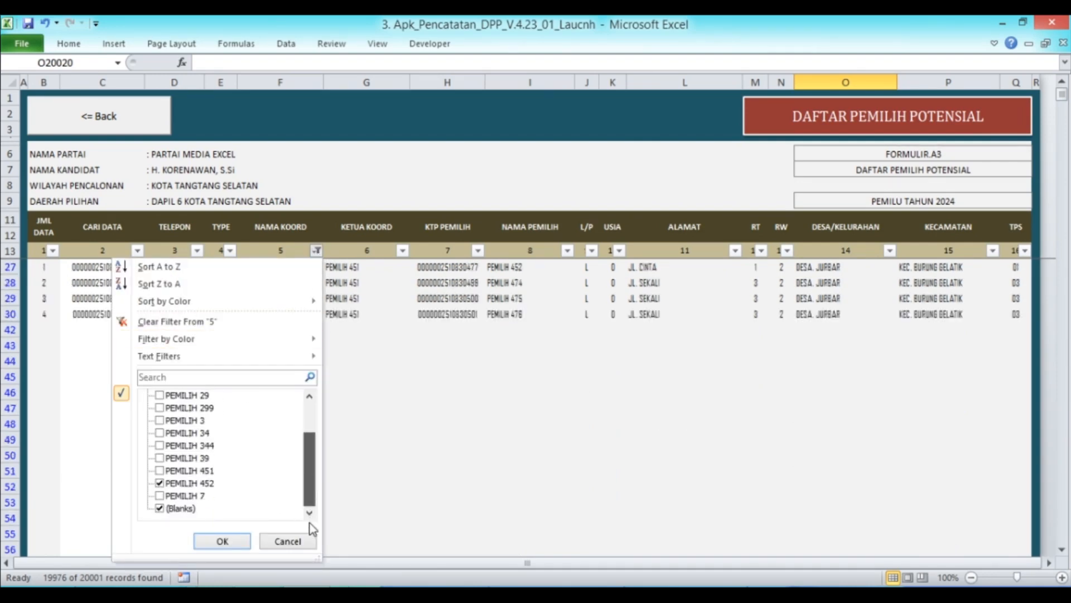
click(161, 508)
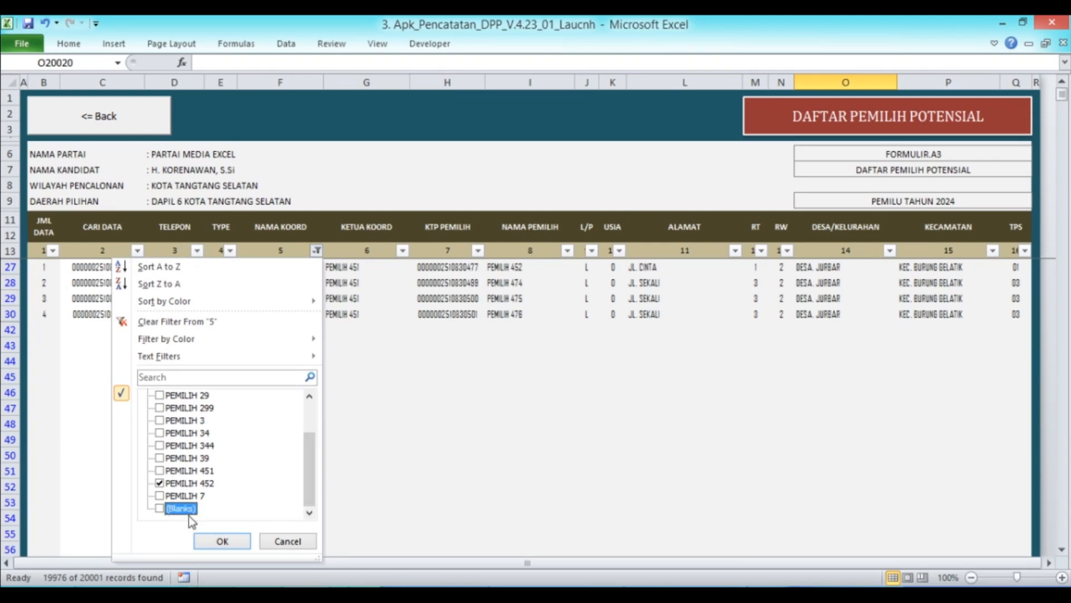
click(218, 540)
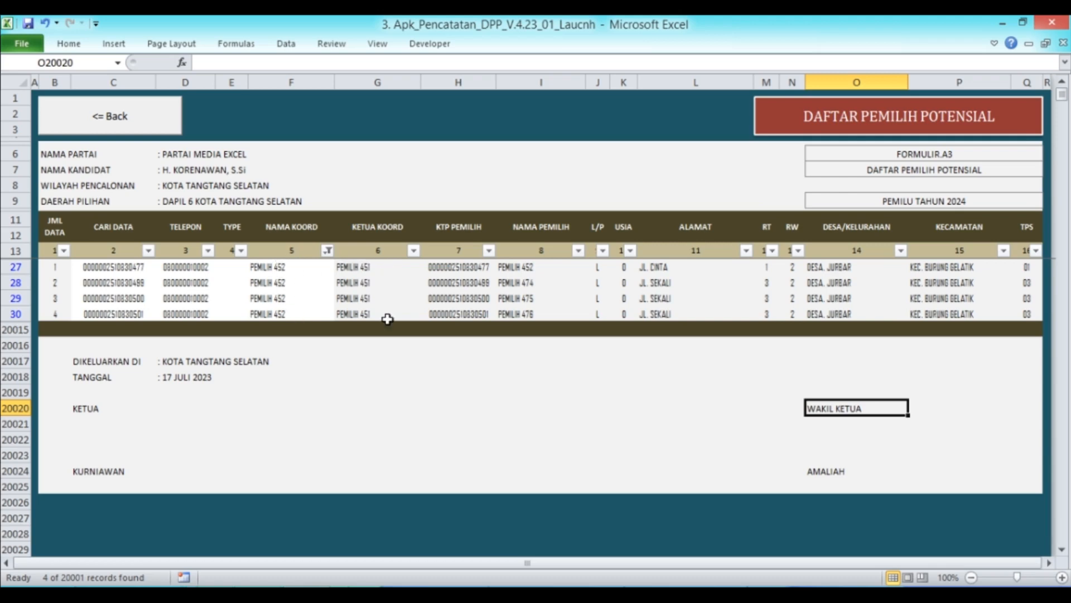
Select the filtered list from the party details down to the signature block and set the page margins to Narrow
click(486, 373)
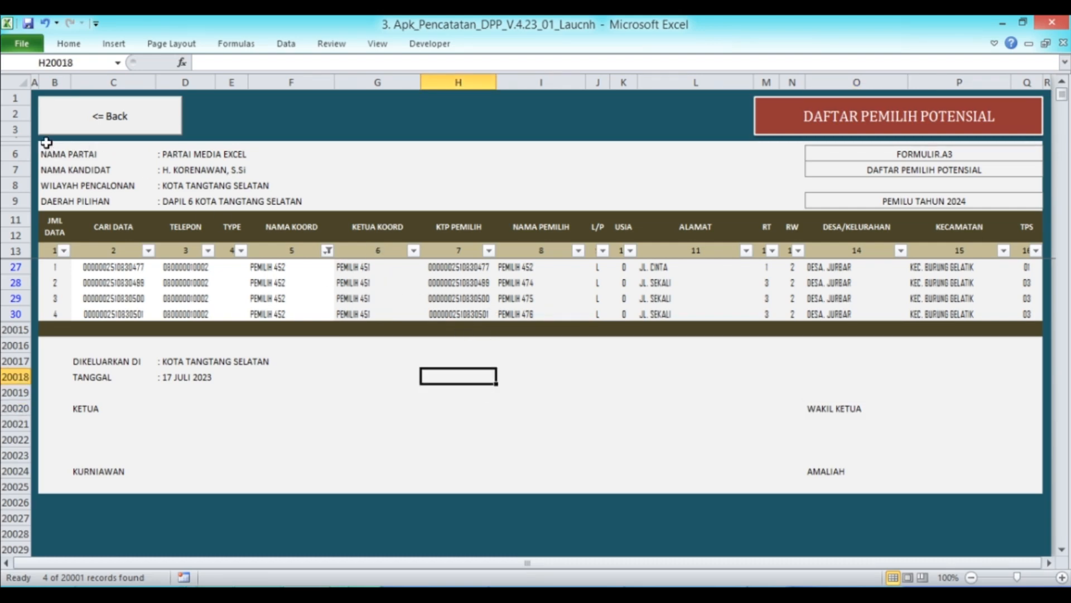
drag(47, 143, 942, 487)
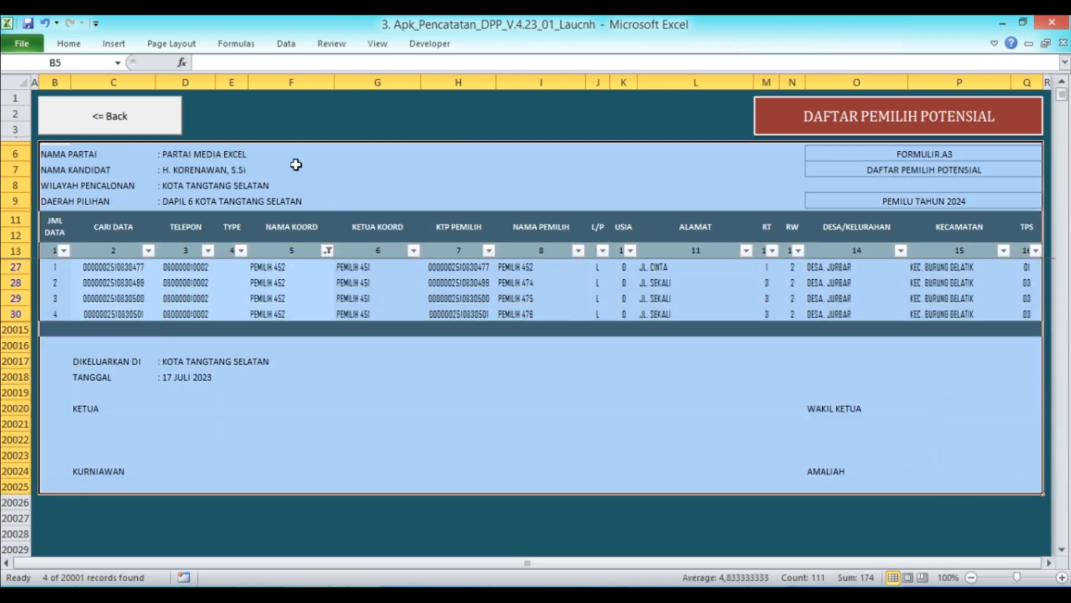
click(163, 44)
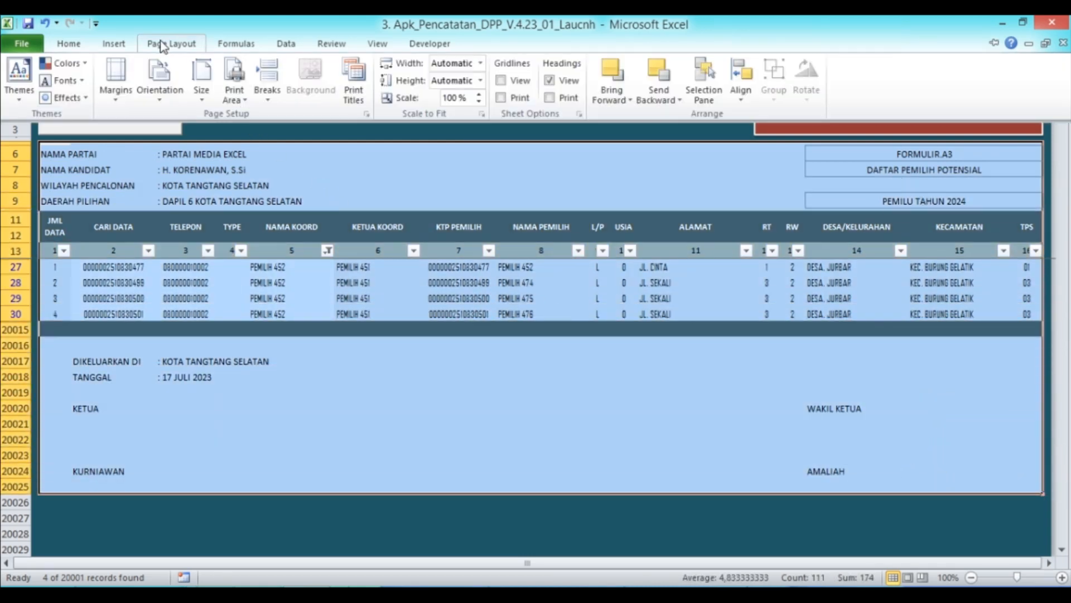
click(121, 91)
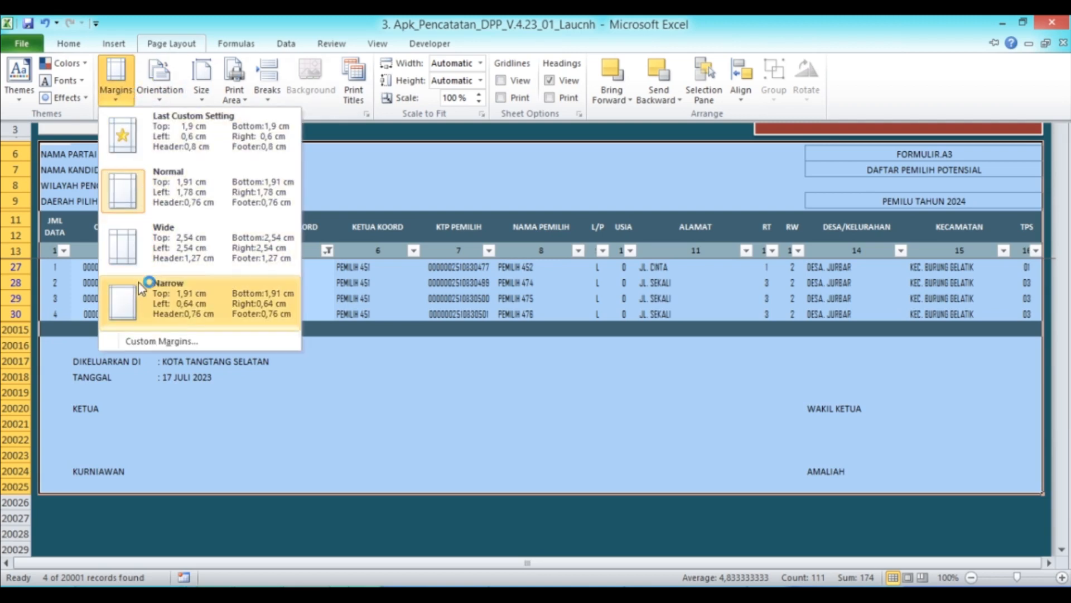
click(142, 299)
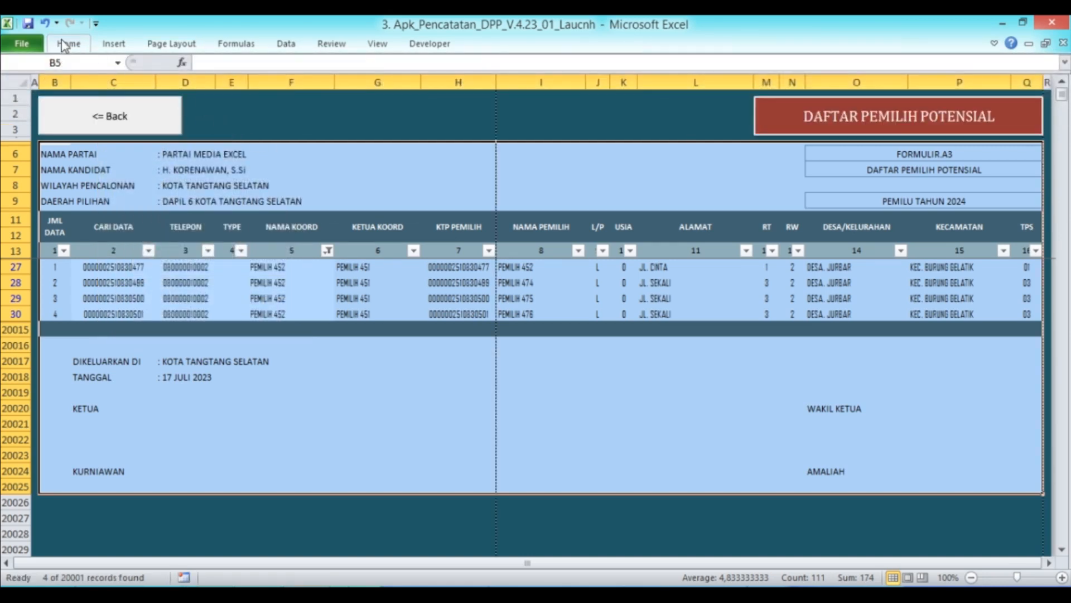
Set the page orientation of the potential voter list to landscape and the paper size to Legal
click(195, 48)
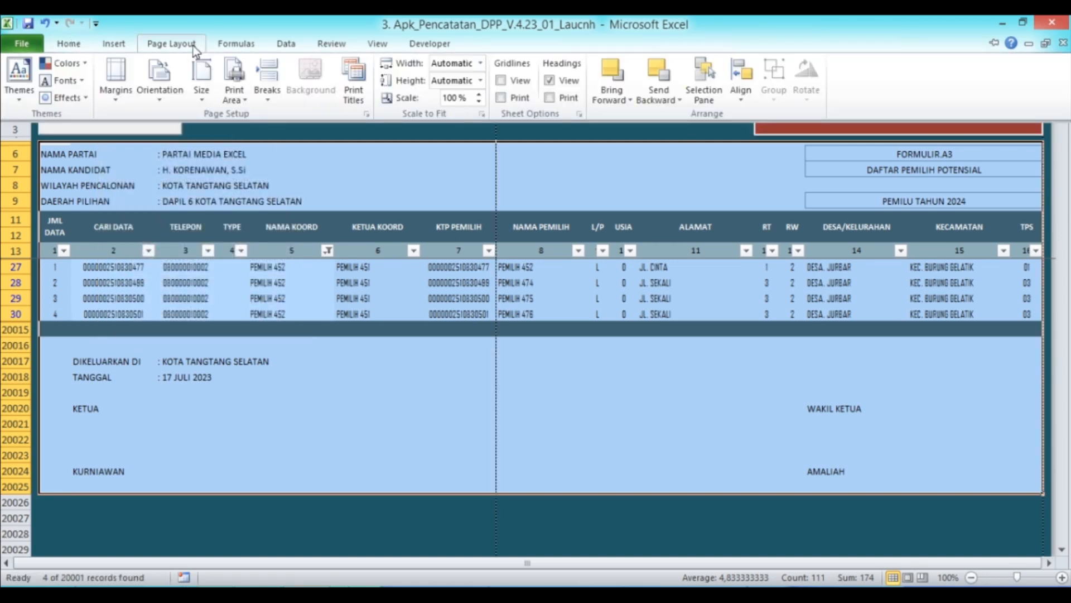
click(165, 90)
click(165, 159)
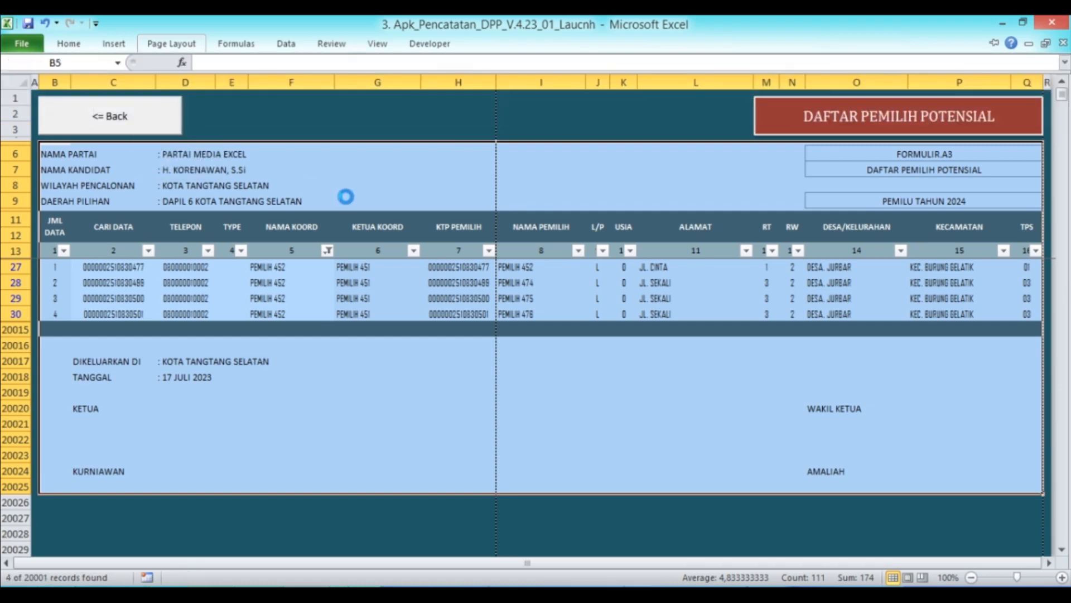
click(166, 45)
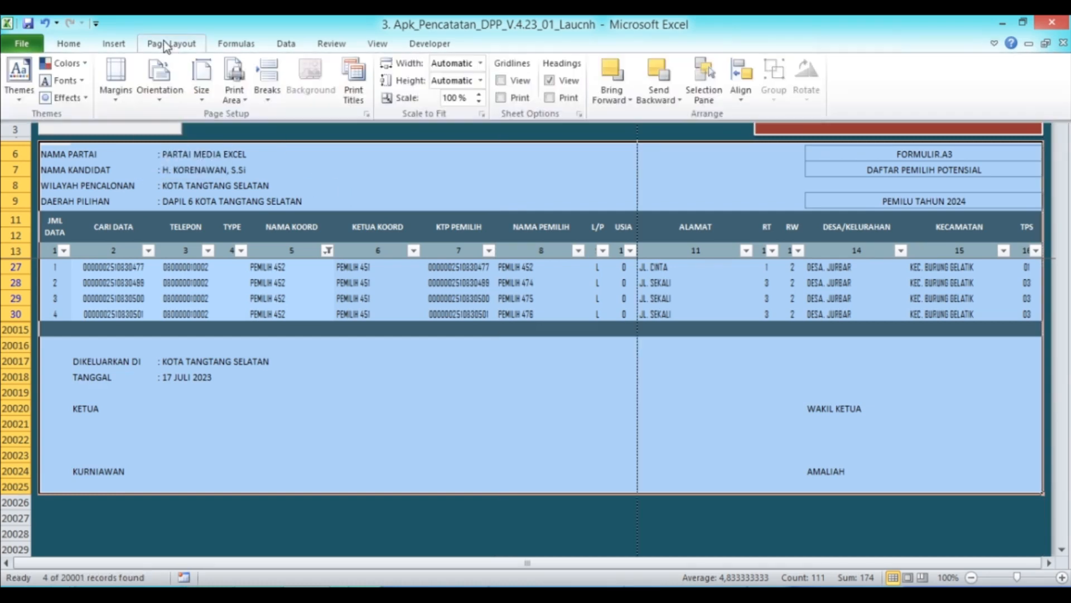
click(201, 92)
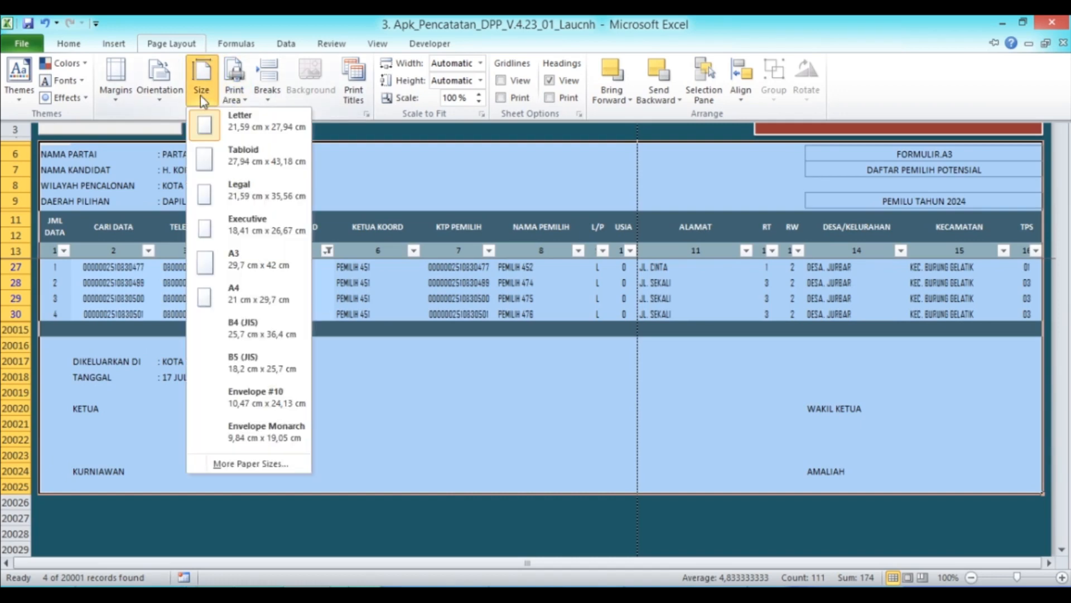
click(226, 201)
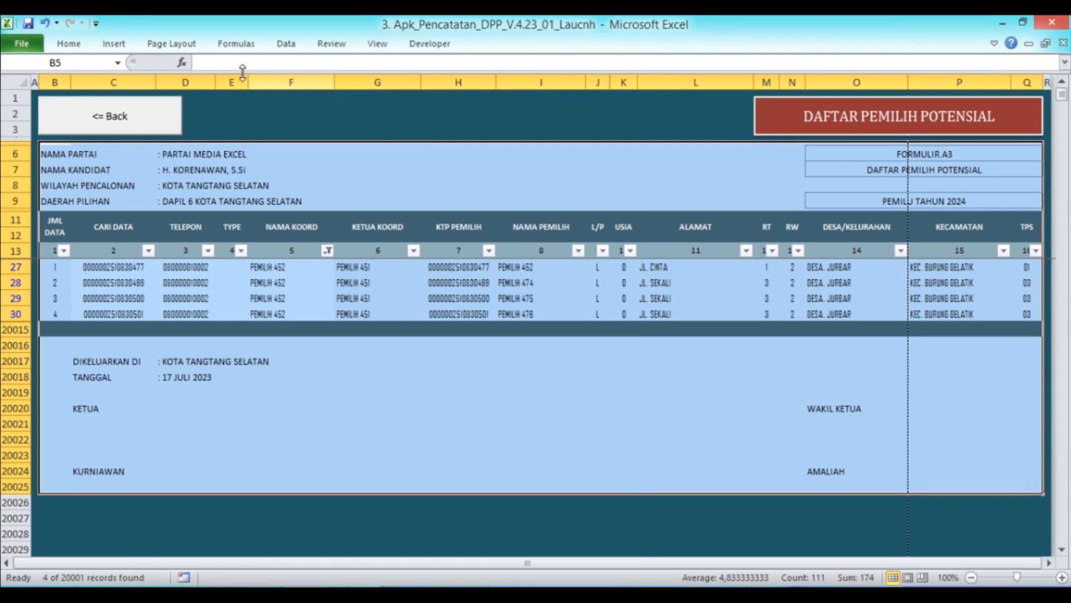
Set the selected range, from the party details down to the signature block, as the print area
click(178, 44)
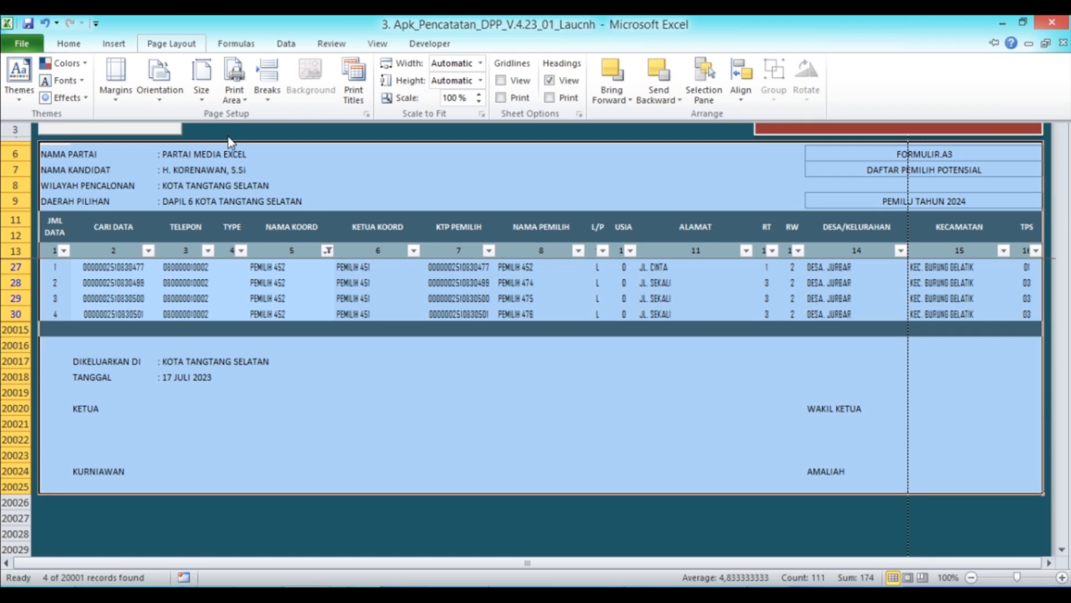
click(244, 100)
click(268, 112)
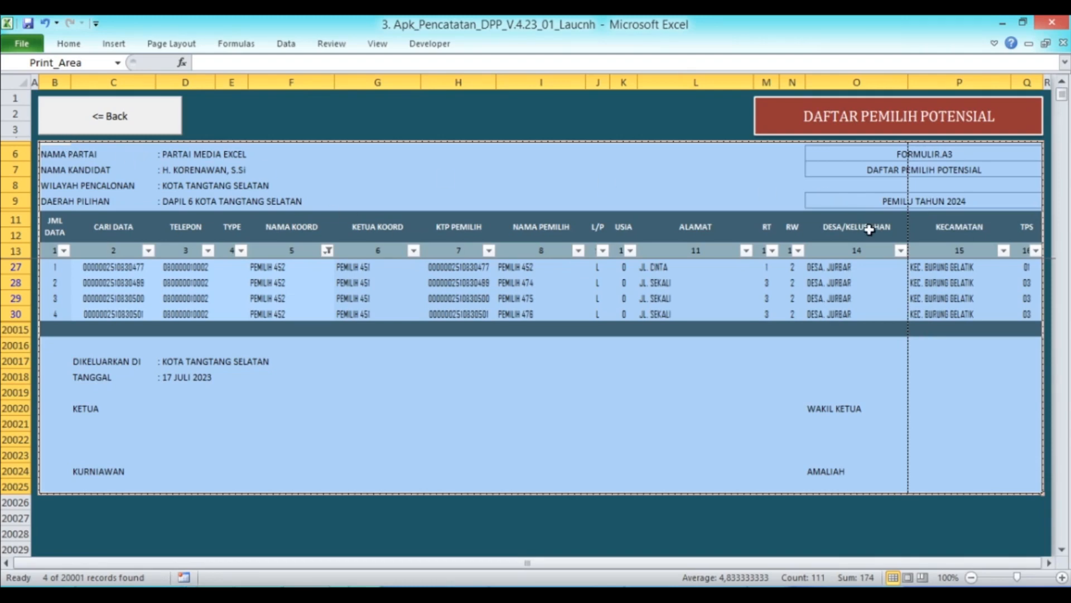
Reduce the print scale to 85% so all columns of the voter list fit the page width
click(198, 45)
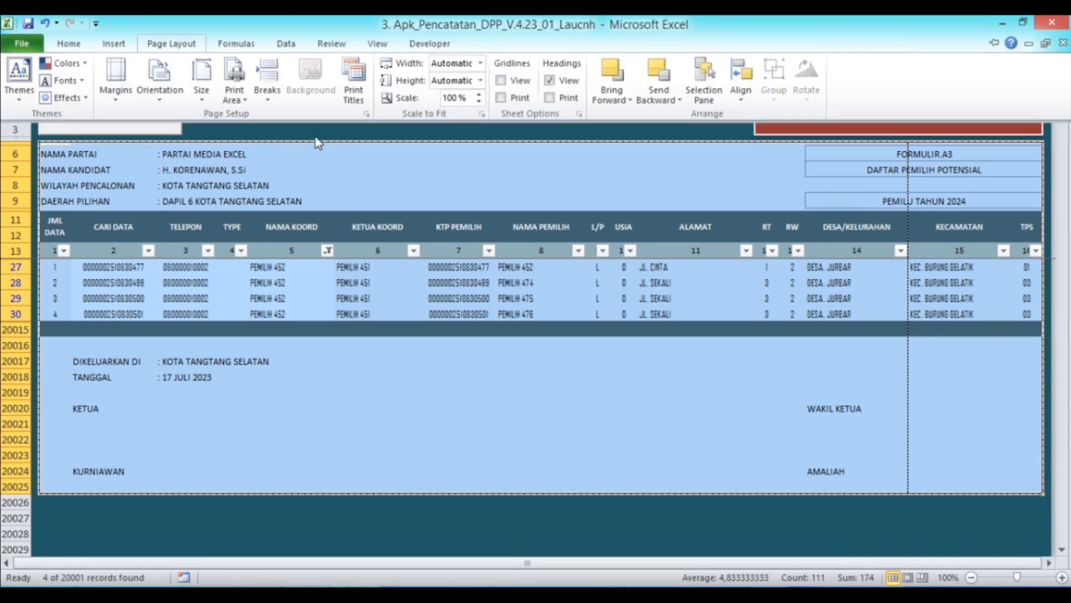
click(479, 101)
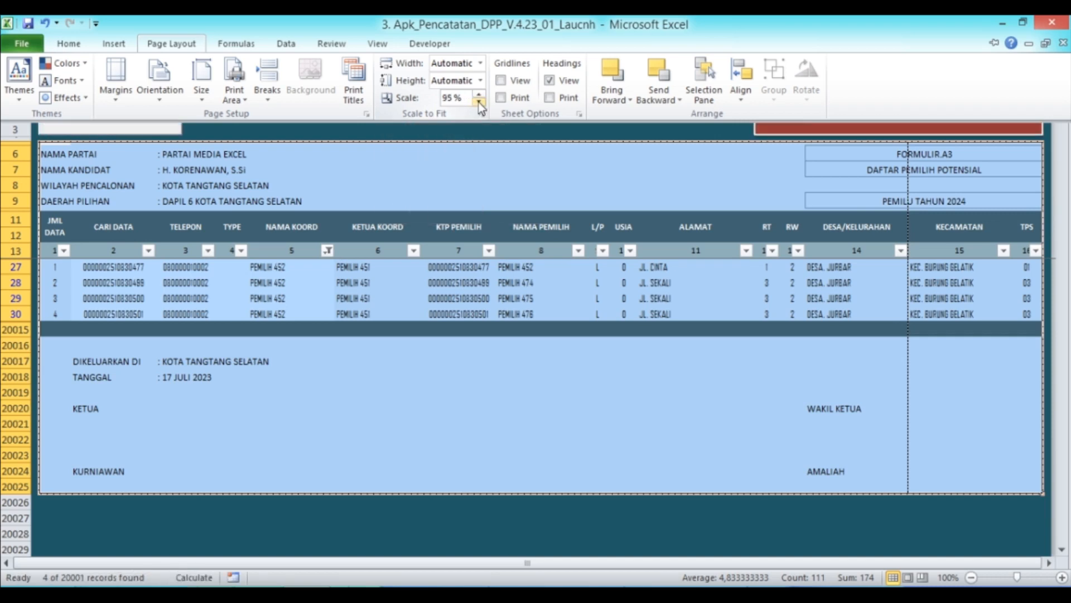
click(479, 101)
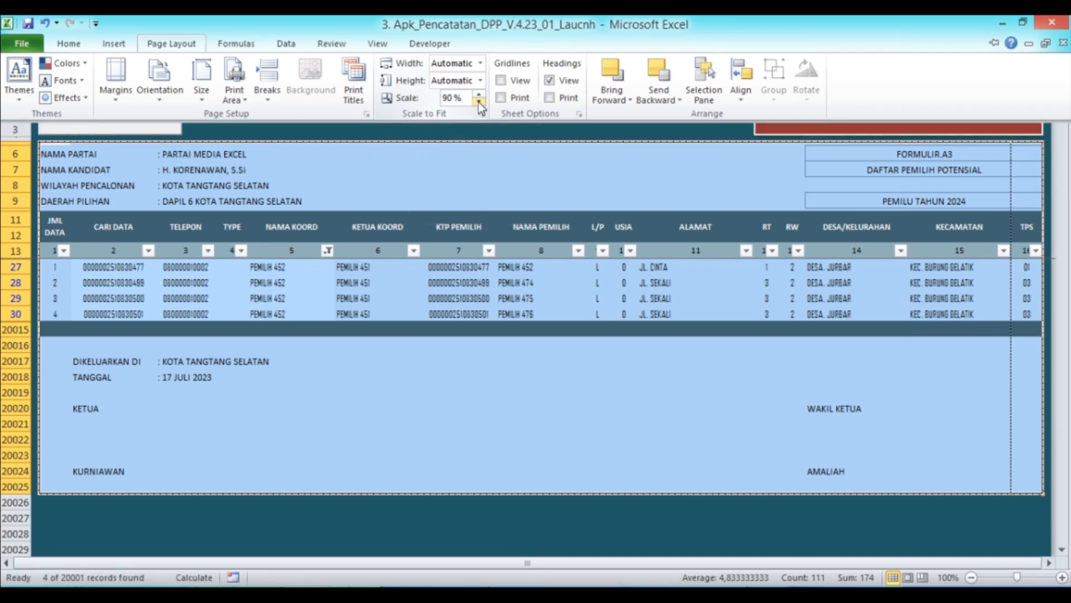
click(479, 101)
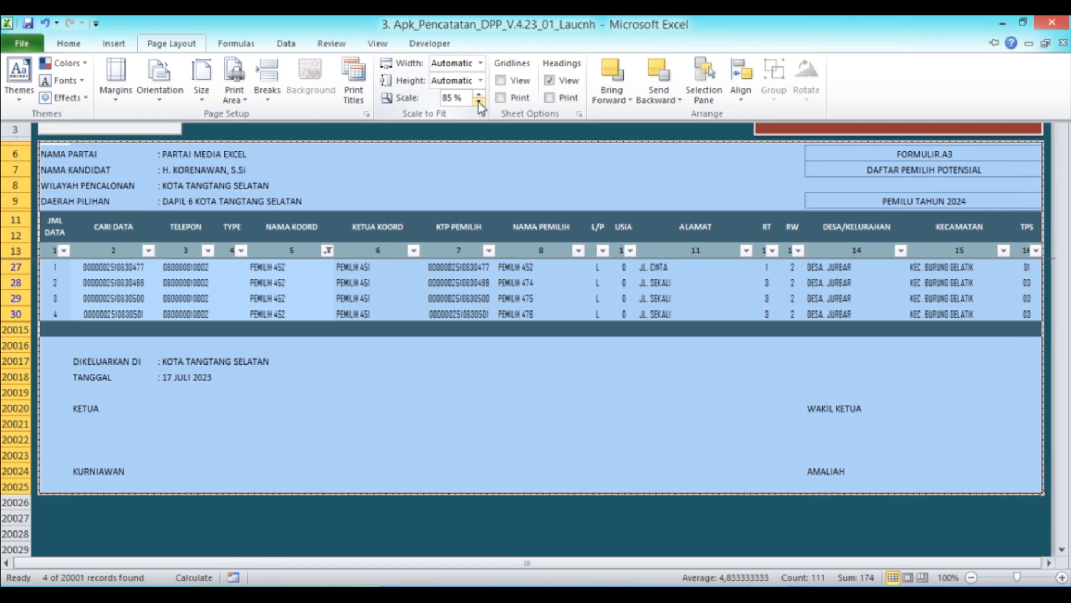
click(497, 156)
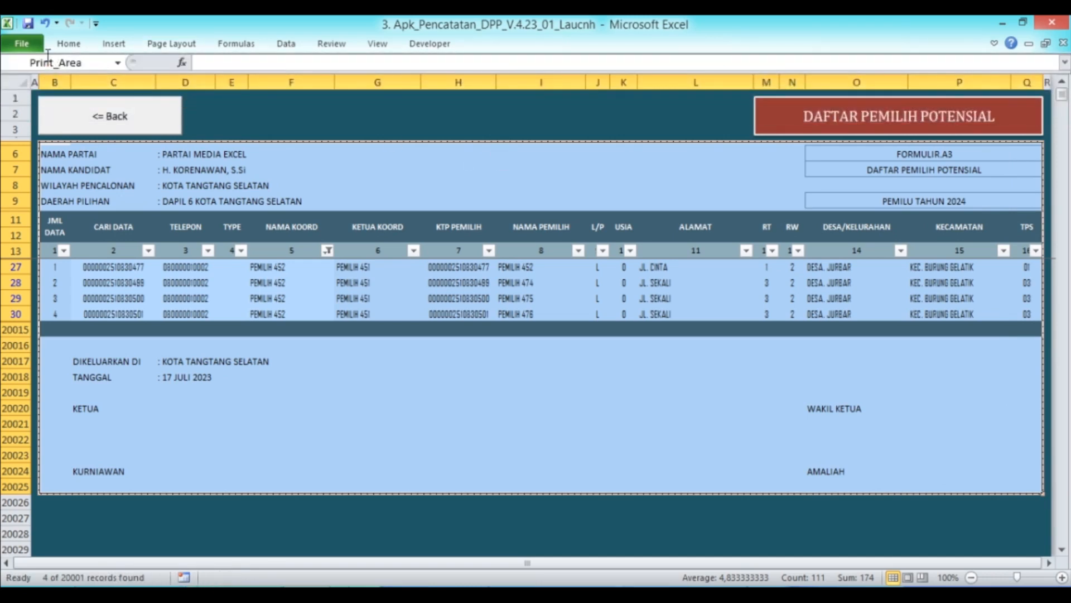
Check the print preview of the filtered voter list and return to the sheet
click(22, 44)
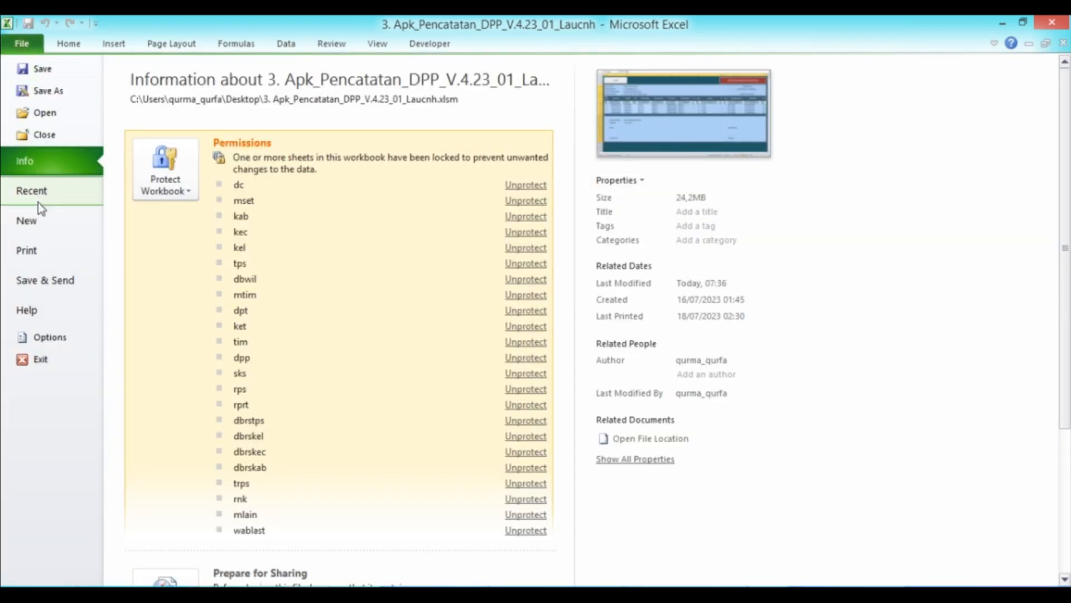
click(38, 251)
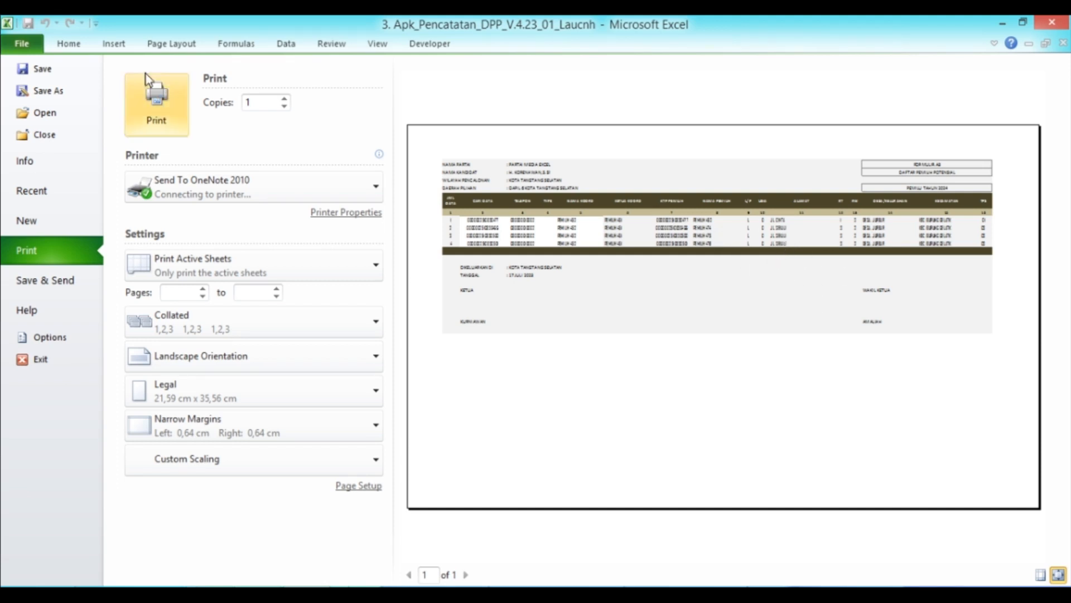
click(20, 43)
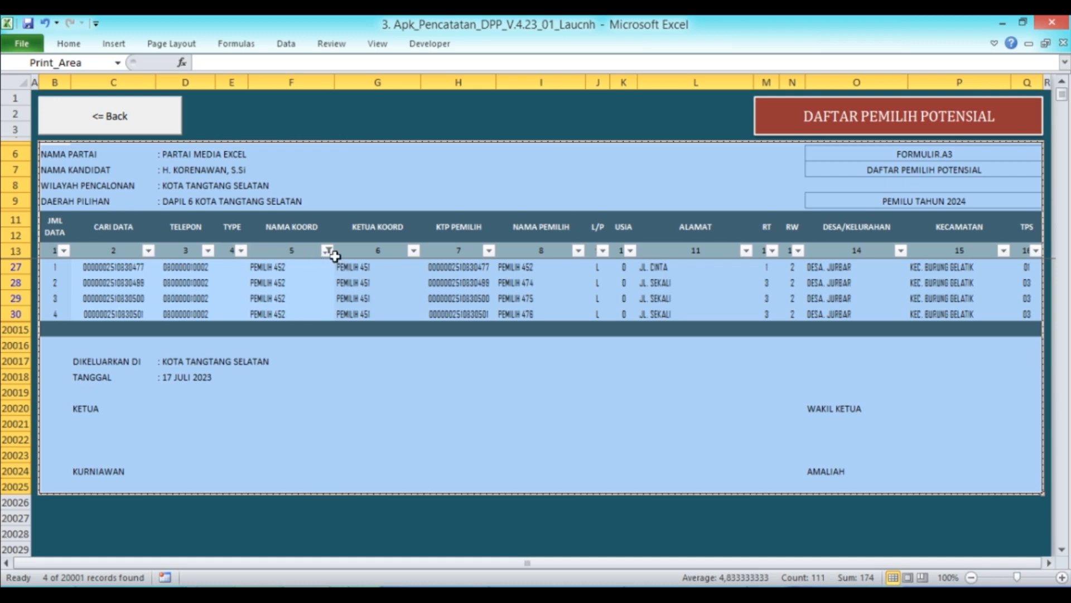
Deselect the print range and clear the NAMA KOORD filter to list all potential voters again
click(55, 232)
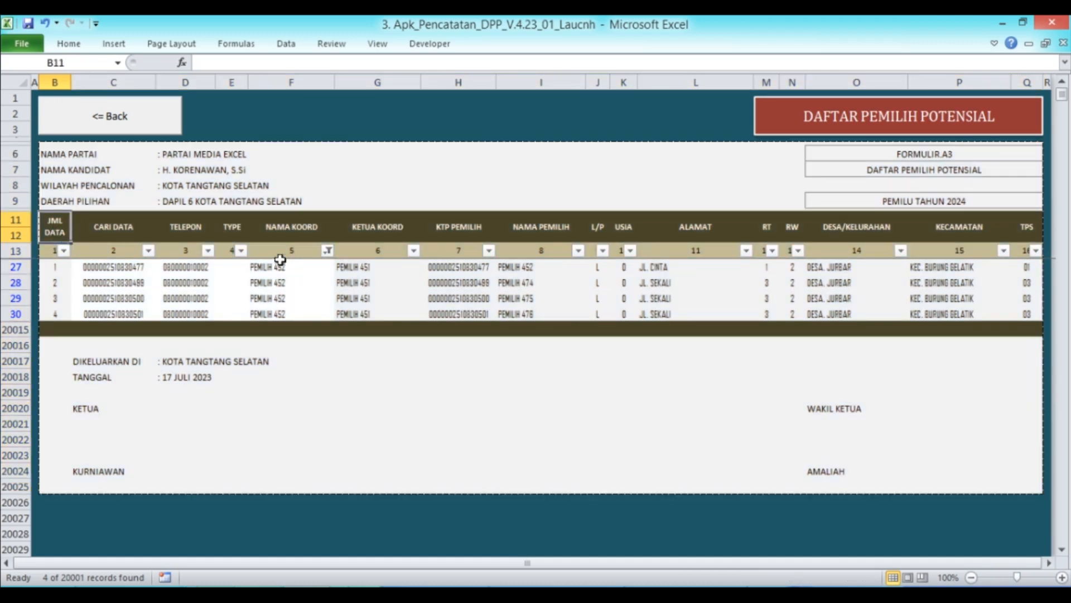
click(328, 250)
click(170, 394)
click(233, 541)
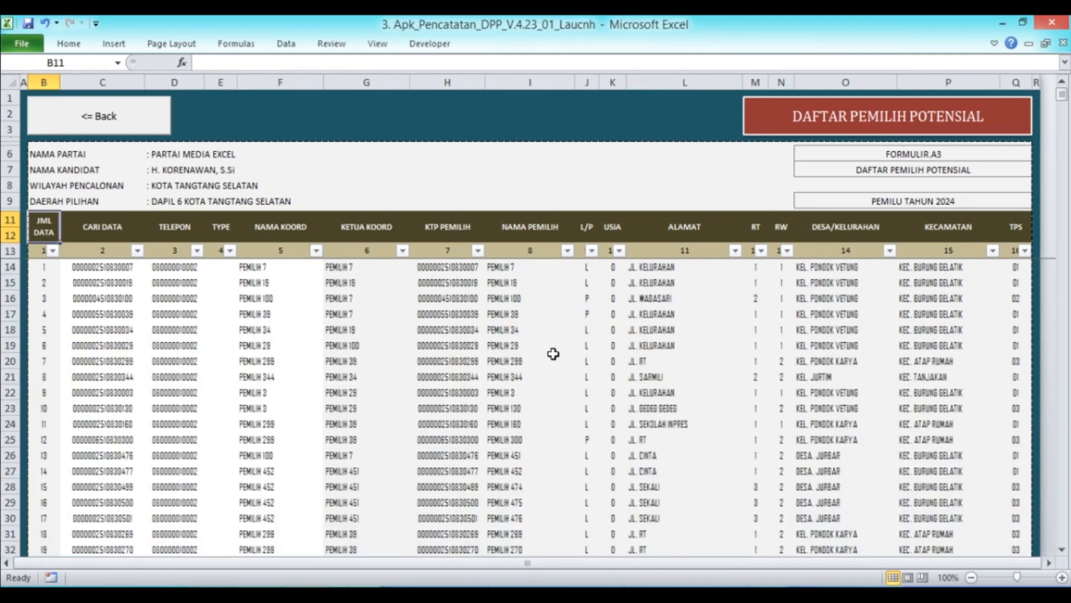
Check the signature block in the Anggota Koordinator list and look at the Rekap Hasil Suara sheet, returning to the main form
click(111, 120)
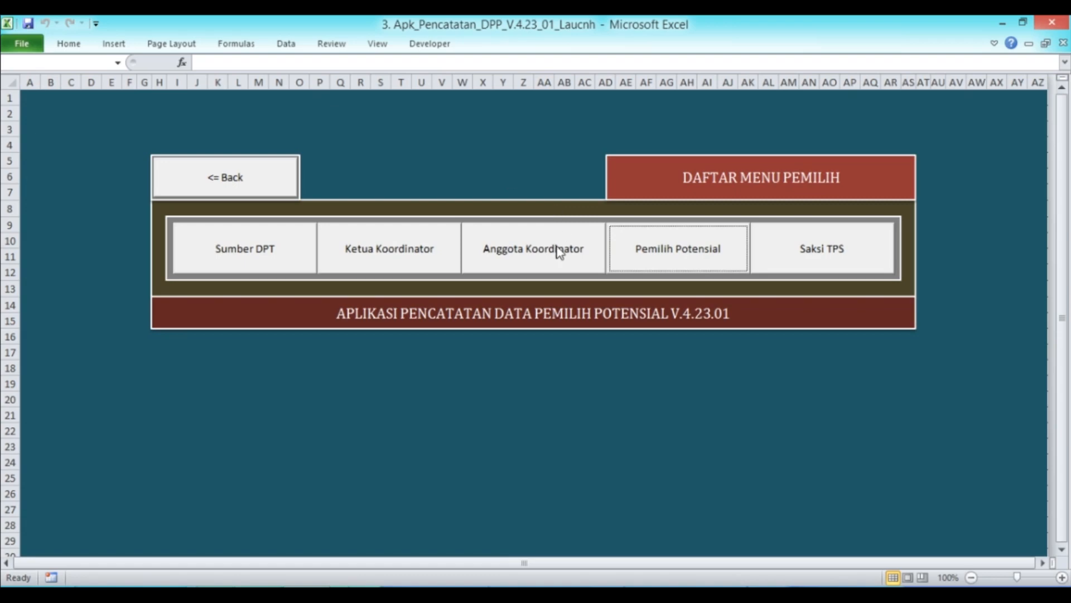
click(558, 251)
drag(1063, 111, 1063, 117)
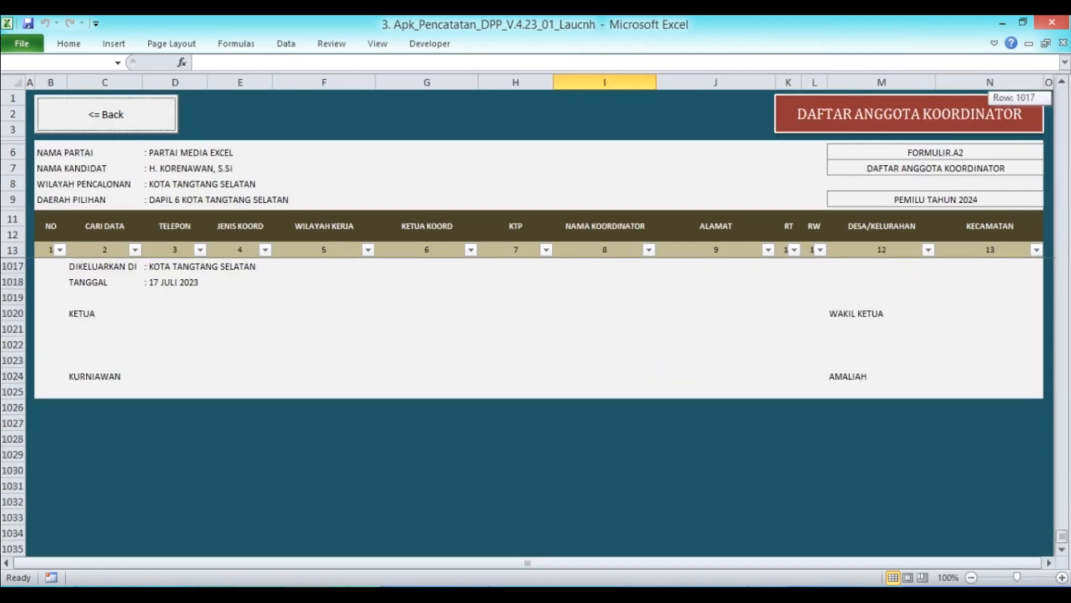
scroll(640, 465, up, 3)
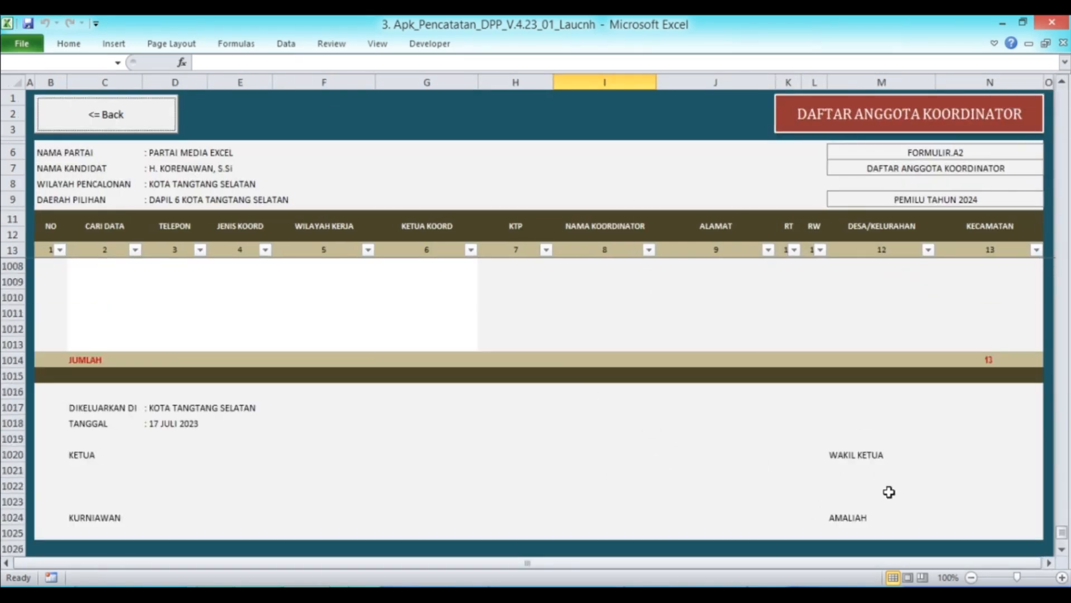
click(91, 114)
click(283, 177)
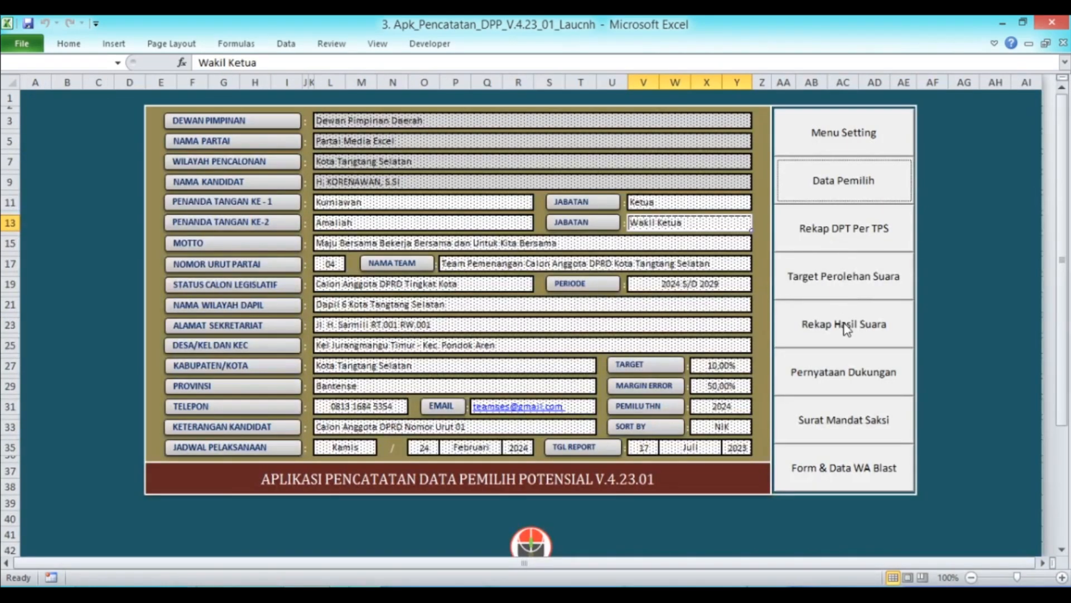
click(844, 330)
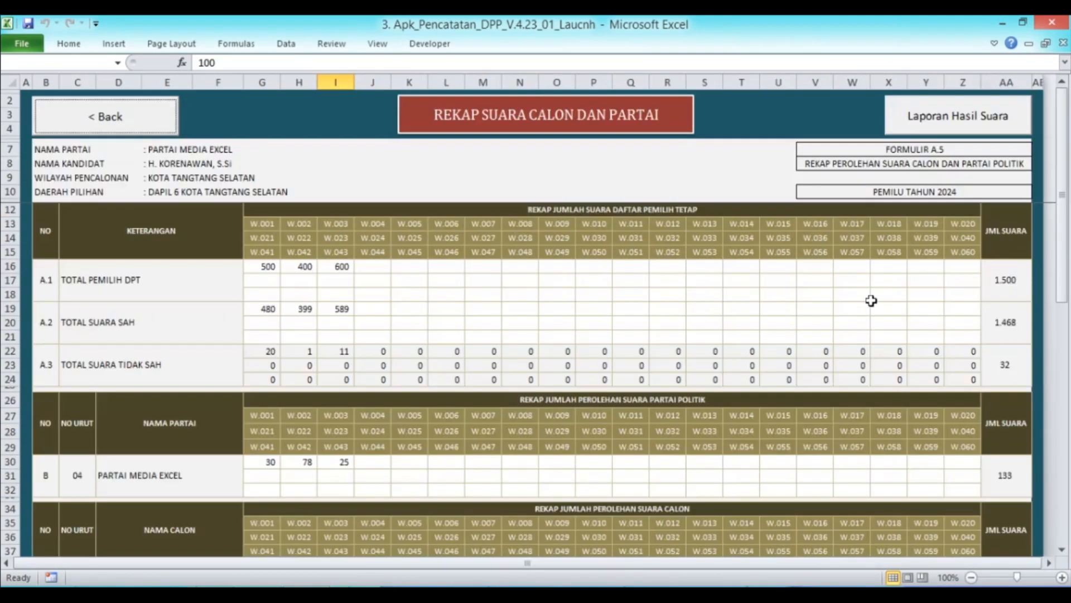
click(136, 117)
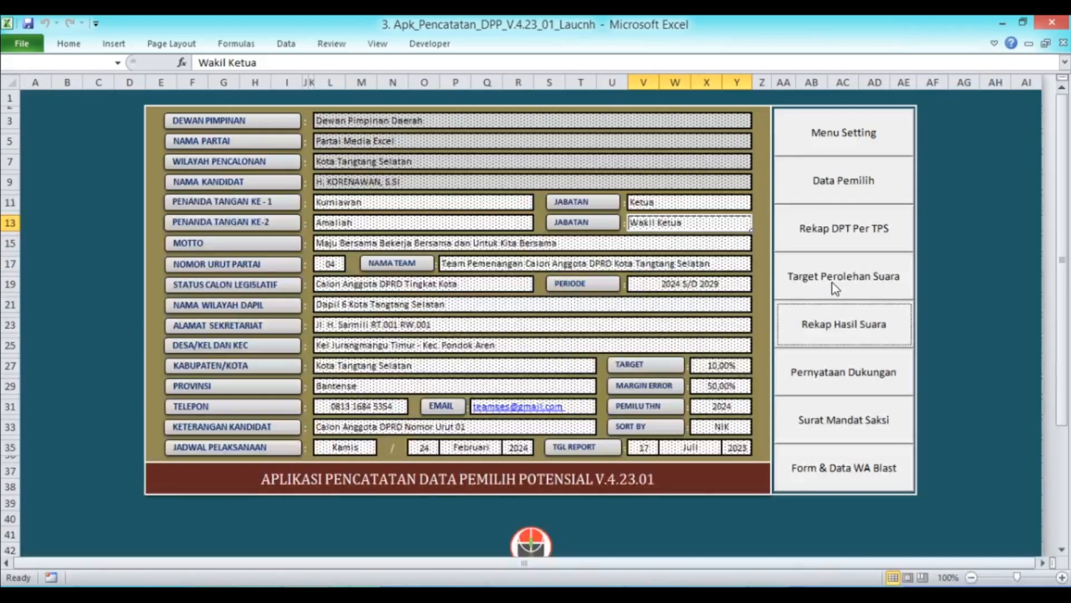
Open Target Perolehan Suara and filter blank entries out of the POTENSI column
click(833, 287)
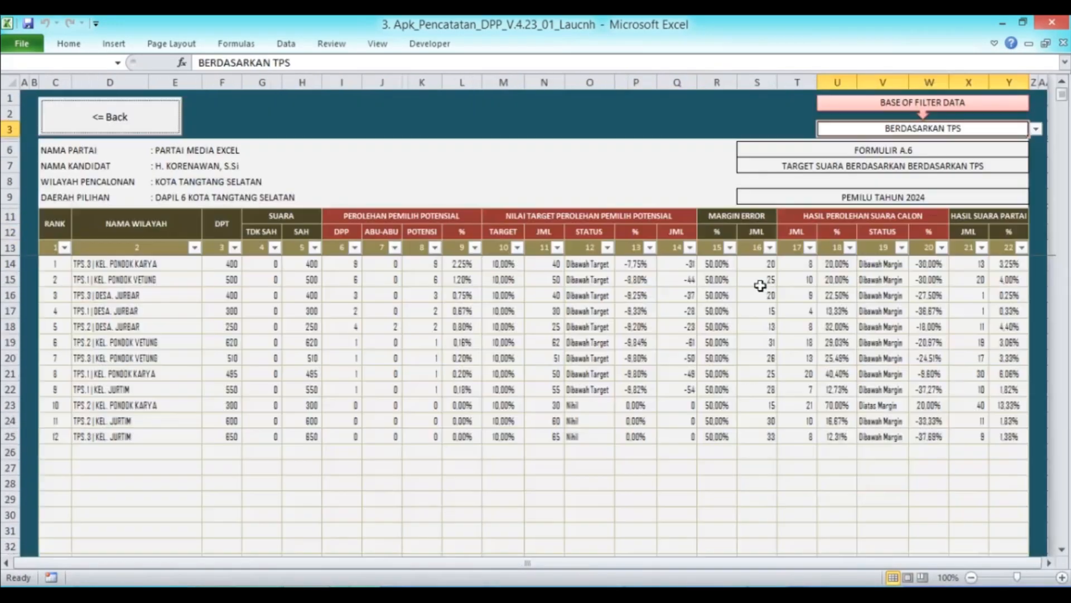
click(434, 247)
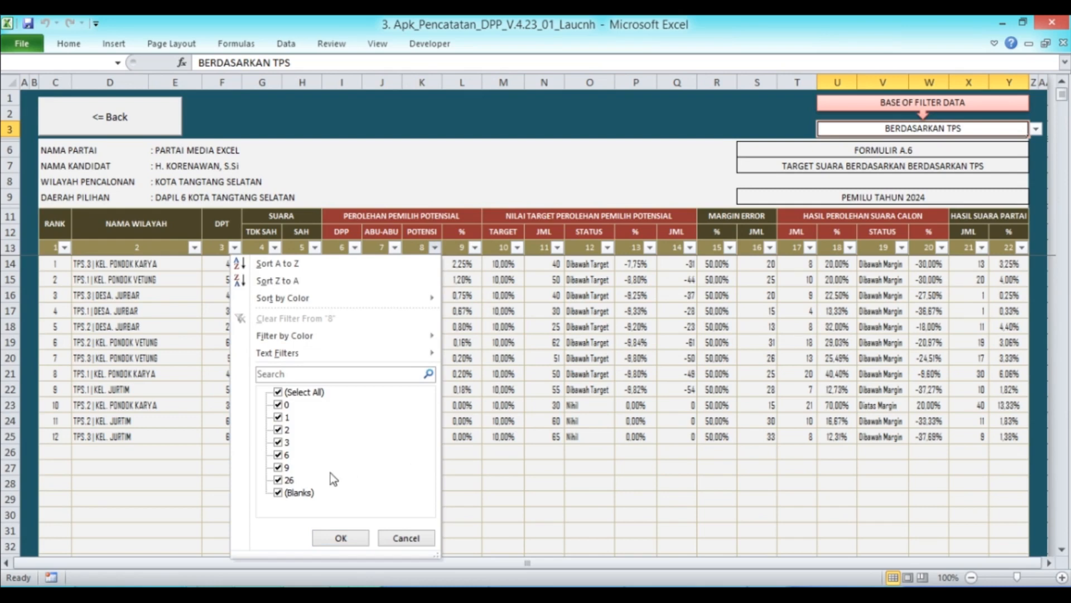
click(296, 494)
click(341, 537)
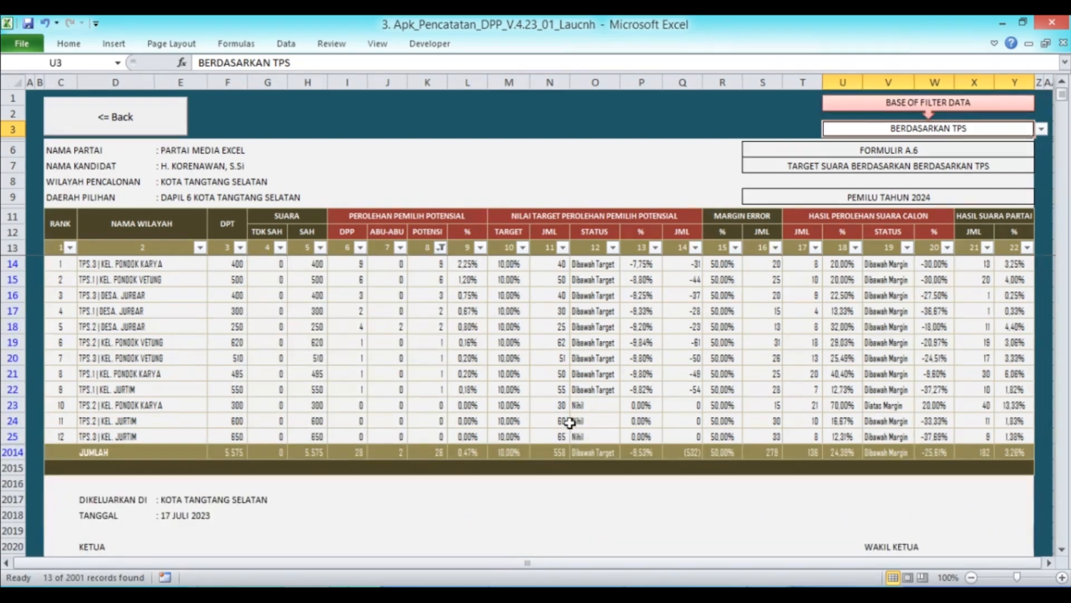
Review the filtered target report down to its signature block, and return to the main form's first signatory name field
scroll(530, 378, down, 4)
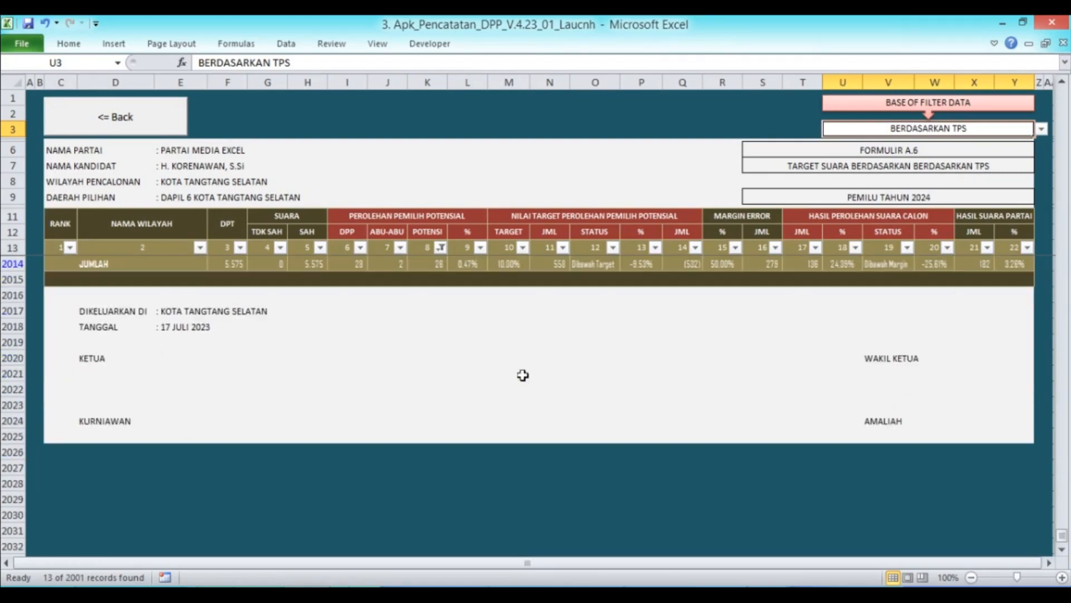
scroll(523, 375, up, 4)
scroll(523, 375, down, 4)
scroll(522, 375, up, 4)
click(73, 229)
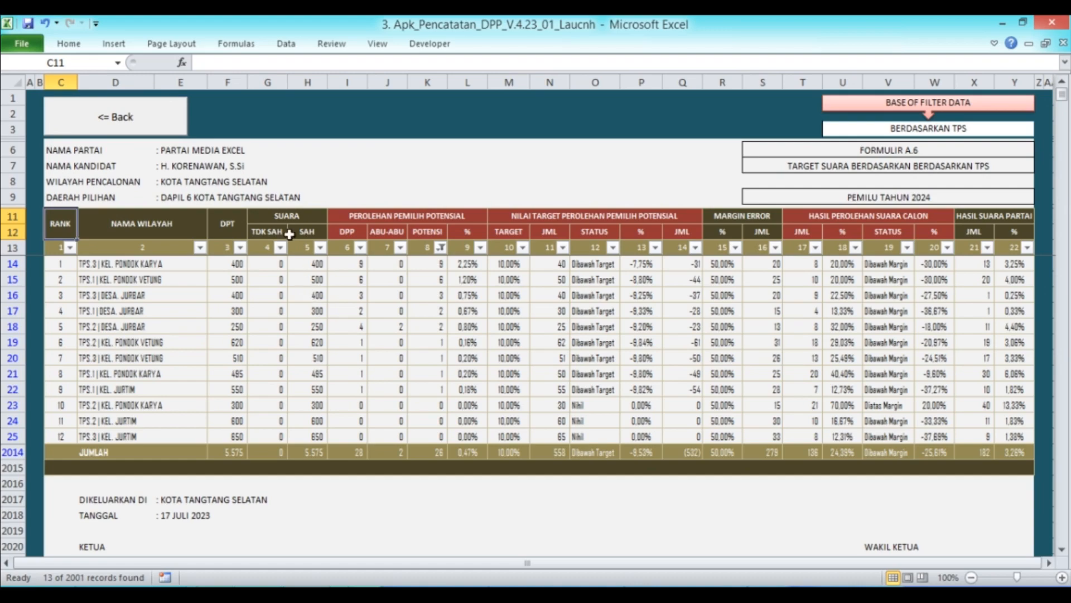
click(144, 124)
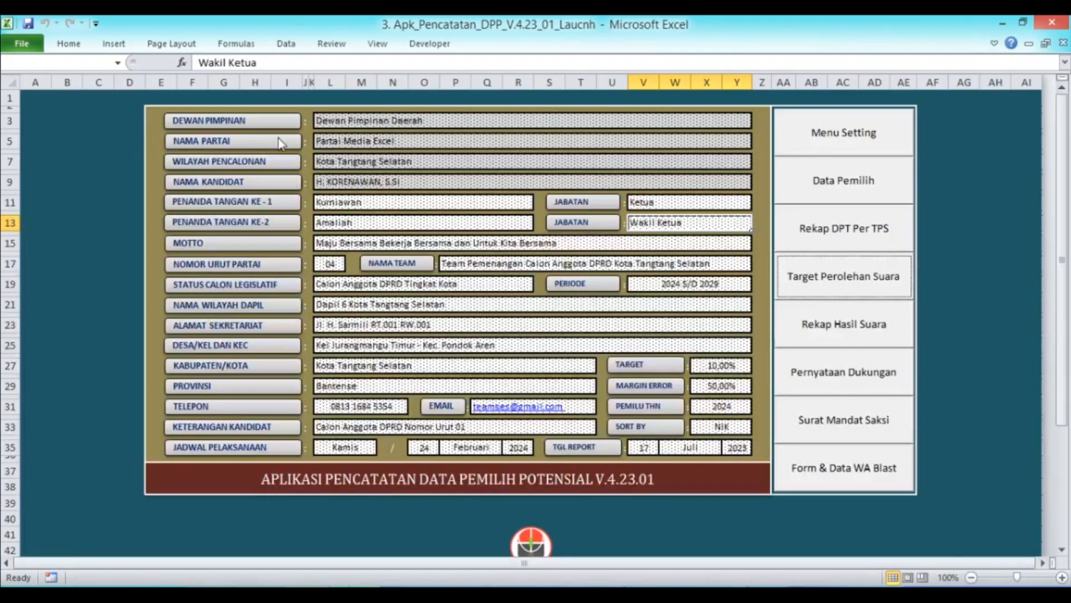
click(421, 201)
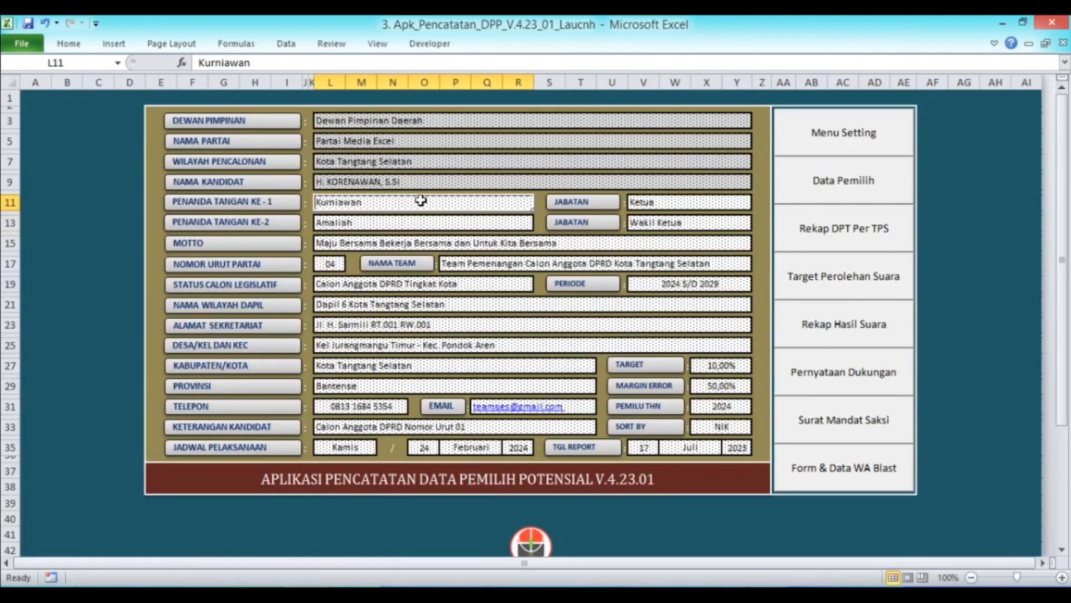